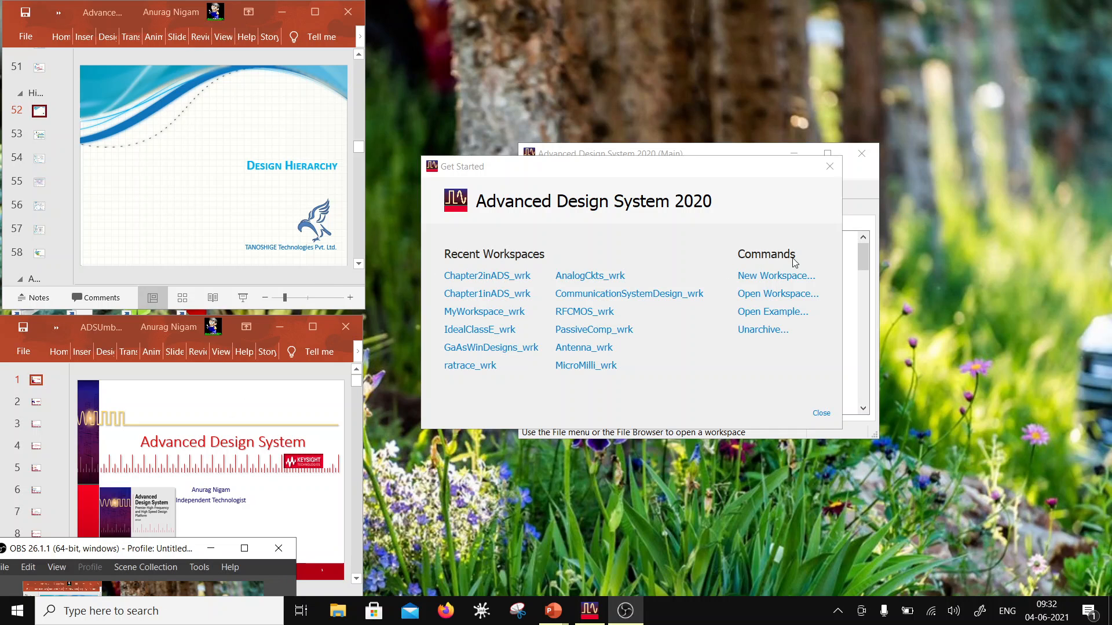
Step: Start a new workspace and name it Chapter3inADS_wrk
left_click(781, 276)
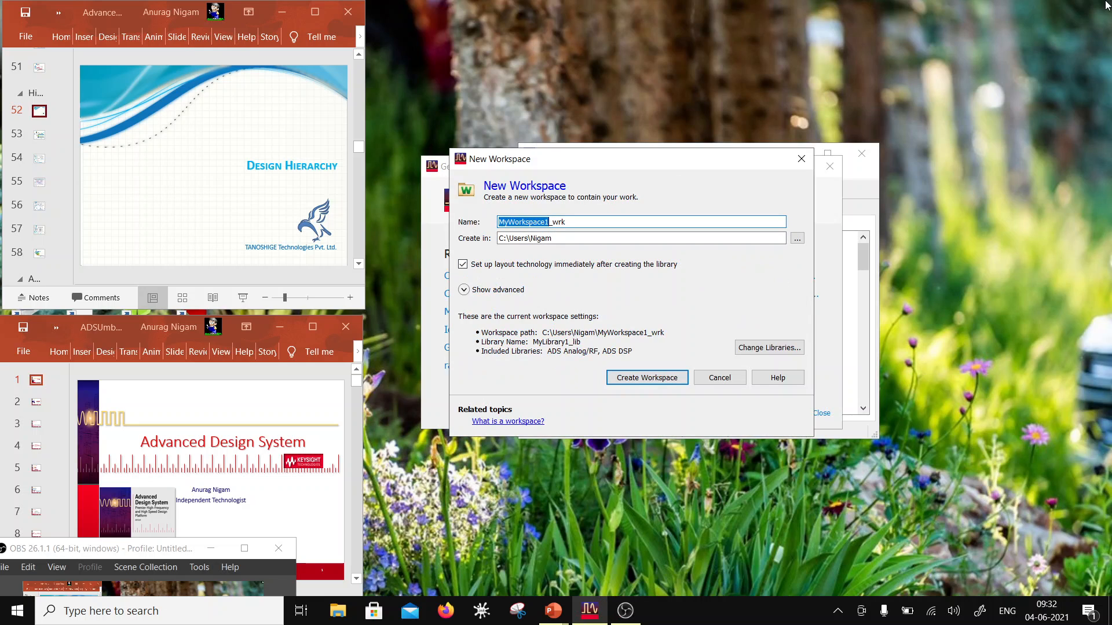
type("Chapt")
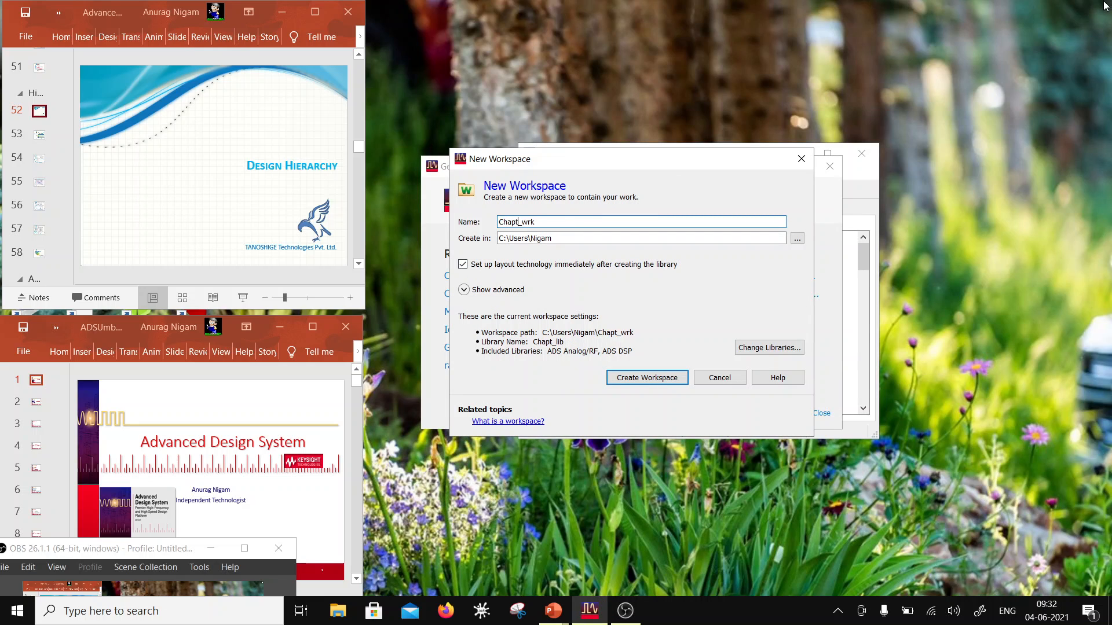
type("er3inAD")
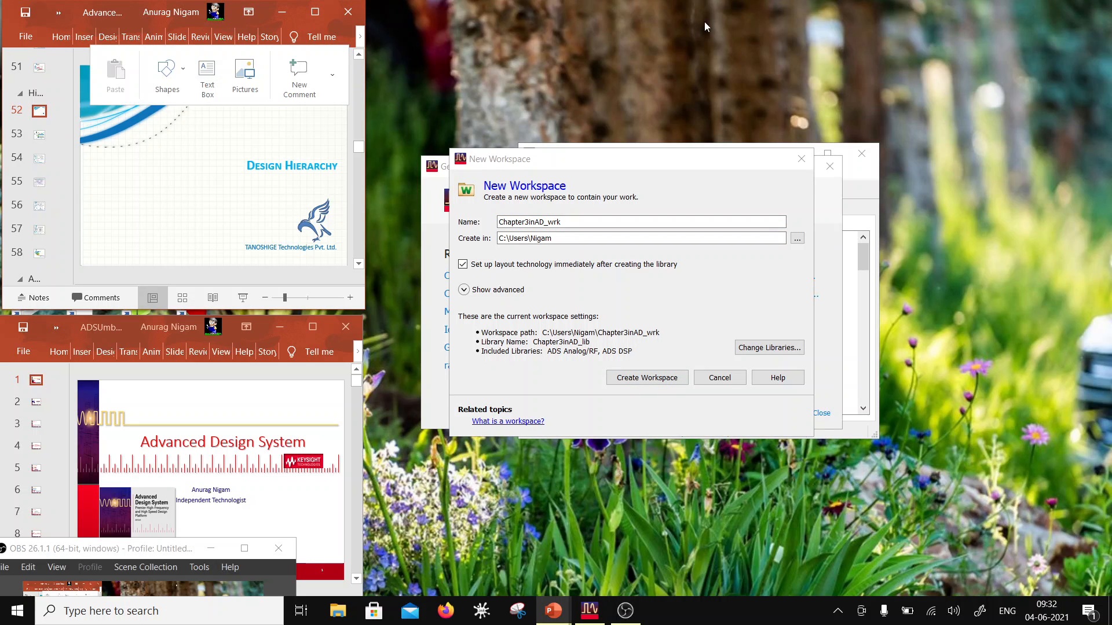
left_click(544, 222)
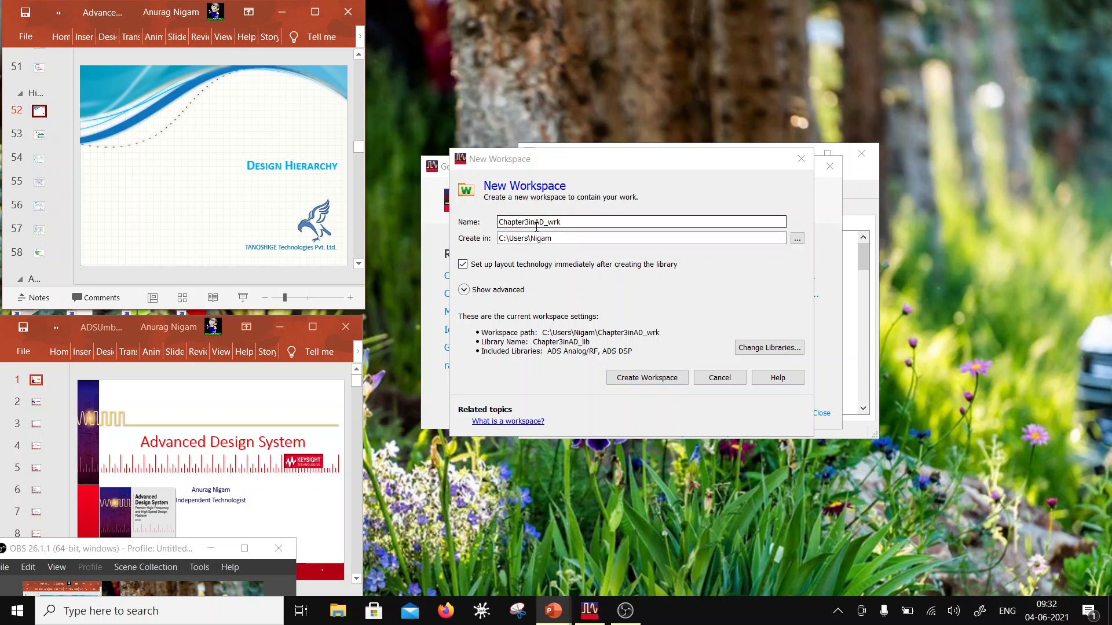
left_click(545, 222)
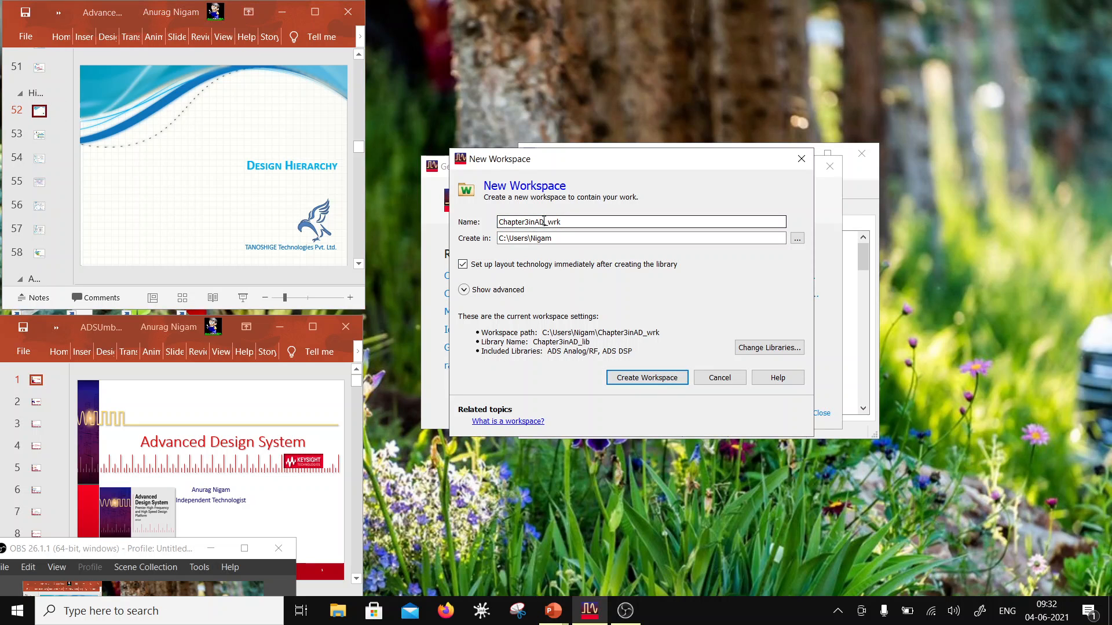
type("SS")
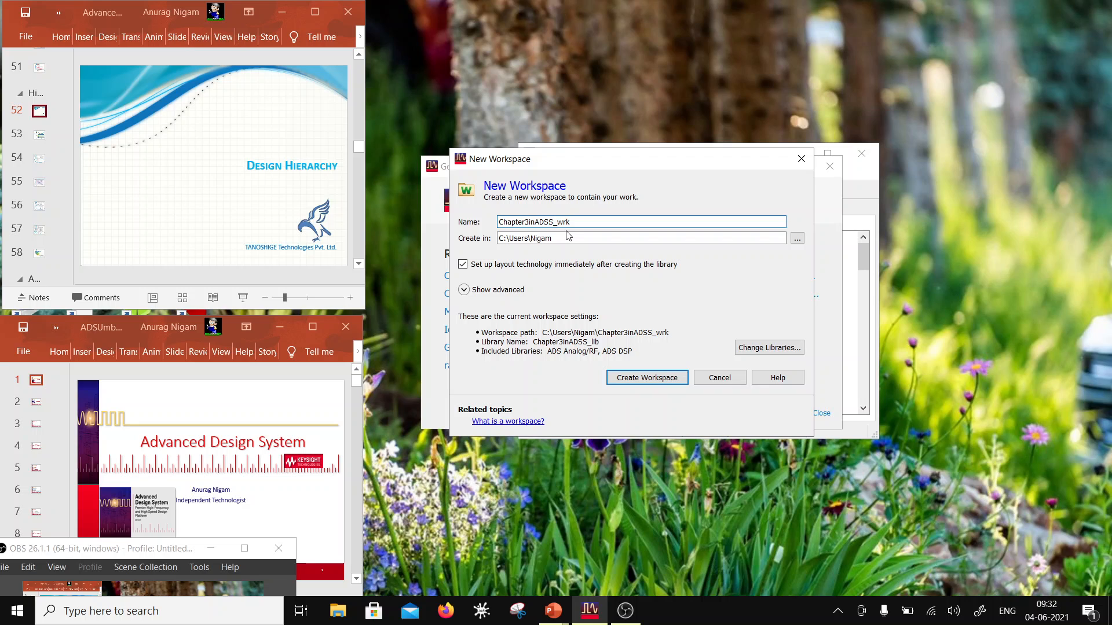
key("BackSpace")
Step: Add lib.defs from the sg13s_oa_ads2020_rev1.12.0 folder as a favorite design kit, keep its suggested name, and include it in the workspace
left_click(769, 348)
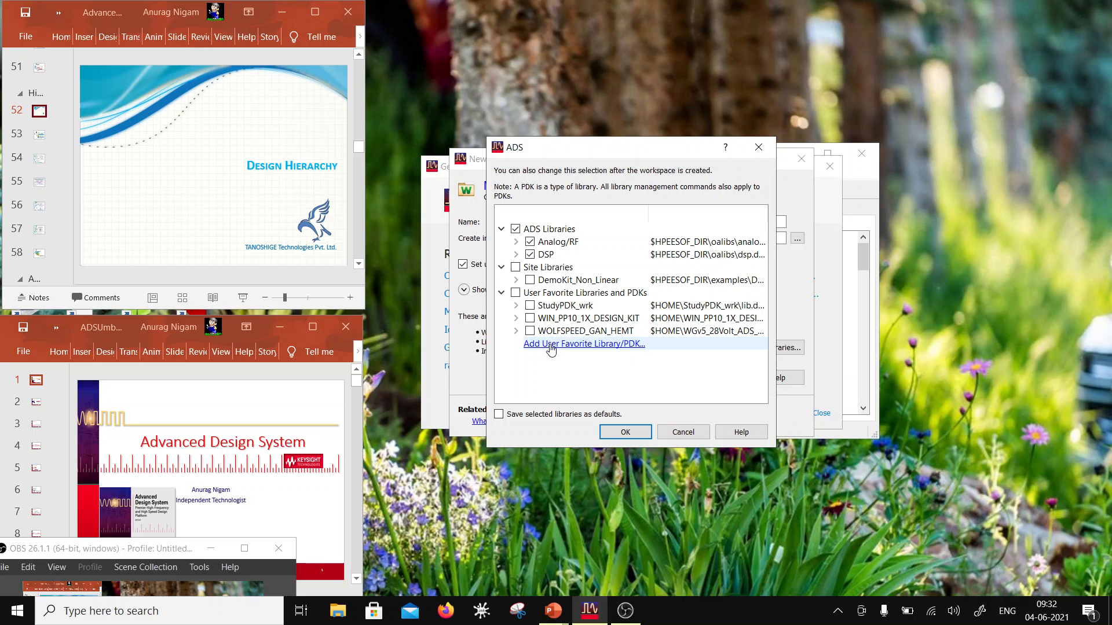
left_click(550, 345)
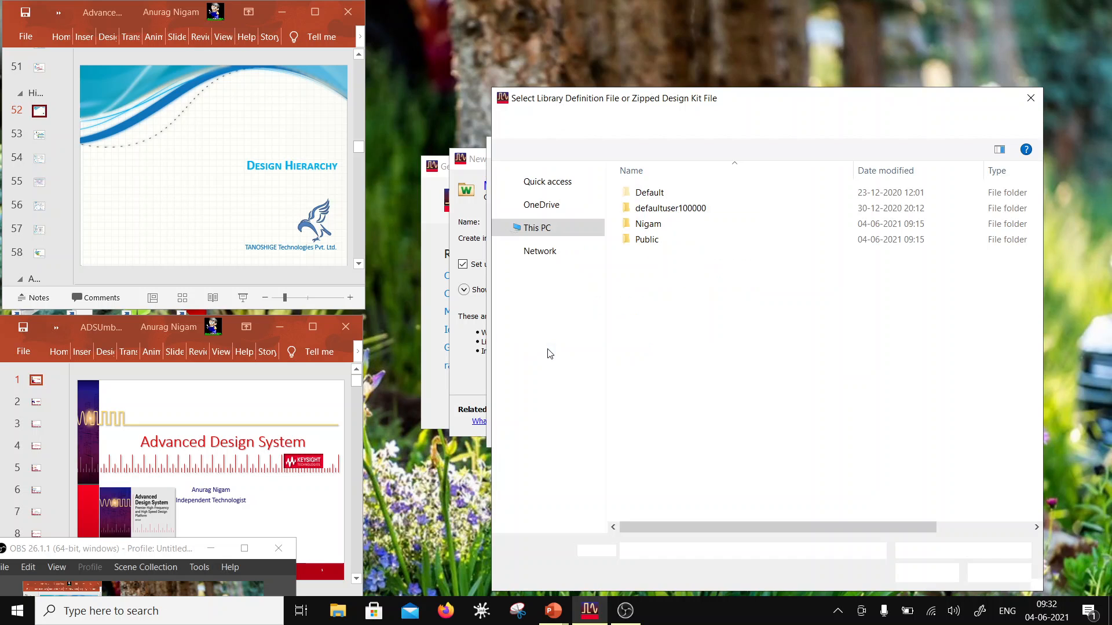
left_click(643, 224)
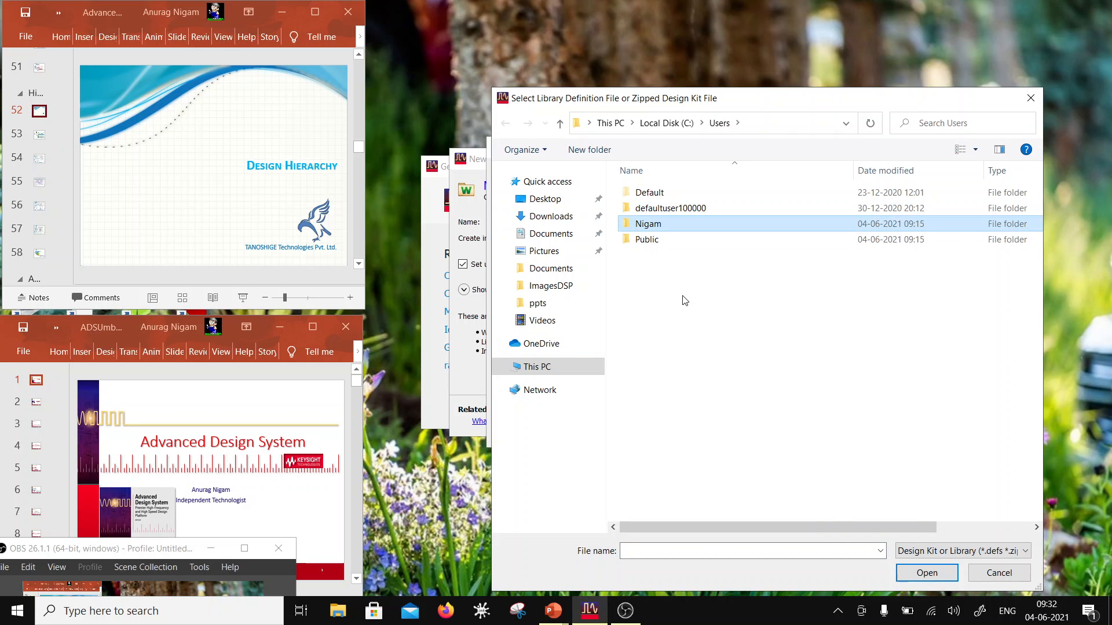
double_click(648, 226)
scroll(680, 435, "down", 6)
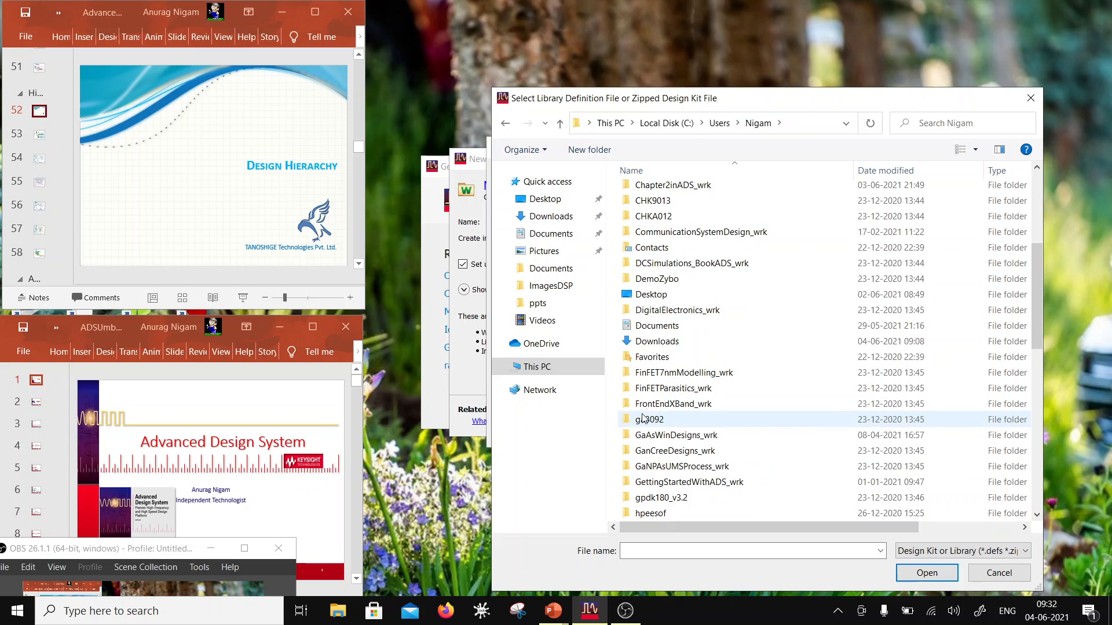
scroll(680, 436, "down", 4)
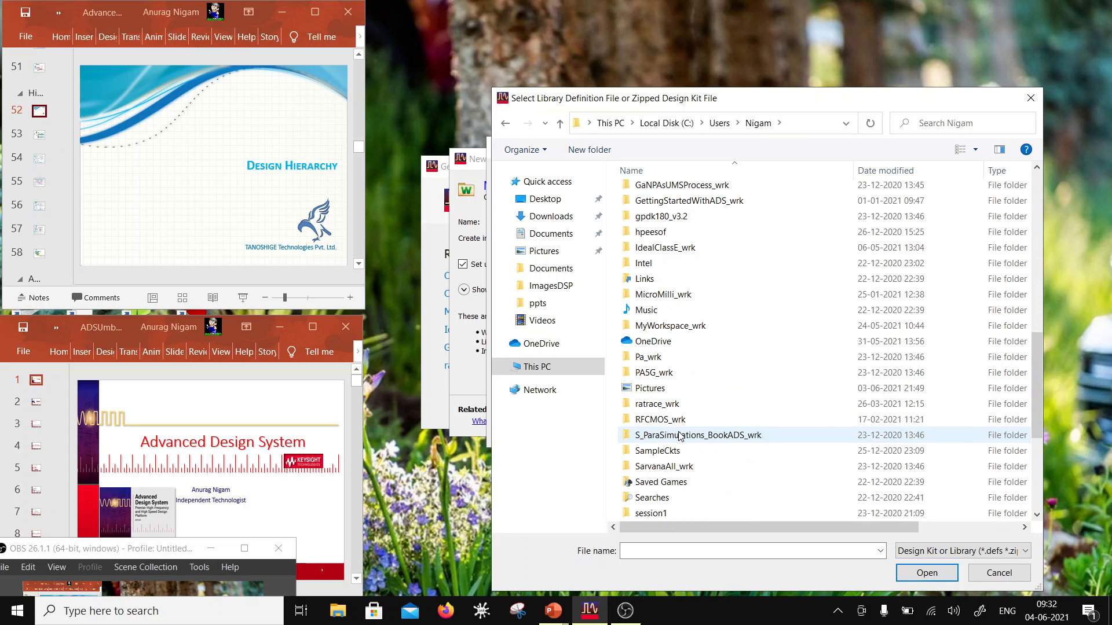
scroll(672, 258, "down", 5)
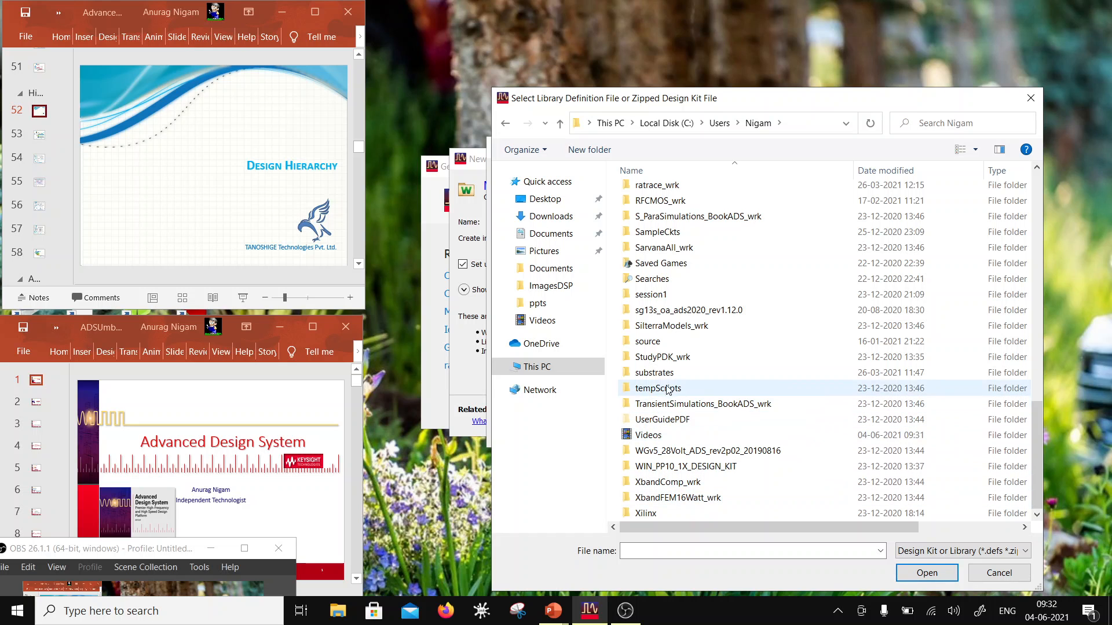
double_click(660, 310)
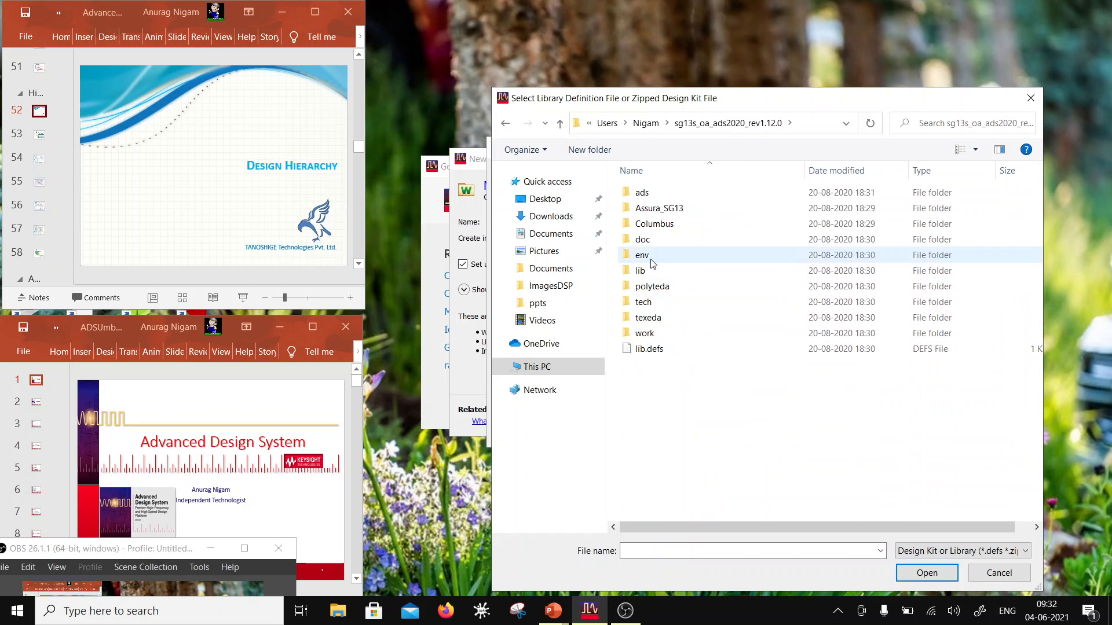
double_click(664, 351)
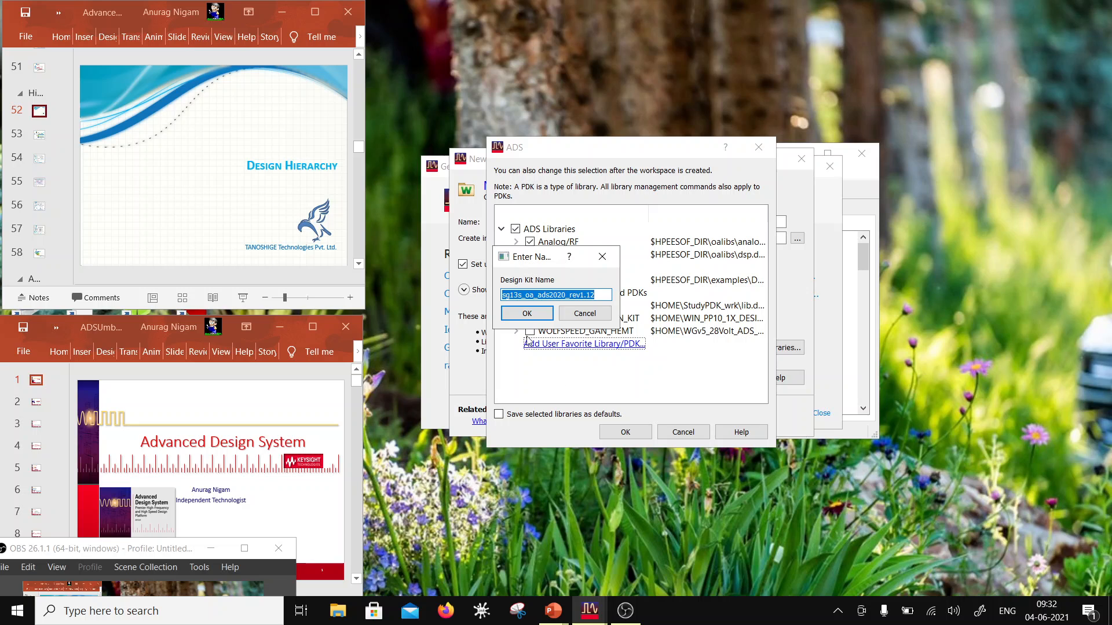
left_click(539, 318)
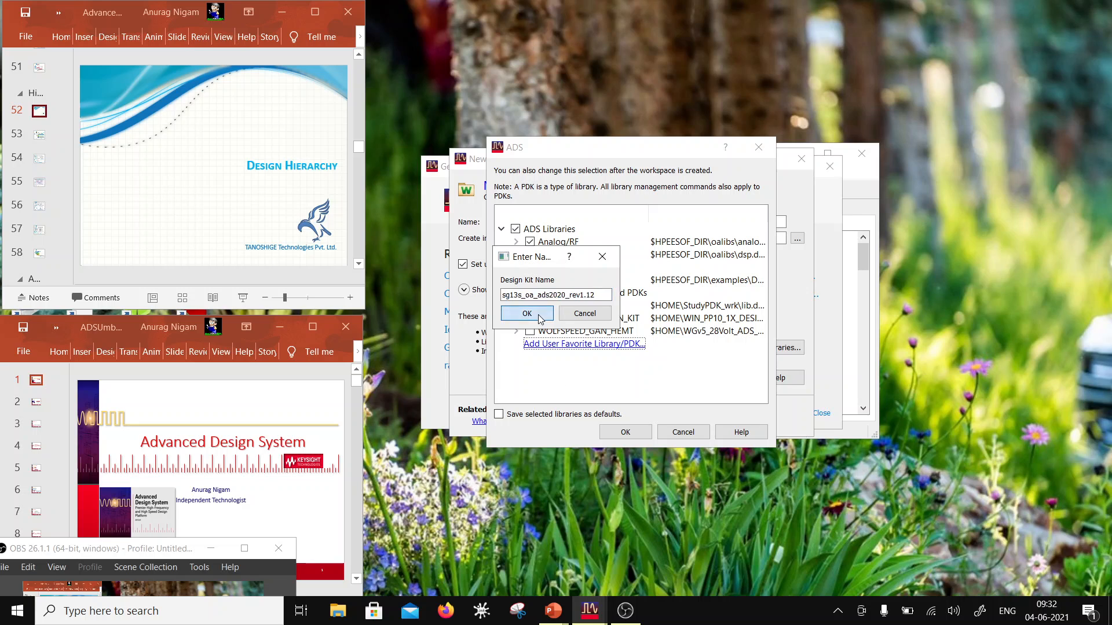
left_click(639, 433)
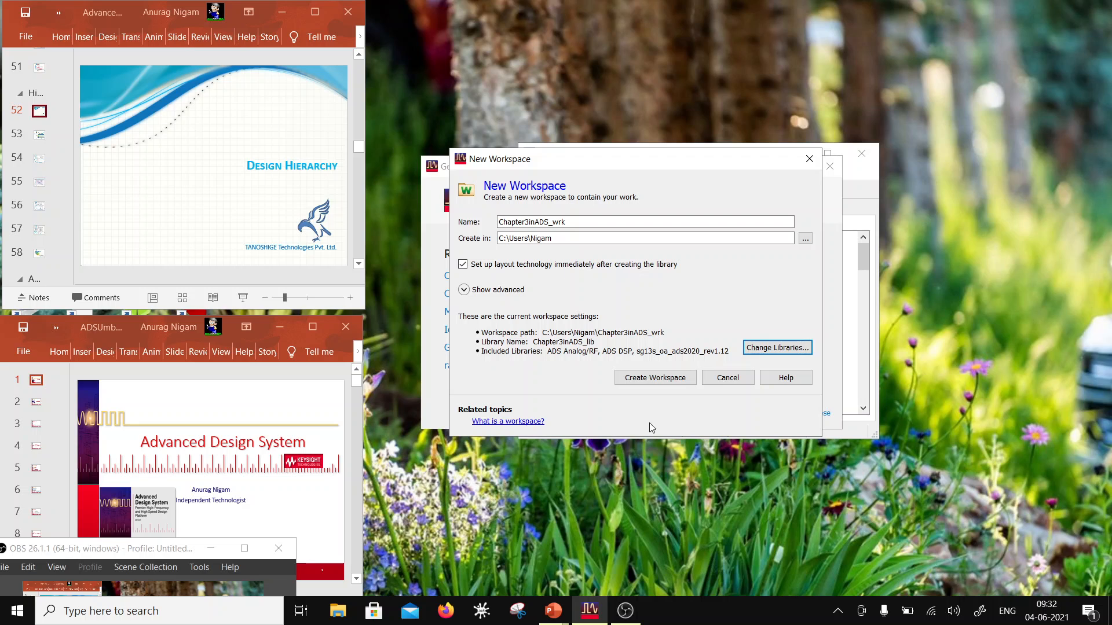
Step: Create the workspace with the SG13S_dev, 0.001 micron layout resolution technology and move the main window higher on the desktop
left_click(652, 379)
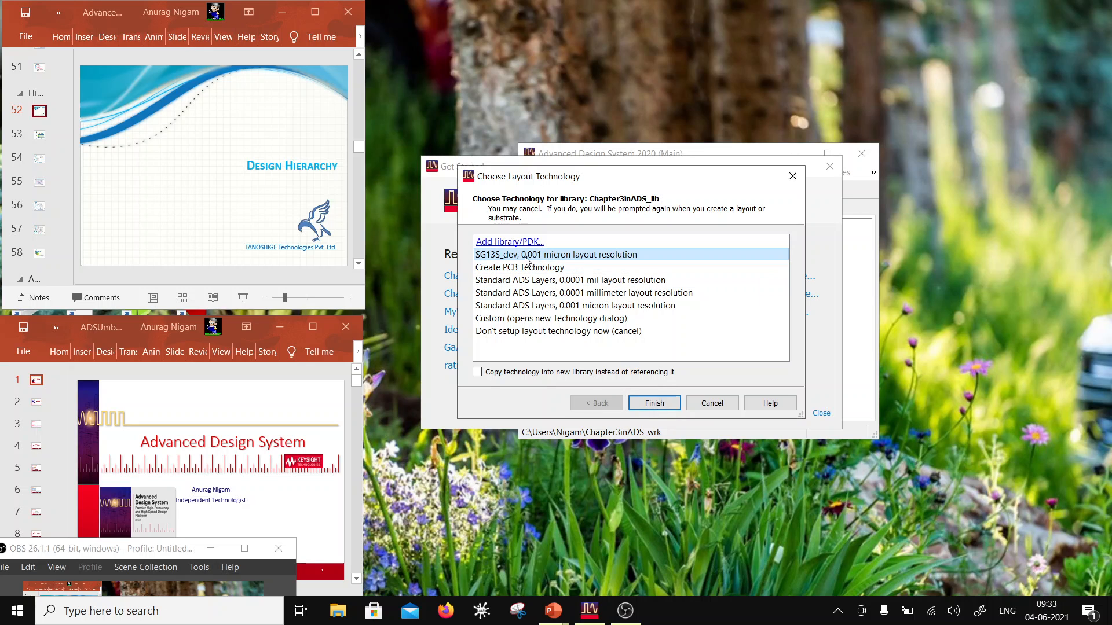
left_click(655, 403)
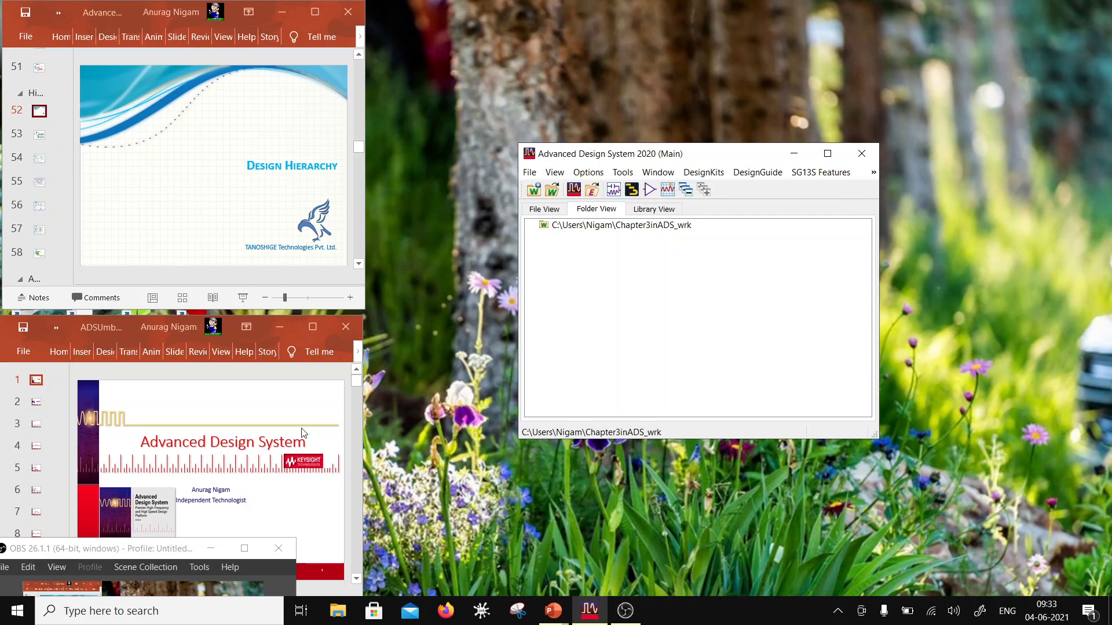
left_click_drag(718, 155, 661, 49)
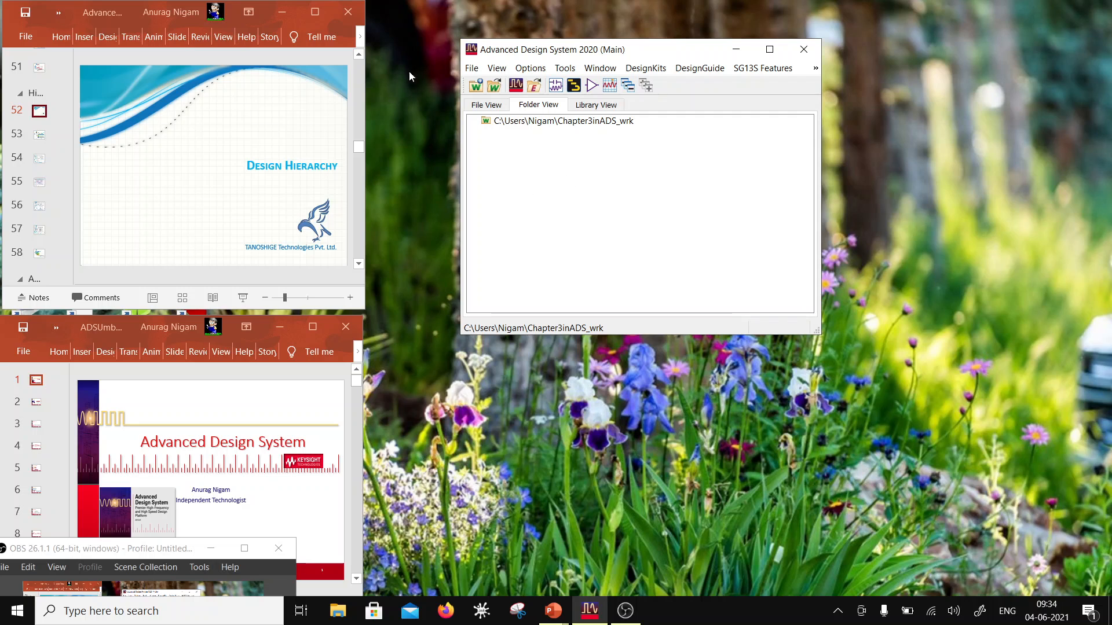
left_click_drag(526, 50, 497, 46)
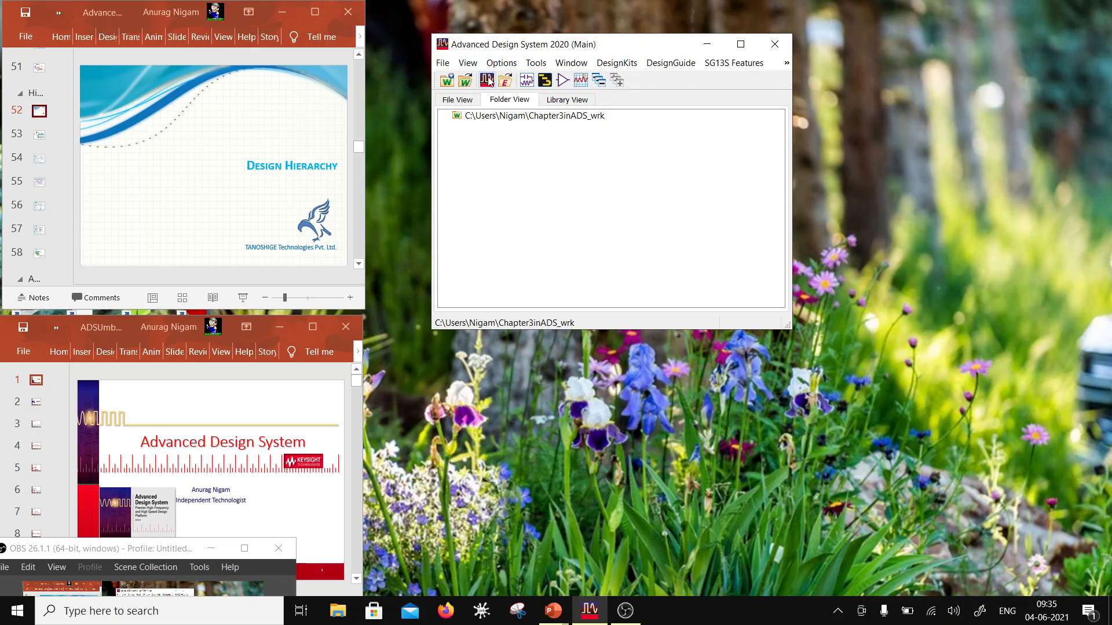
Step: Create a new schematic in the Chapter3inADS_wrk workspace with the cell name OpAmp2Stg
right_click(509, 119)
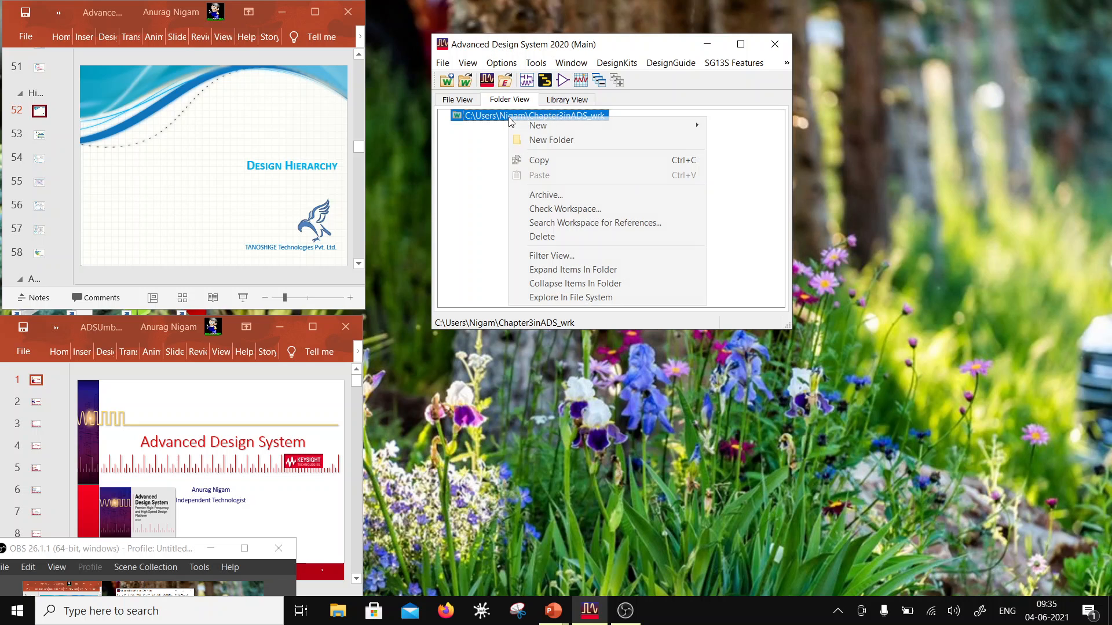
mouse_move(541, 128)
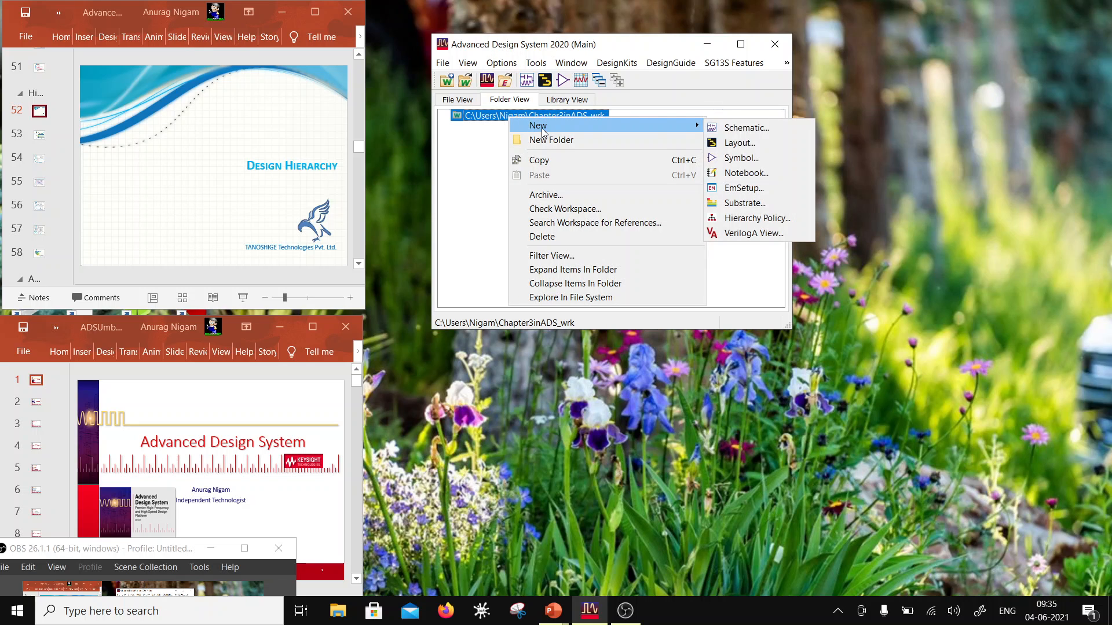
left_click(798, 131)
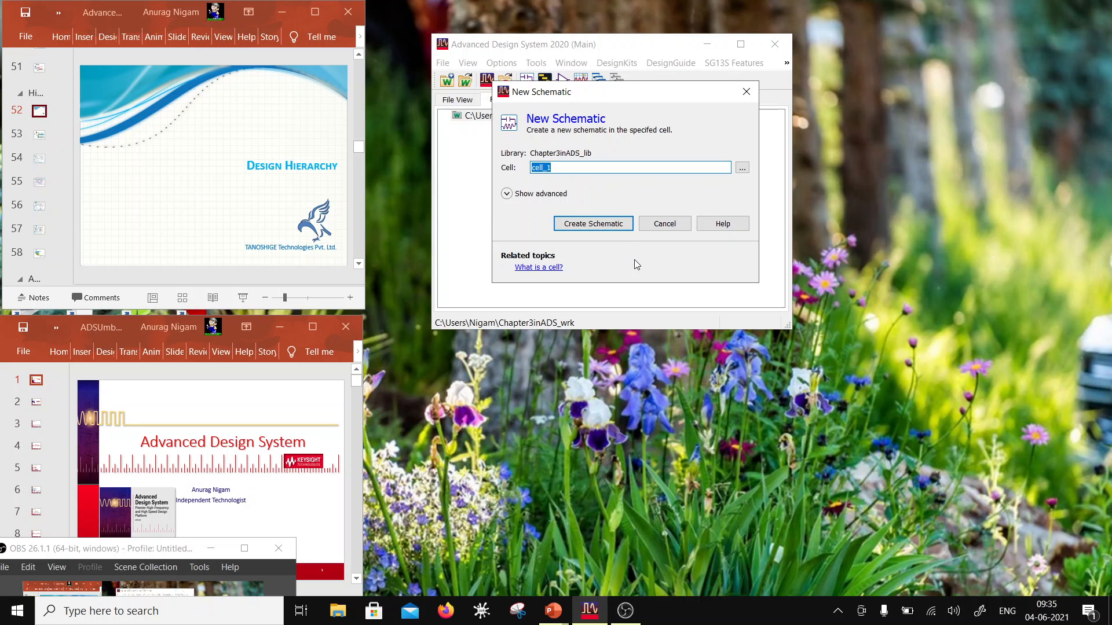
type("Opera")
key("BackSpace")
key("BackSpace")
key("BackSpace")
type("Amp")
type("2Stg")
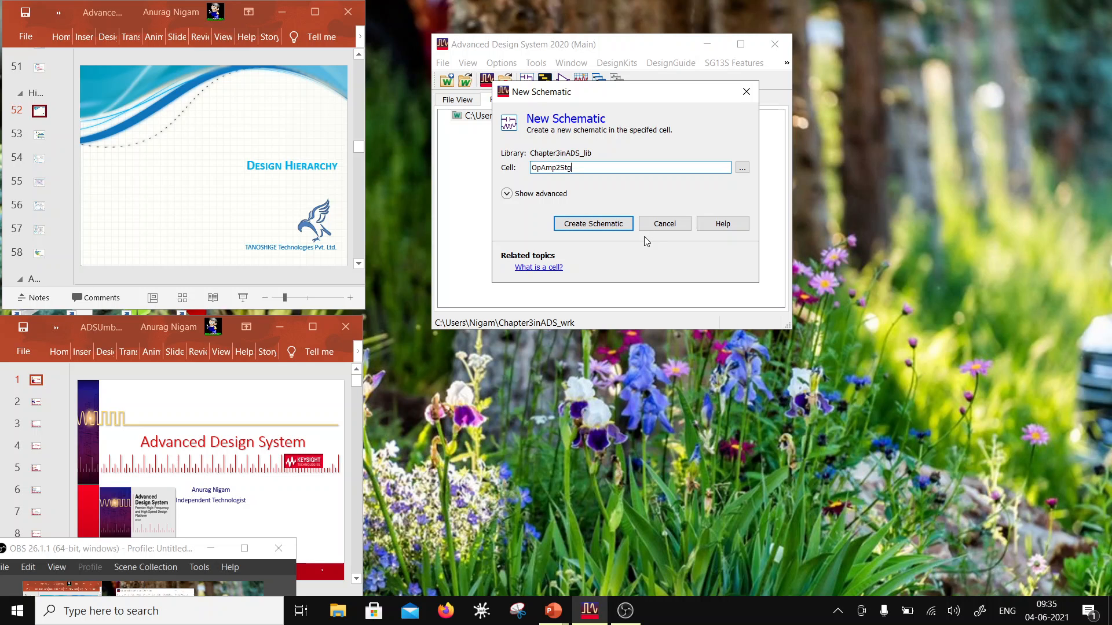
left_click(606, 226)
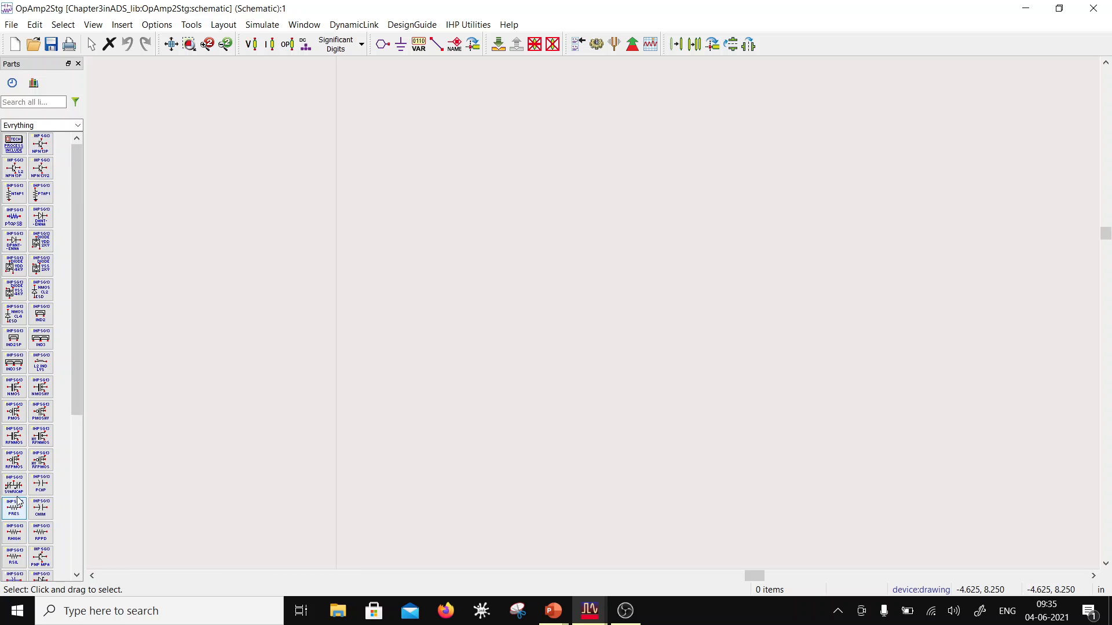
Step: Place one SG13_dev PMOS transistor just above the schematic's origin and end the placement
left_click(14, 415)
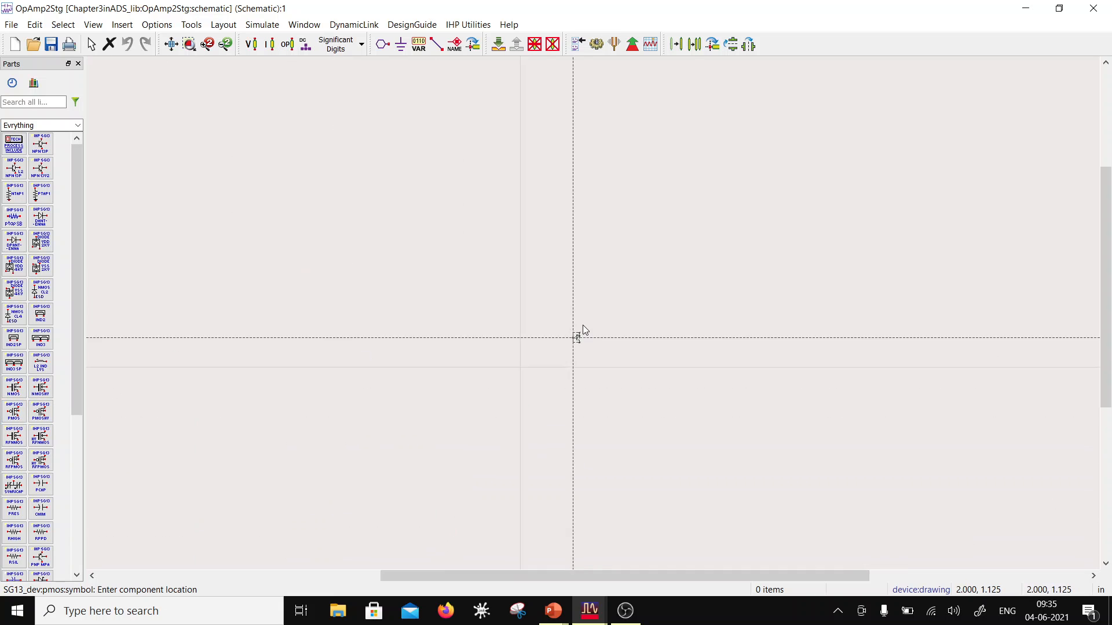
scroll(588, 338, "down", 5)
scroll(594, 315, "up", 7)
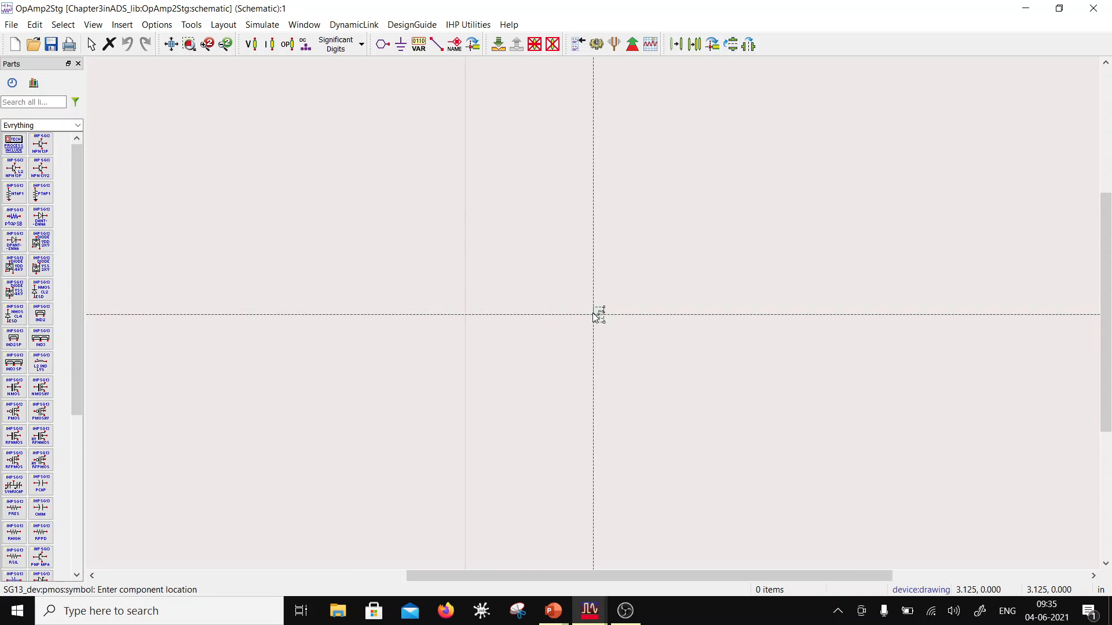
scroll(597, 316, "down", 2)
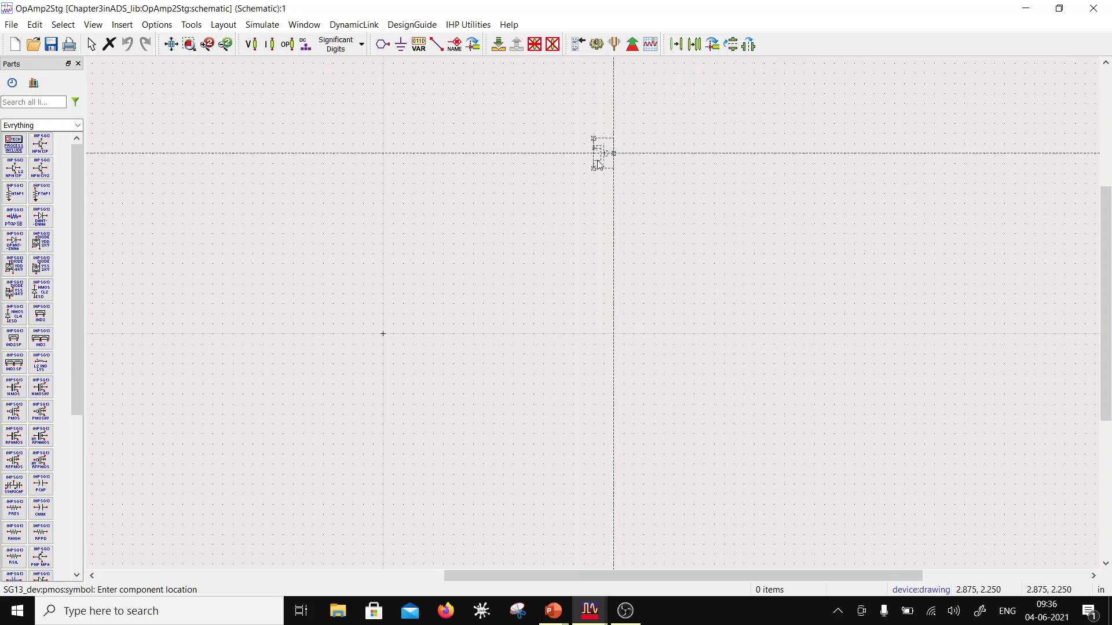
left_click(384, 274)
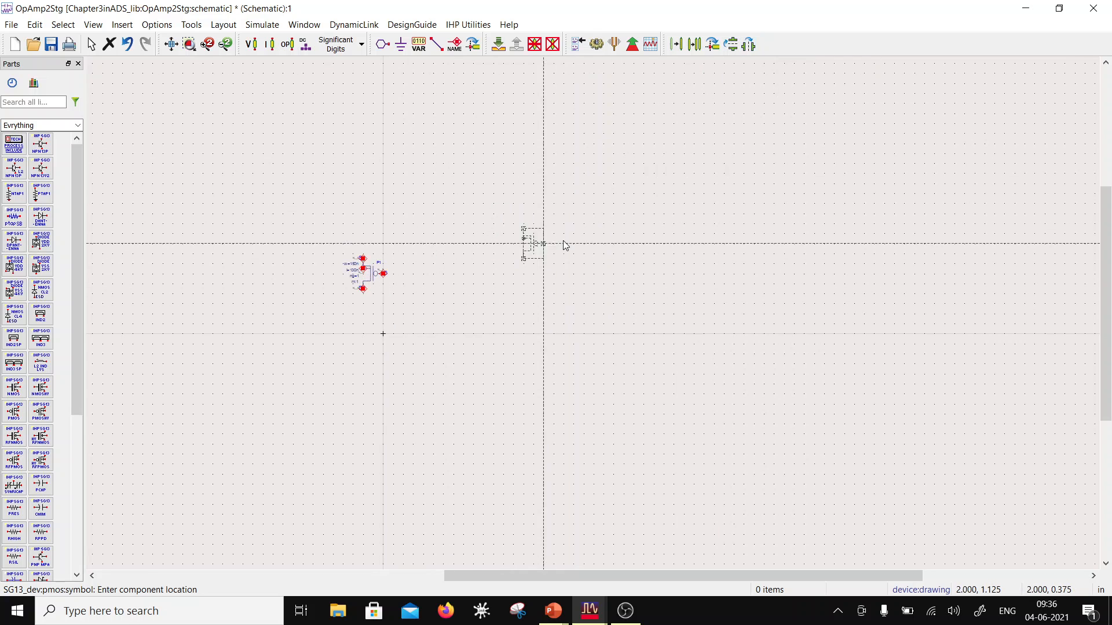
key("Escape")
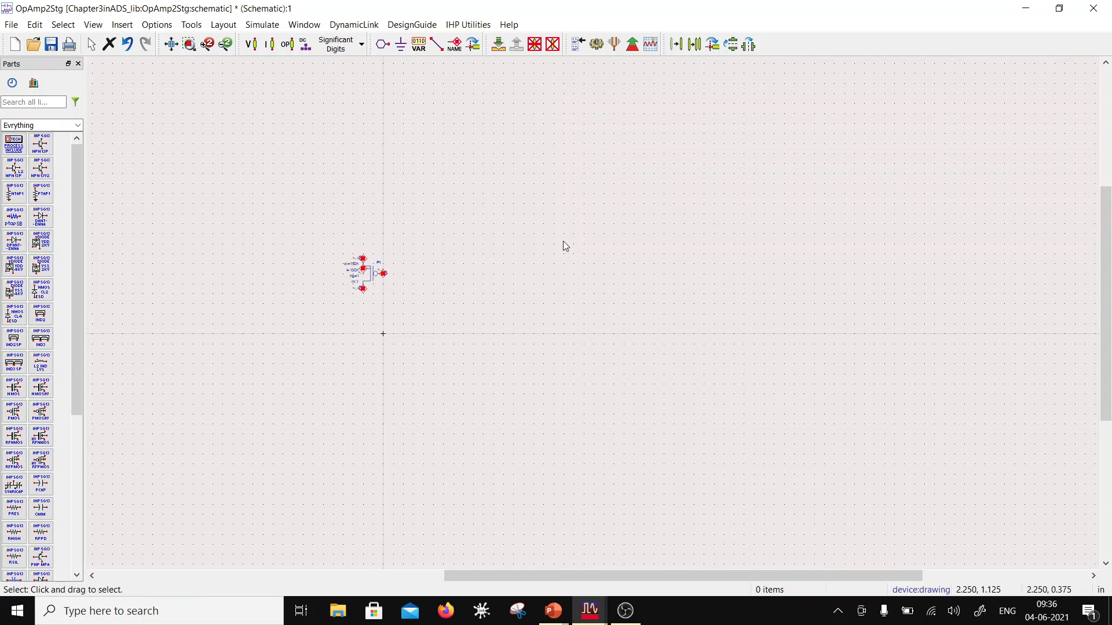
Step: Open the placed PMOS transistor's instance parameters and set its Width to 2u
scroll(437, 289, "up", 5)
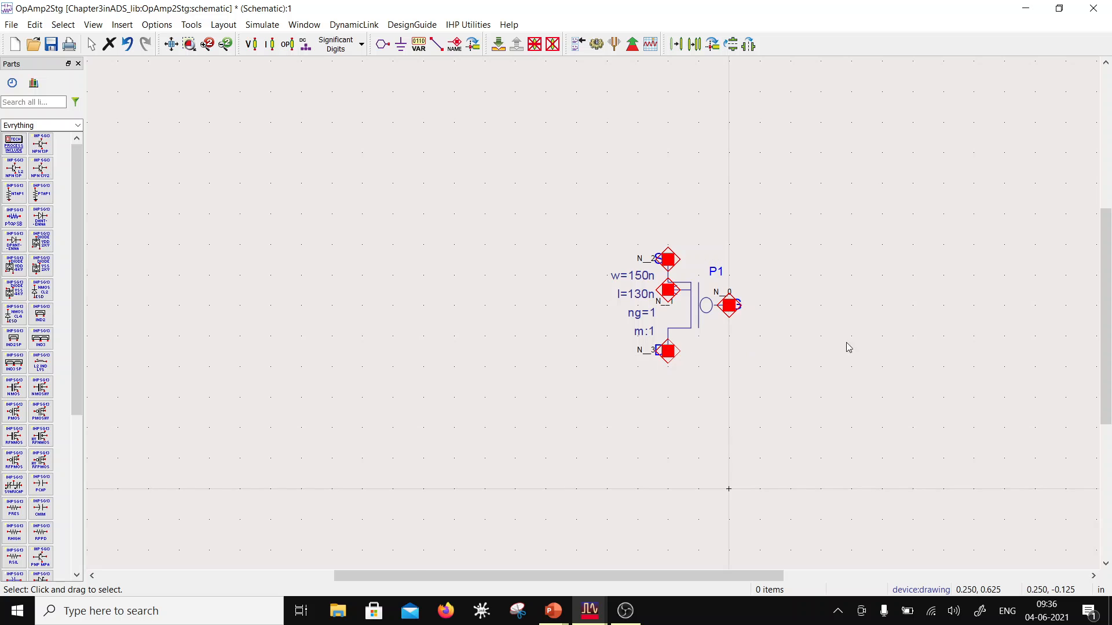
scroll(753, 339, "up", 1)
double_click(528, 313)
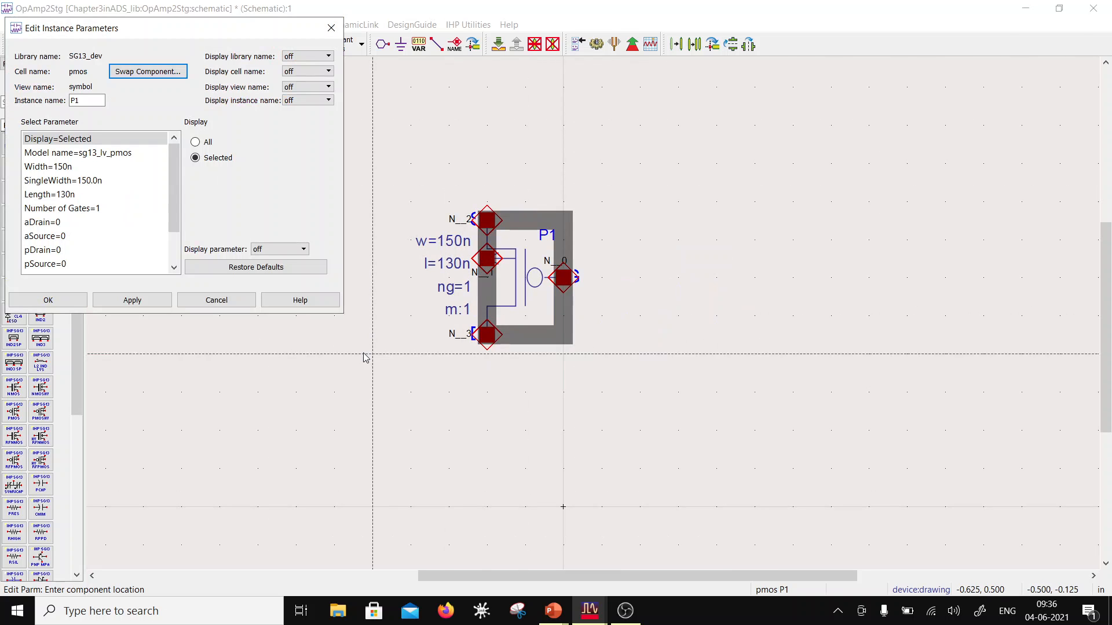
left_click(74, 168)
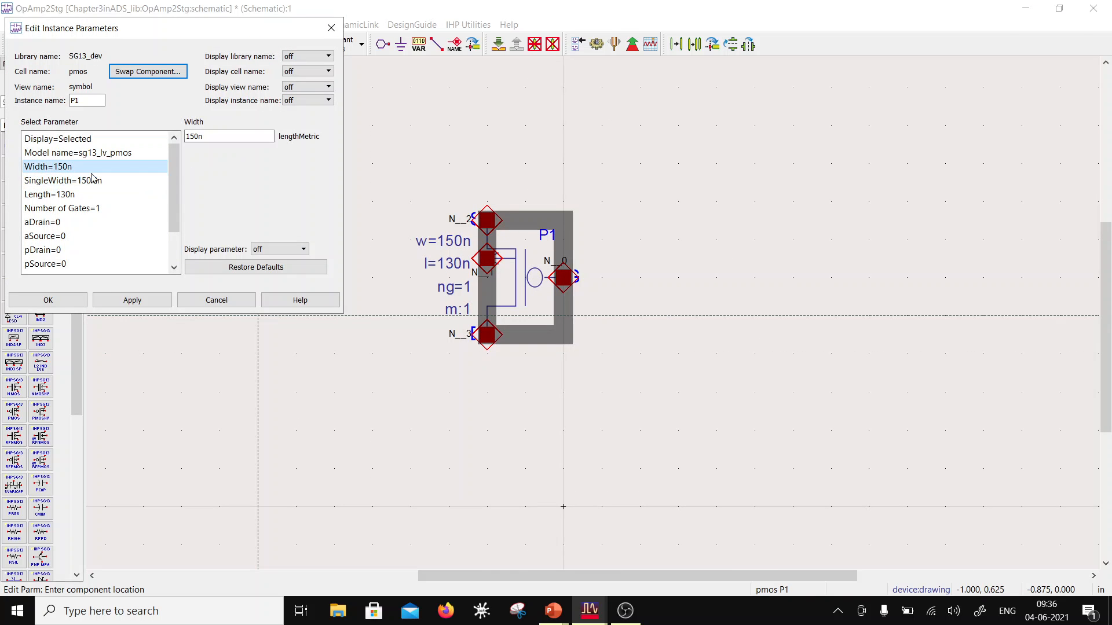
left_click_drag(199, 136, 186, 136)
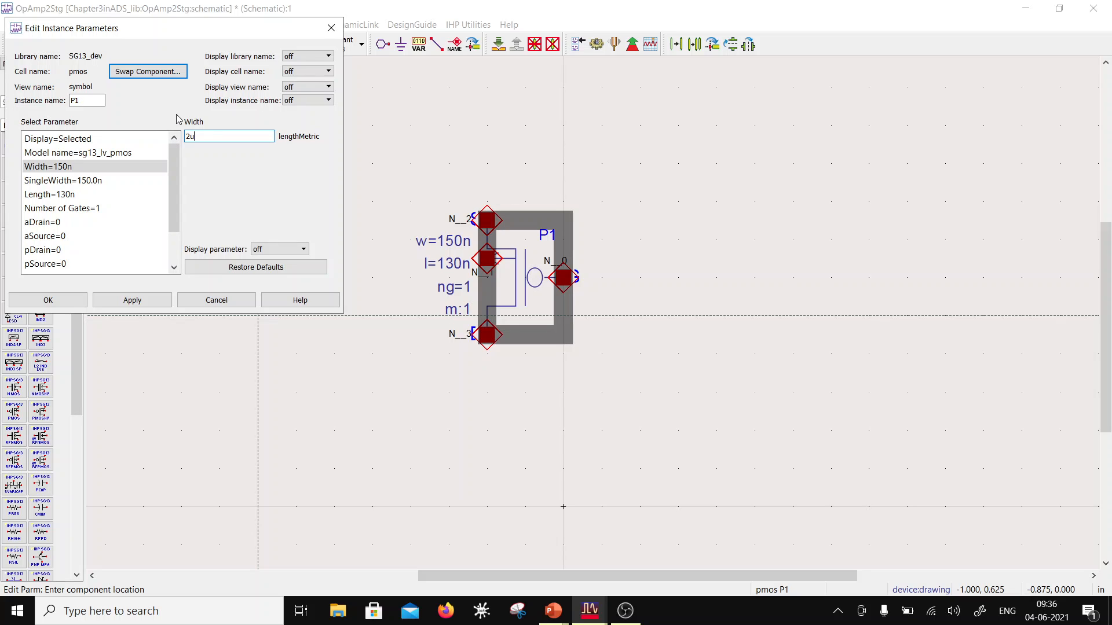
left_click(86, 188)
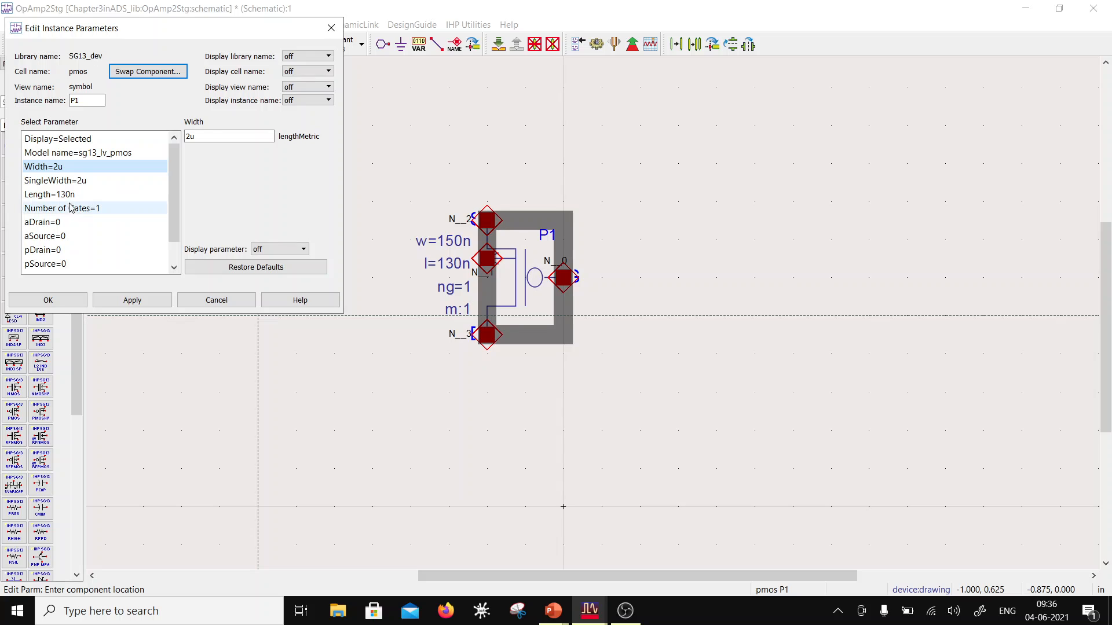
Step: Set the PMOS transistor's Number of Gates to 2 and its Width to 5u, and accept the parameters
left_click(72, 209)
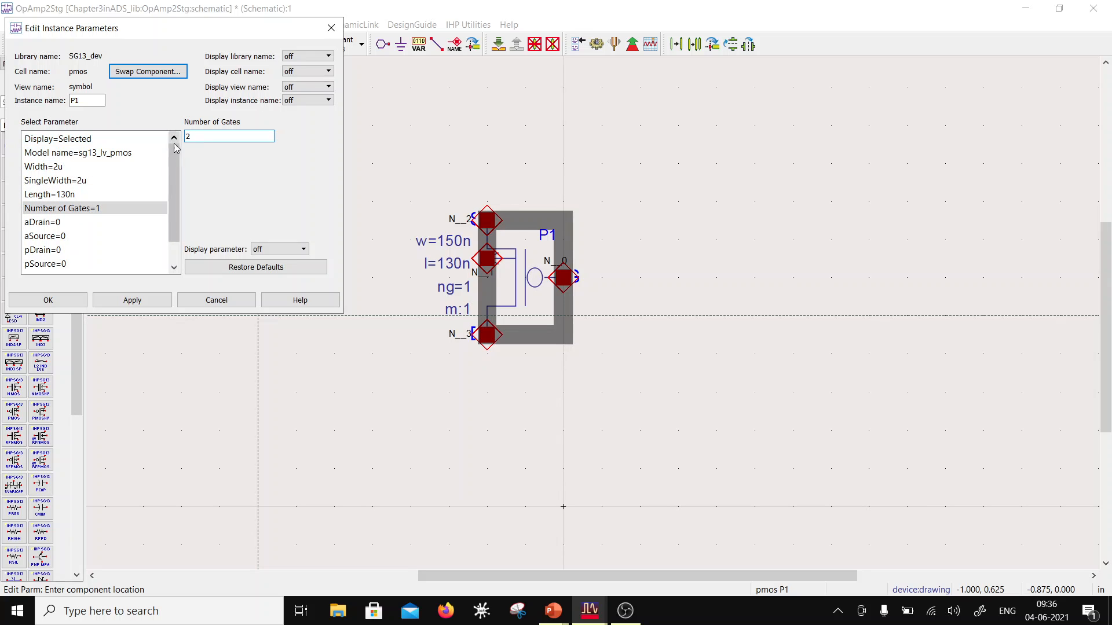
left_click(145, 167)
left_click(191, 137)
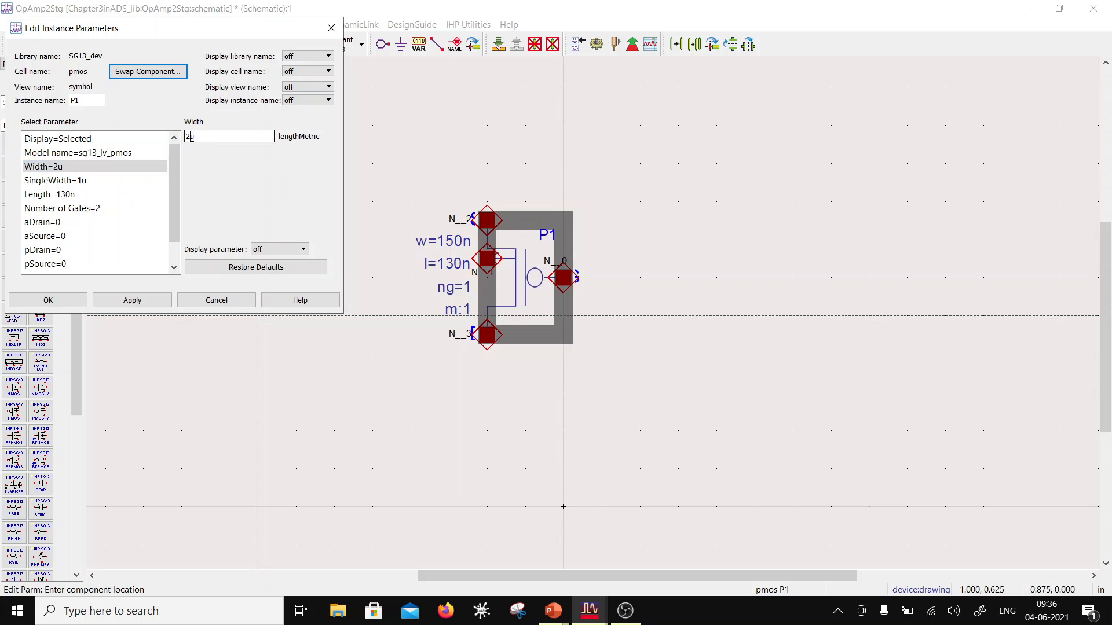
left_click_drag(191, 137, 177, 138)
type("5")
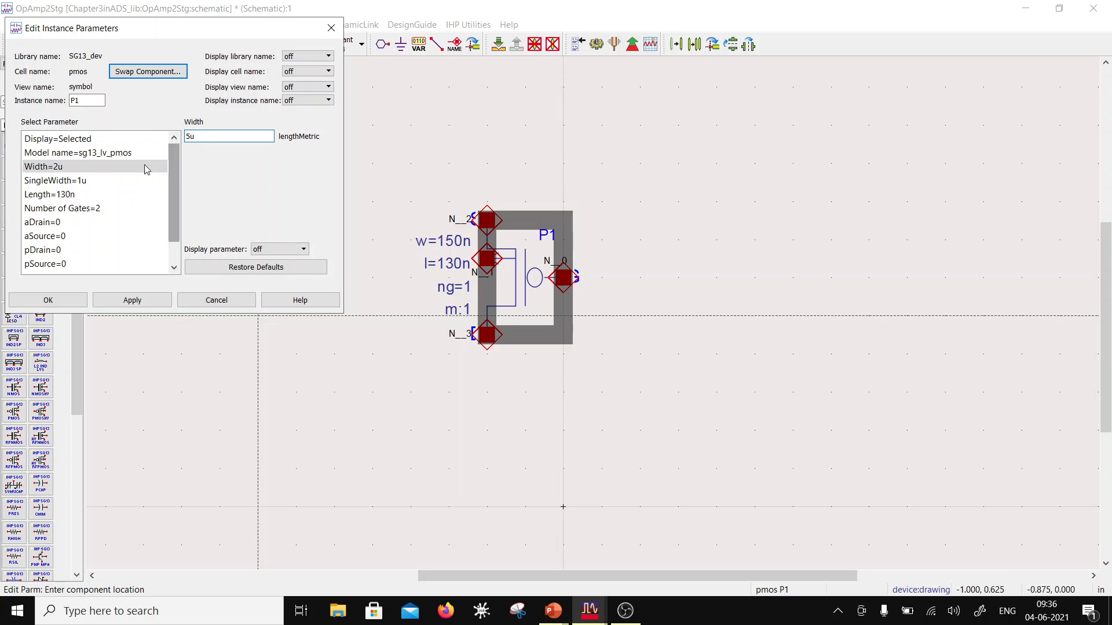
left_click(46, 181)
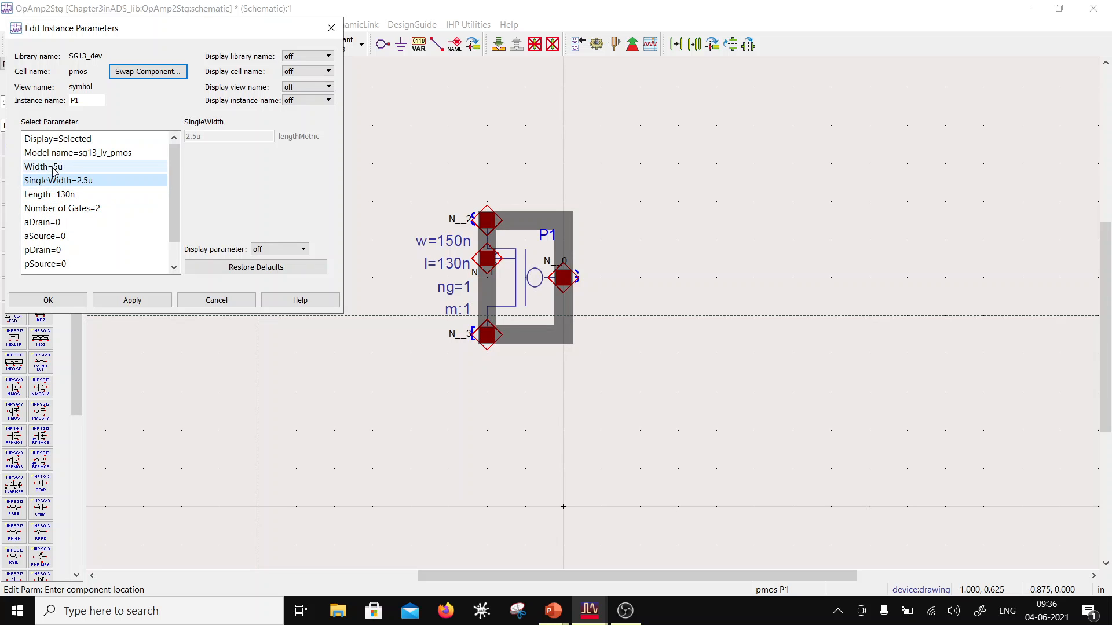
left_click(70, 299)
Step: Place one ntap1 well tie from the design kit parts beside the PMOS, on the side away from its gate
scroll(602, 317, "down", 2)
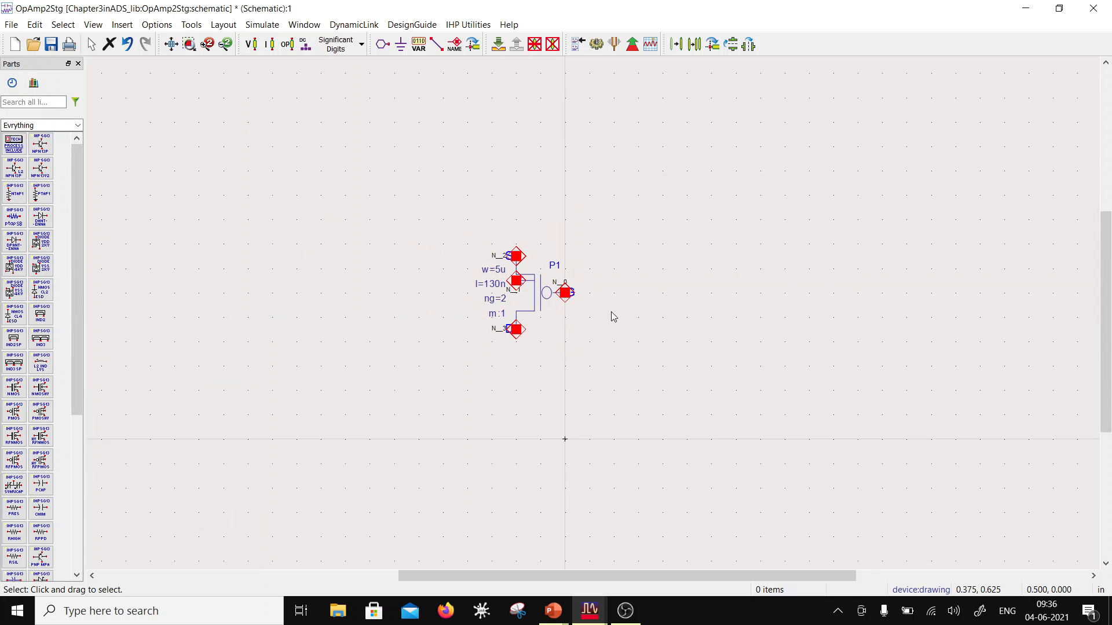
scroll(614, 316, "up", 1)
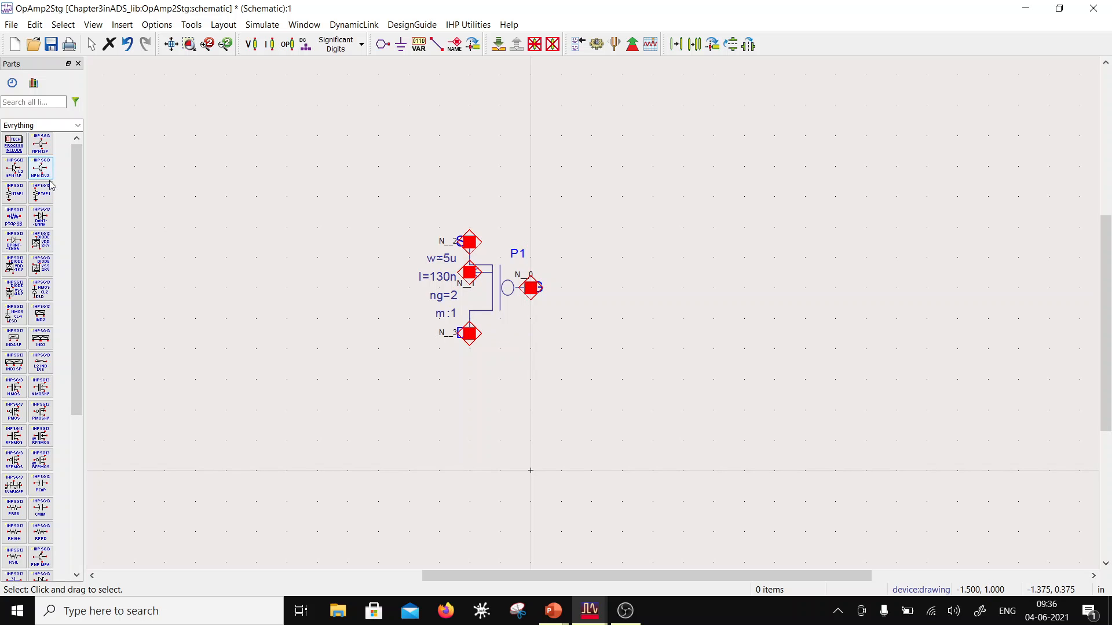
scroll(40, 315, "down", 3)
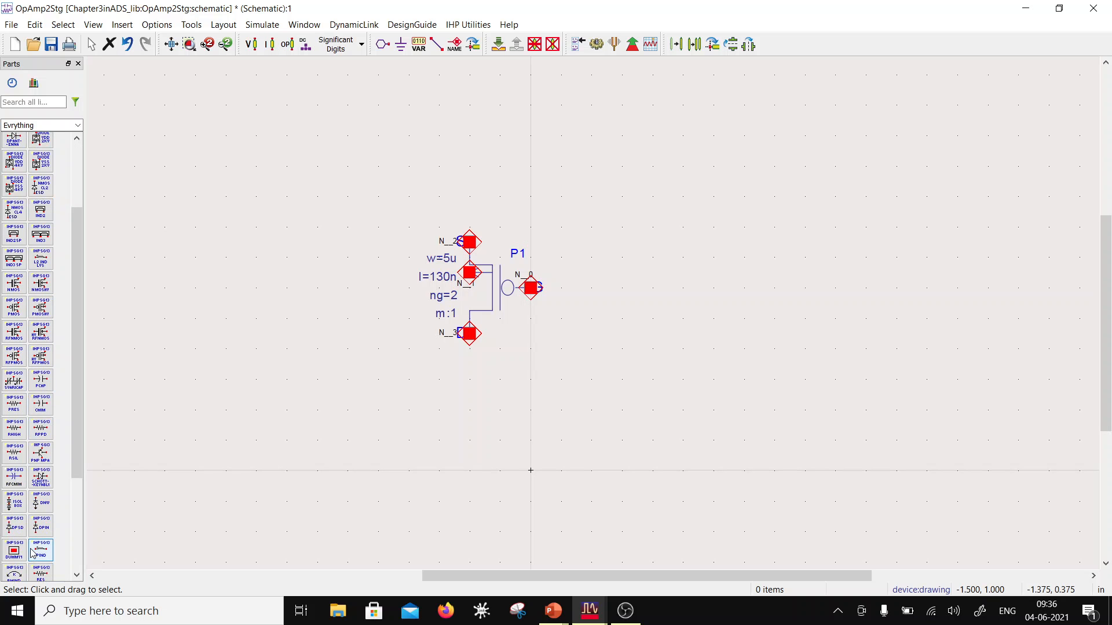
scroll(33, 550, "up", 4)
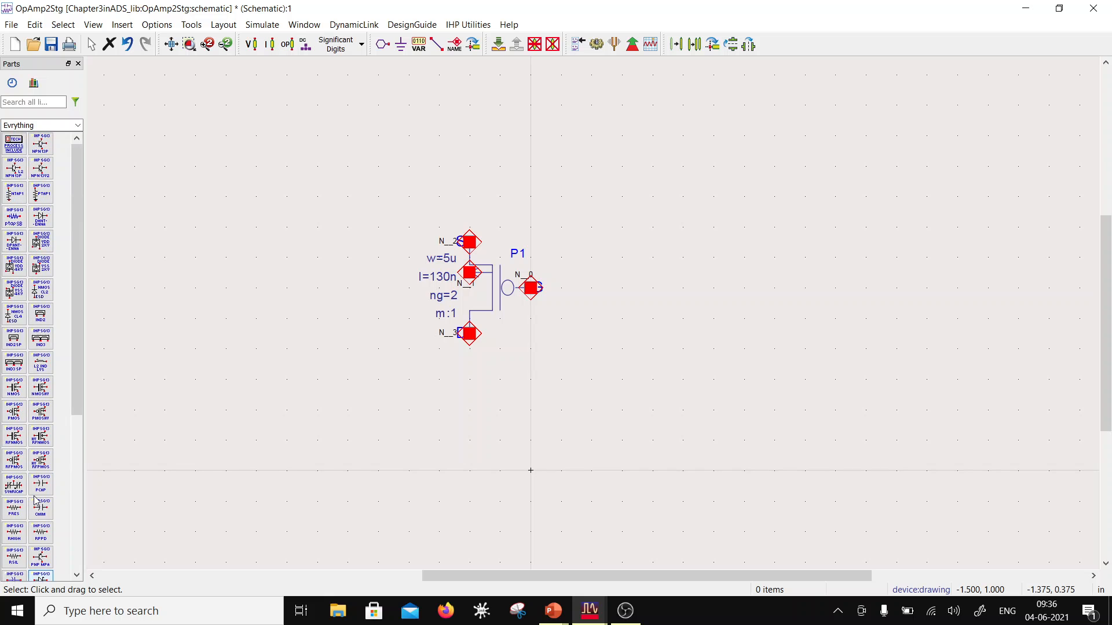
left_click(17, 194)
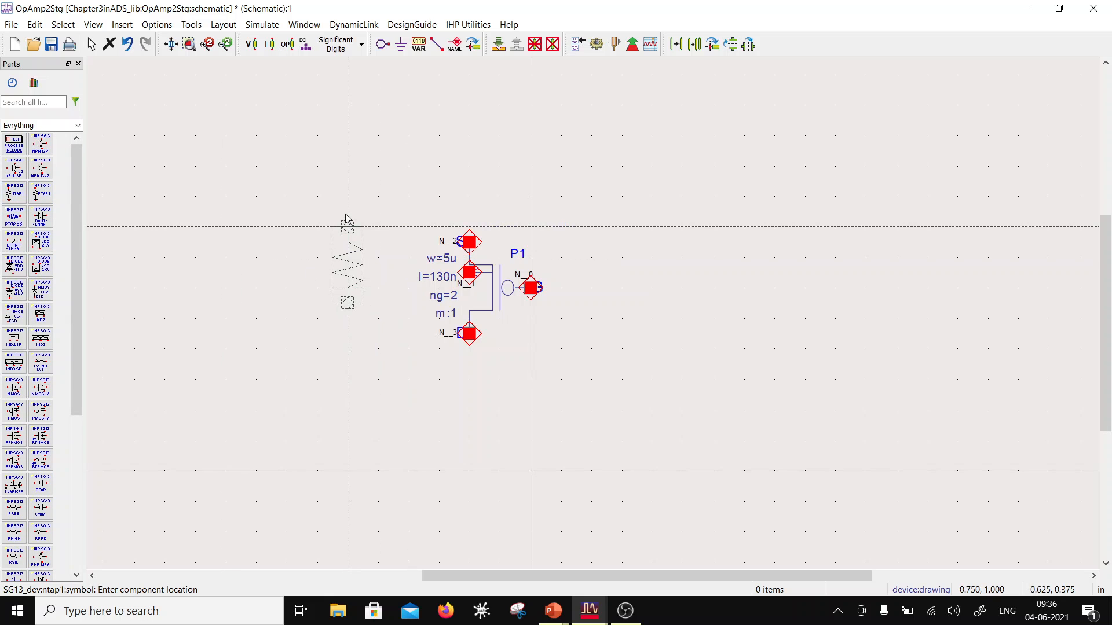
left_click(346, 219)
key("Escape")
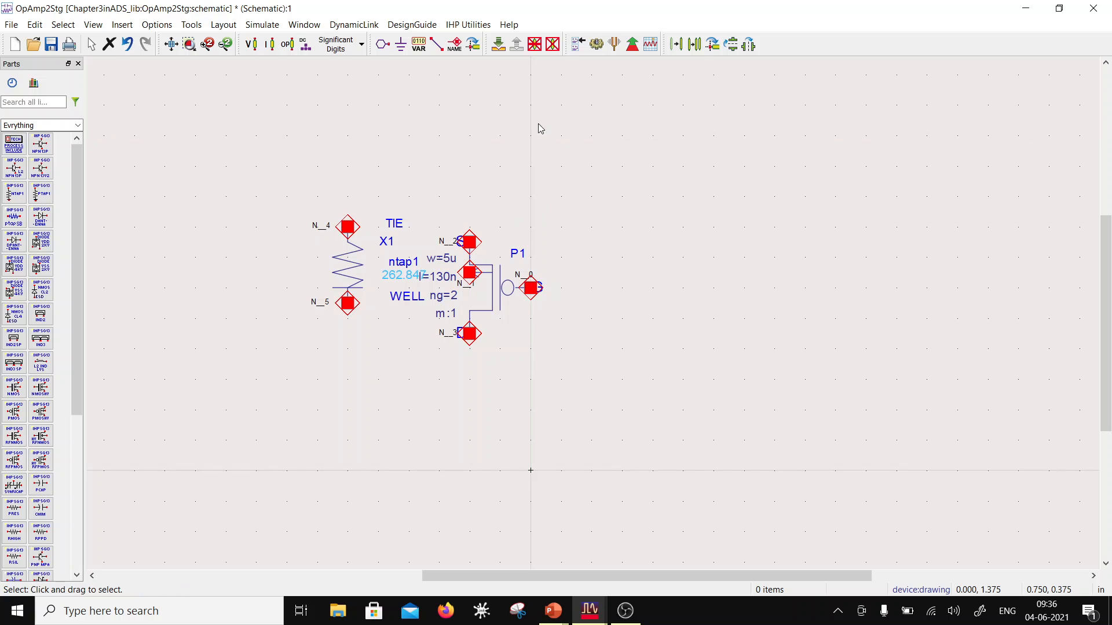
Step: Move the ntap1 well tie up so its lower pin lines up with the PMOS bulk terminal
left_click(354, 263)
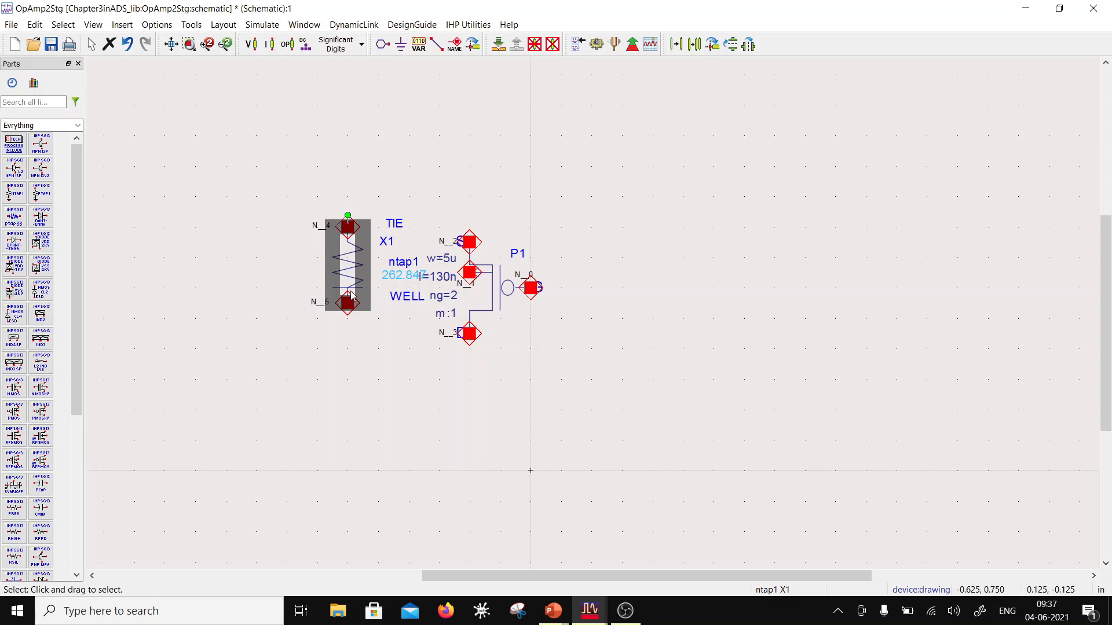
left_click_drag(354, 280, 351, 249)
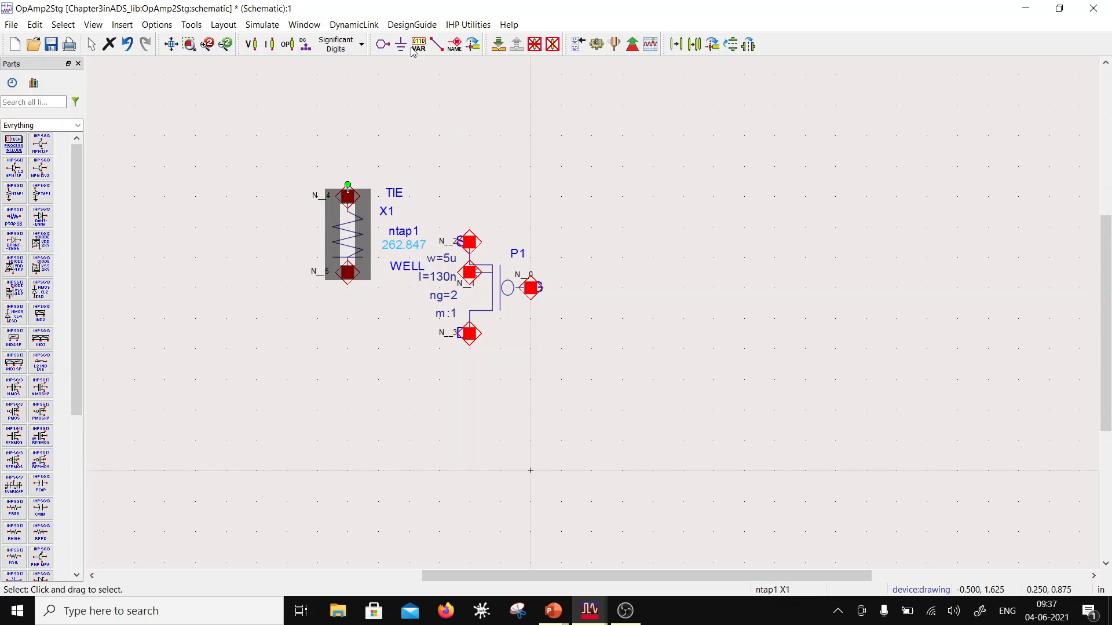
left_click(437, 44)
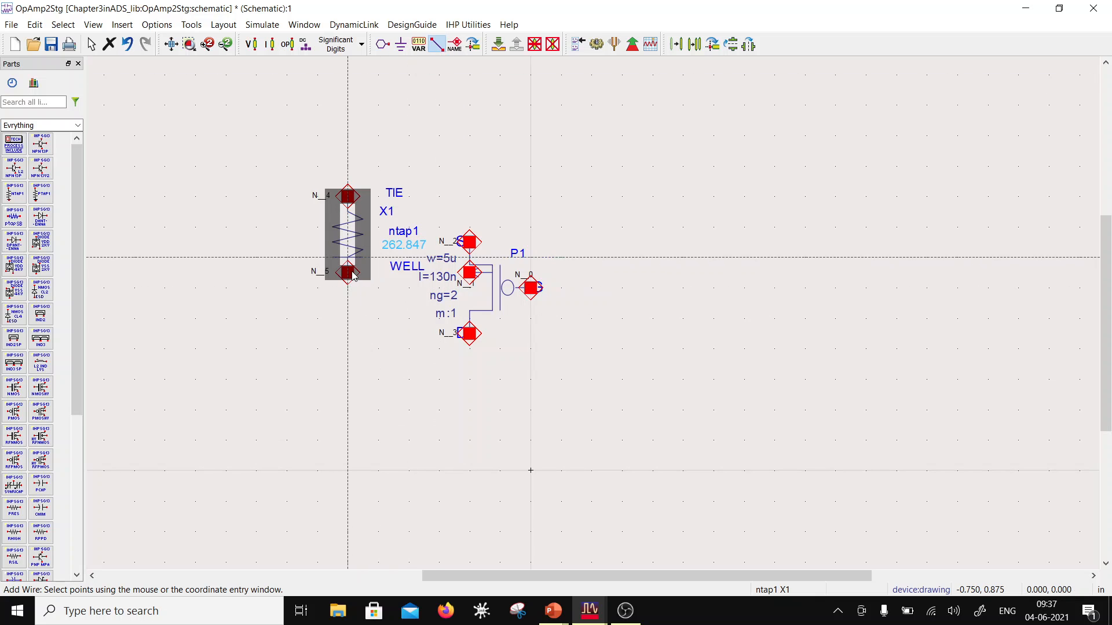
key("Escape")
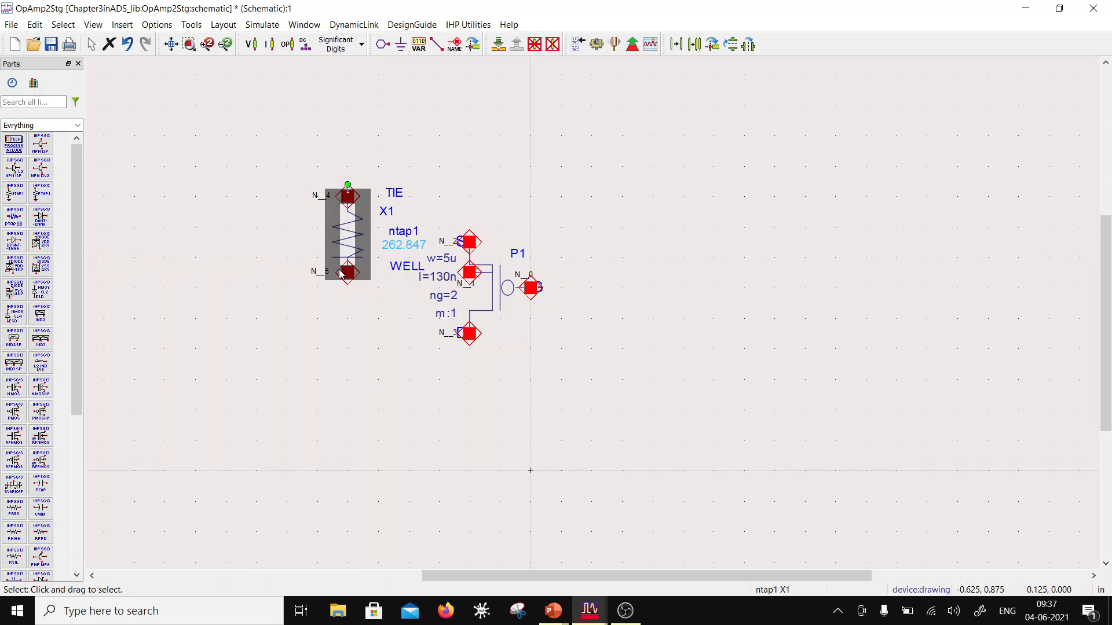
Step: Enable snapping to pins in the schematic preferences and apply a snap grid distance of 0.0625 in X and Y
left_click(224, 24)
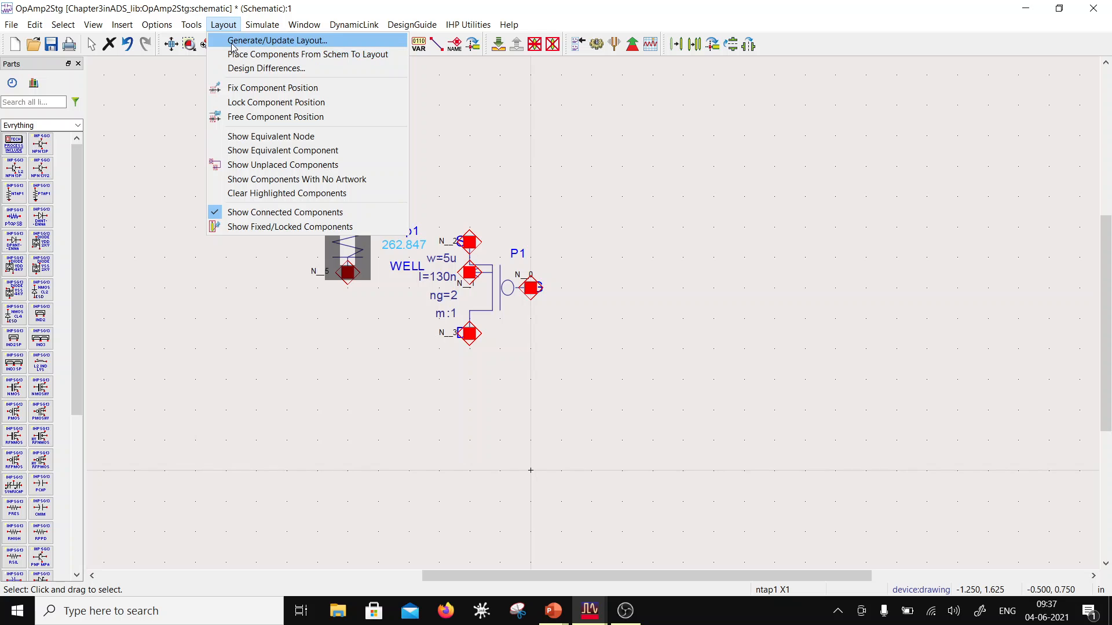
mouse_move(188, 29)
left_click(173, 40)
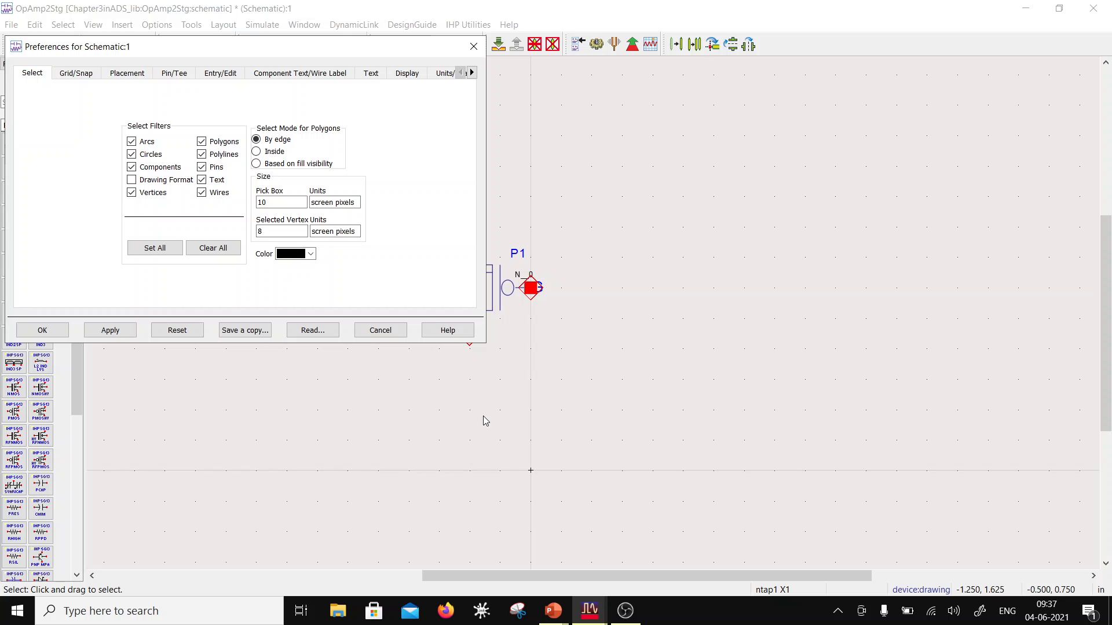
left_click(76, 73)
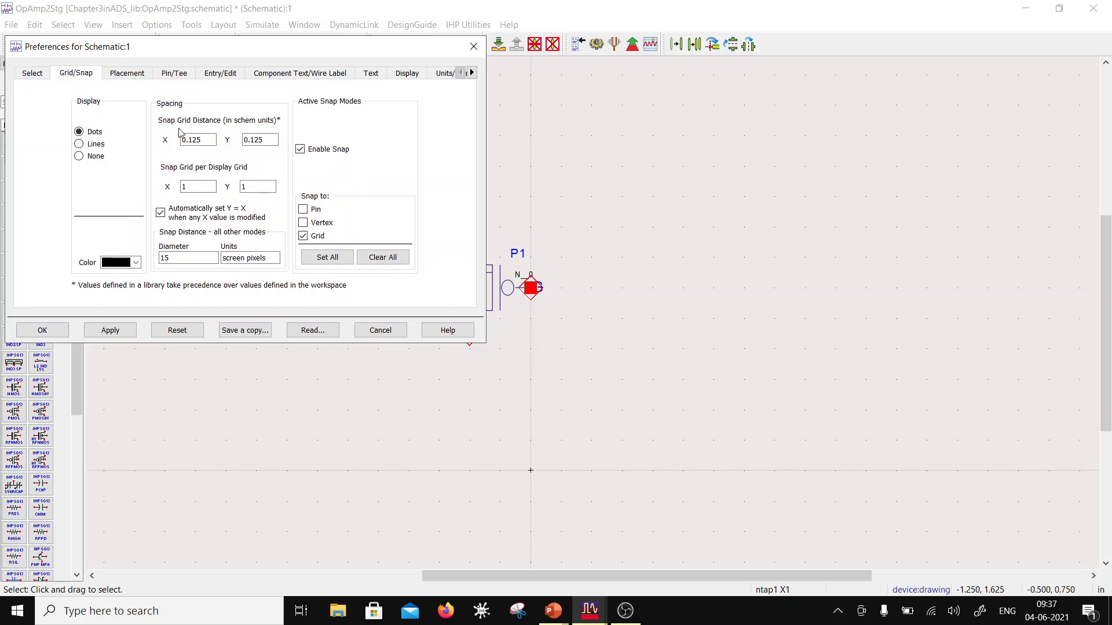
left_click(306, 209)
left_click(208, 141)
type("06")
left_click(117, 332)
Step: Save the preferences to schematic.prf in the Chapter3inADS_wrk folder and accept the preferences dialog and its warning
left_click(245, 330)
left_click(168, 170)
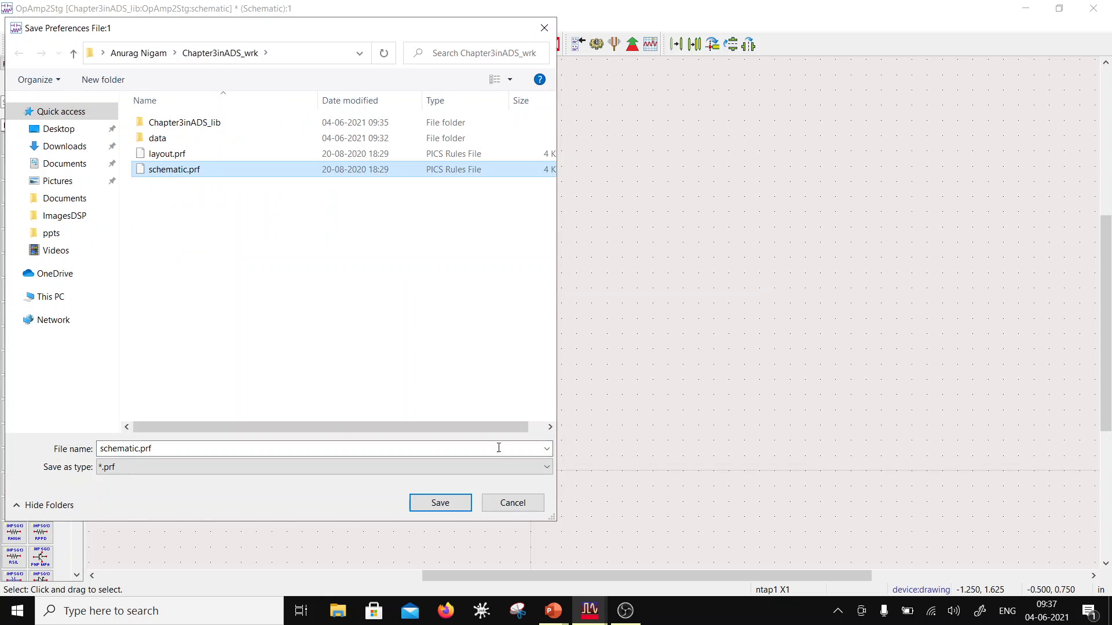
left_click(437, 509)
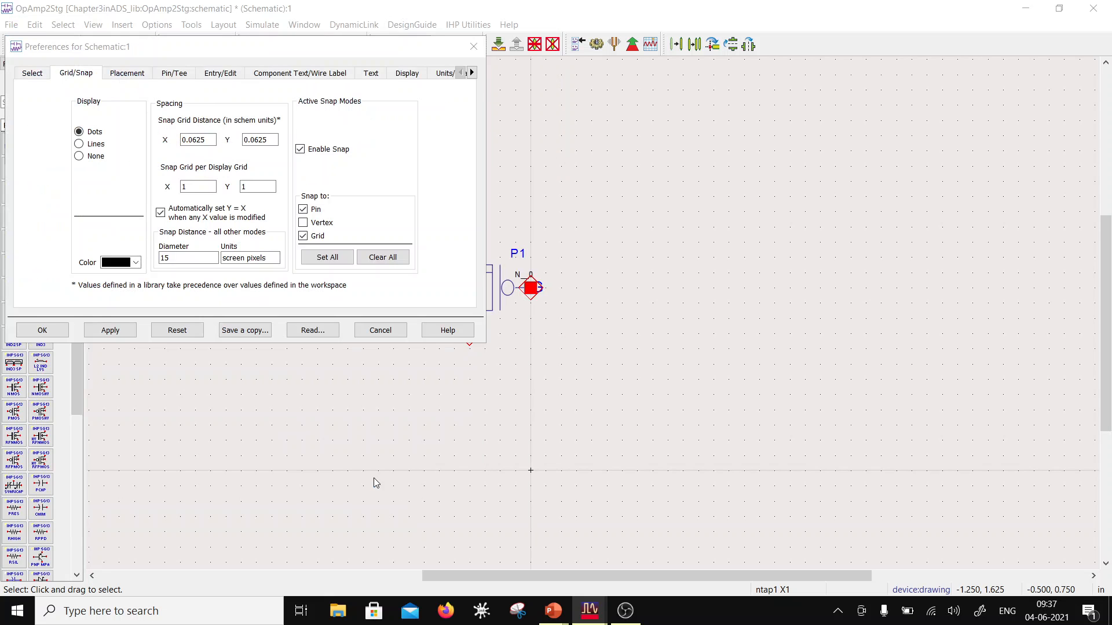
left_click(42, 331)
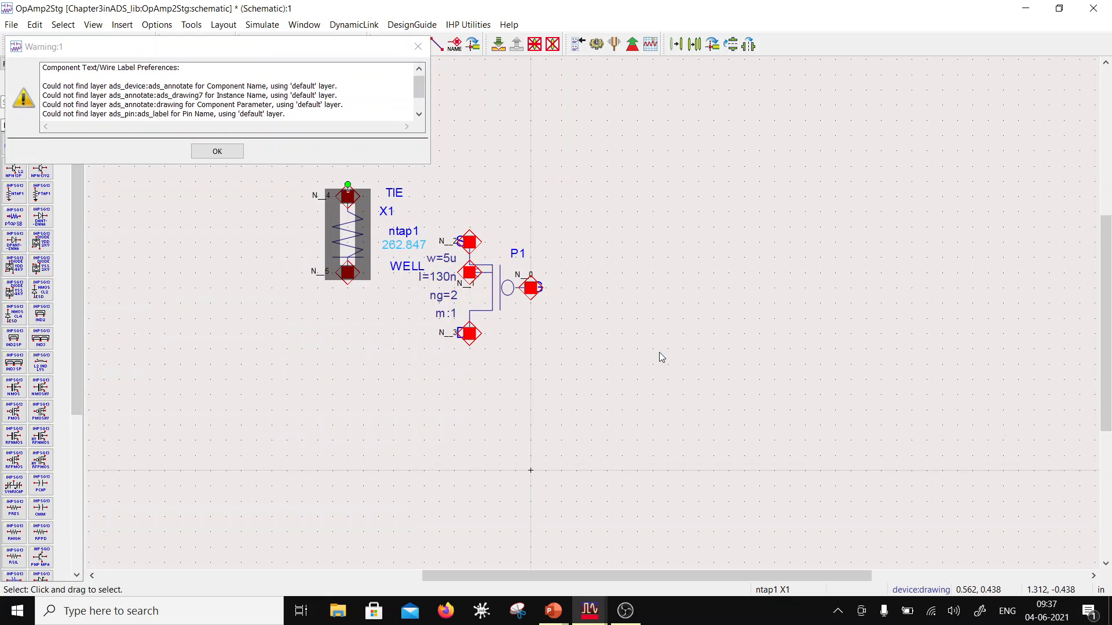
left_click(229, 152)
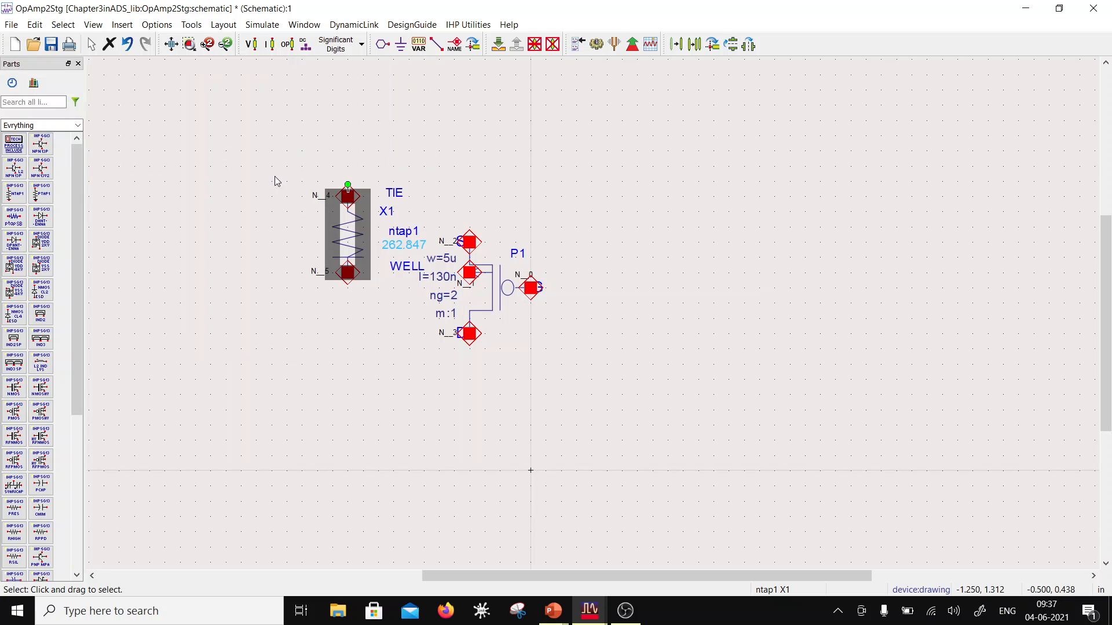
Step: Wire the ntap1's lower pin to the PMOS bulk and its upper pin to the source, straightening the upper wire level with the pin
left_click(690, 414)
left_click(437, 44)
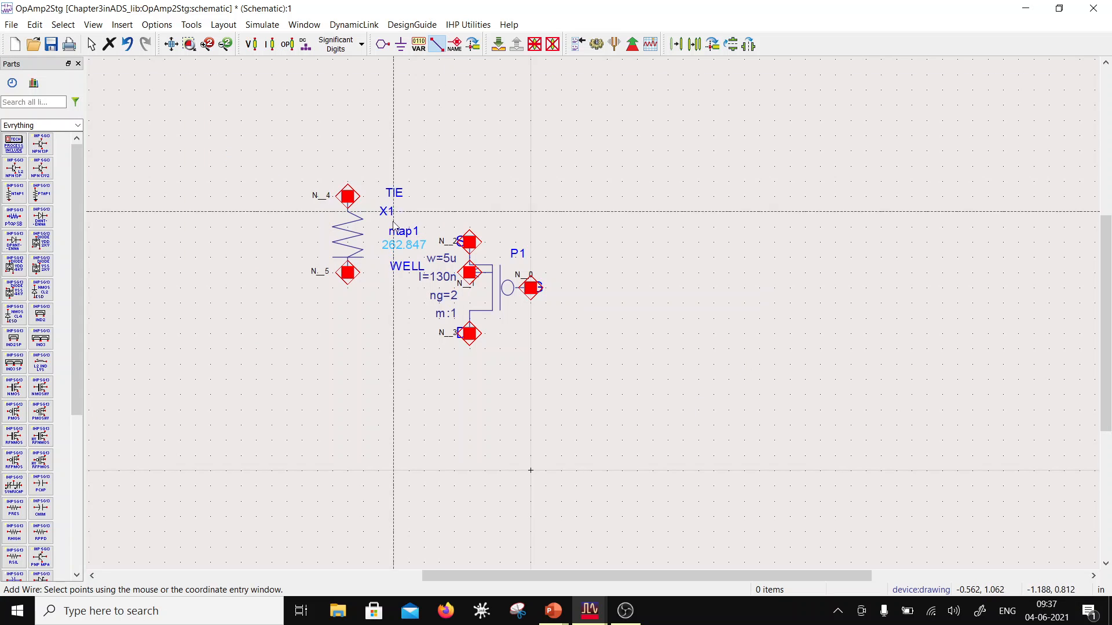
left_click(469, 272)
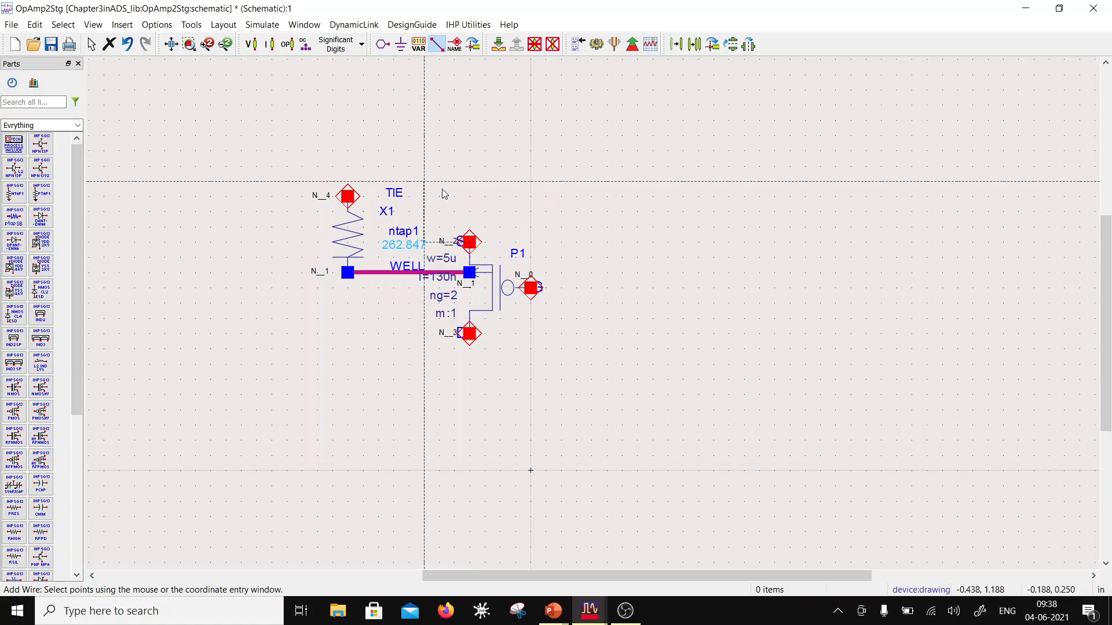
left_click(470, 183)
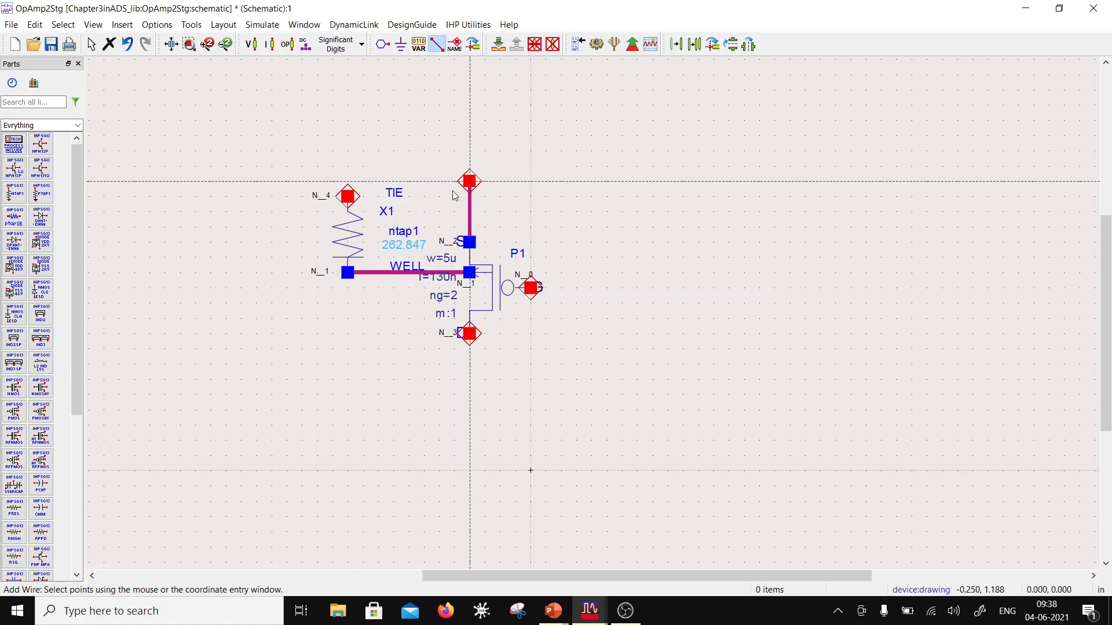
left_click(347, 196)
key("Escape")
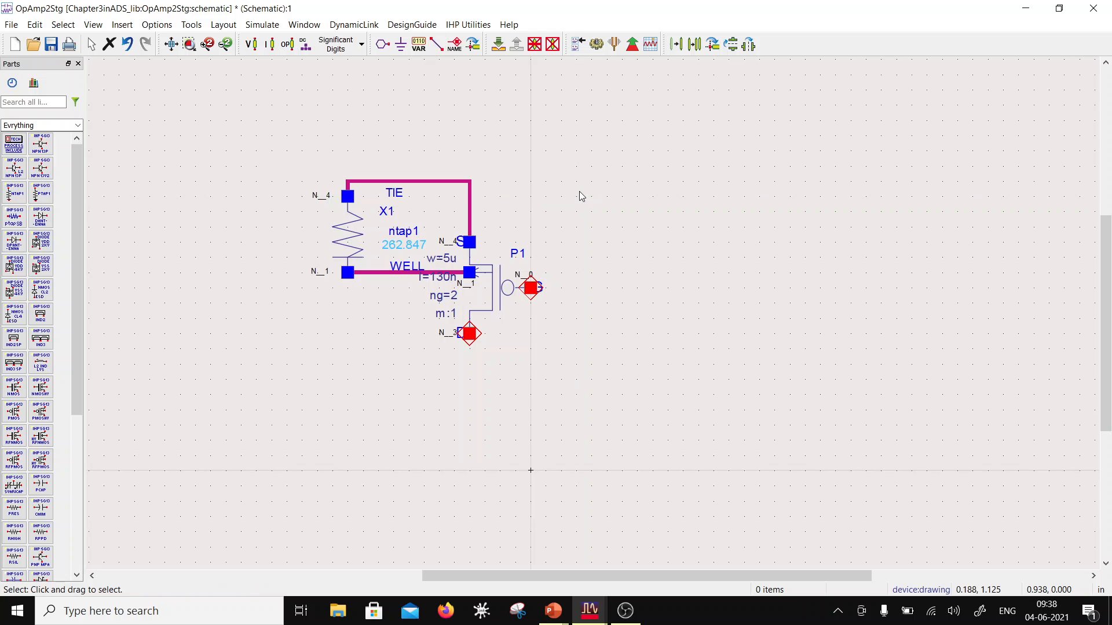
left_click(412, 181)
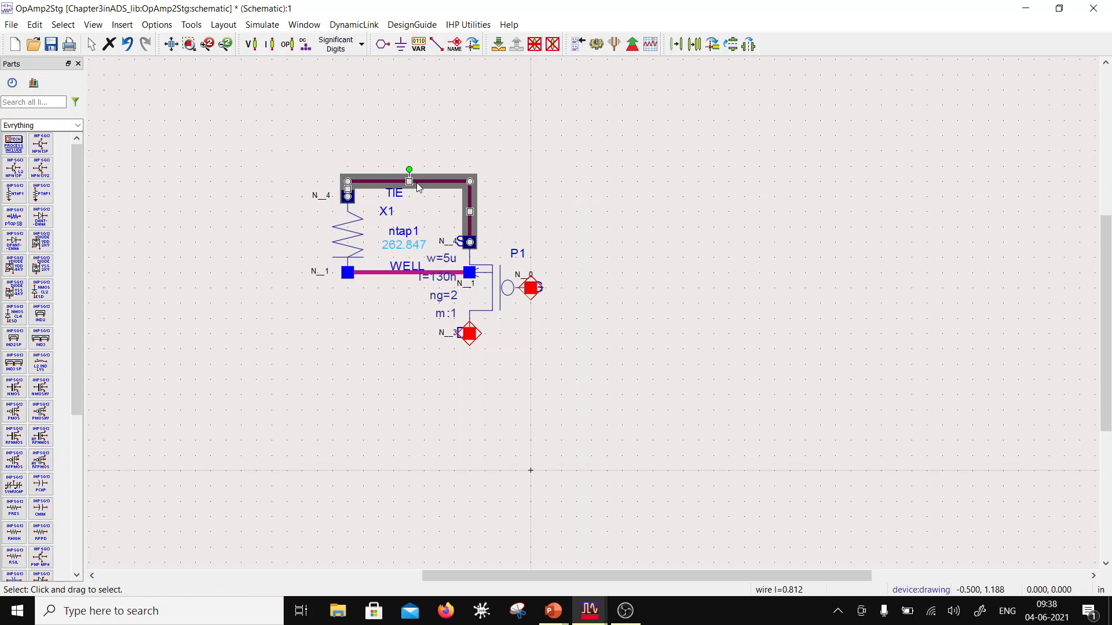
left_click_drag(408, 180, 408, 196)
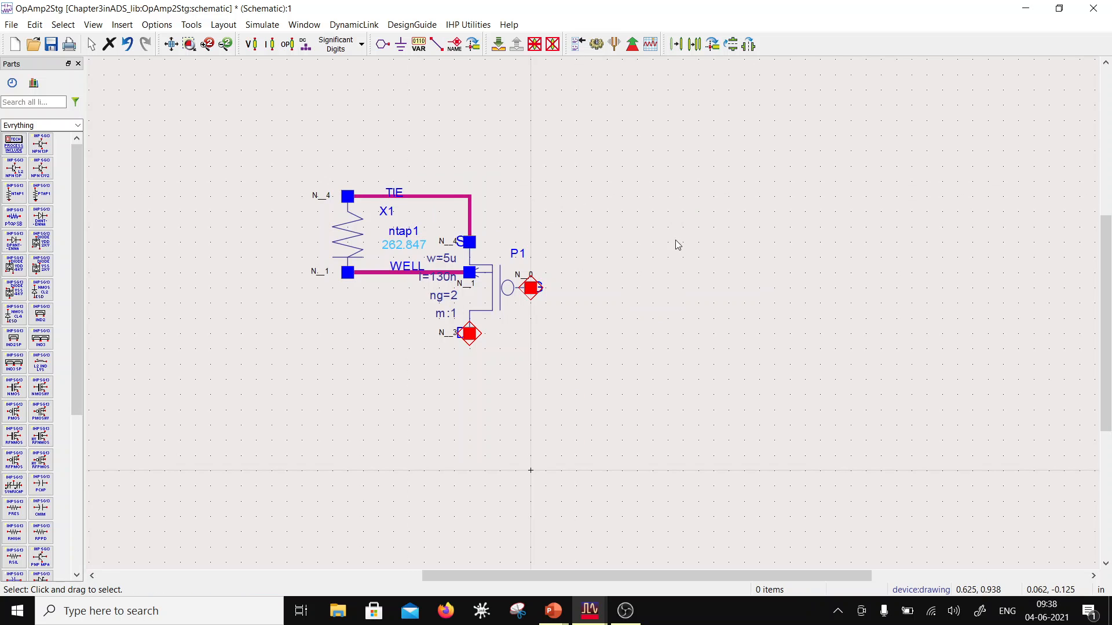
Step: Copy the wired PMOS and ntap1 group using the gate pin as reference, placing it horizontally mirrored about 1.188 in to the right
scroll(589, 307, "down", 2)
left_click_drag(392, 204, 691, 383)
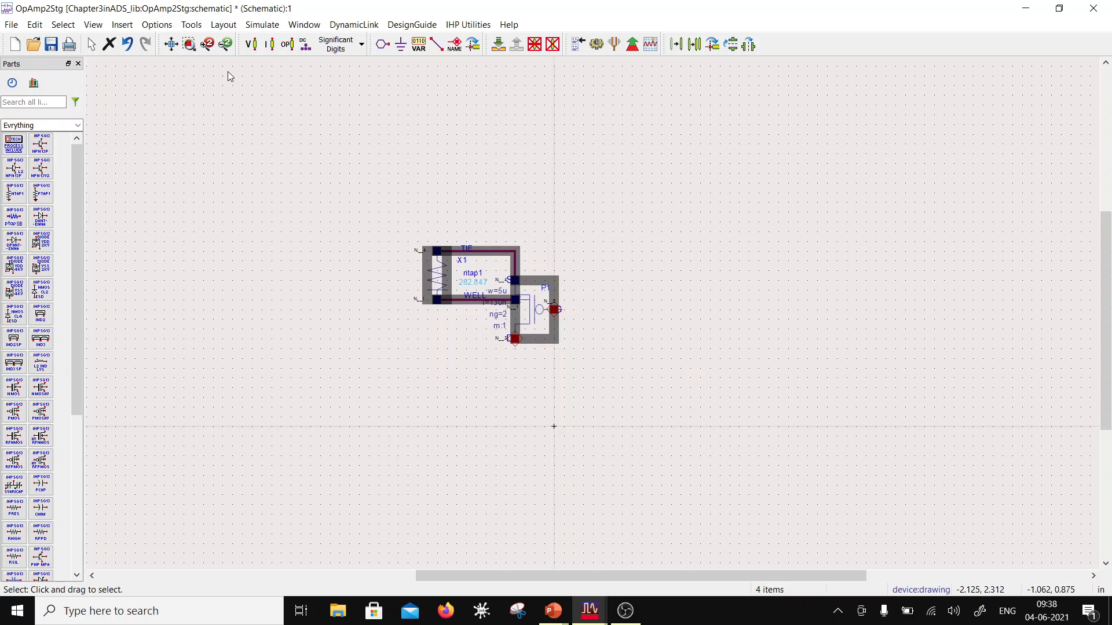
left_click(700, 47)
left_click(554, 310)
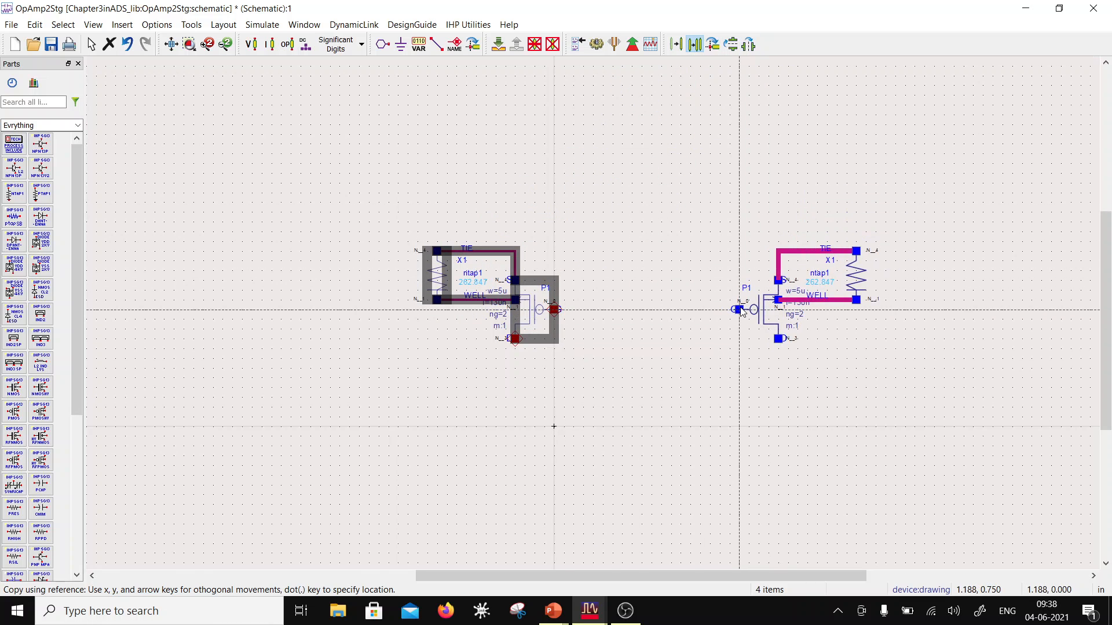
left_click(741, 311)
left_click(764, 210)
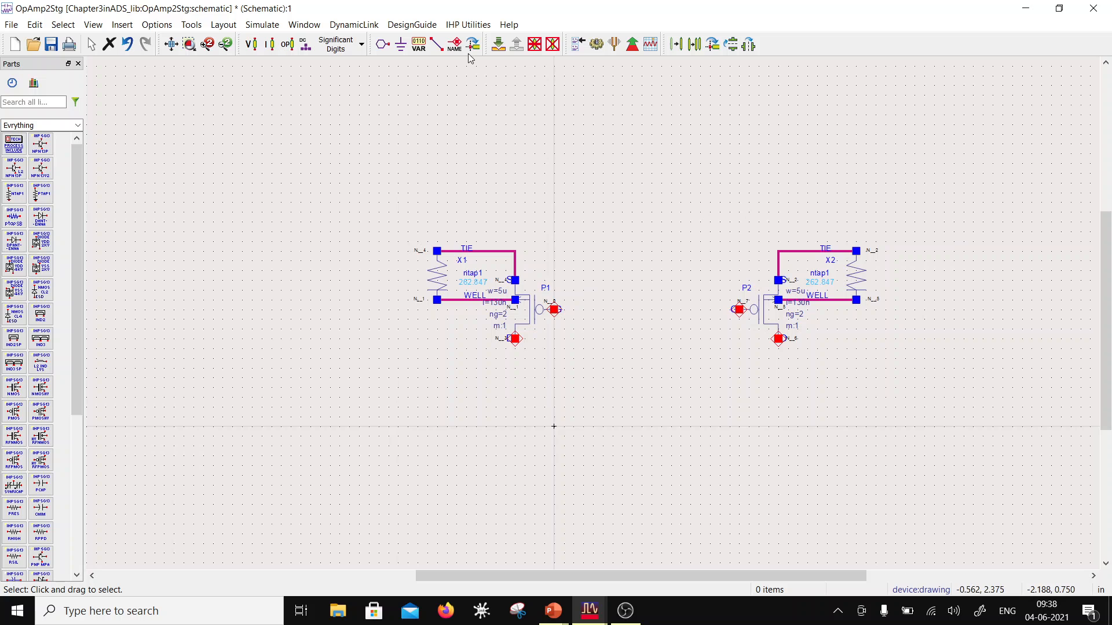
Step: Wire the source connections of P1 and P2 together with a straight upper rail, and connect the two gates with a horizontal wire
left_click(436, 44)
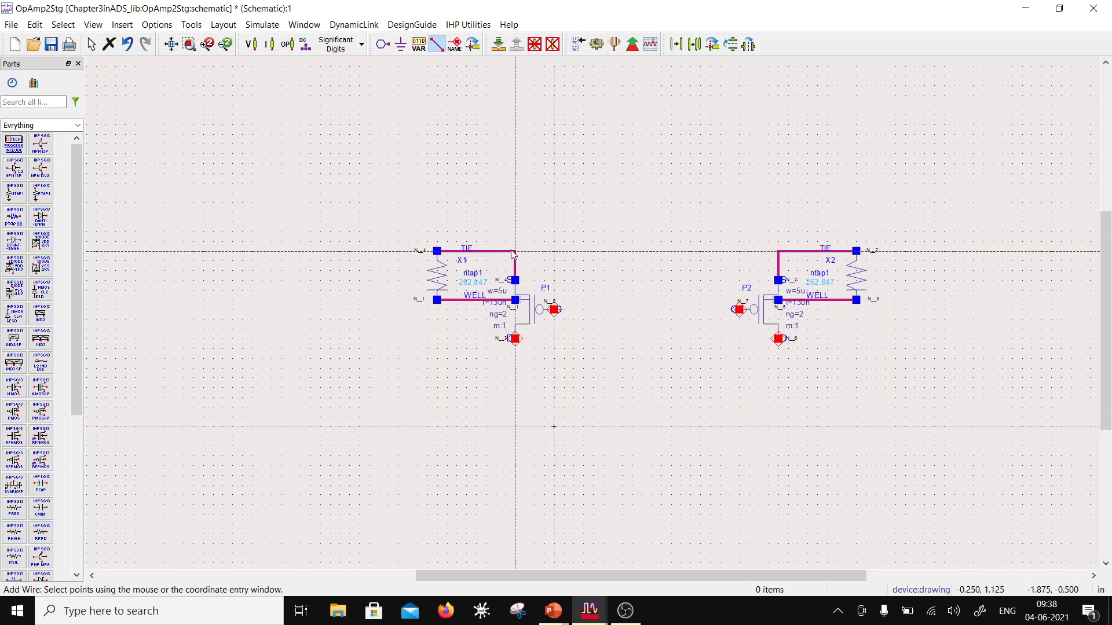
left_click(514, 251)
left_click(778, 250)
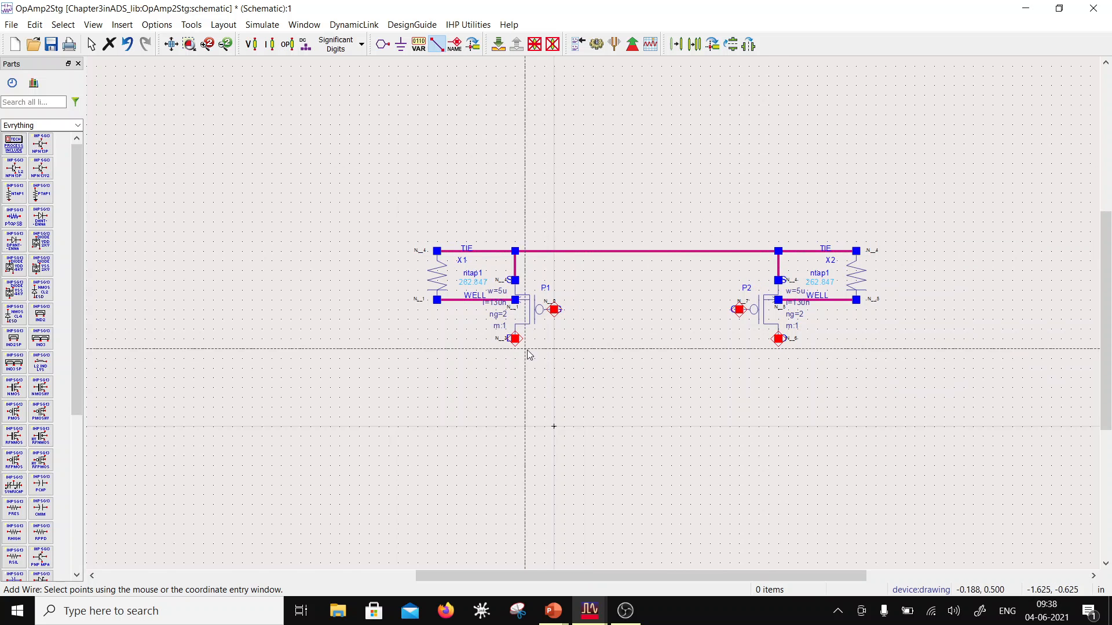
left_click(555, 310)
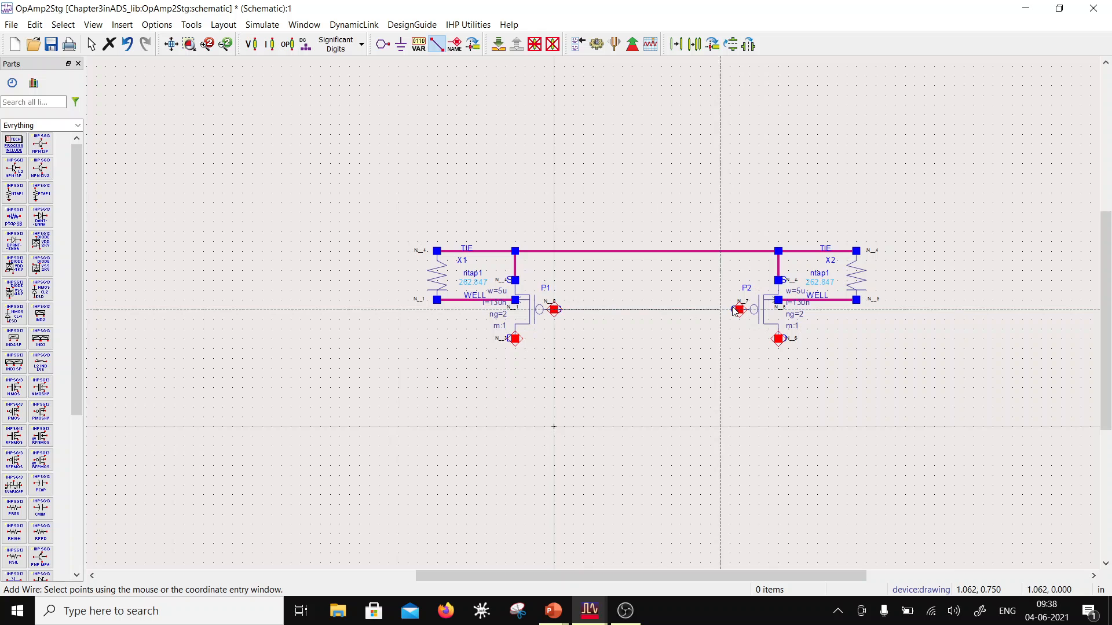
left_click(739, 309)
Step: Diode-connect P1 by wiring from the shared gate wire down, across and up to P1's drain
left_click(594, 313)
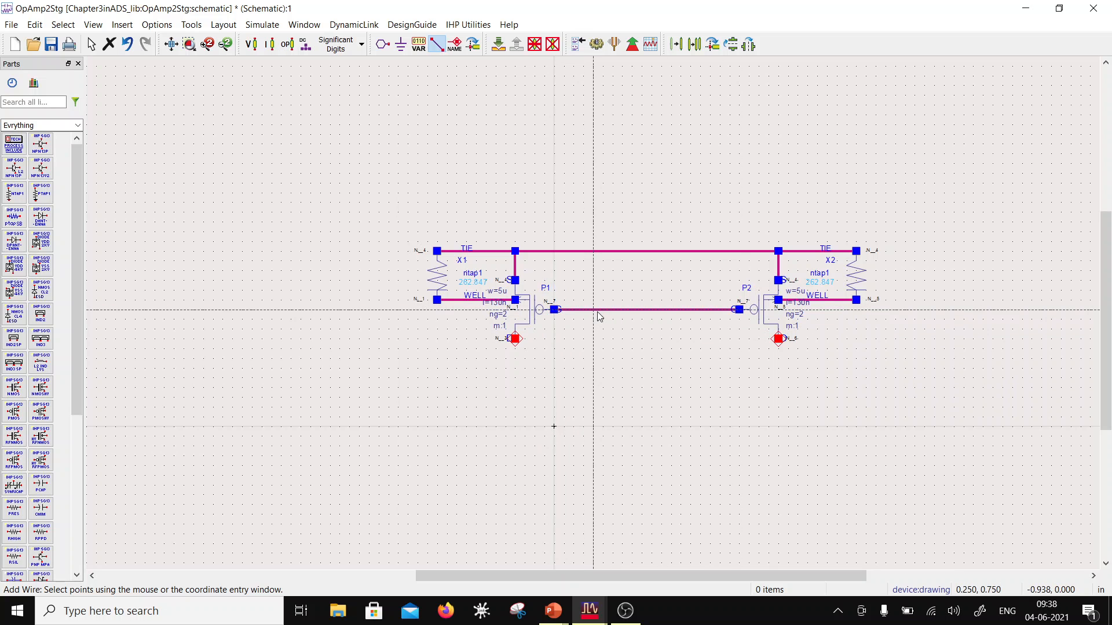
left_click(515, 378)
left_click(515, 338)
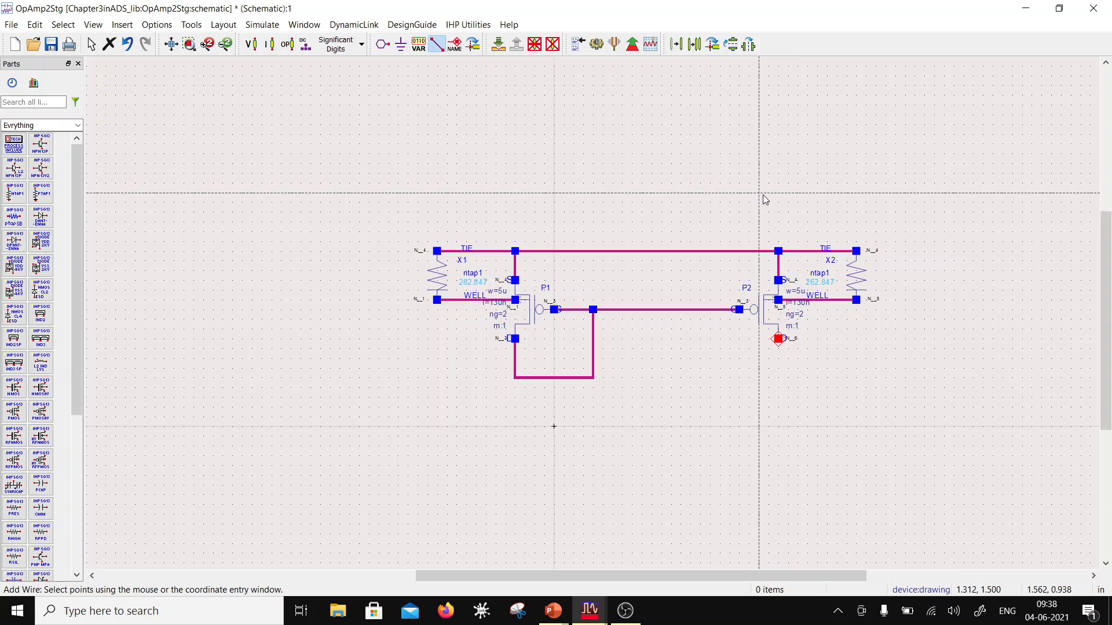
key("Escape")
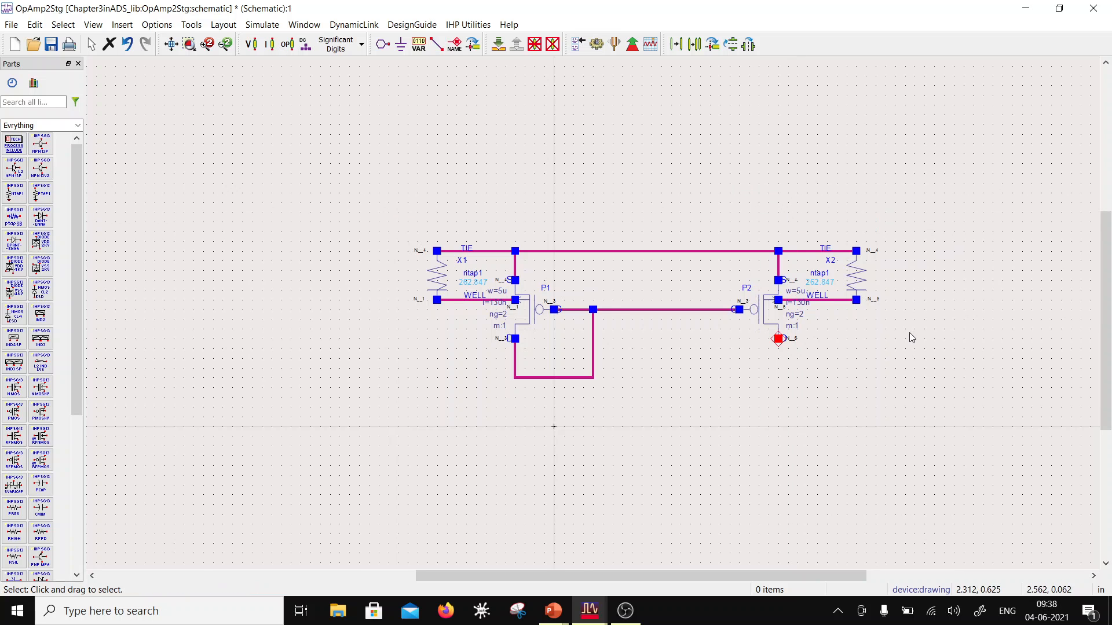
Step: Edit the instance parameters of PMOS P2, setting its width to 10u and its number of gates to 4
scroll(721, 343, "down", 1)
scroll(650, 339, "up", 1)
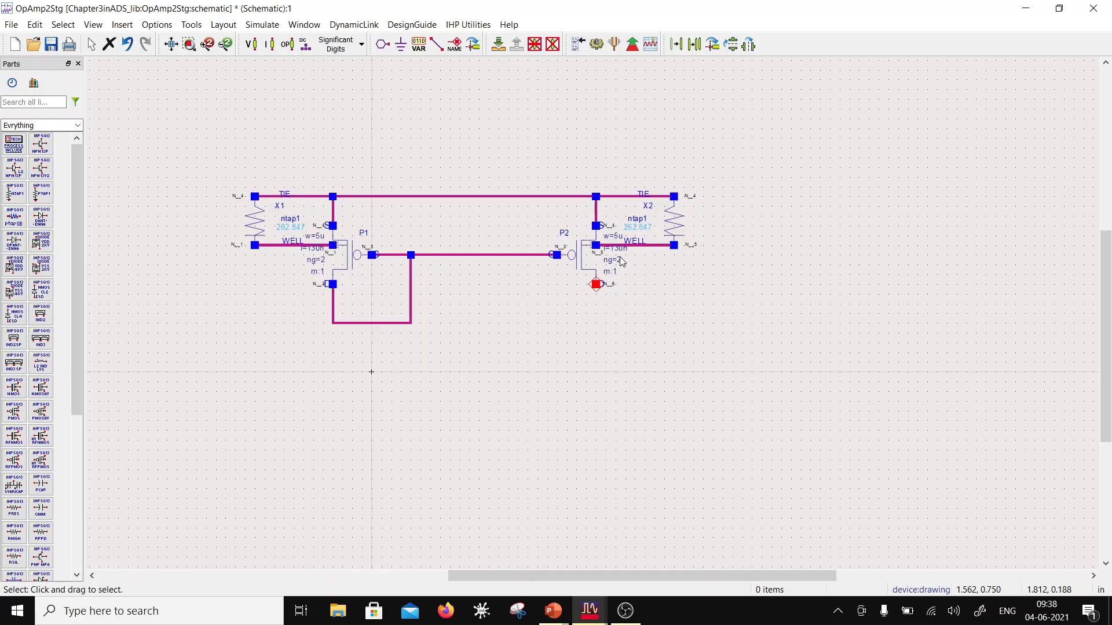
double_click(586, 264)
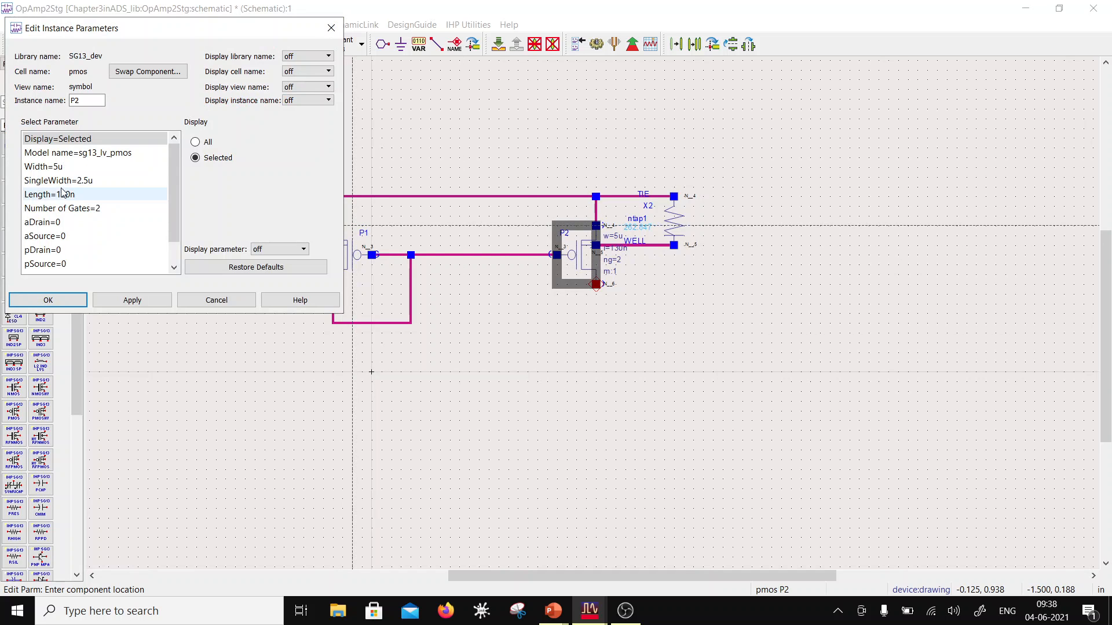
left_click(58, 167)
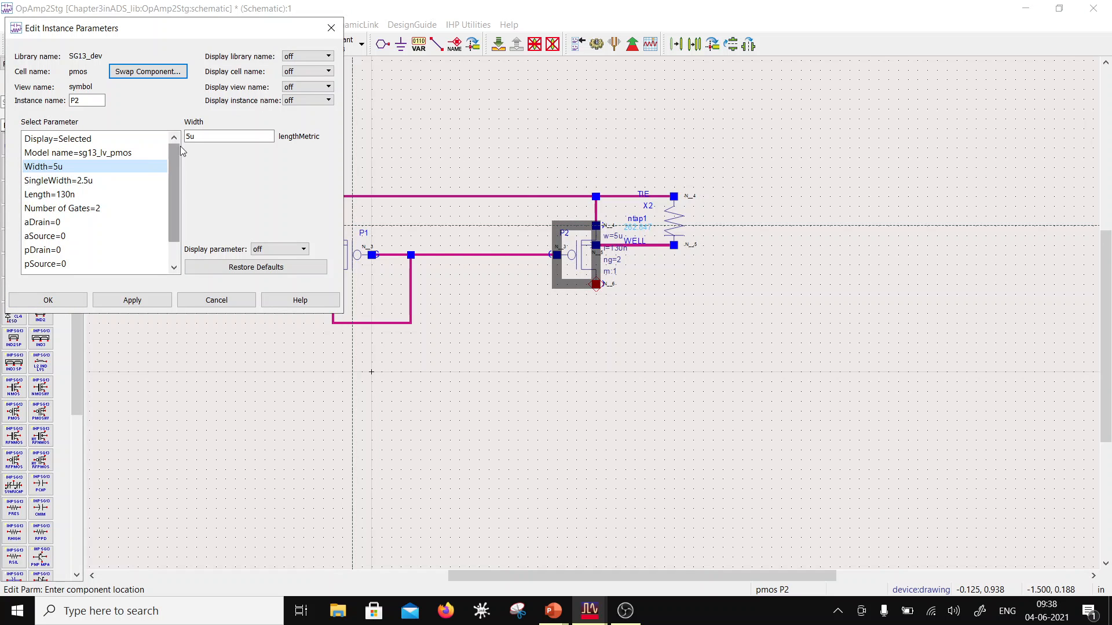
left_click(194, 138)
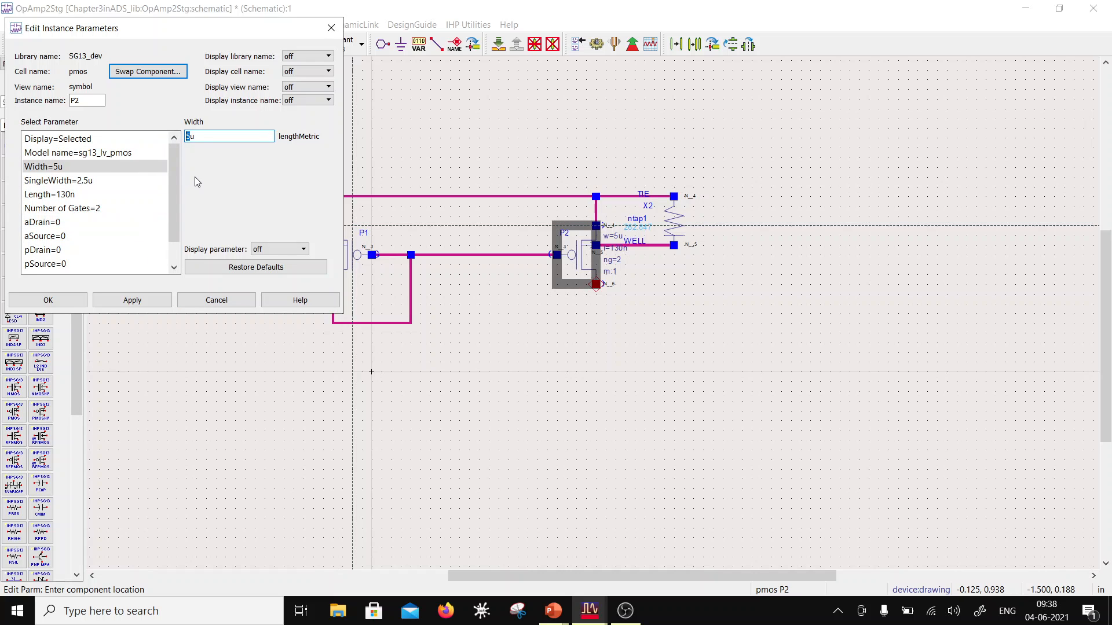
type("10")
left_click(100, 211)
left_click_drag(192, 136, 183, 139)
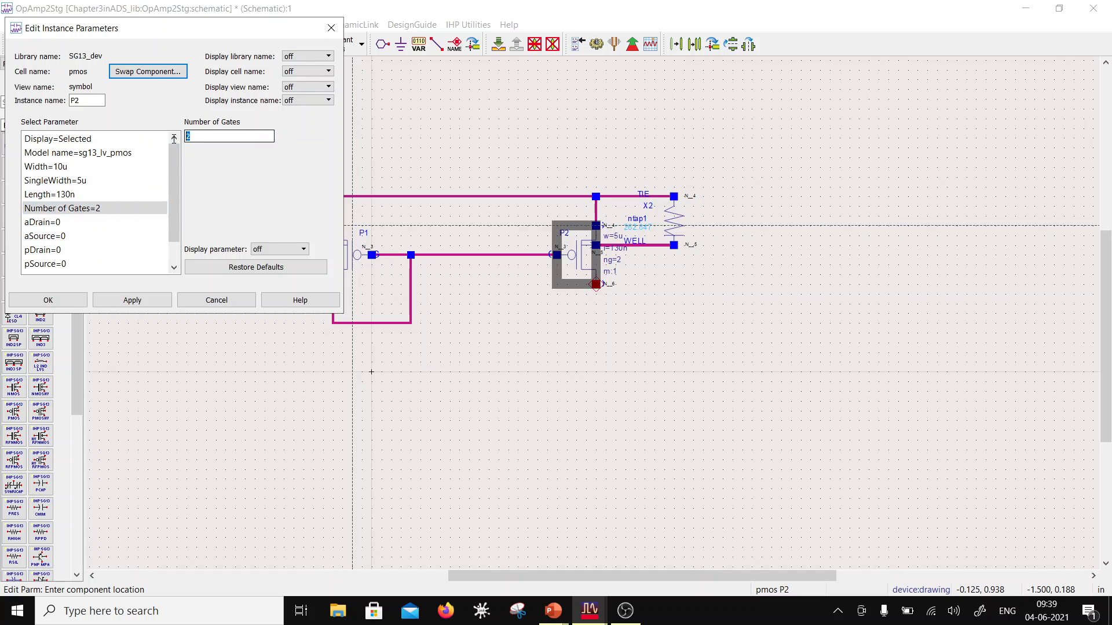
Step: Try to set P2's width to 50u
left_click(87, 165)
left_click_drag(196, 136, 185, 137)
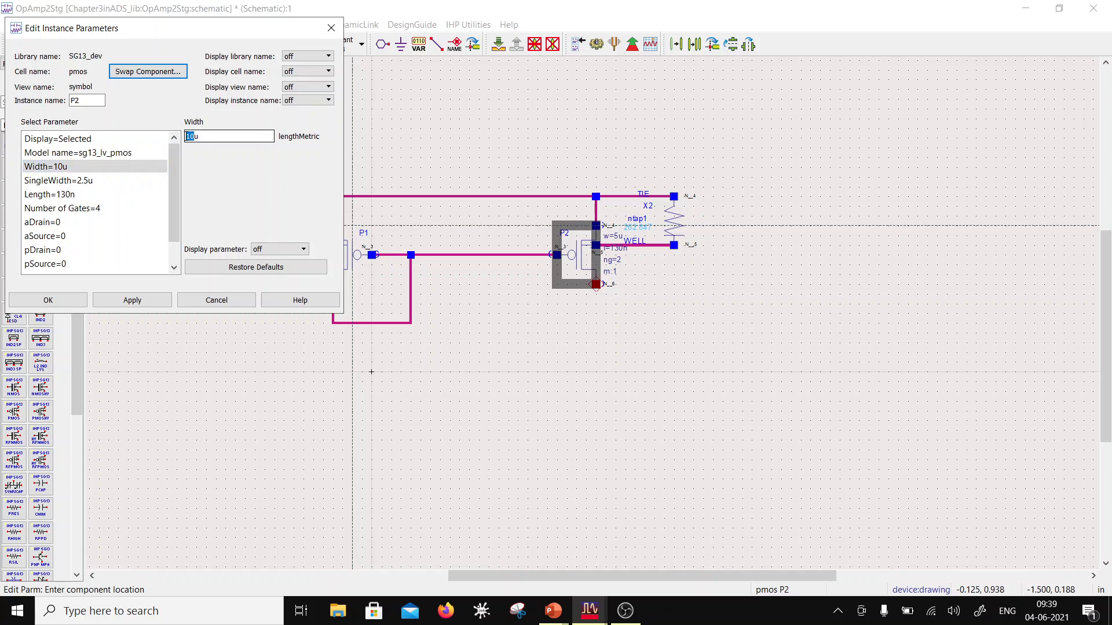
left_click(93, 193)
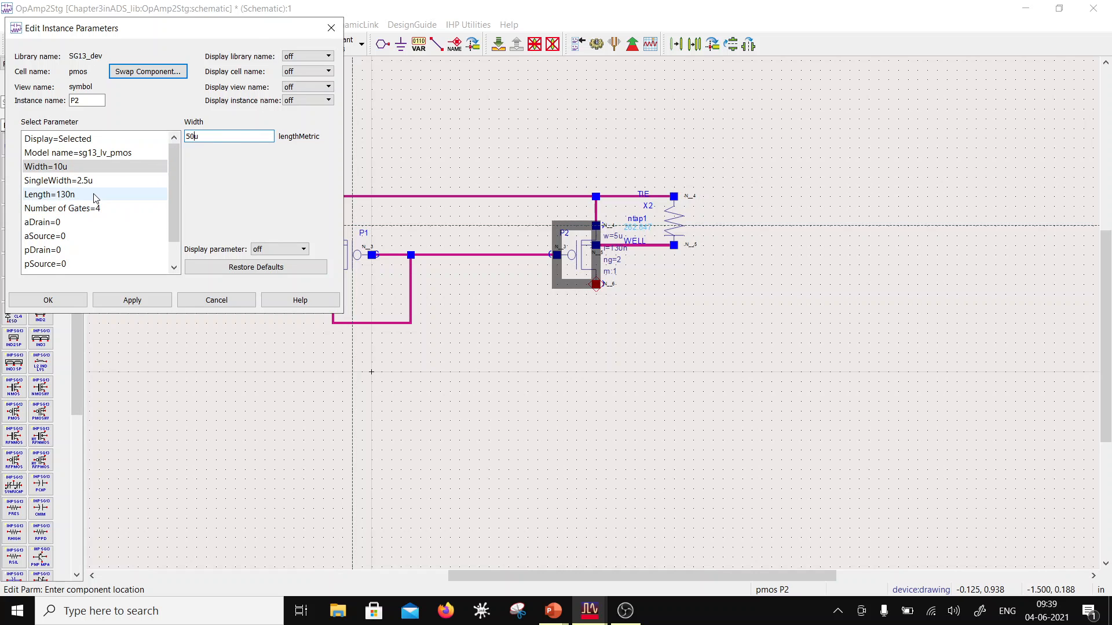
left_click(217, 151)
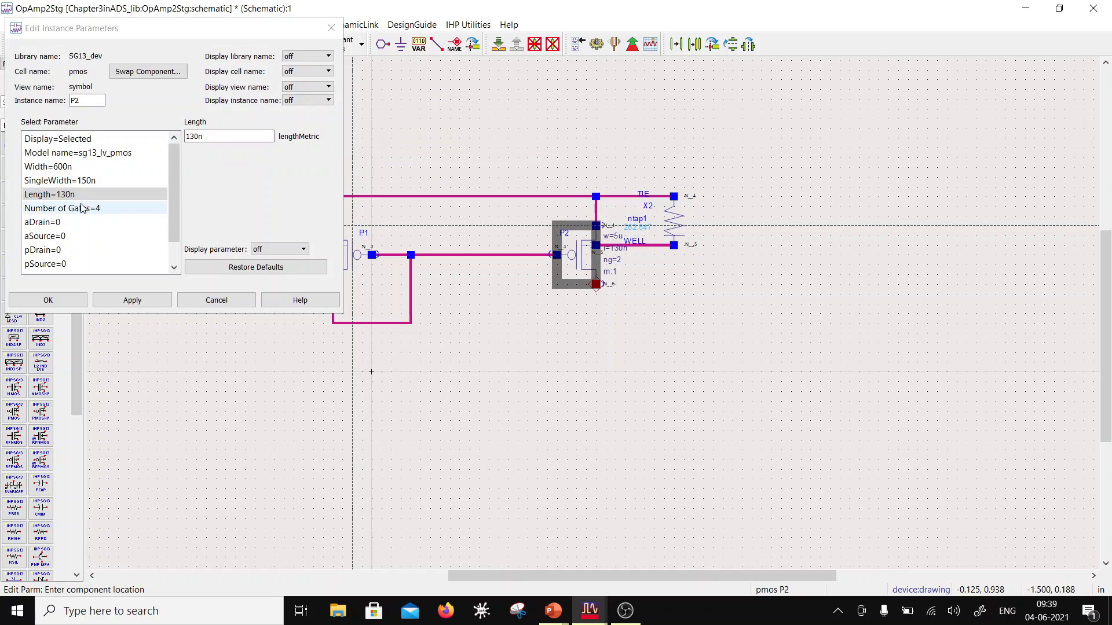
Step: Set P2's width to 20u
left_click(79, 167)
left_click(80, 180)
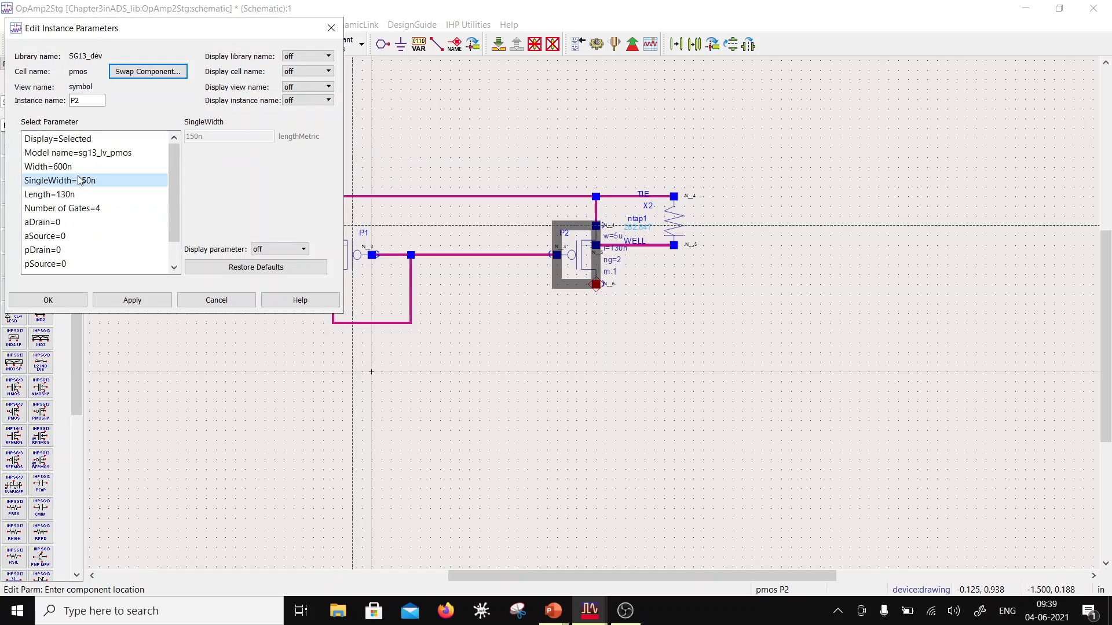
left_click(81, 167)
left_click(197, 138)
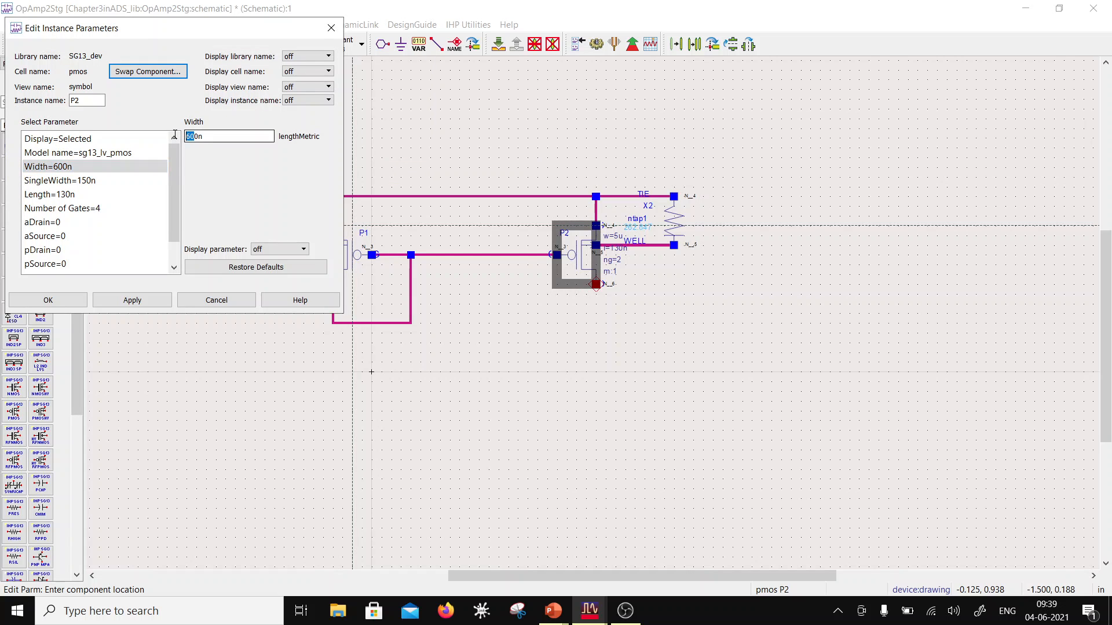
left_click_drag(193, 137, 175, 148)
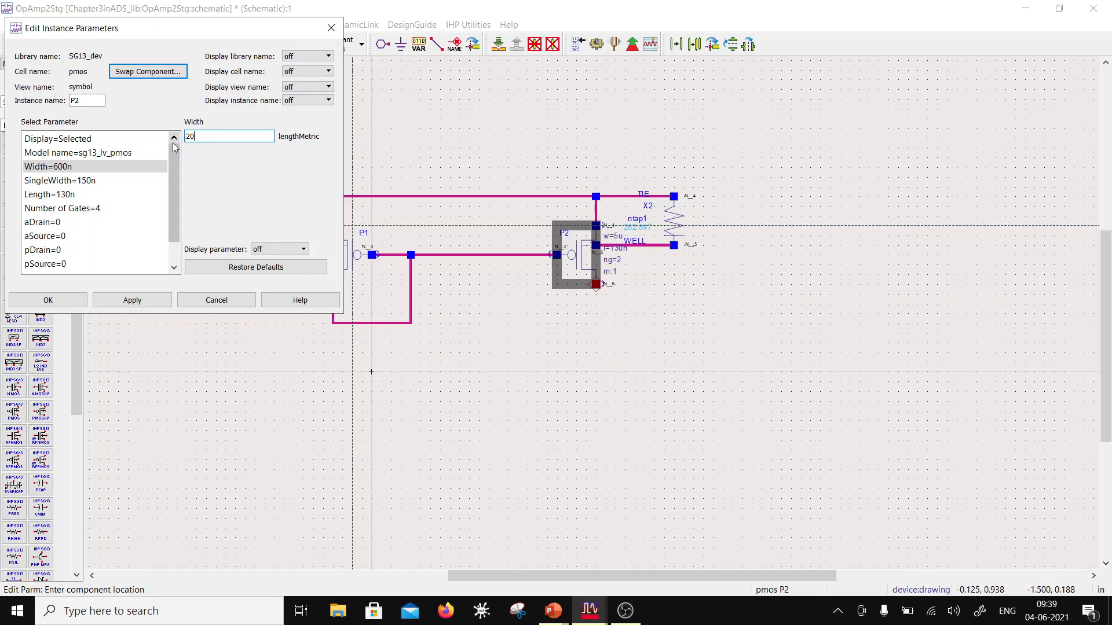
left_click(101, 169)
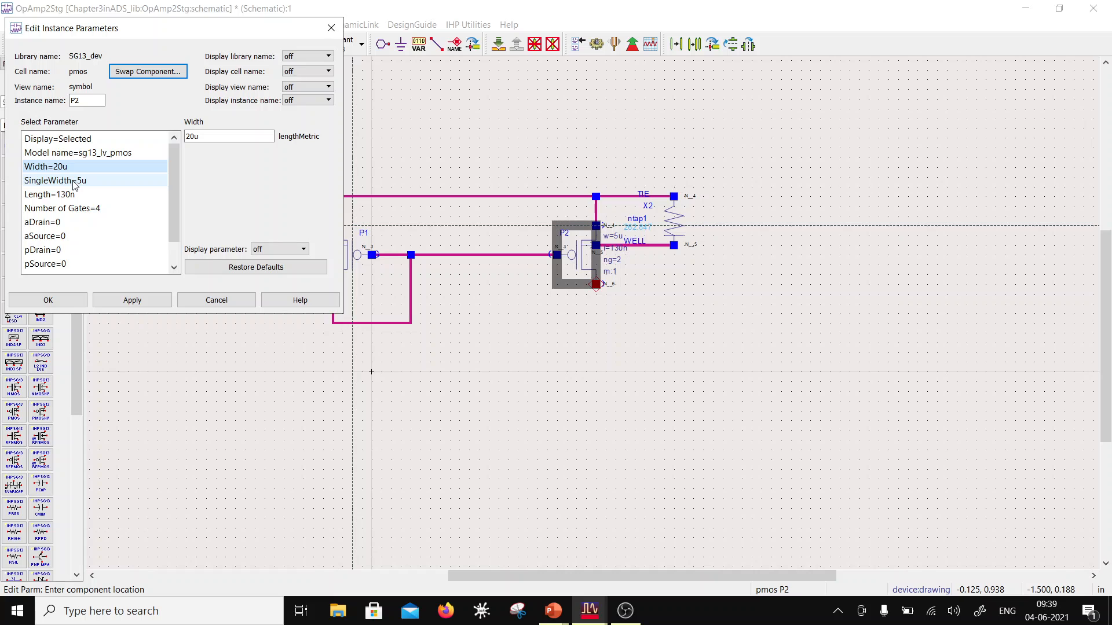
Step: Set P2's number of gates to 10 and its width to 50u
left_click(97, 209)
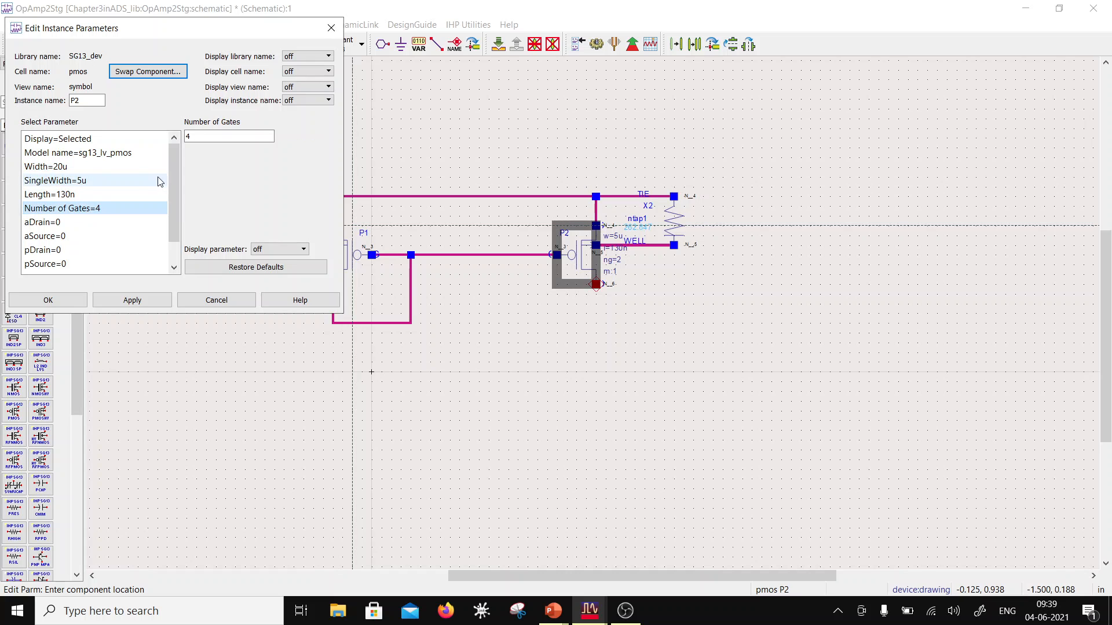
left_click(192, 137)
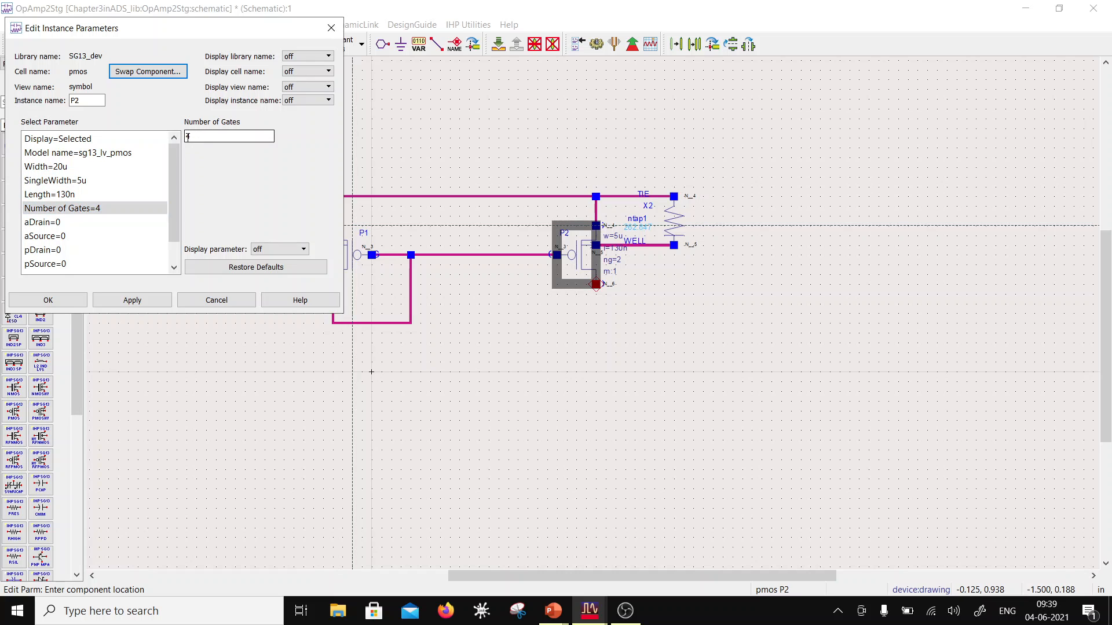
left_click_drag(197, 139, 158, 142)
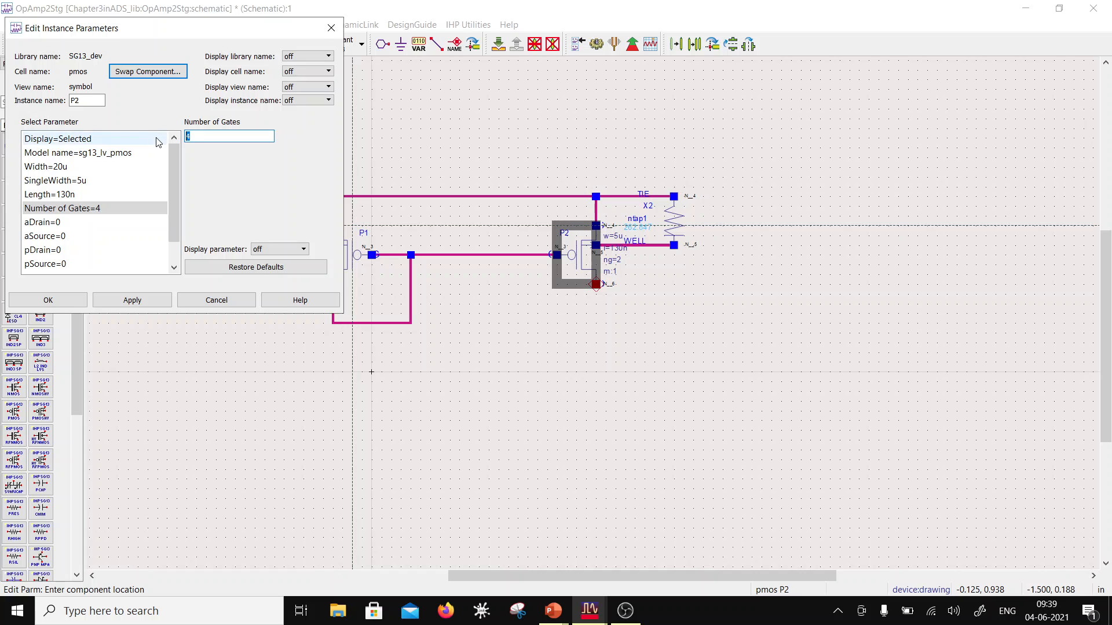
left_click(87, 167)
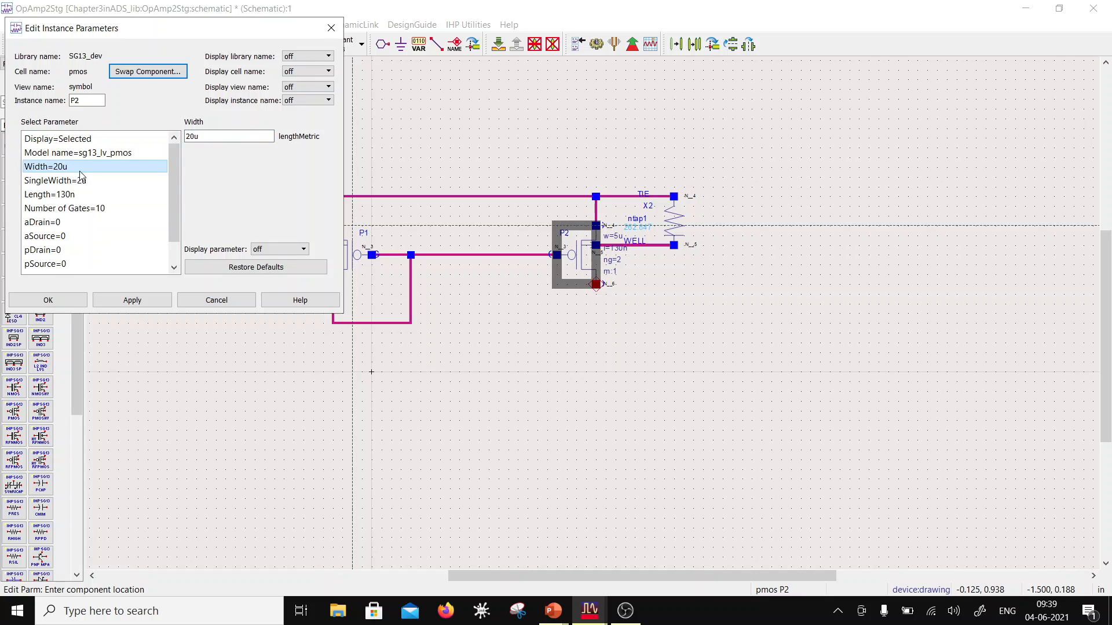
left_click(193, 136)
left_click_drag(193, 136, 176, 138)
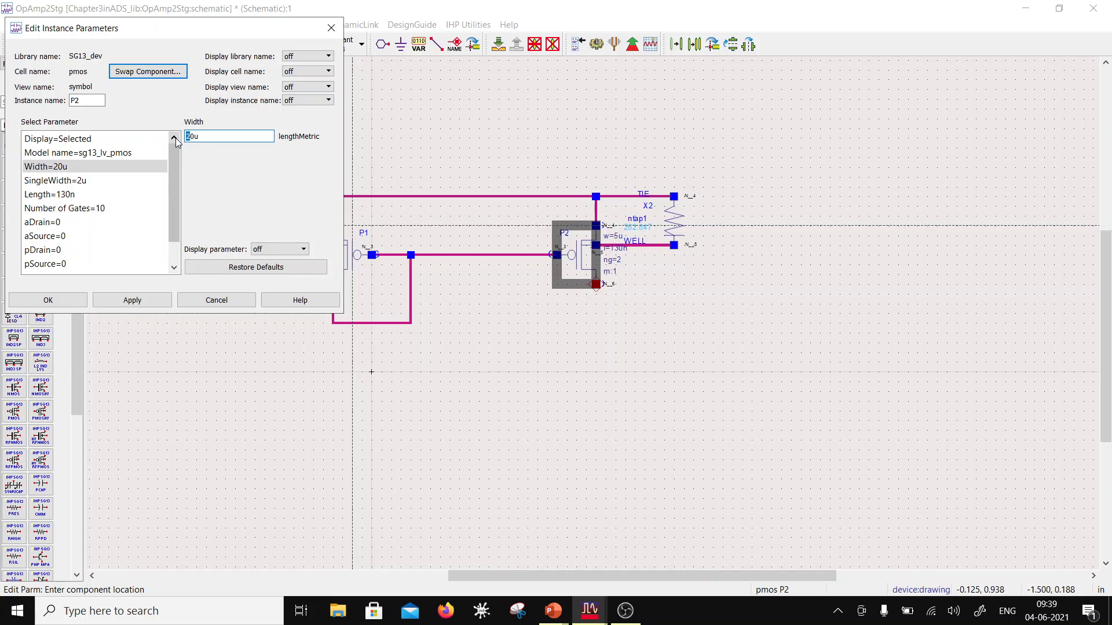
type("5")
left_click(130, 194)
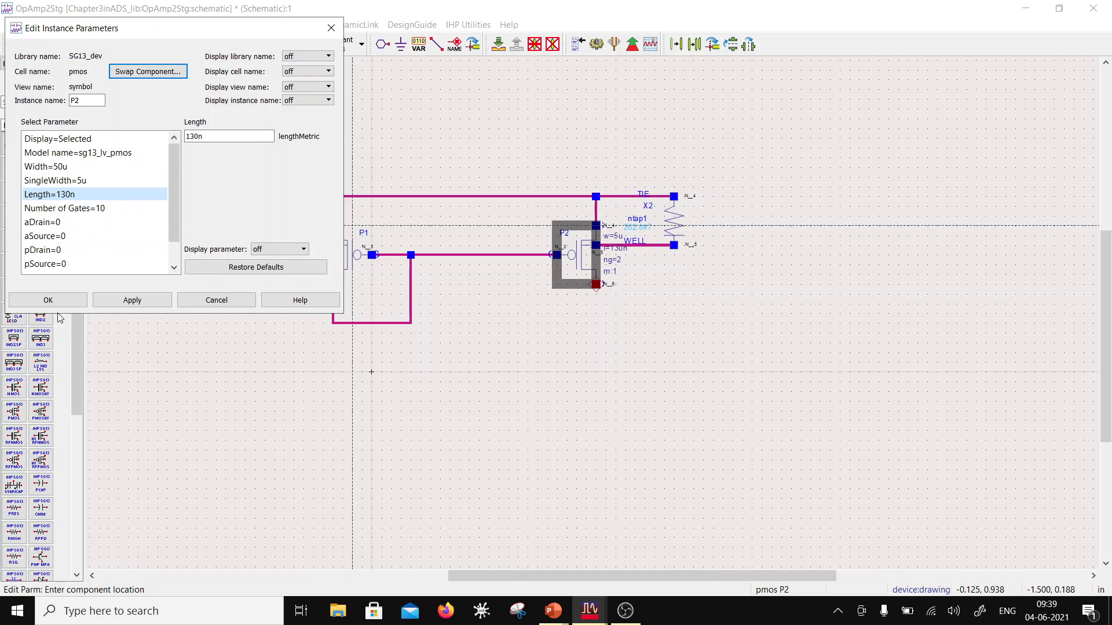
Step: Set P2's number of gates to 20 and accept its instance parameters
left_click(81, 181)
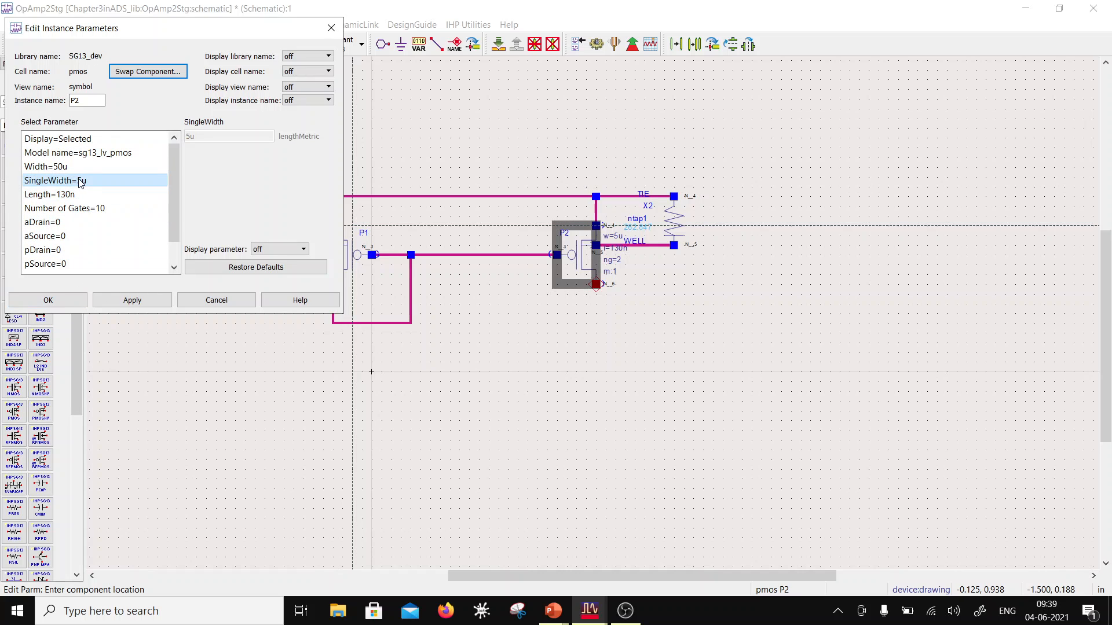
left_click(87, 208)
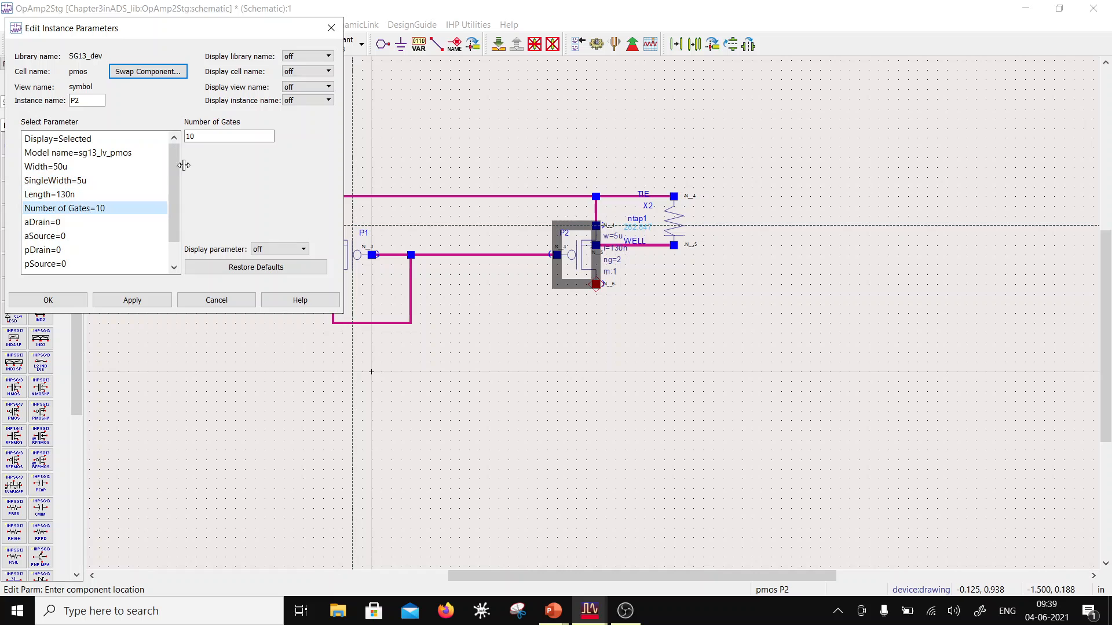
left_click(188, 136)
left_click_drag(190, 136, 185, 138)
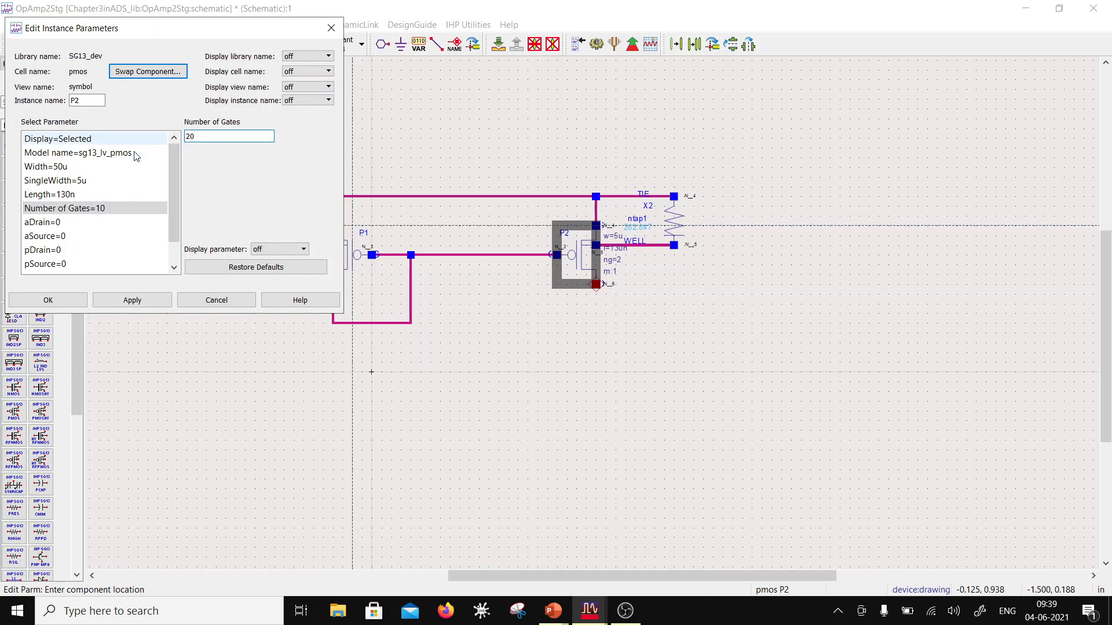
left_click(121, 194)
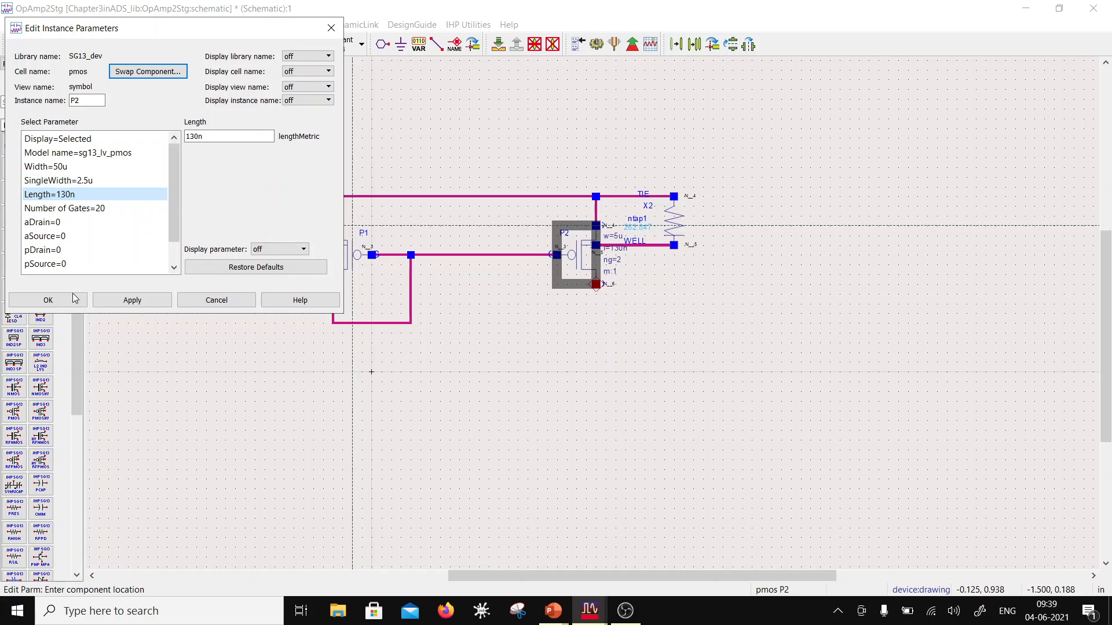
left_click(49, 300)
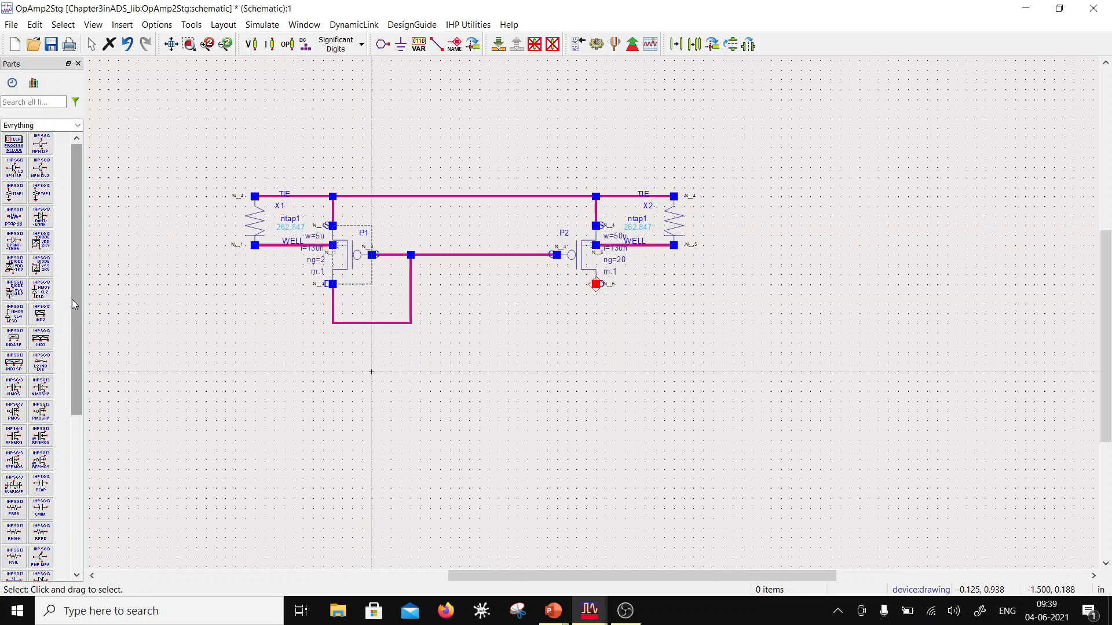
Step: Review the instance parameters of PMOS P1 and close them without changing anything
double_click(341, 269)
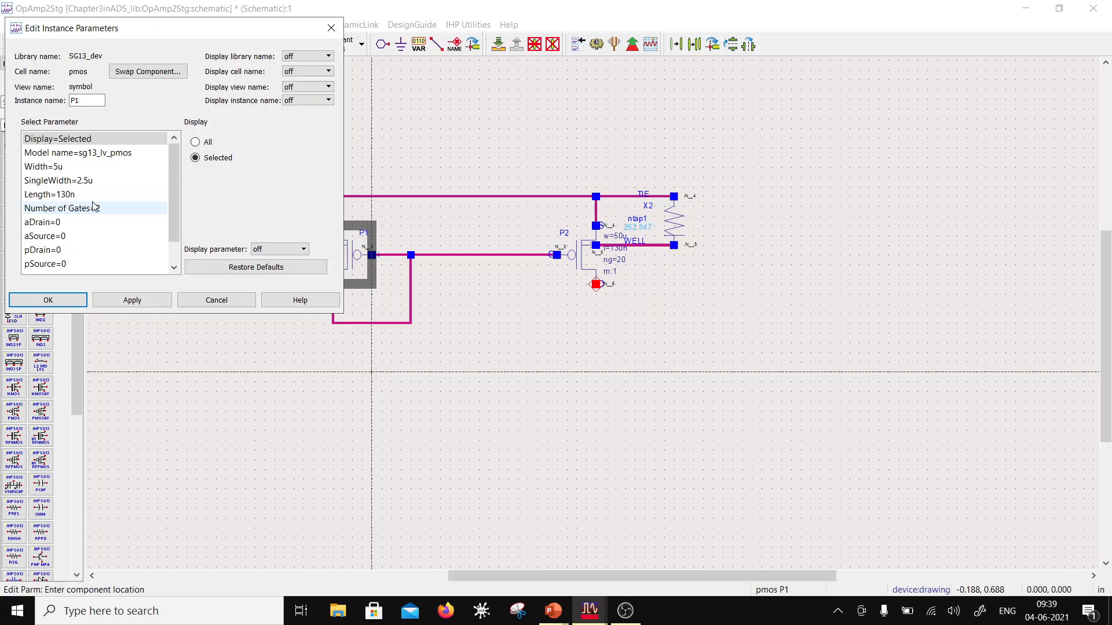
left_click(48, 300)
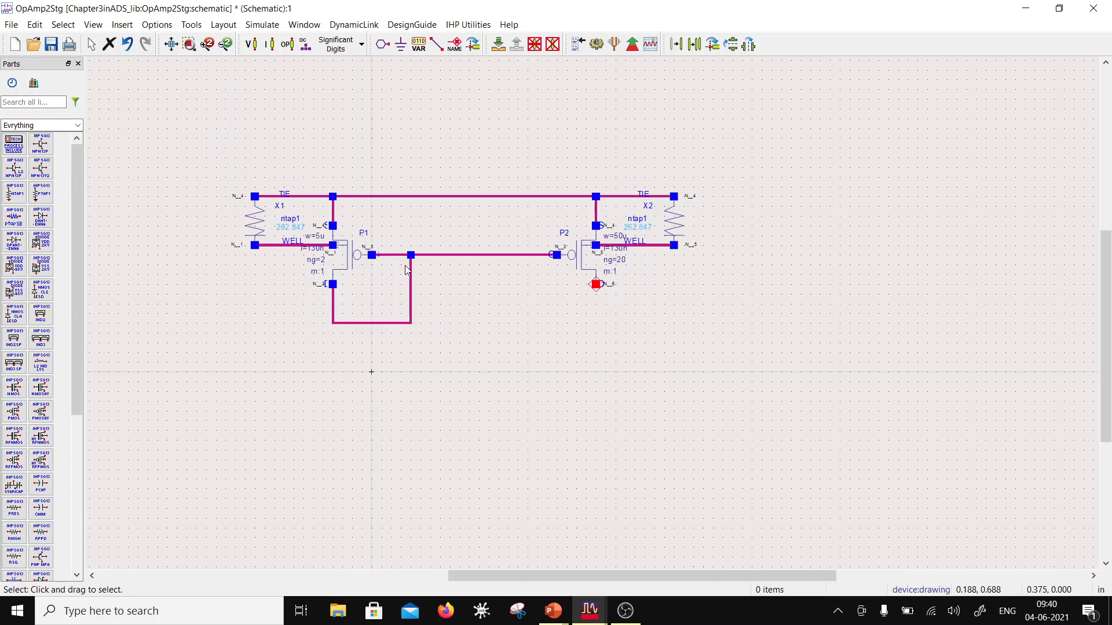
scroll(589, 343, "down", 2)
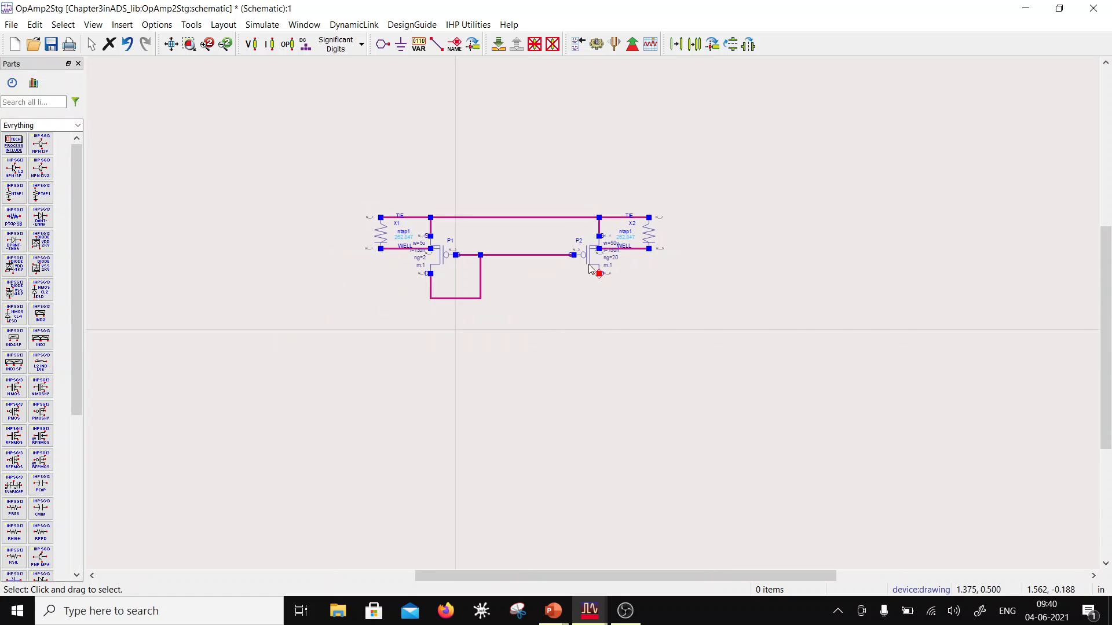
left_click(590, 259)
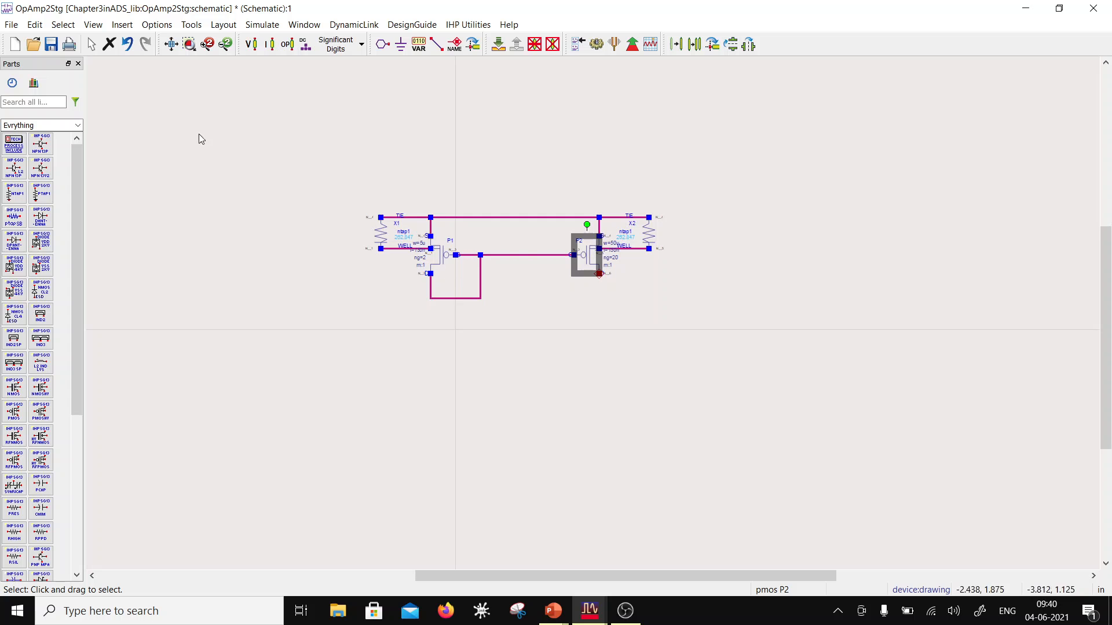
left_click(331, 328)
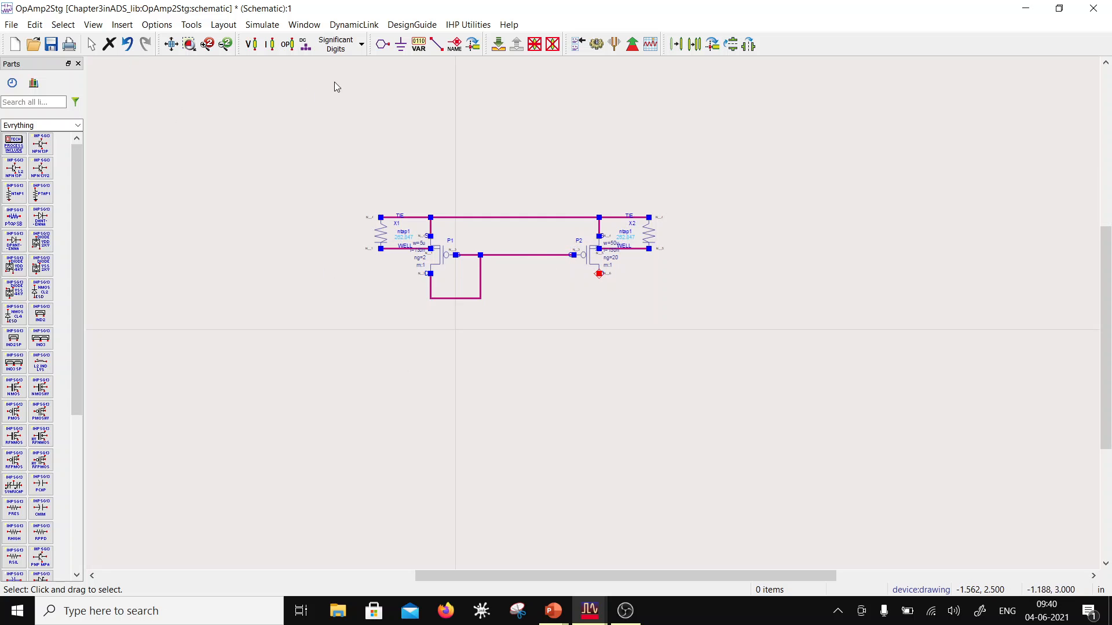
Step: Place a DC current source (I_DC) from the Sources-Freq Domain palette directly below P1's drain
left_click(78, 125)
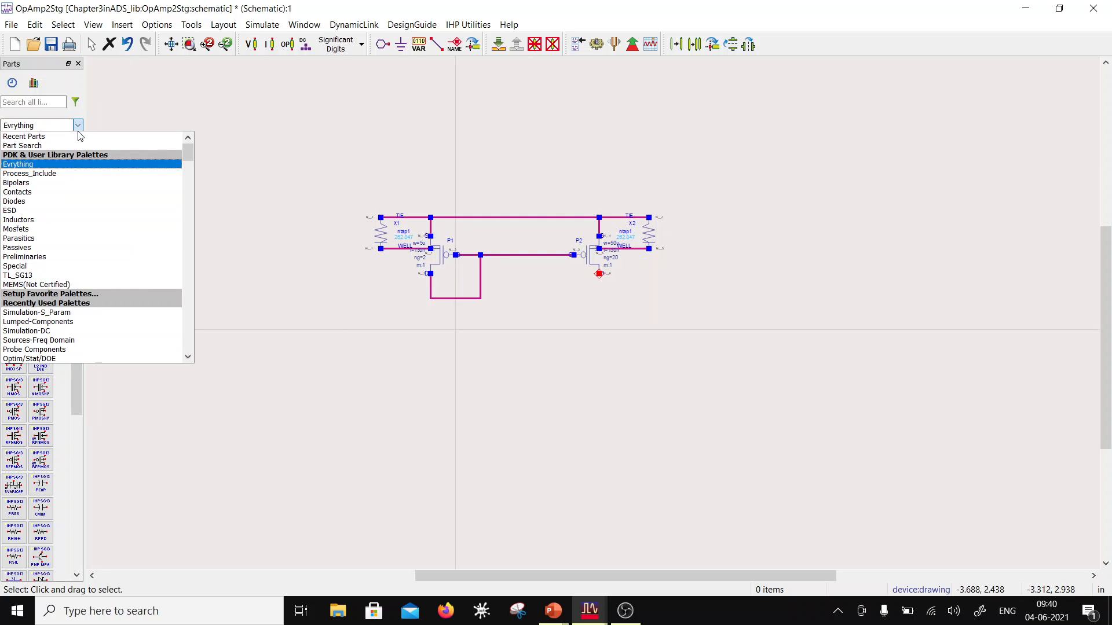
left_click(258, 144)
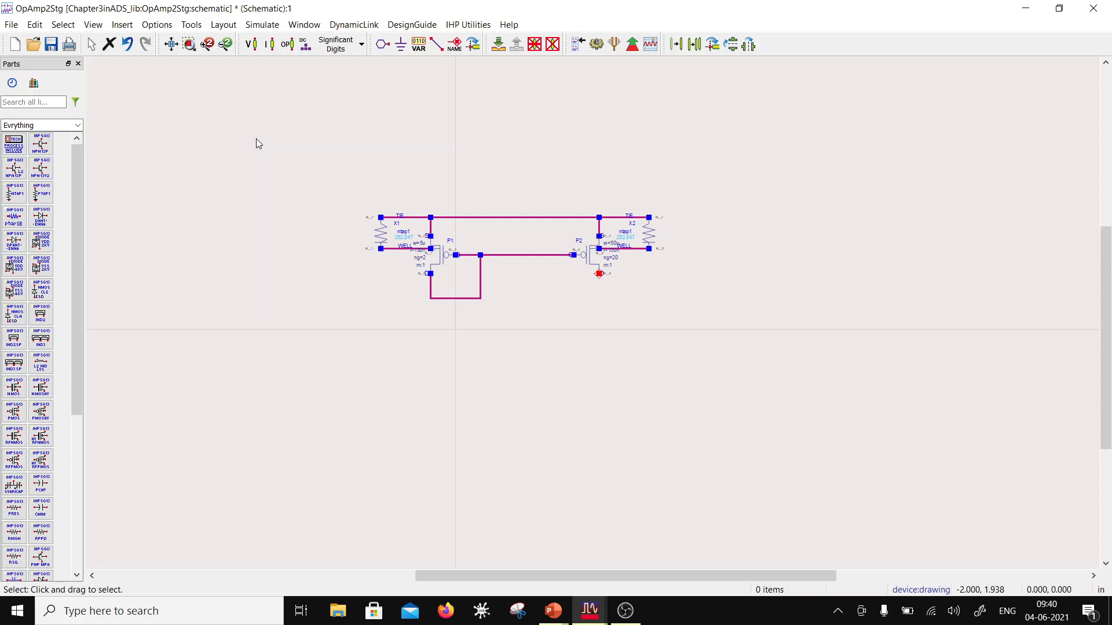
left_click(78, 125)
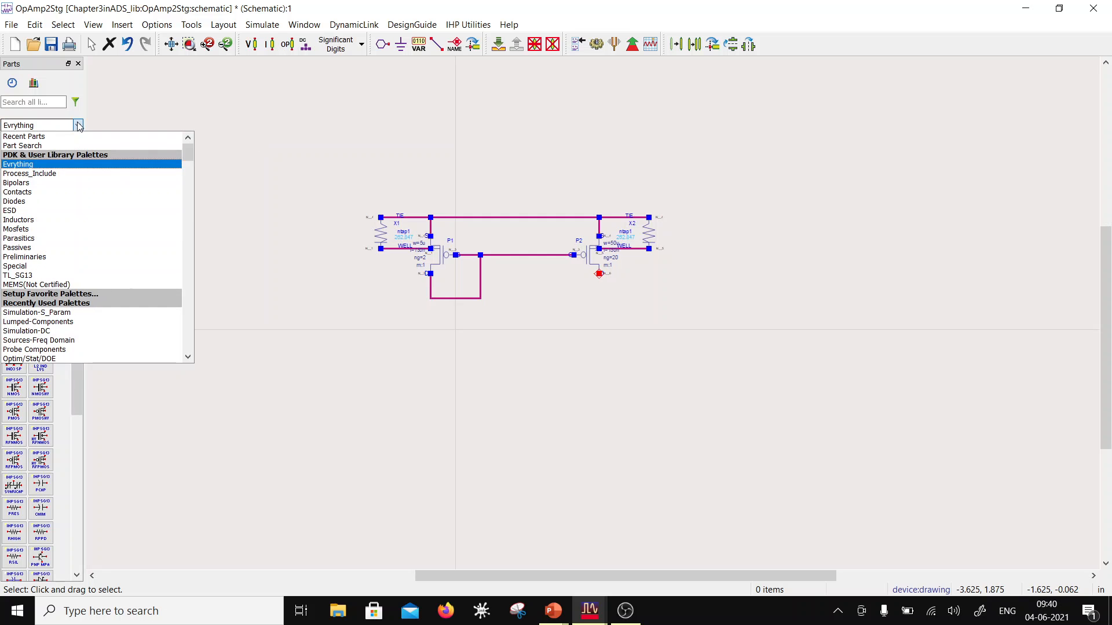
scroll(67, 298, "down", 1)
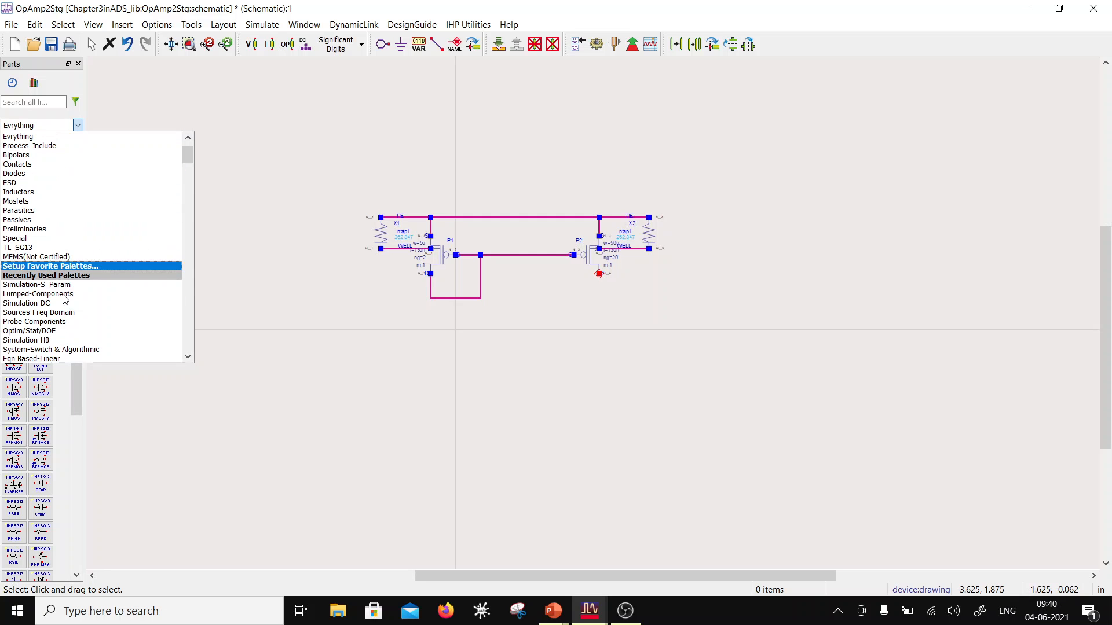
left_click(66, 312)
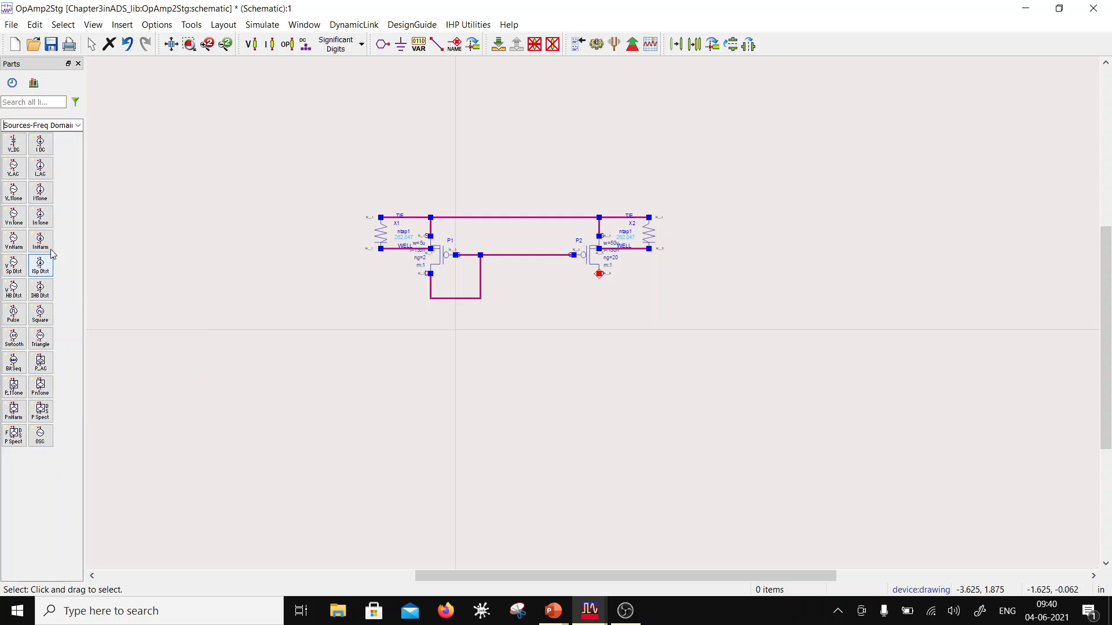
left_click(39, 149)
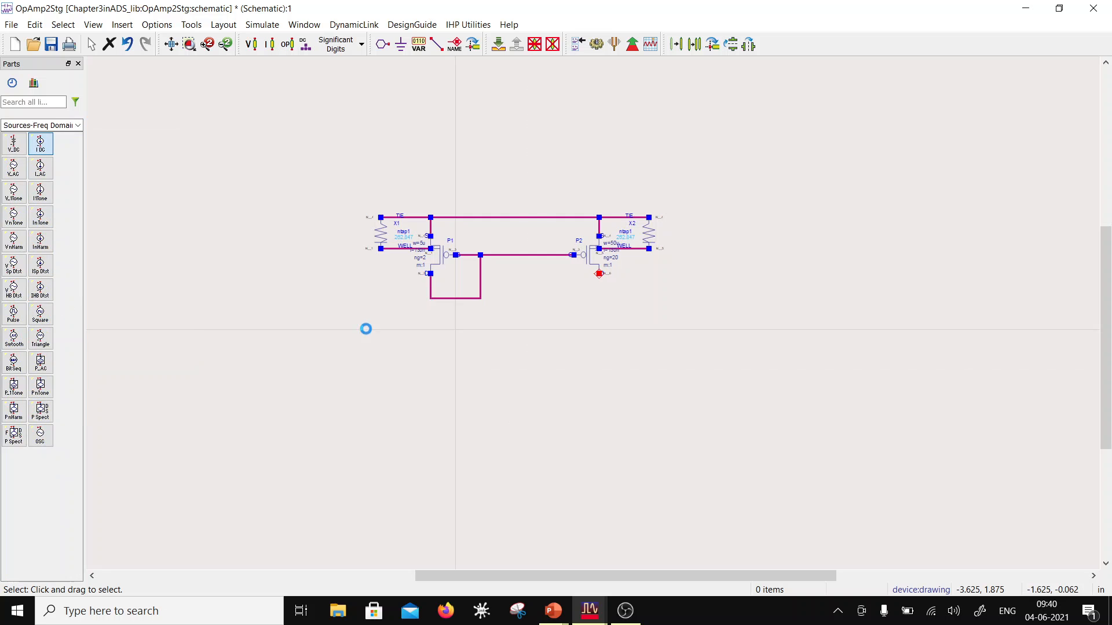
left_click(430, 332)
key("Escape")
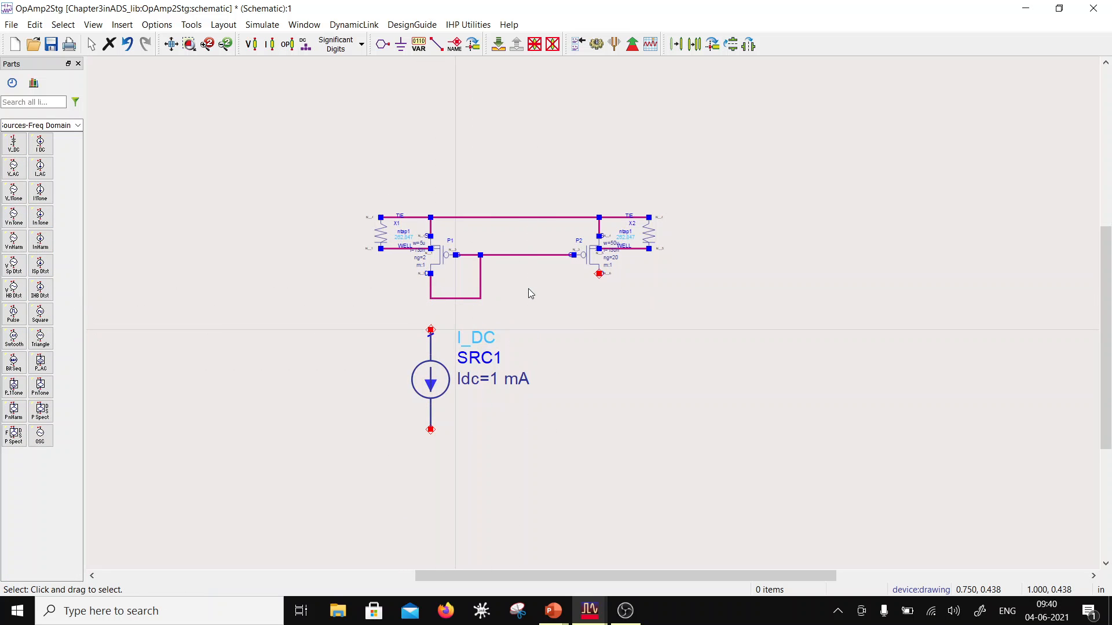
Step: Set the DC current source's Idc to 50 uA
double_click(496, 379)
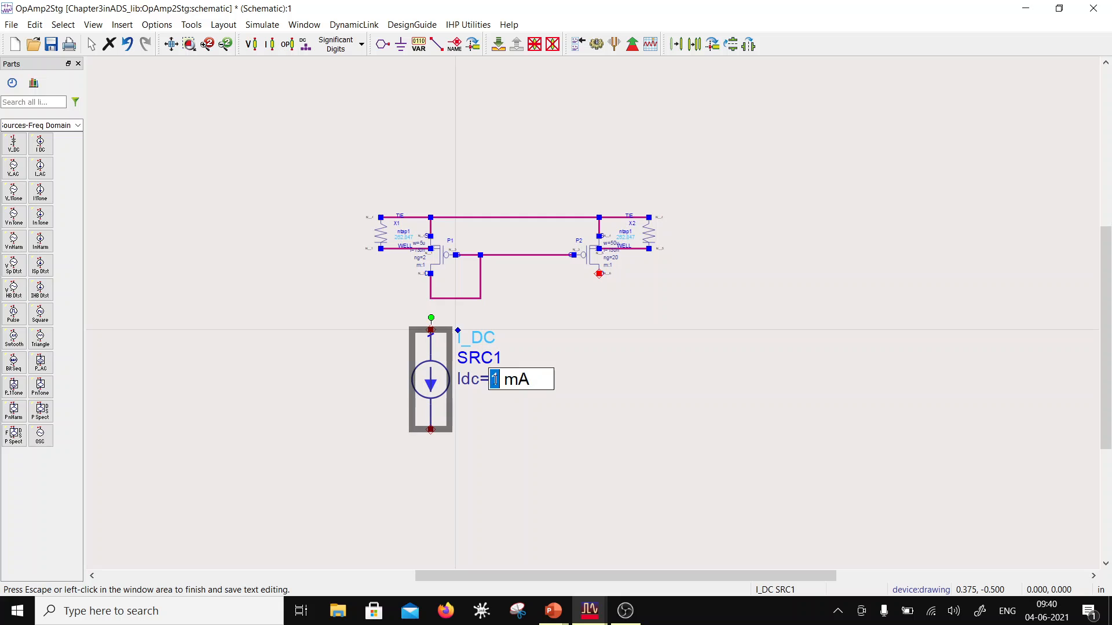
key("BackSpace")
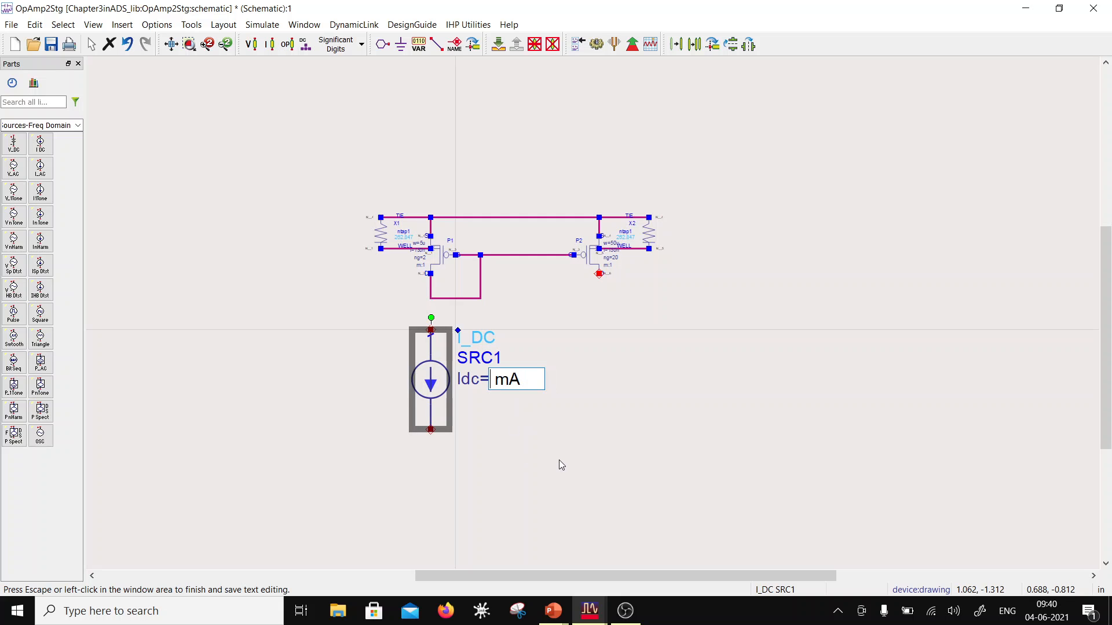
type("50")
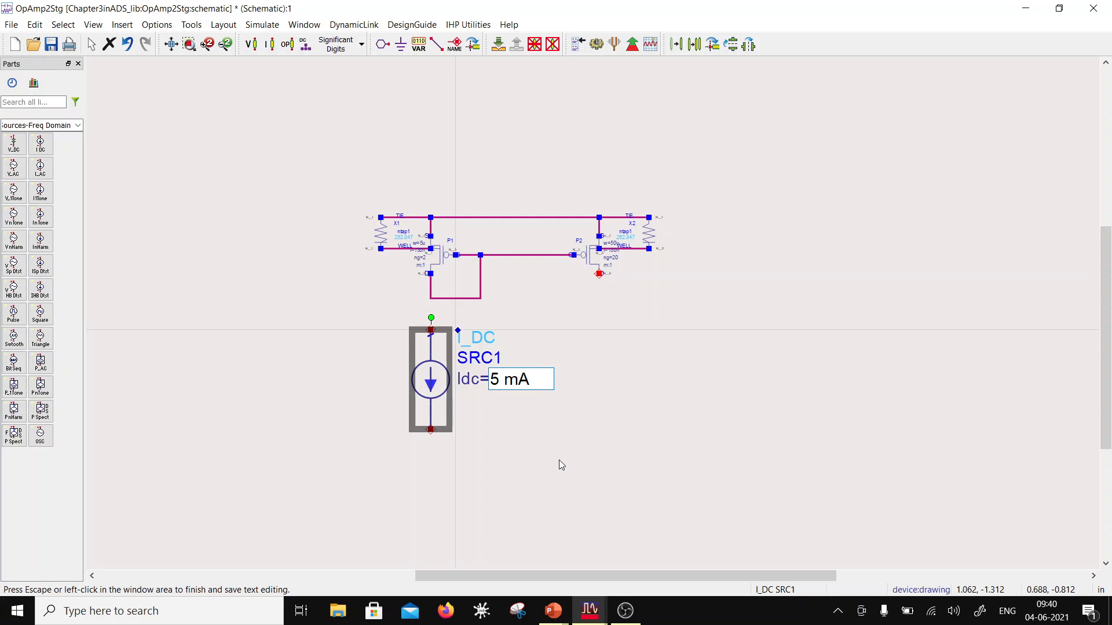
key("Right")
key("Right")
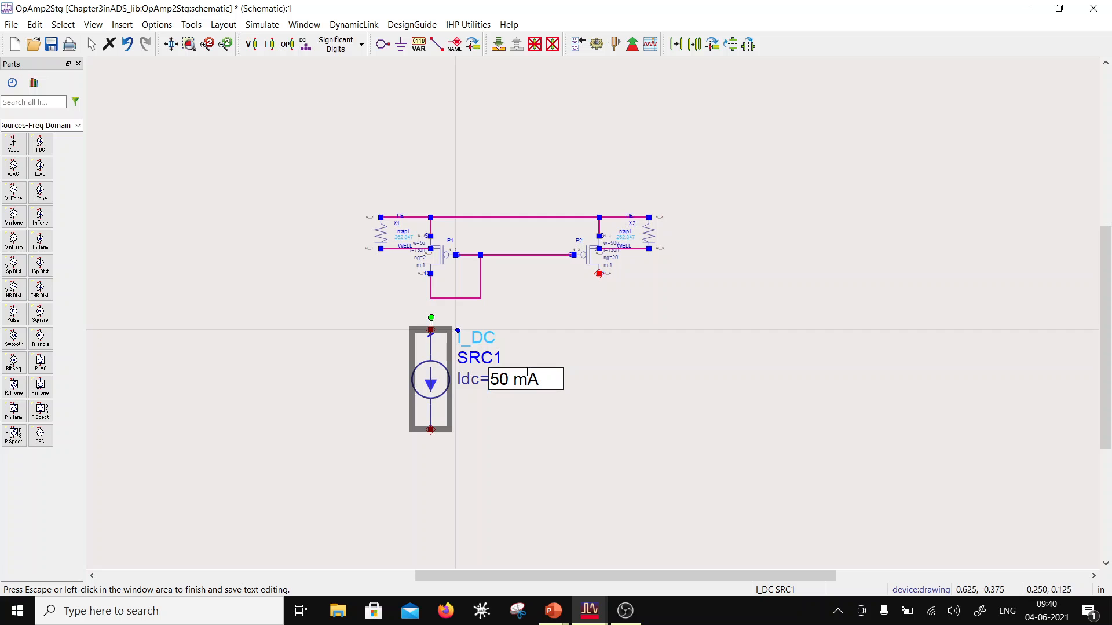
key("BackSpace")
type("u")
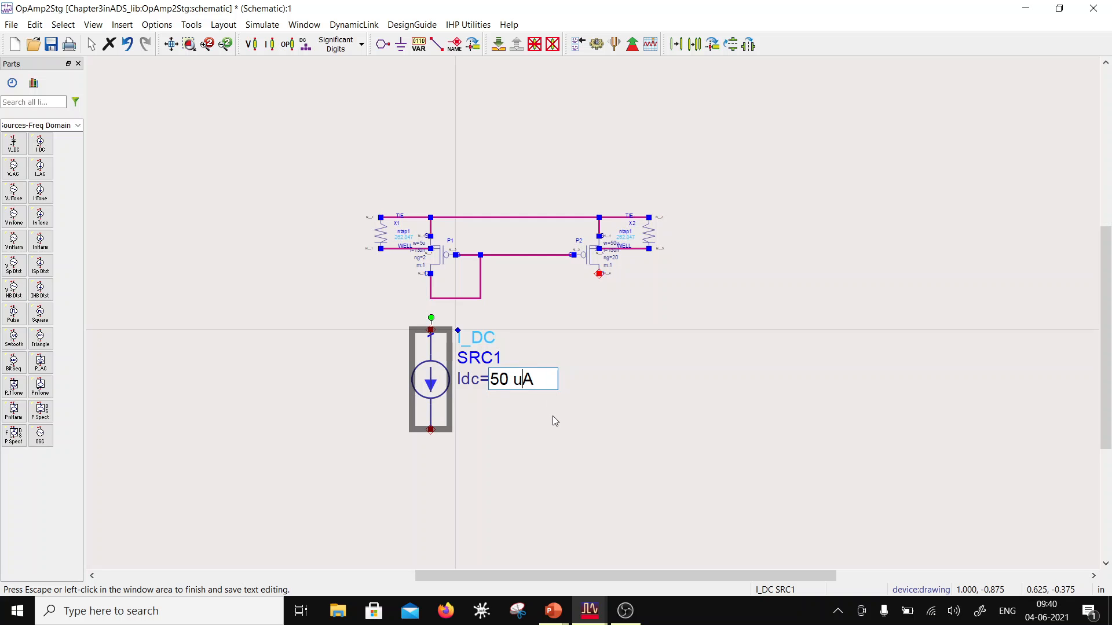
left_click(647, 390)
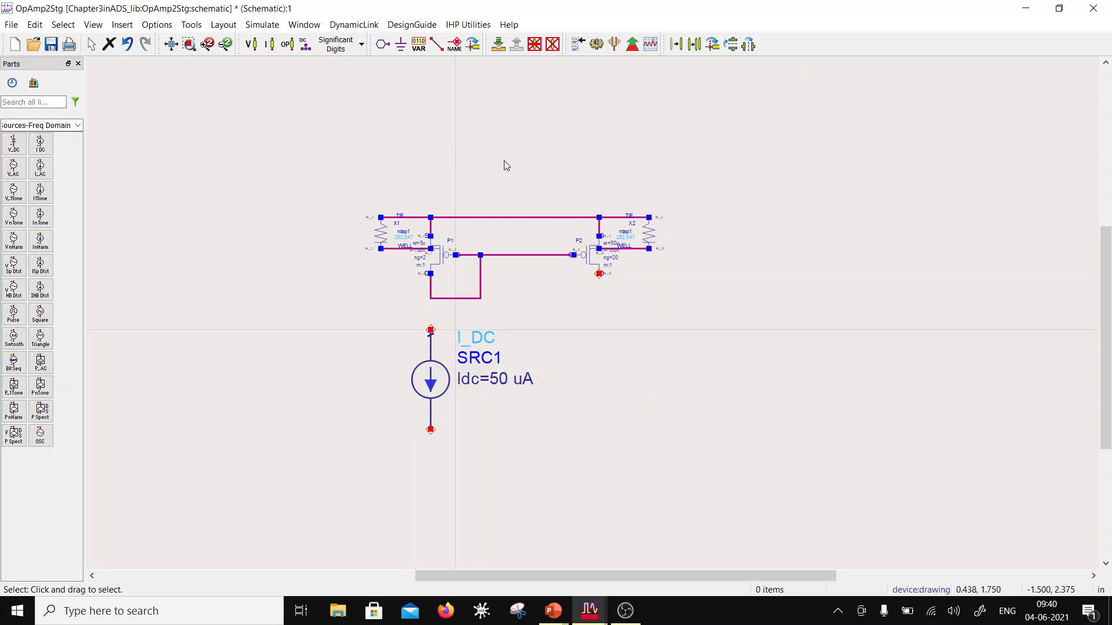
Step: Wire the current source's upper terminal to the drain-gate connection of P1
left_click(437, 44)
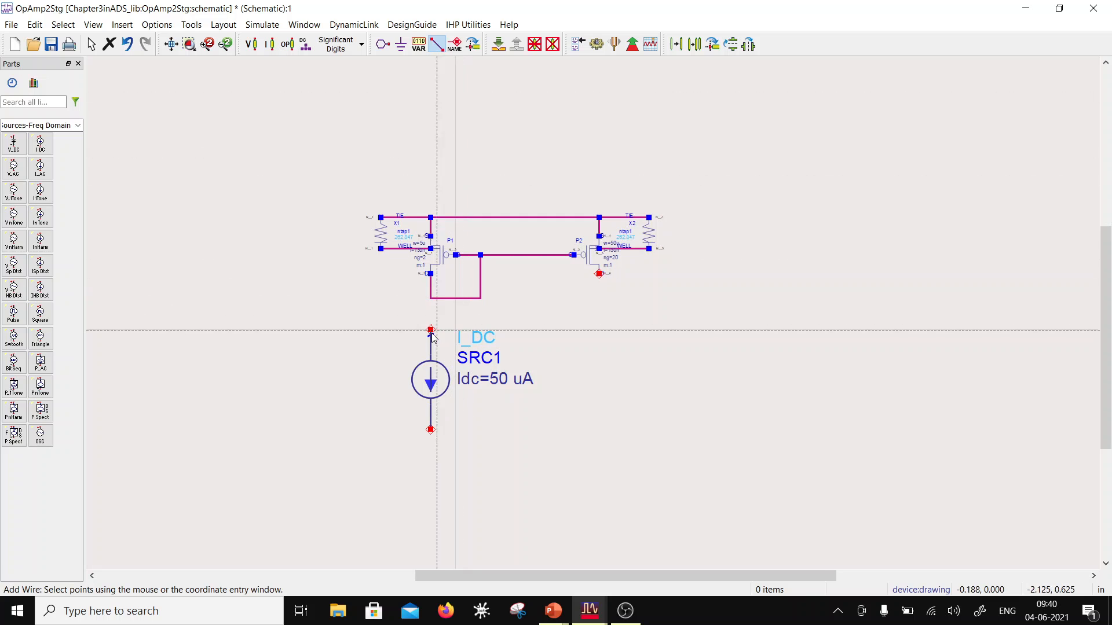
left_click(431, 330)
left_click(431, 298)
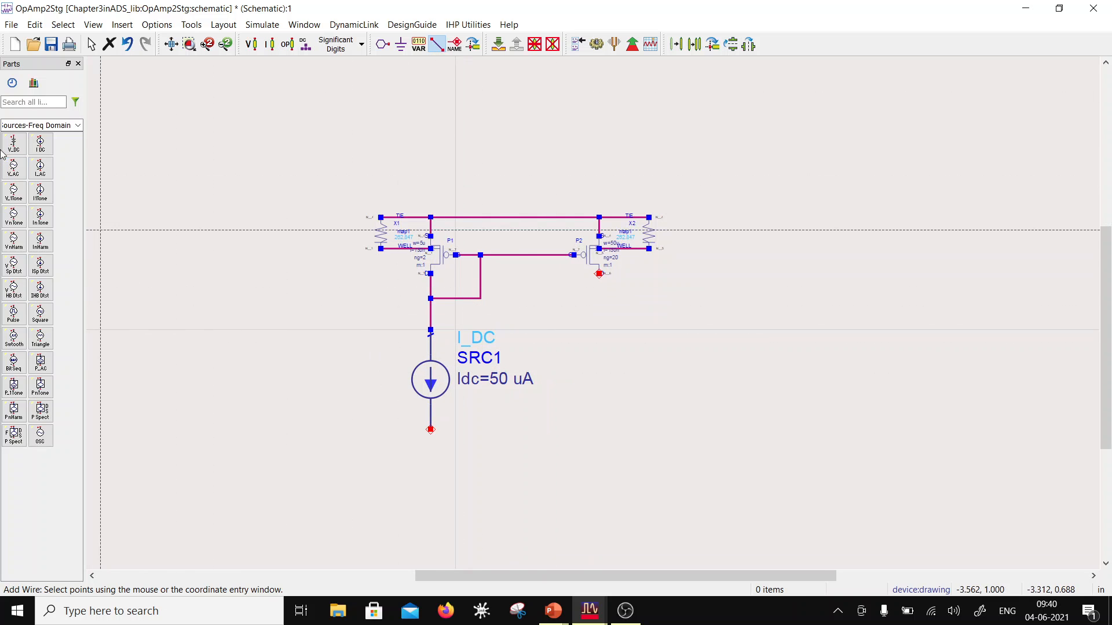
Step: Place a DC voltage source (V_DC) beside well tap X1 and move it farther away from the tap
left_click(29, 151)
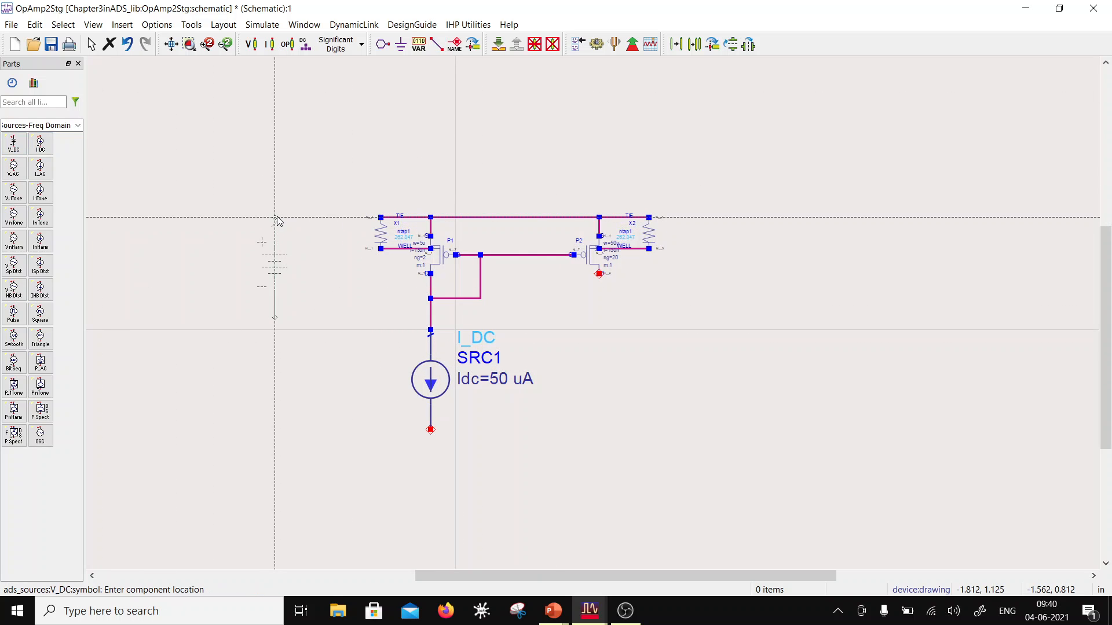
left_click(275, 219)
key("Escape")
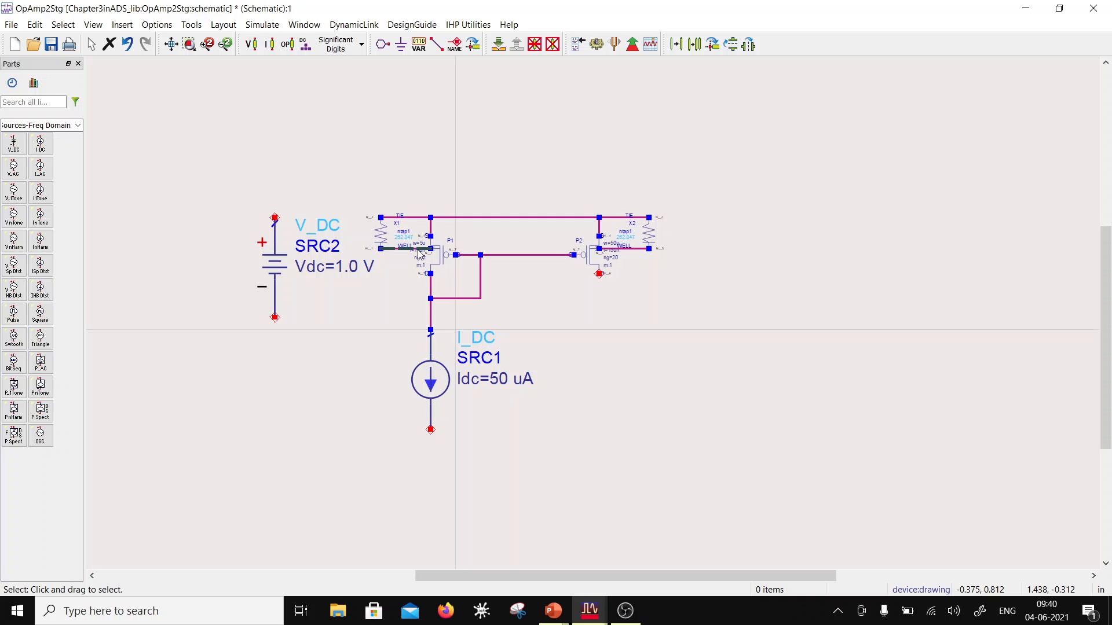
left_click_drag(285, 275, 229, 275)
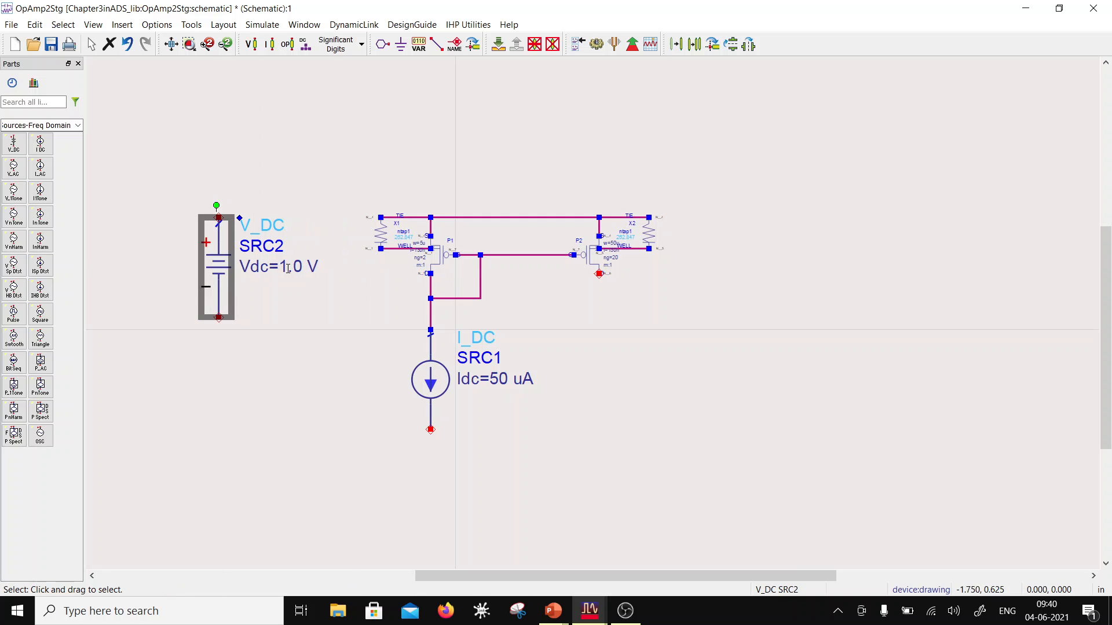
Step: Set the DC voltage source's Vdc to 2.2 V
double_click(288, 268)
type("2")
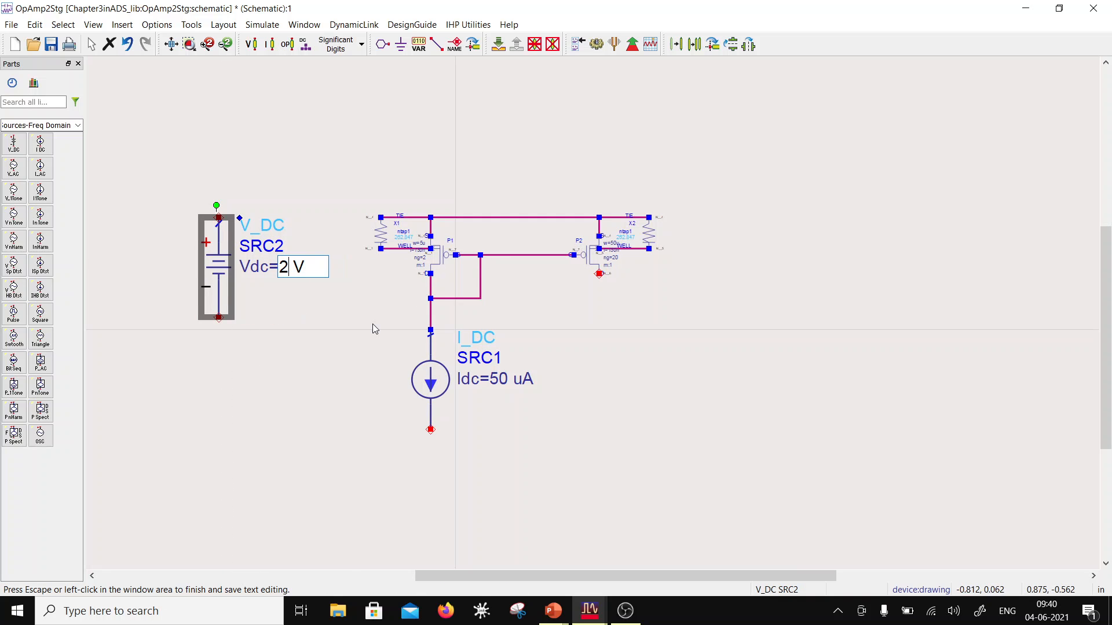
type(".2")
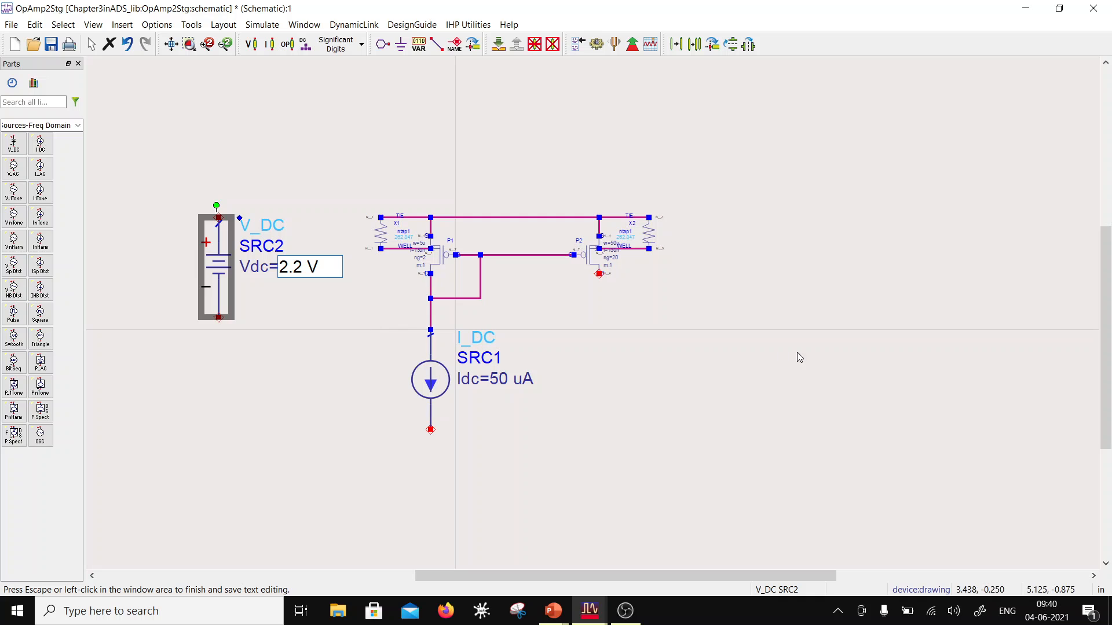
left_click(245, 447)
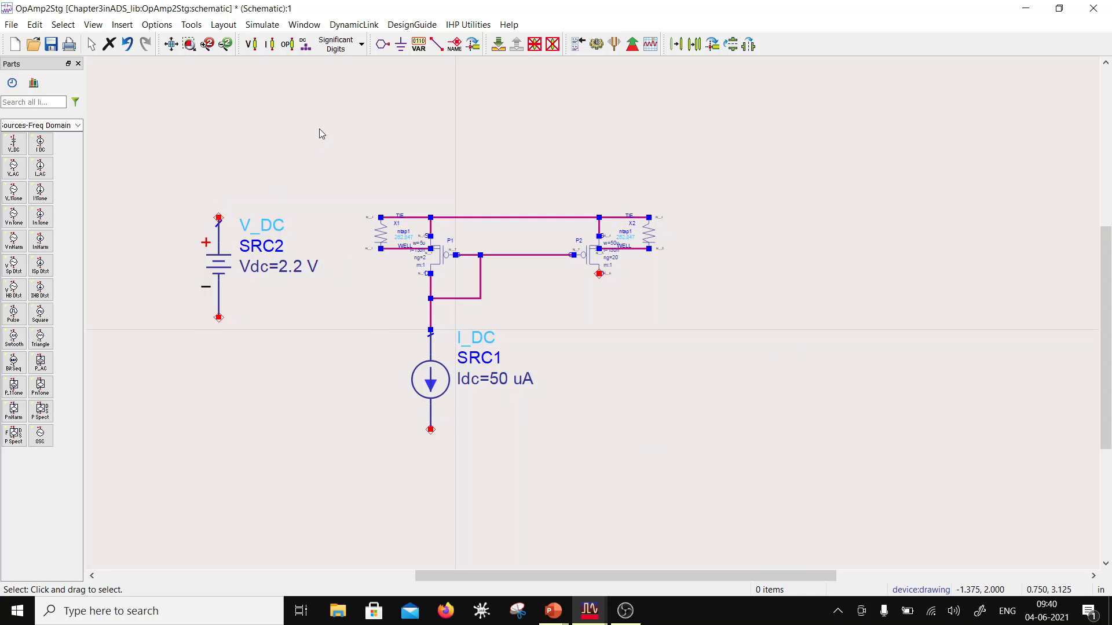
Step: Ground the voltage source's negative terminal and wire its positive terminal to the PMOS supply rail at X1
left_click(400, 44)
left_click(218, 318)
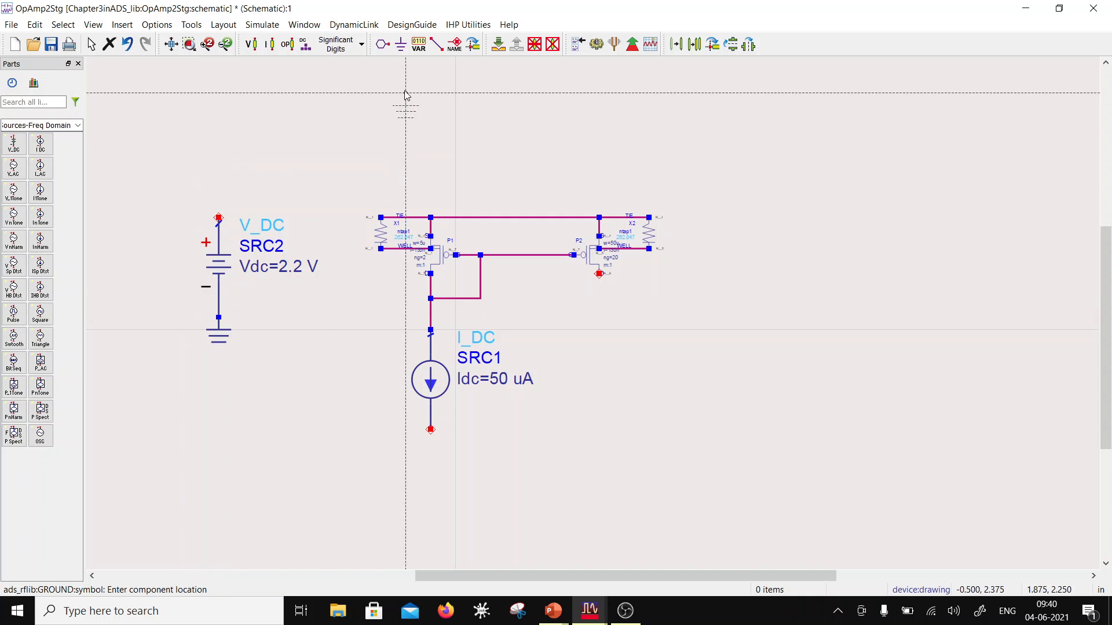
left_click(437, 44)
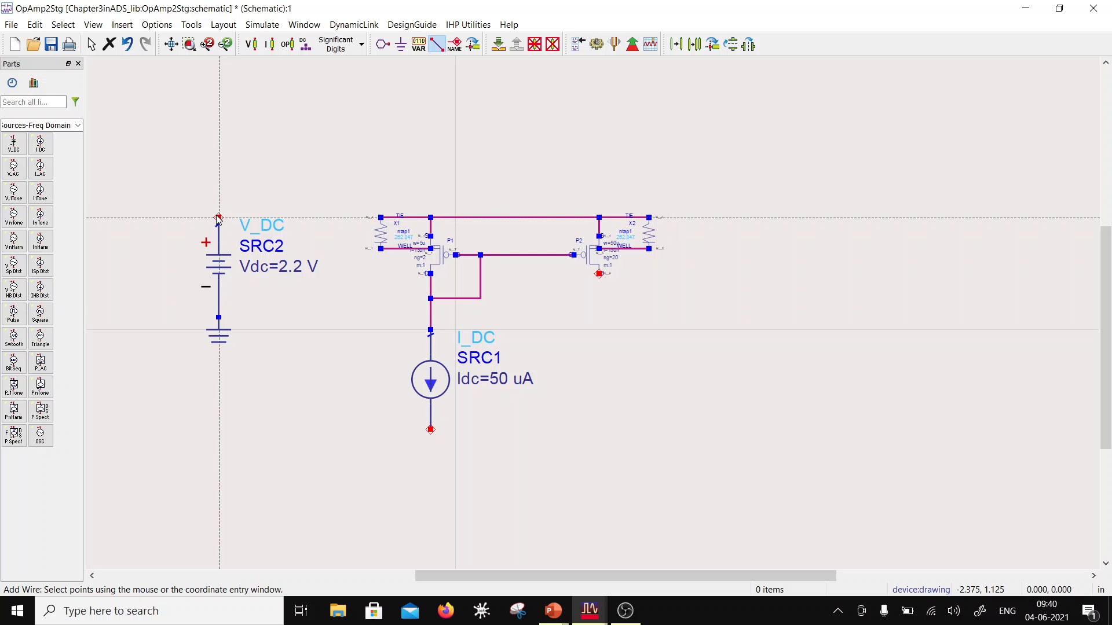
left_click(380, 217)
Step: Add a ground to the lower terminal of the 50 uA current source
left_click(400, 44)
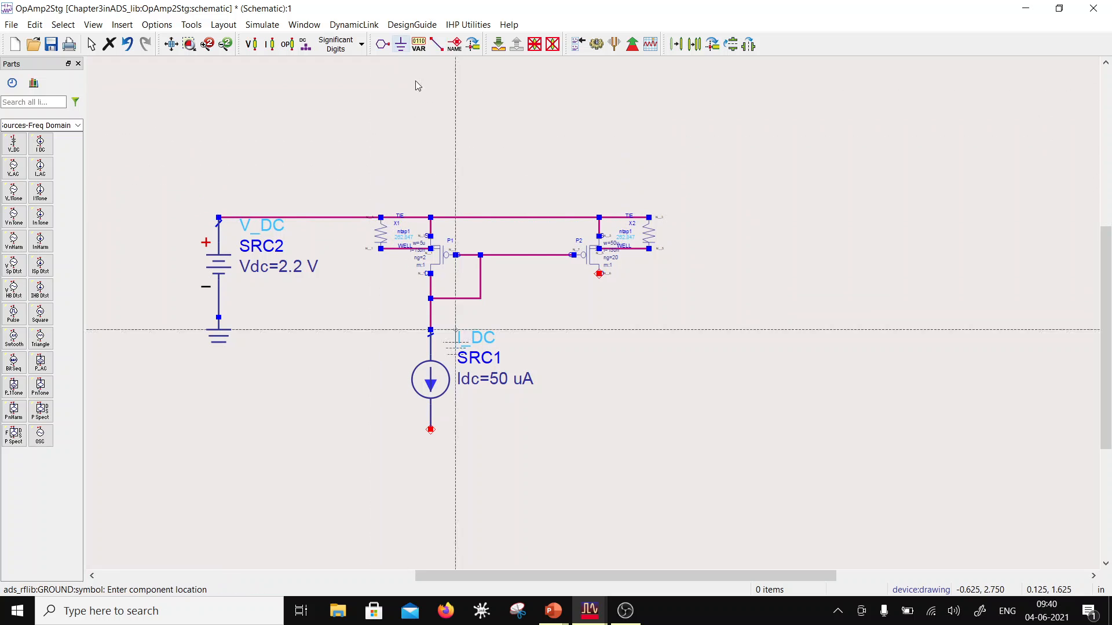
left_click(431, 430)
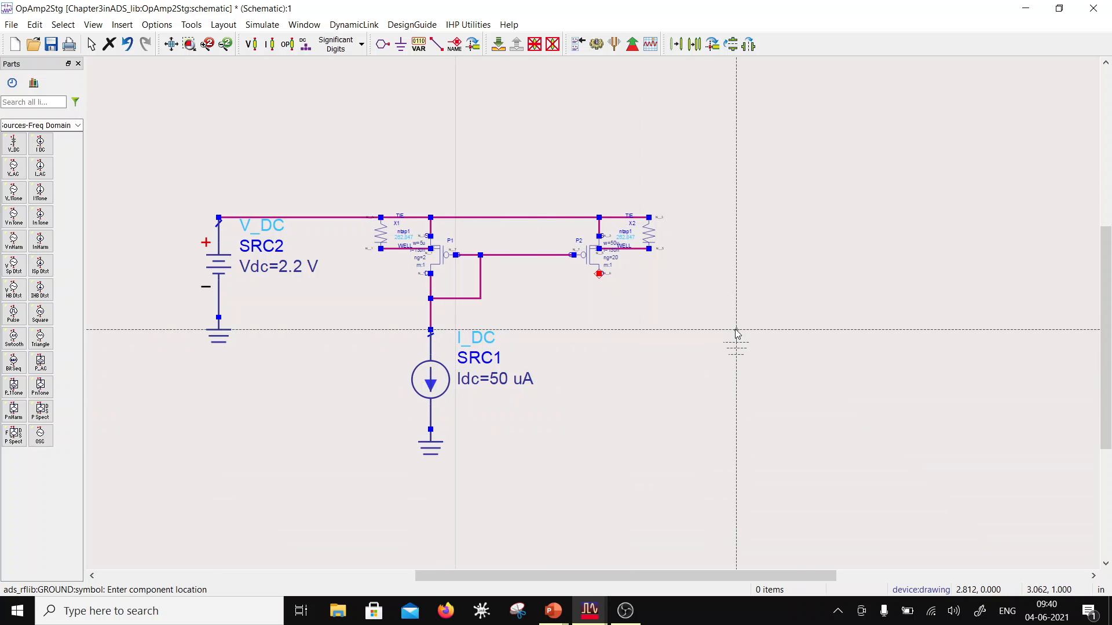
key("Escape")
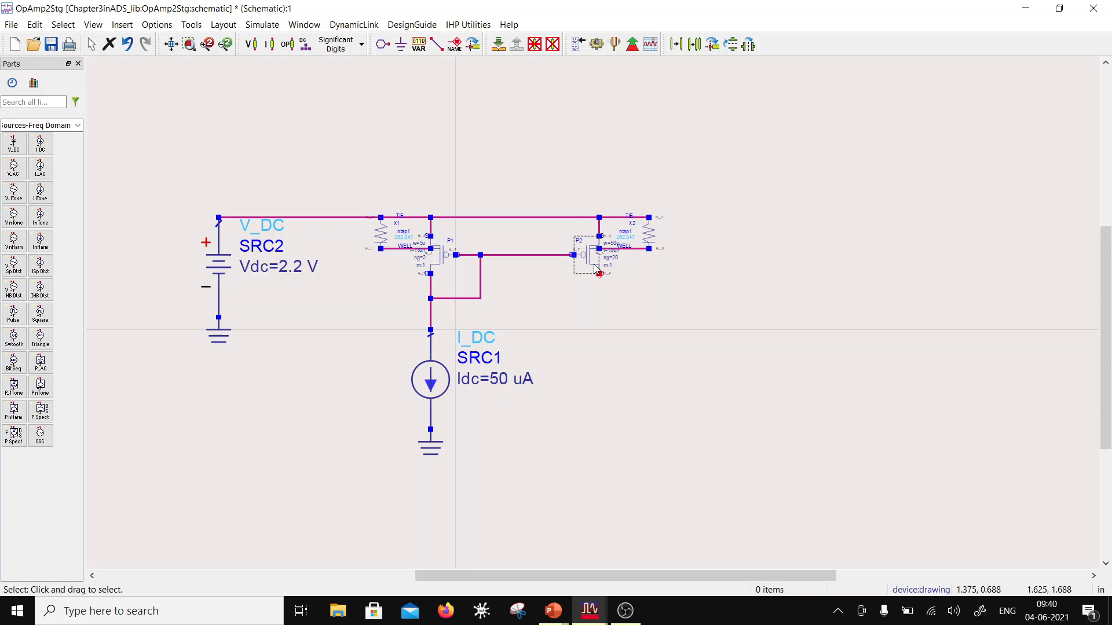
Step: Move P2 with its well tap X2 farther from P1 and place a reference-point copy of them below, between P1 and P2
left_click_drag(547, 176, 707, 315)
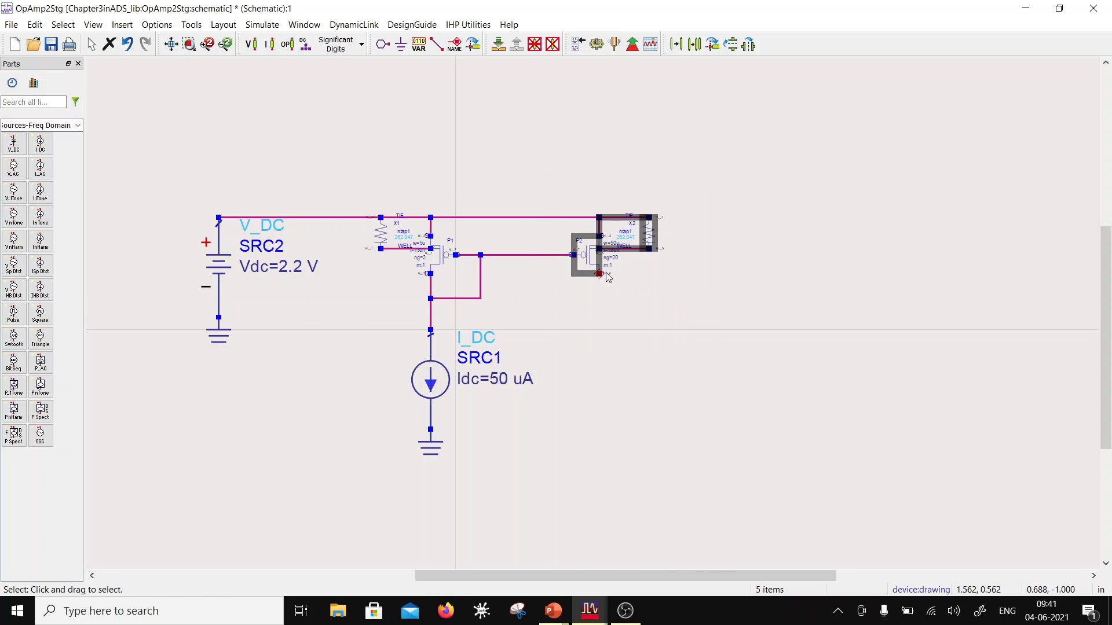
left_click_drag(596, 271, 690, 272)
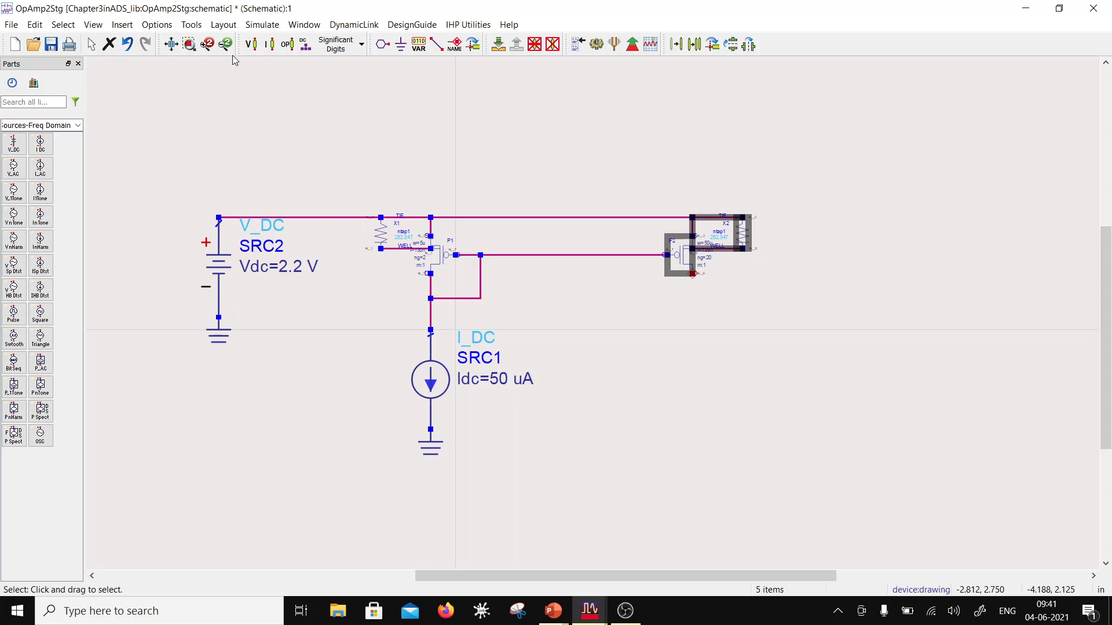
left_click(694, 44)
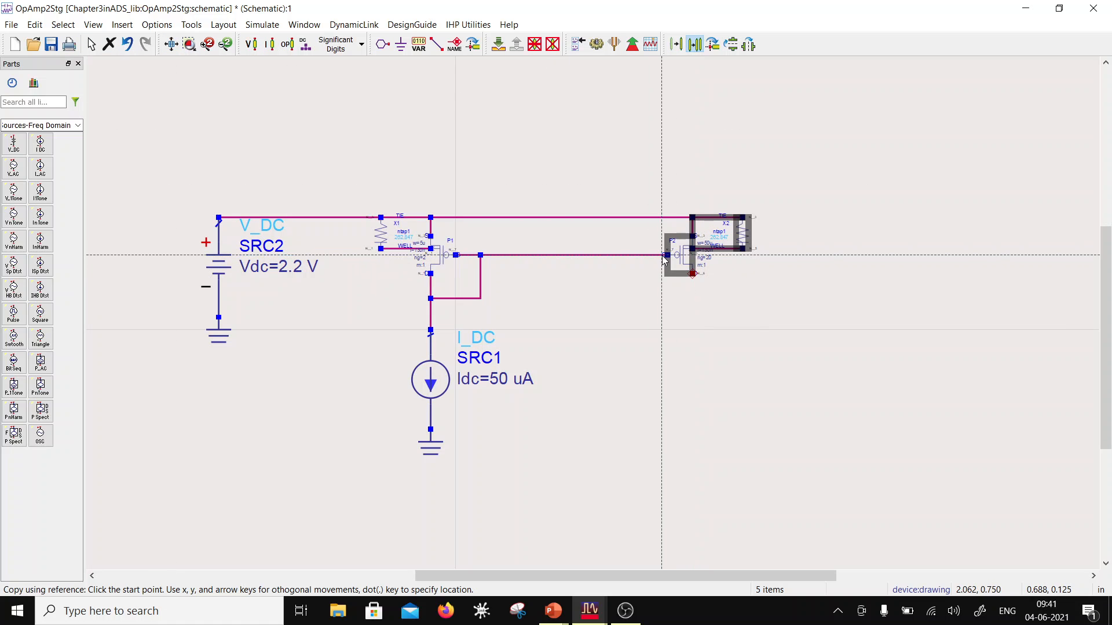
left_click(668, 256)
left_click(573, 362)
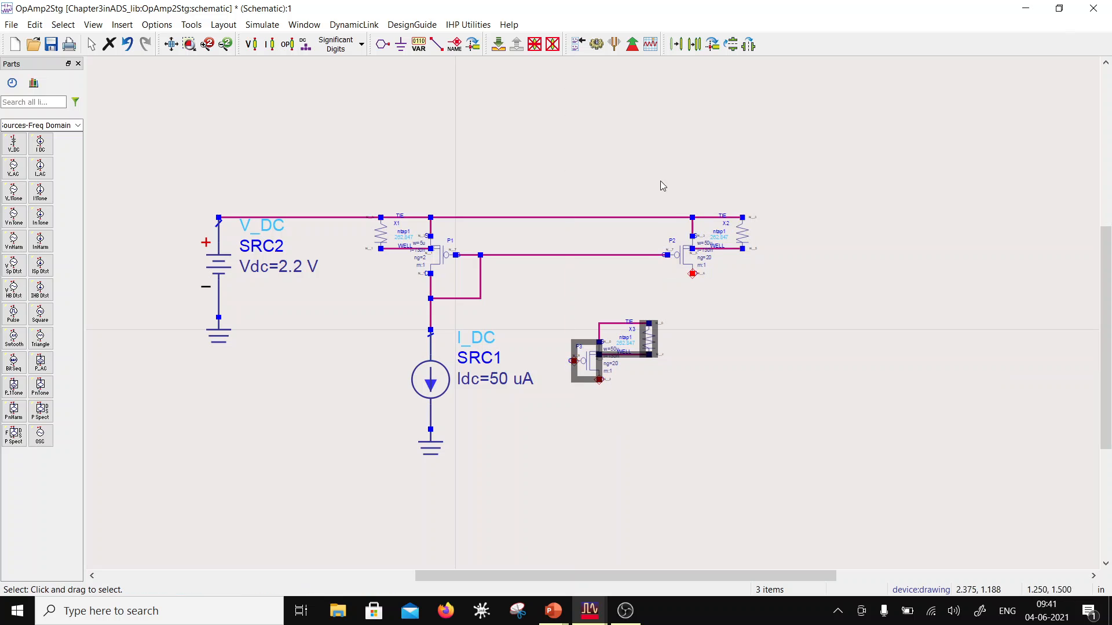
Step: Copy P3 with its well tap X3, mirror the copy horizontally and place it opposite P3 at the same height
left_click(695, 44)
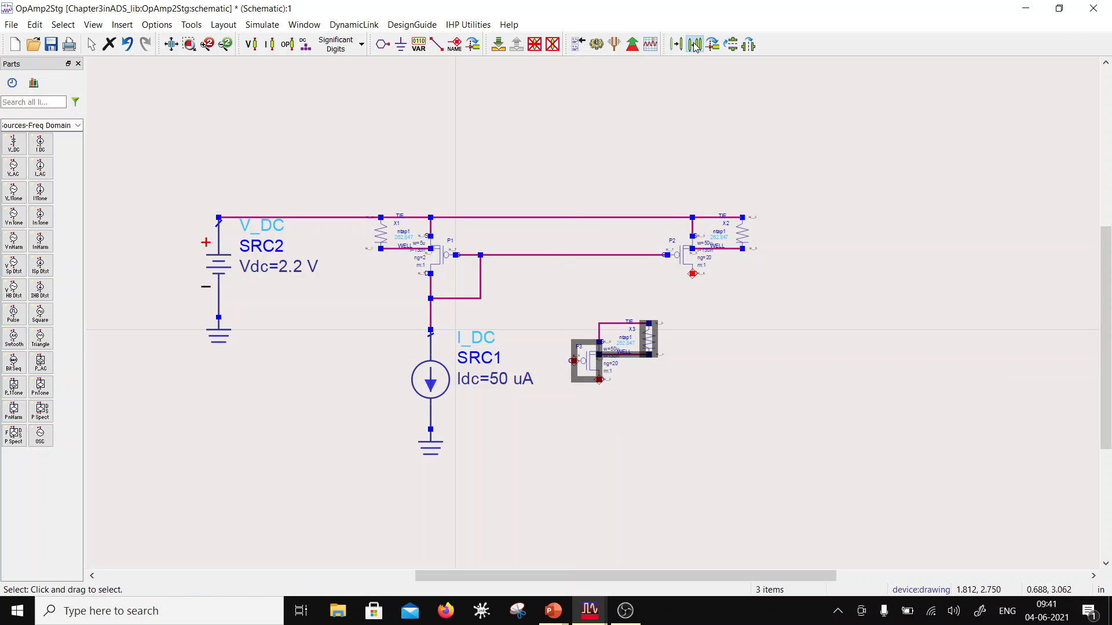
left_click(573, 361)
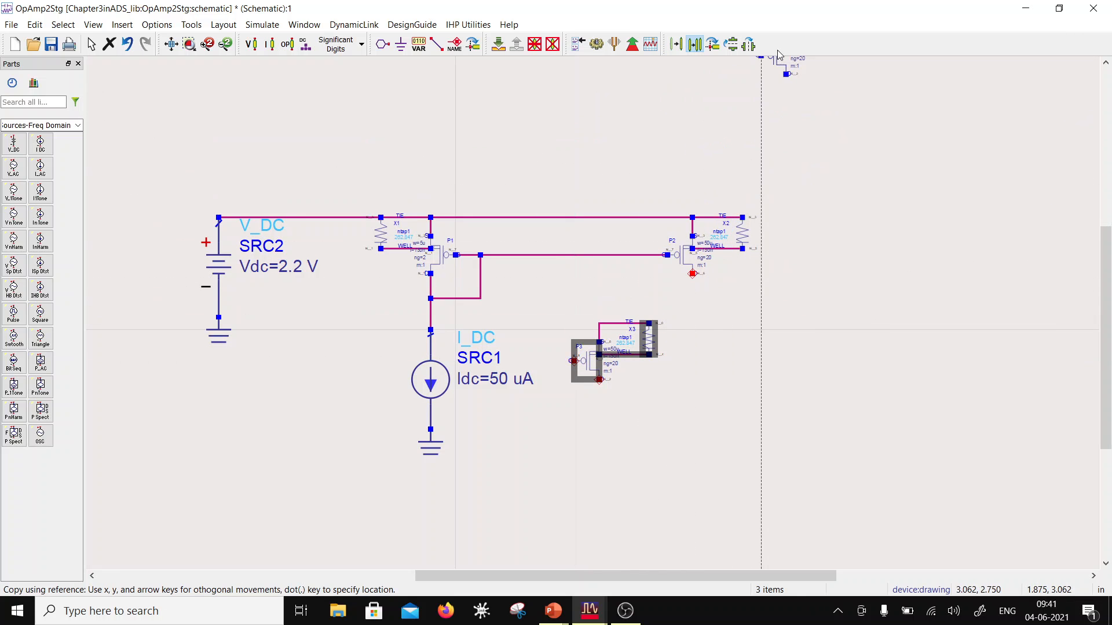
left_click(750, 46)
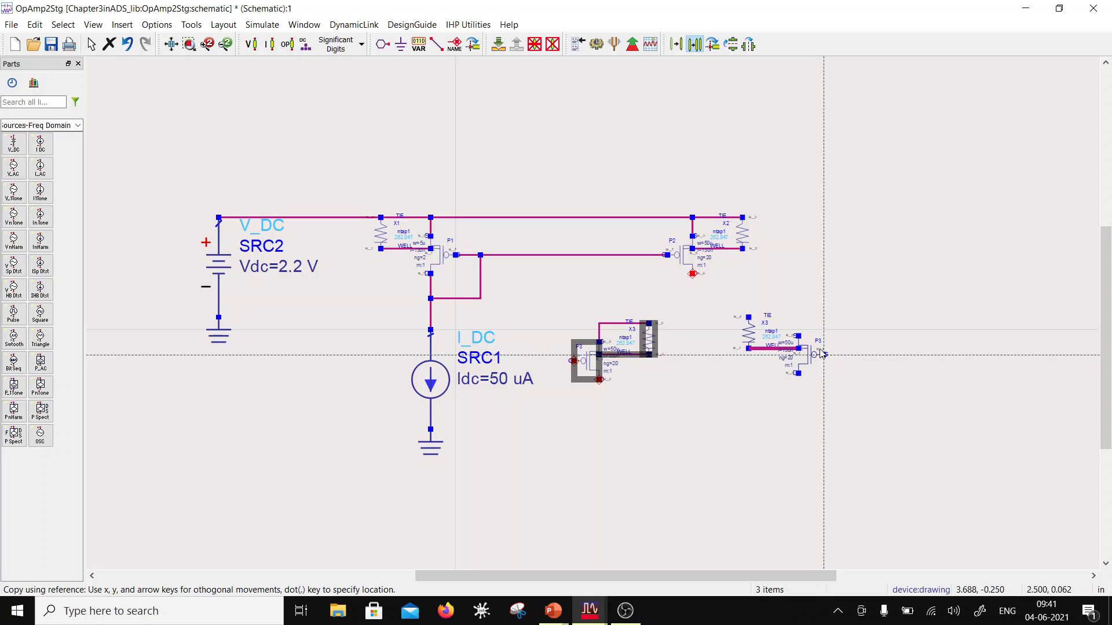
left_click(819, 362)
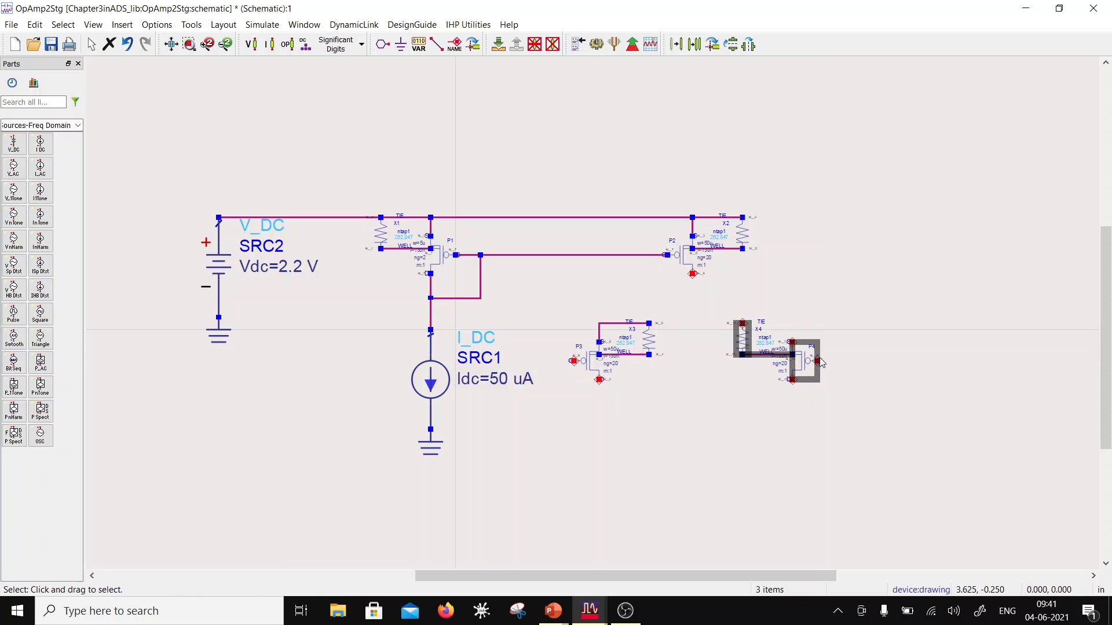
left_click(919, 246)
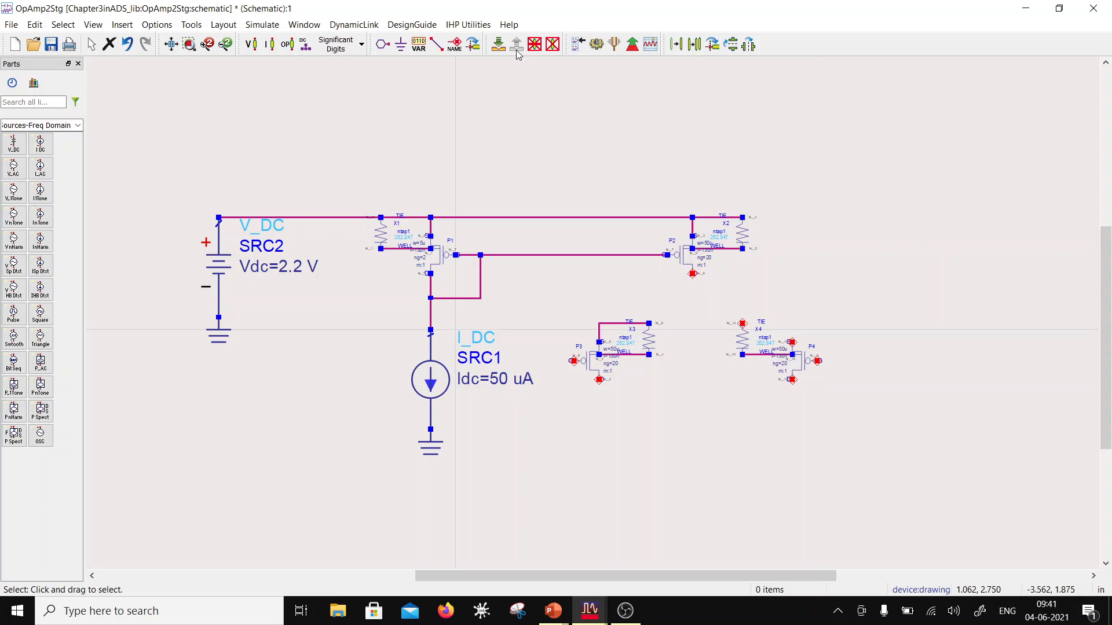
Step: Wire X4's tie terminal to P4's source, and connect P2's drain to the tie terminals of both X3 and X4
left_click(439, 46)
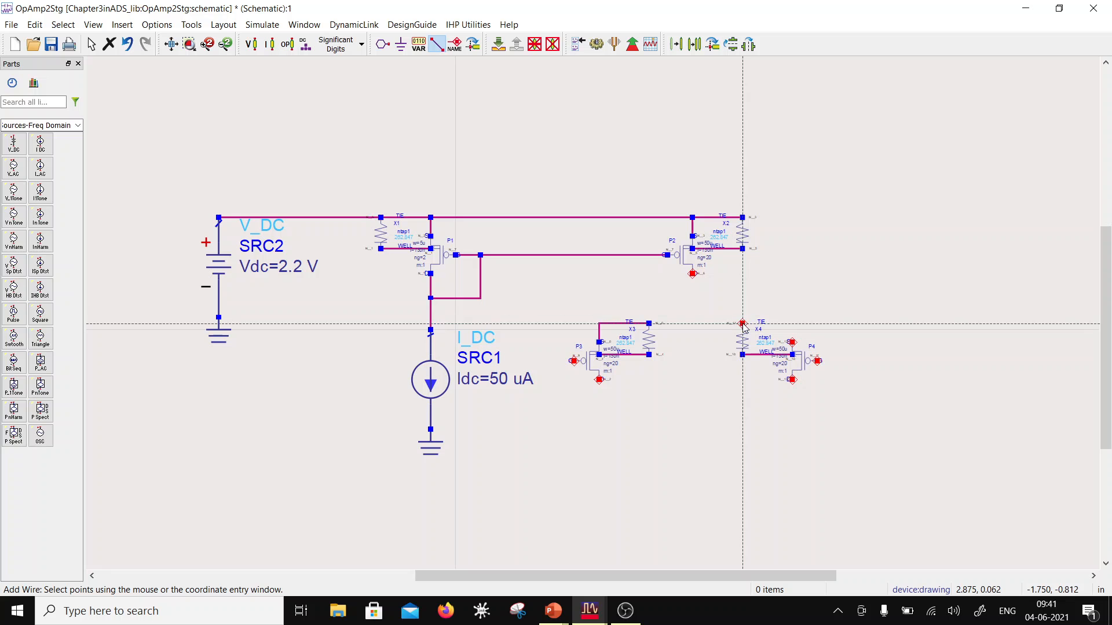
left_click(791, 342)
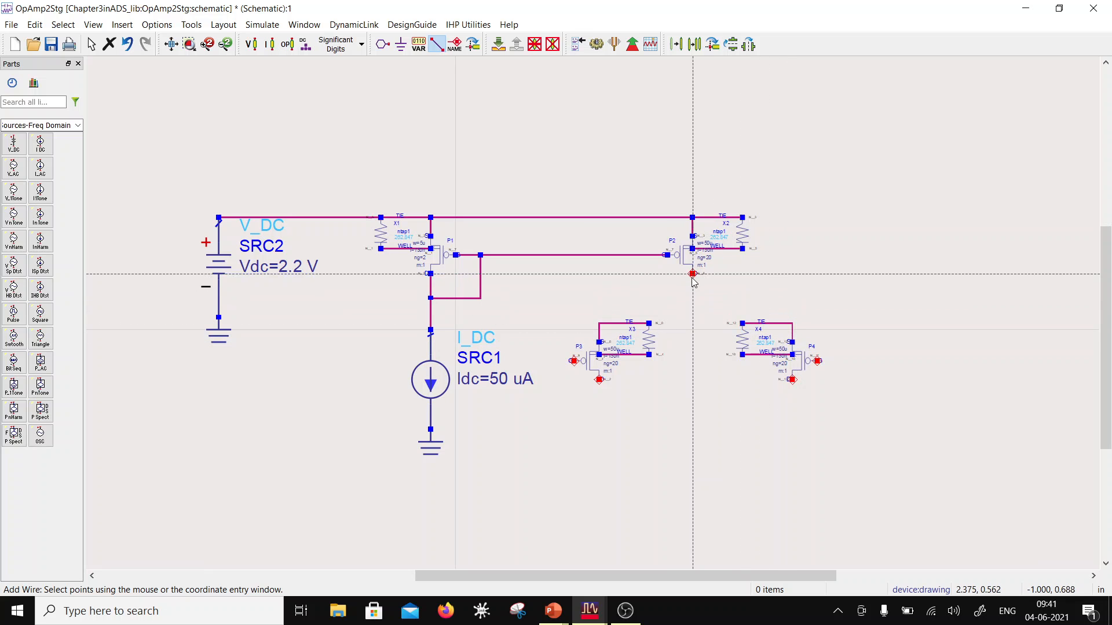
left_click(649, 323)
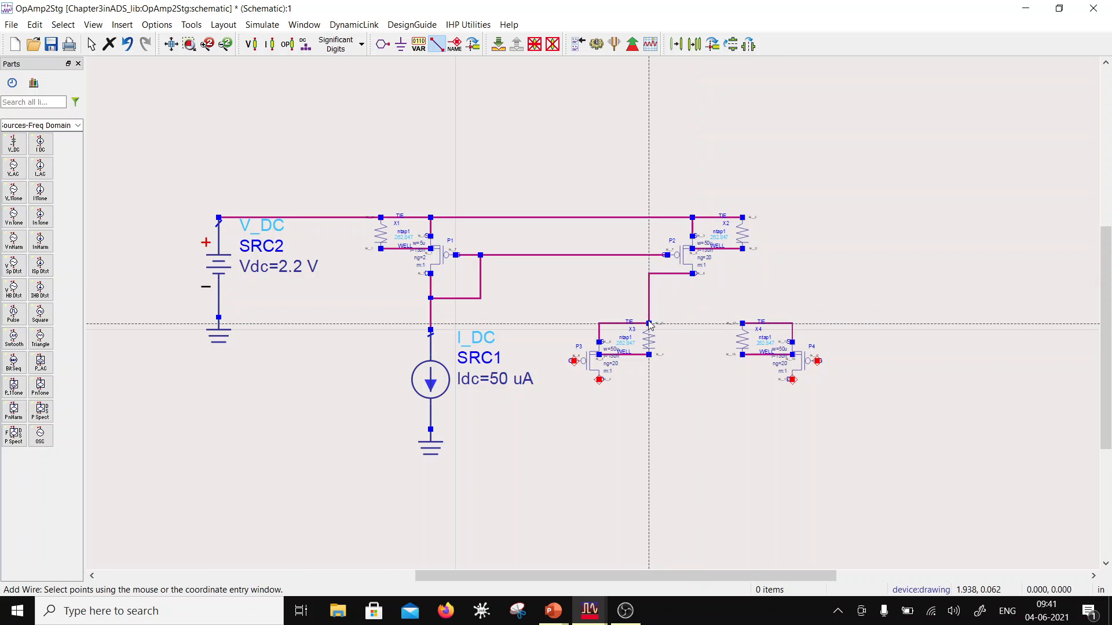
left_click(694, 275)
left_click(743, 323)
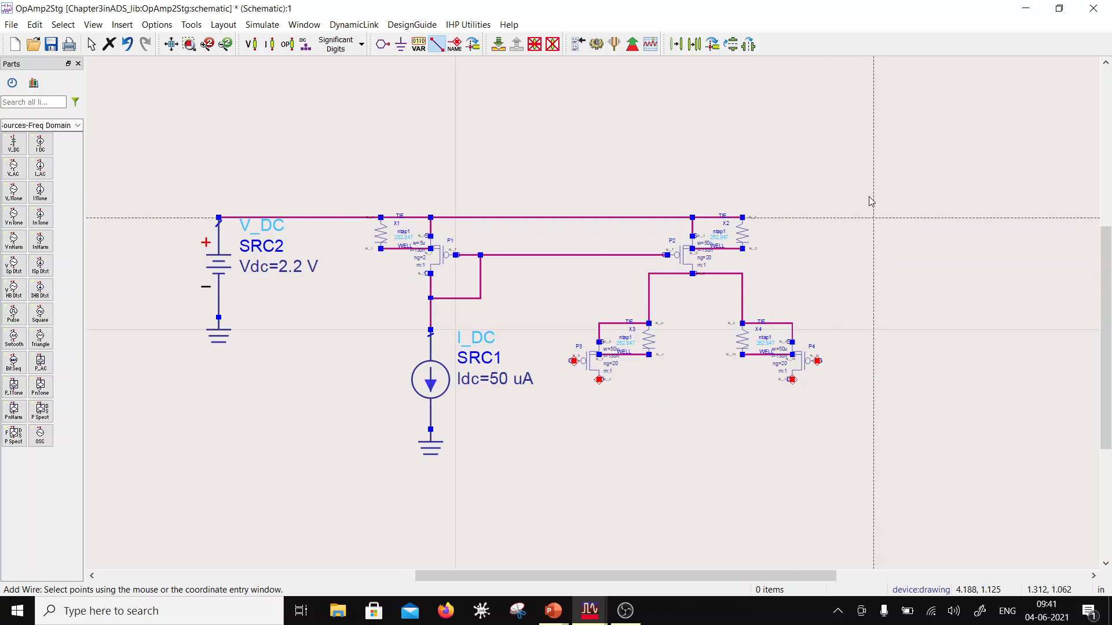
key("Escape")
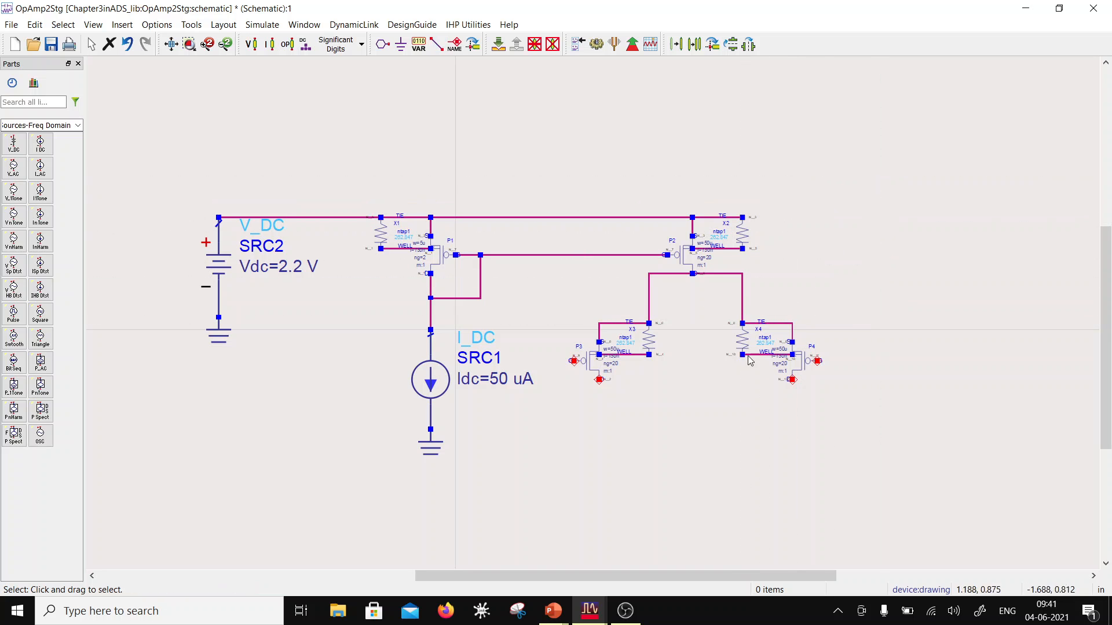
Step: Lower both horizontal wire segments at P2's drain to the X3 and X4 tie level, forming one straight common-source rail
left_click_drag(719, 273, 720, 329)
left_click_drag(666, 274, 677, 323)
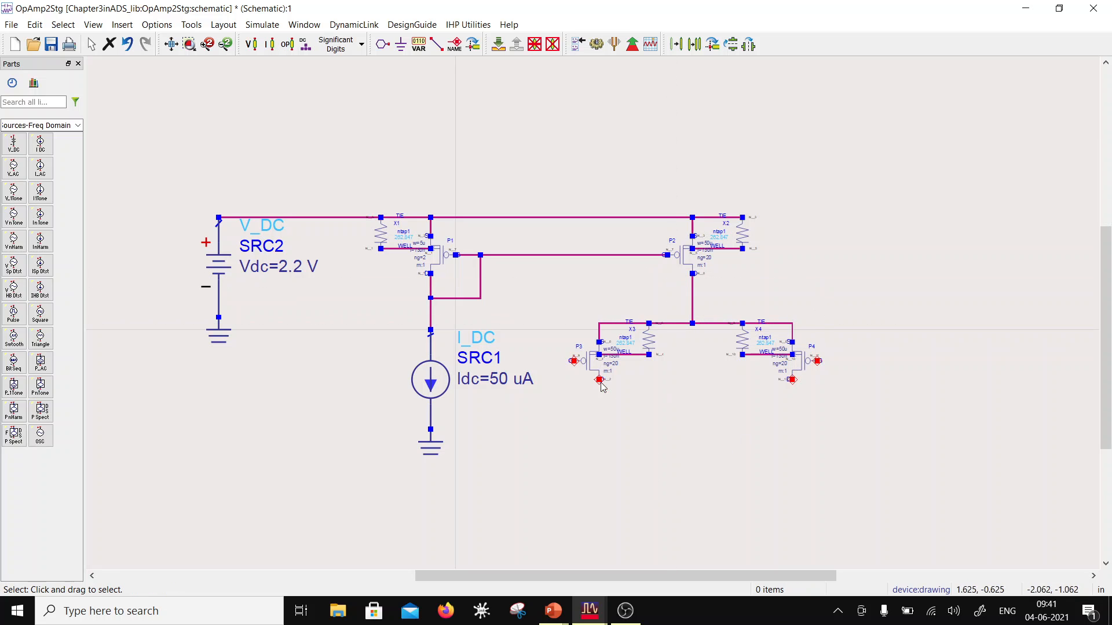
Step: Place an NMOS transistor from the Evrything parts palette below P4, aligned with its drain
scroll(701, 346, "down", 2)
scroll(699, 345, "up", 1)
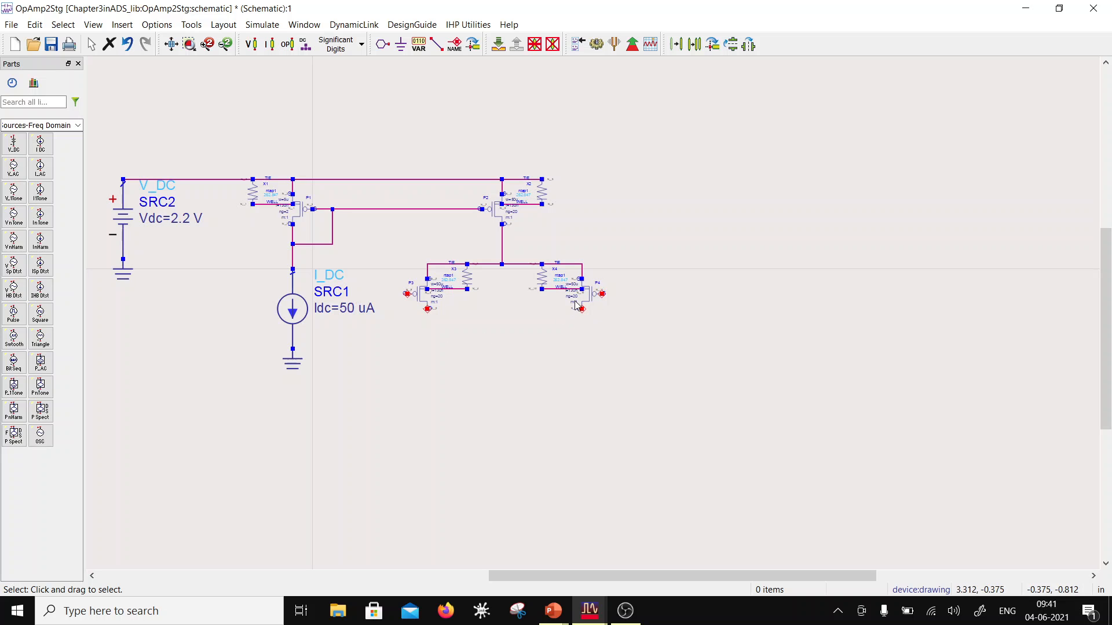
scroll(444, 345, "up", 1)
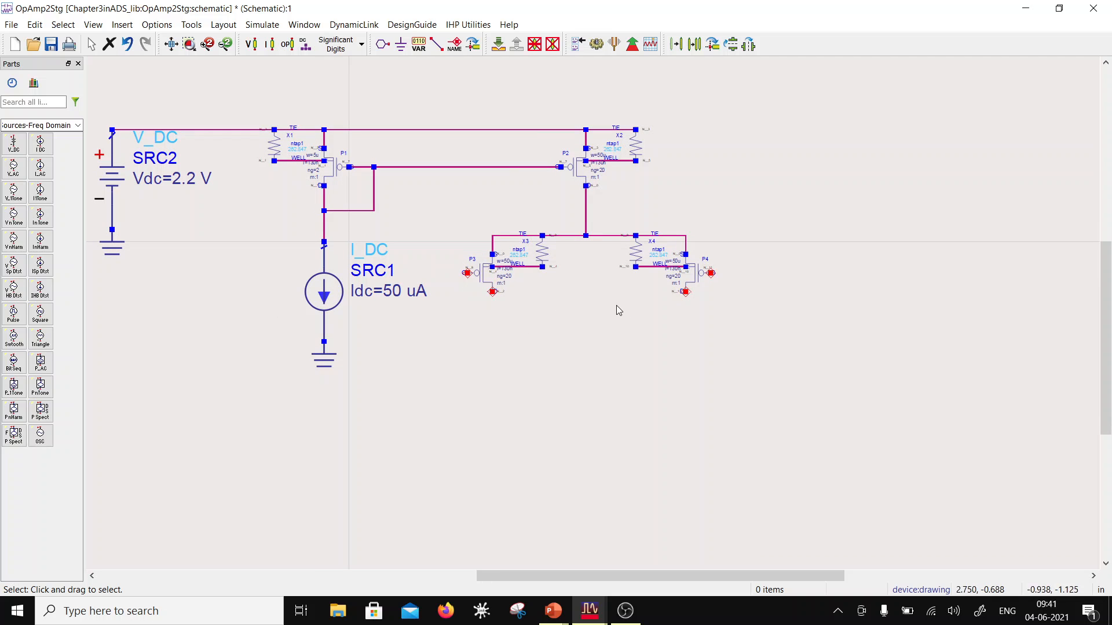
left_click(492, 289)
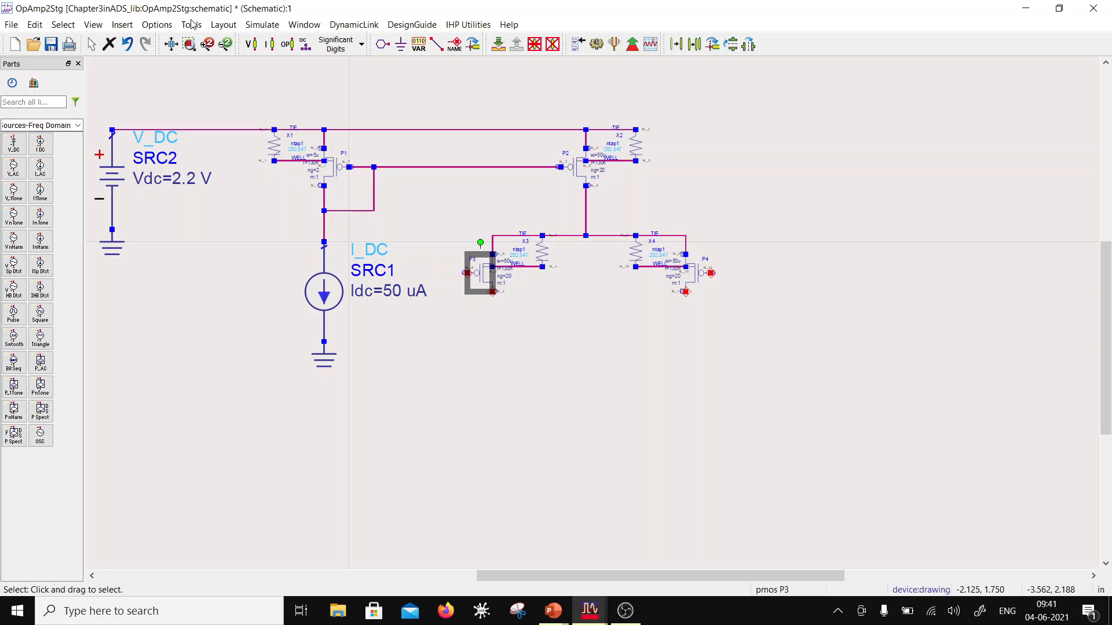
left_click(505, 401)
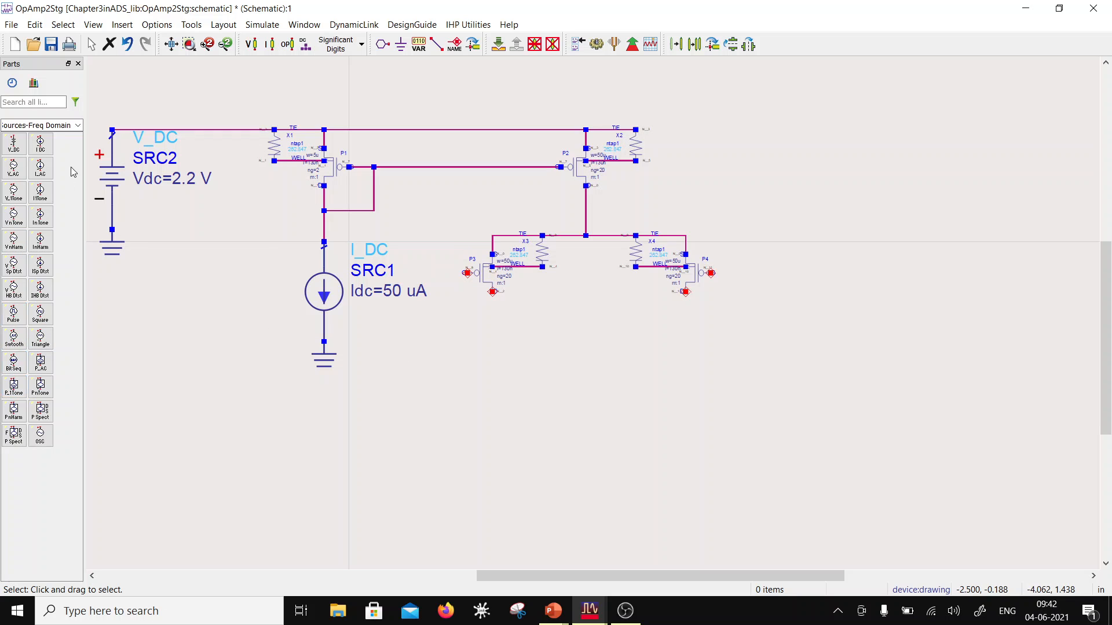
left_click(78, 125)
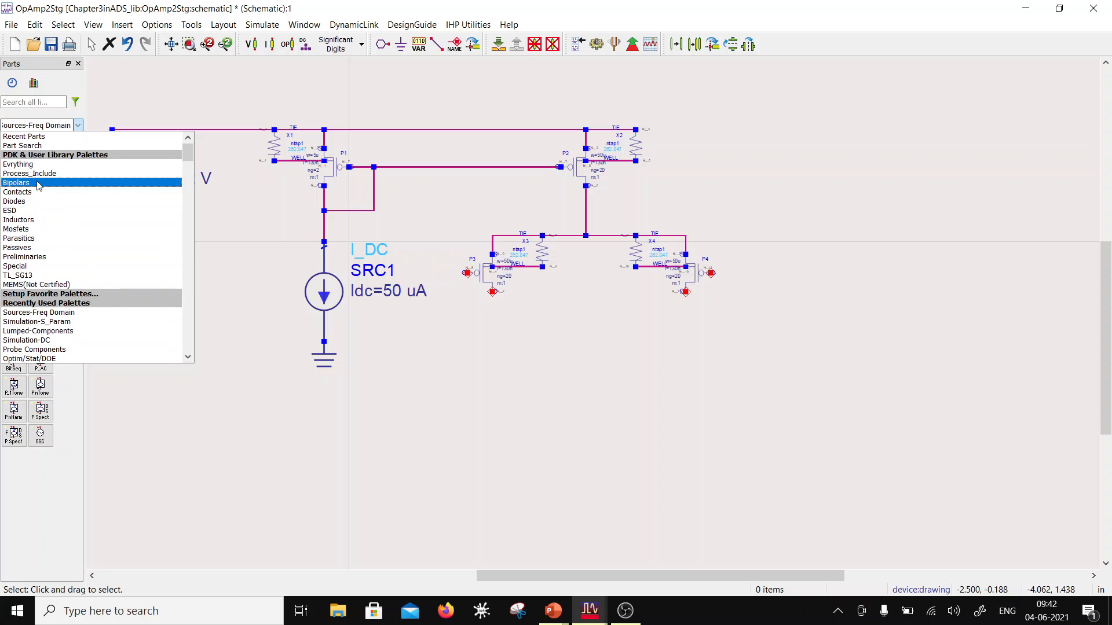
scroll(45, 267, "down", 5)
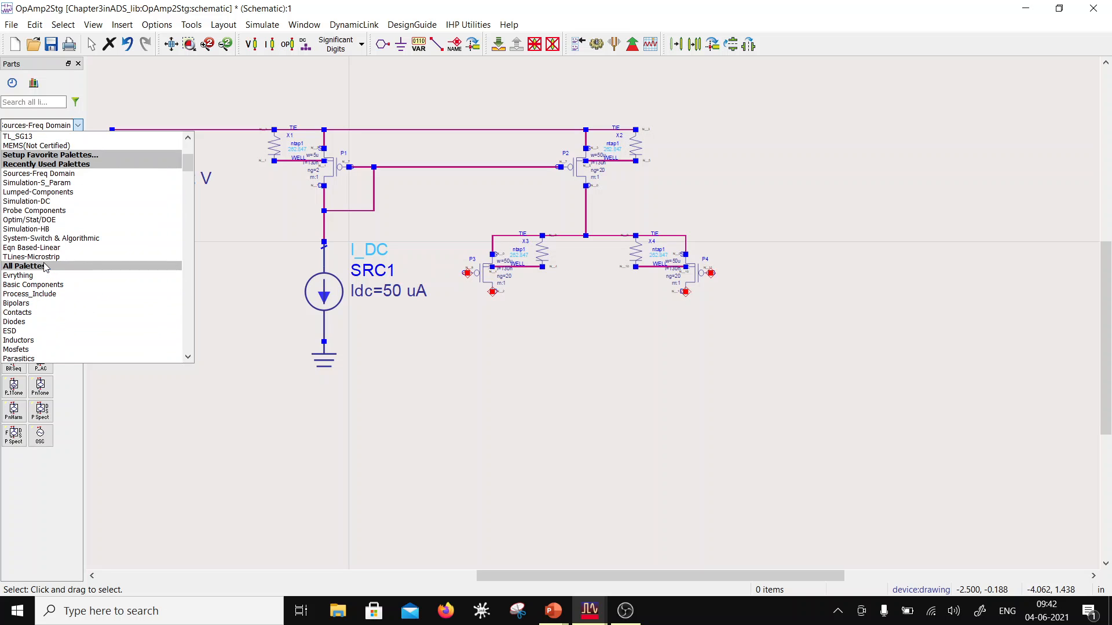
scroll(45, 267, "up", 3)
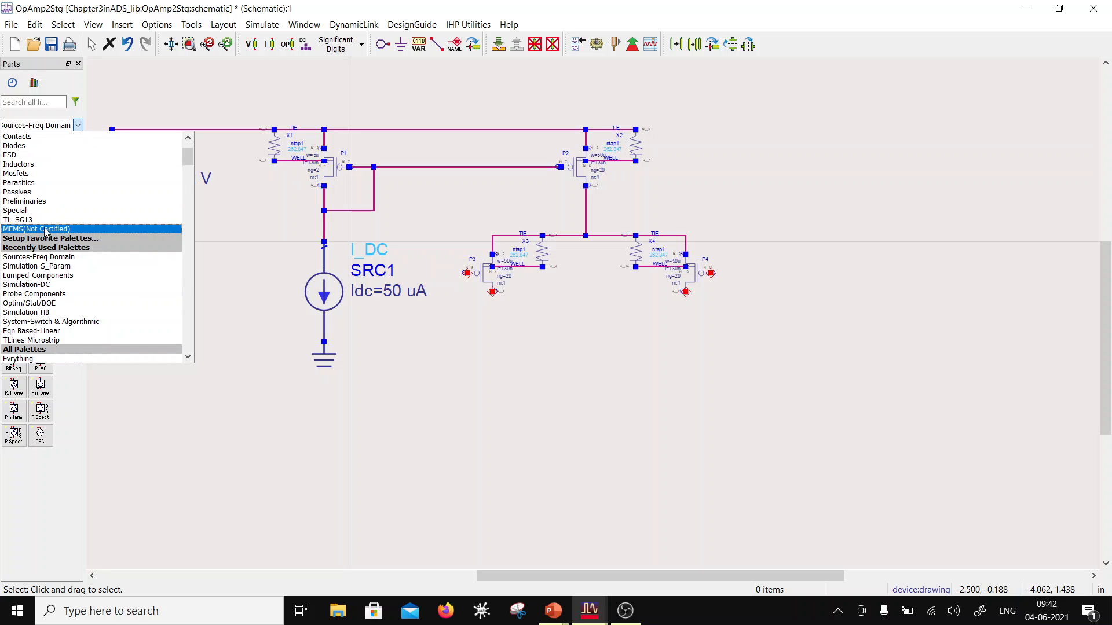
scroll(44, 236, "up", 2)
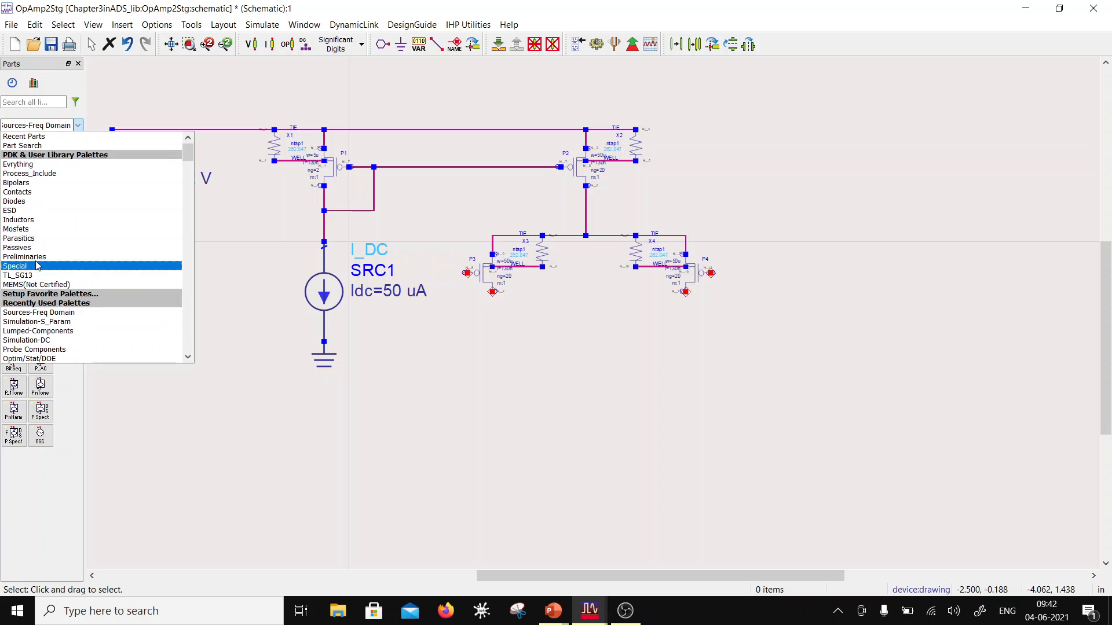
left_click(40, 164)
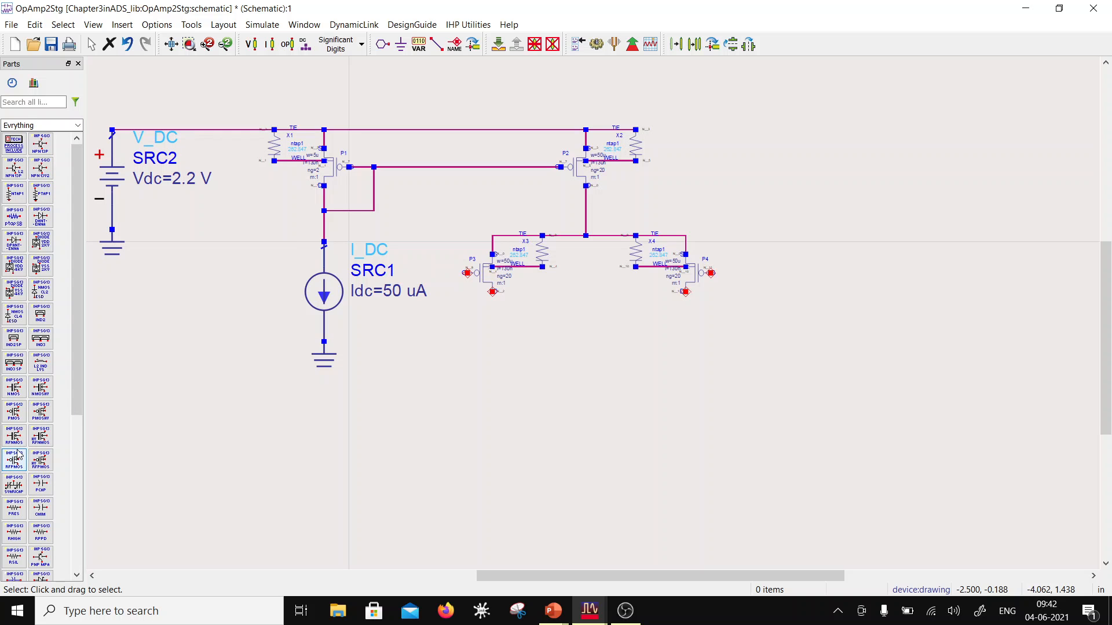
left_click(14, 388)
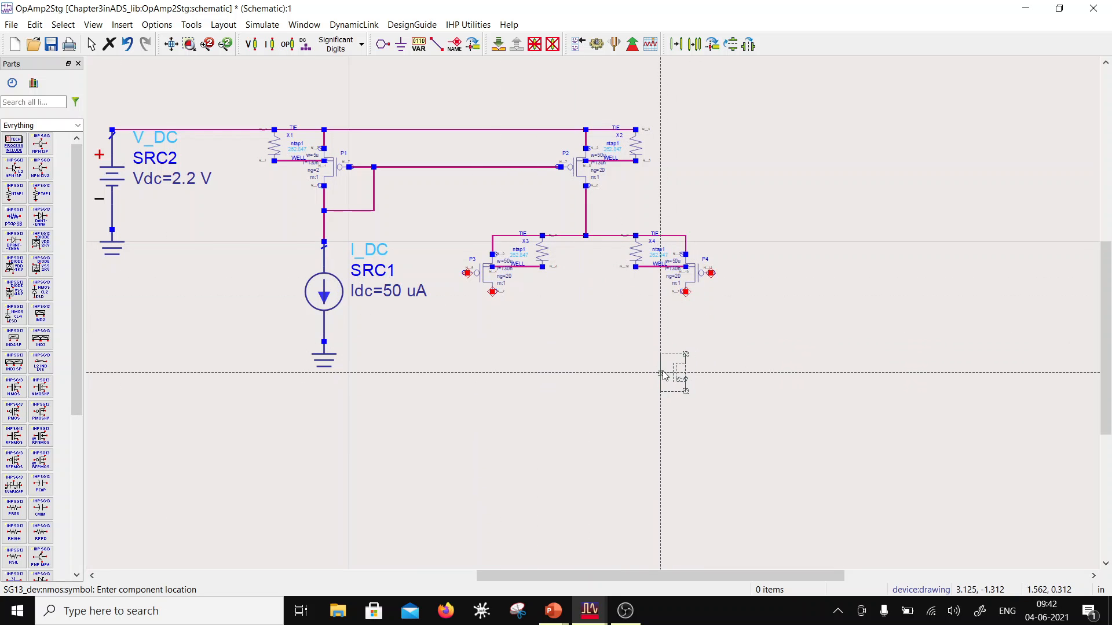
left_click(664, 375)
key("Escape")
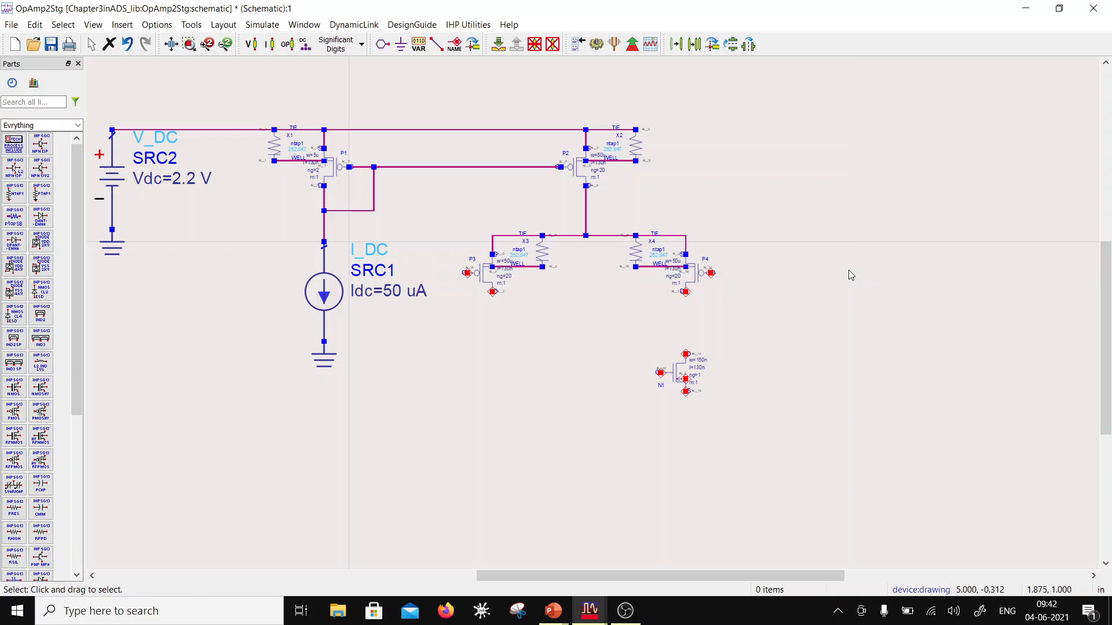
Step: Open the instance parameters of NMOS N1 and enter a width of 10u
double_click(673, 376)
left_click(75, 167)
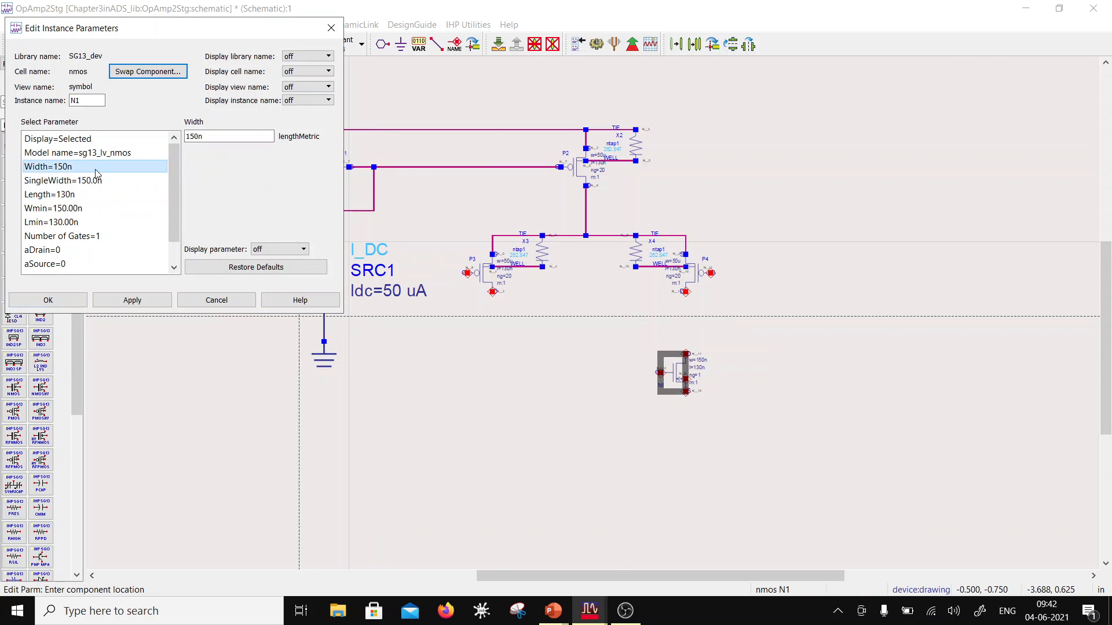
double_click(197, 135)
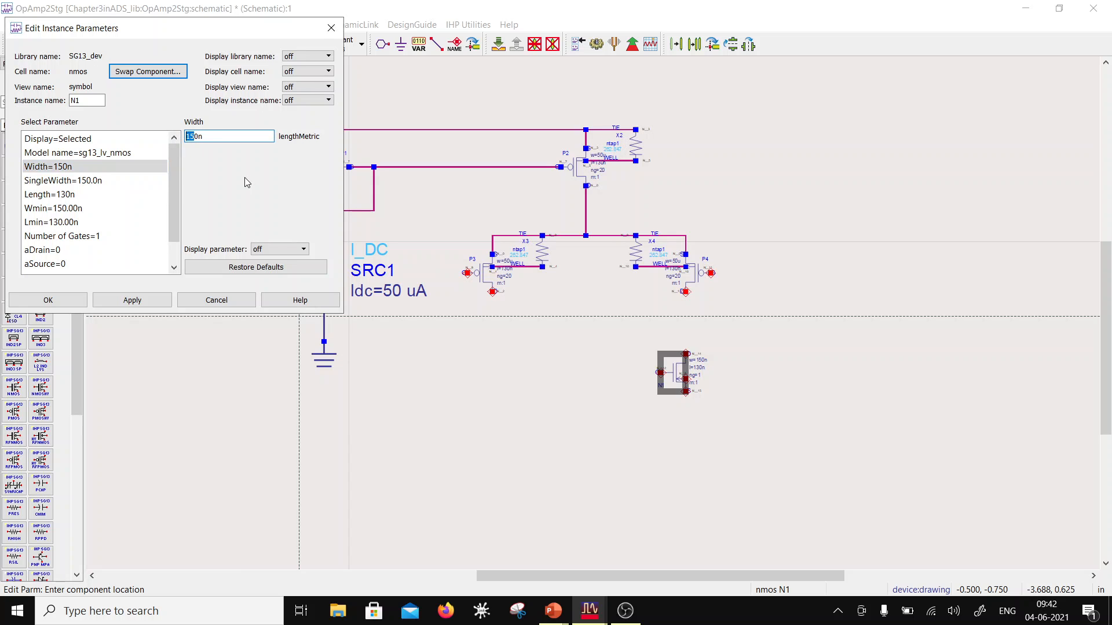
type("1")
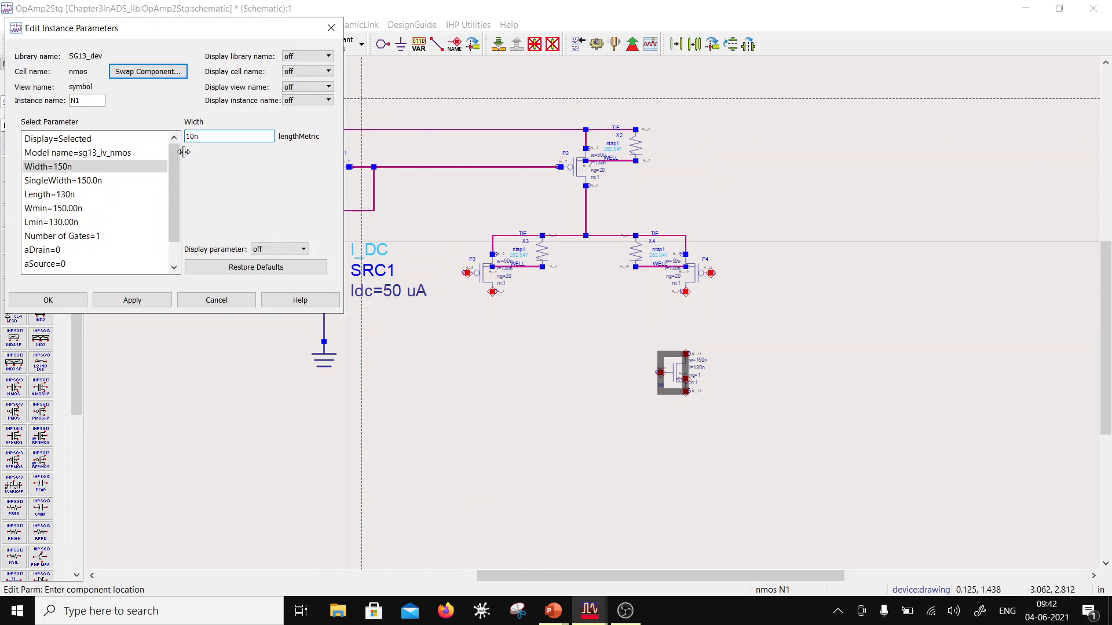
key("BackSpace")
type("u")
Step: Set N1's number of gates to 10
left_click(93, 180)
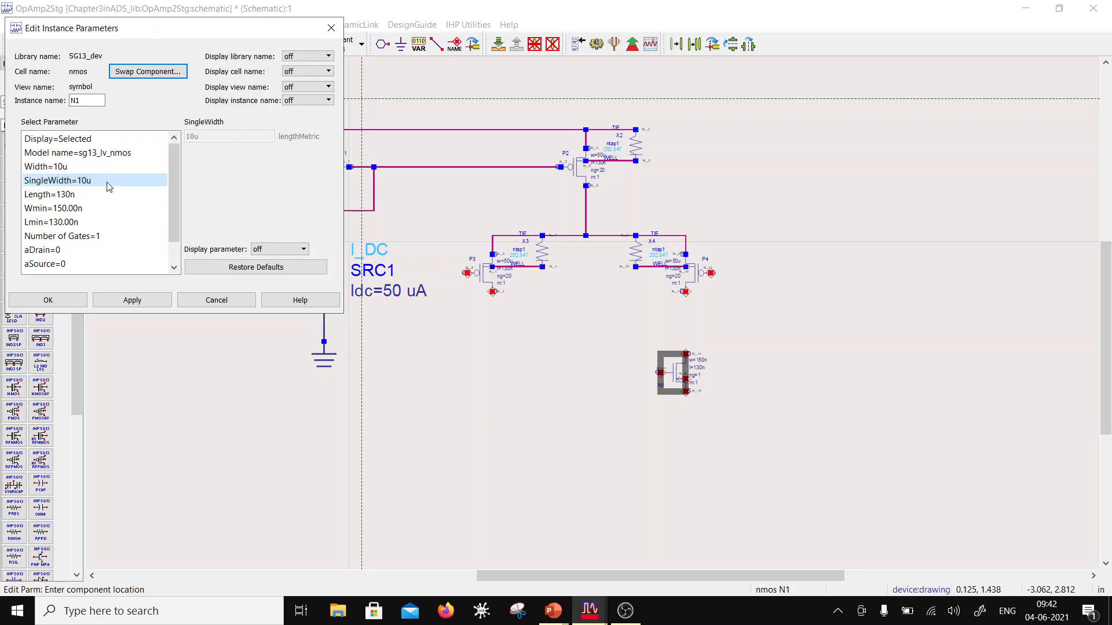
left_click(93, 194)
left_click(92, 202)
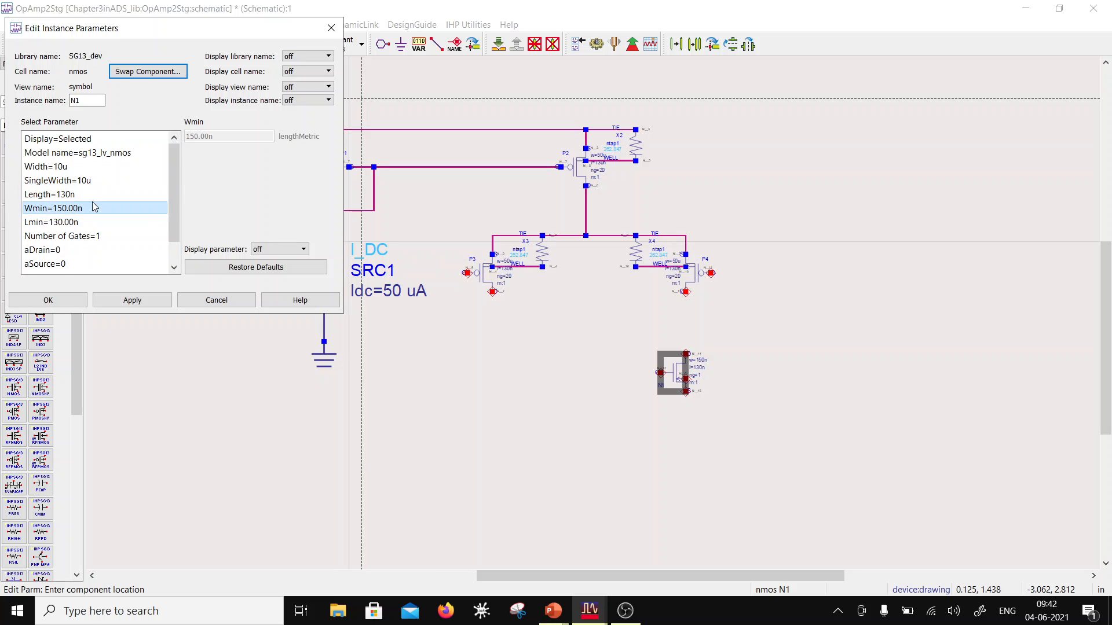
left_click(93, 236)
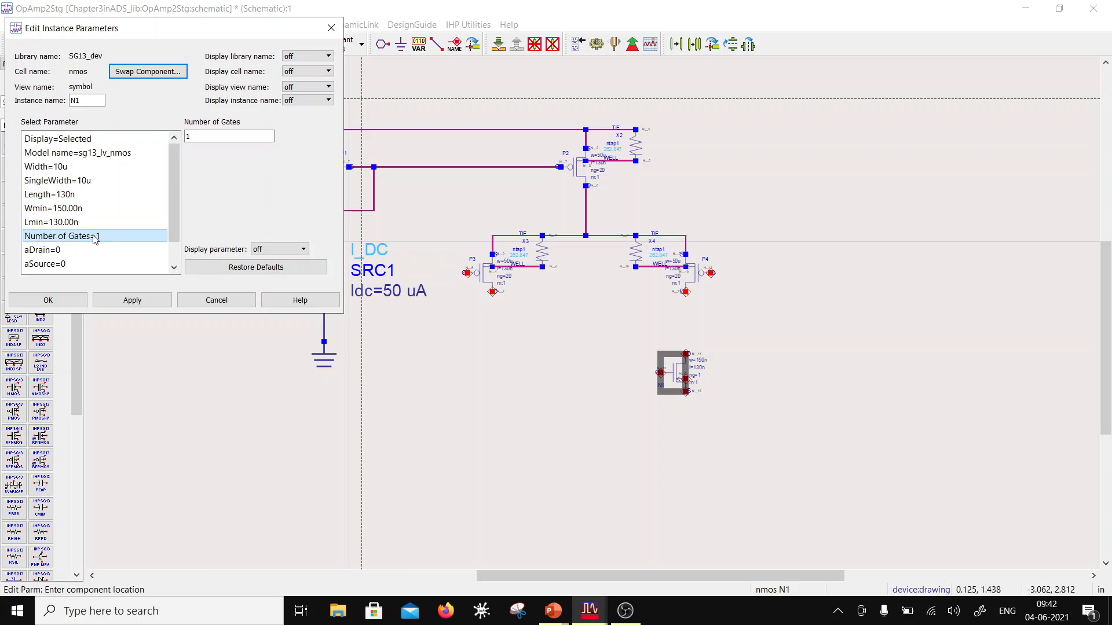
left_click(219, 134)
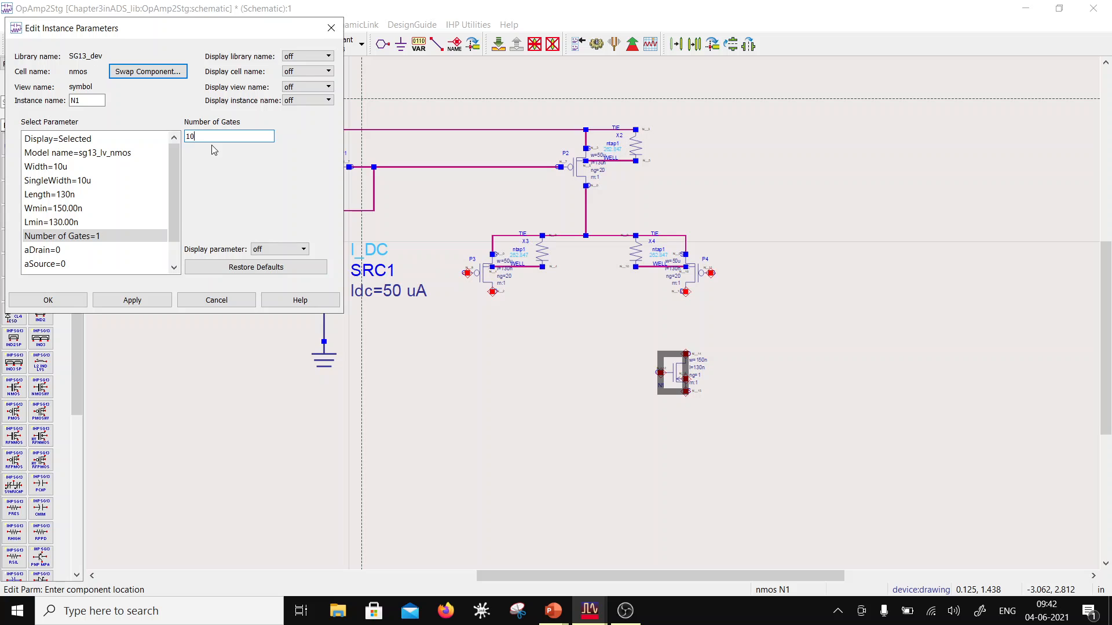
type("0")
Step: Set N1's width to 25u and accept the instance parameters
left_click(97, 196)
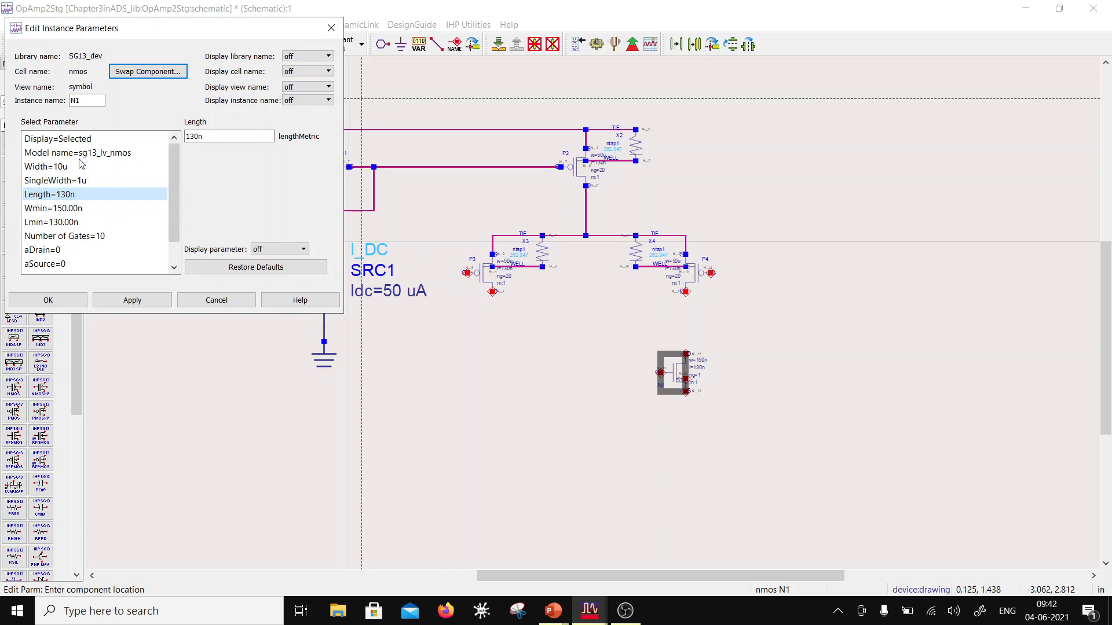
left_click(93, 167)
left_click_drag(192, 137, 187, 137)
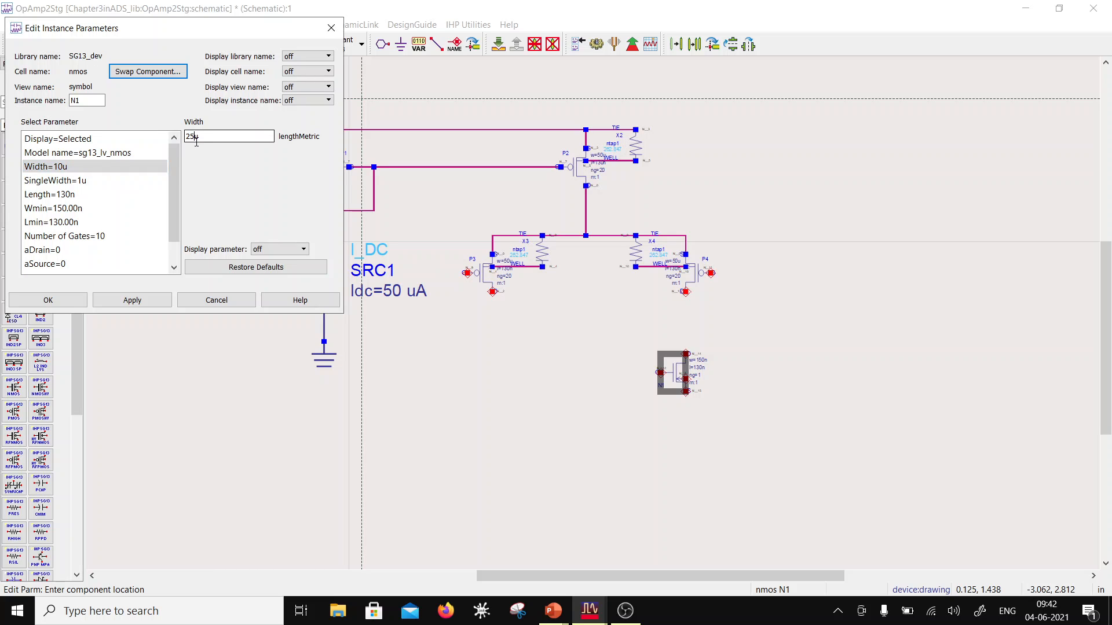
type("25")
key("Return")
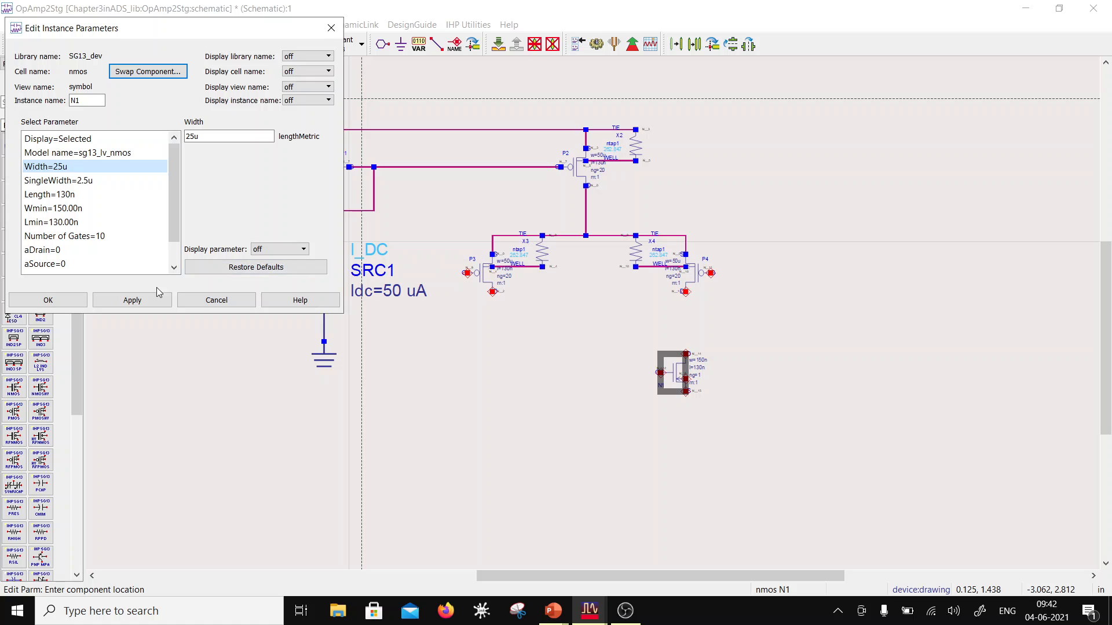
left_click(81, 304)
Step: Make a reference-point copy of N1, mirror it horizontally and place it below P3 at N1's height
scroll(651, 349, "up", 2)
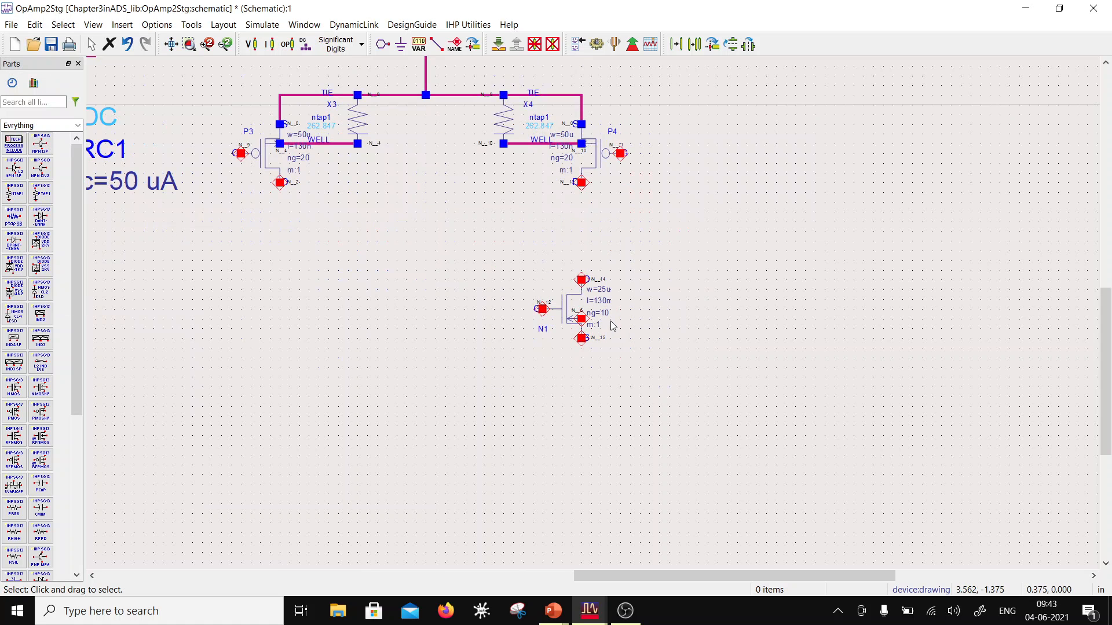
left_click(570, 318)
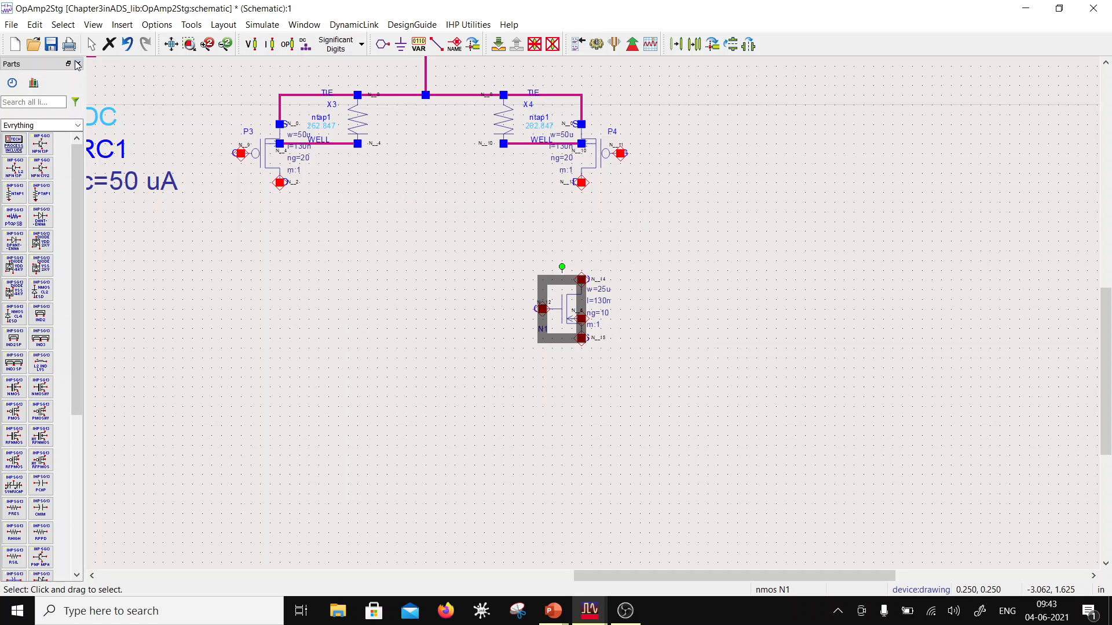
left_click(694, 44)
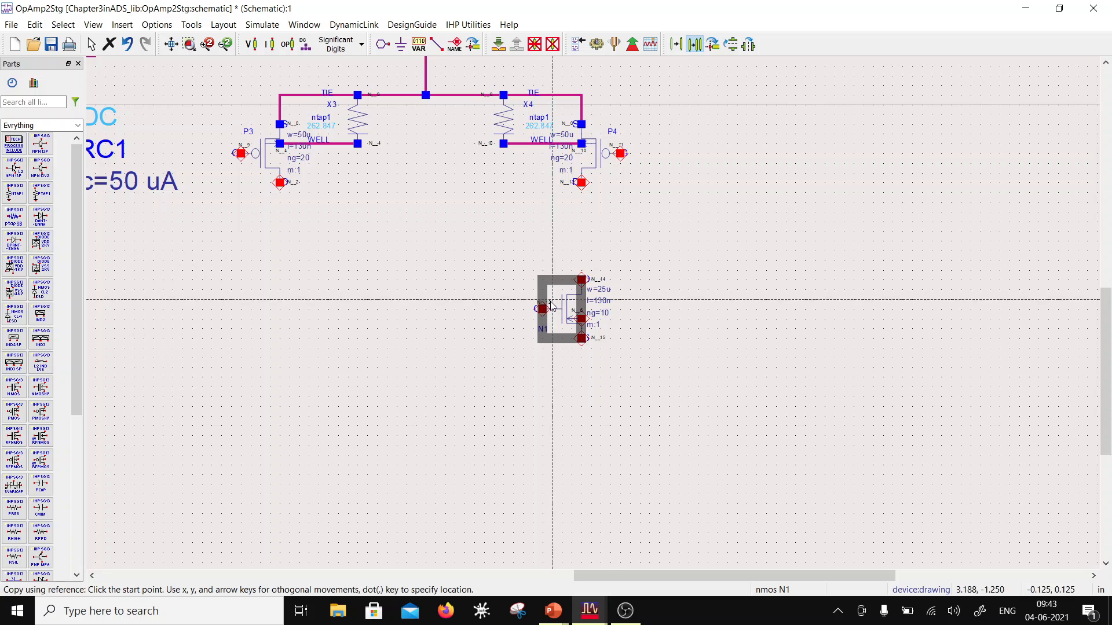
left_click(544, 310)
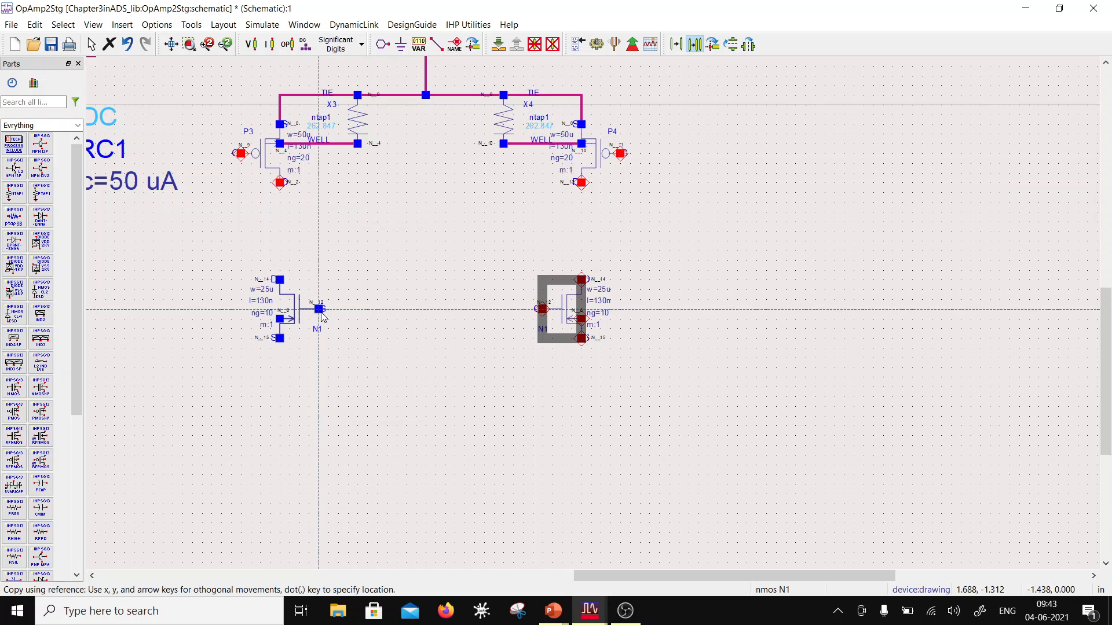
left_click(322, 316)
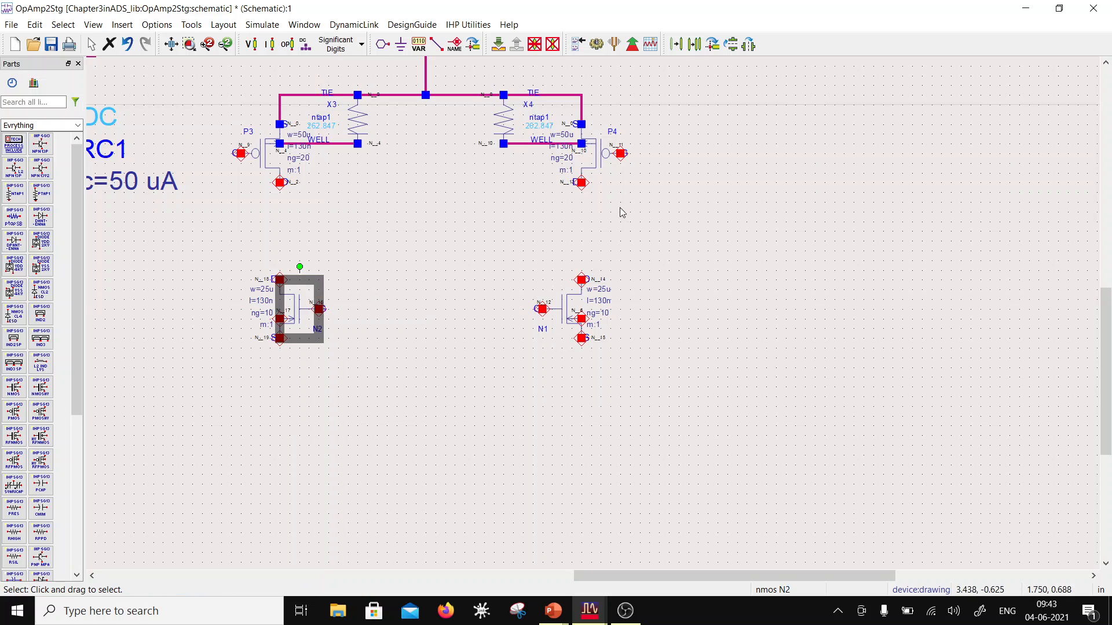
left_click(542, 355)
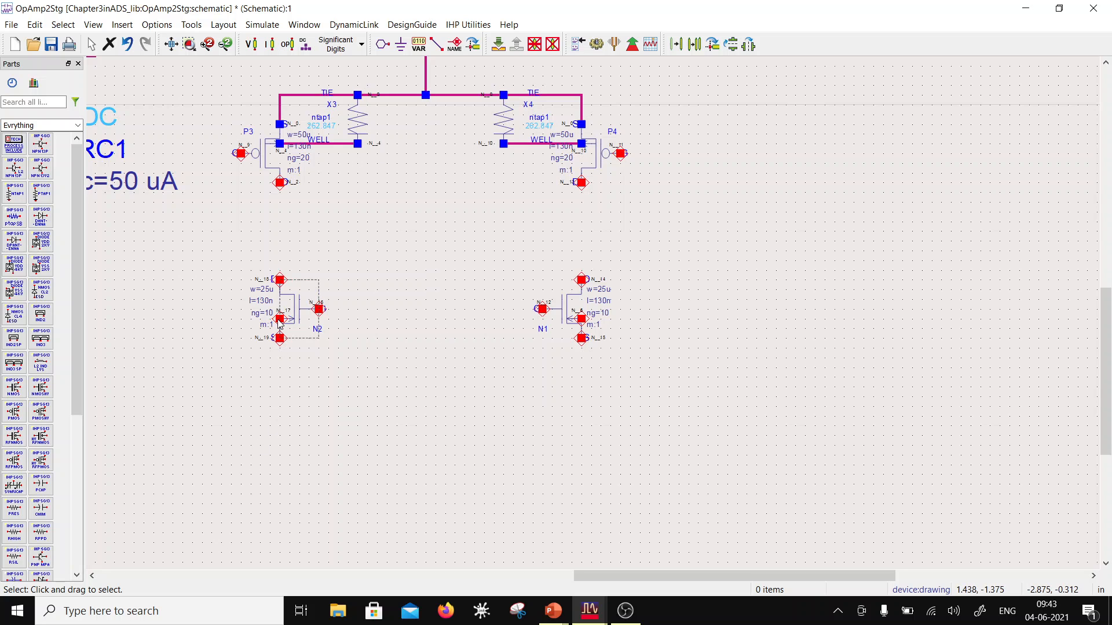
Step: Wire N2's drain to P3's drain and N1's drain to P4's drain
left_click(436, 44)
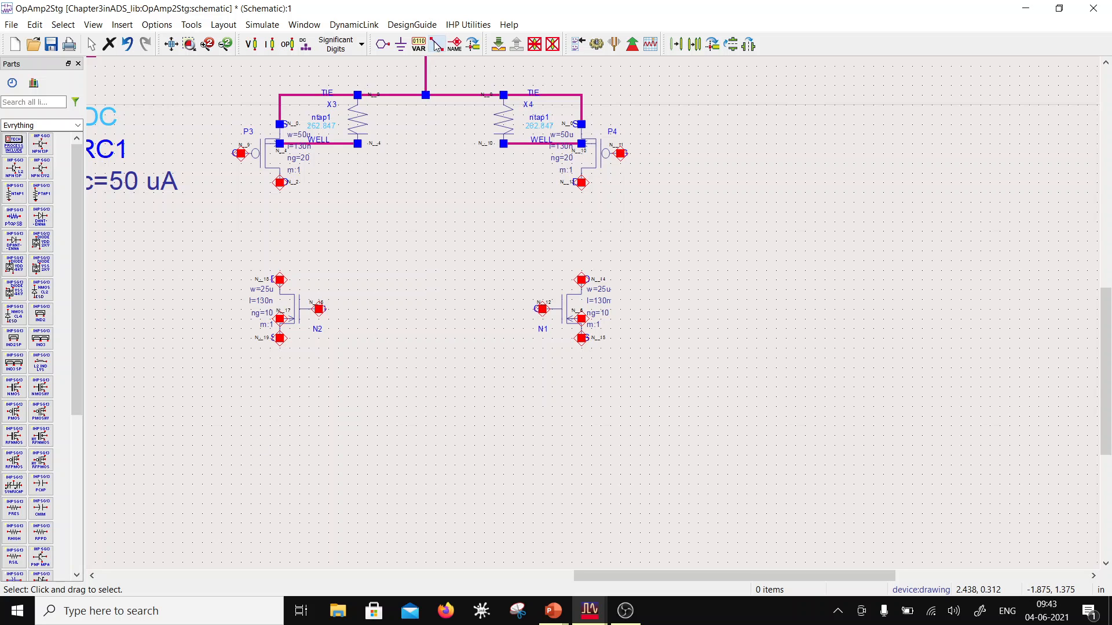
left_click(280, 280)
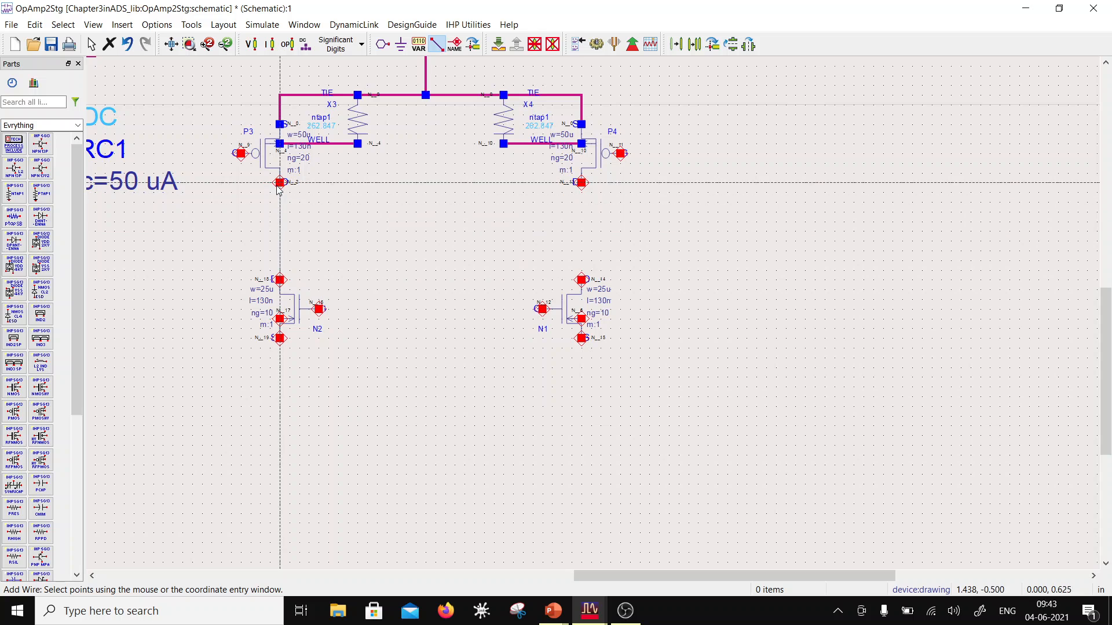
left_click(280, 183)
left_click(582, 280)
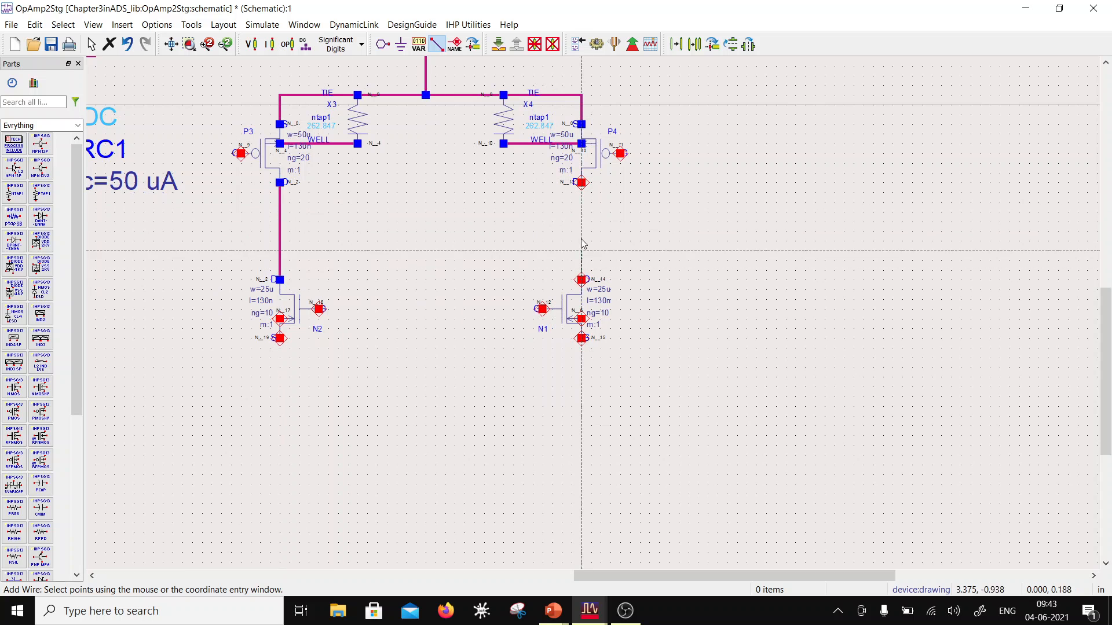
left_click(581, 182)
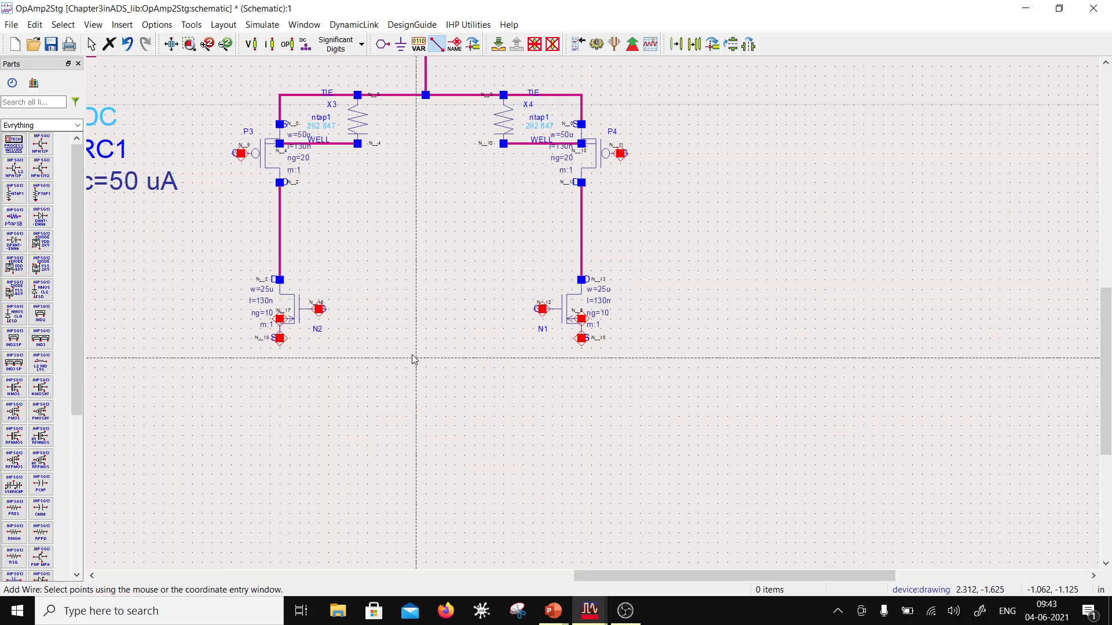
key("Escape")
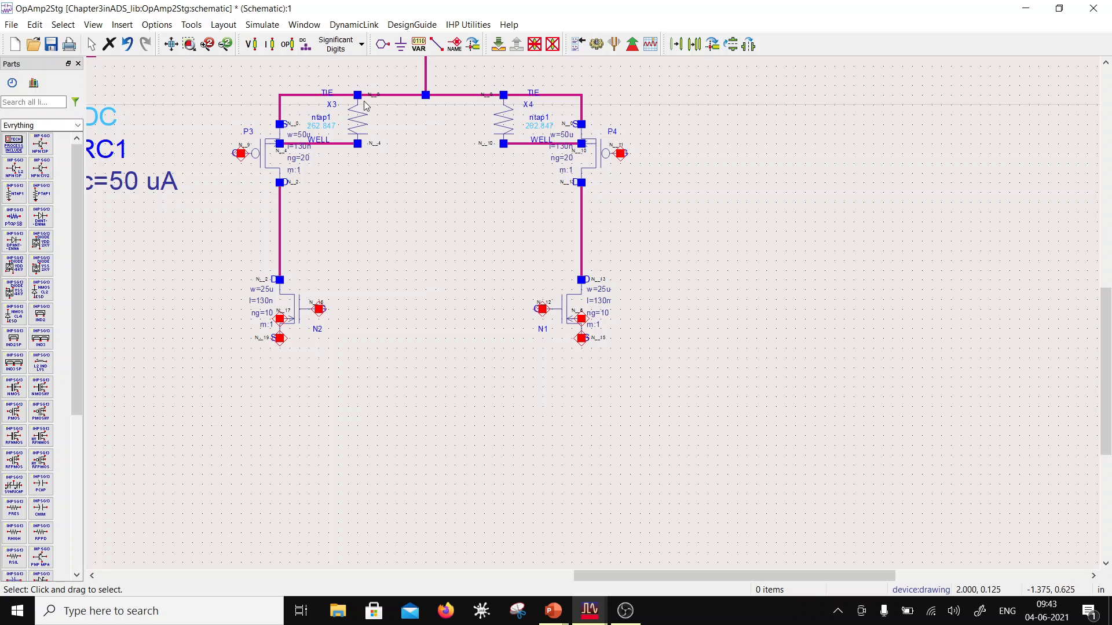
Step: Wire the gates of N2 and N1 together and tie that gate line to N2's drain to form a current mirror
left_click(436, 44)
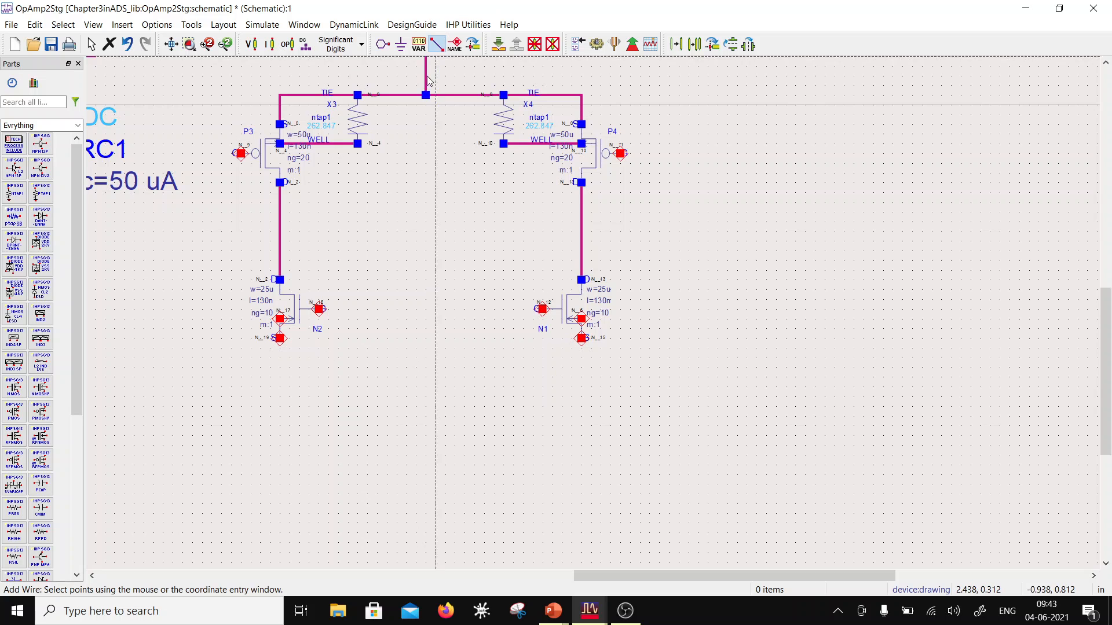
left_click(319, 309)
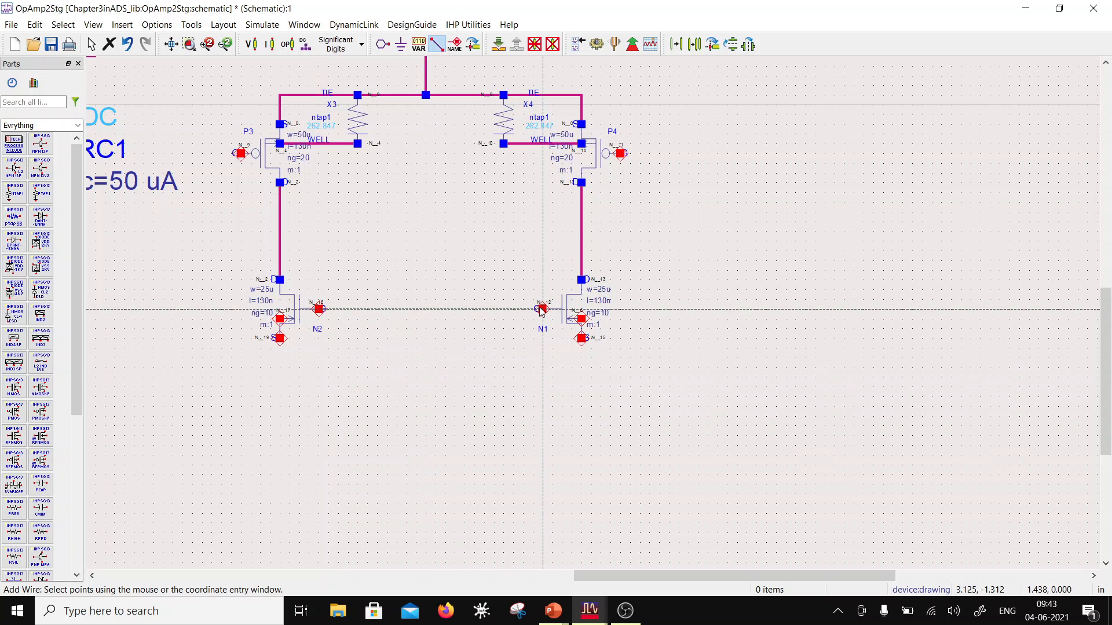
left_click(542, 308)
left_click(279, 251)
left_click(348, 308)
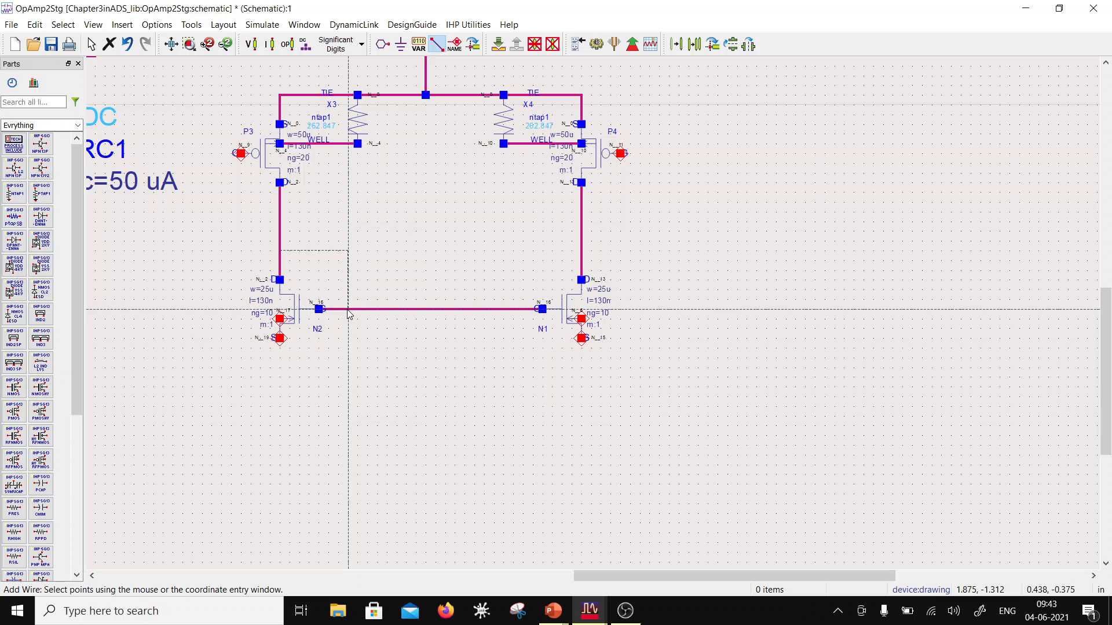
Step: Place ground symbols on the source pins of N2 and N1
left_click(401, 44)
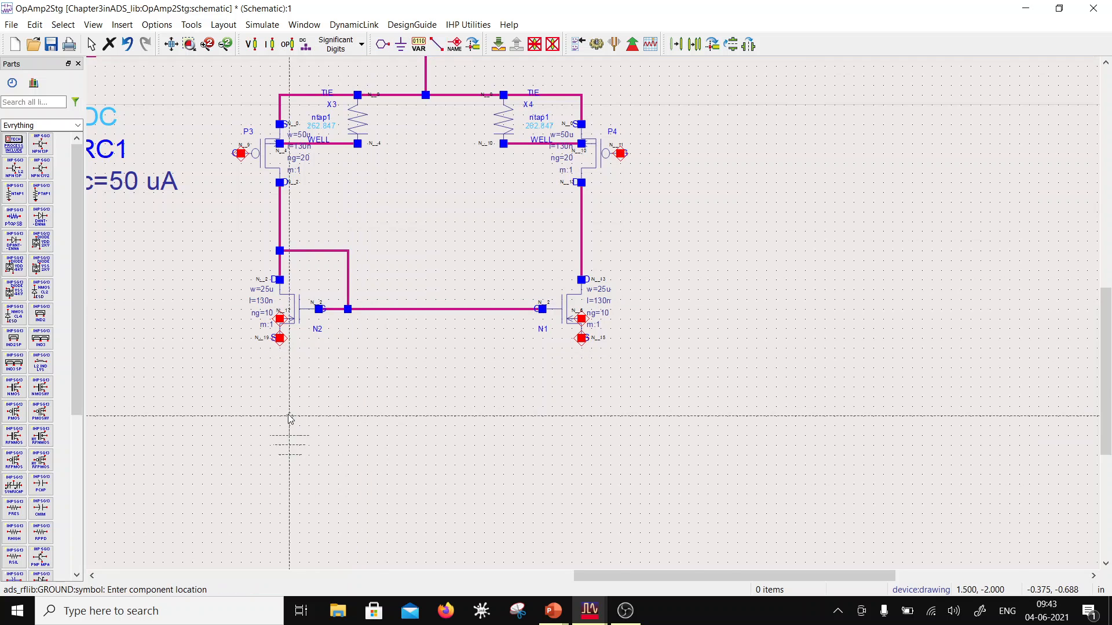
left_click(280, 338)
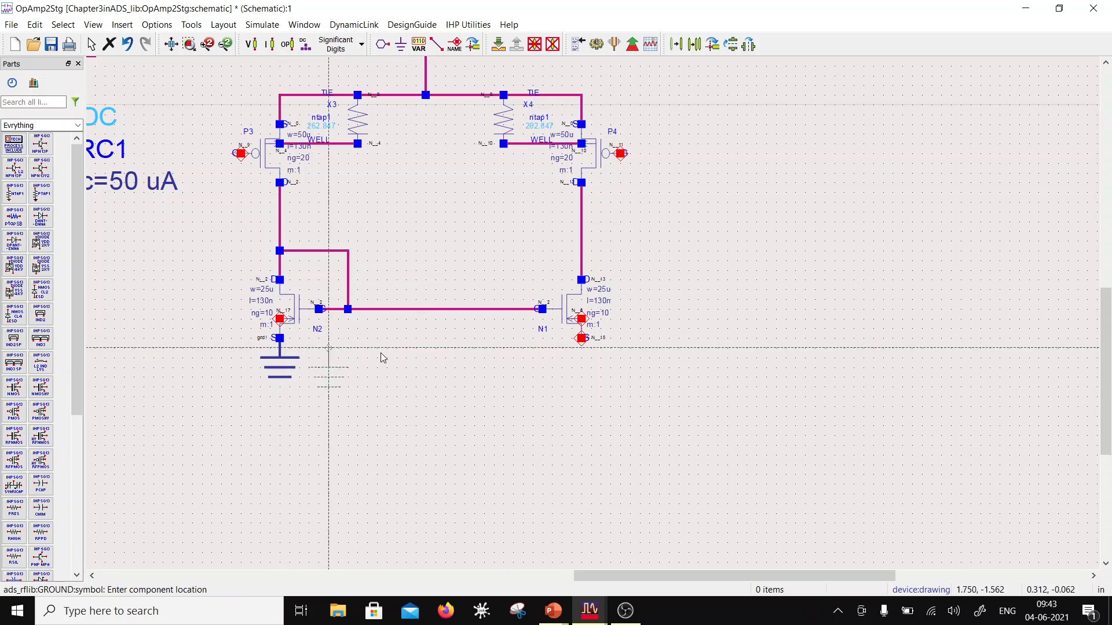
left_click(581, 338)
key("Escape")
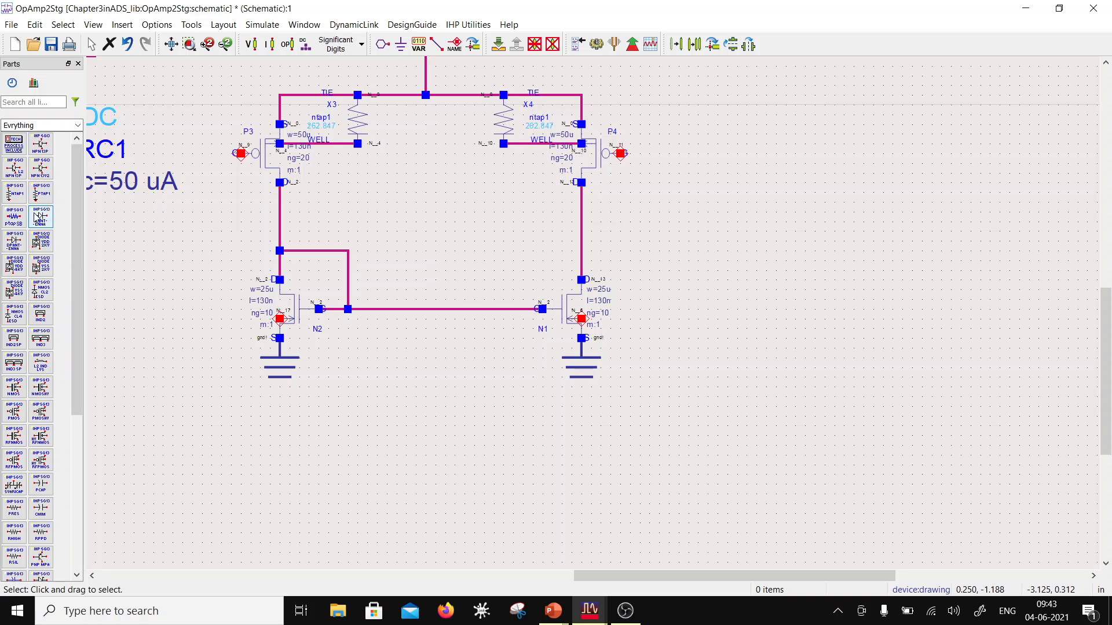
Step: Place a ptap1 substrate tap to the left of N2 and align its upper pin with N2's bulk pin
left_click(40, 193)
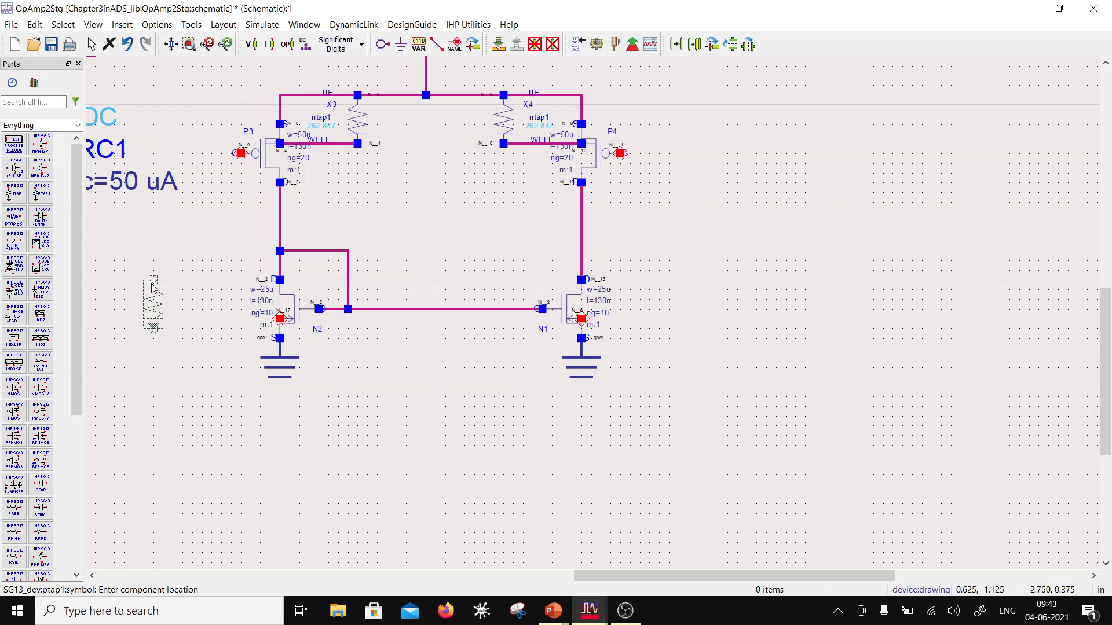
left_click(154, 287)
left_click(282, 186)
key("Escape")
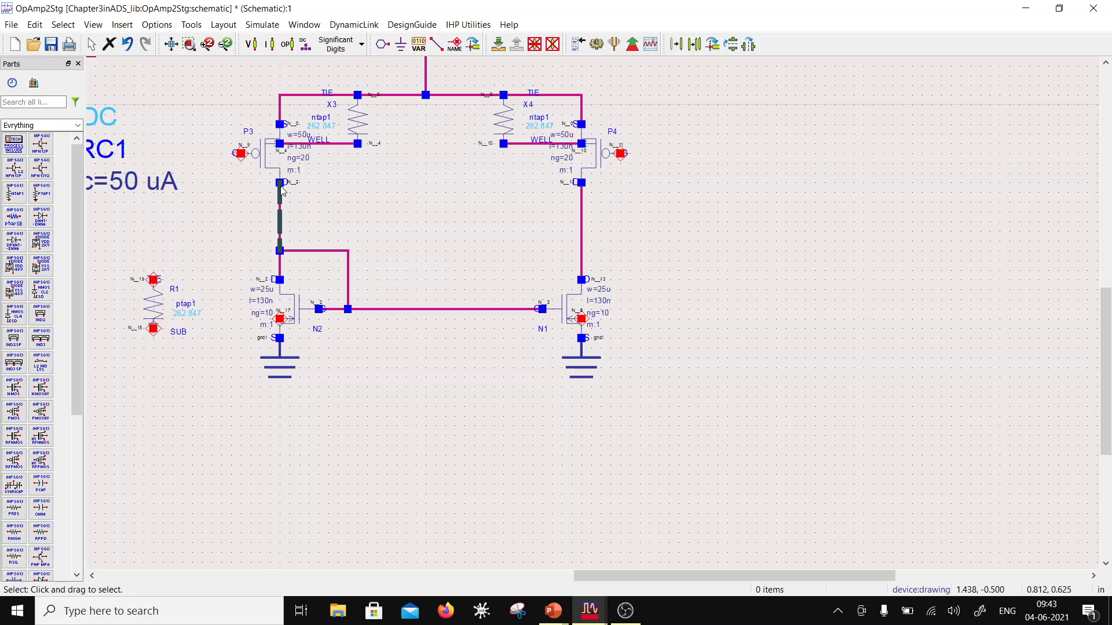
left_click_drag(153, 299, 198, 343)
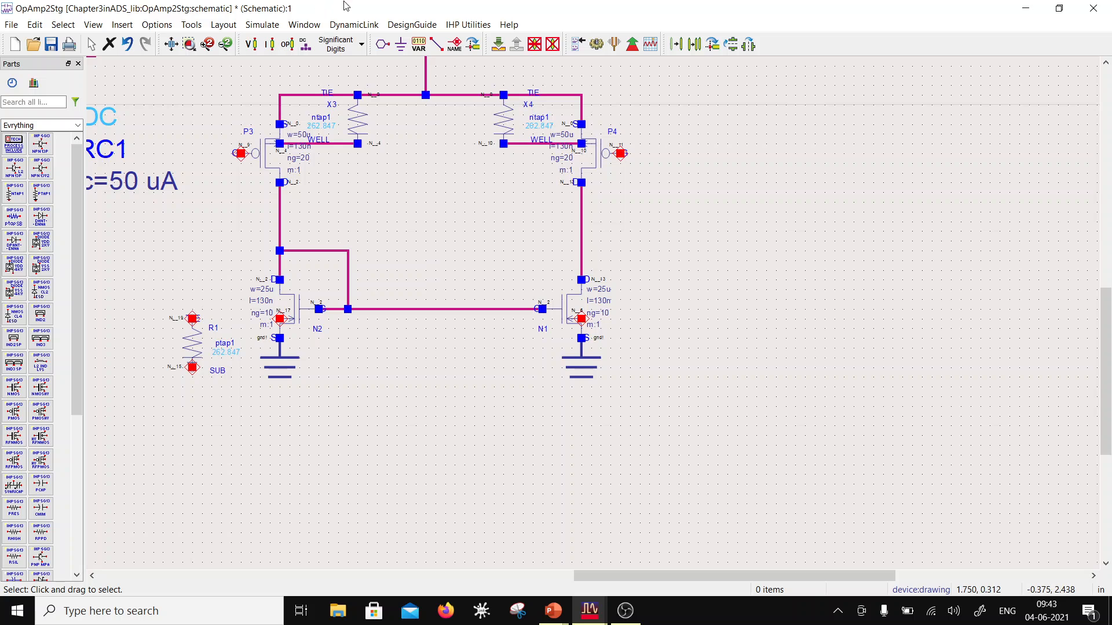
Step: Wire N2's bulk pin to the upper pin of the ptap1 beside it
left_click(443, 50)
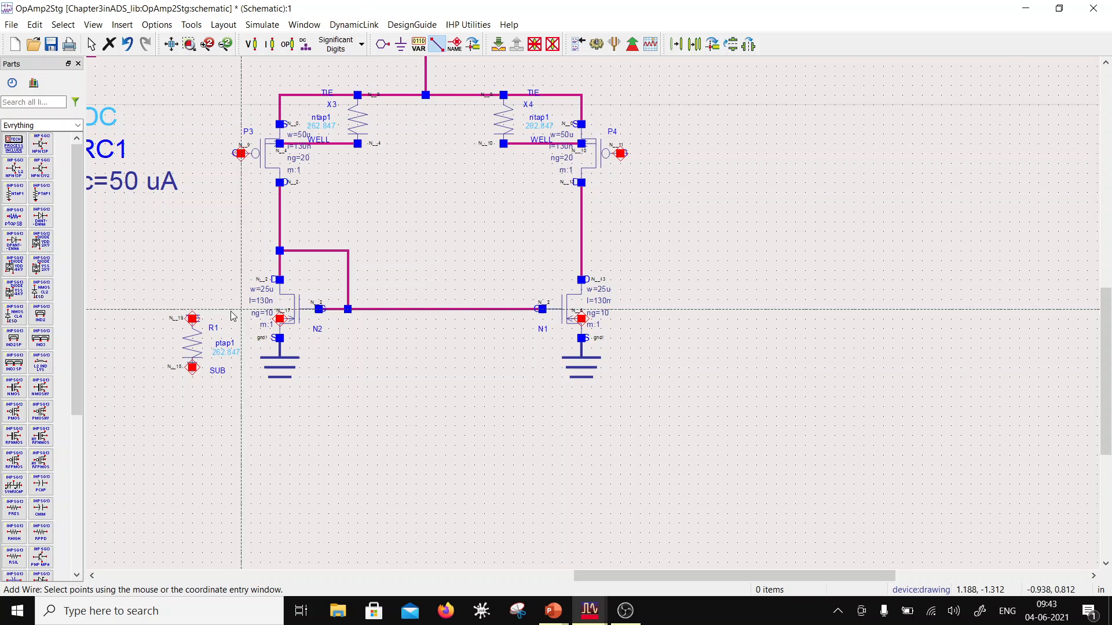
left_click(280, 318)
left_click(192, 319)
key("Escape")
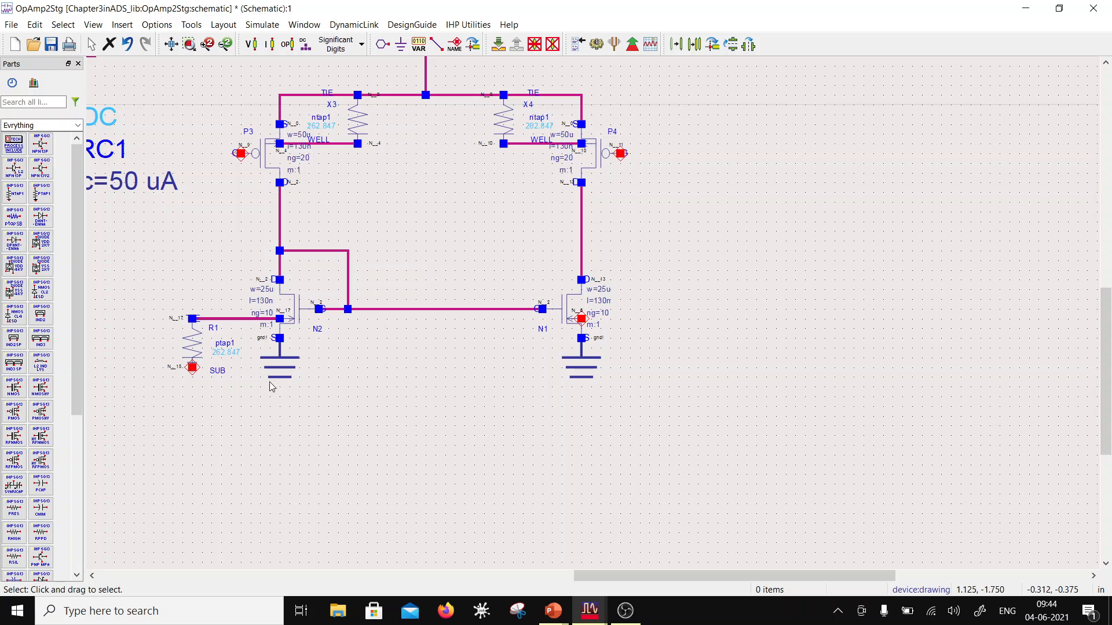
Step: Place a second ptap1 to the right of N1 and wire its upper pin to N1's bulk pin
scroll(531, 329, "down", 1)
scroll(599, 322, "up", 2)
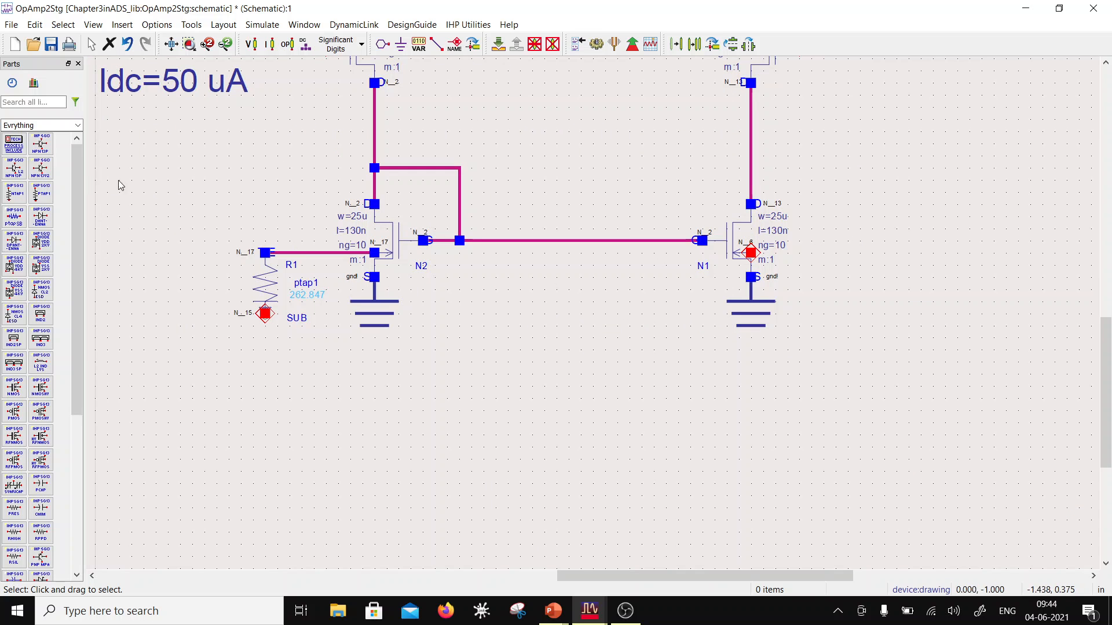
left_click(41, 196)
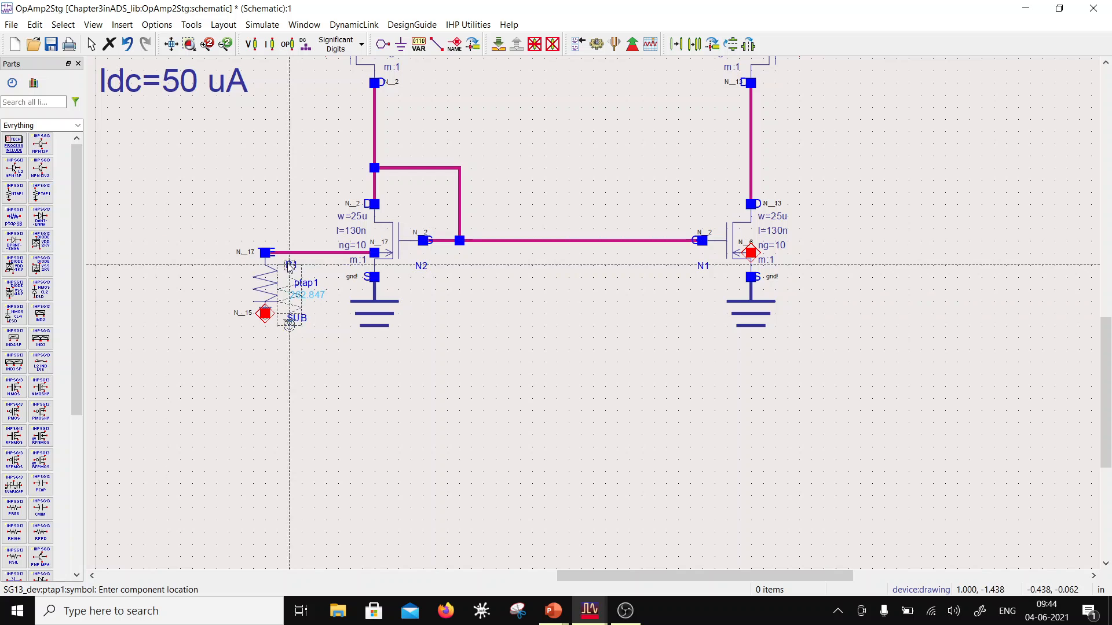
left_click(827, 253)
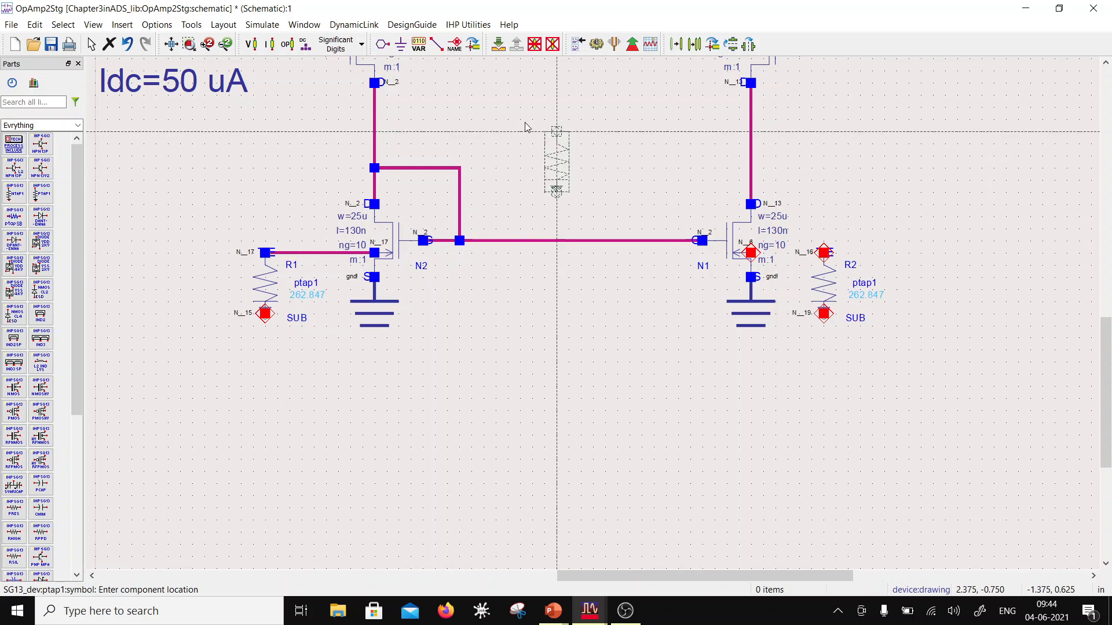
left_click(436, 44)
left_click(824, 253)
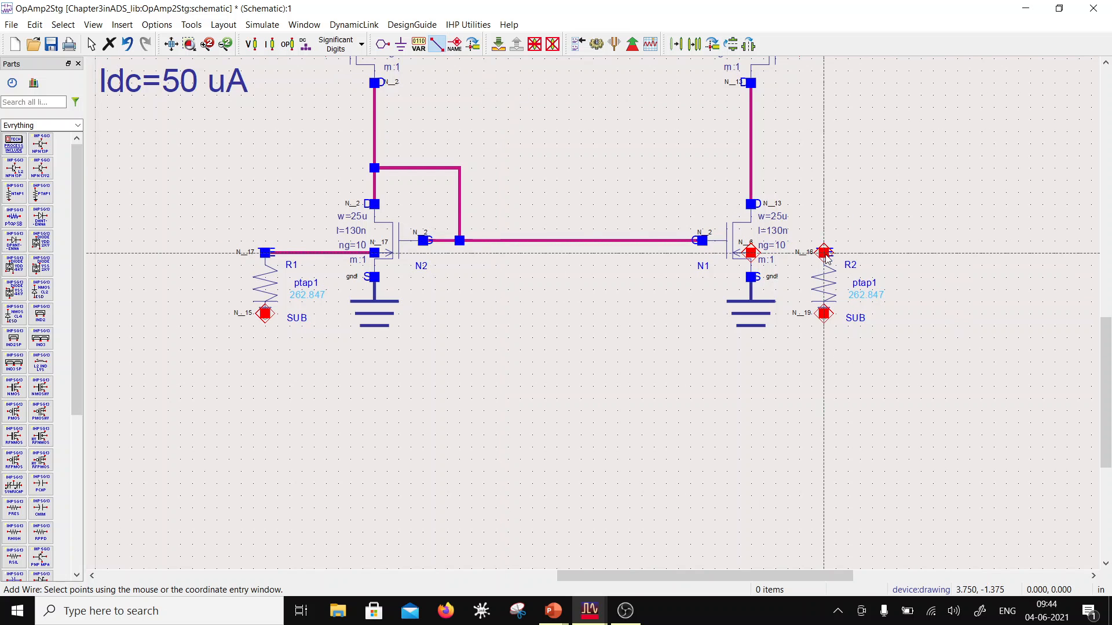
left_click(751, 252)
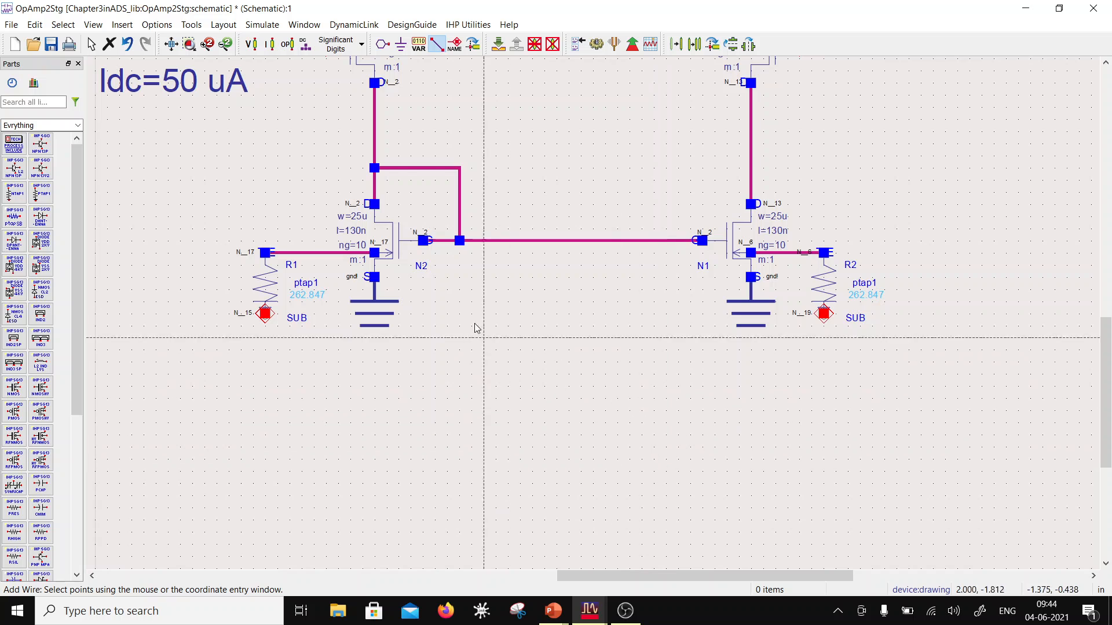
Step: Add the wire label "sub!" to the SUB pins of both ptap1 taps, R1 and R2
left_click(456, 45)
left_click(662, 345)
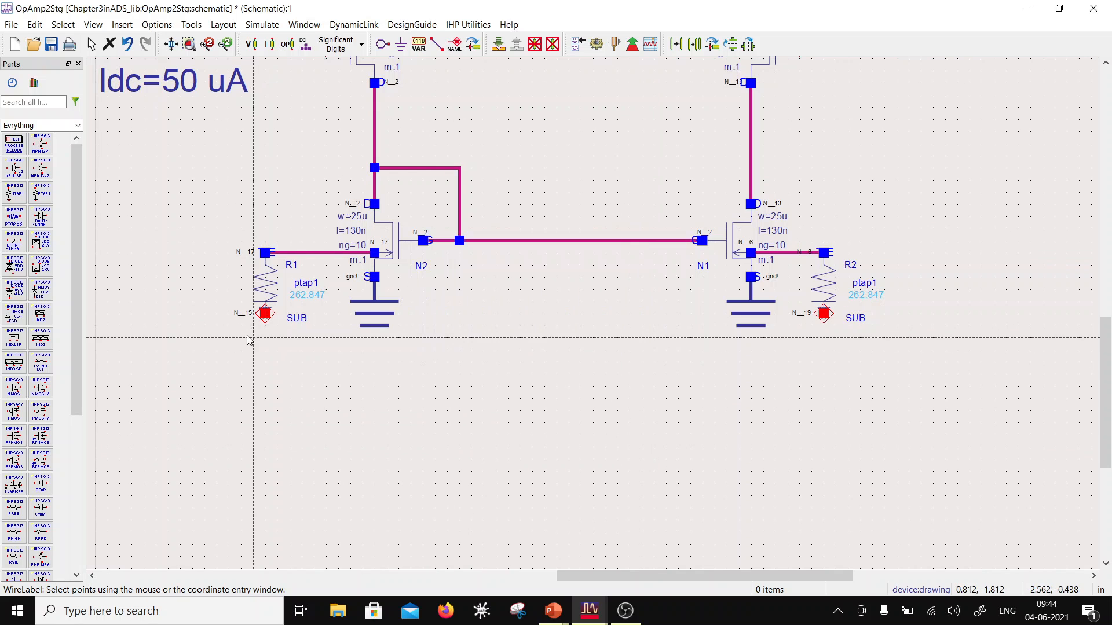
left_click(265, 318)
type("S")
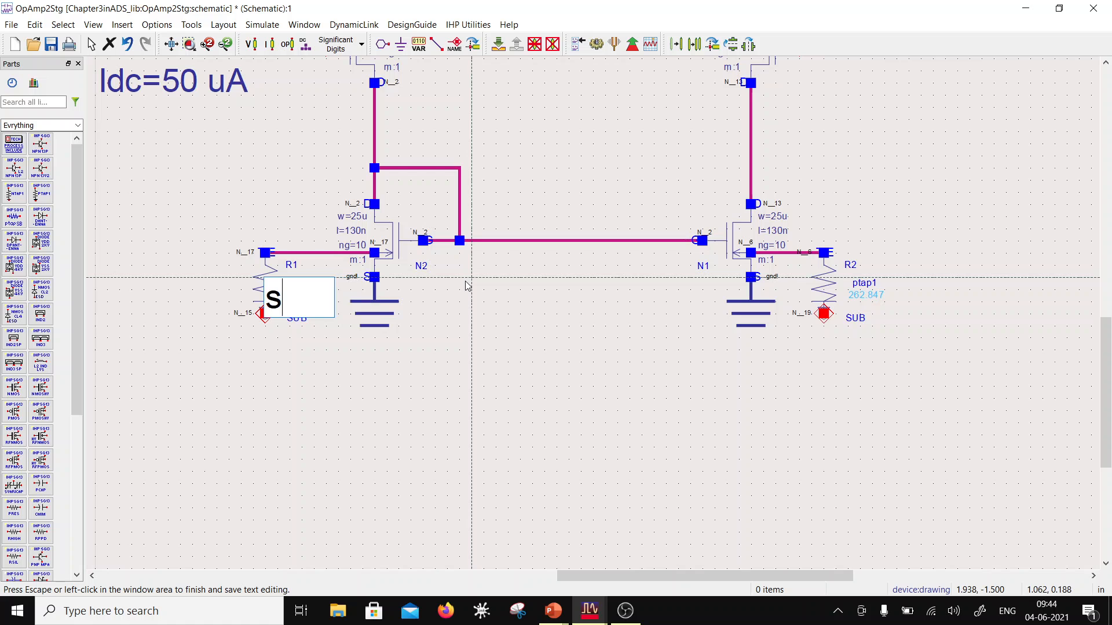
type("ub!")
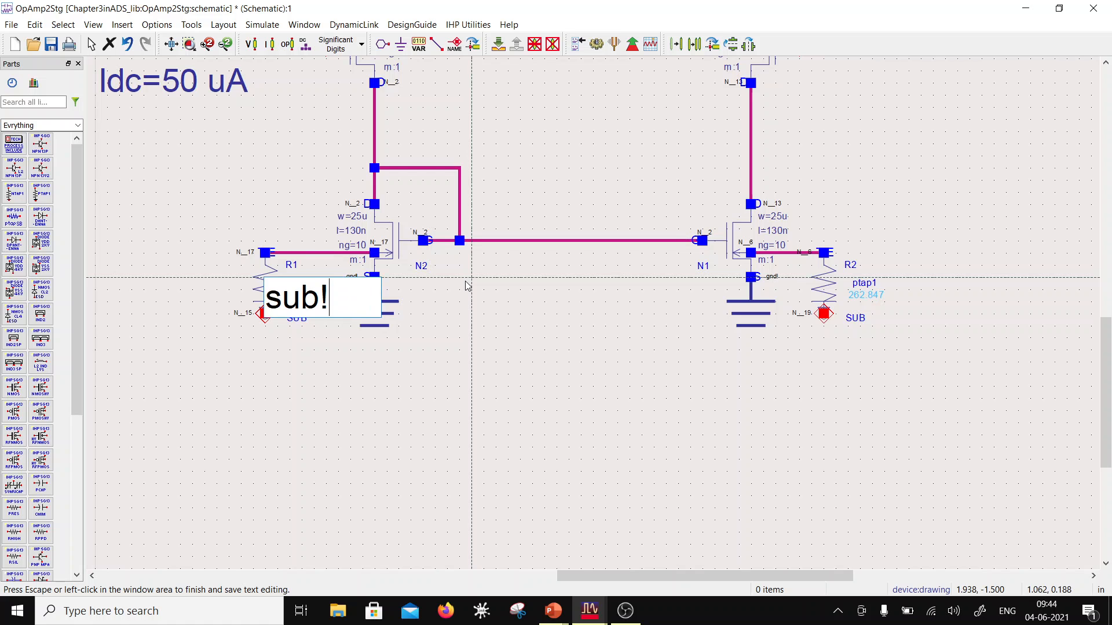
left_click(480, 389)
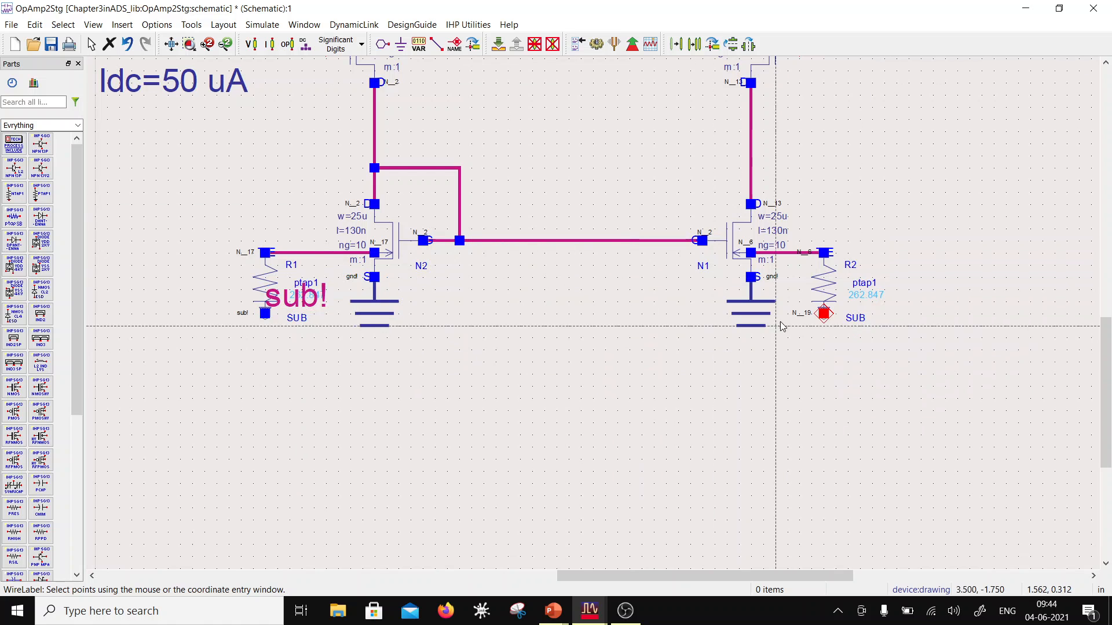
left_click(829, 389)
left_click(846, 388)
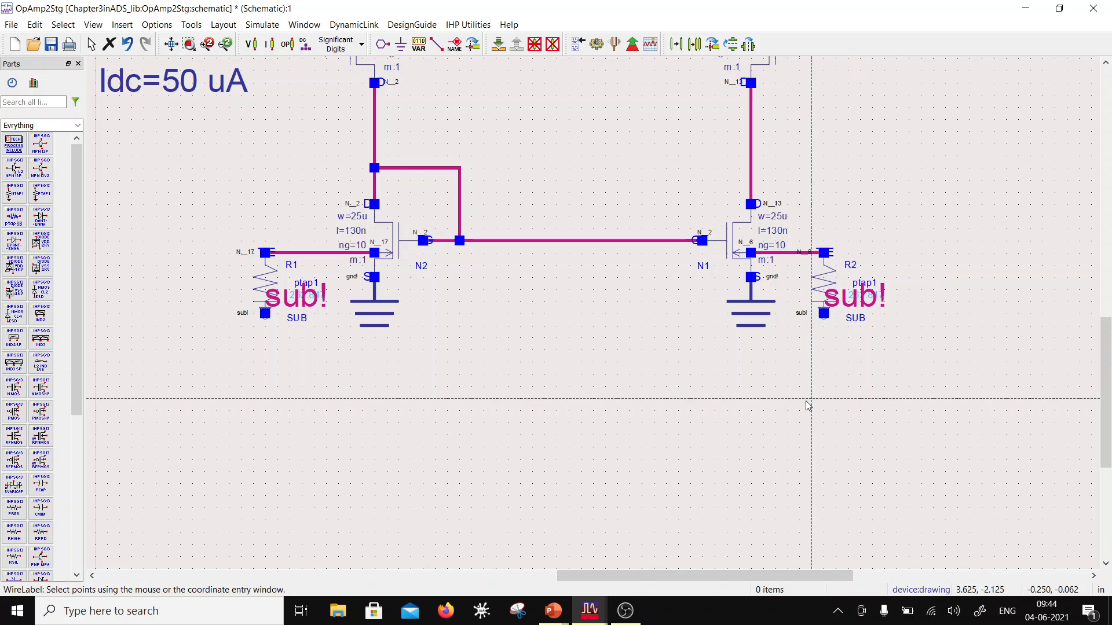
key("Escape")
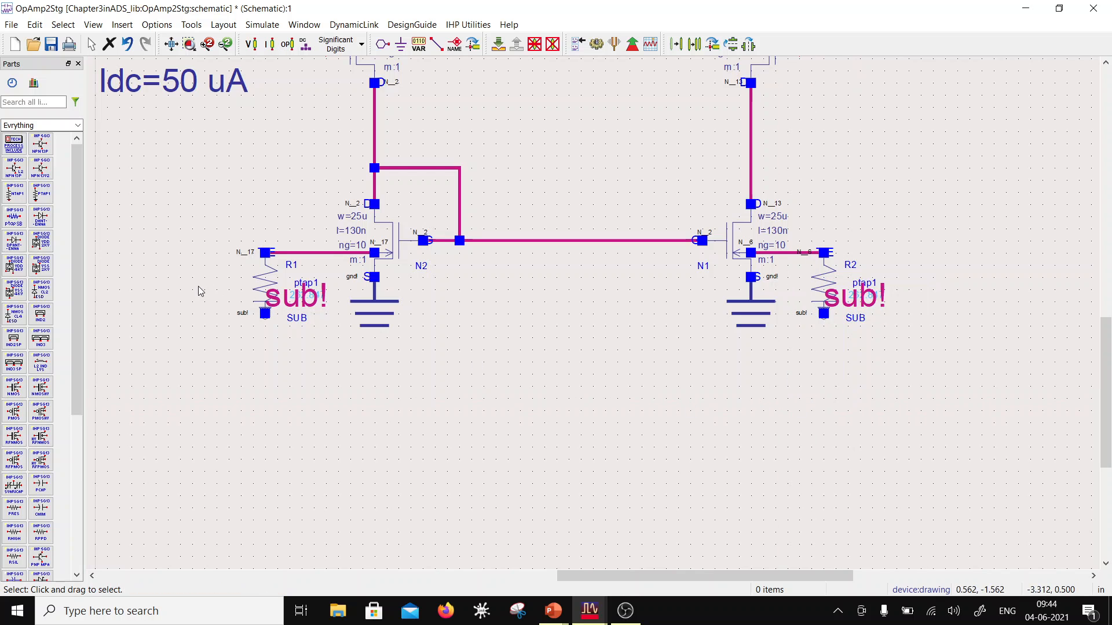
Step: Move the two "sub!" labels below R1 and R2 so they clear the component text
left_click_drag(301, 300, 229, 340)
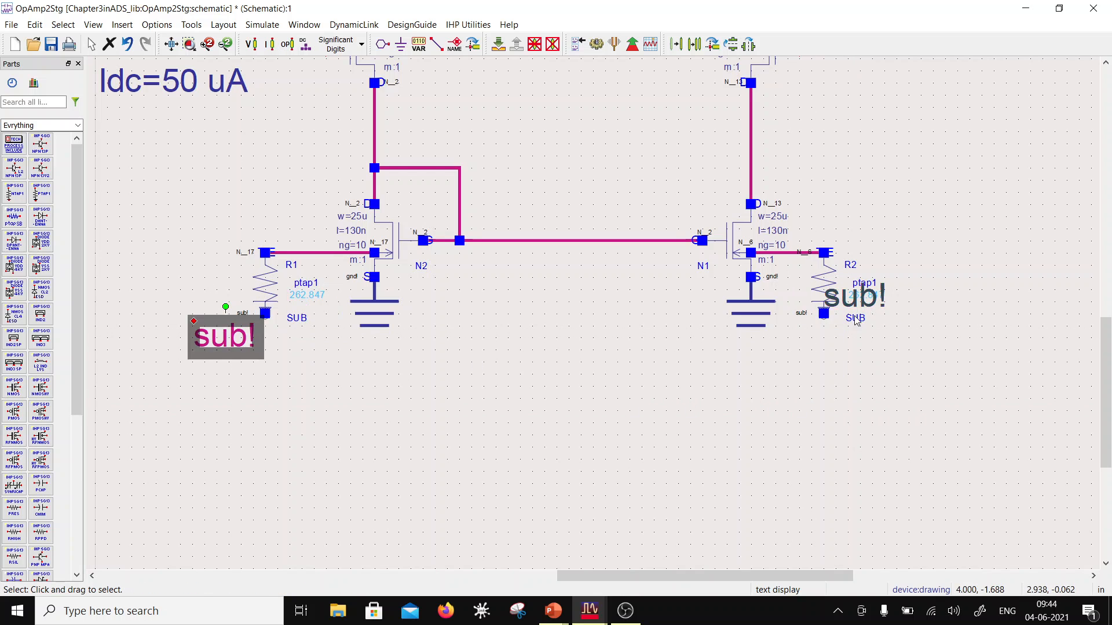
left_click_drag(856, 321, 863, 360)
left_click(631, 439)
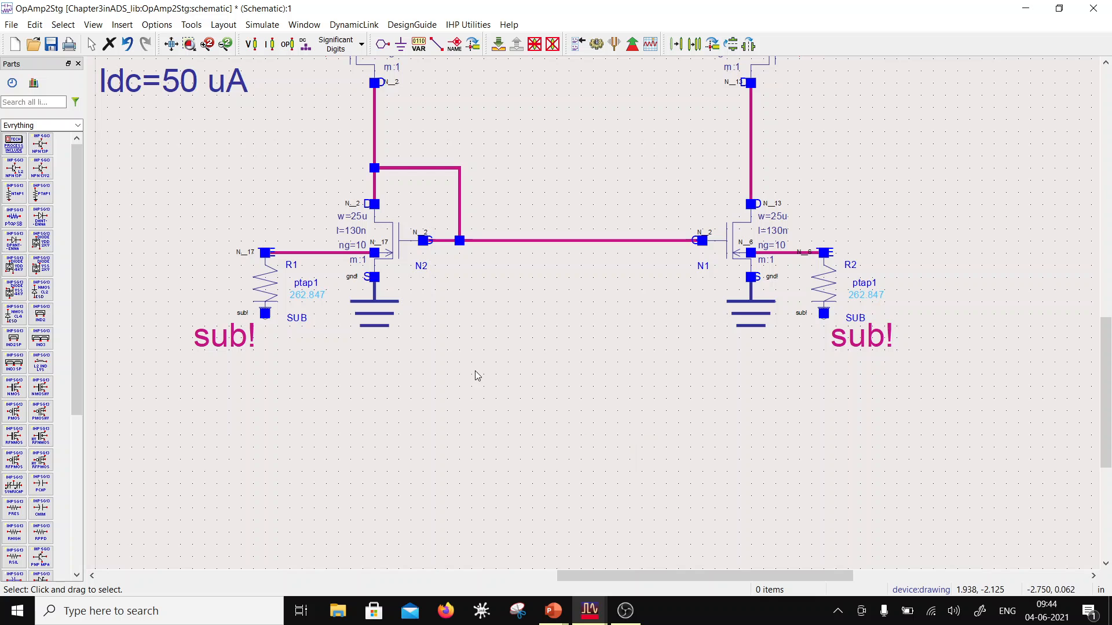
Step: Place a ptapSB component in the empty area to the right of P2 for a closer look at its symbol
scroll(868, 283, "down", 3)
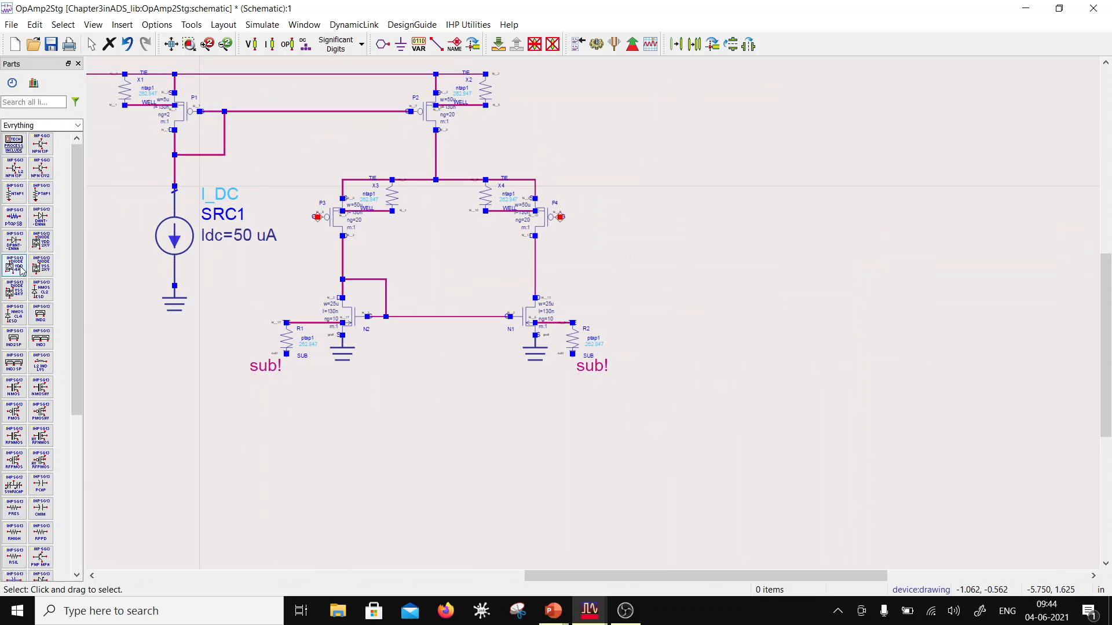
left_click(14, 217)
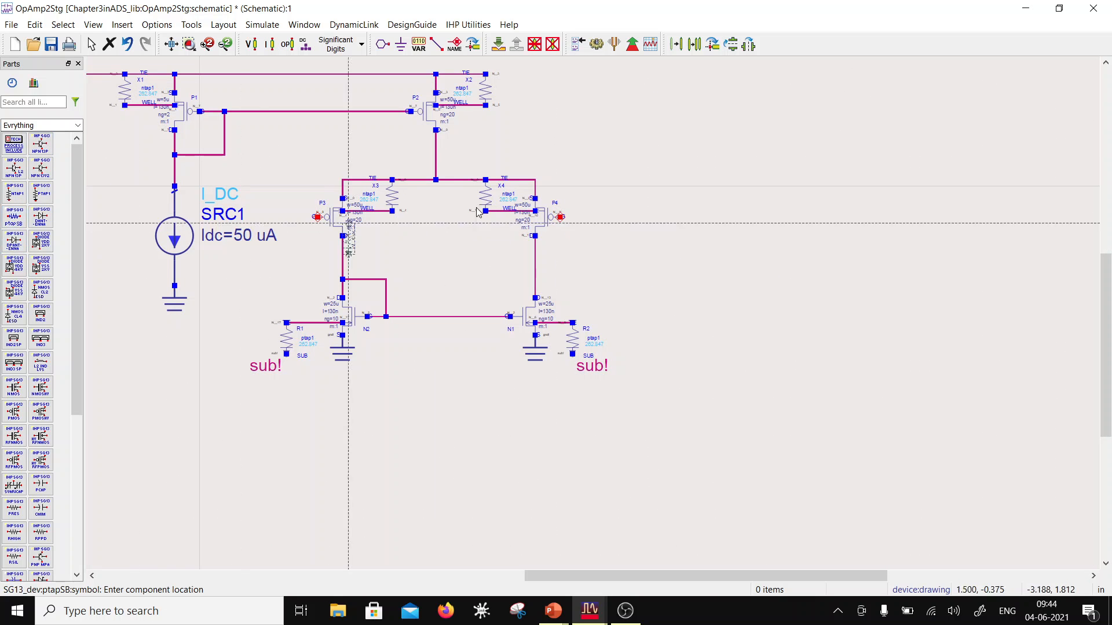
left_click(666, 92)
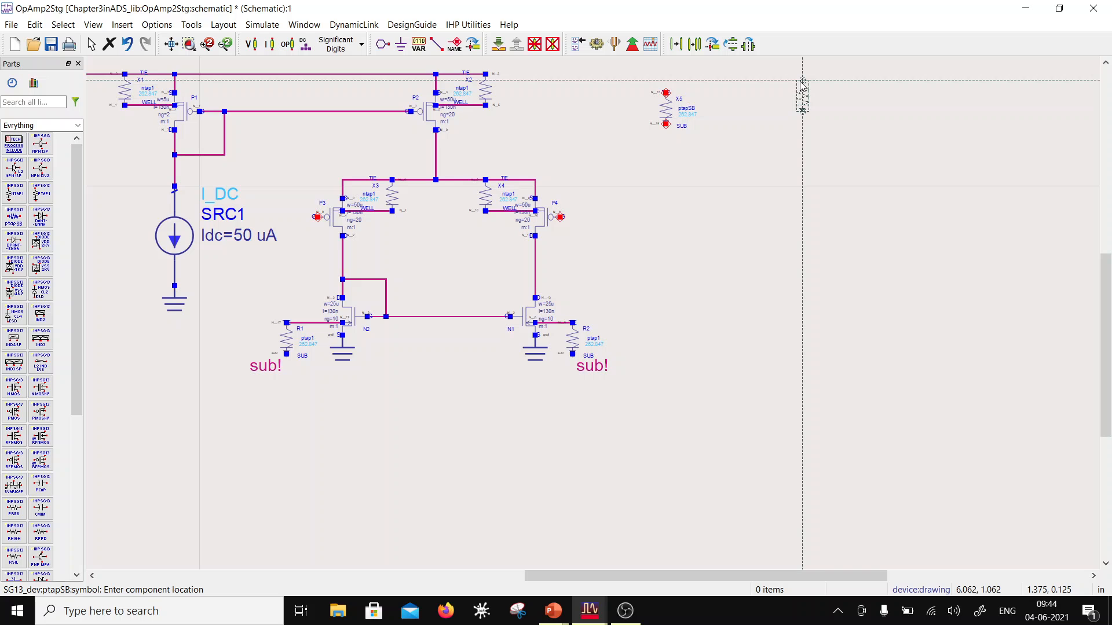
key("Escape")
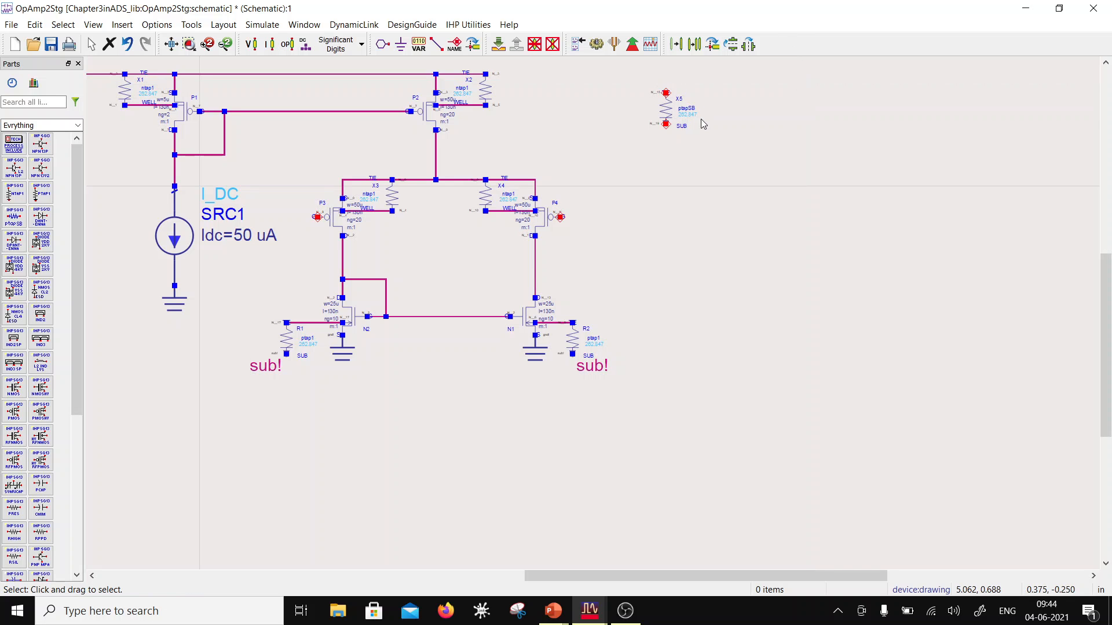
scroll(679, 119, "up", 2)
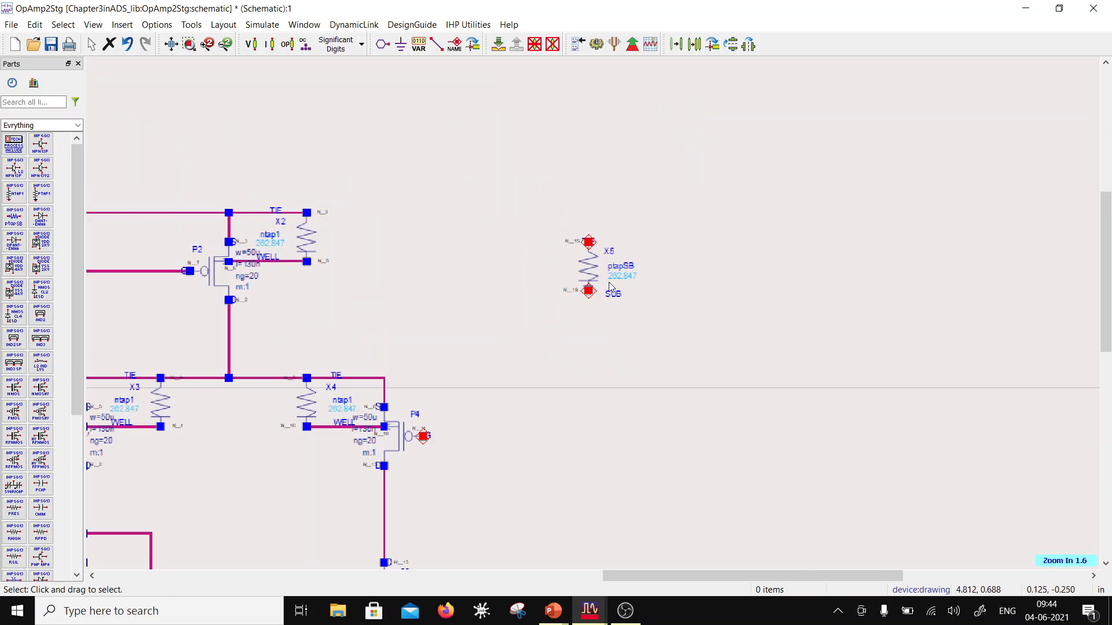
scroll(594, 316, "up", 4)
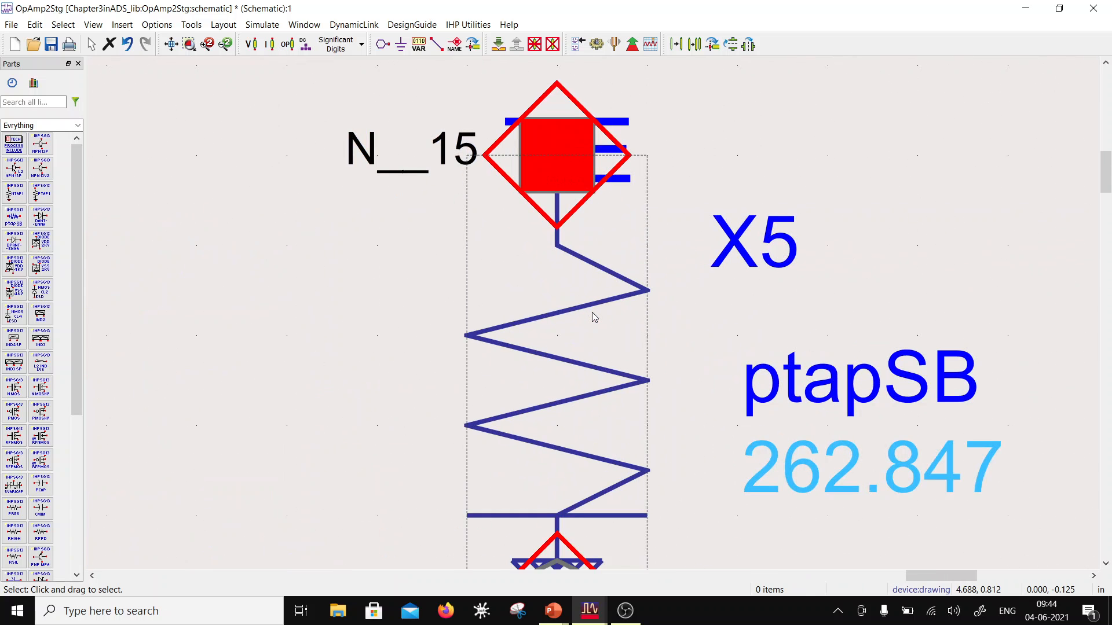
Step: Place a ground symbol on the lower SUB pin of the ptapSB component X5
scroll(594, 315, "down", 3)
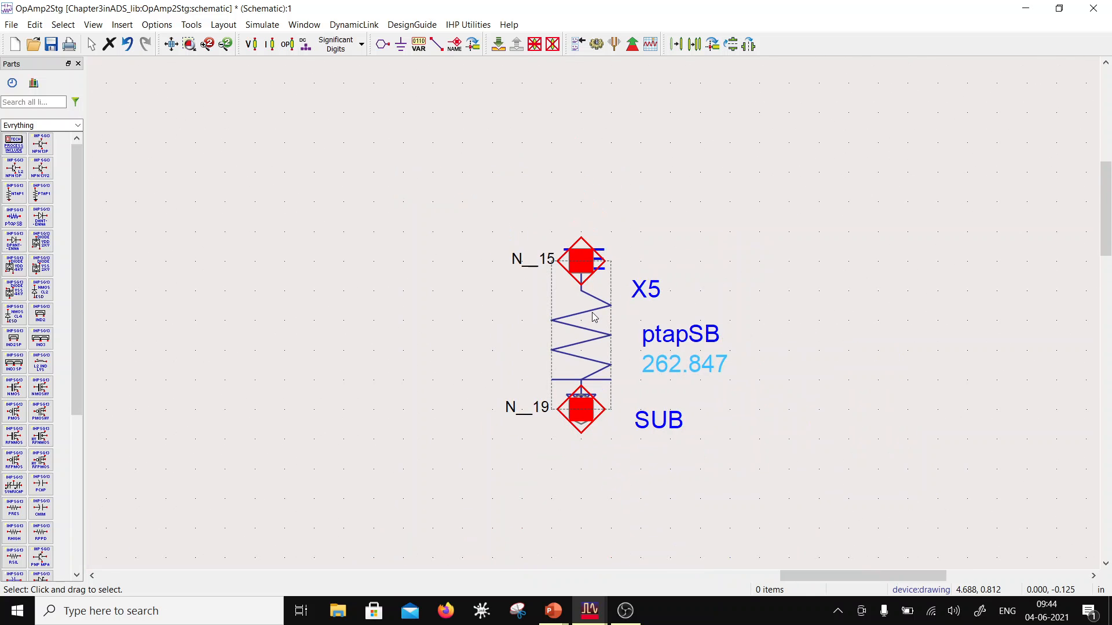
scroll(593, 316, "down", 1)
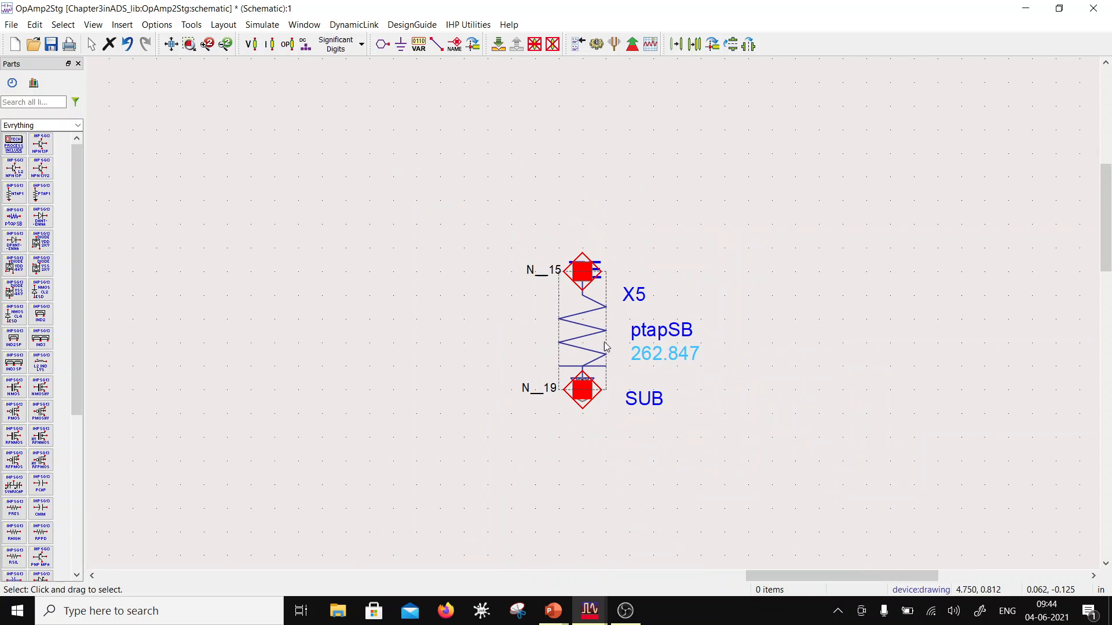
left_click(498, 50)
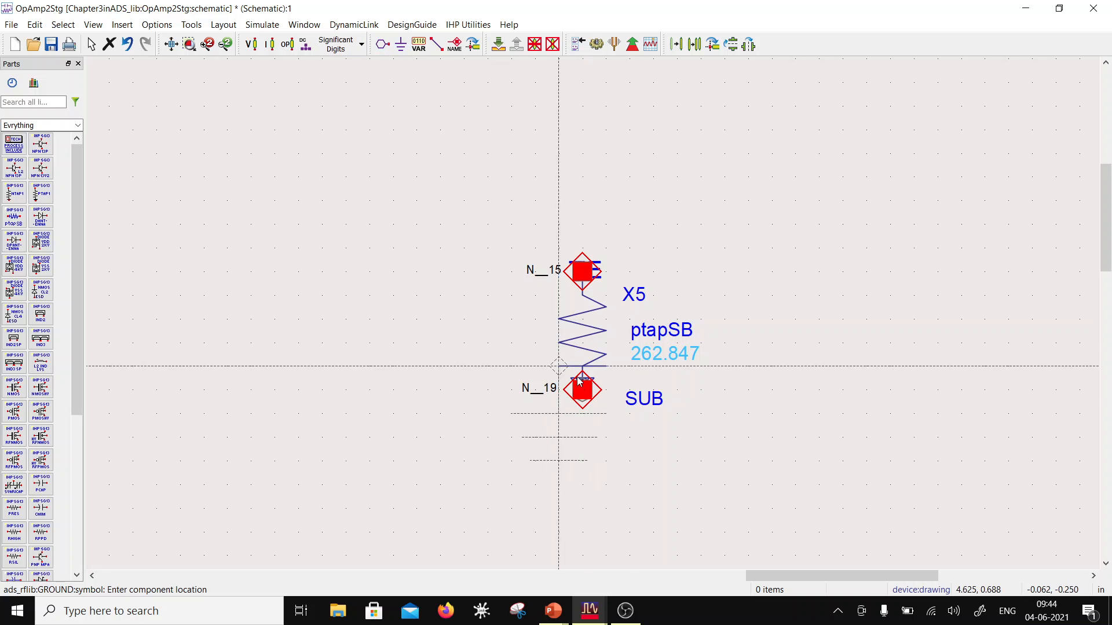
left_click(579, 381)
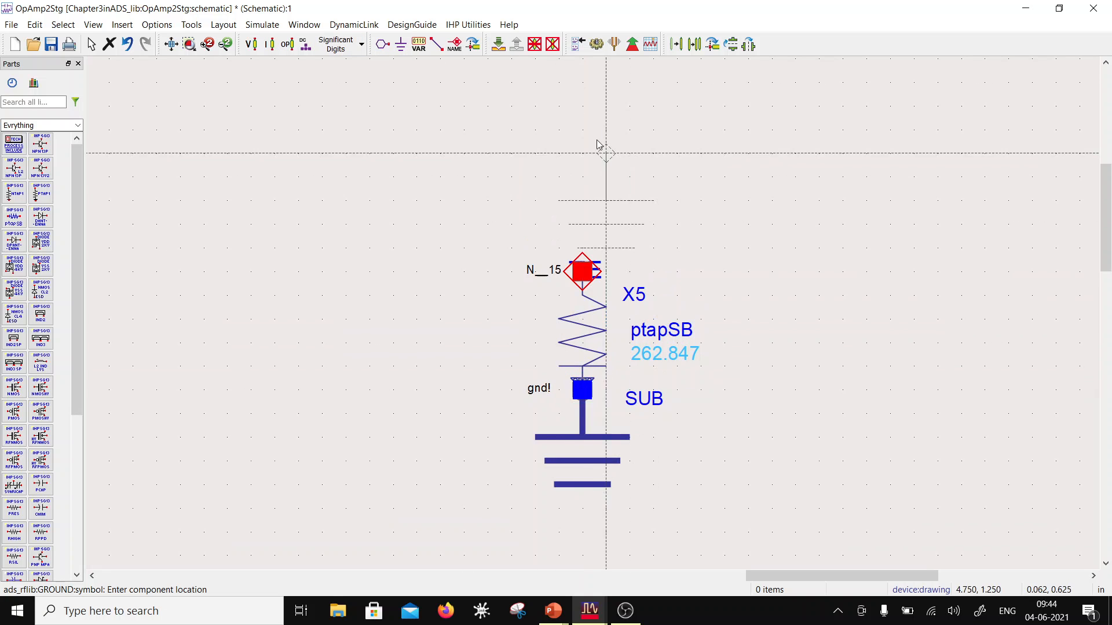
Step: Add the wire label "sub!" to the upper pin of the ptapSB component
left_click(441, 48)
left_click(582, 271)
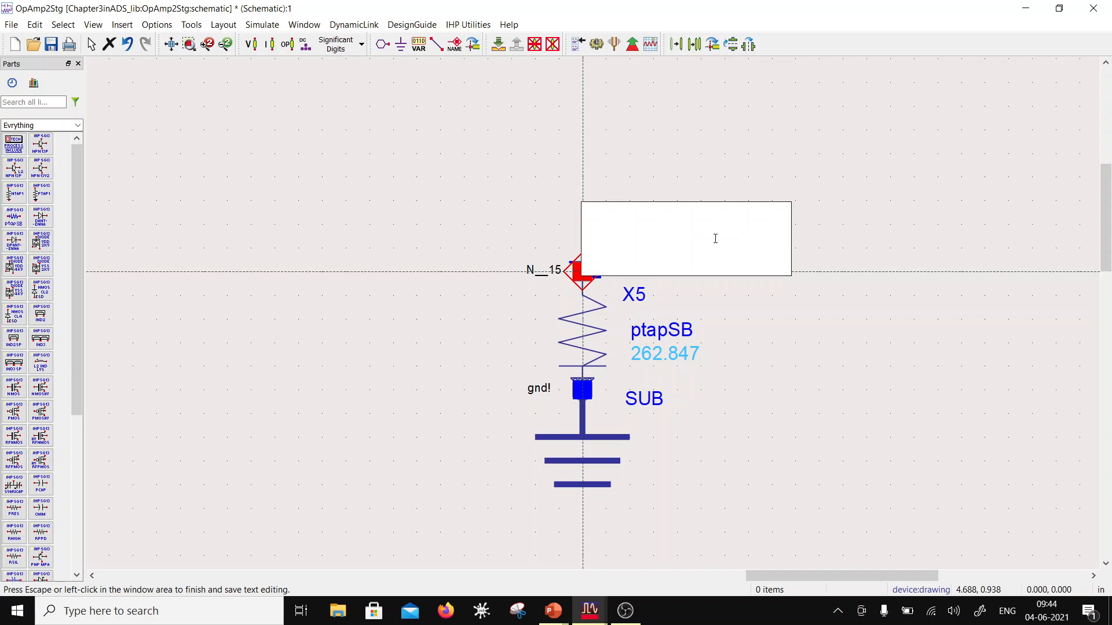
type("Sub")
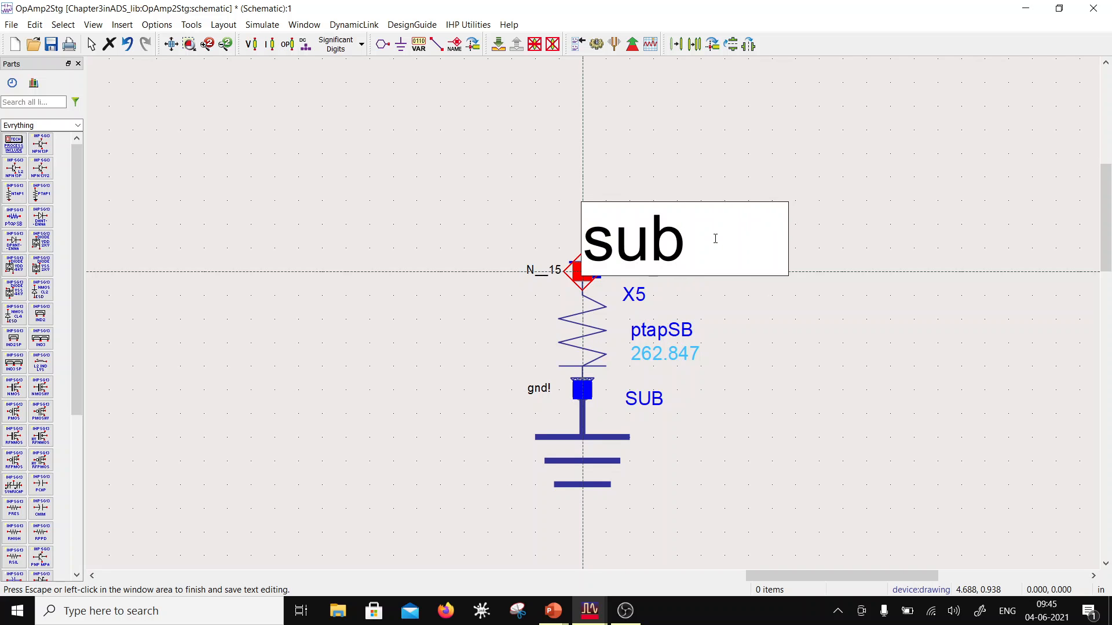
type("!")
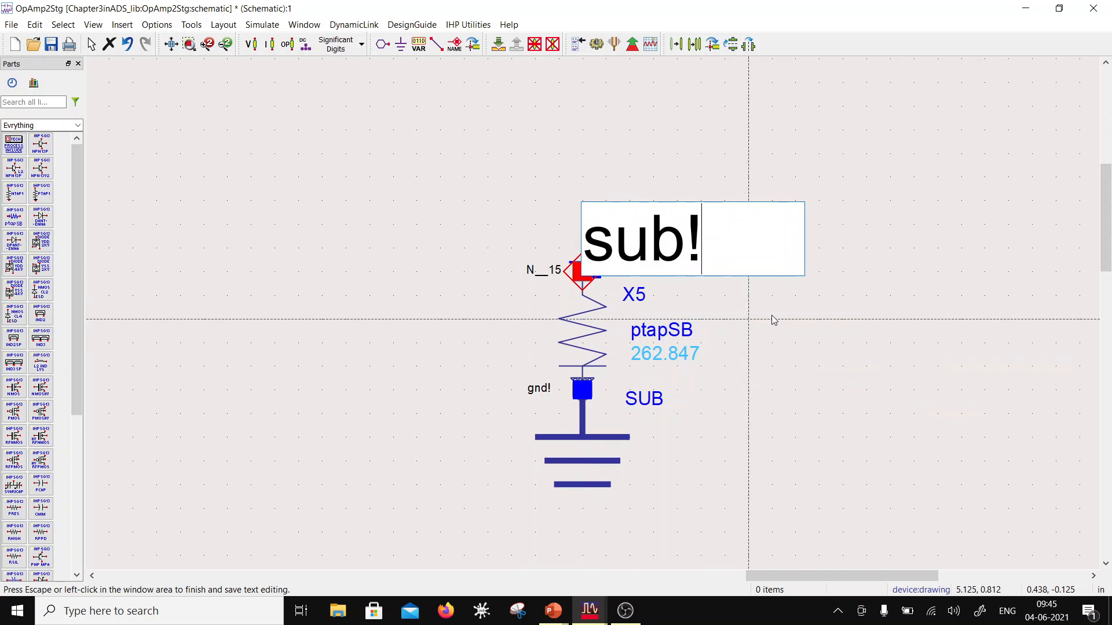
left_click(798, 303)
key("Escape")
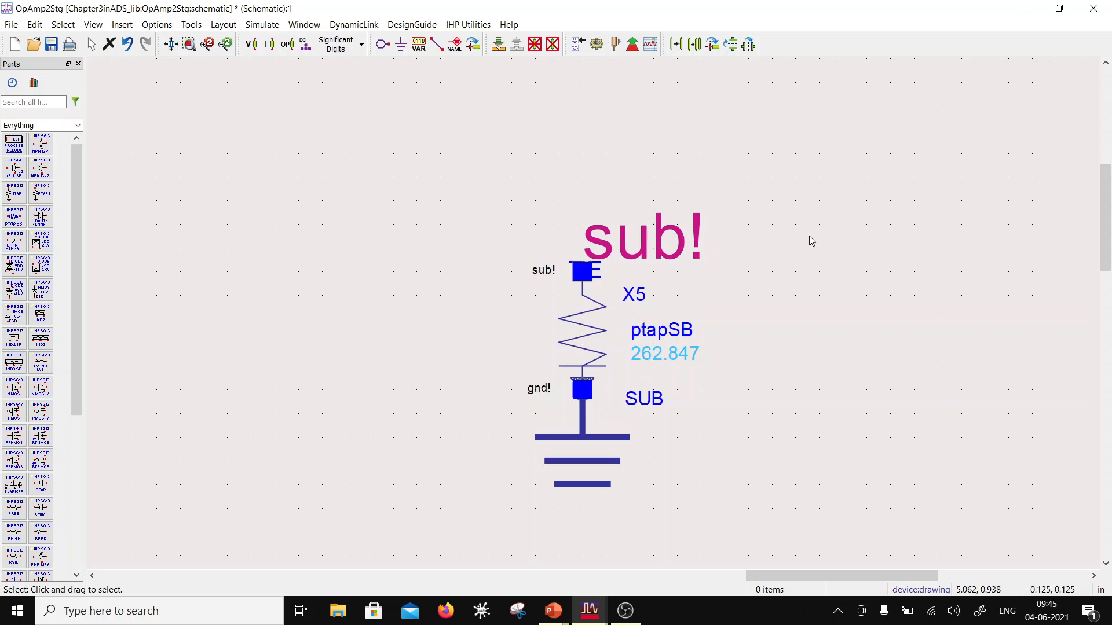
Step: Move the ptapSB with its ground and label farther up, clear of the amplifier circuit, and save the schematic
scroll(812, 241, "down", 5)
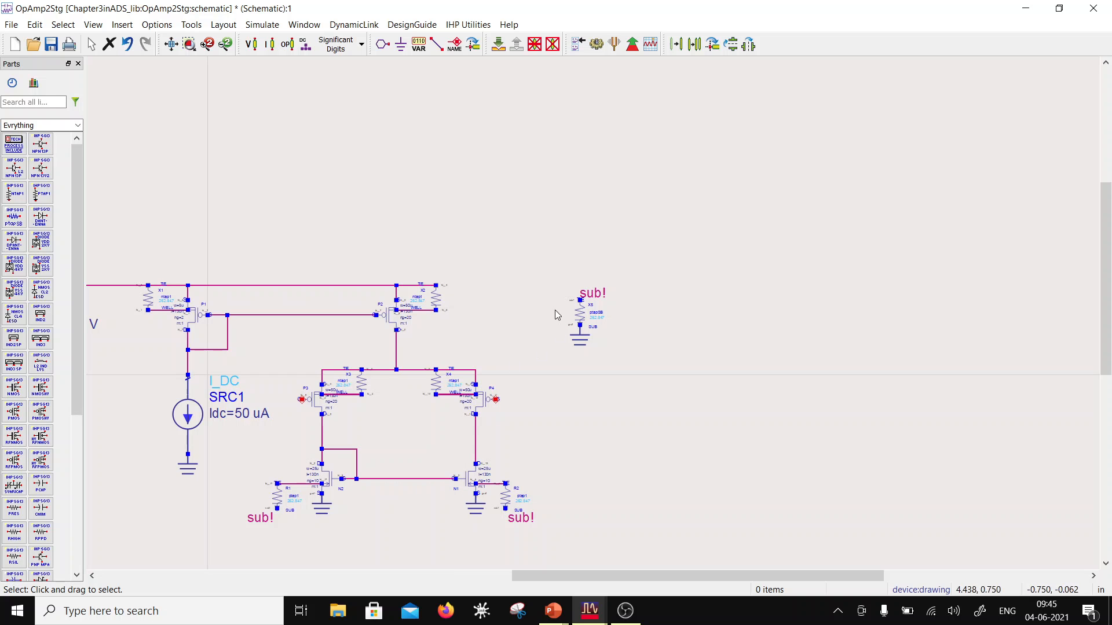
mouse_move(550, 274)
left_mouse_down()
mouse_move(645, 367)
mouse_move(595, 337)
mouse_move(605, 218)
left_mouse_up()
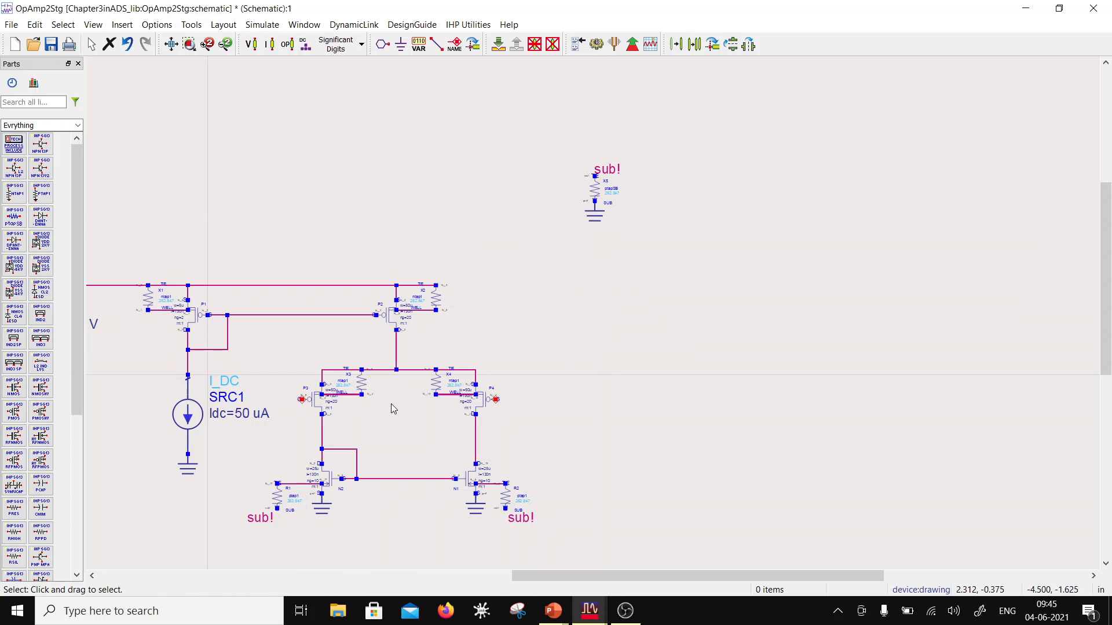
left_click(52, 44)
Step: Copy N1 with its ground, ptap1 tap R2 and labelled wire to the same height, about 1.875 in to the right
scroll(398, 299, "down", 3)
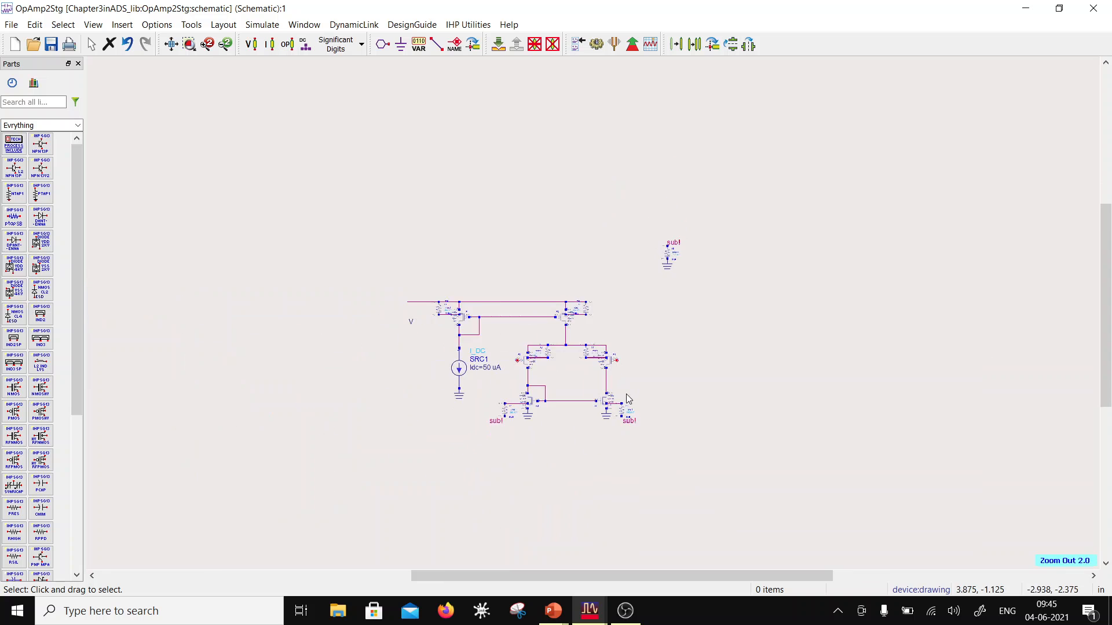
scroll(627, 394, "up", 2)
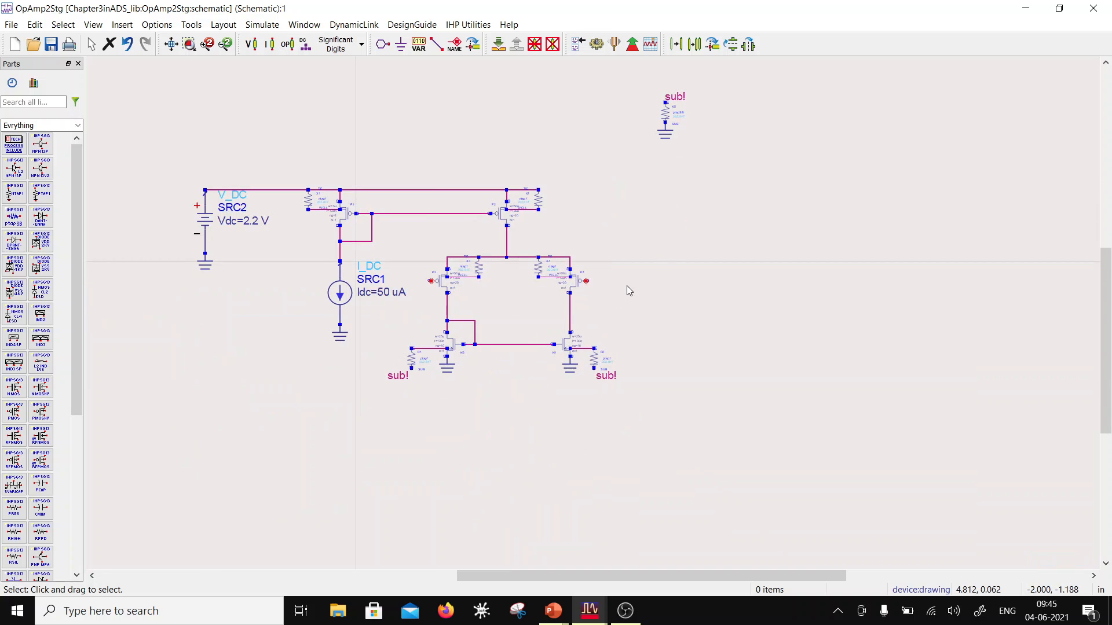
scroll(627, 286, "up", 1)
left_click_drag(387, 166, 390, 126)
left_click_drag(464, 356, 579, 439)
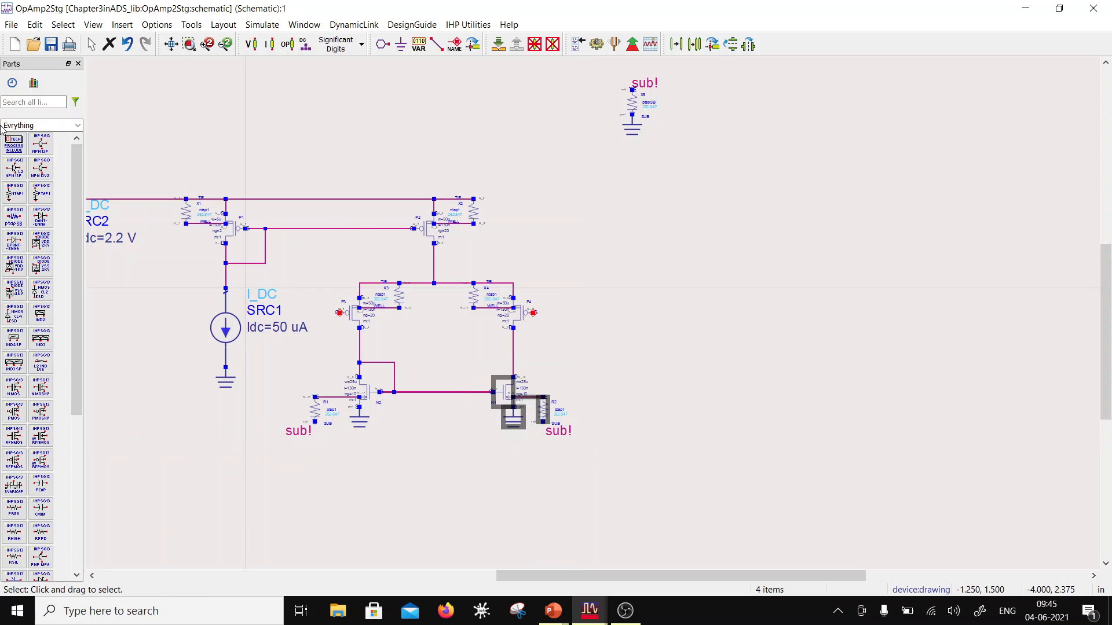
left_click(695, 44)
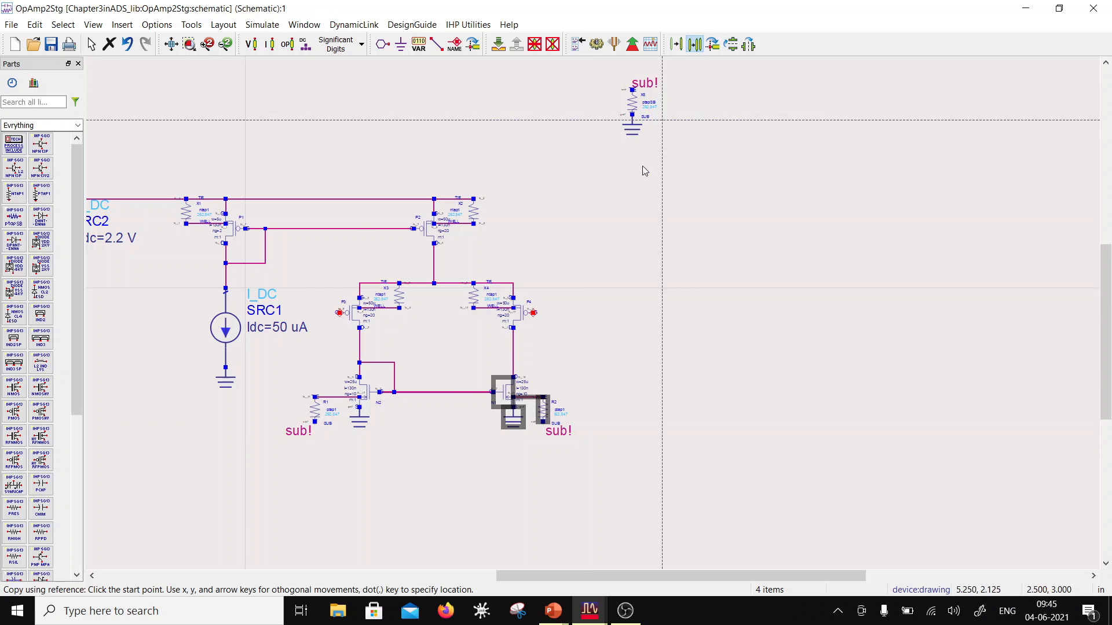
left_click(493, 394)
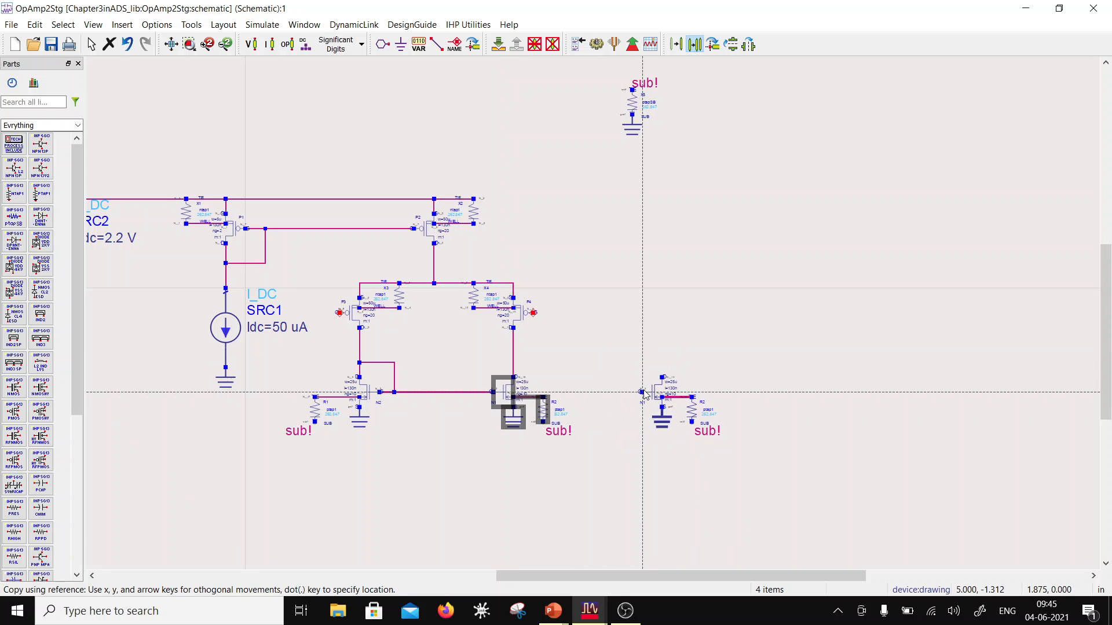
left_click(643, 392)
left_click(721, 311)
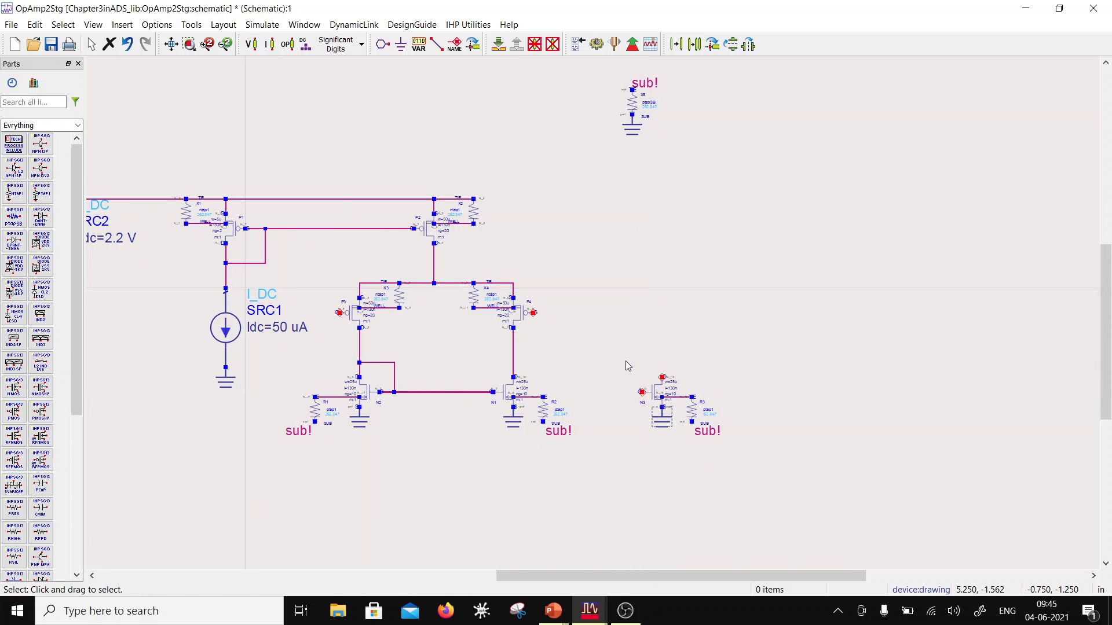
Step: Set the width of the copied NMOS transistor N3 to 50u, keeping its other parameters
scroll(648, 389, "up", 2)
double_click(614, 327)
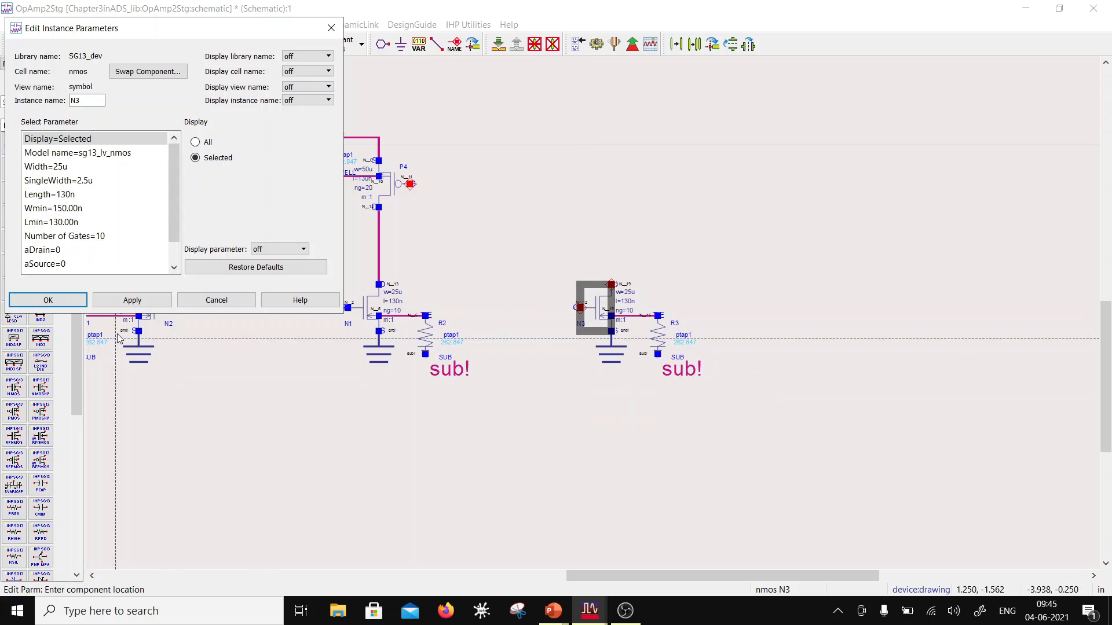
left_click(60, 168)
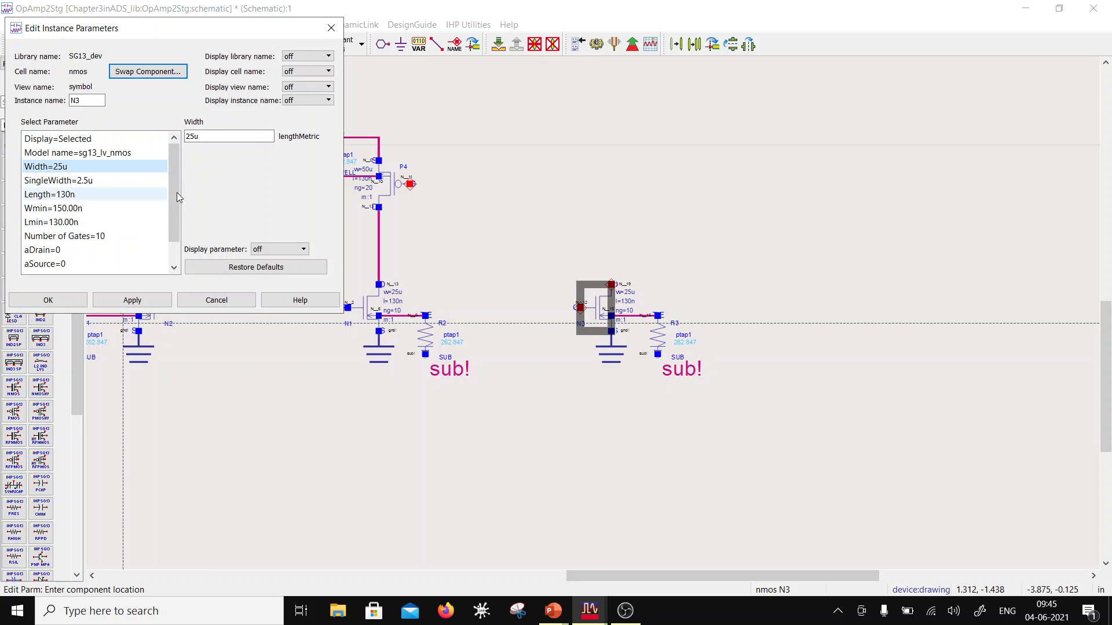
left_click_drag(186, 136, 199, 136)
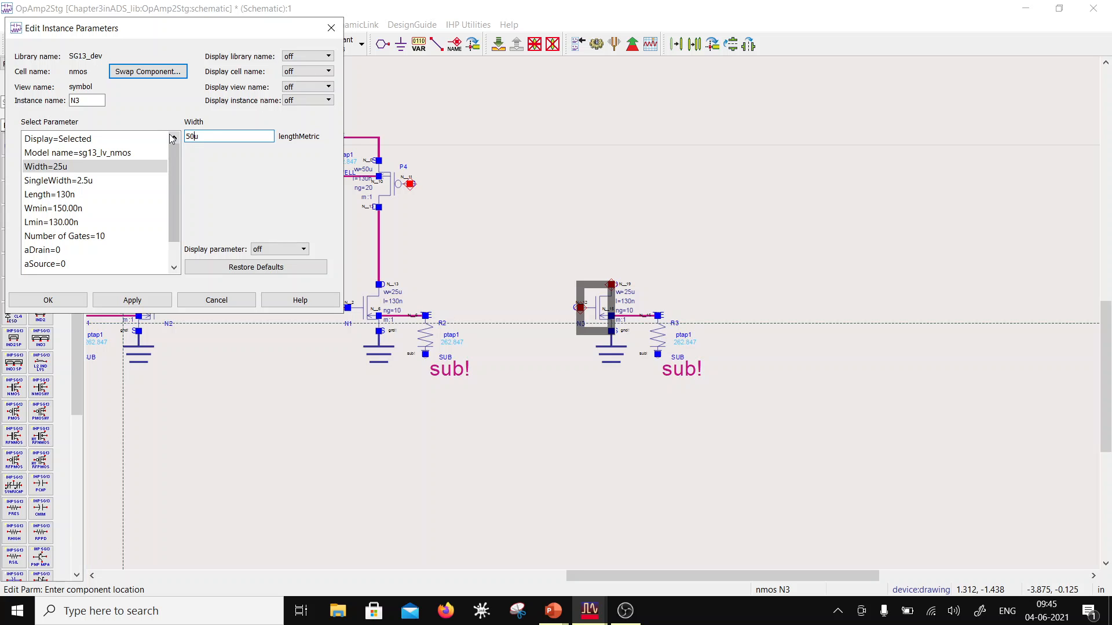
left_click(93, 190)
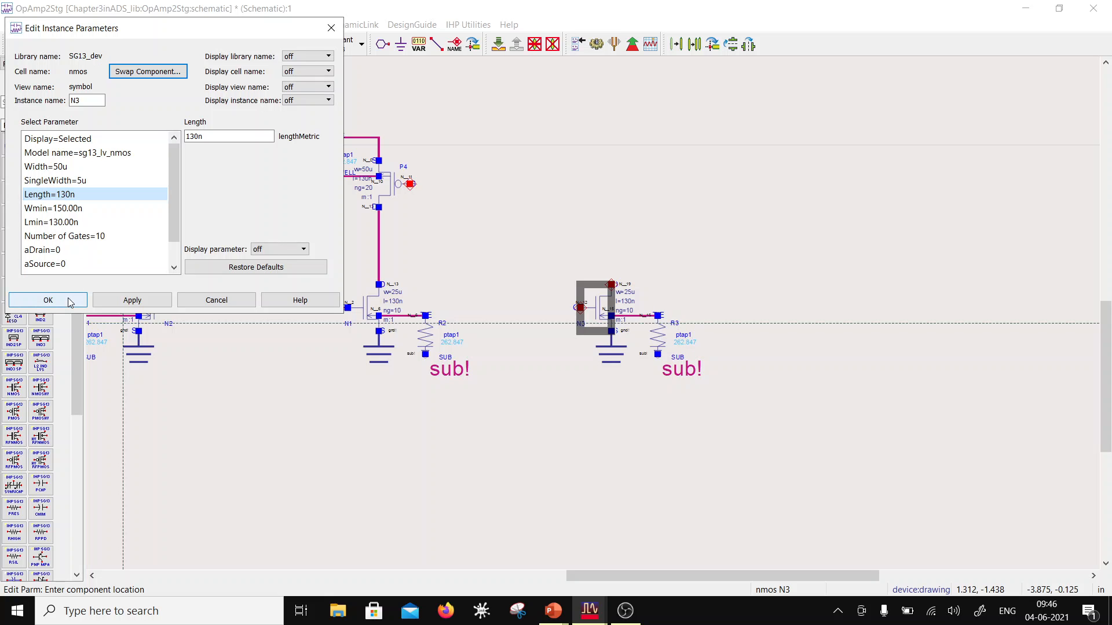
left_click(48, 300)
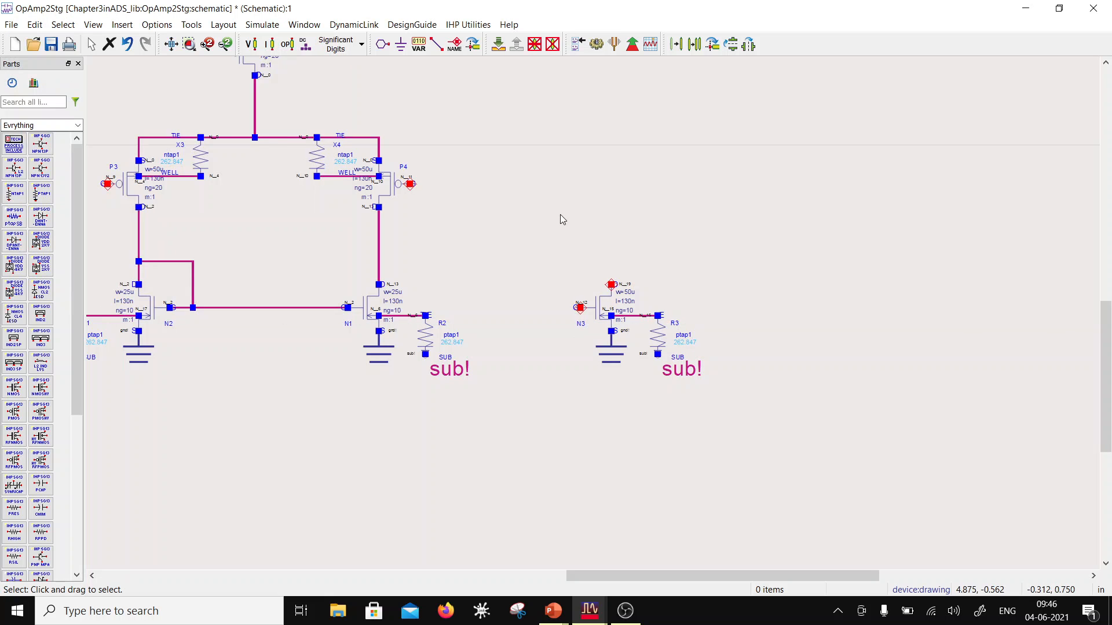
Step: Set the width of PMOS transistor P3 to 100u and its number of gates (ng) to 40
scroll(526, 263, "down", 1)
scroll(532, 277, "up", 2)
scroll(540, 330, "down", 2)
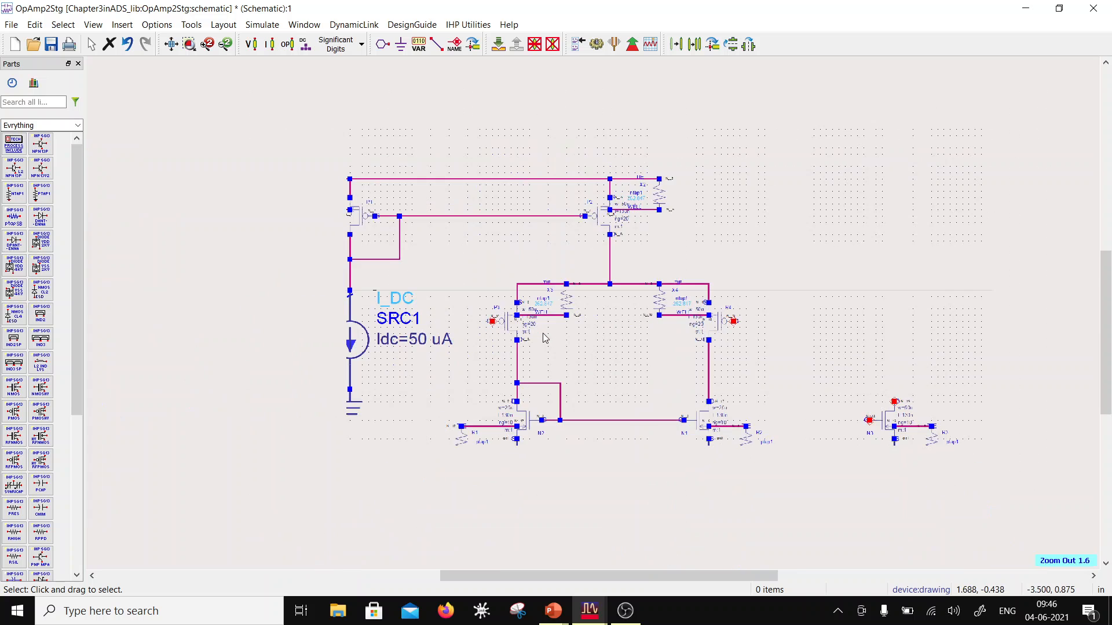
scroll(646, 338, "up", 2)
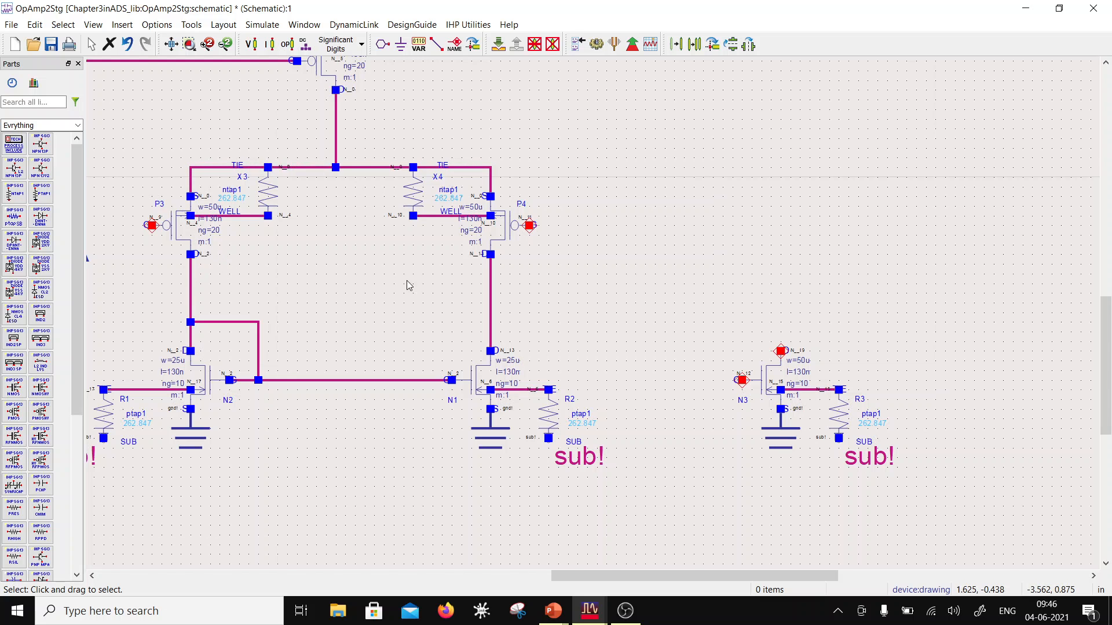
scroll(457, 278, "up", 1)
double_click(489, 270)
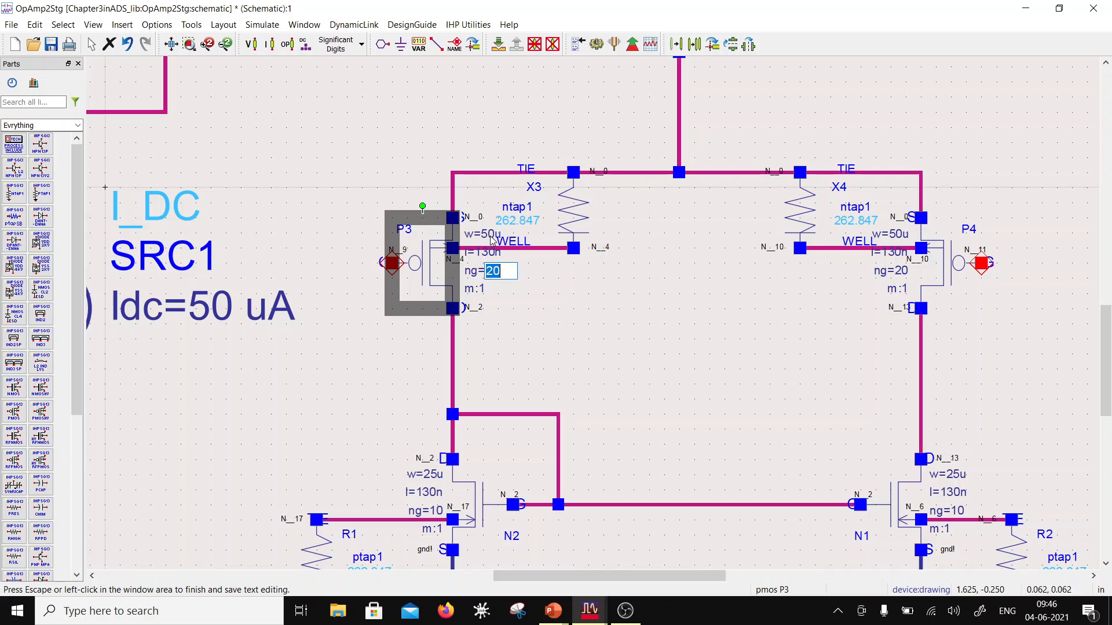
key("Escape")
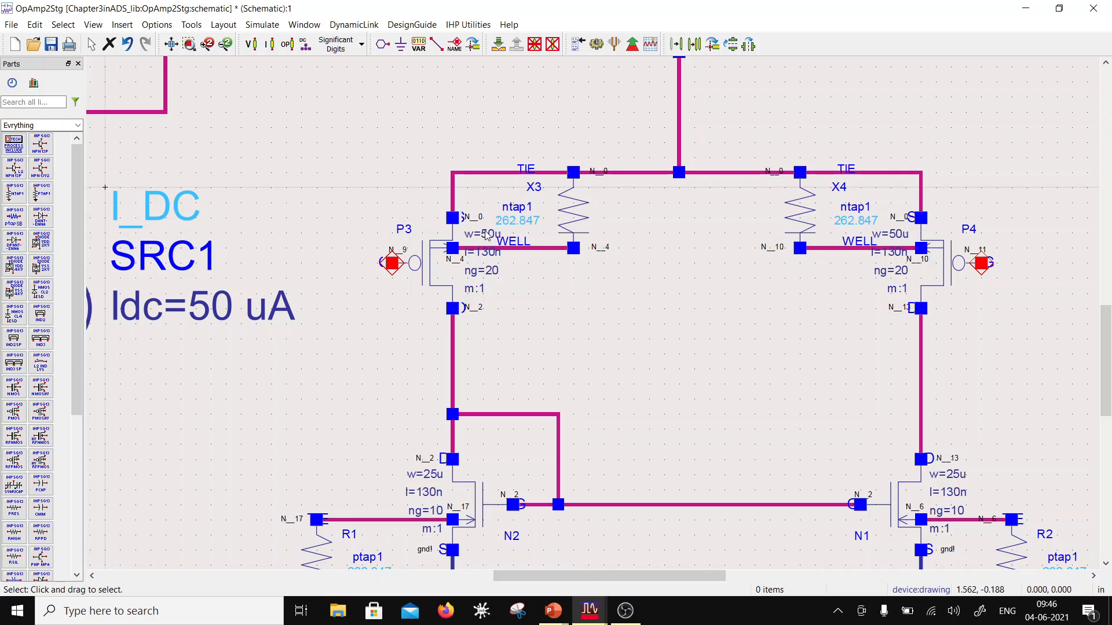
double_click(491, 233)
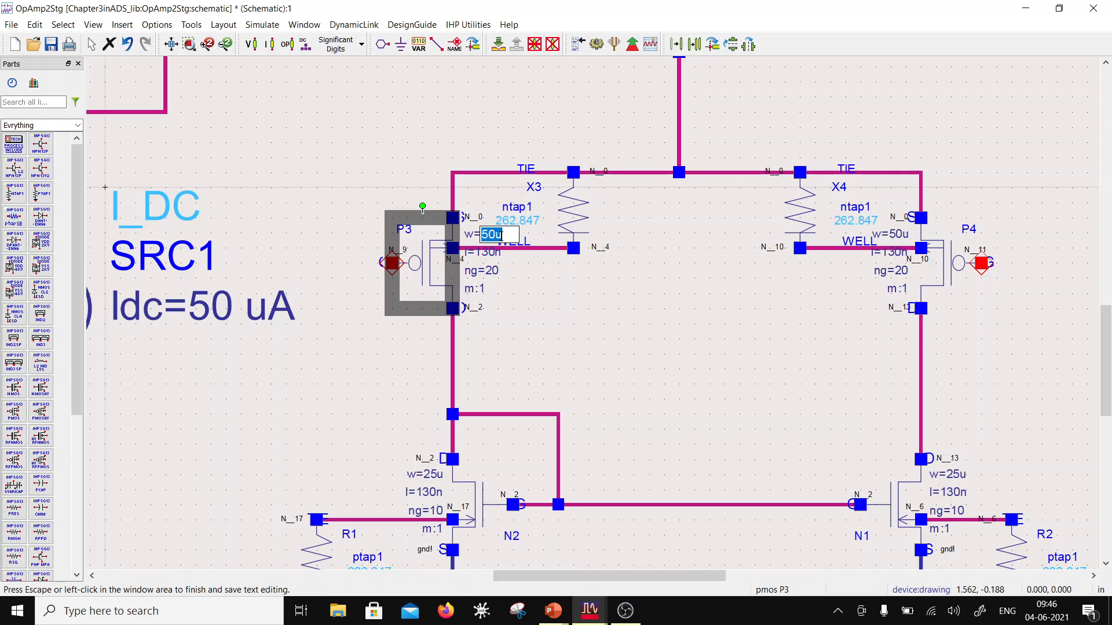
type("1")
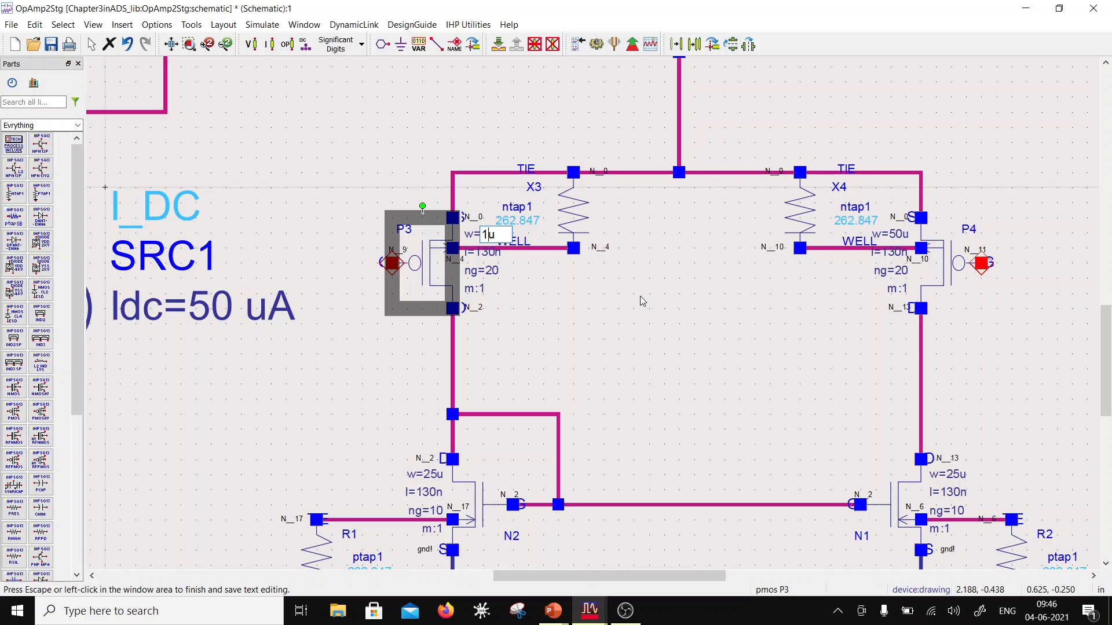
type("00")
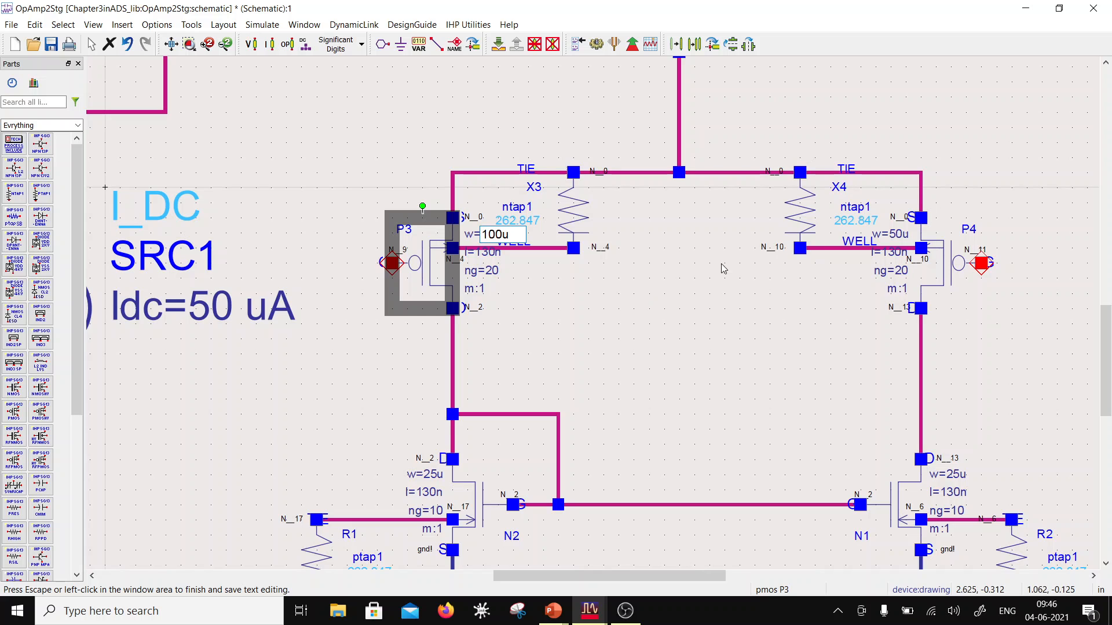
left_click(372, 305)
double_click(491, 271)
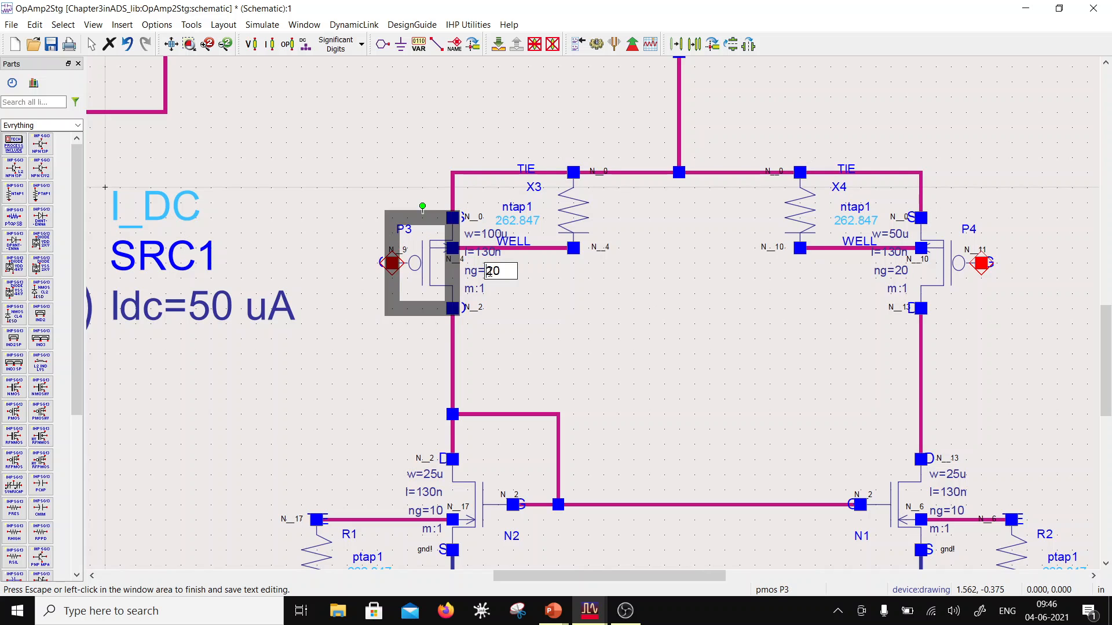
type("4")
left_click(548, 321)
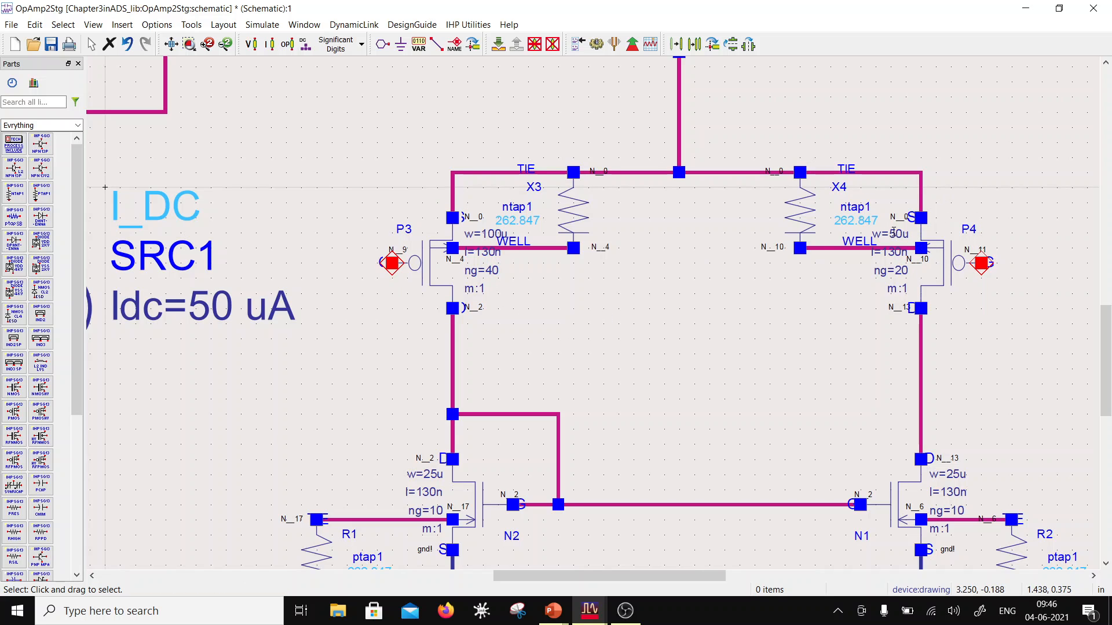
Step: Set the width of PMOS transistor P4 to 100u and its number of gates (ng) to 40
double_click(866, 235)
left_click(867, 236)
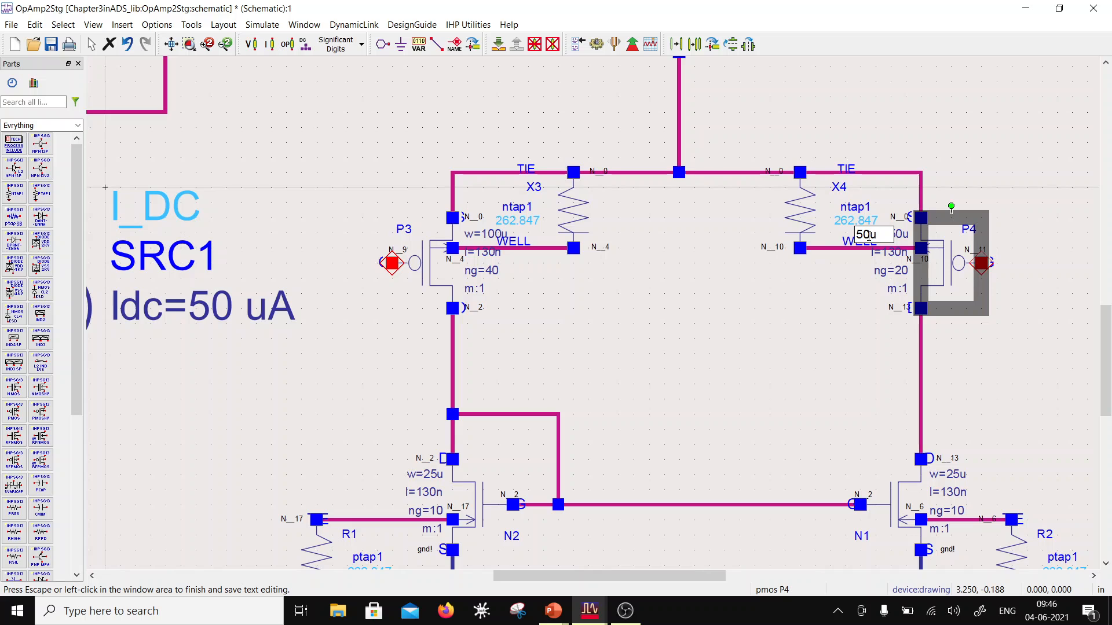
left_click_drag(859, 234, 822, 238)
type("1")
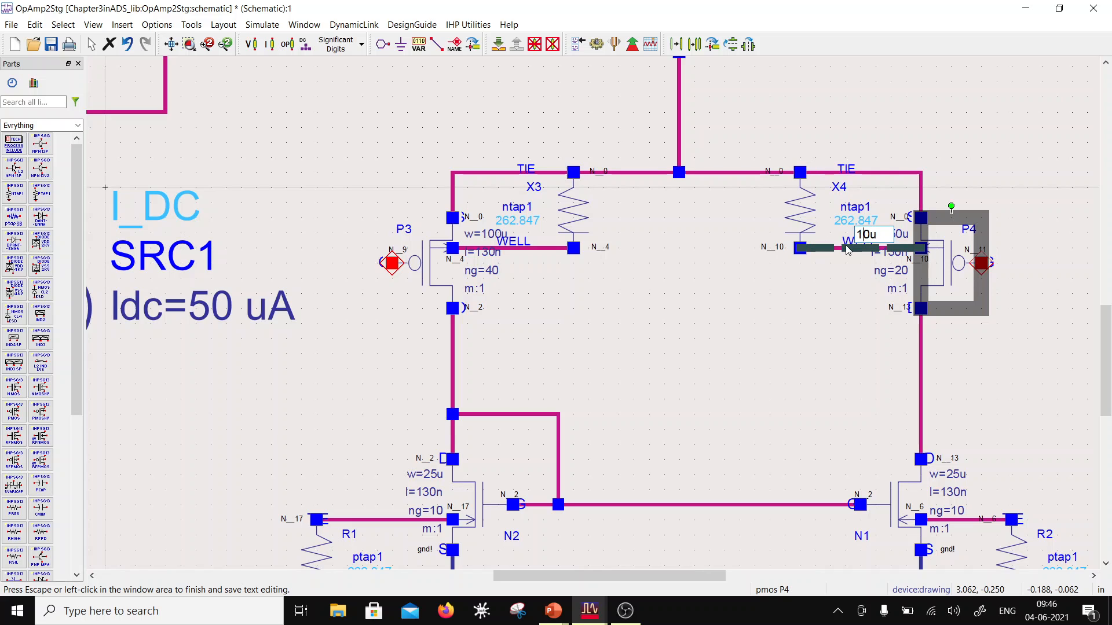
type("0")
left_click(832, 302)
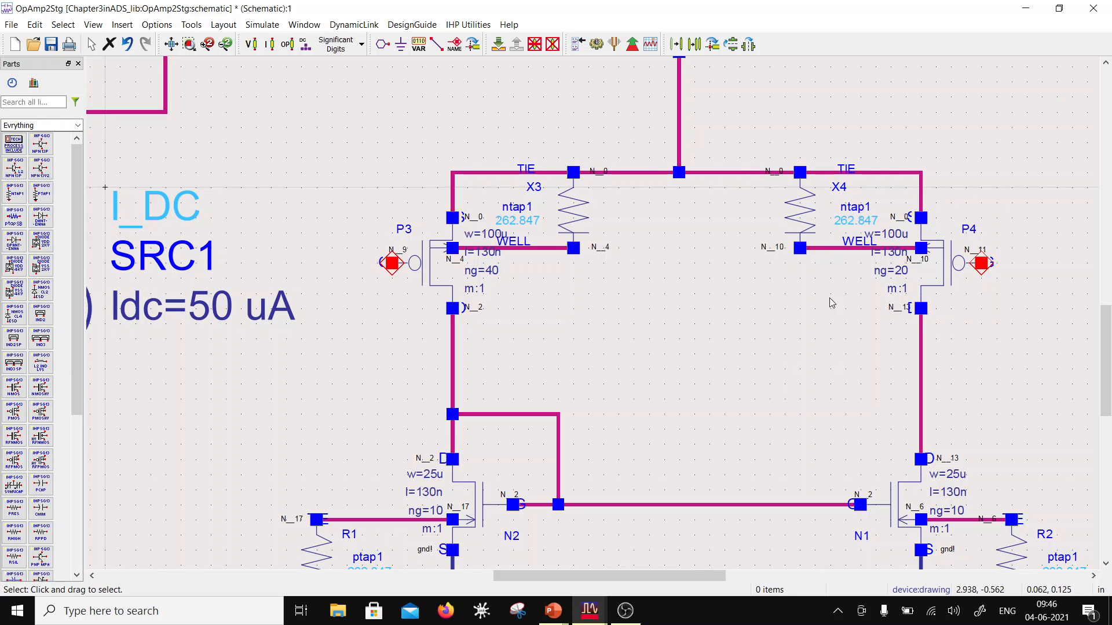
left_click(897, 270)
left_click(897, 271)
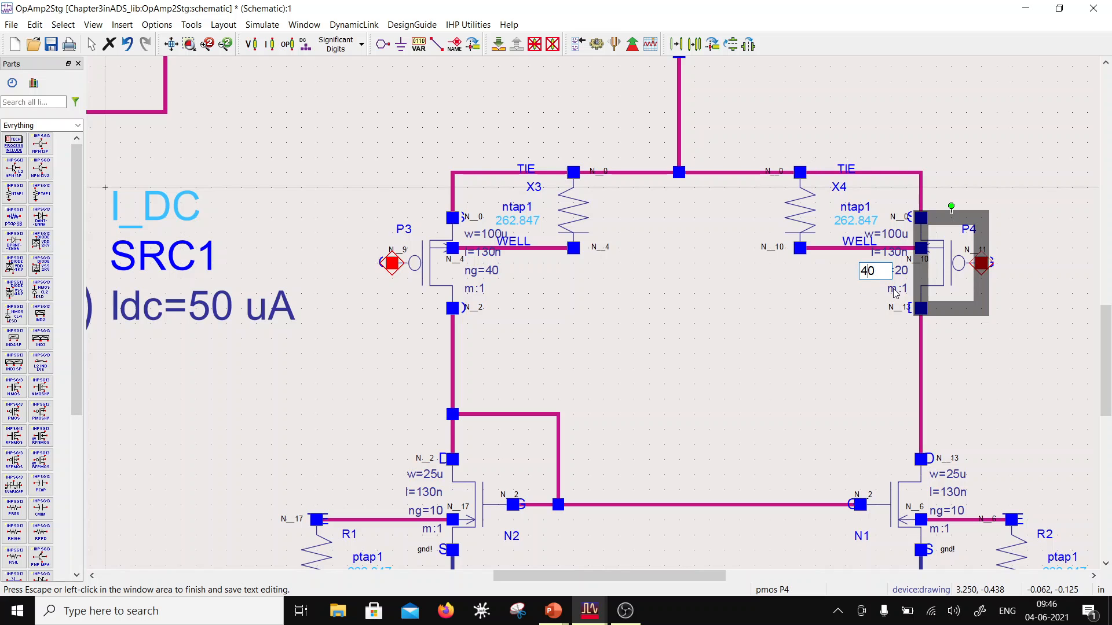
left_click(850, 307)
scroll(751, 351, "down", 2)
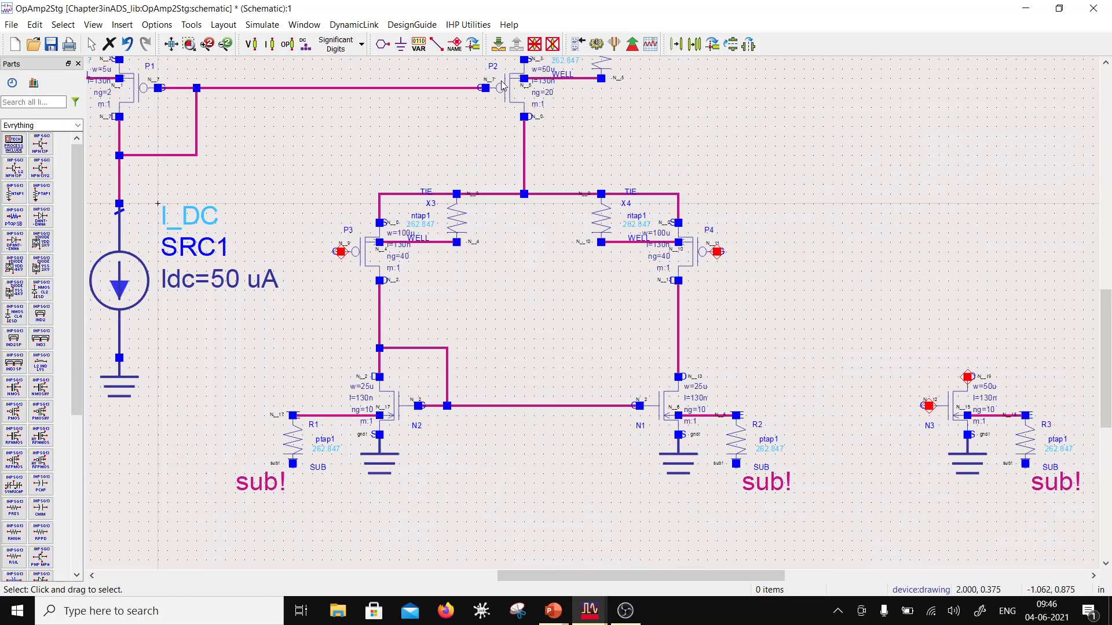
Step: Set the width of NMOS transistor N2 to 50u and its number of gates (ng) to 20
left_click(414, 422)
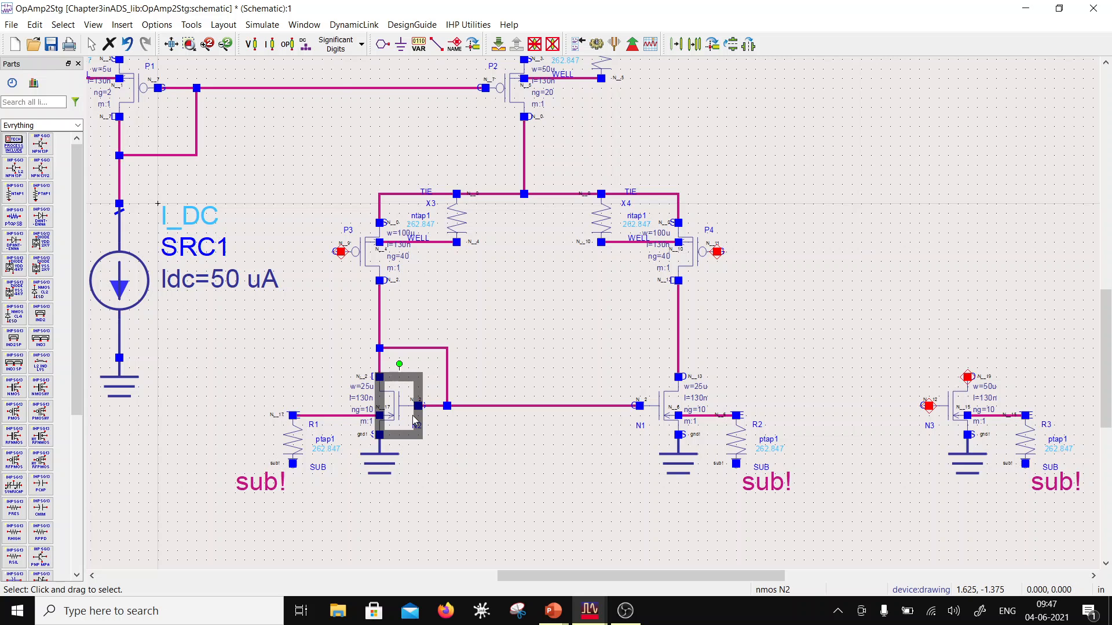
double_click(414, 422)
left_click(71, 168)
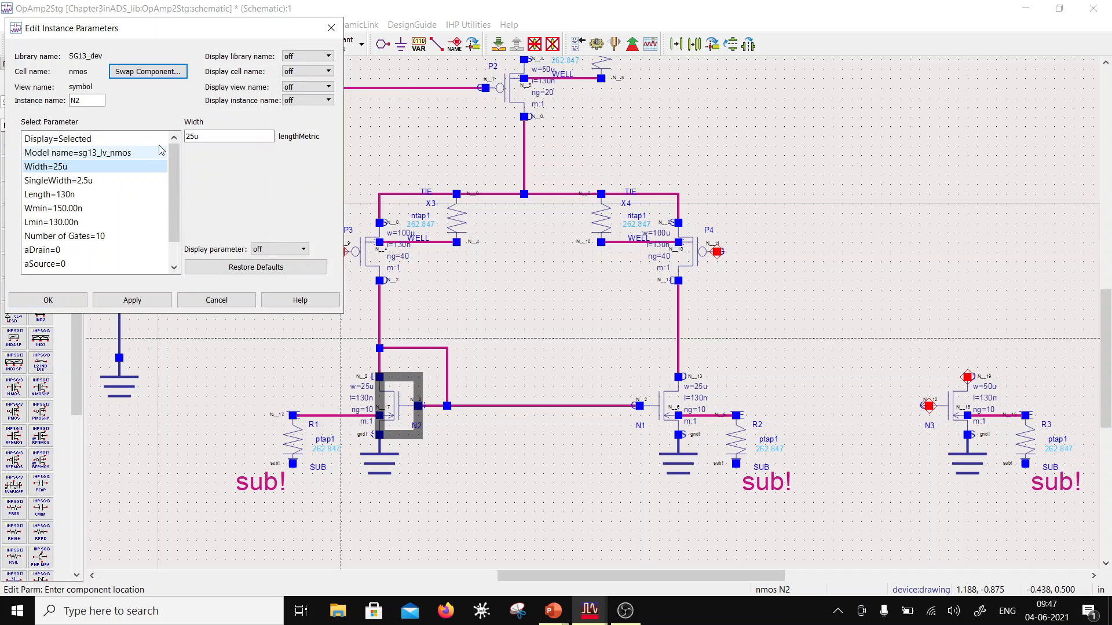
left_click_drag(185, 136, 195, 136)
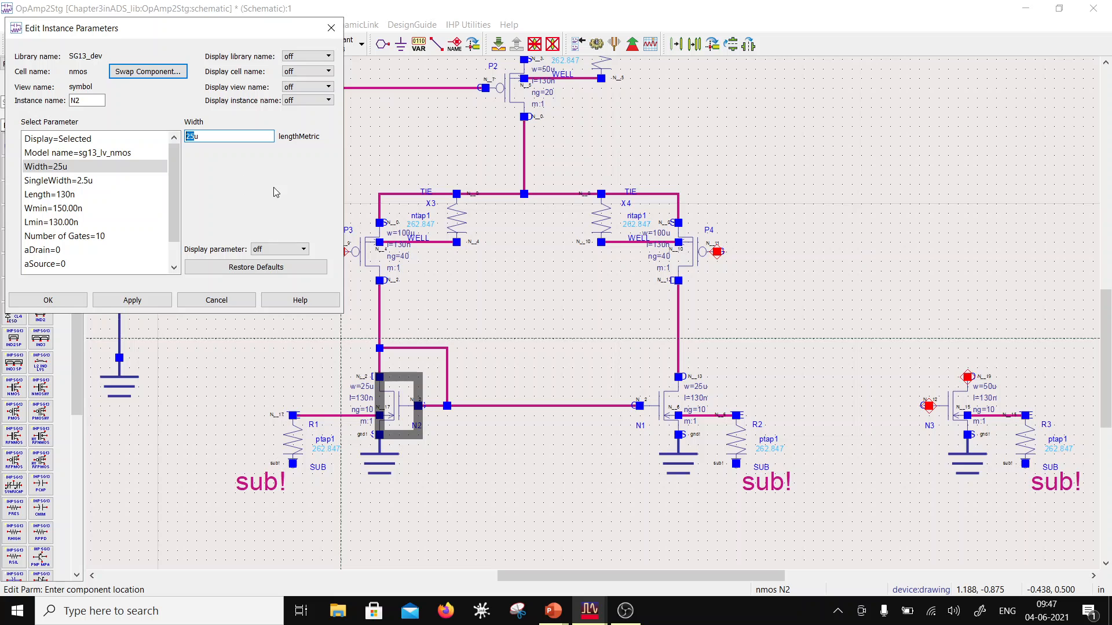
type("50")
left_click(89, 238)
left_click_drag(196, 138, 178, 140)
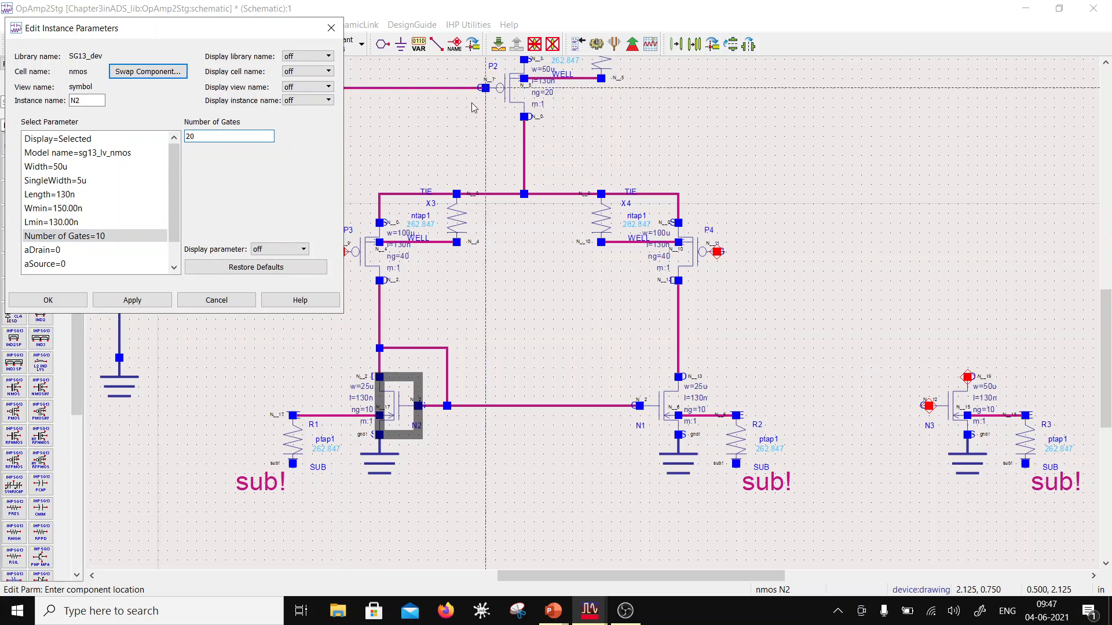
left_click(82, 302)
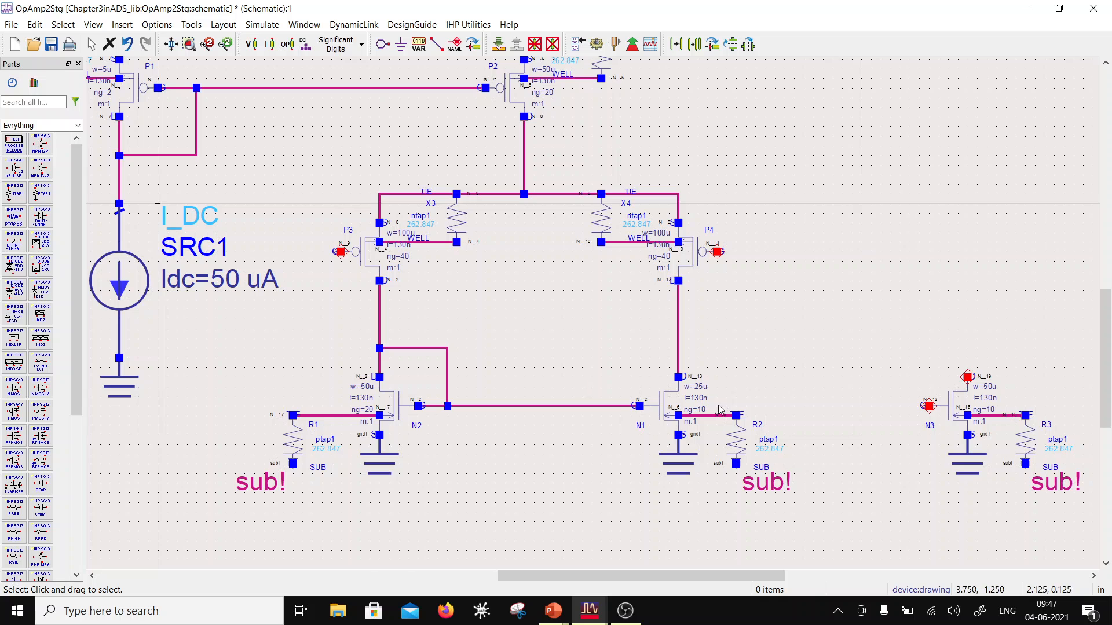
Step: Set the width of NMOS transistor N1 to 50u and its number of gates (ng) to 20
scroll(696, 400, "up", 2)
double_click(594, 288)
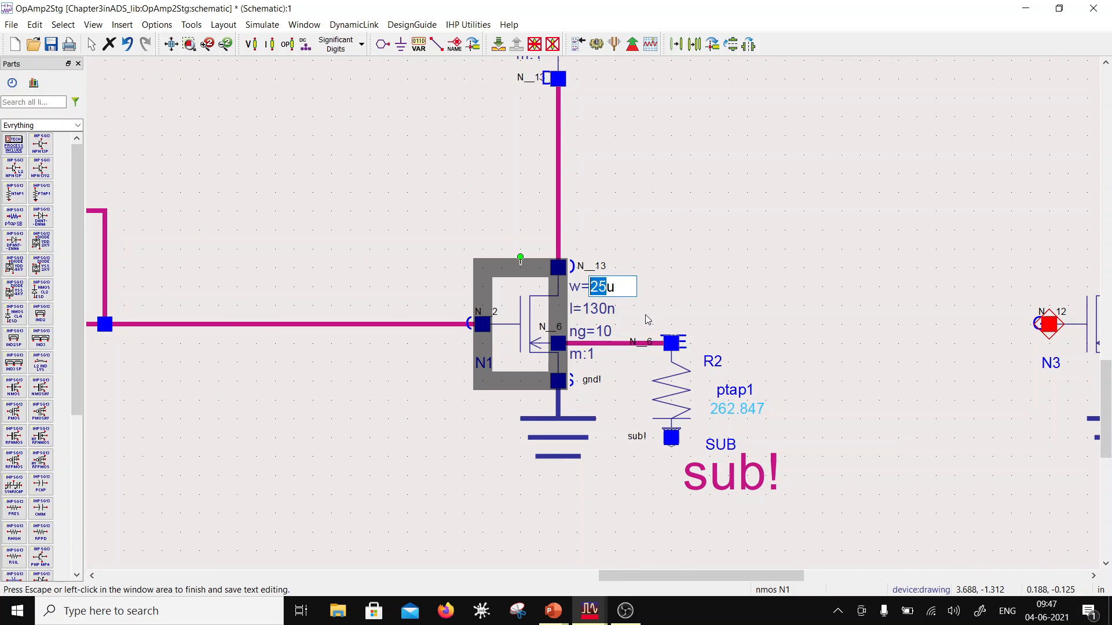
type("50")
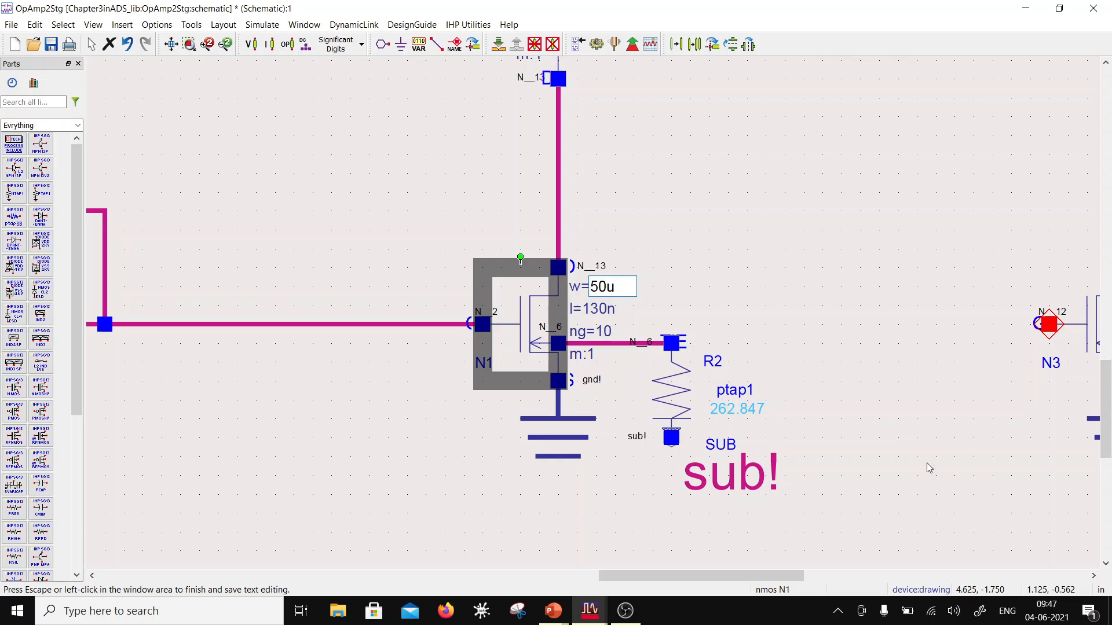
left_click(605, 328)
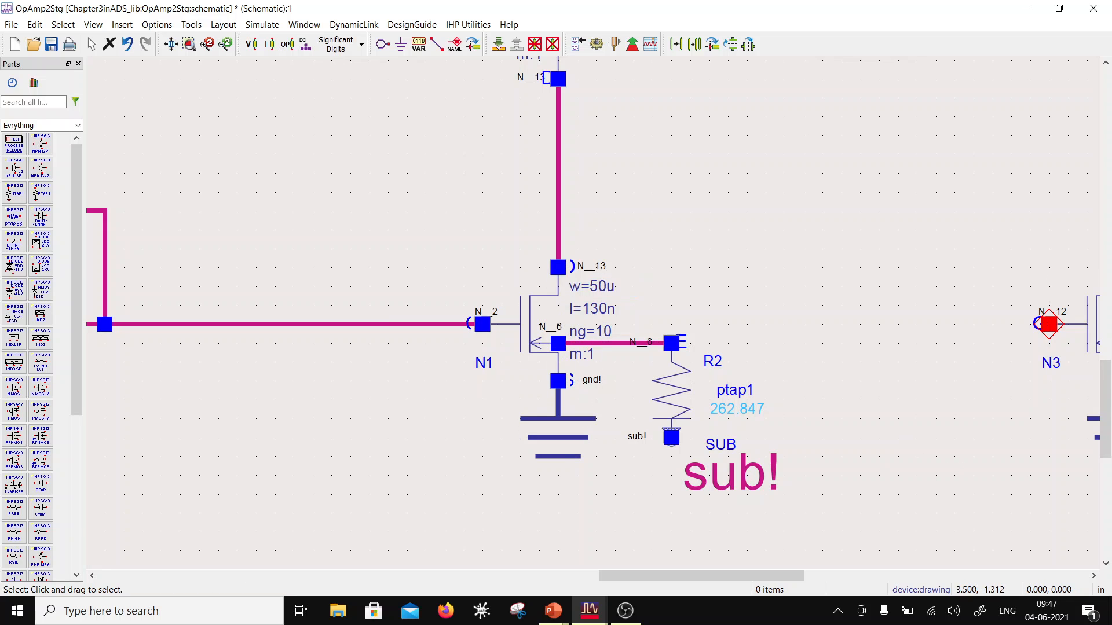
double_click(605, 328)
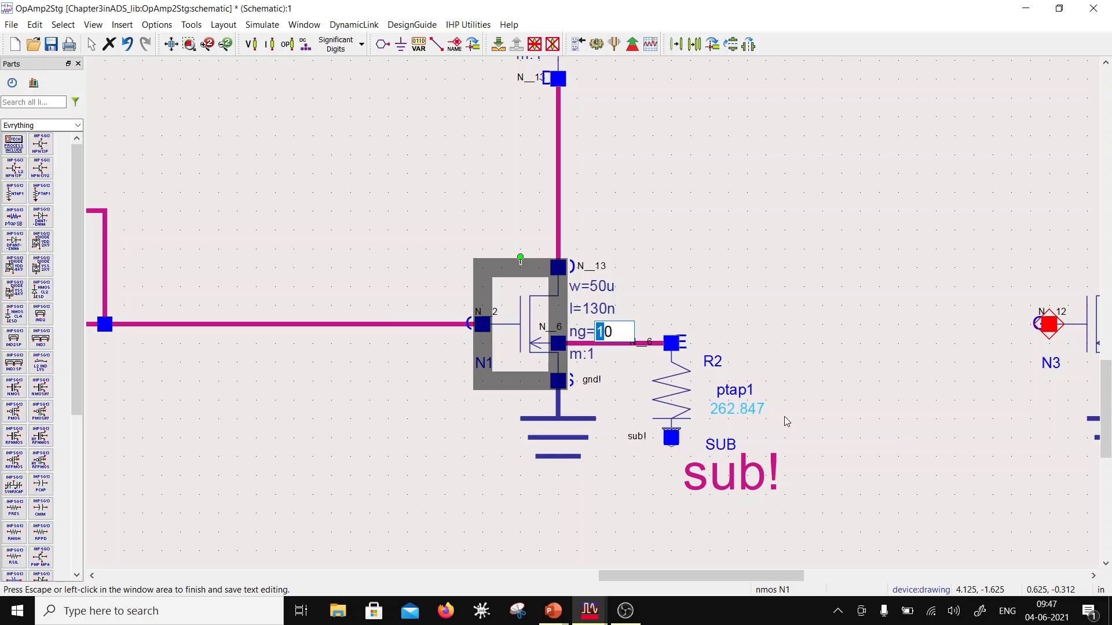
type("2")
left_click(757, 323)
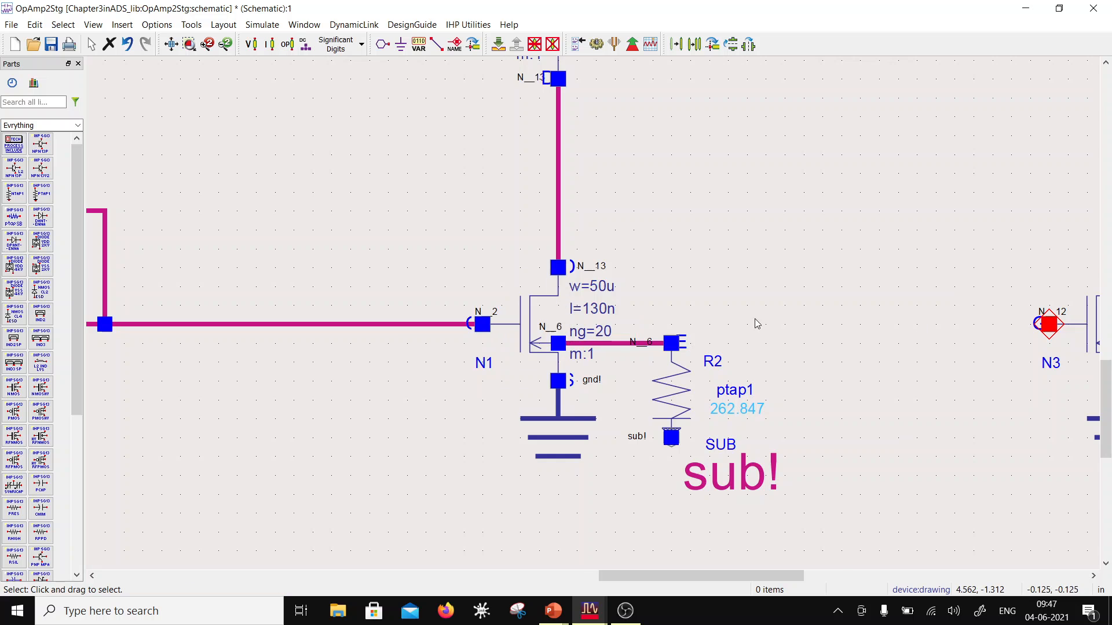
scroll(674, 321, "down", 2)
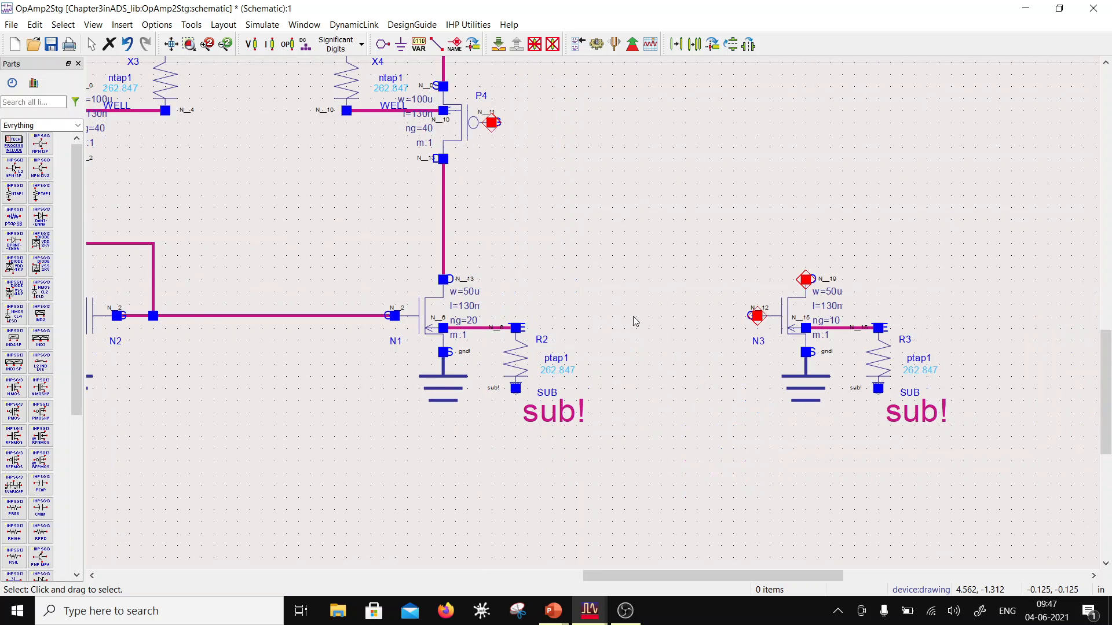
scroll(634, 316, "down", 2)
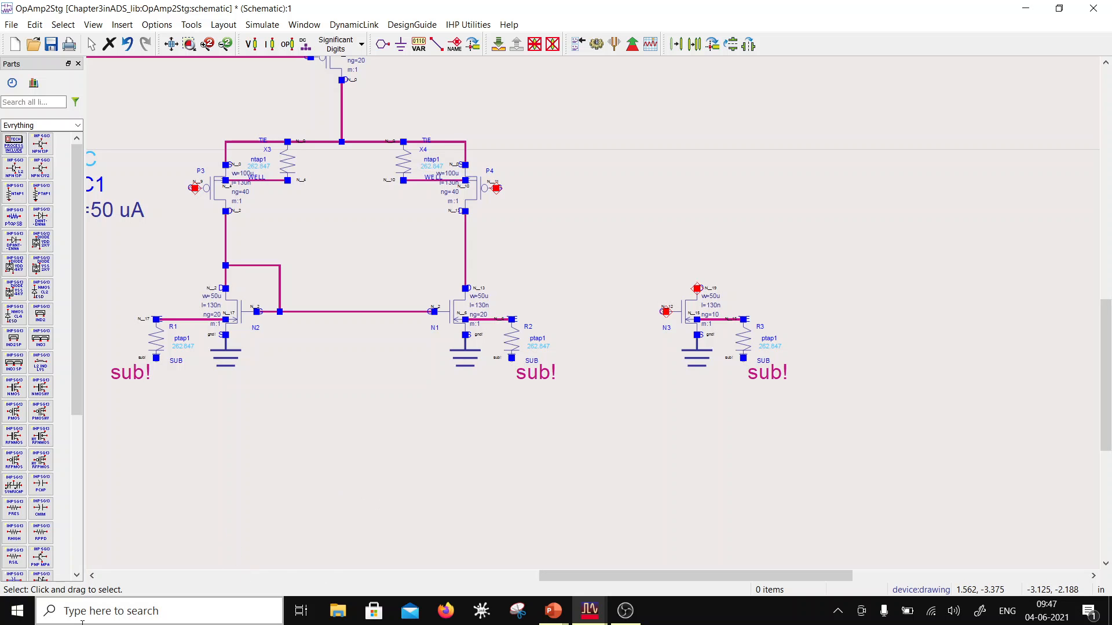
scroll(322, 576, "down", 3)
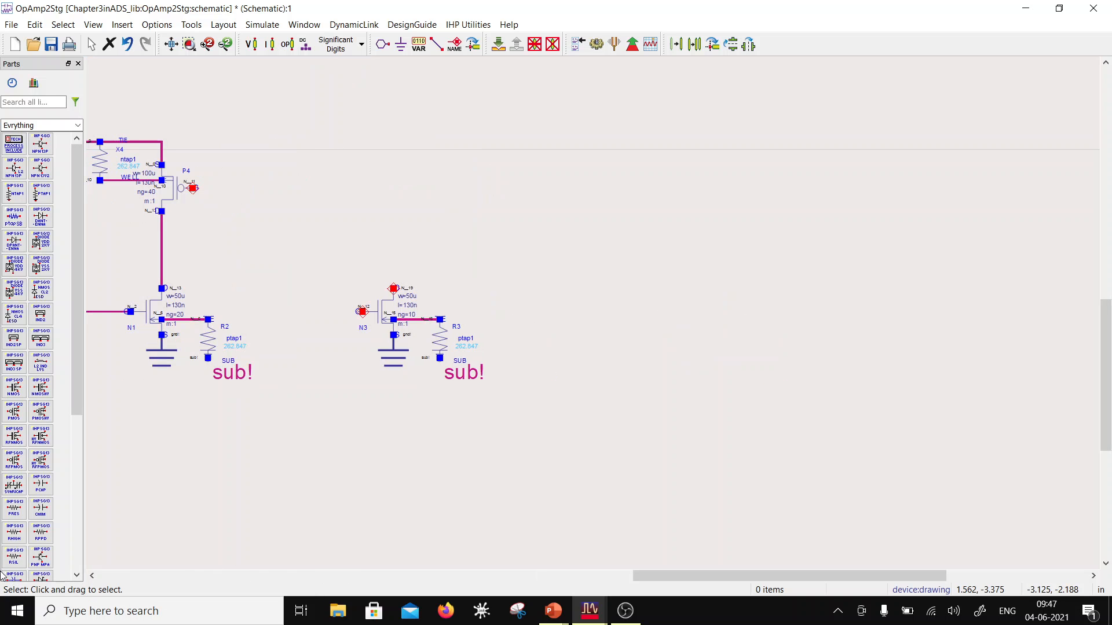
left_click_drag(273, 506, 473, 430)
left_click_drag(232, 93, 643, 365)
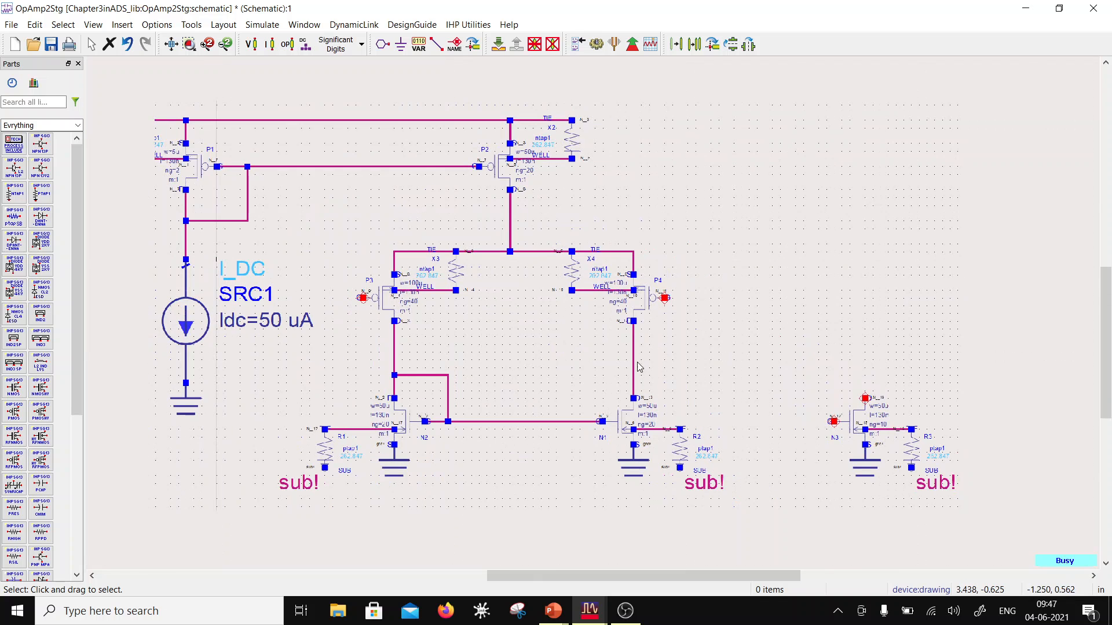
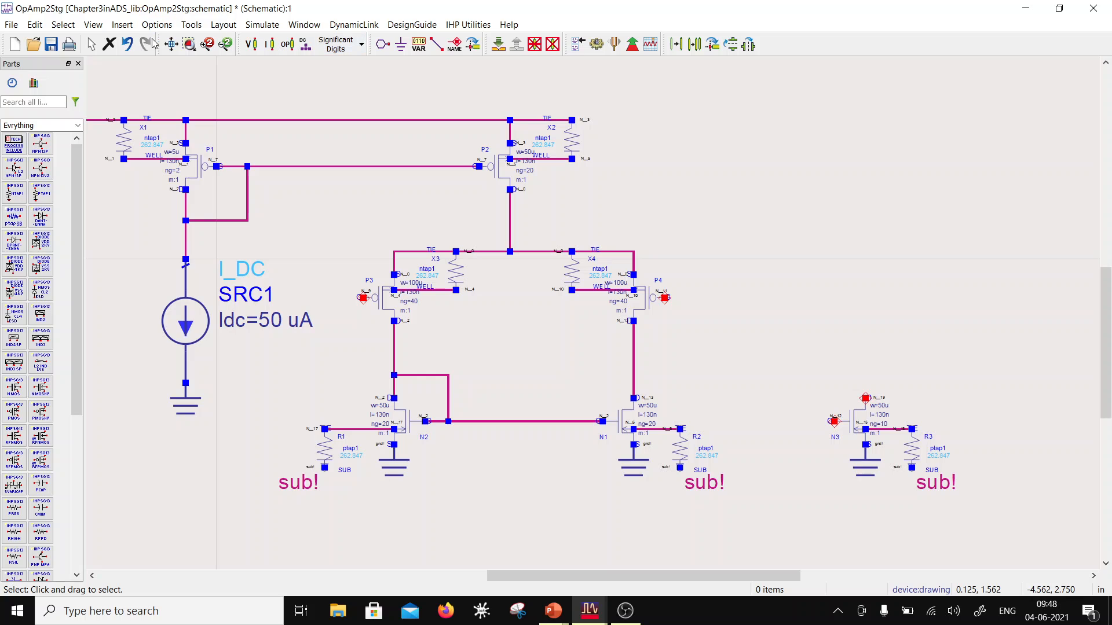
Step: Undo the last width and number-of-gates changes on transistors N1, N2, P4 and P3
left_click(125, 46)
left_click(125, 45)
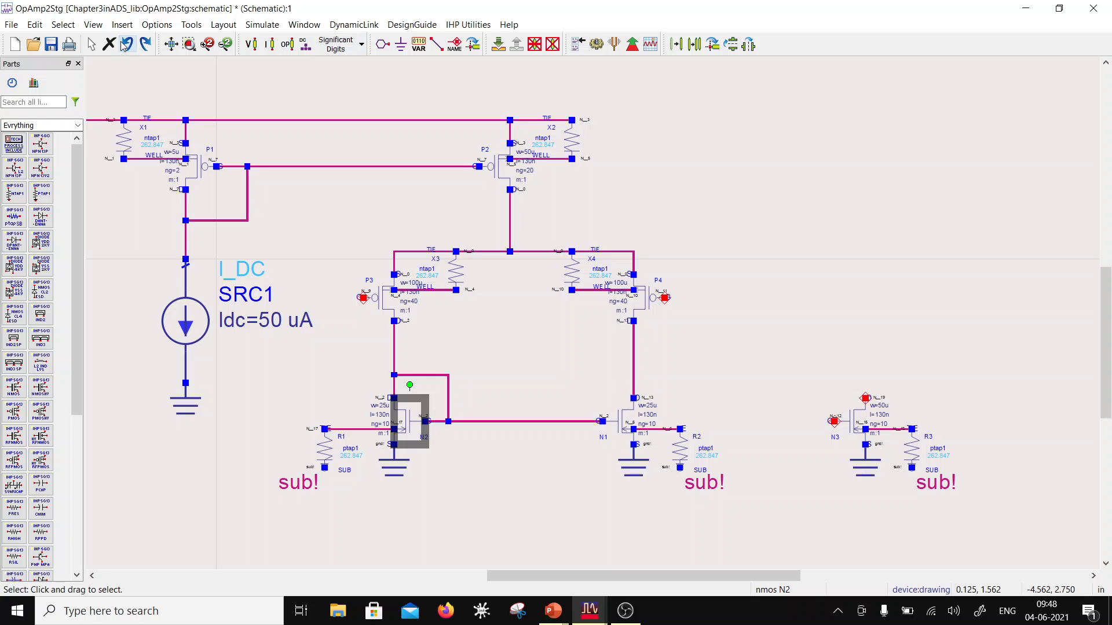
left_click(125, 45)
left_click(126, 45)
left_click(125, 45)
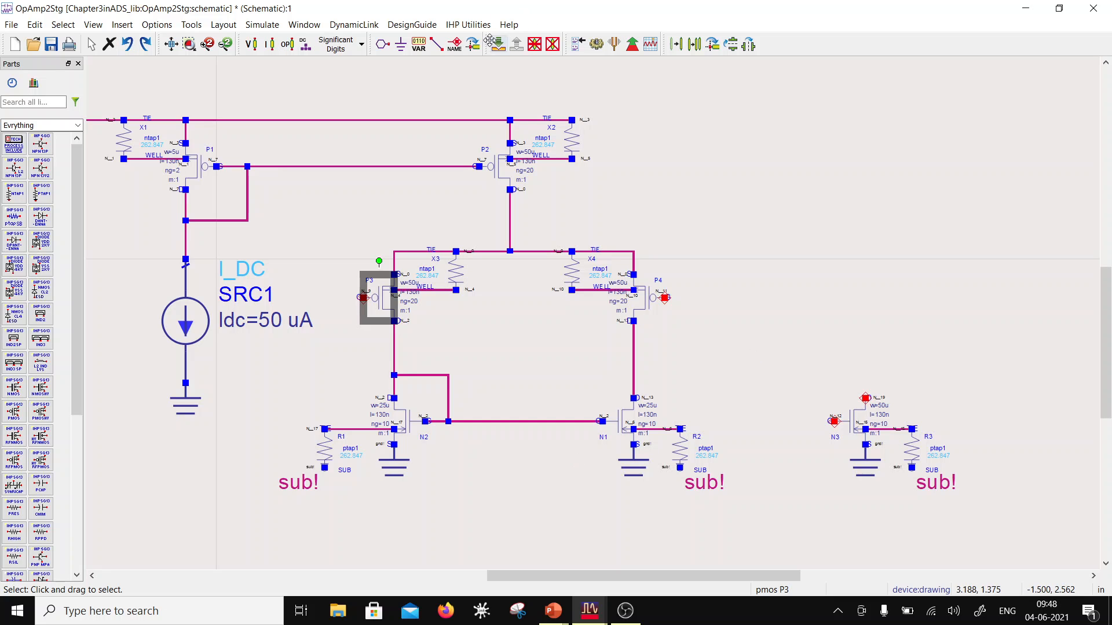
Step: Wire the first-stage output node between the drains of P4 and N1 to the gate of N3
left_click(437, 45)
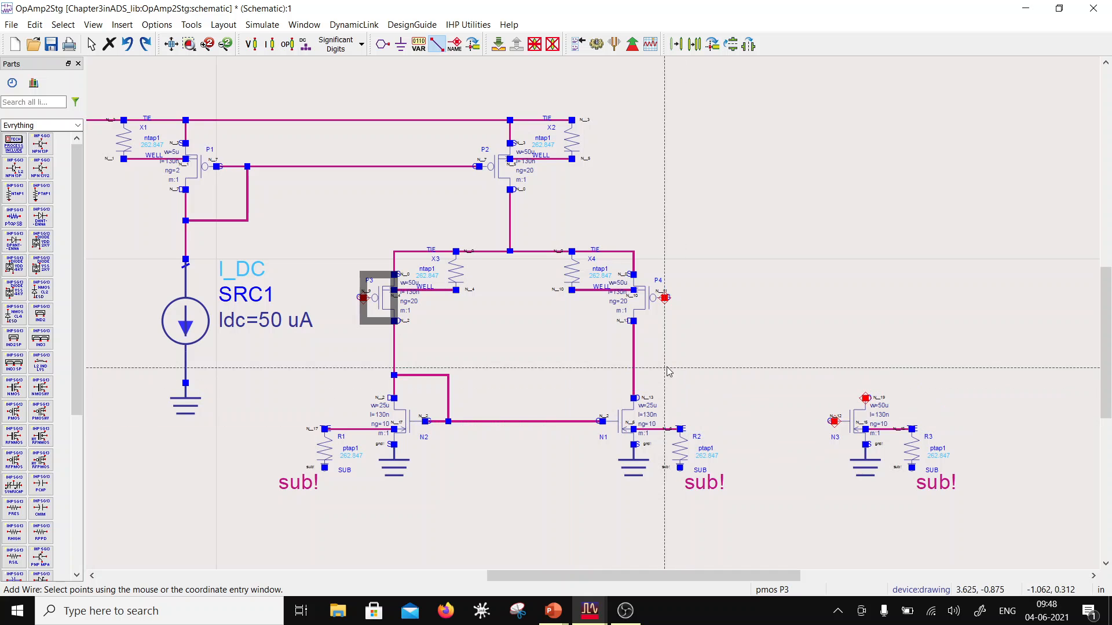
left_click(634, 366)
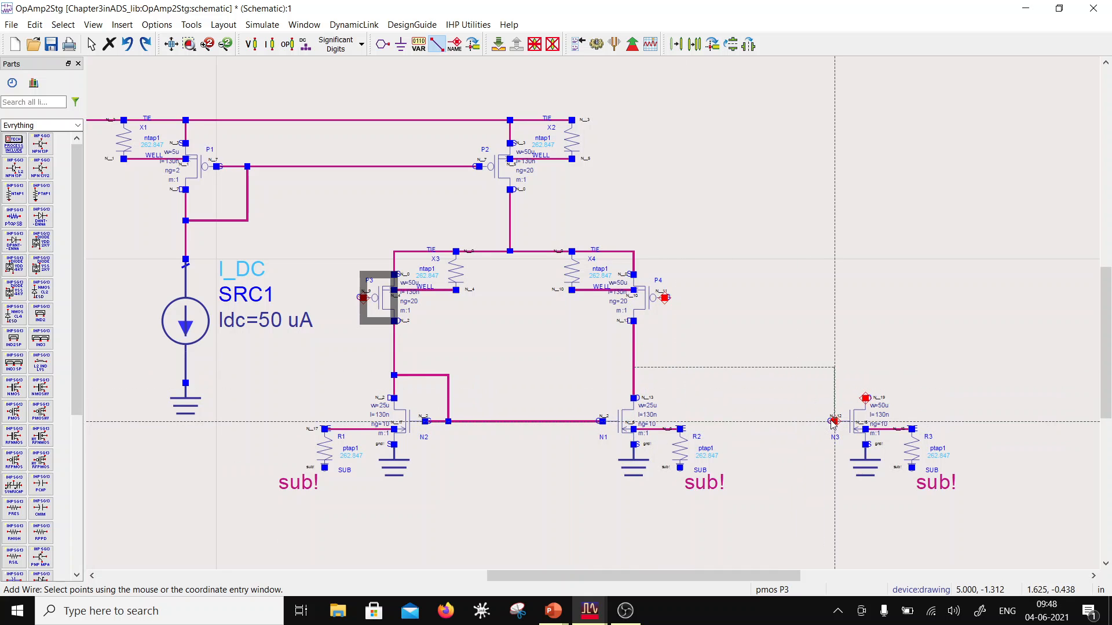
left_click(749, 421)
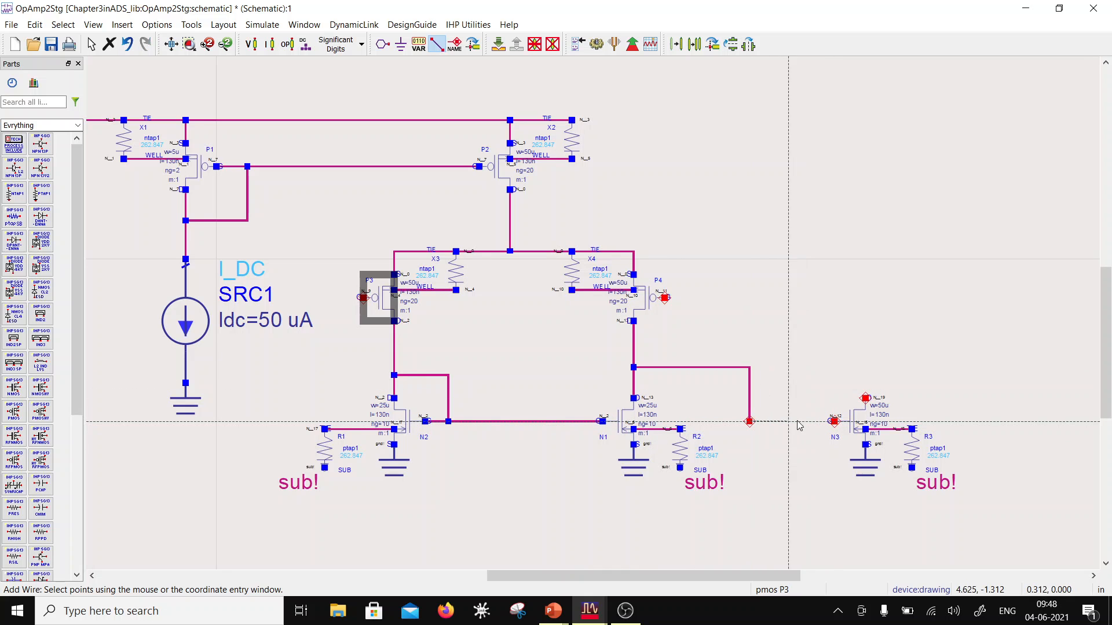
left_click(834, 421)
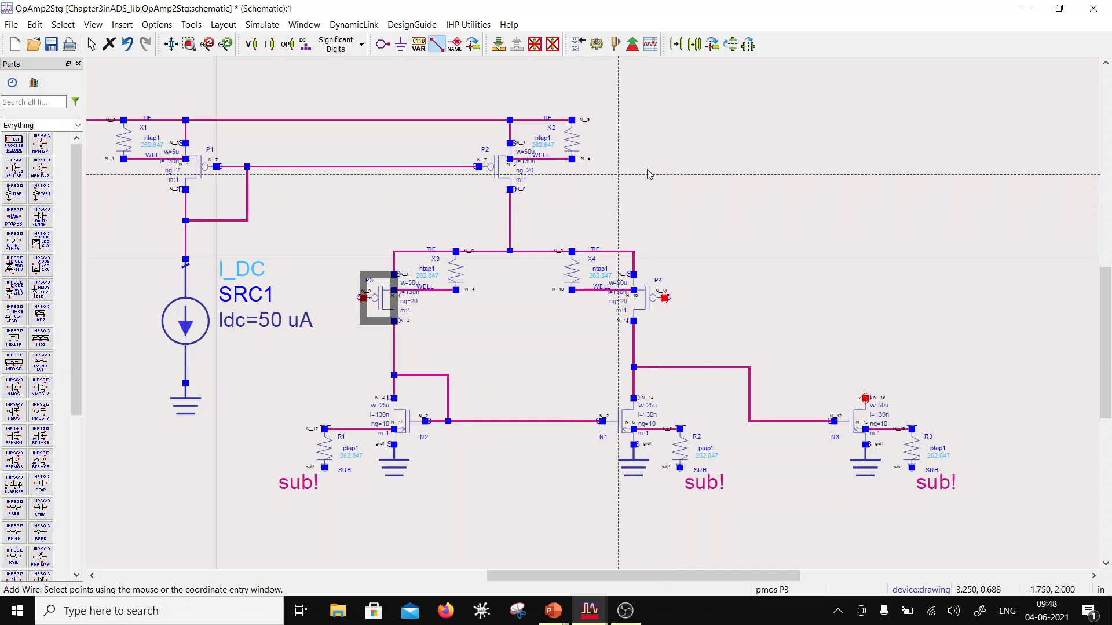
key("Escape")
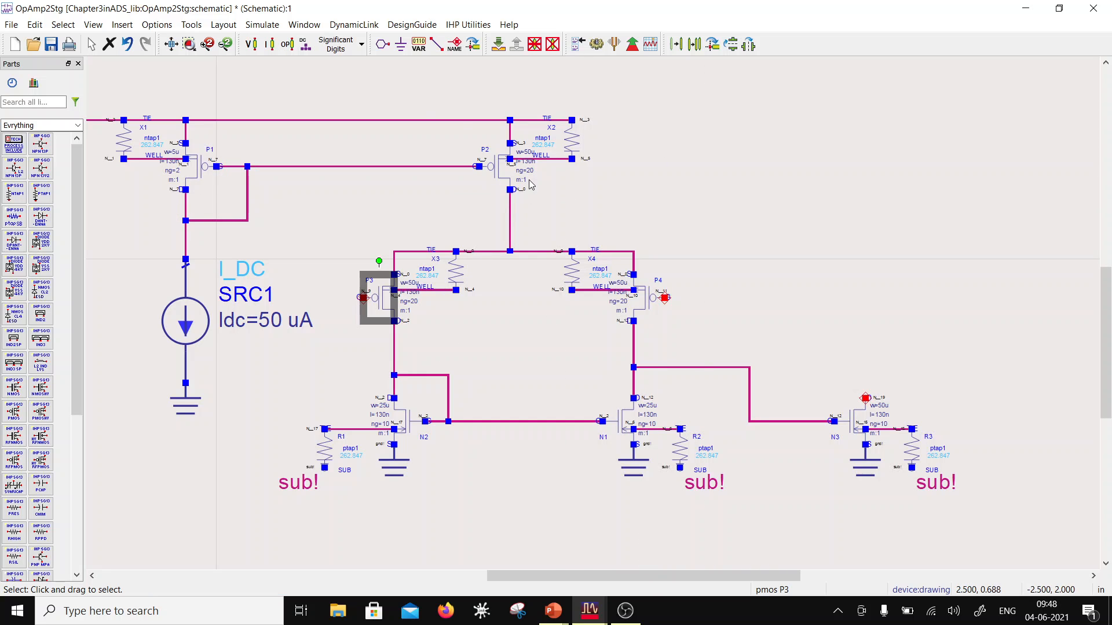
Step: Set the width of PMOS transistor P2 to 100u and its number of gates to 40
left_click(528, 153)
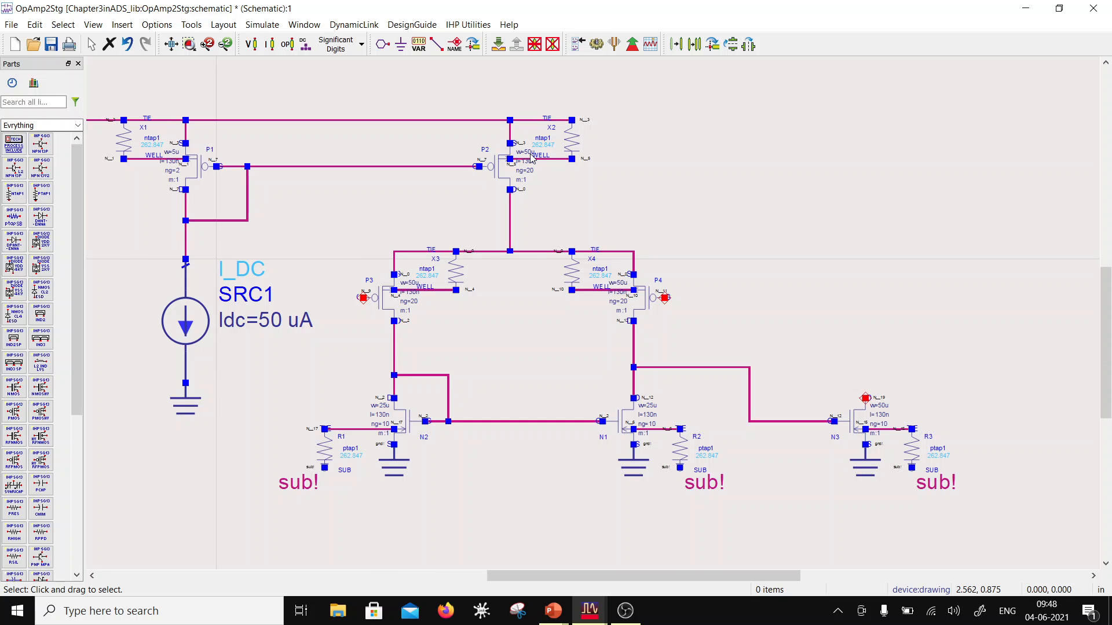
scroll(532, 156, "up", 1)
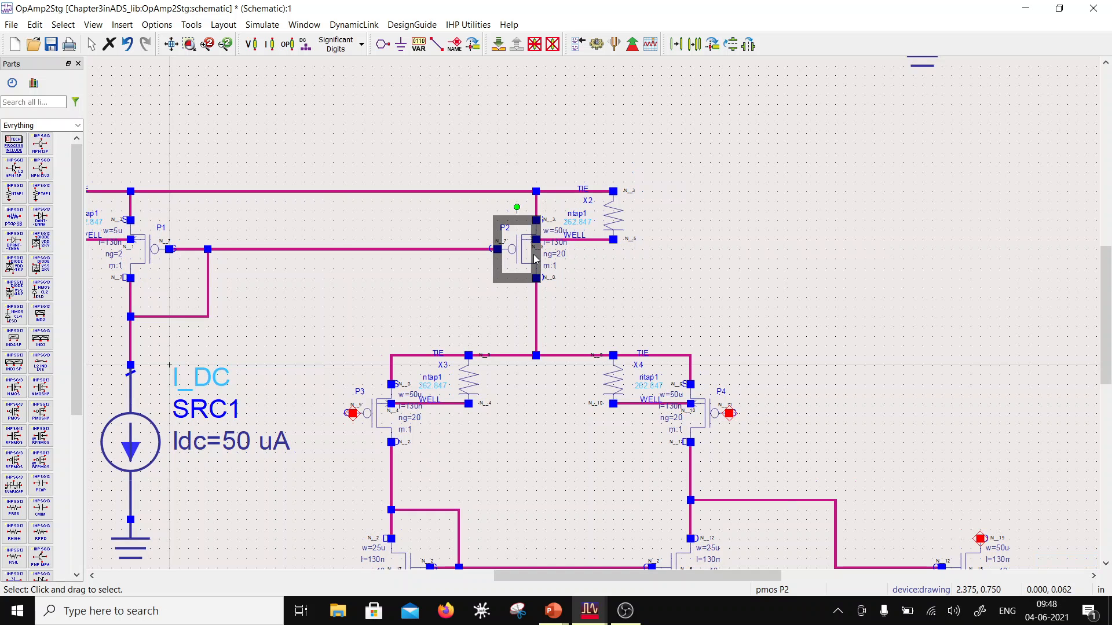
double_click(535, 259)
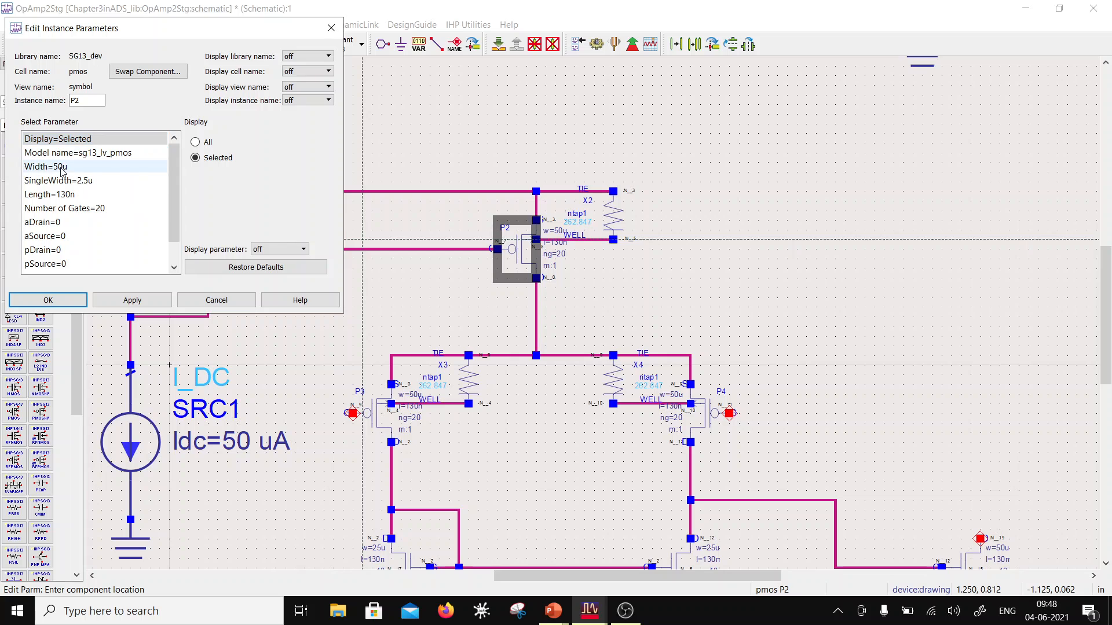
left_click(85, 168)
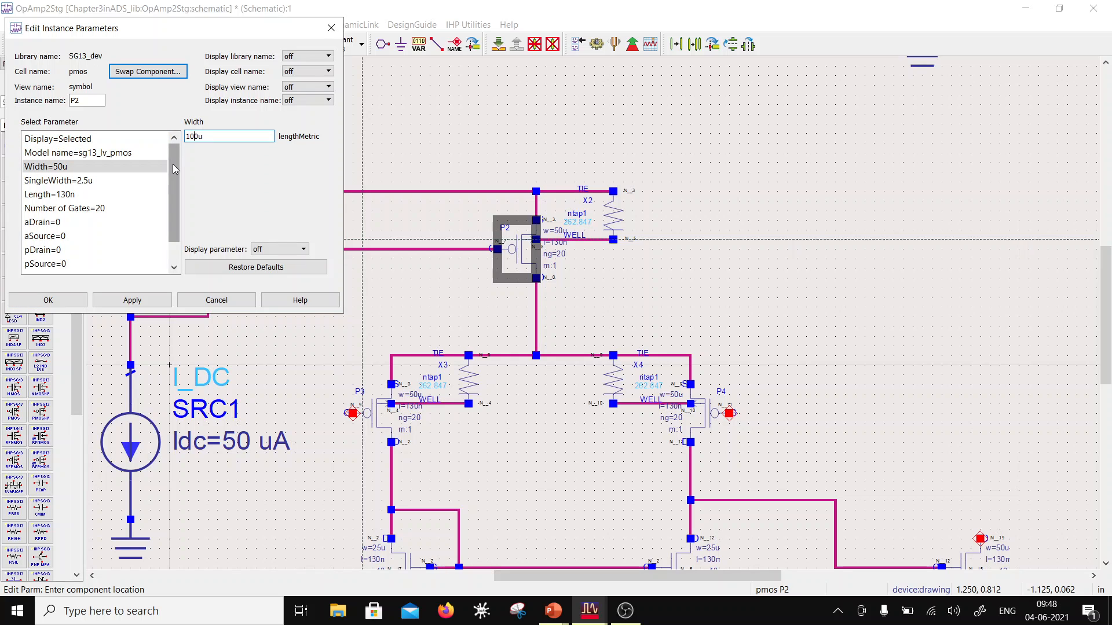
left_click(65, 208)
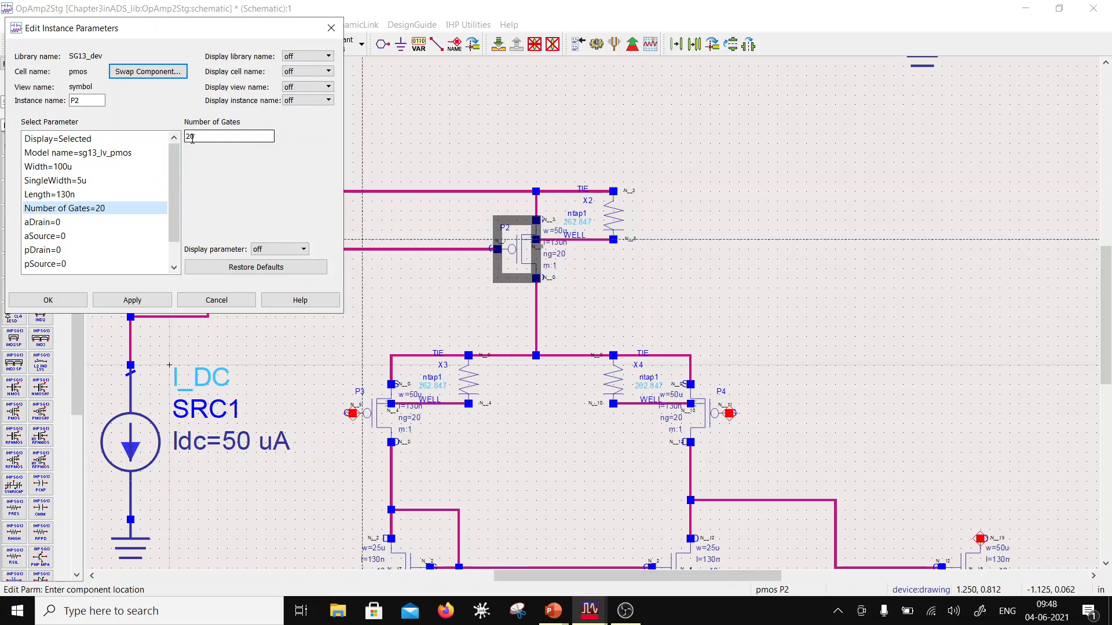
left_click_drag(191, 139, 187, 137)
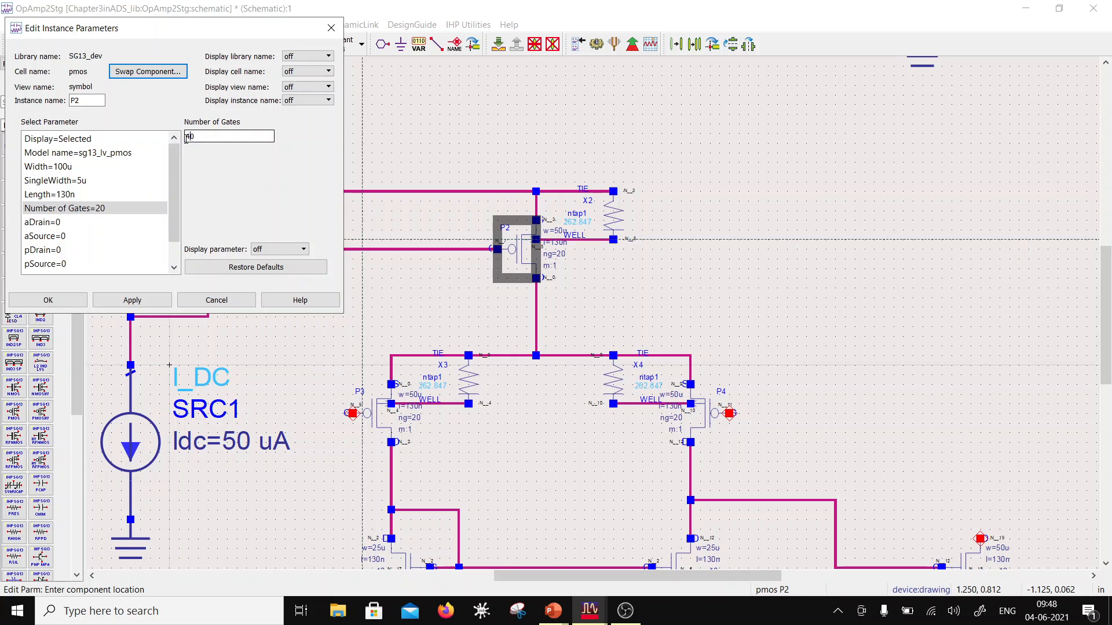
type("4")
left_click(156, 302)
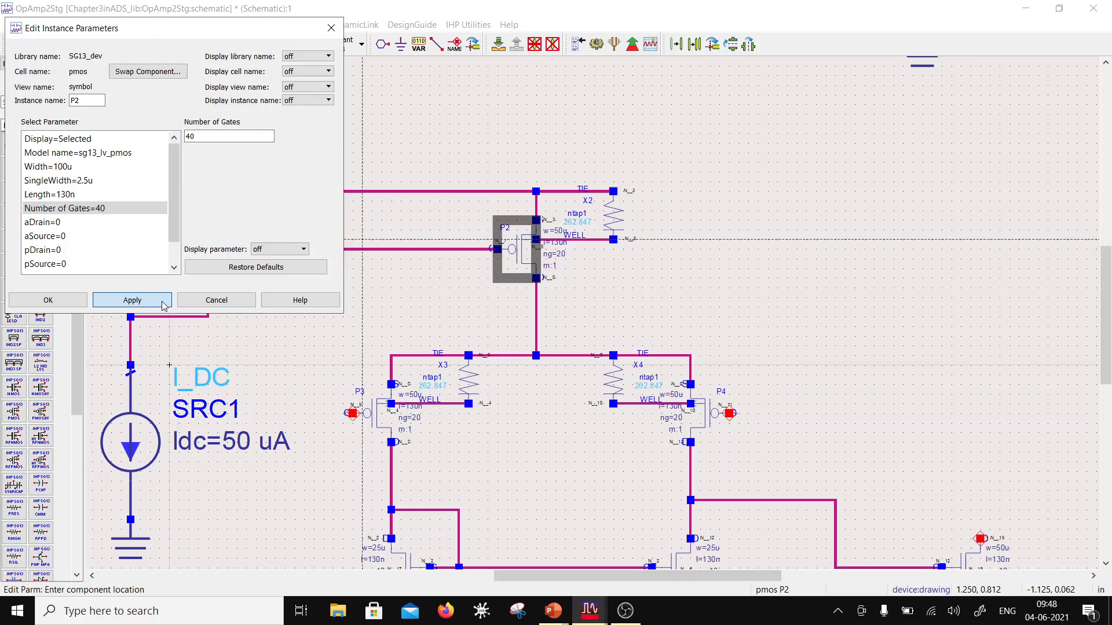
left_click(66, 306)
scroll(521, 372, "down", 2)
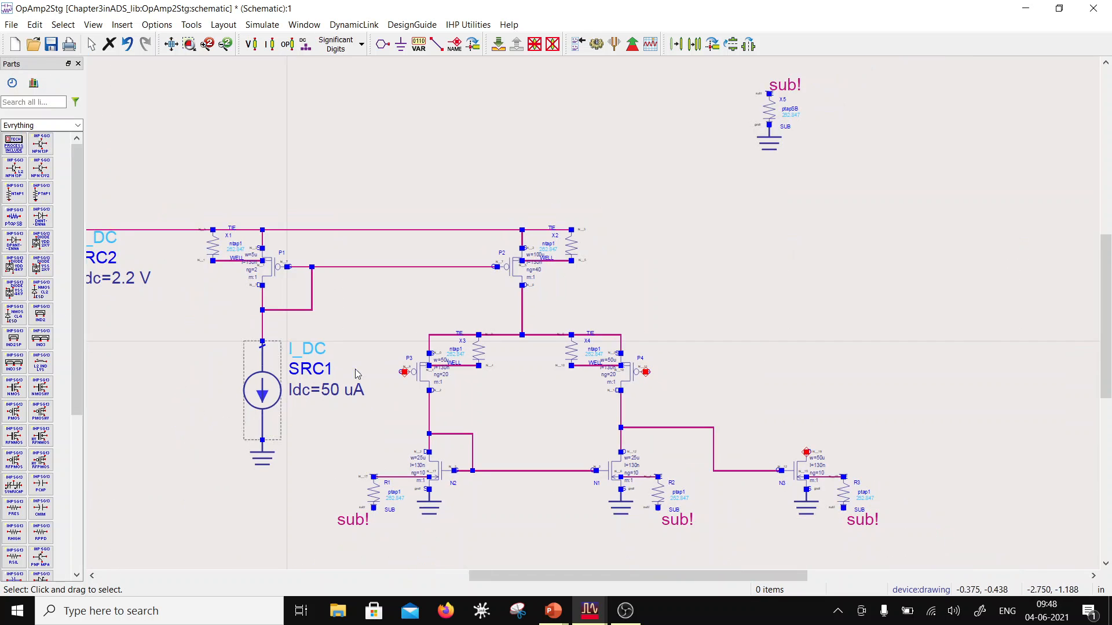
scroll(579, 503, "down", 1)
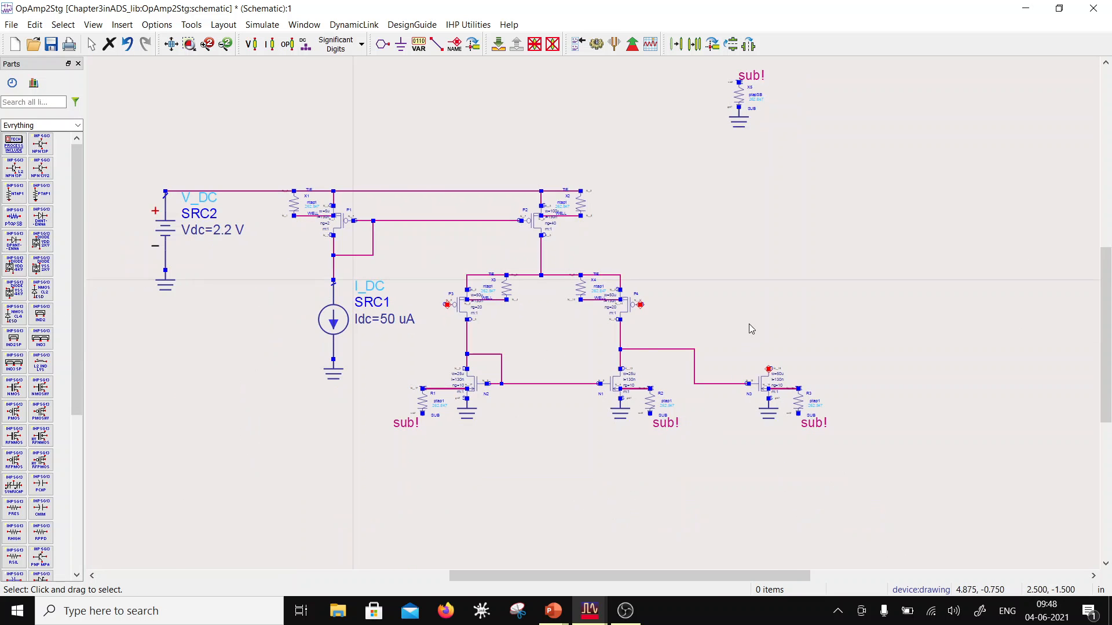
scroll(749, 329, "up", 1)
left_click_drag(354, 134, 509, 242)
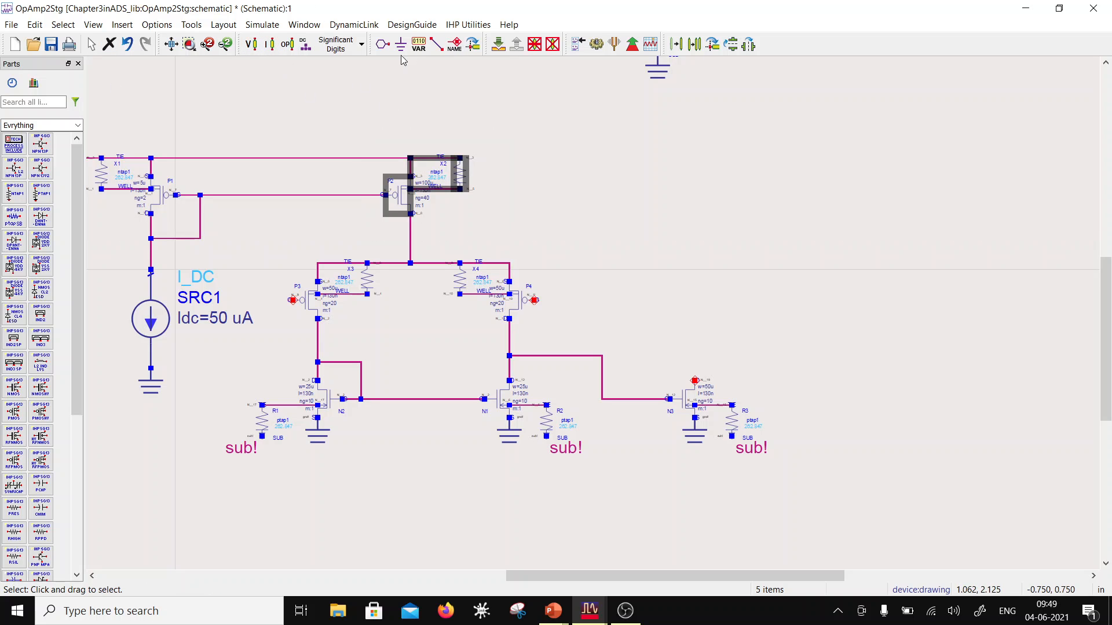
left_click(288, 45)
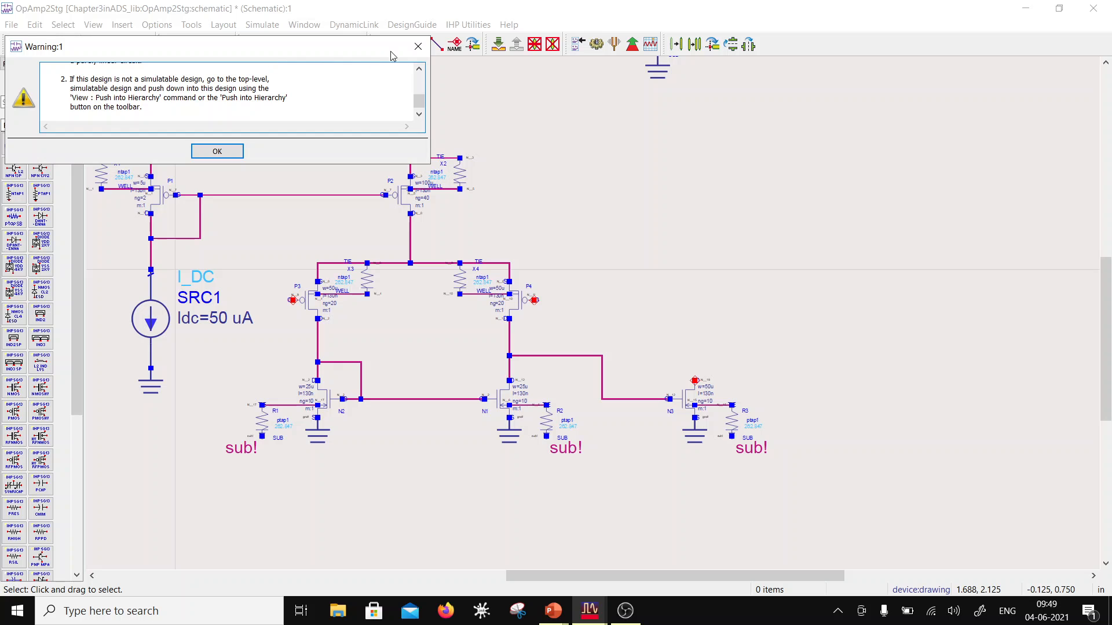
left_click(418, 46)
Step: Copy P2 with its well tie X2 and their wiring using a reference point, placing the copy directly above N3 and level with P2
left_click_drag(343, 118, 529, 218)
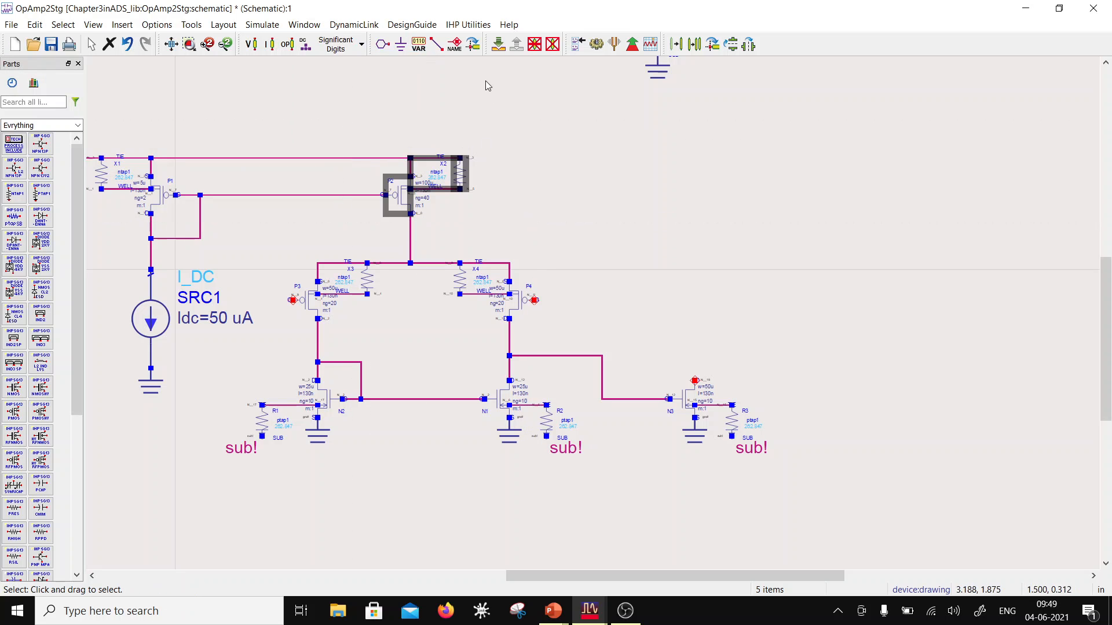
left_click(694, 44)
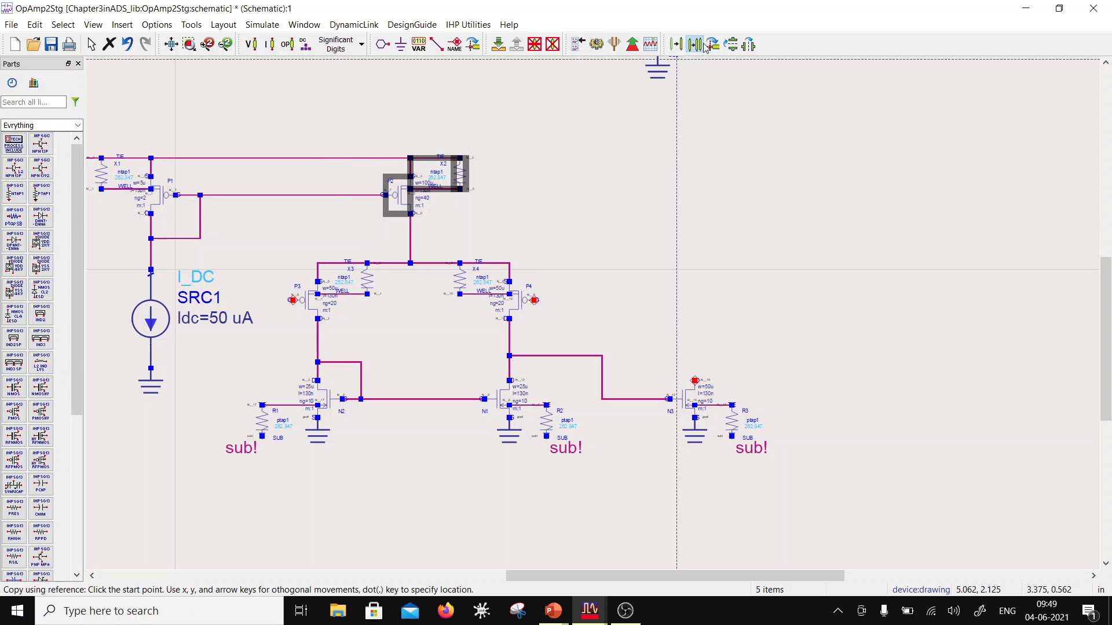
left_click(388, 197)
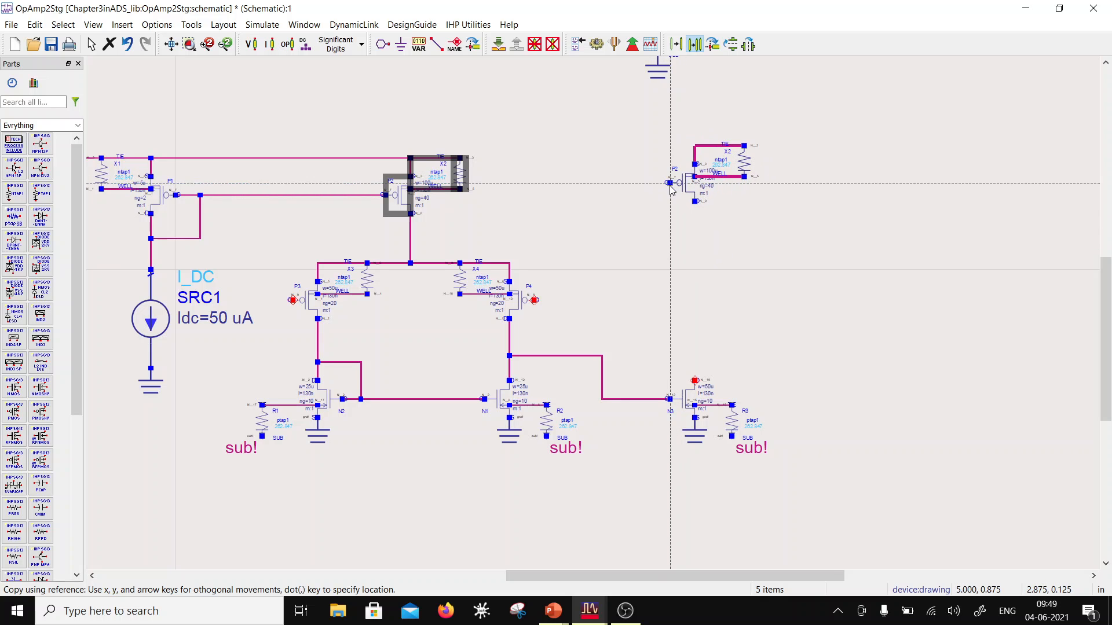
left_click(670, 196)
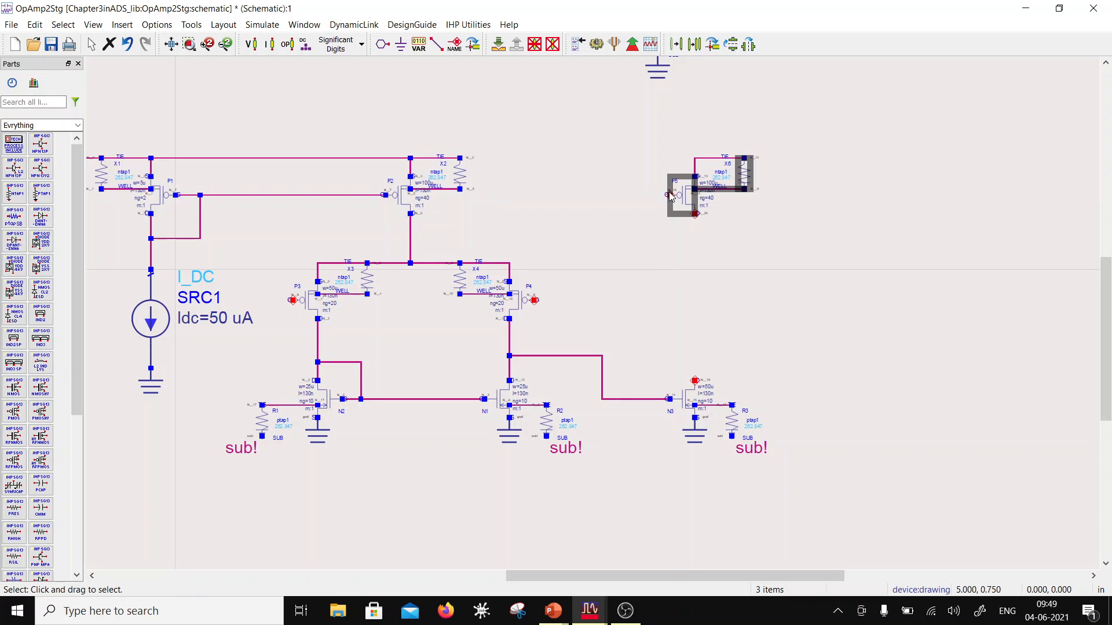
left_click(765, 249)
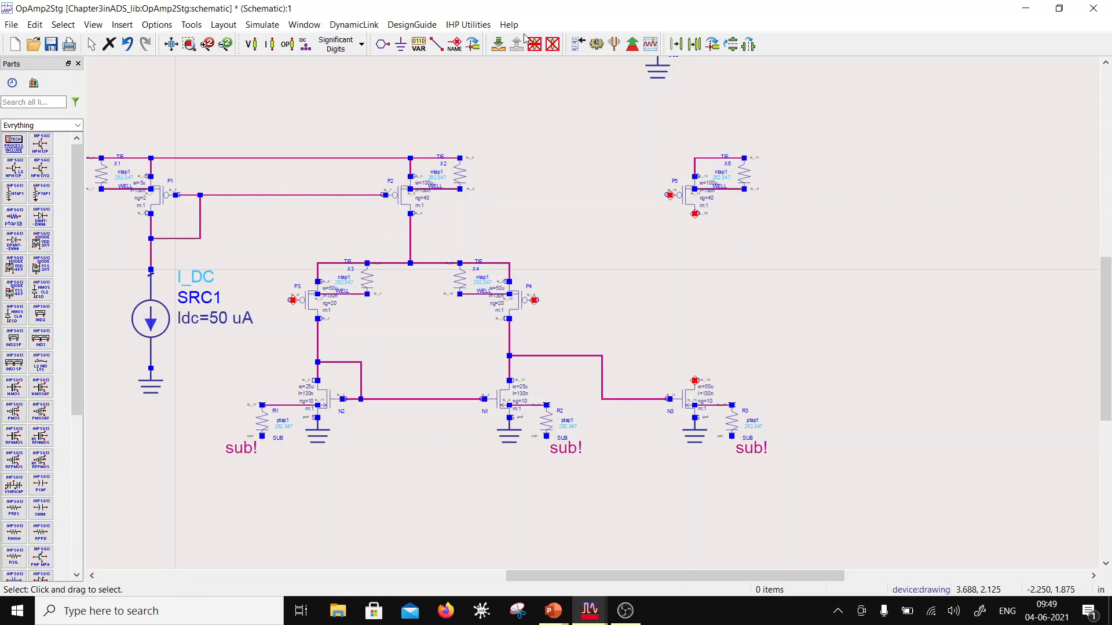
Step: Wire the supply rail from X2 to the source of P5, and connect the drain of P5 to the drain of N3
left_click(436, 44)
left_click(470, 171)
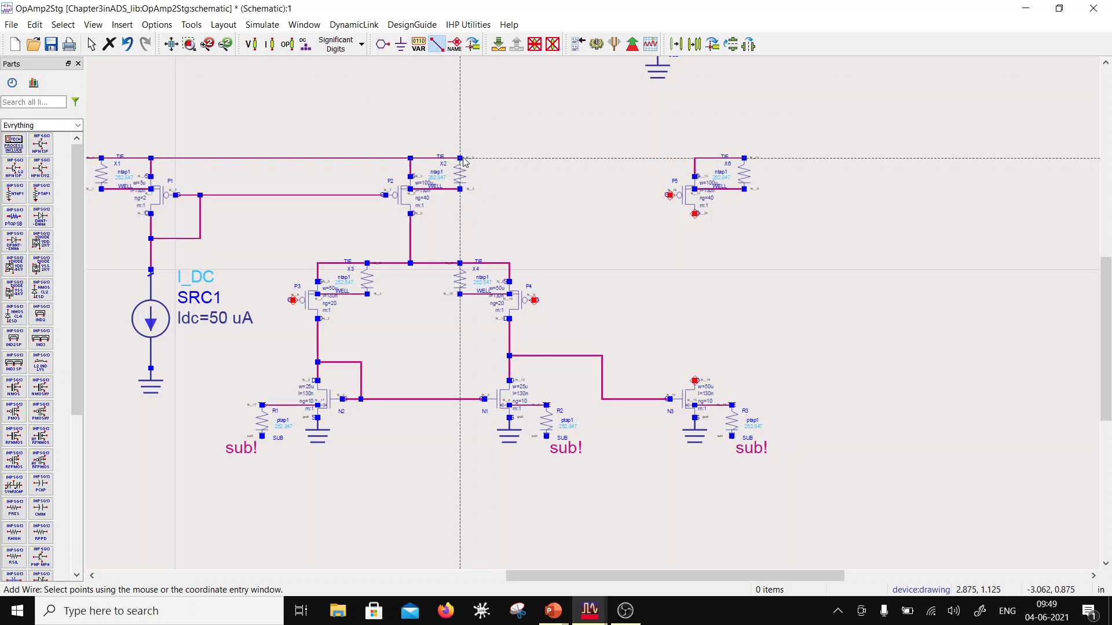
left_click(695, 158)
left_click(695, 215)
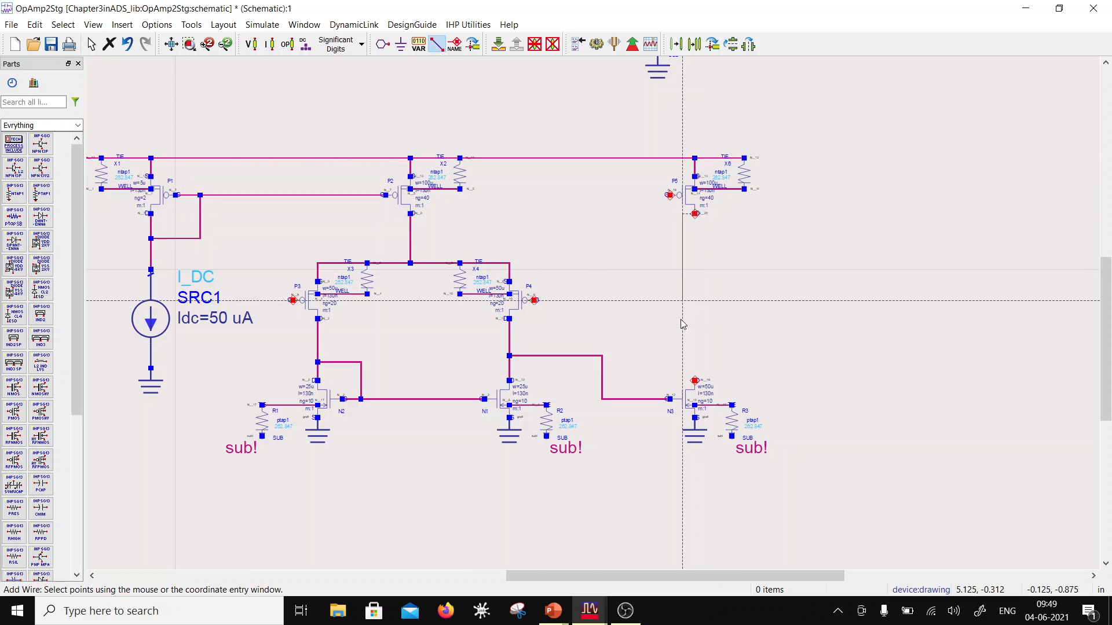
left_click(694, 382)
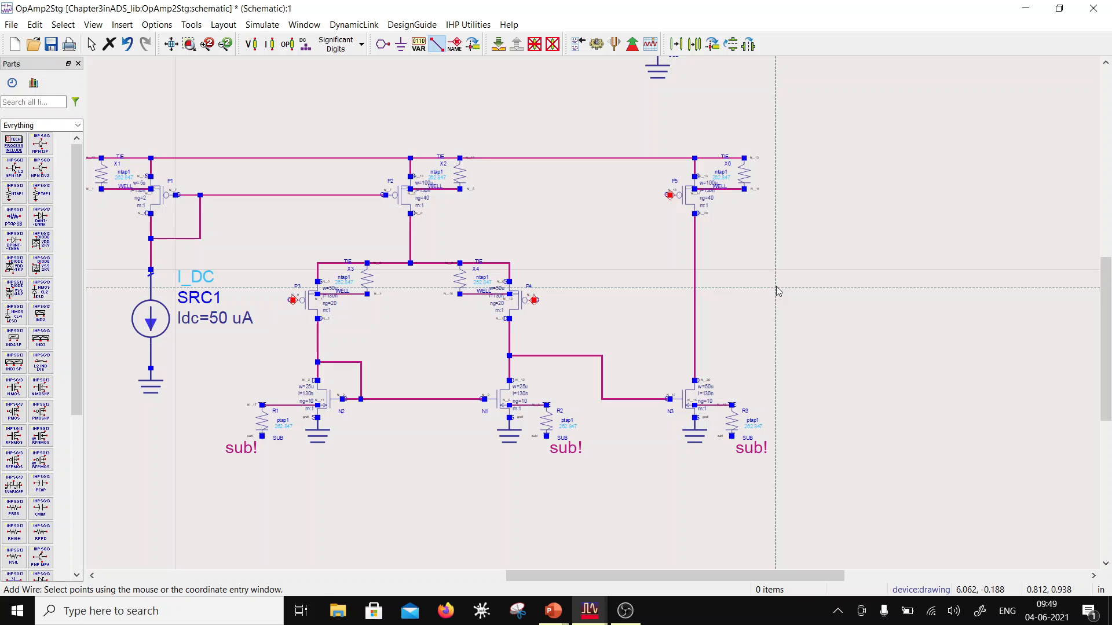
key("Escape")
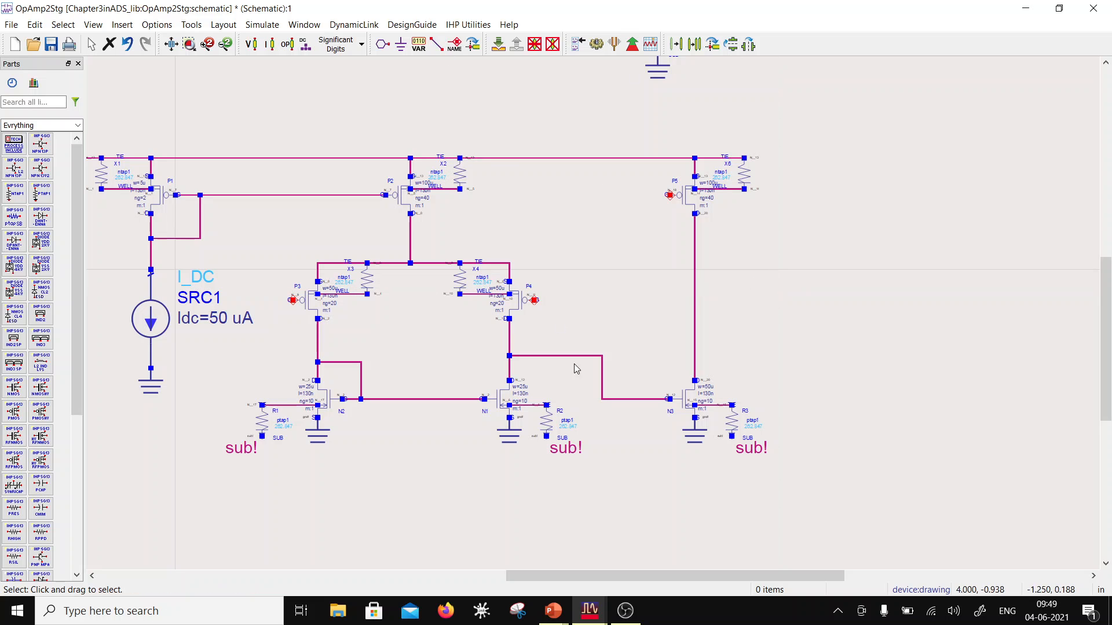
Step: Wire the gate of P5 to the shared gate line between P1 and P2, routing it below P2
left_click(436, 44)
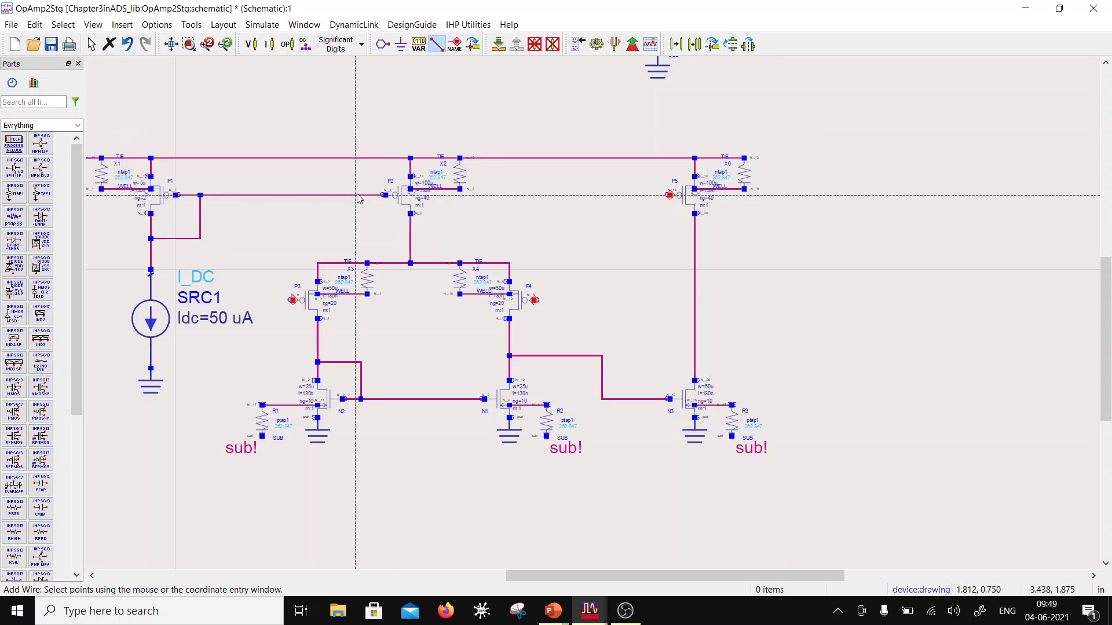
left_click(357, 195)
left_click(670, 195)
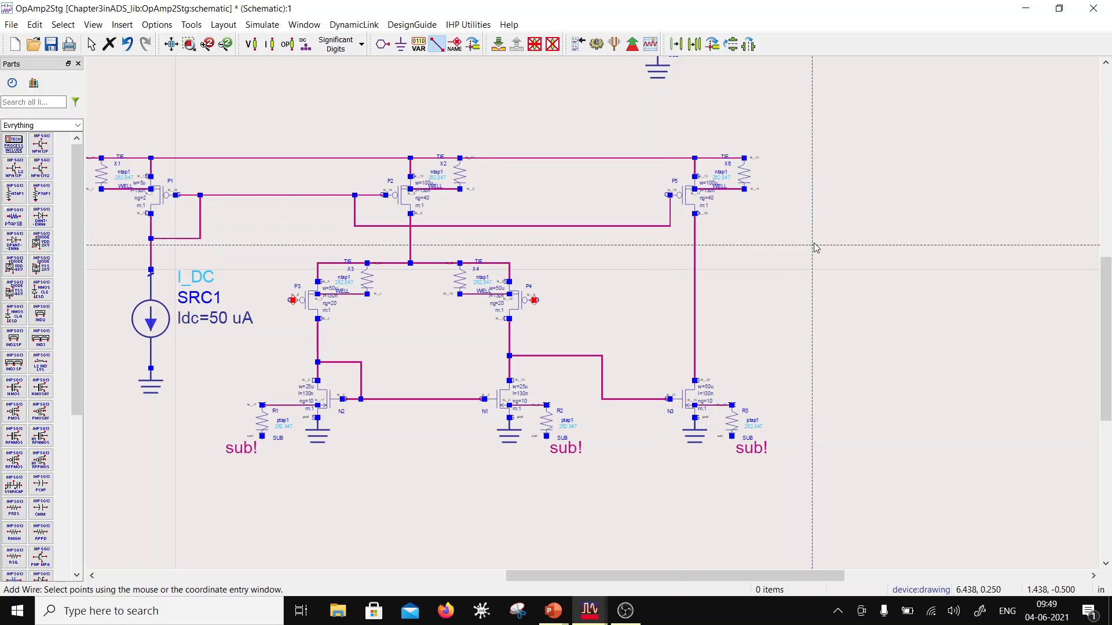
key("Escape")
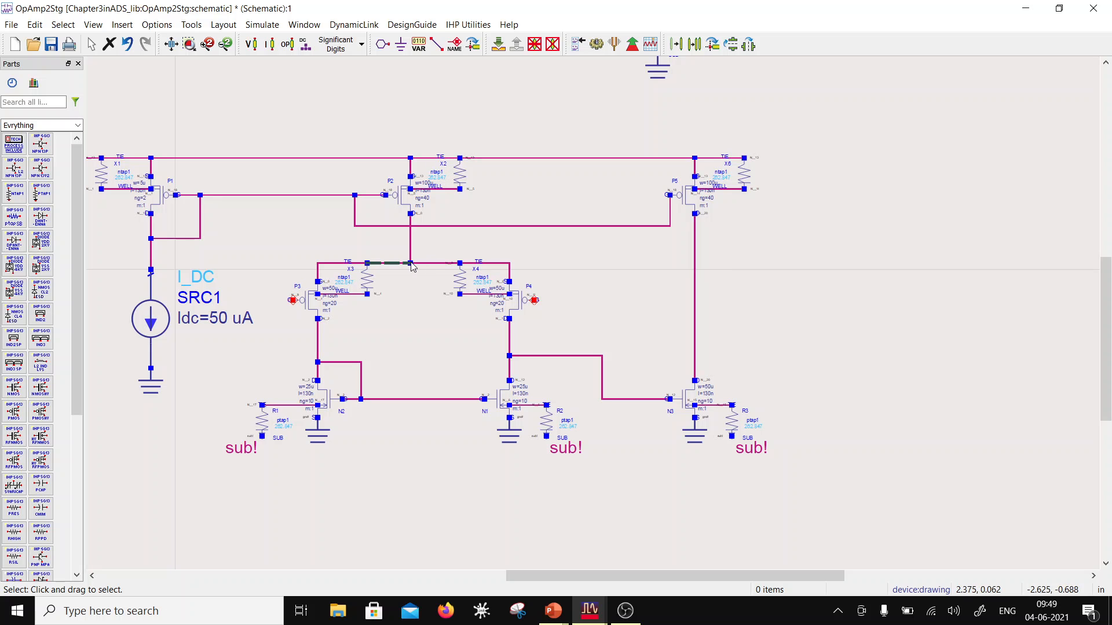
Step: Set the Idc of current source SRC1 to 25 uA
double_click(220, 318)
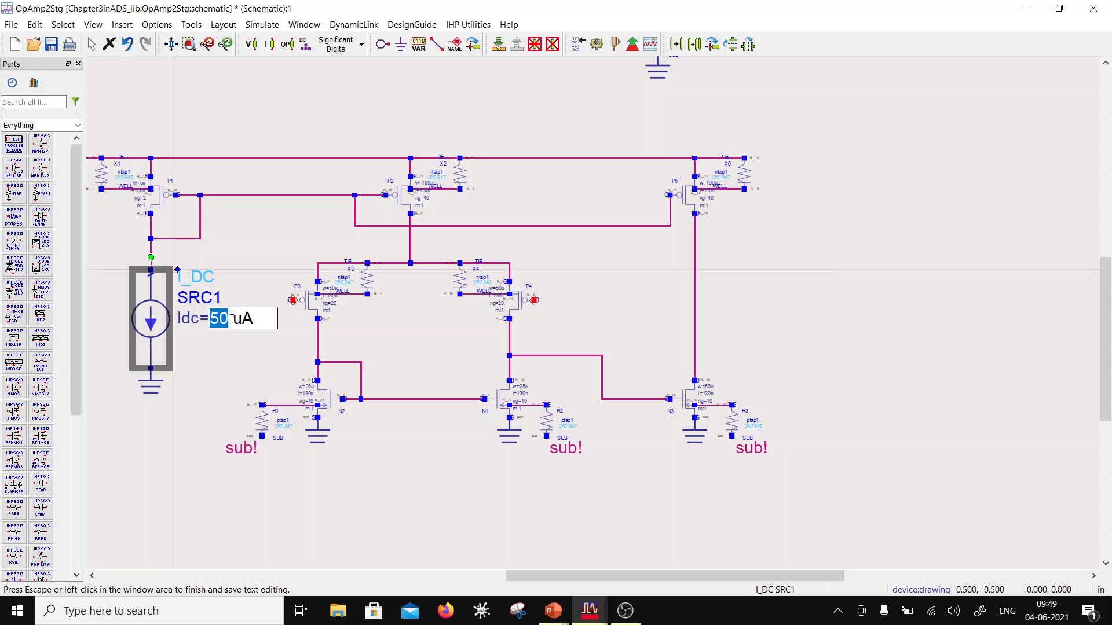
type("25")
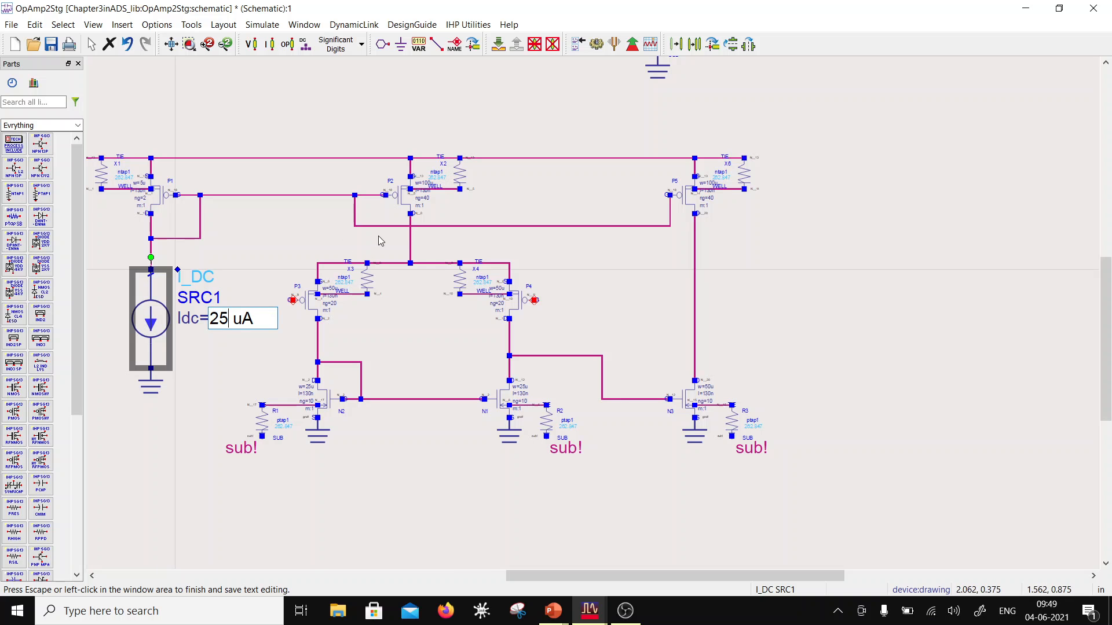
left_click(394, 304)
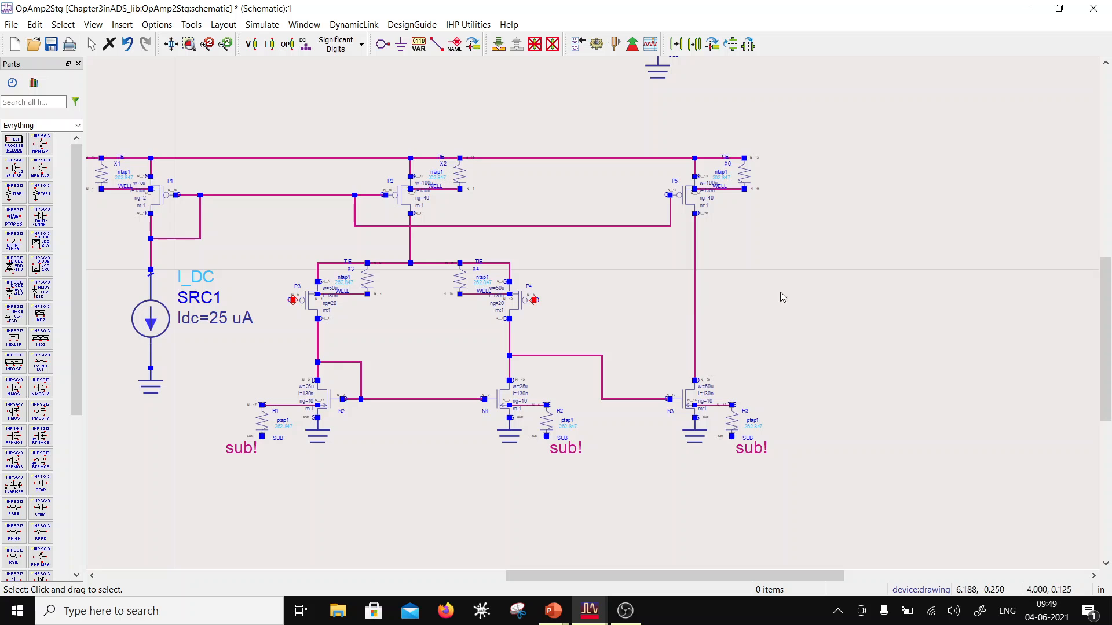
Step: Move the bias branch with P1, its well tie X1, SRC1 and its ground slightly closer to the supply source SRC2
scroll(455, 327, "down", 2)
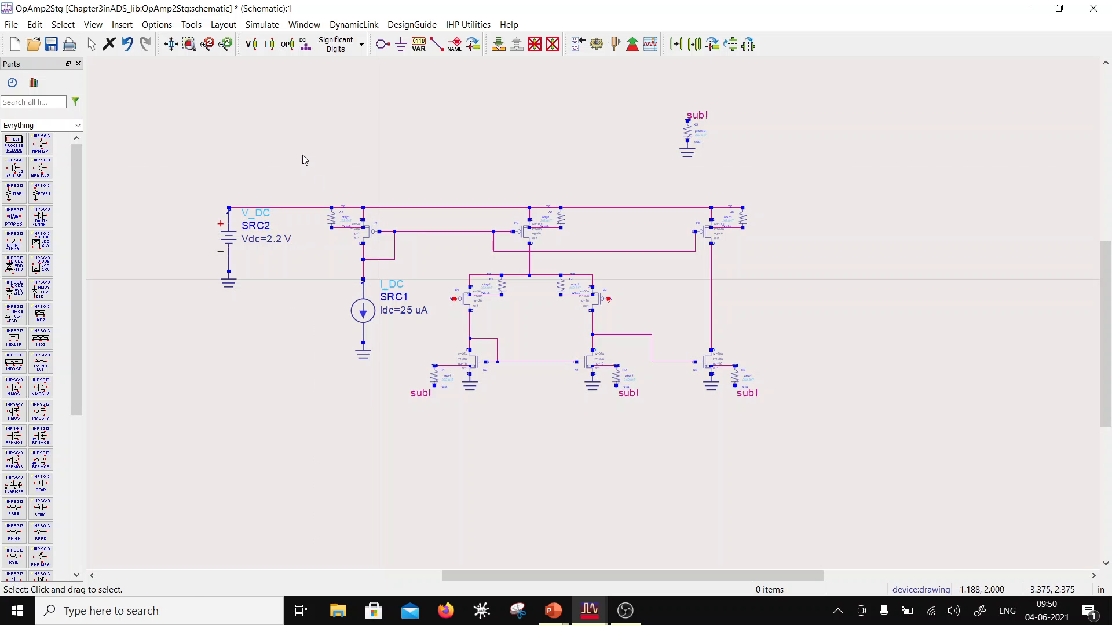
left_click_drag(303, 155, 408, 384)
left_click(409, 383)
left_click_drag(366, 321, 338, 320)
left_click(427, 456)
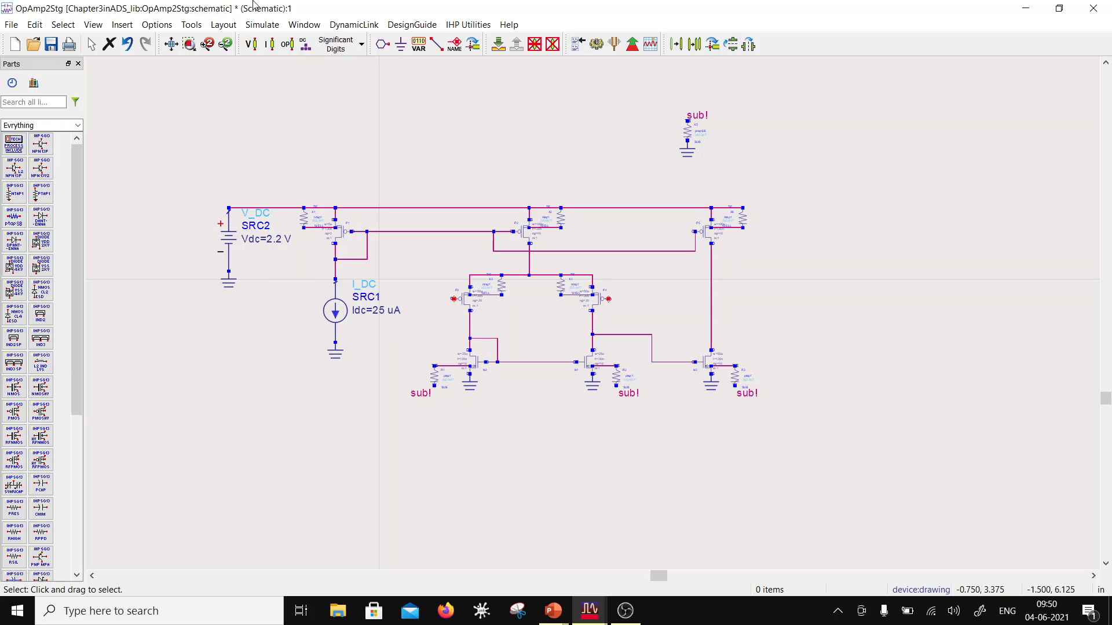
Step: Place a V_AC source from the Sources-Freq Domain palette between N2 and N3, below them, and ground its negative terminal
left_click(78, 126)
scroll(54, 198, "down", 5)
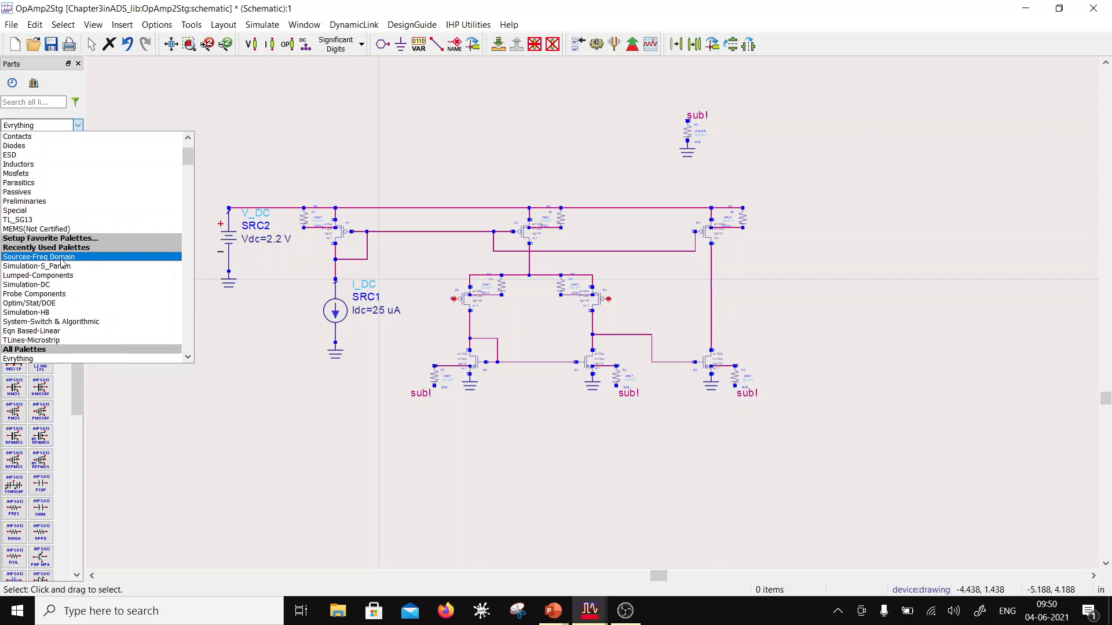
left_click(62, 262)
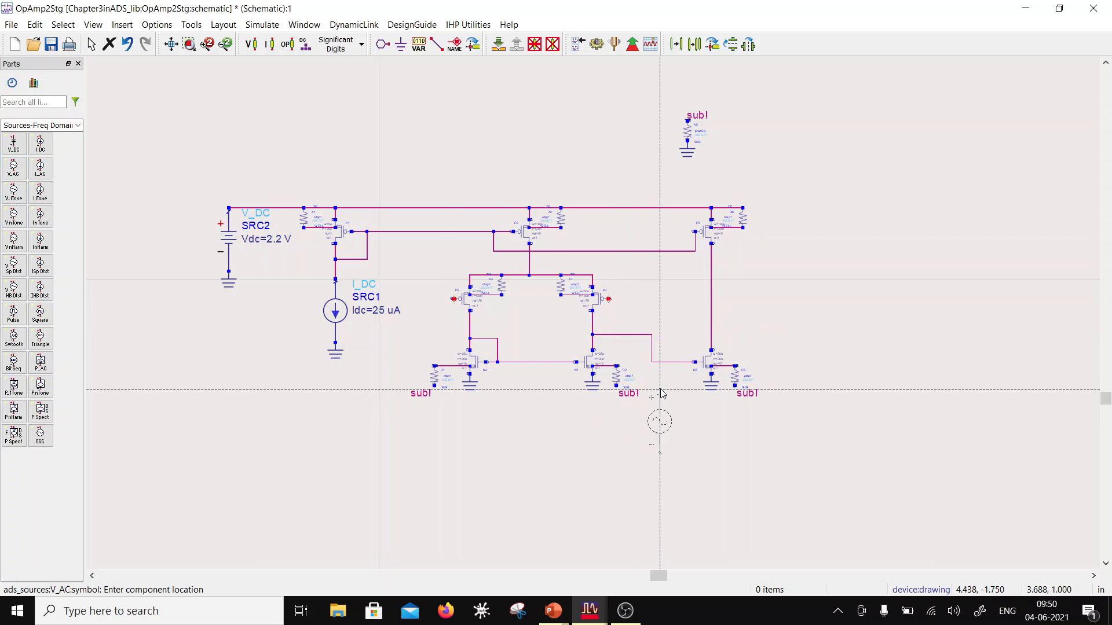
left_click(664, 394)
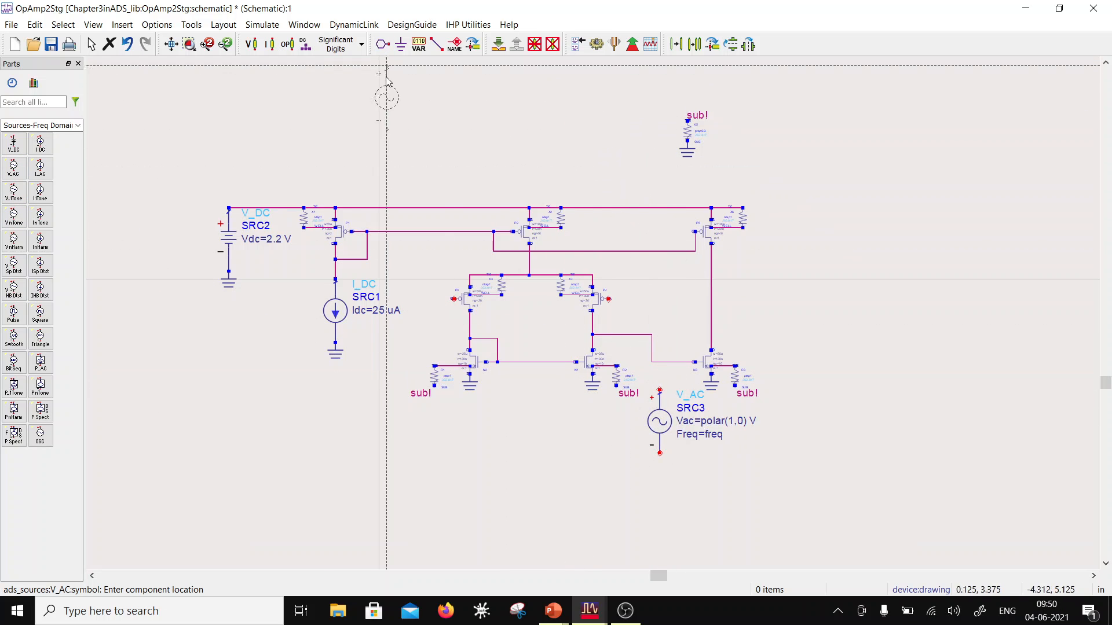
left_click(400, 44)
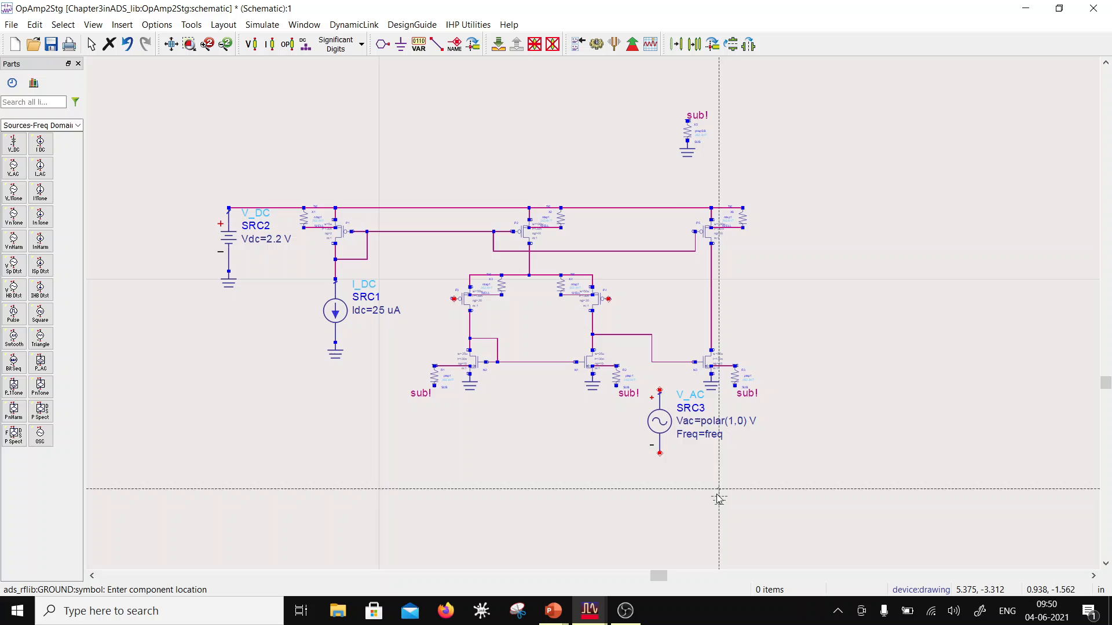
left_click(664, 446)
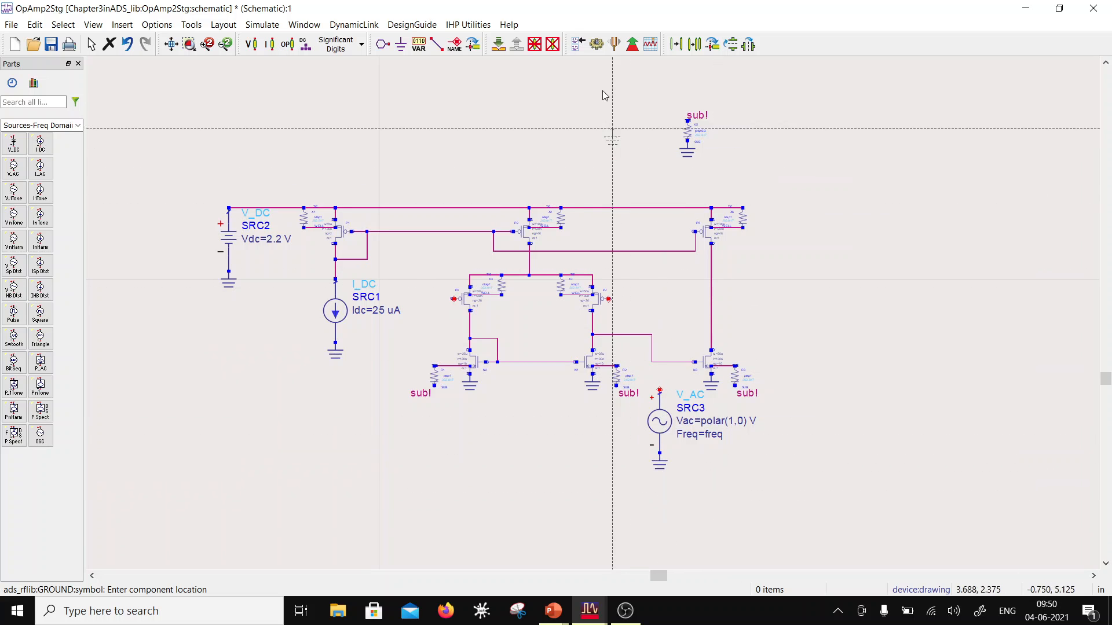
Step: Wire the gate of the right-hand input-pair transistor to the positive terminal of SRC3
left_click(436, 44)
left_click(608, 299)
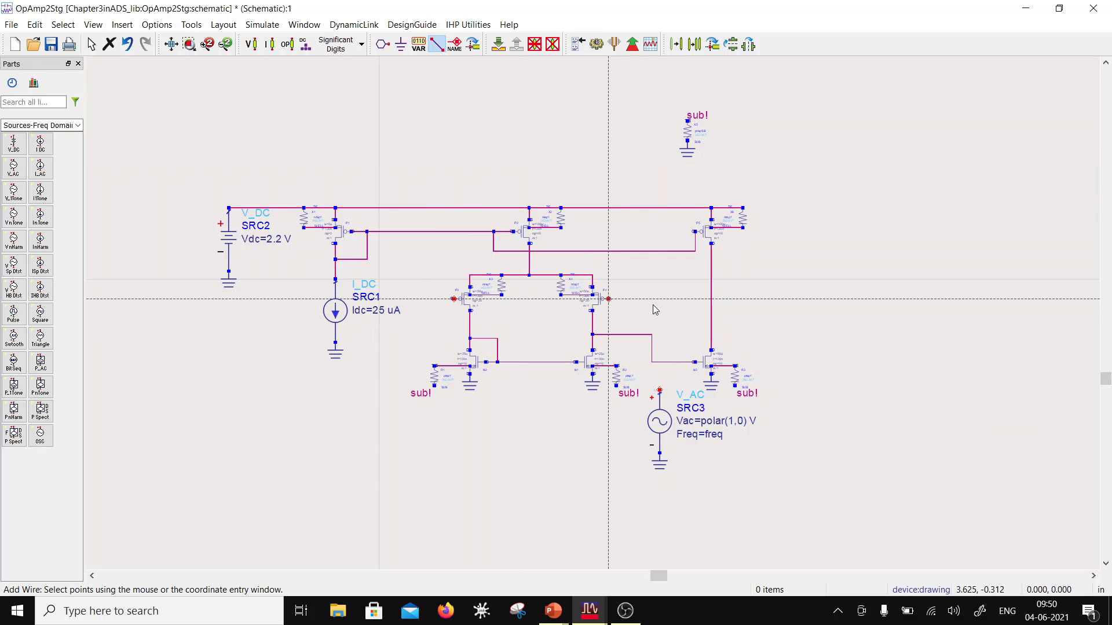
left_click(660, 391)
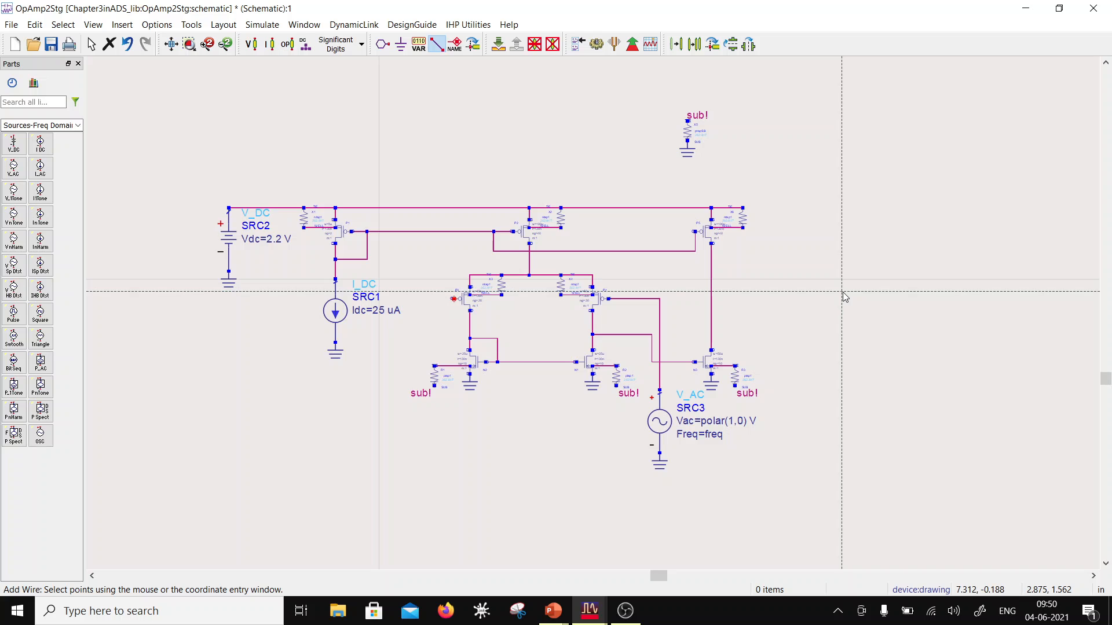
key("Escape")
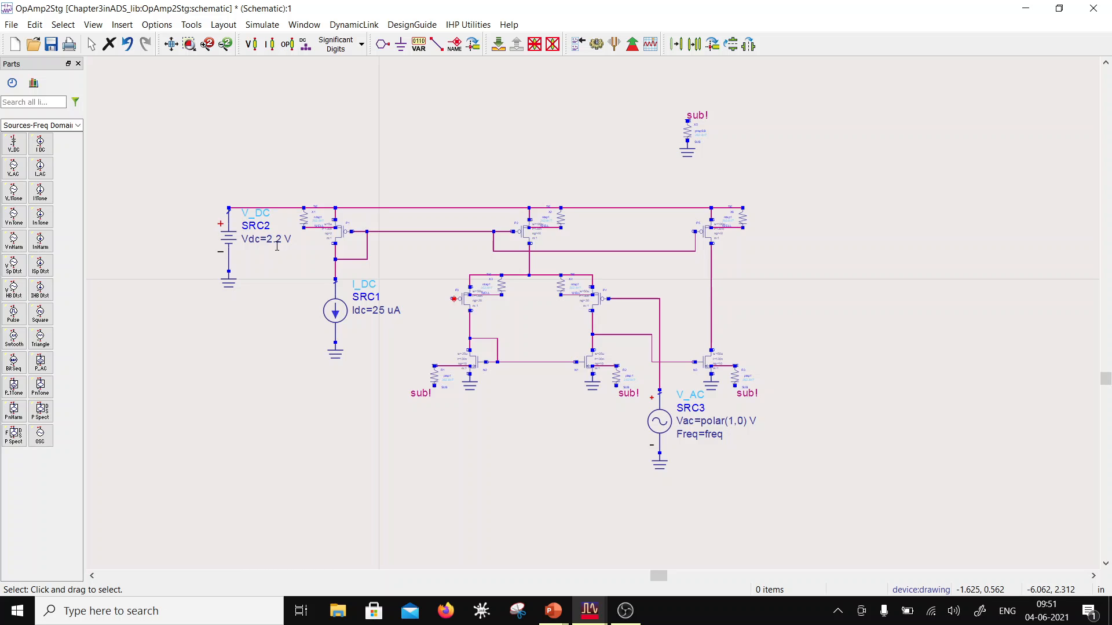
Step: Set SRC3's Vac to polar(0.5,0) V and its Vdc to 1 V
left_click(733, 421)
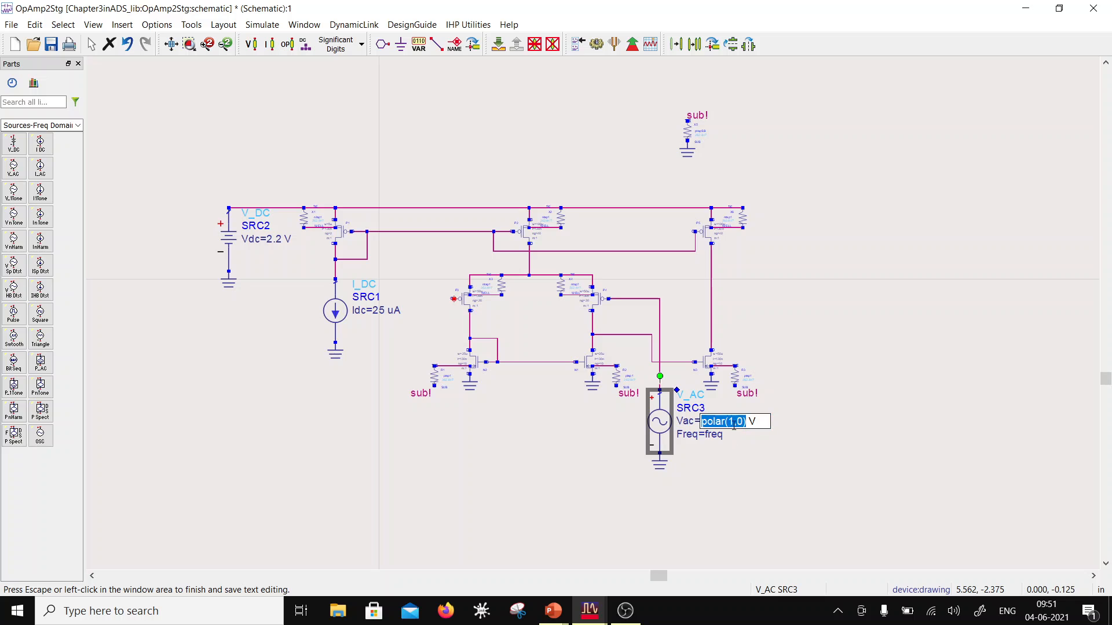
key("BackSpace")
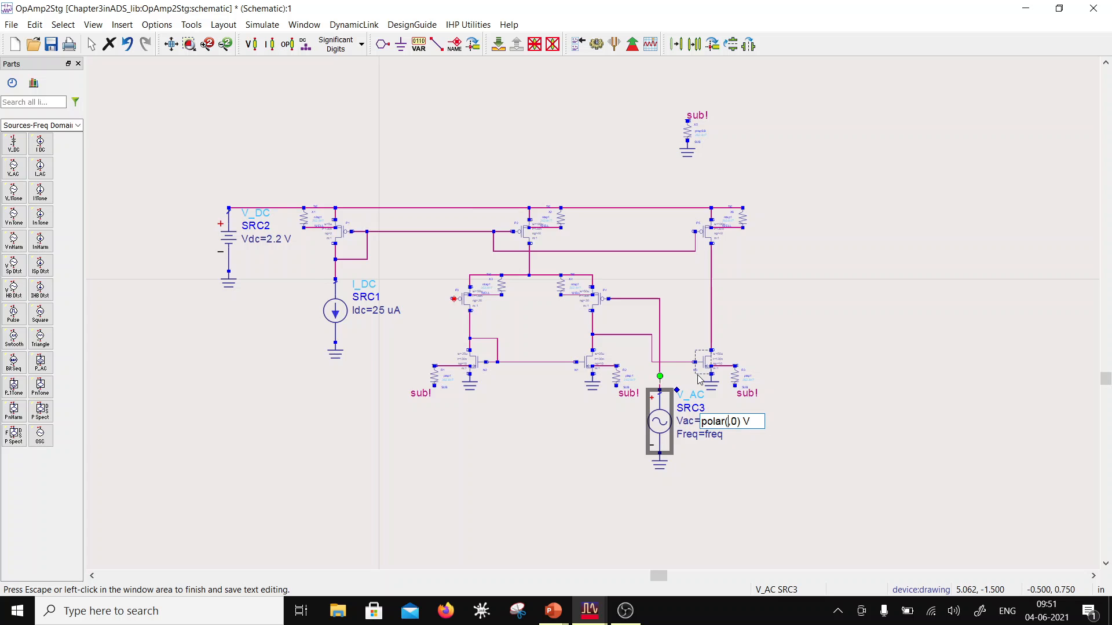
type("0.5")
left_click(659, 427)
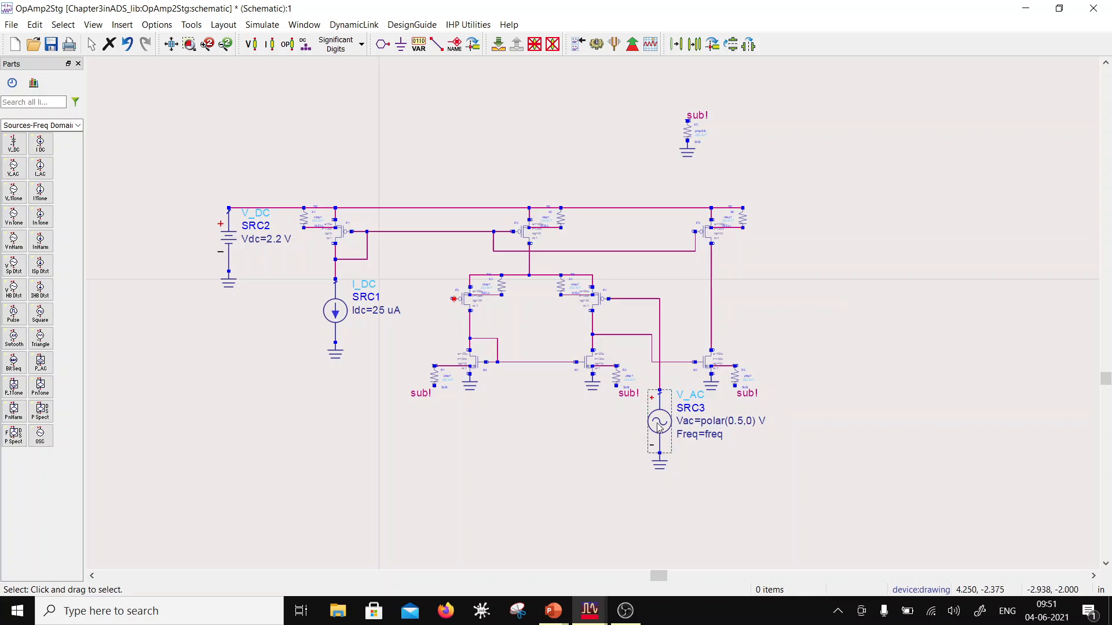
double_click(658, 427)
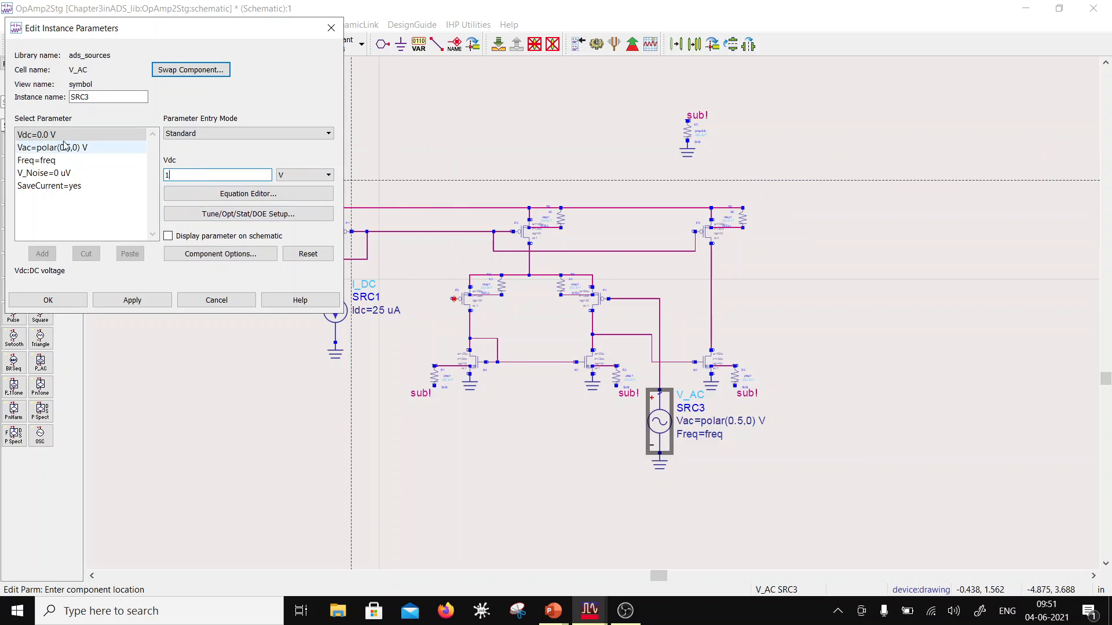
left_click(81, 299)
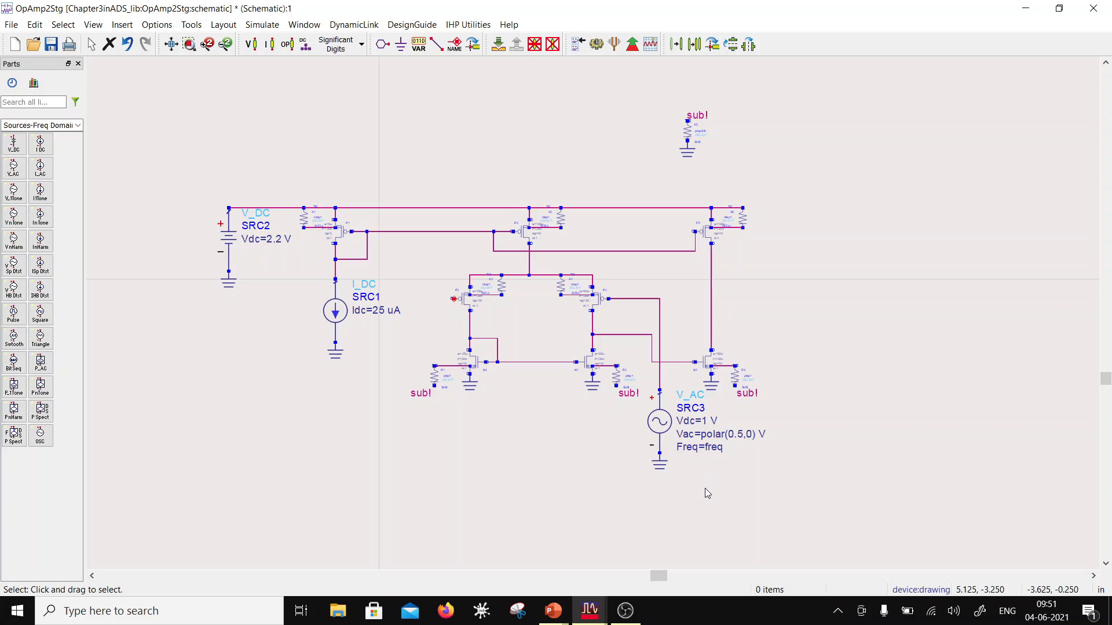
Step: Copy SRC3 together with its ground to the open area below current source SRC1, level with the original
left_click_drag(676, 500, 648, 344)
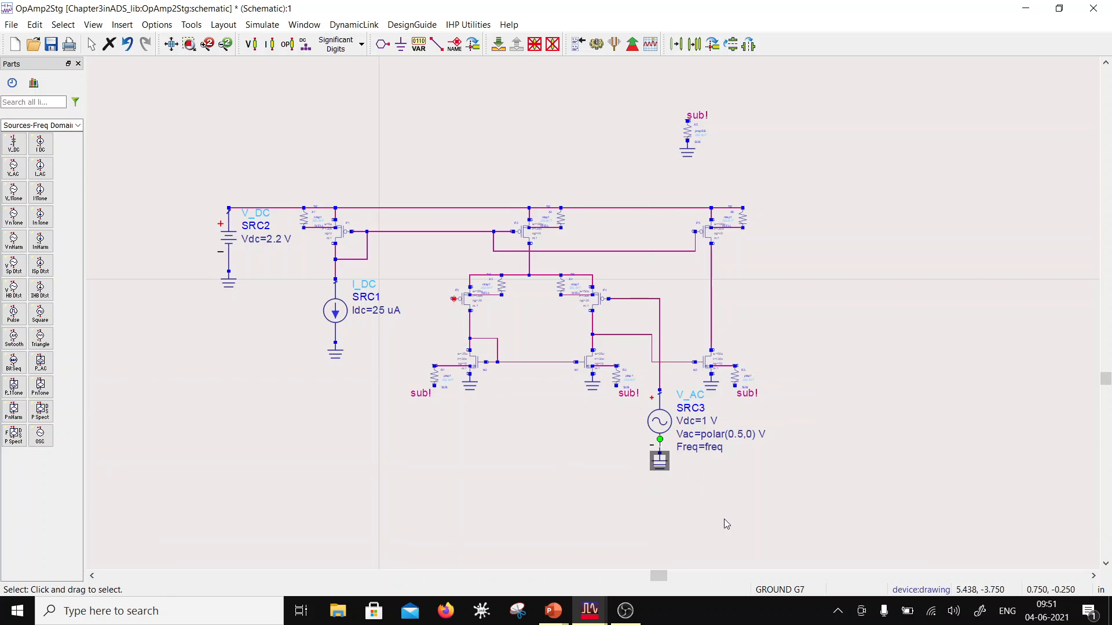
left_click_drag(725, 521, 633, 385)
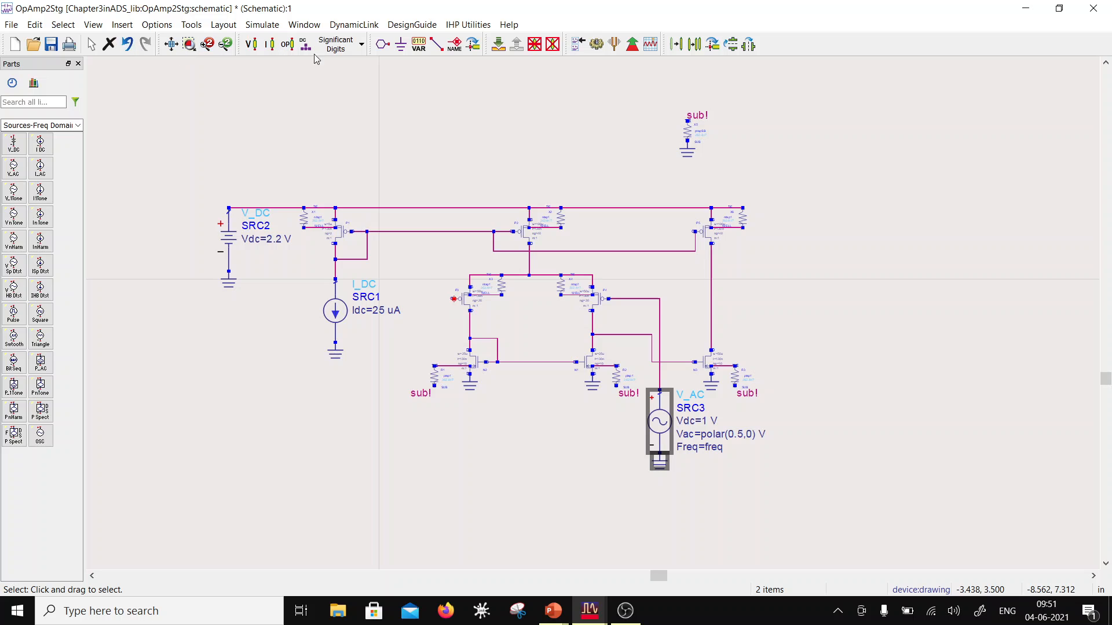
left_click(694, 44)
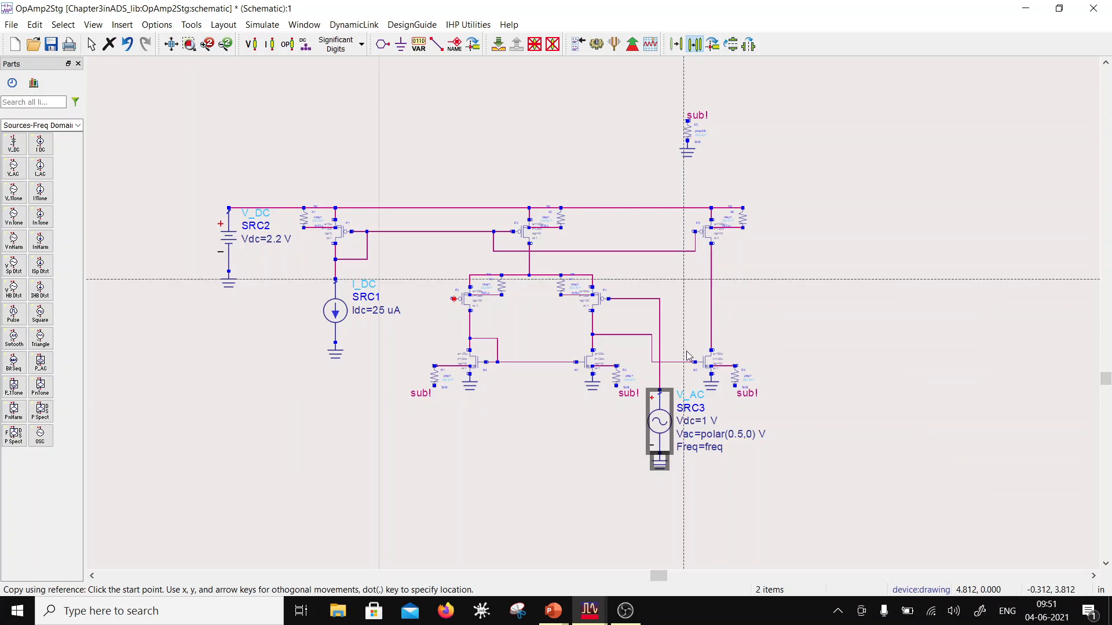
left_click(661, 394)
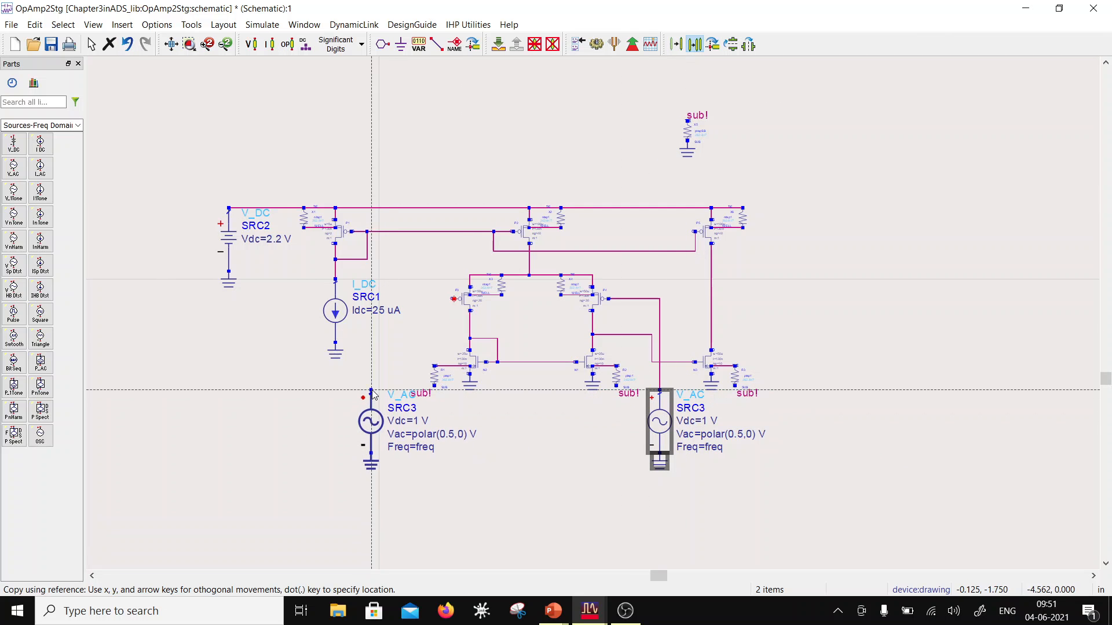
left_click(372, 393)
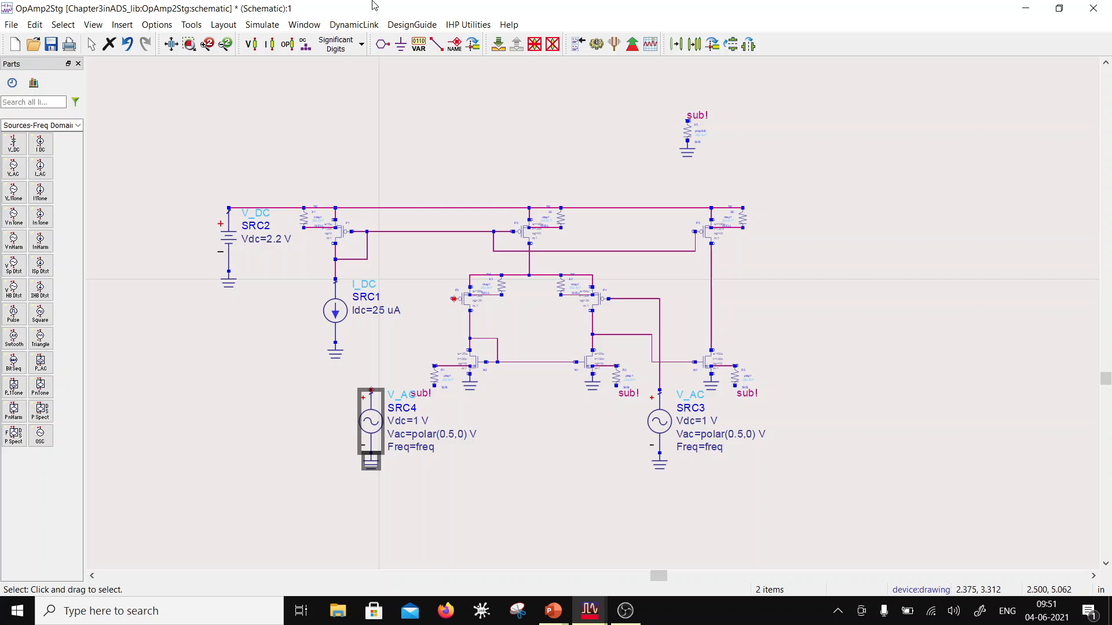
Step: Wire the positive terminal of SRC4 to the gate of the left-hand input-pair transistor
left_click(436, 44)
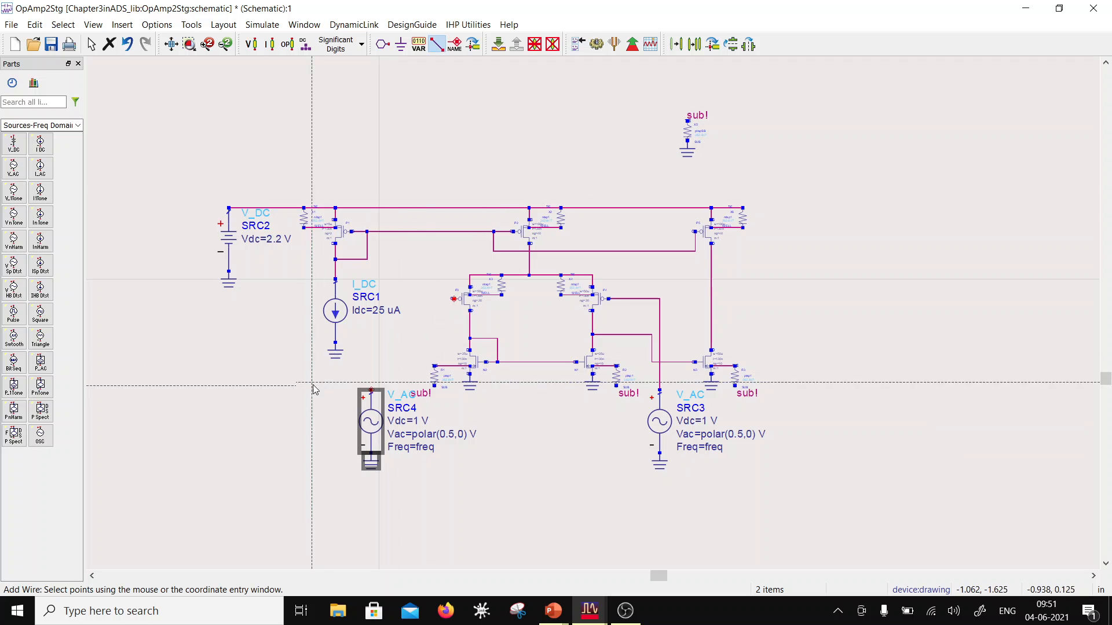
left_click(371, 390)
left_click(455, 299)
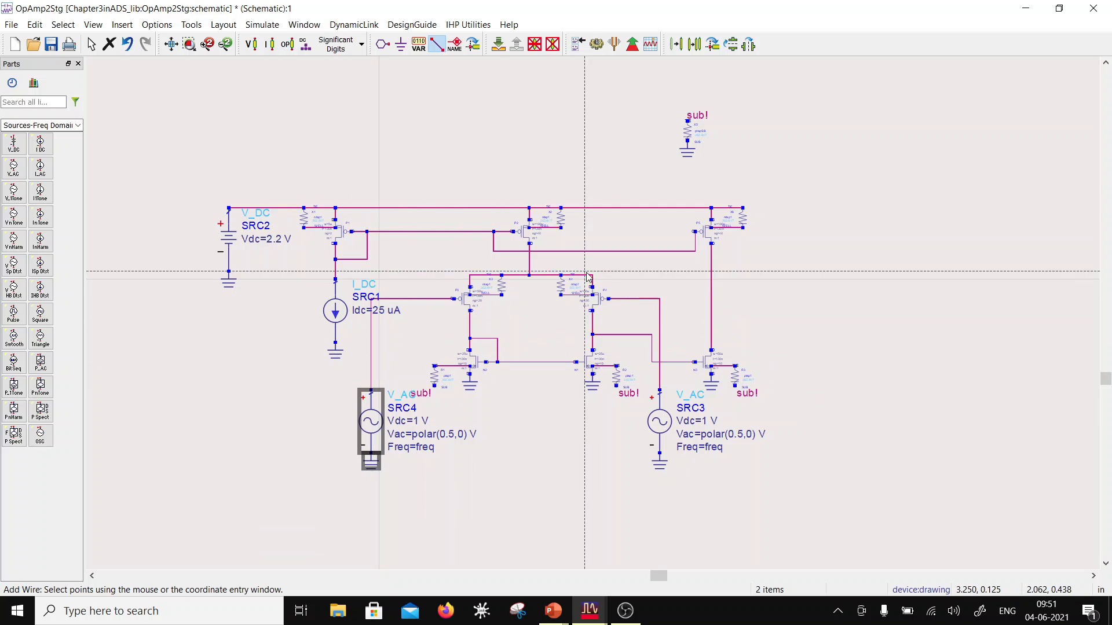
key("Escape")
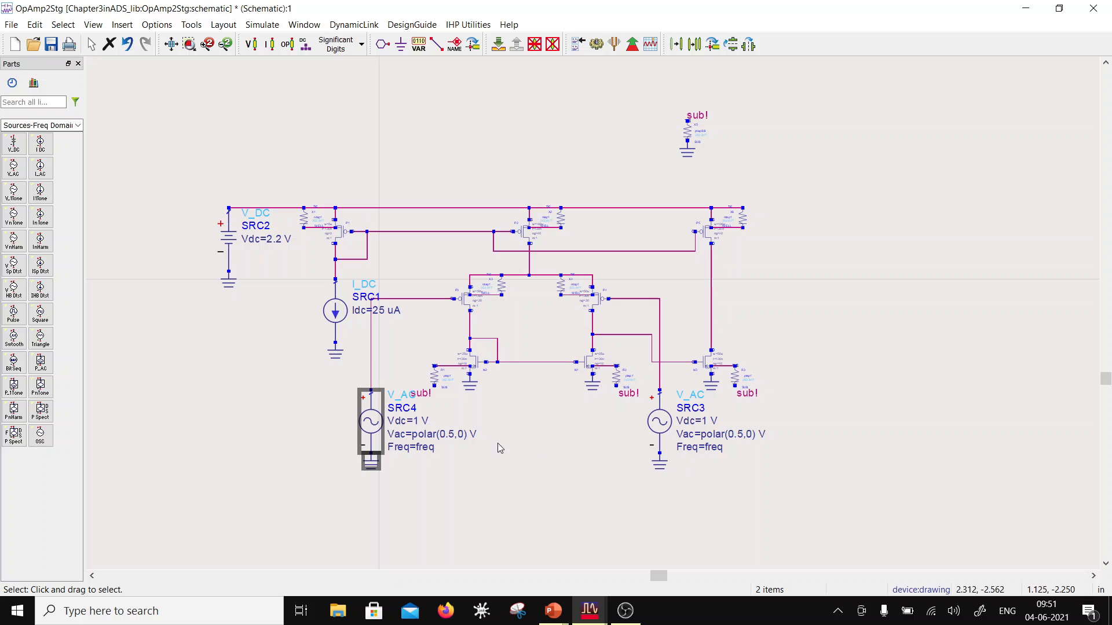
Step: Set SRC4's Vac to polar(0.5,180) V
left_click(462, 429)
left_click(457, 434)
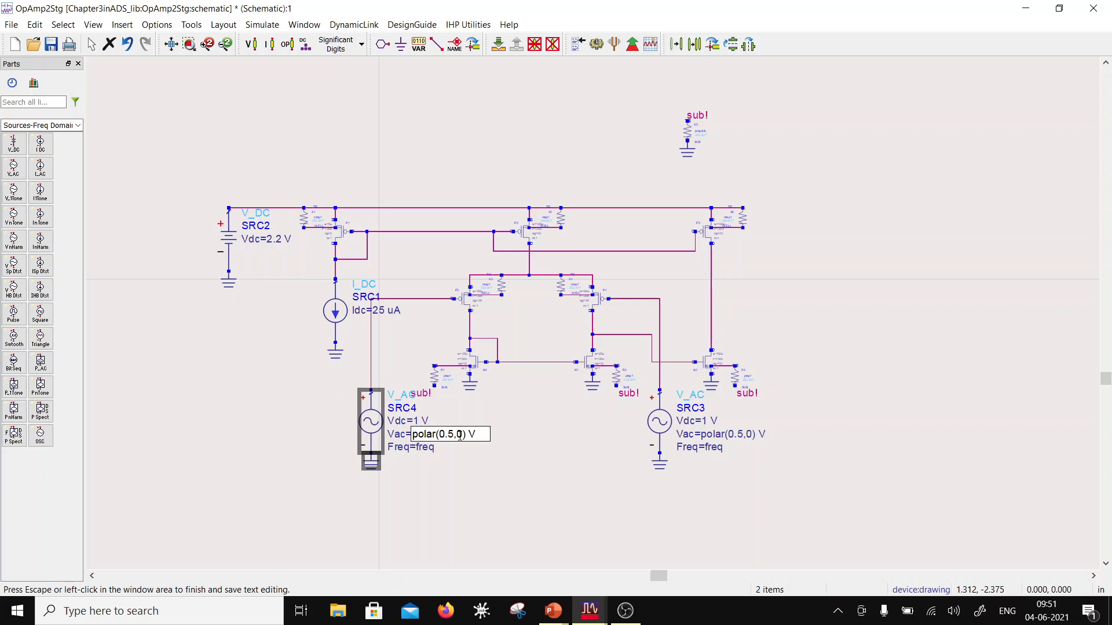
type("18")
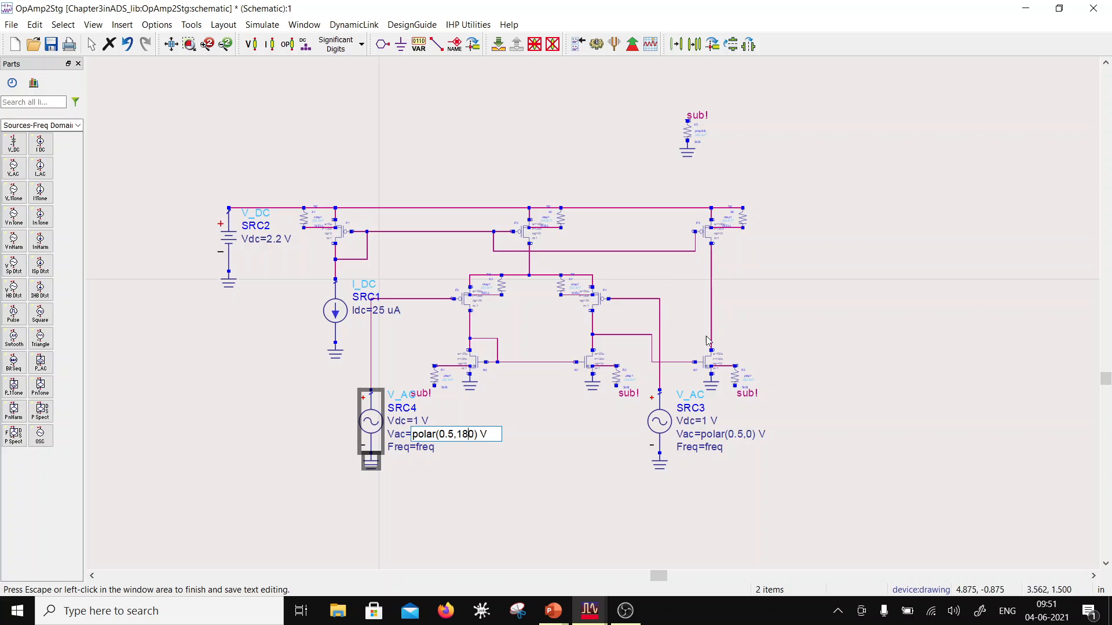
left_click(629, 472)
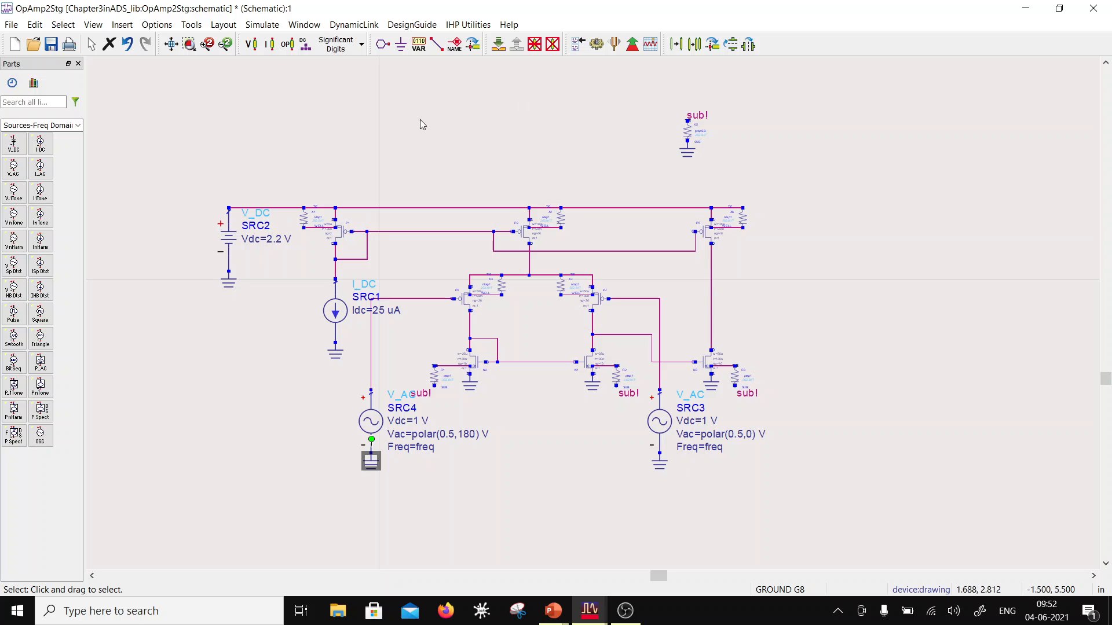
Step: Label the wire joining the drains of P5 and N3 as Vo
left_click(455, 45)
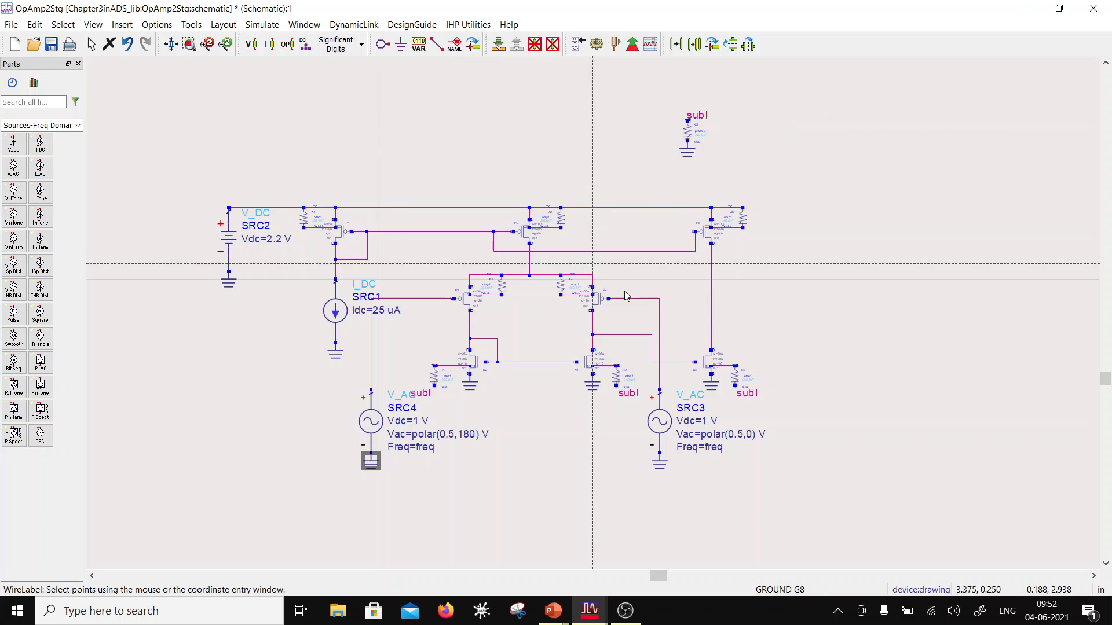
left_click(711, 299)
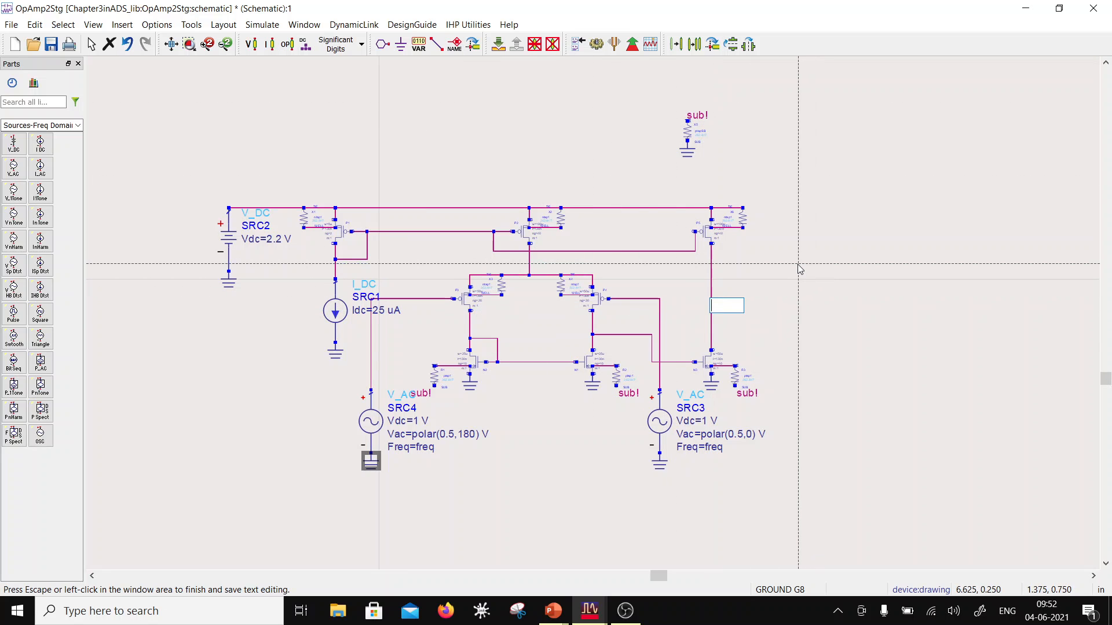
type("Vo")
left_click(862, 312)
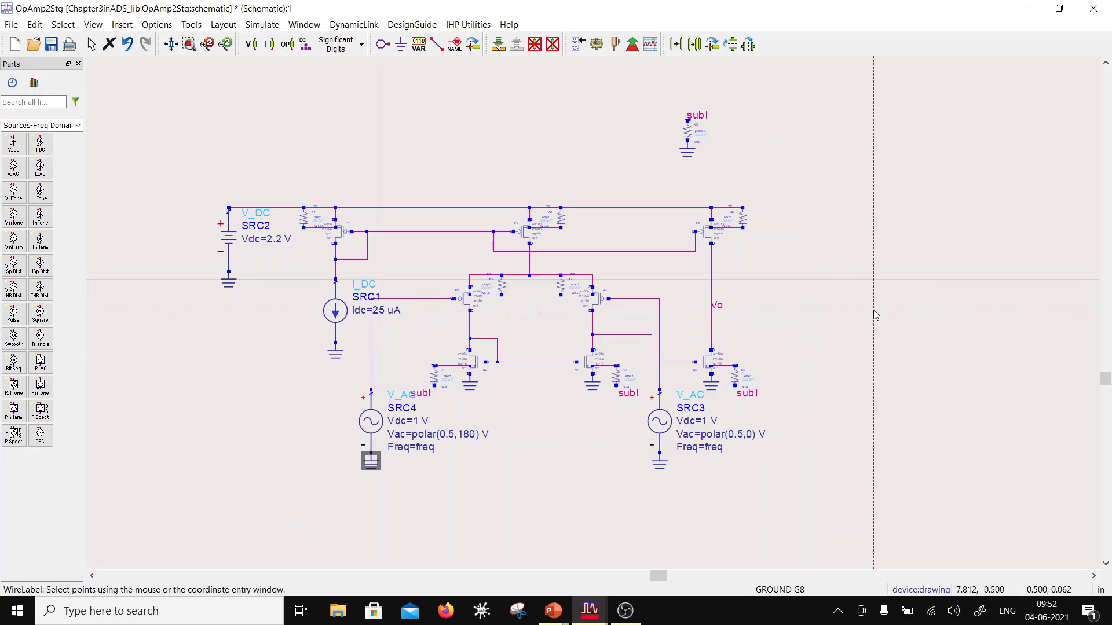
key("Escape")
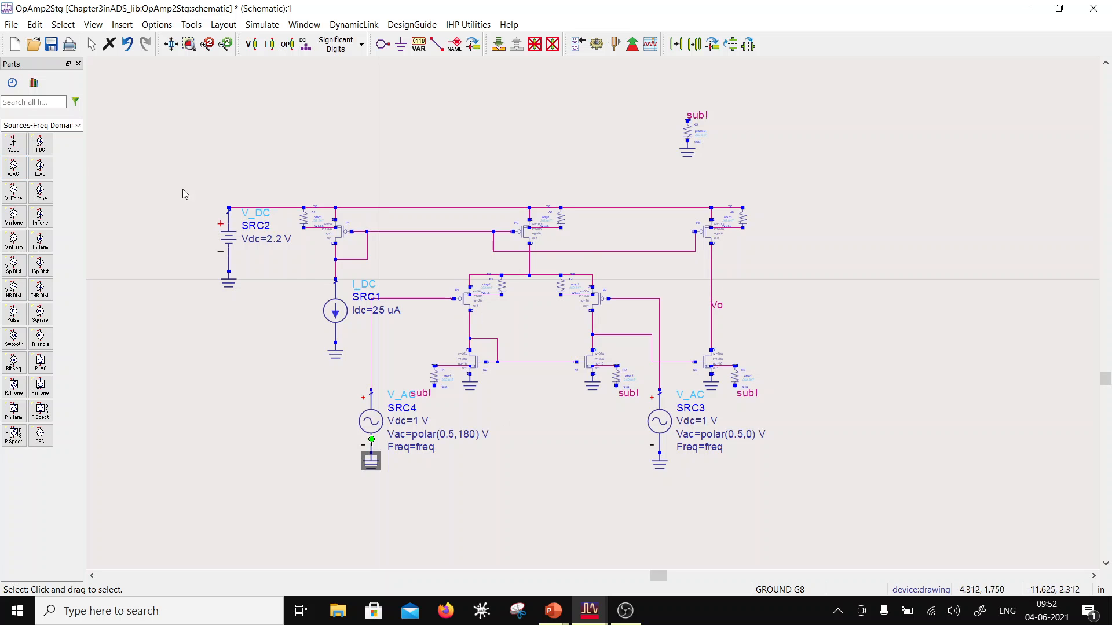
Step: Place the IHP SG13S process include component from the Evrything palette above the supply rail
left_click(77, 125)
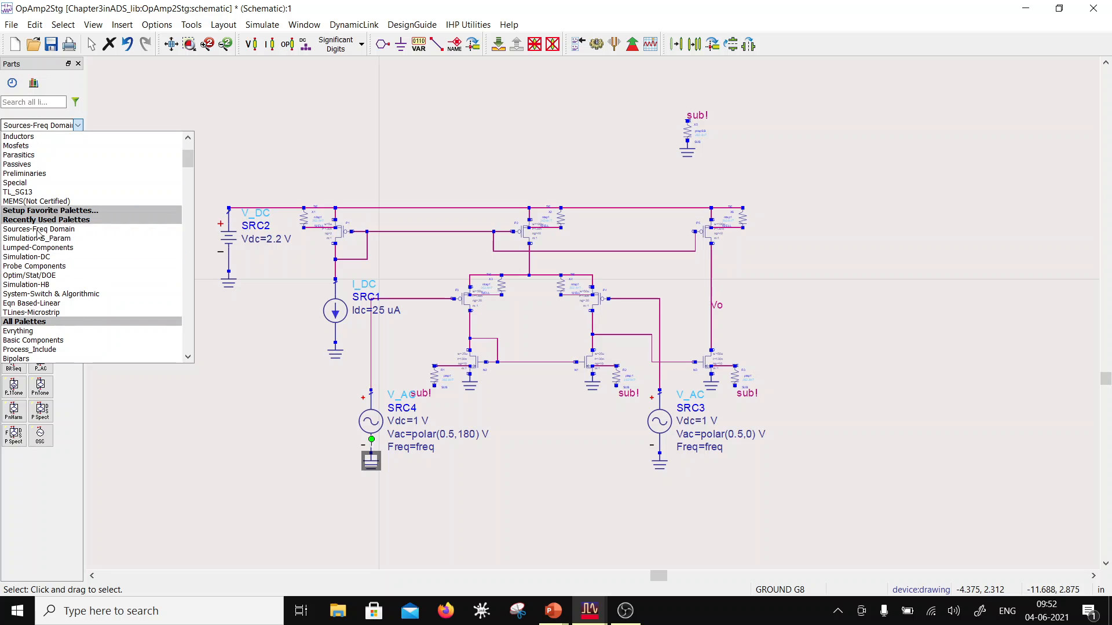
scroll(43, 185, "up", 3)
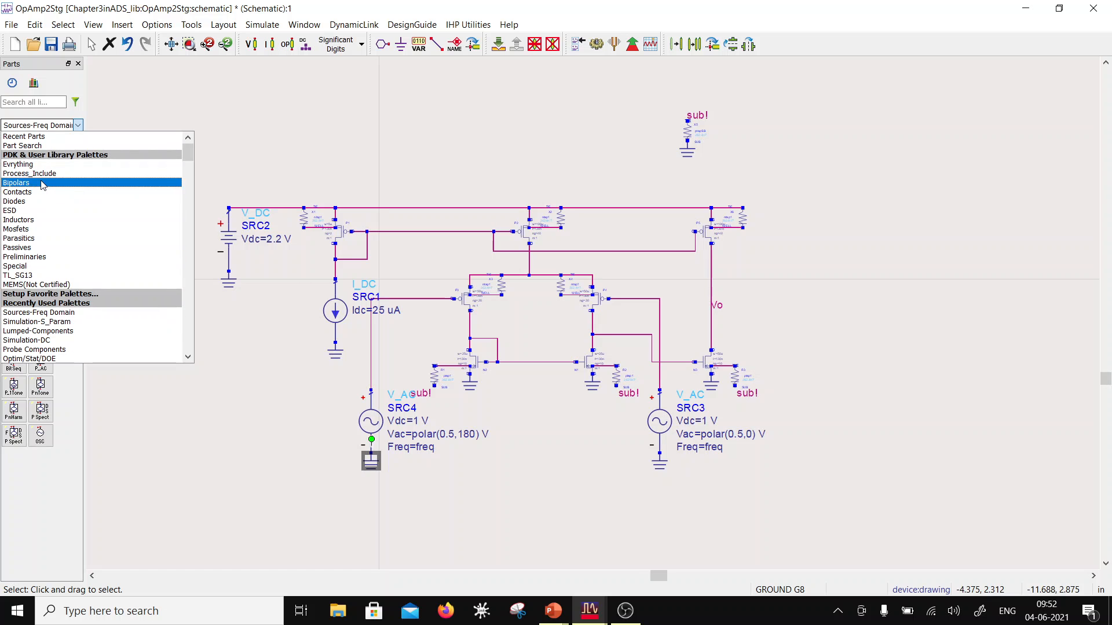
left_click(42, 164)
left_click(14, 143)
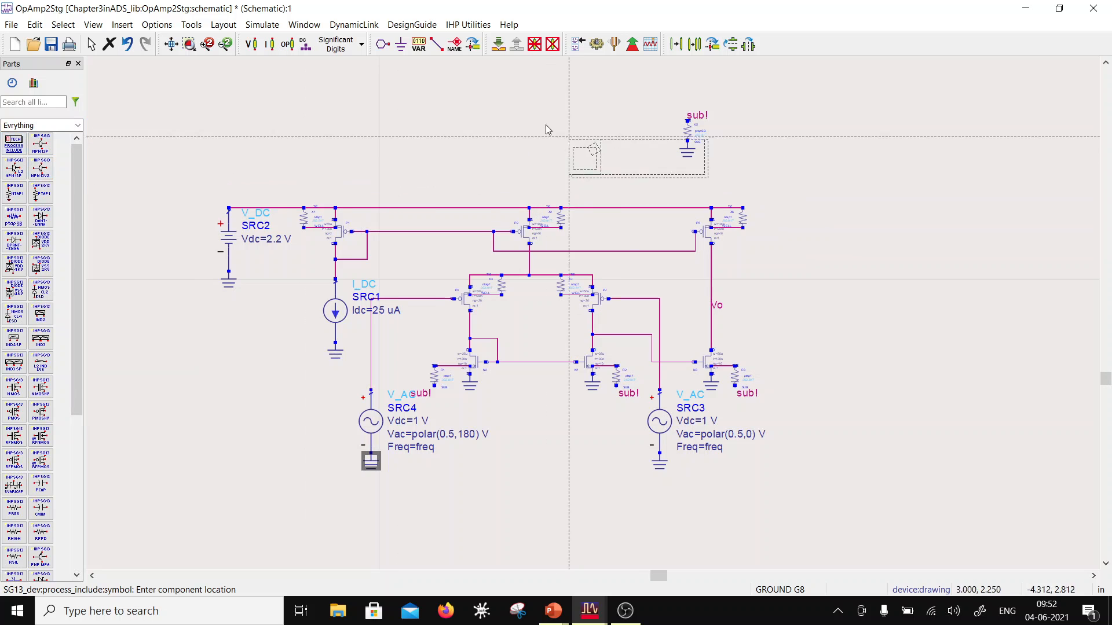
left_click(482, 112)
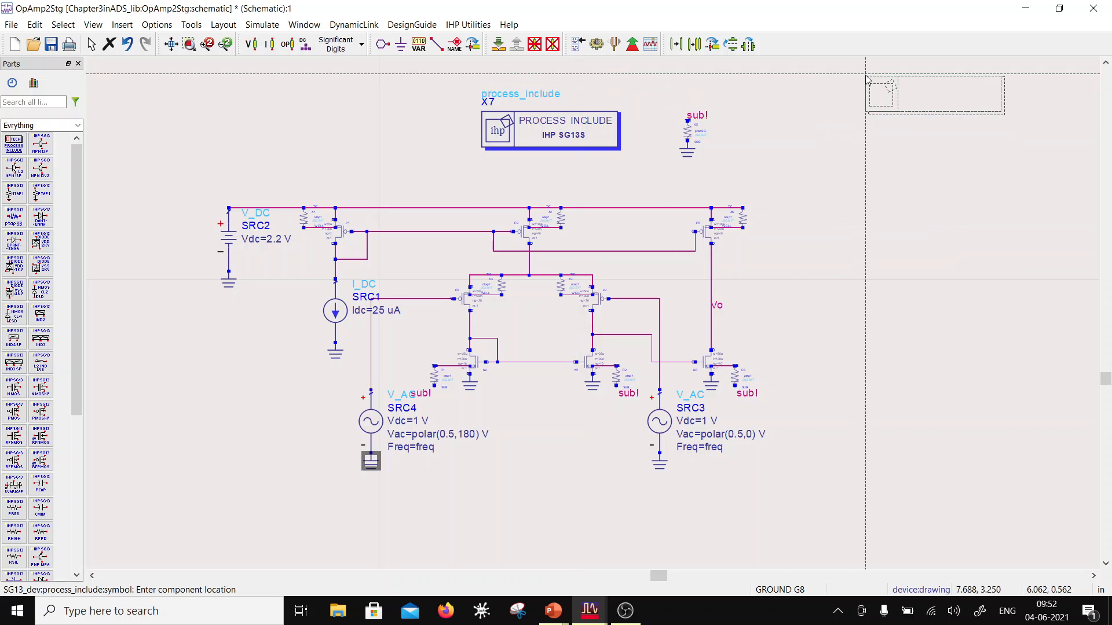
key("Escape")
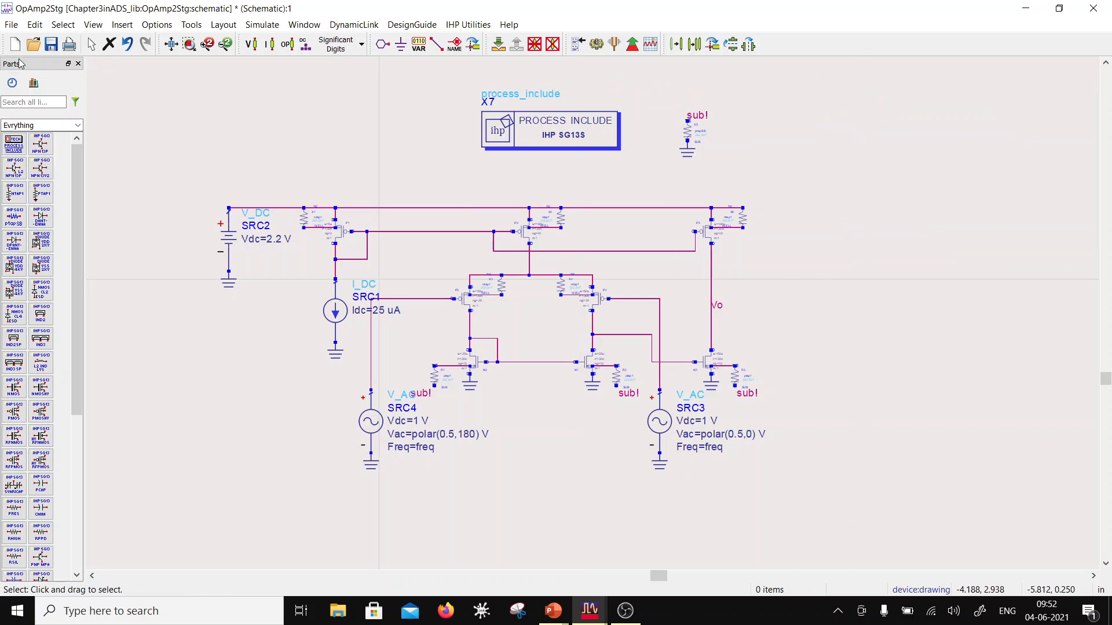
Step: Place an AC simulation controller from the Simulation-AC palette beside the output stage
left_click(78, 125)
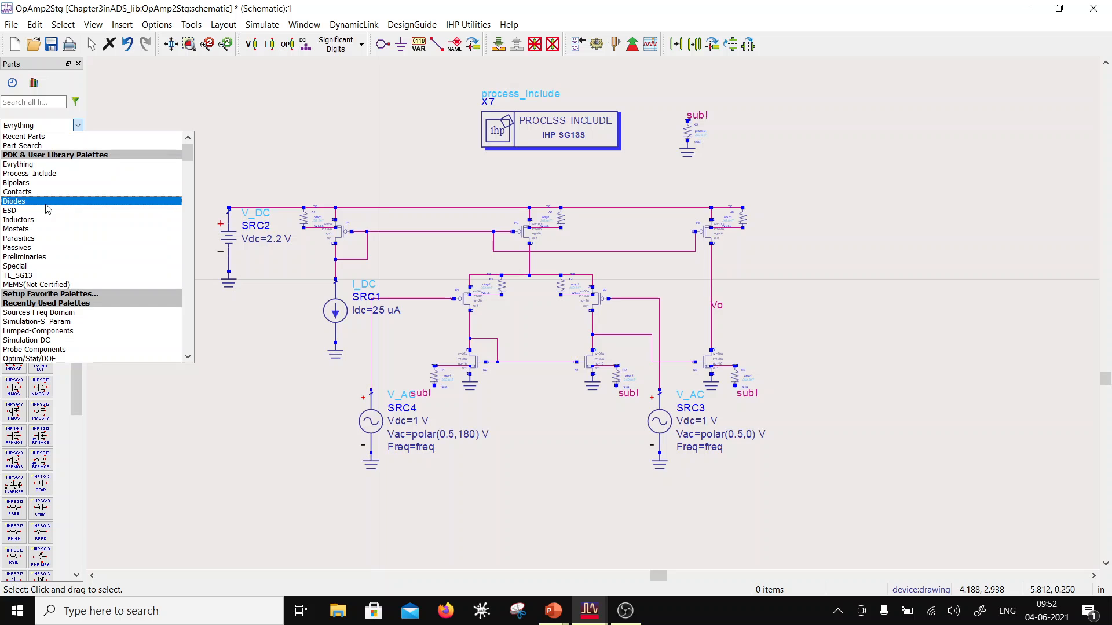
scroll(46, 273, "down", 3)
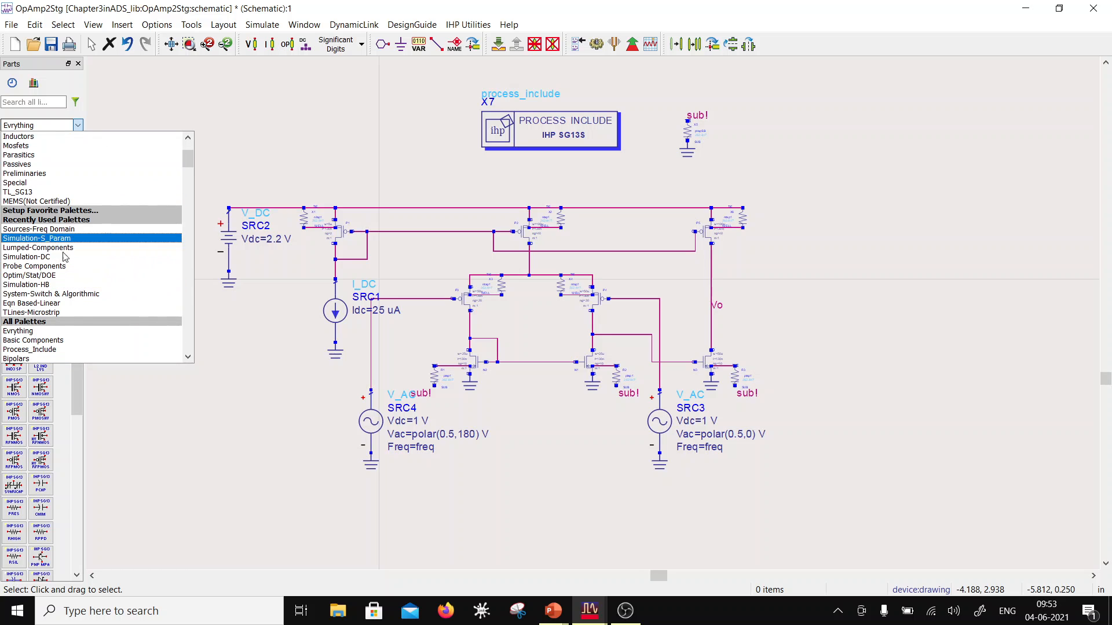
scroll(75, 275, "down", 2)
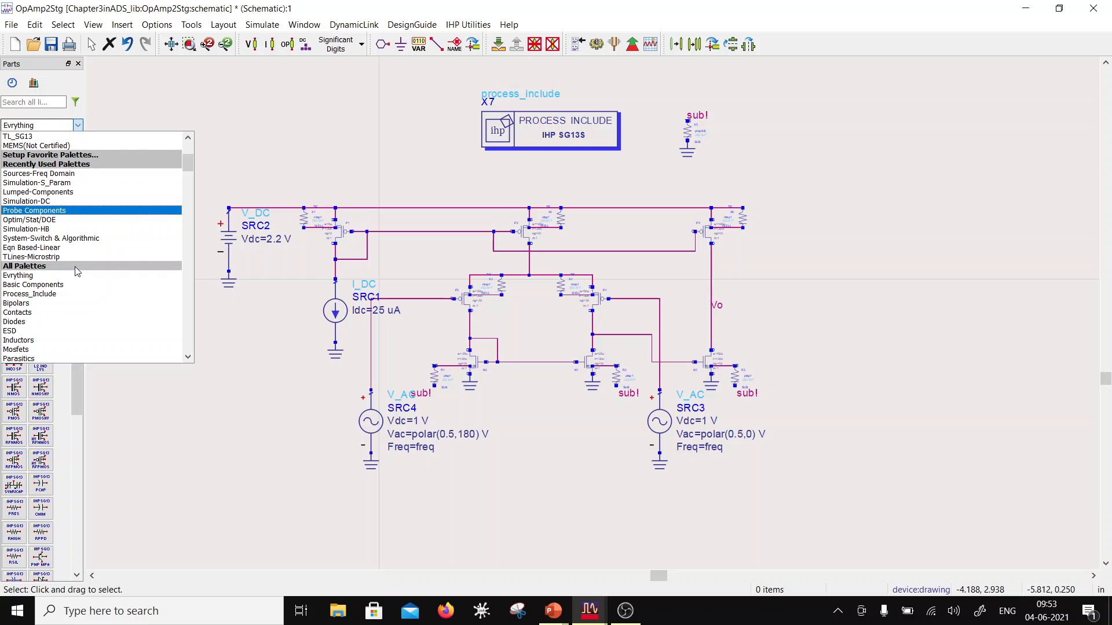
scroll(76, 268, "down", 8)
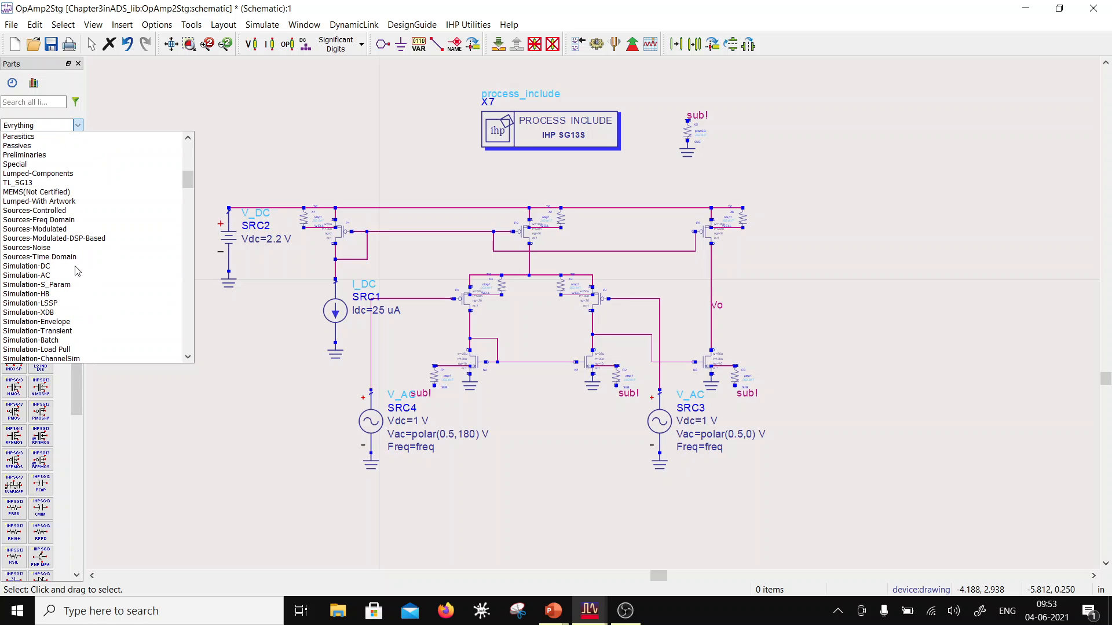
left_click(76, 275)
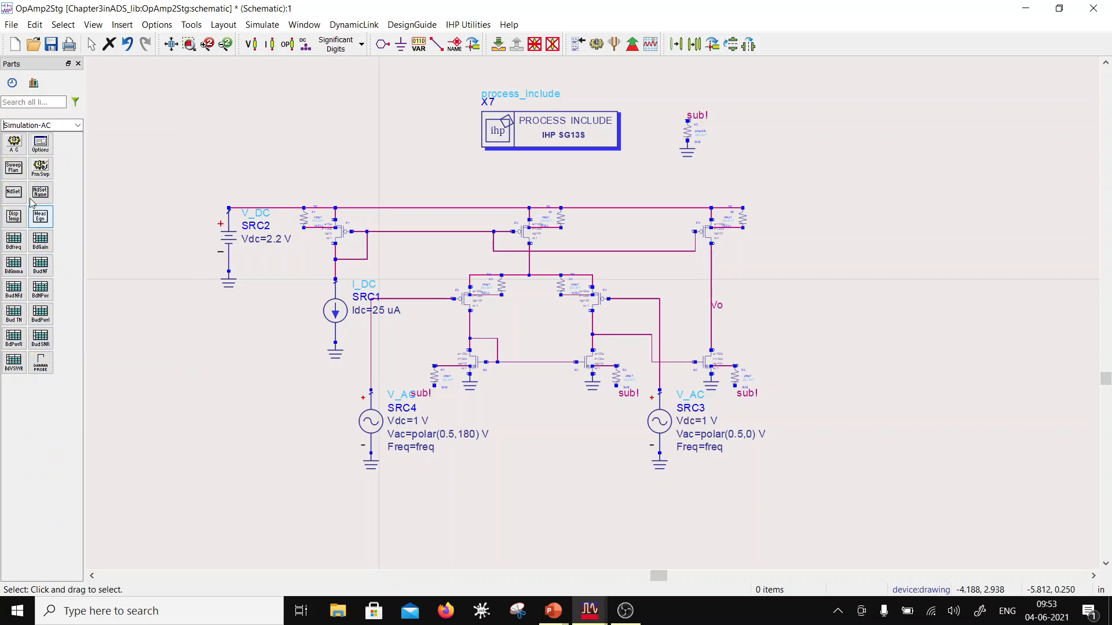
left_click(15, 147)
left_click(787, 246)
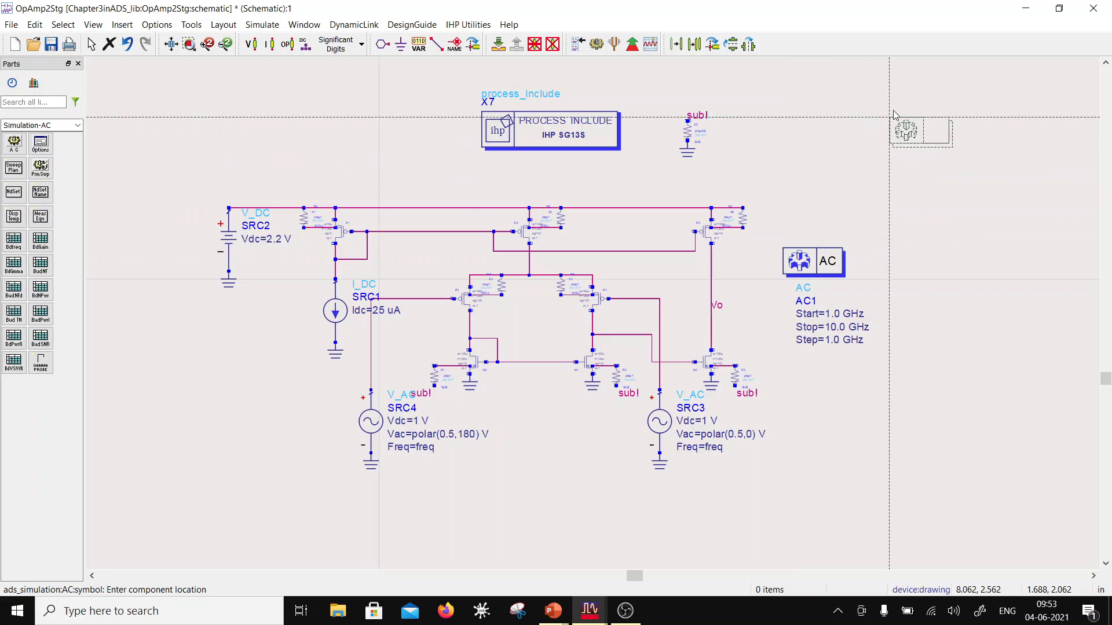
key("Escape")
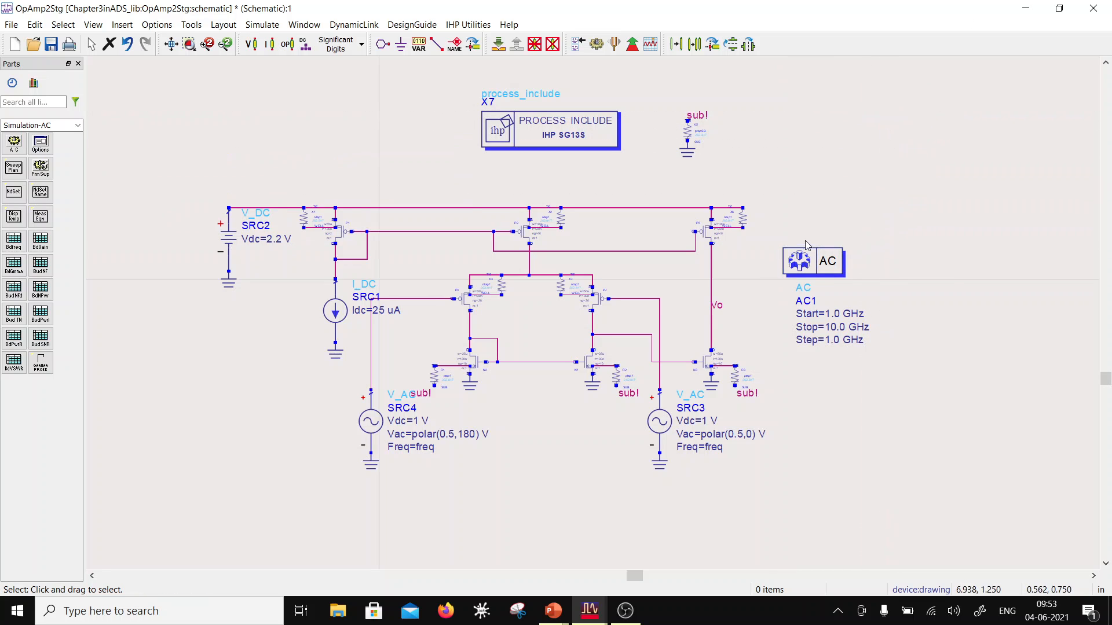
Step: Configure AC1 with a Log sweep starting at 1.0 kHz and using 80 points per decade
double_click(806, 254)
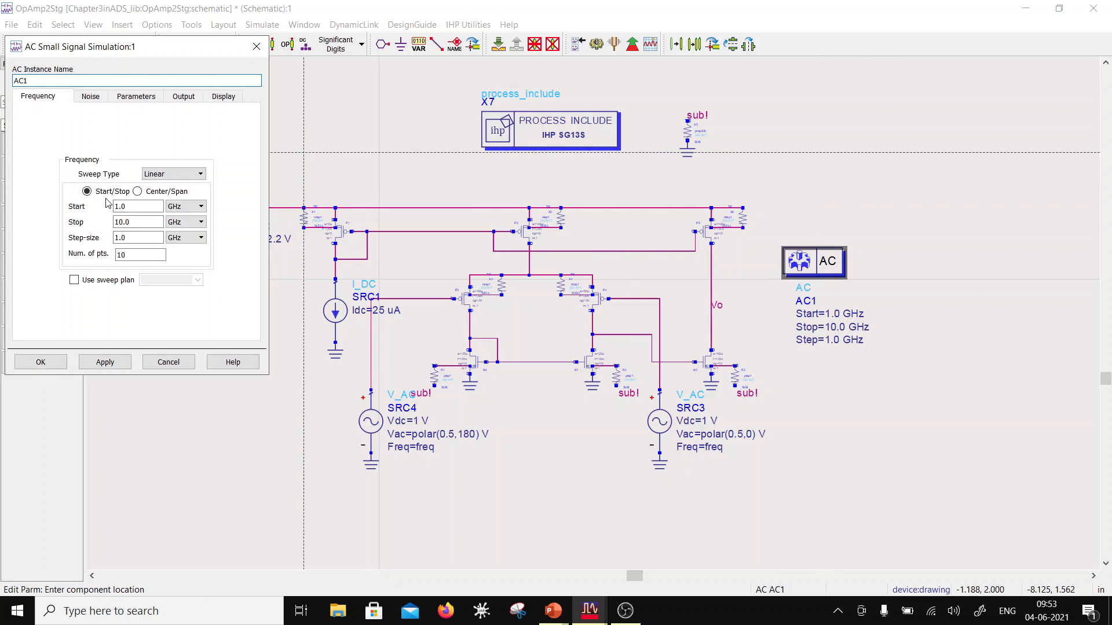
left_click(185, 206)
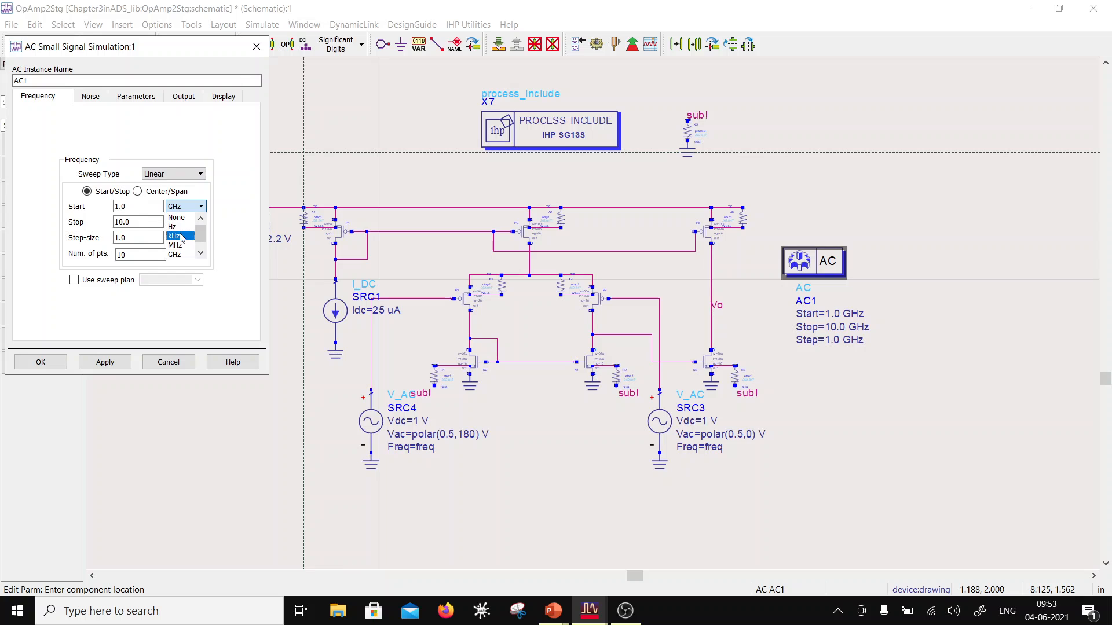
left_click(175, 236)
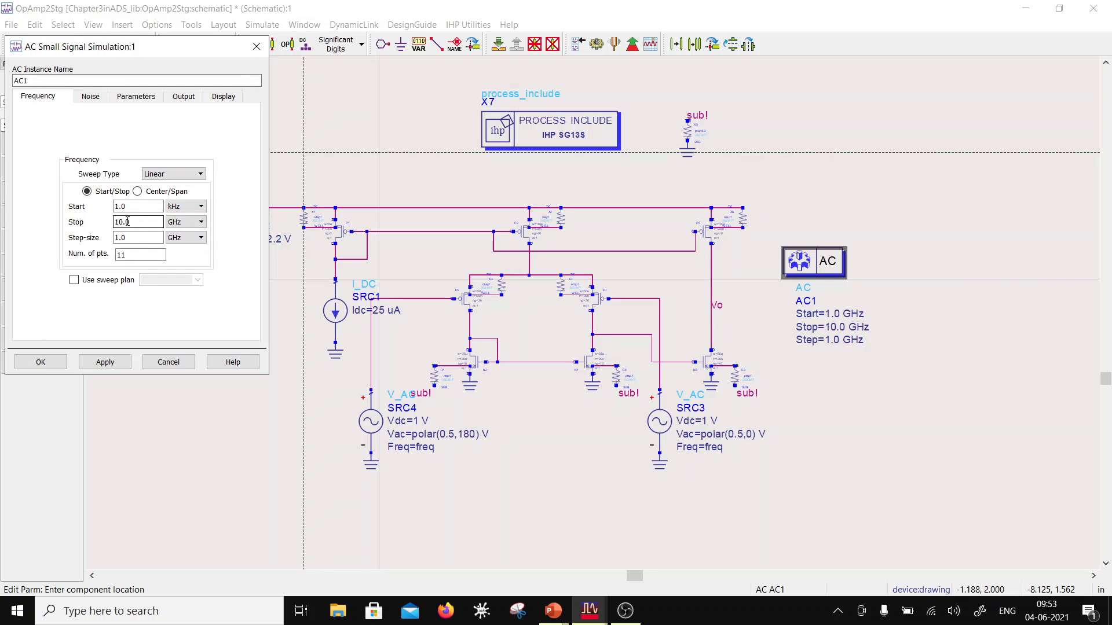
left_click(171, 174)
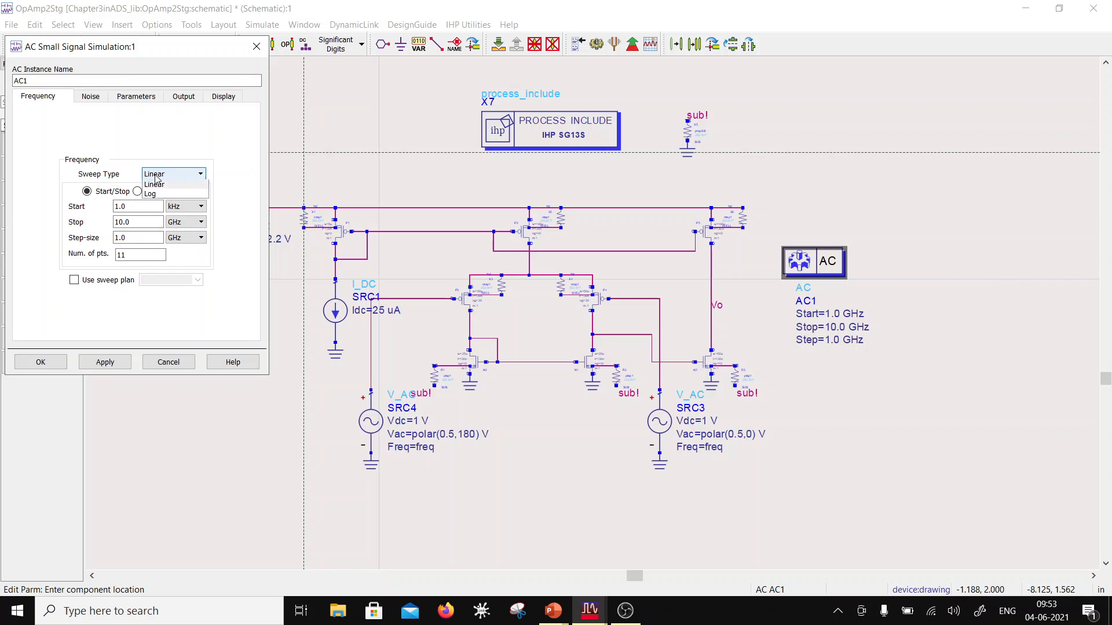
left_click(169, 204)
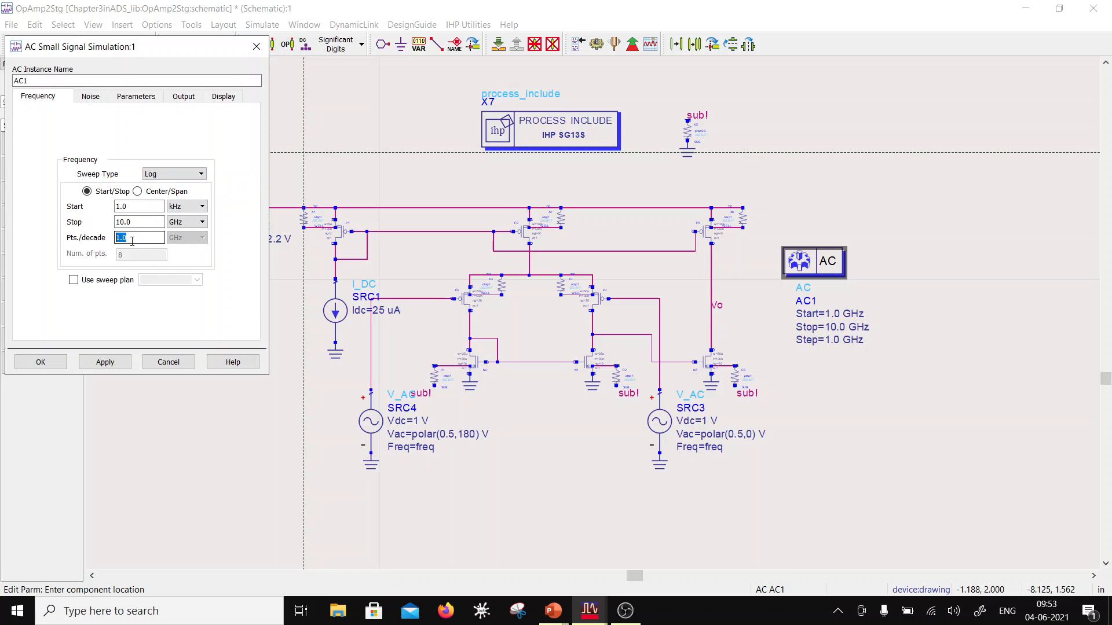
type("80")
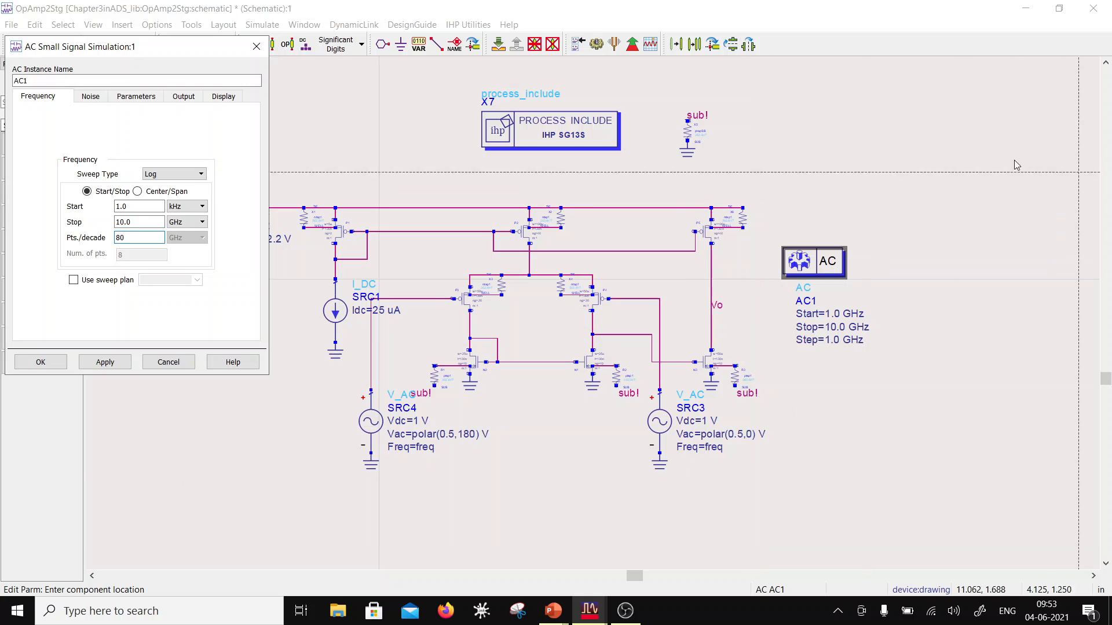
Step: Show Start, Stop and Dec on the schematic for AC1, hide Step, and apply the controller settings
left_click(224, 96)
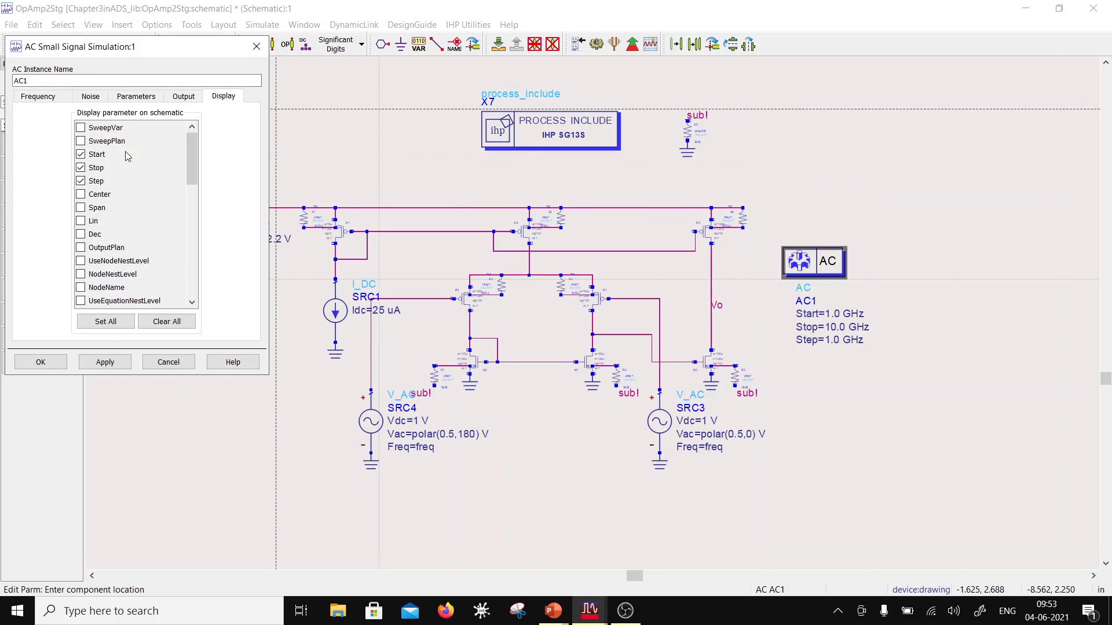
left_click(81, 157)
left_click(81, 168)
left_click(80, 154)
left_click(81, 167)
left_click(80, 234)
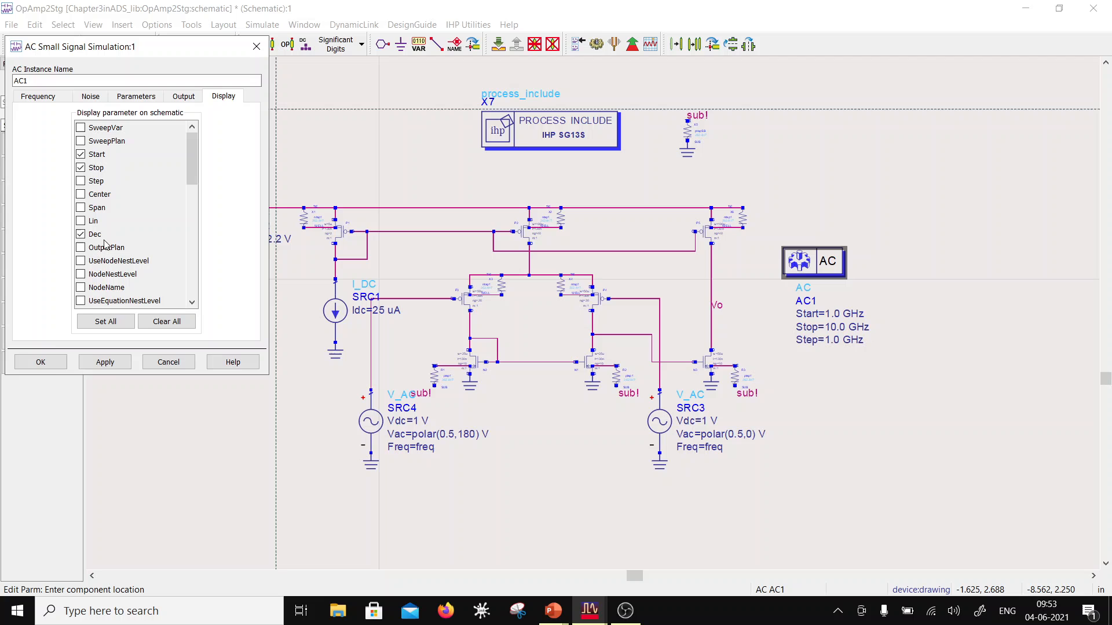
left_click(40, 362)
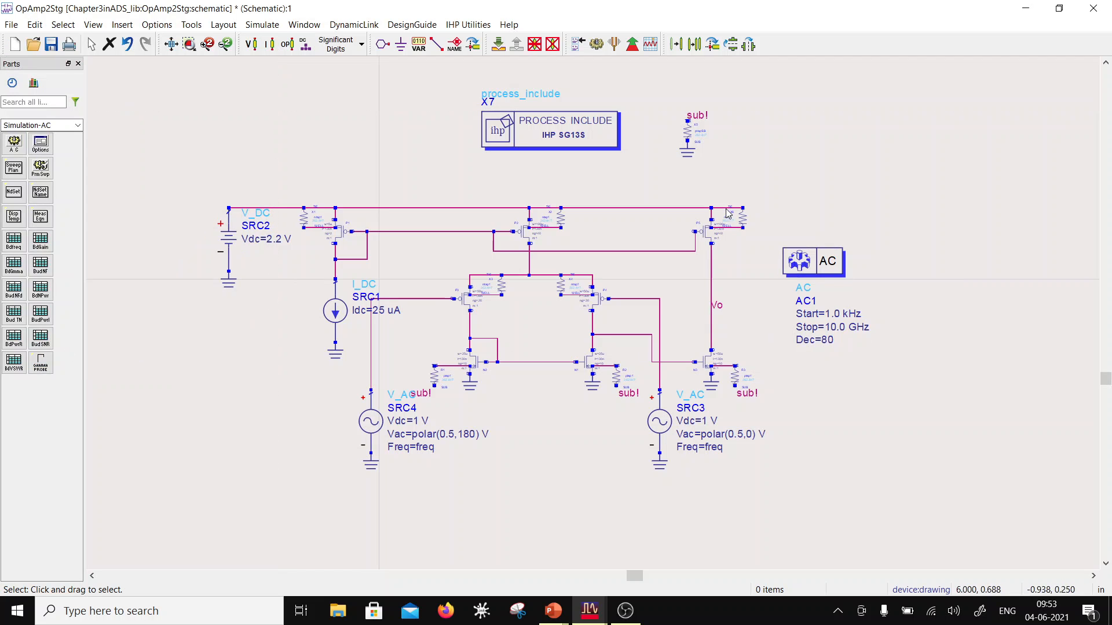
Step: Move the AC1 controller above the supply rail and lower the horizontal wire segment from the first-stage output to the output NMOS gate
left_click_drag(813, 255, 383, 110)
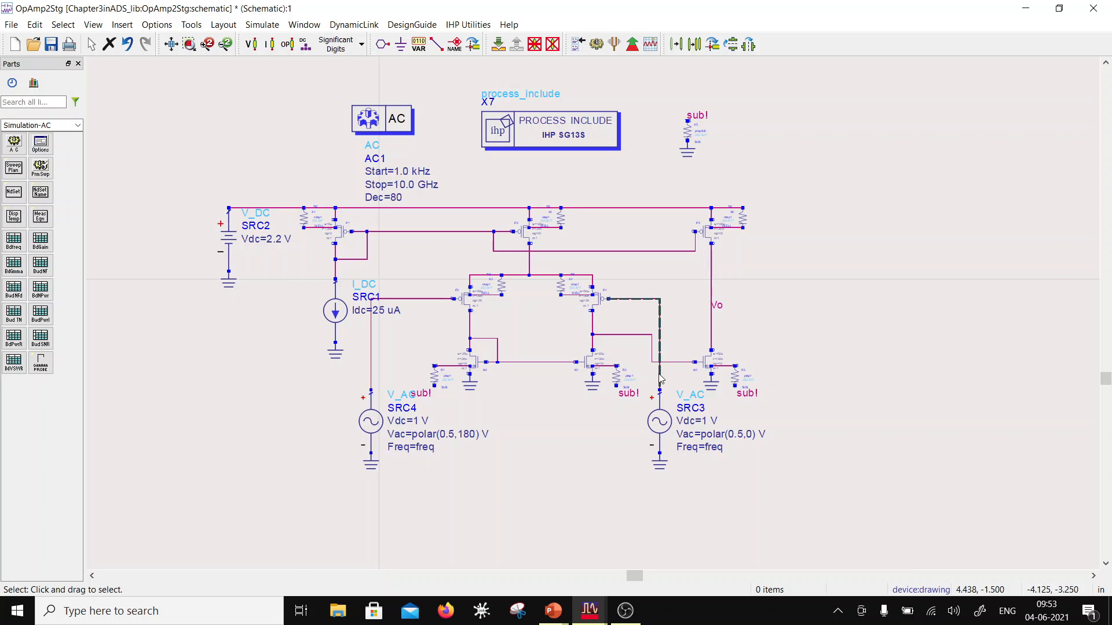
left_click(625, 335)
left_click_drag(625, 335, 625, 350)
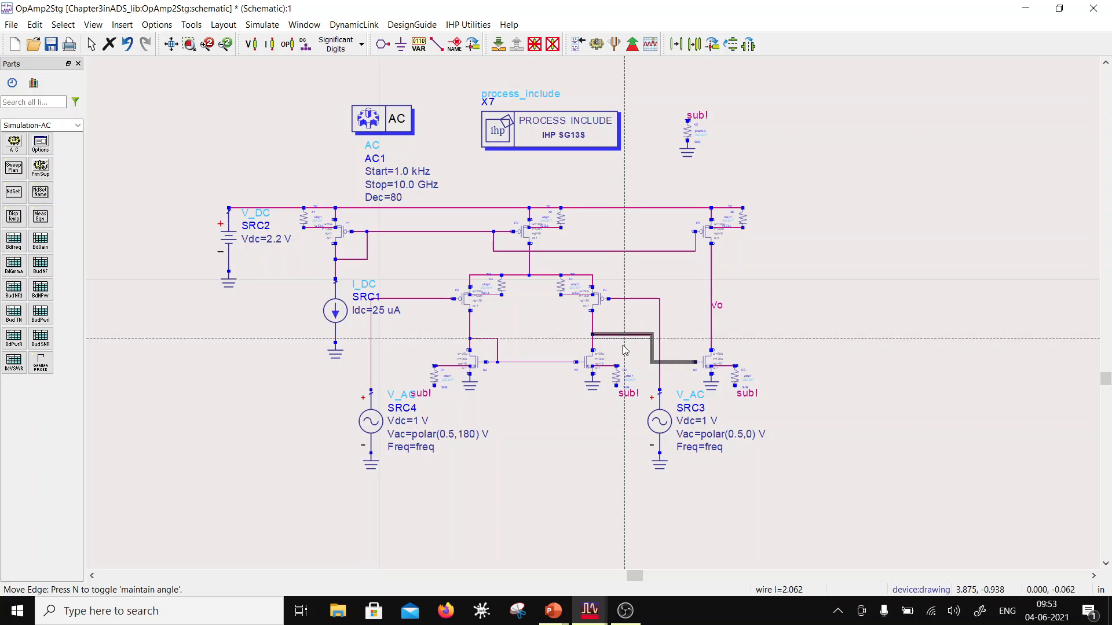
left_click(674, 320)
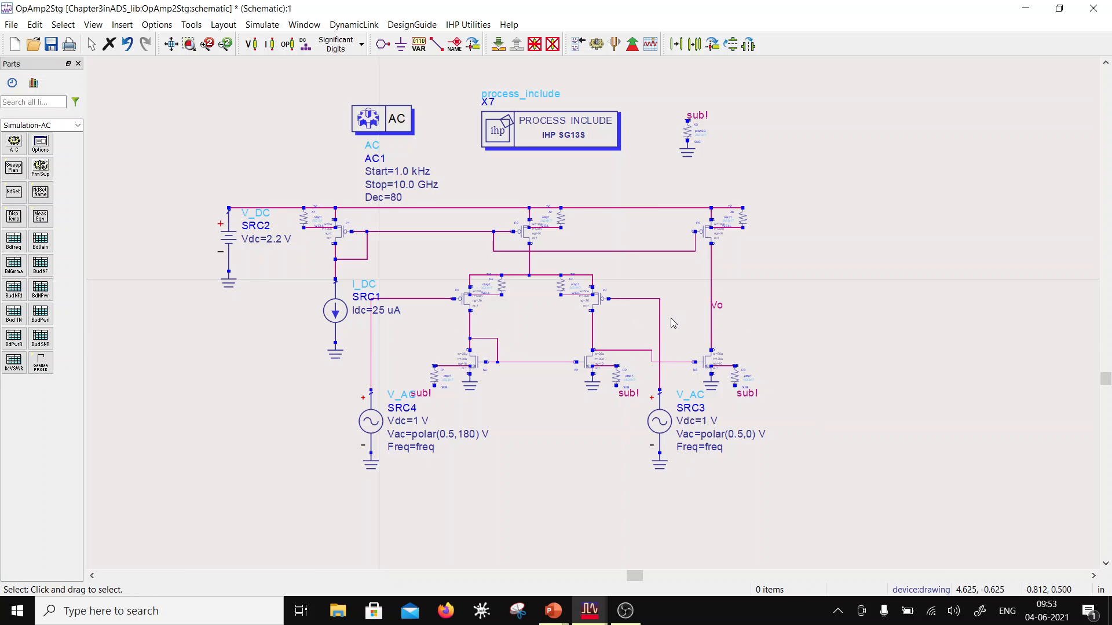
Step: Save the OpAmp2Stg schematic and run the AC simulation
left_click(51, 44)
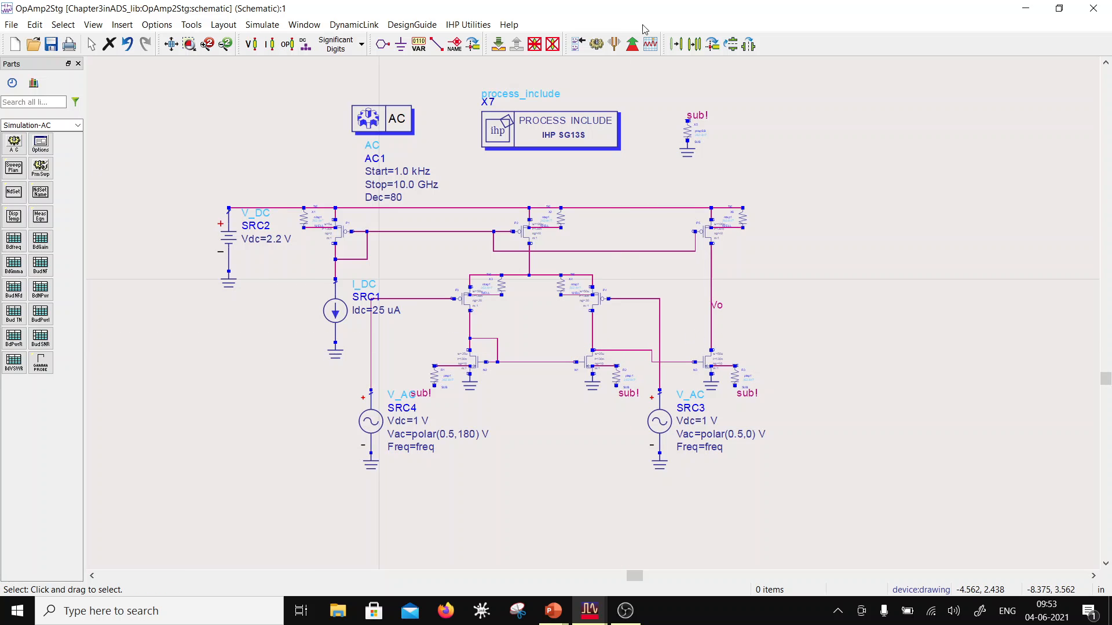
left_click(597, 44)
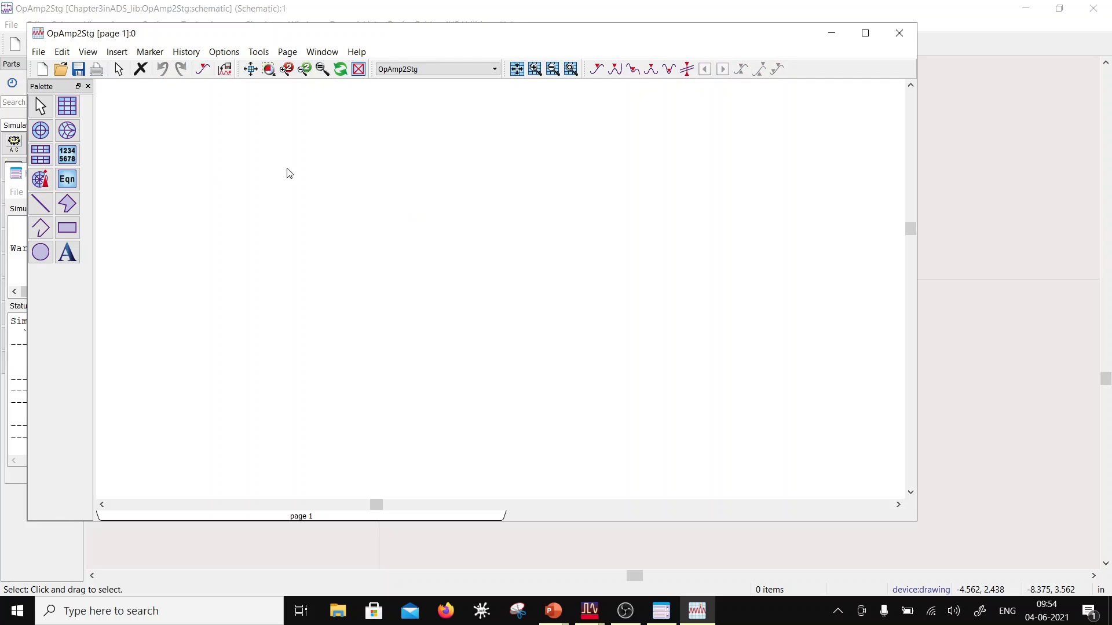
Step: Insert a rectangular plot on page 1 of the data display showing Vo in dB
left_click(67, 106)
left_click(263, 139)
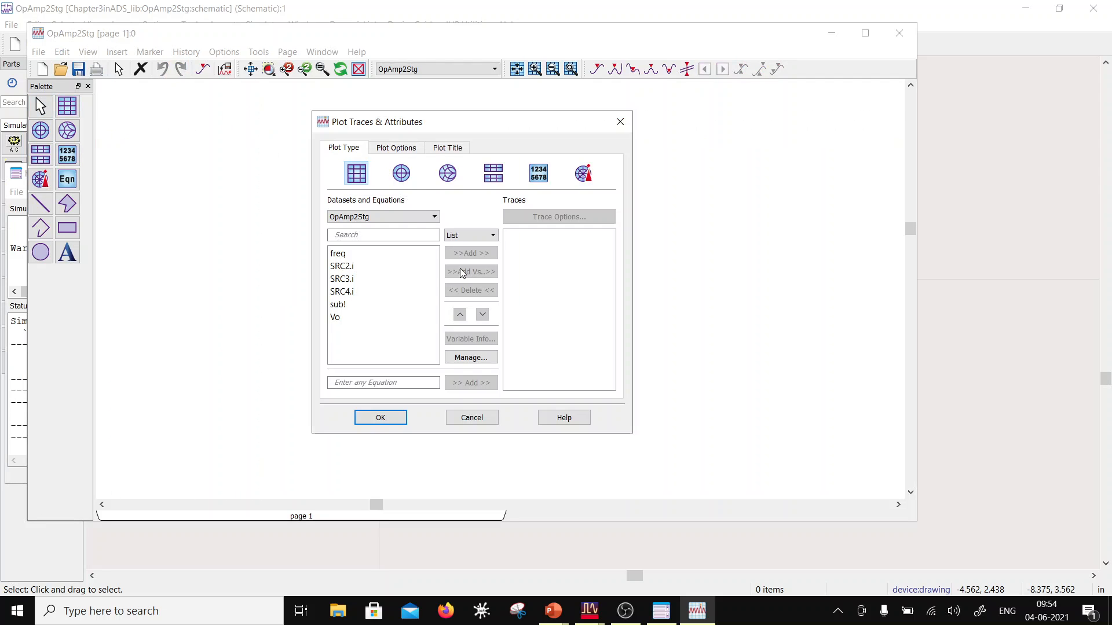
left_click(362, 317)
left_click(471, 253)
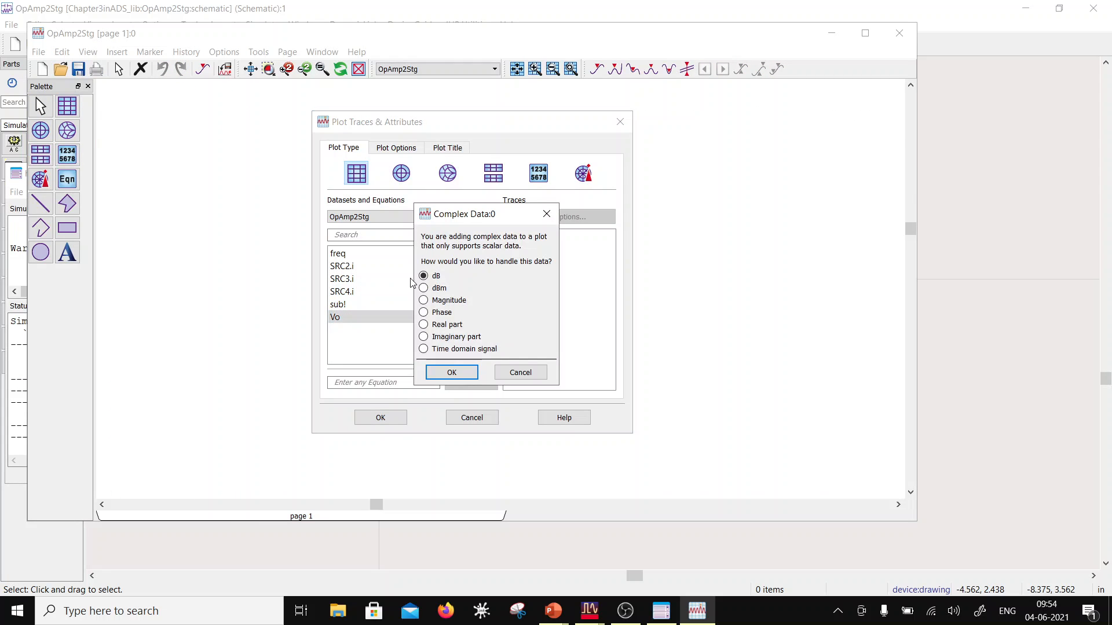
left_click(451, 372)
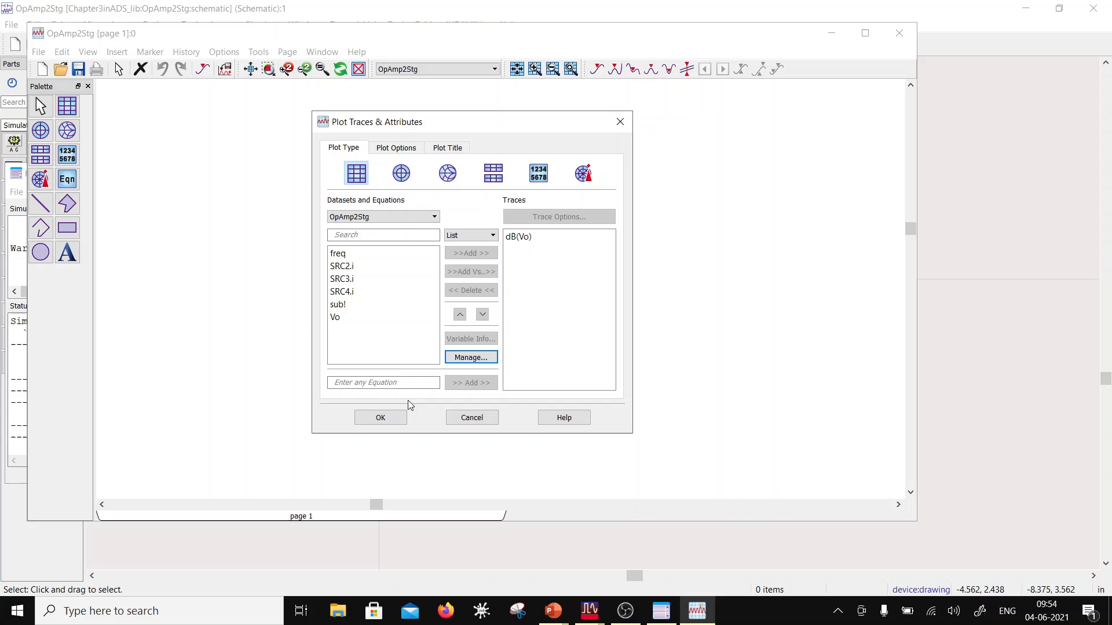
left_click(381, 418)
Step: Set the X axis of the dB(Vo) plot to a Log scale
double_click(308, 265)
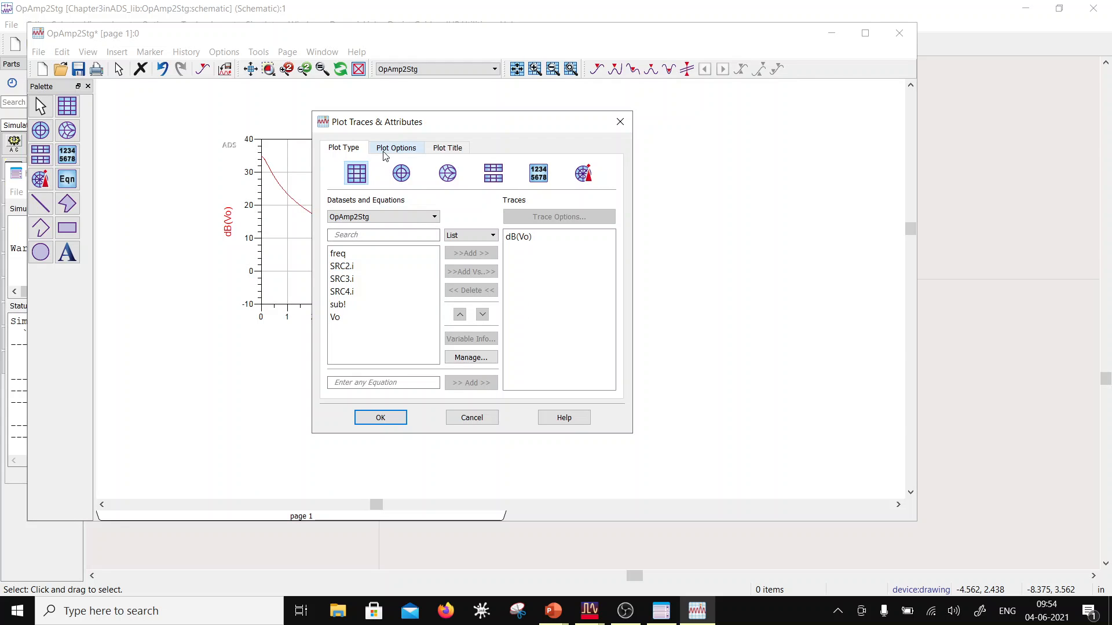
left_click(396, 150)
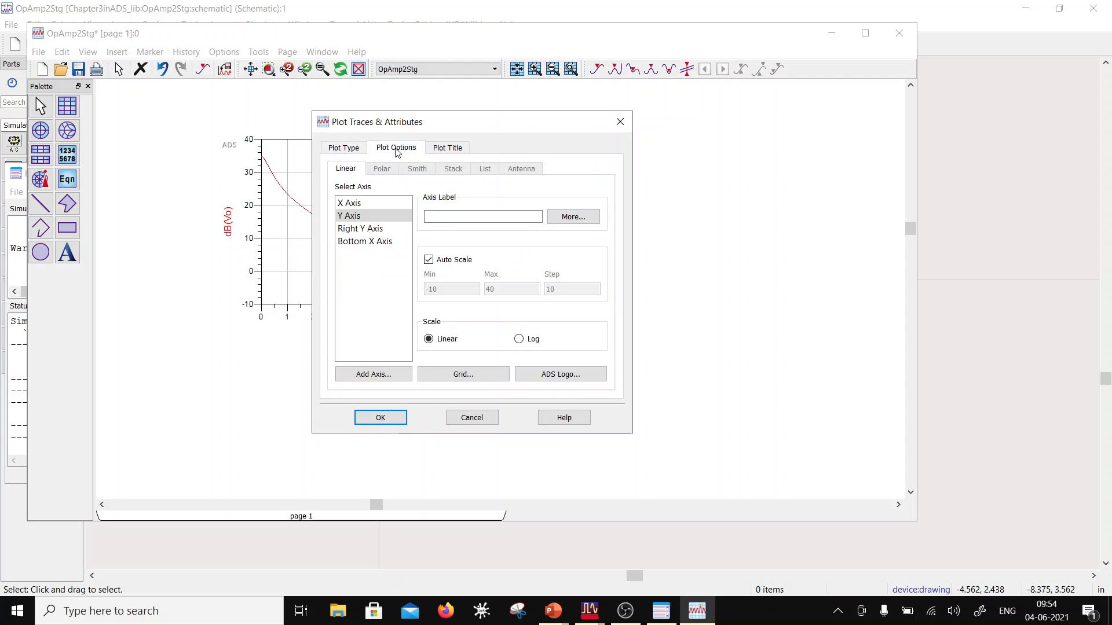
left_click(349, 203)
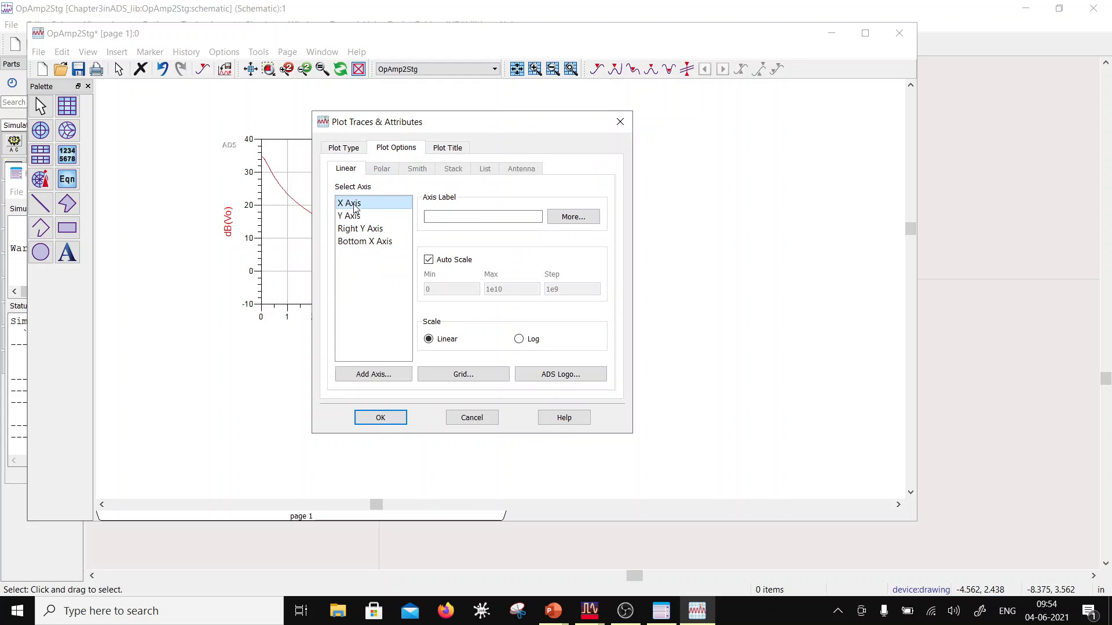
left_click(519, 339)
left_click(377, 417)
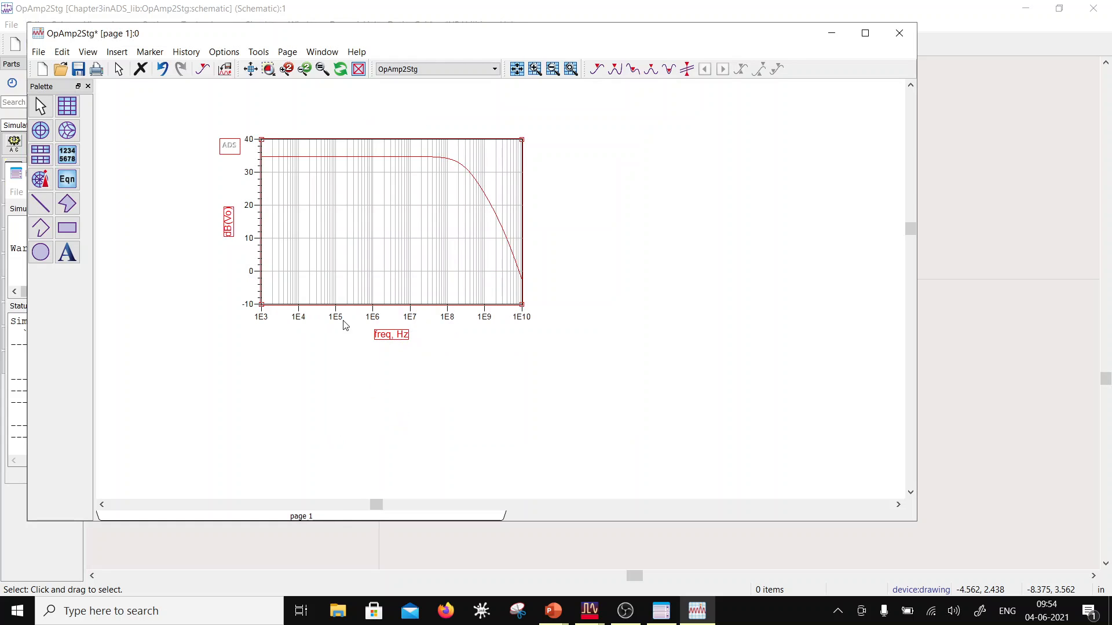
mouse_move(269, 162)
double_click(229, 232)
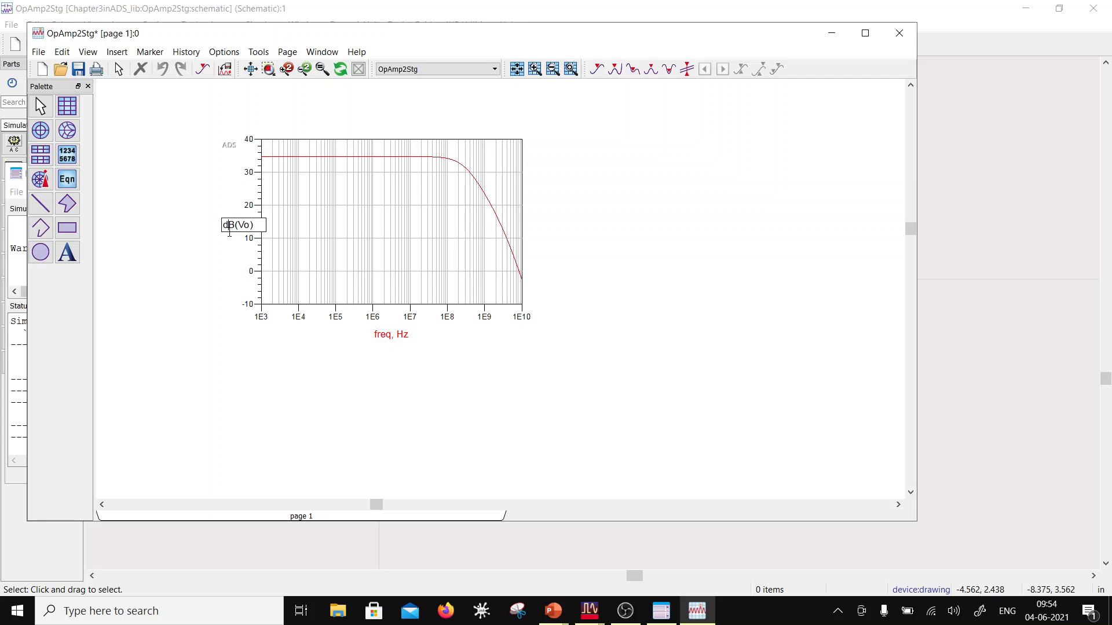
left_click(724, 290)
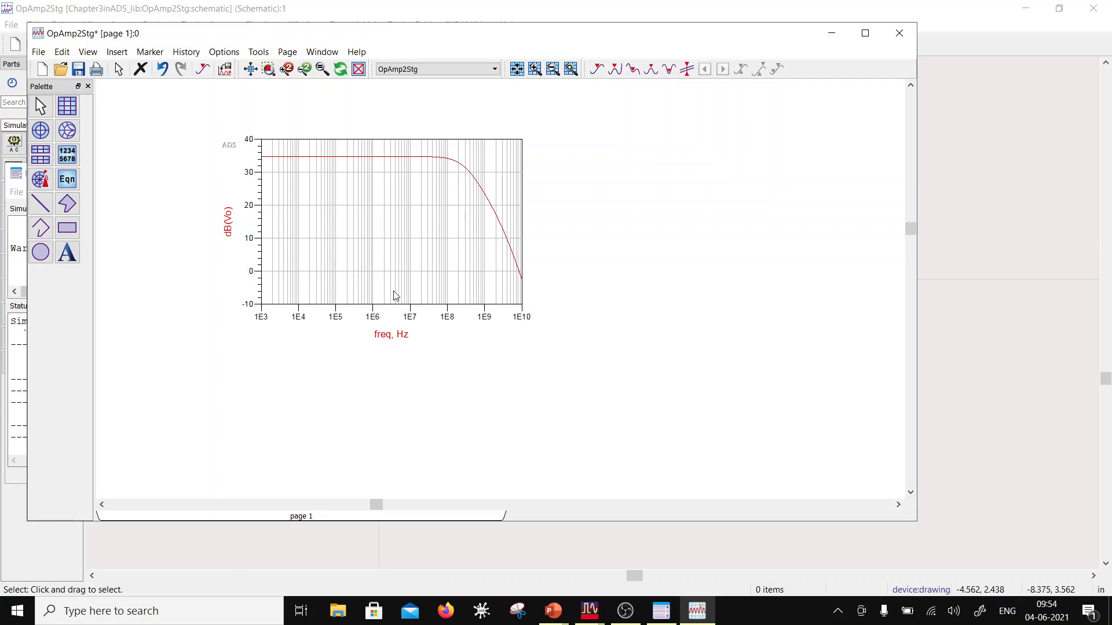
Step: Add the equation Gain=20*log10(Vo) below the dB(Vo) plot
left_click(65, 181)
left_click(461, 356)
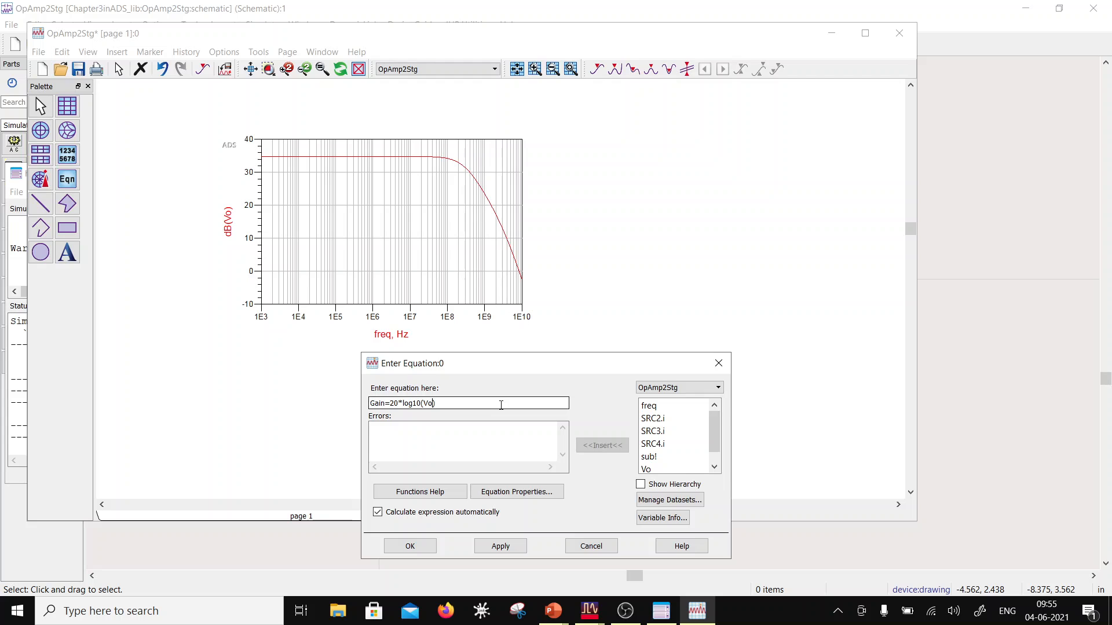
left_click(501, 406)
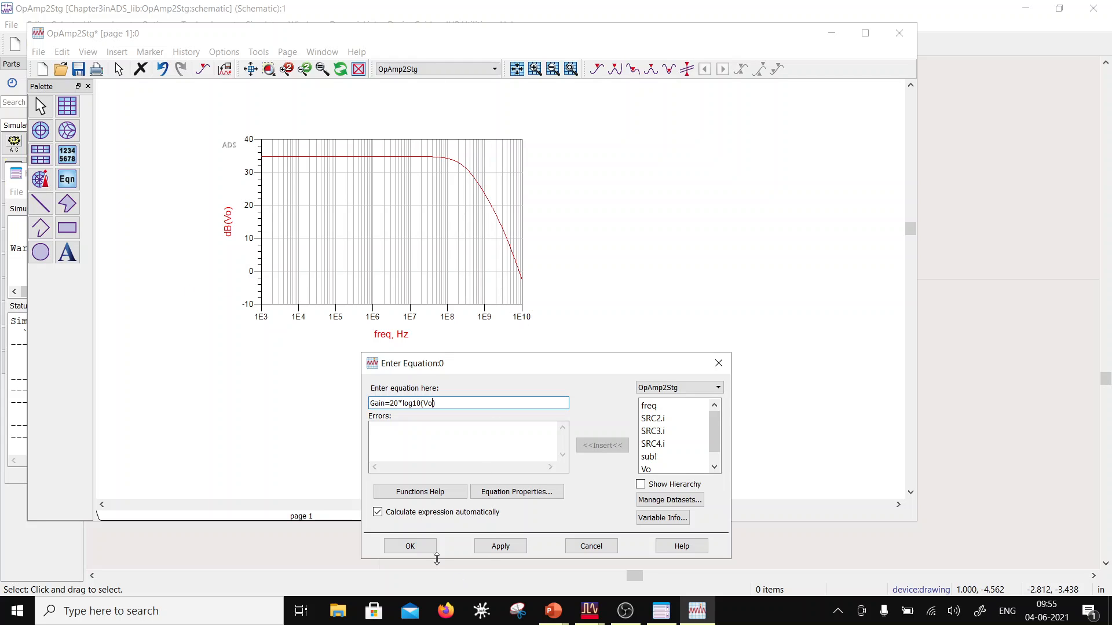
left_click(412, 547)
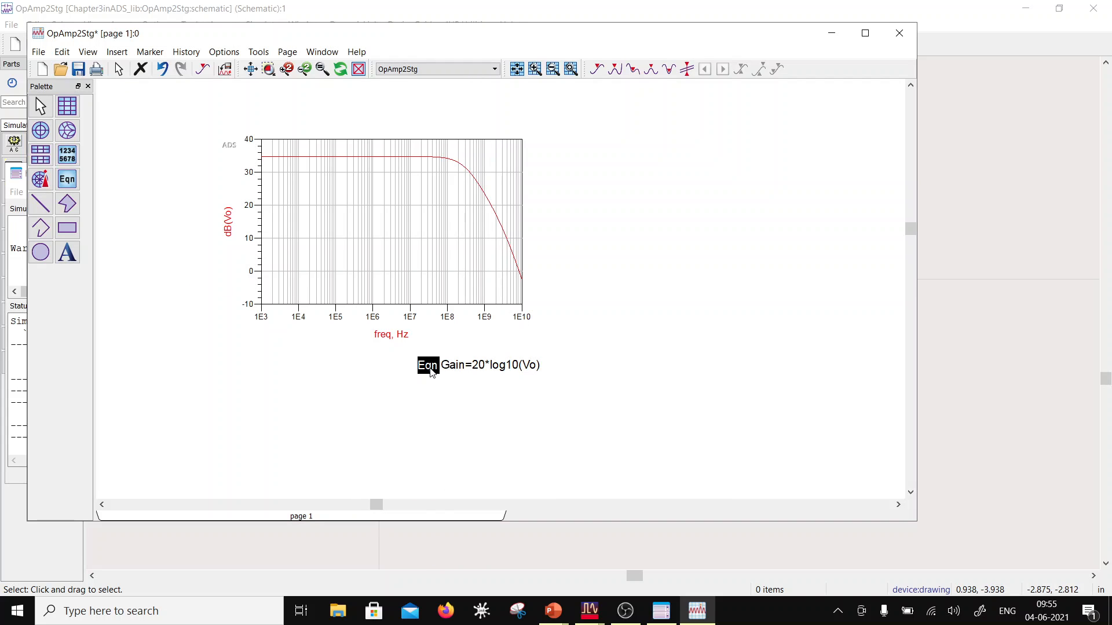
left_click(68, 107)
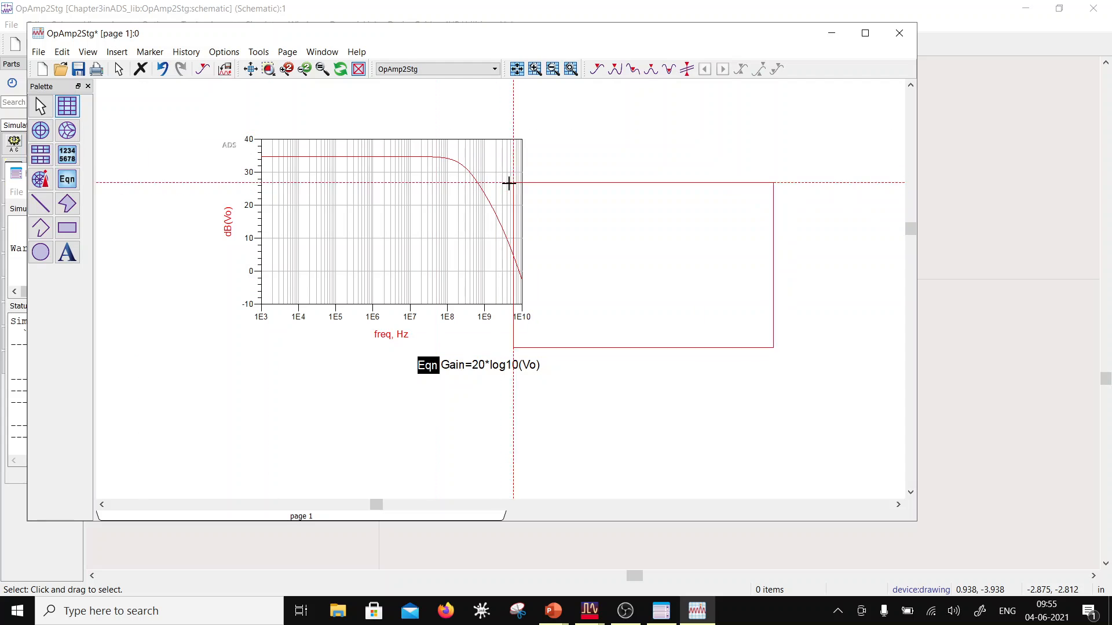
left_click(556, 149)
left_click(380, 216)
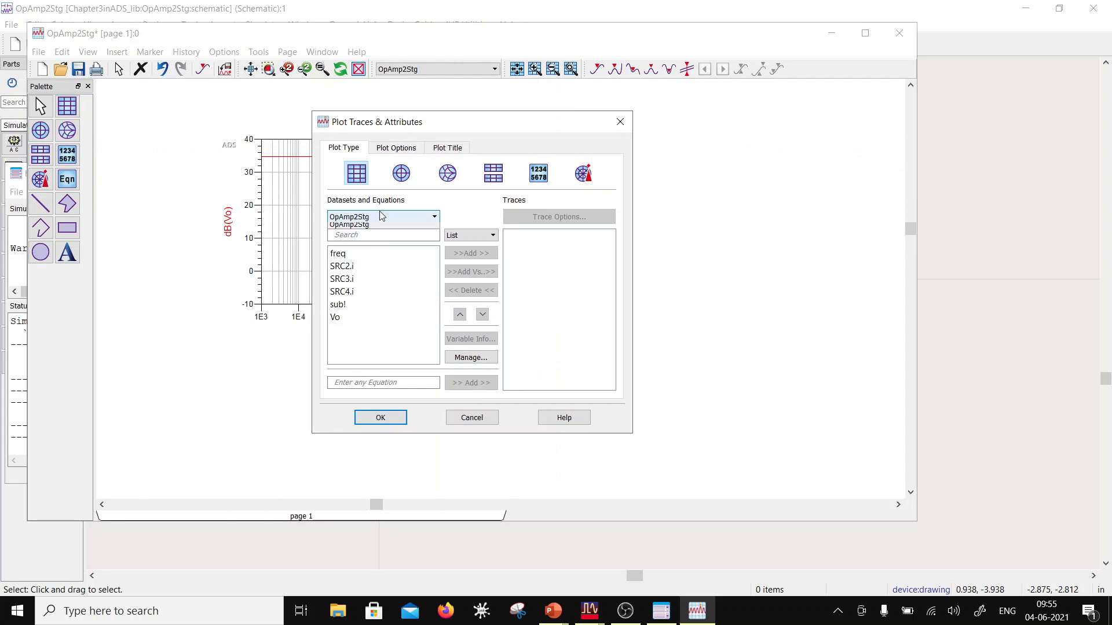
left_click(379, 228)
left_click(353, 253)
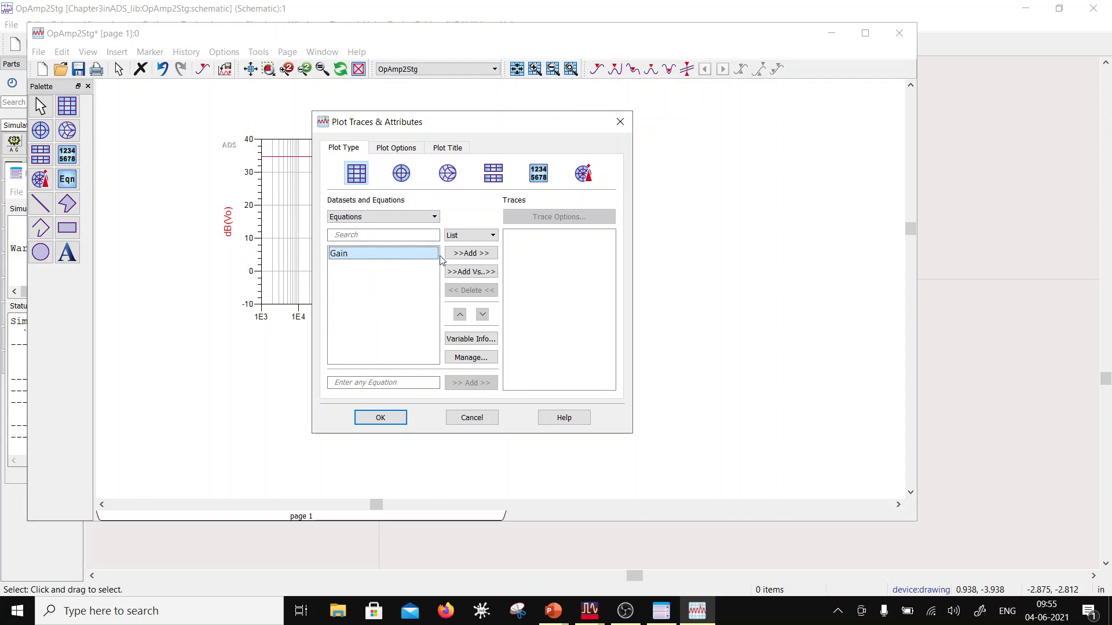
left_click(471, 253)
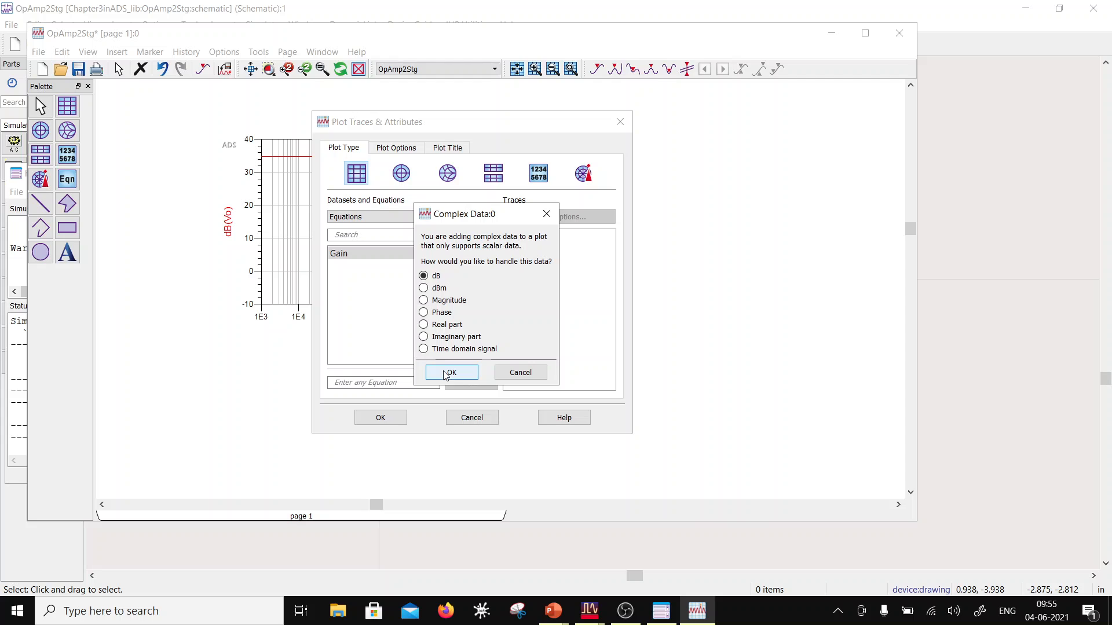
left_click(516, 377)
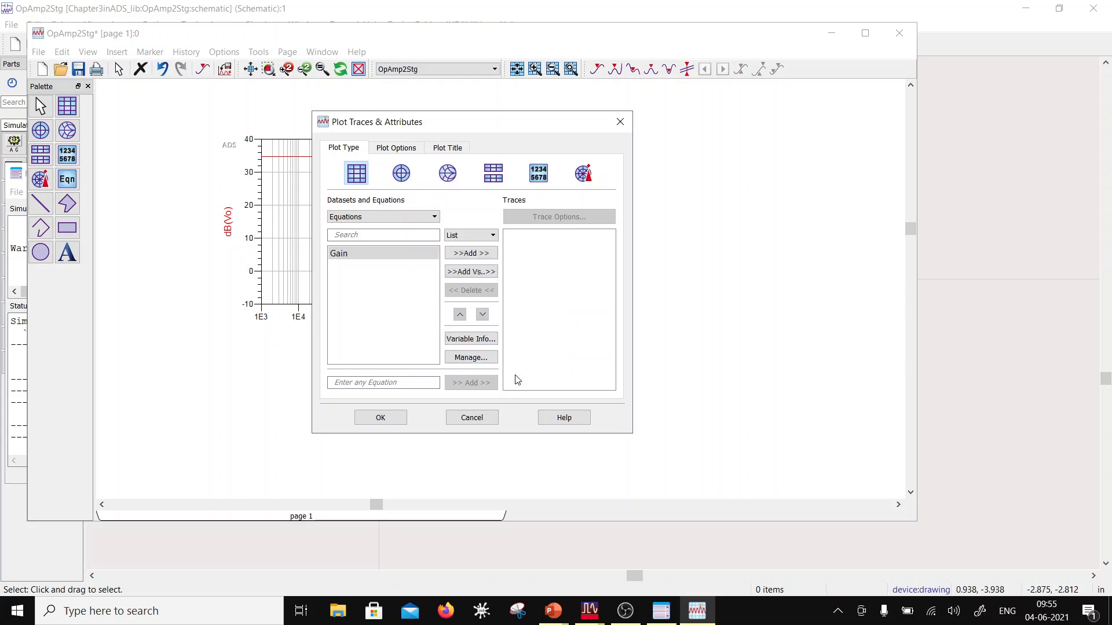
left_click(457, 417)
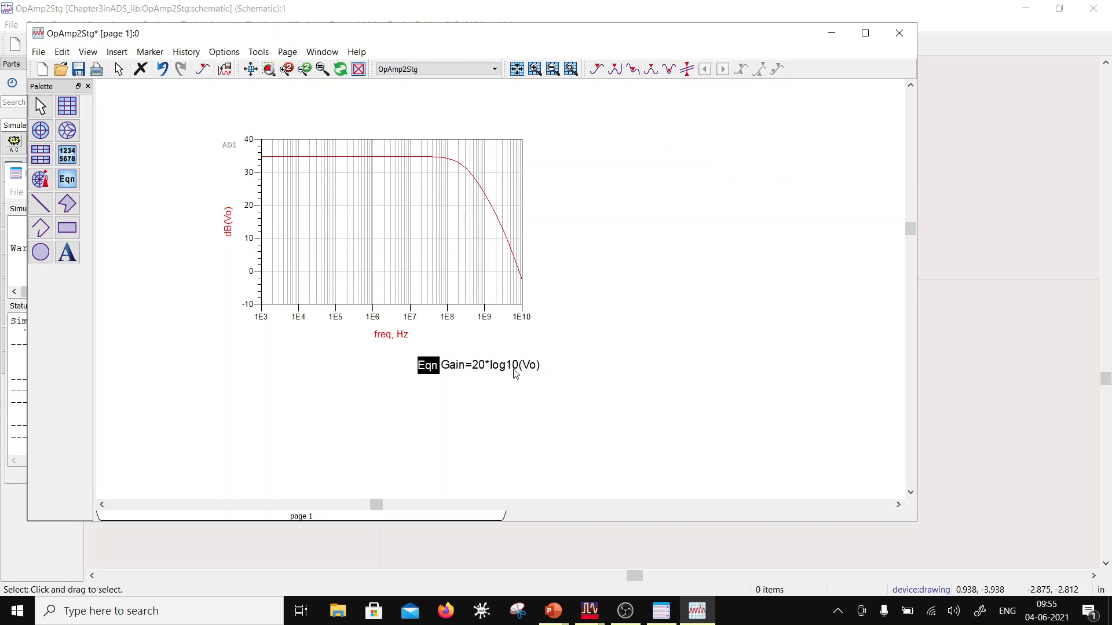
Step: Change the Gain equation to Gain=20*log10(mag(Vo))
double_click(435, 366)
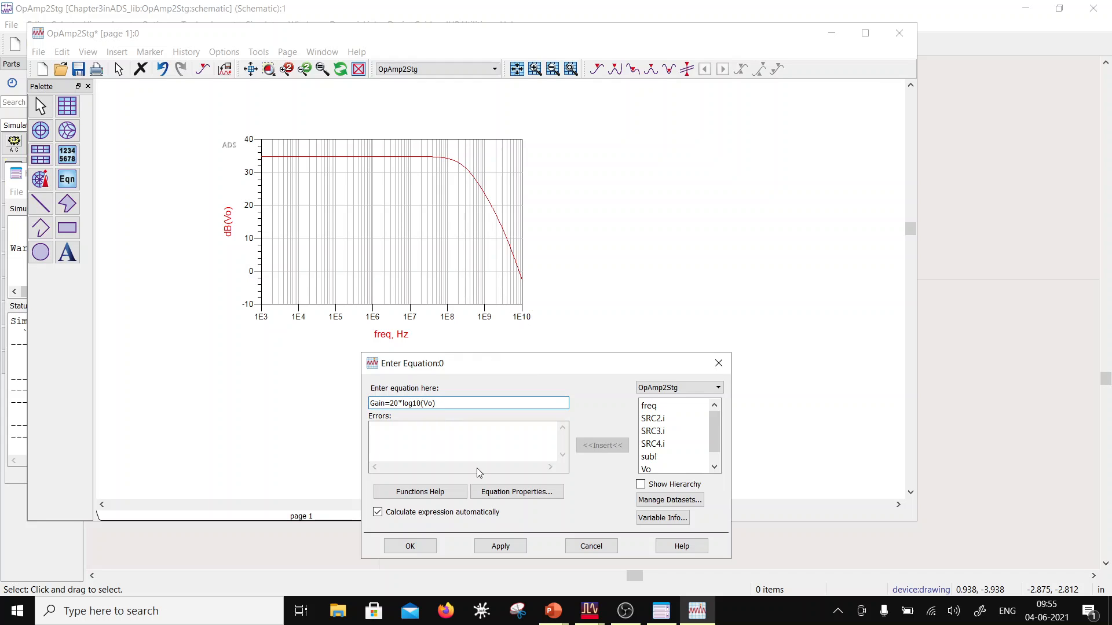
type("mag(")
left_click(409, 547)
Step: Insert a second rectangular plot beside the dB(Vo) plot, showing the Gain equation as its trace
left_click(67, 105)
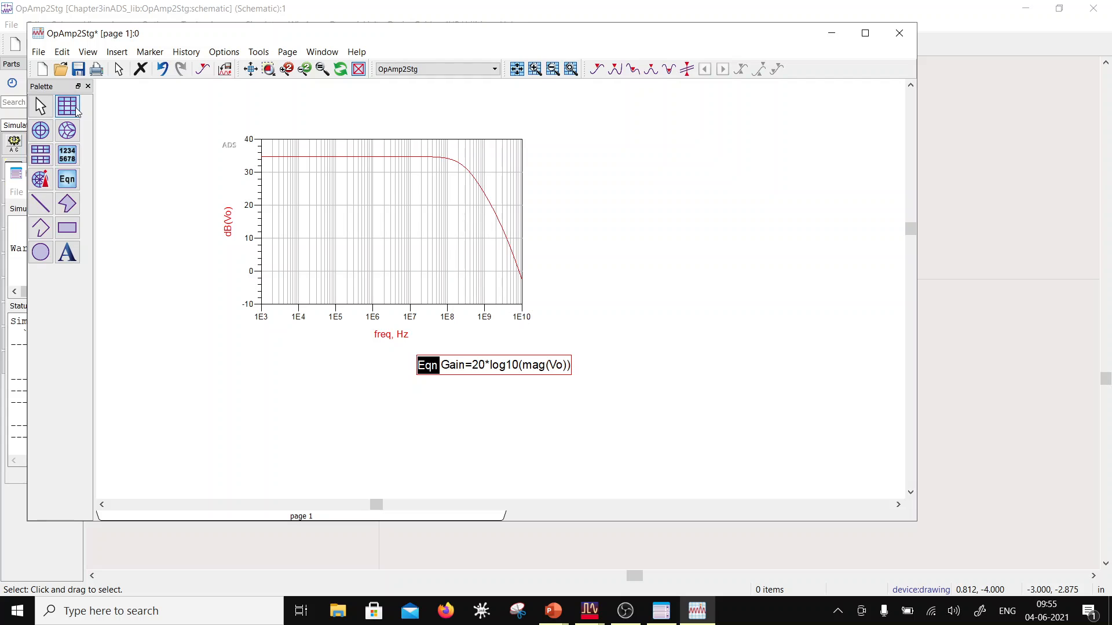
left_click(579, 223)
left_click(434, 217)
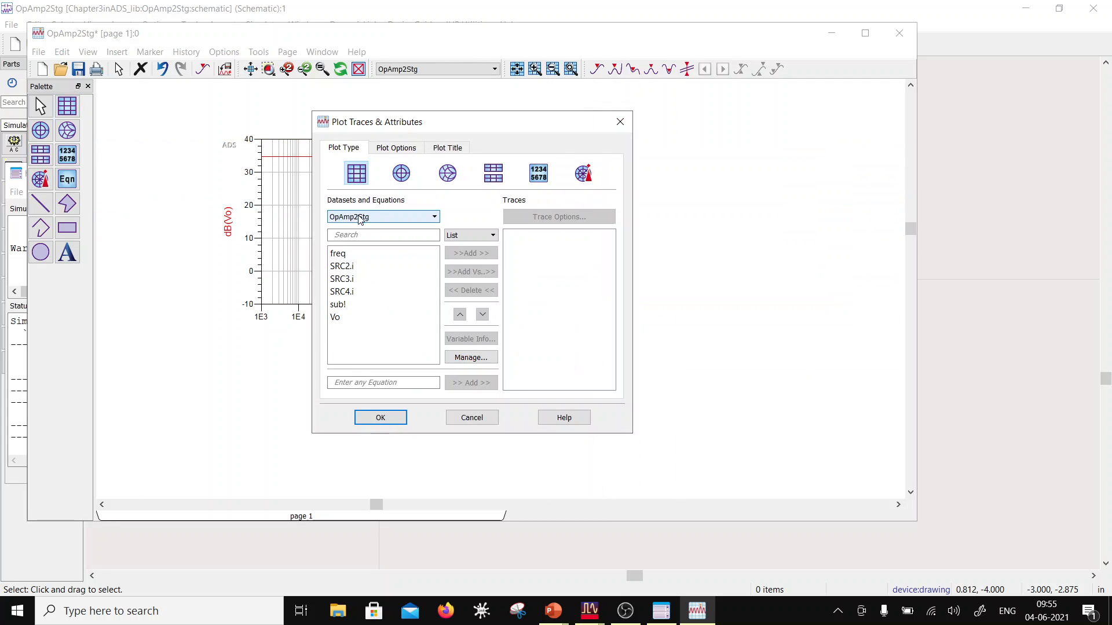
left_click(356, 255)
left_click(356, 256)
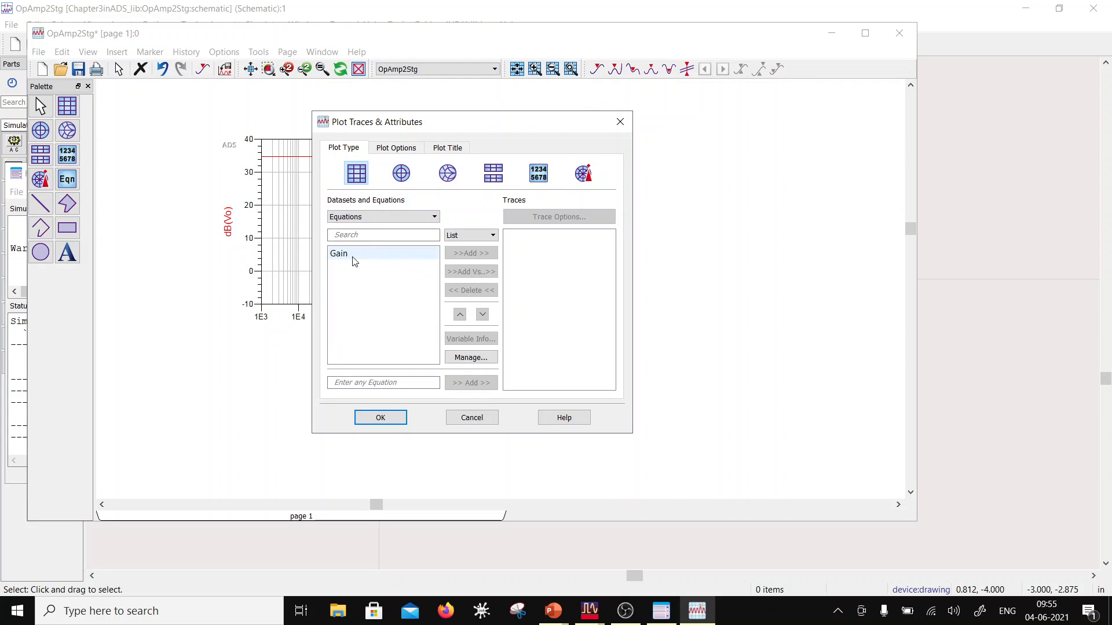
left_click(482, 254)
left_click(400, 417)
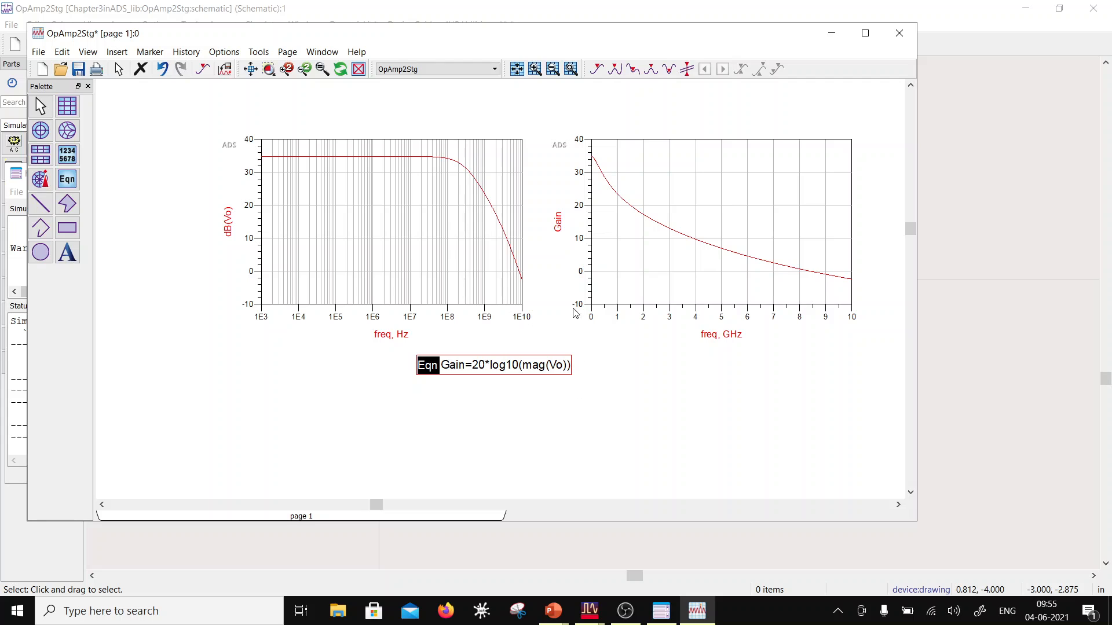
Step: Set the X axis of the Gain plot to a Log scale and move the Gain equation onto that plot
double_click(630, 245)
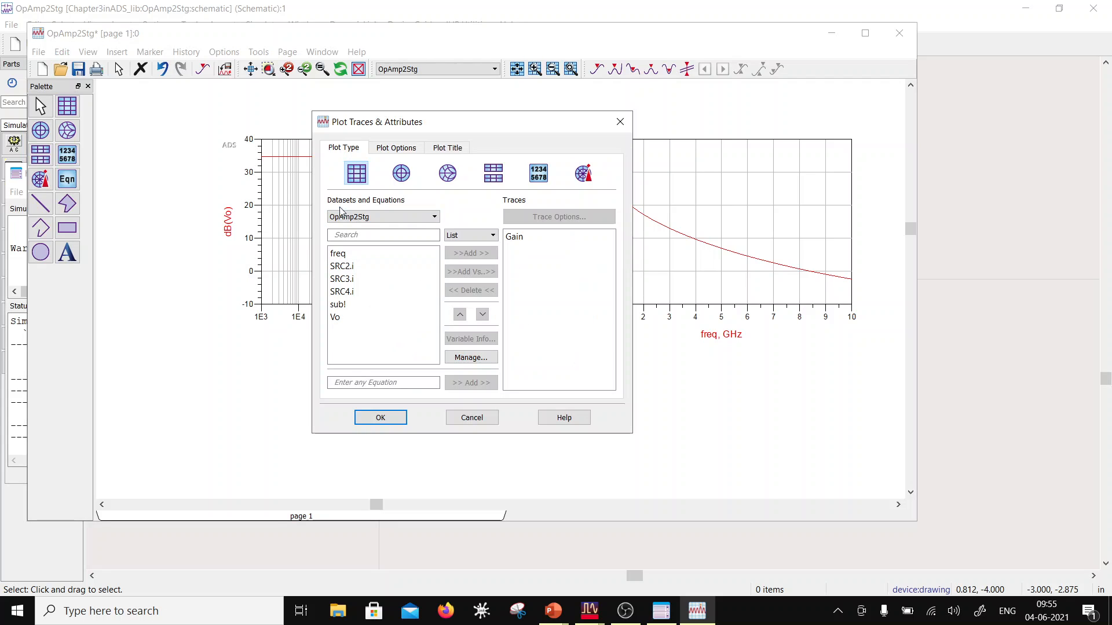
left_click(398, 149)
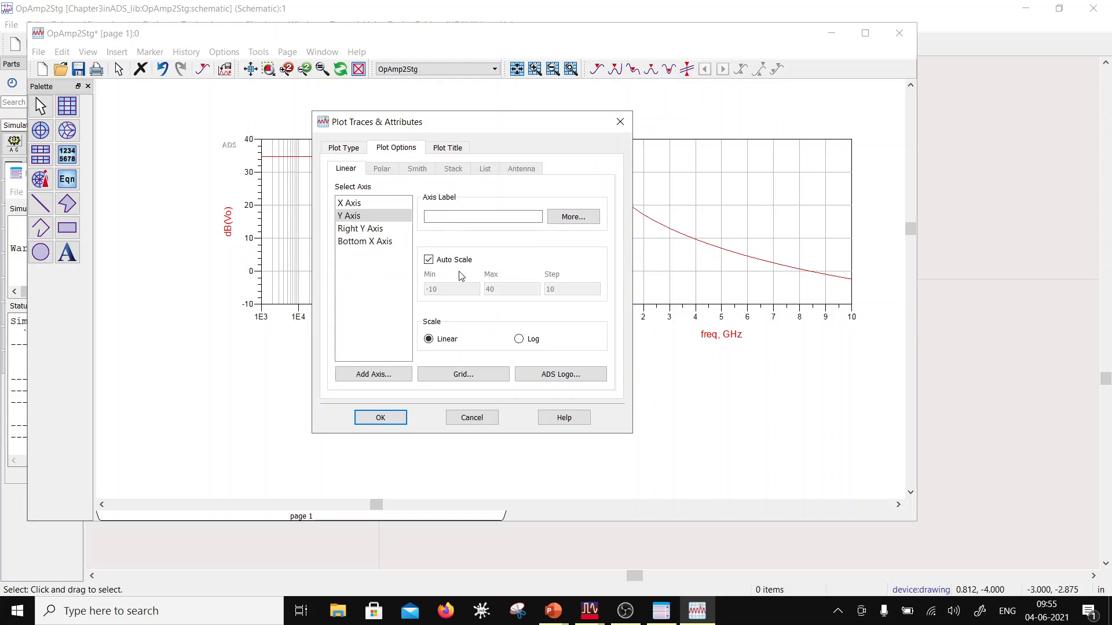
left_click(349, 202)
left_click(518, 338)
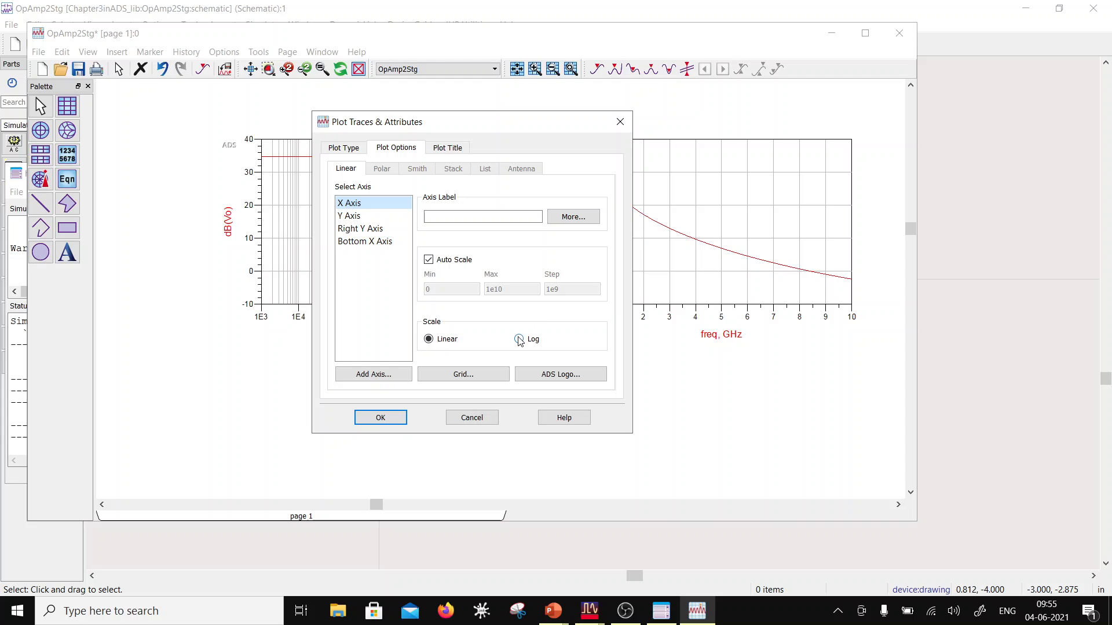
left_click(380, 418)
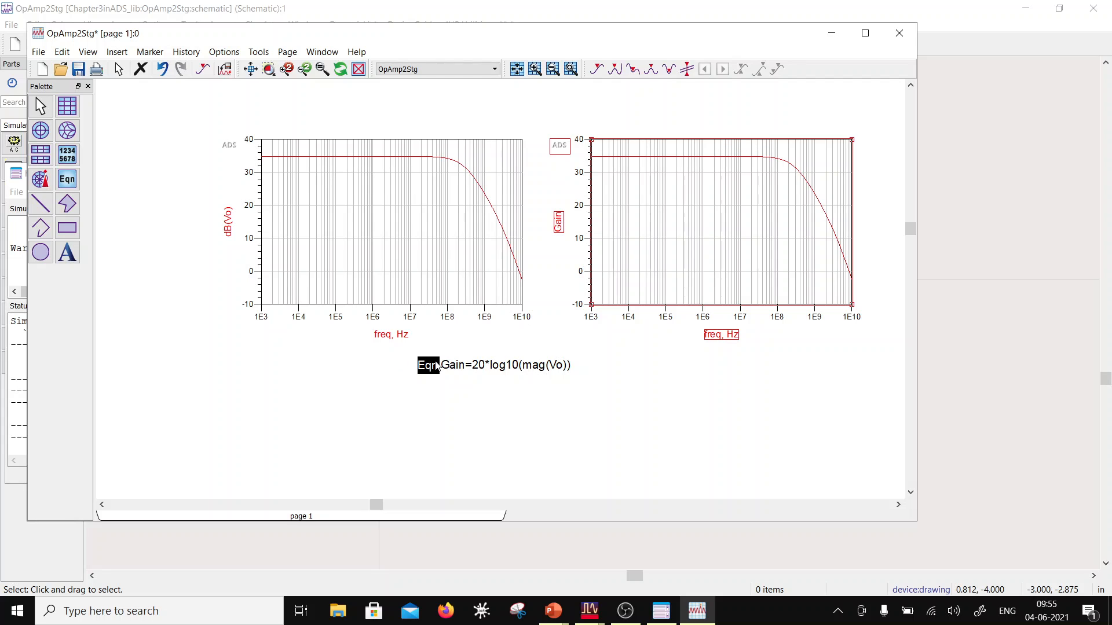
left_click_drag(437, 366, 628, 261)
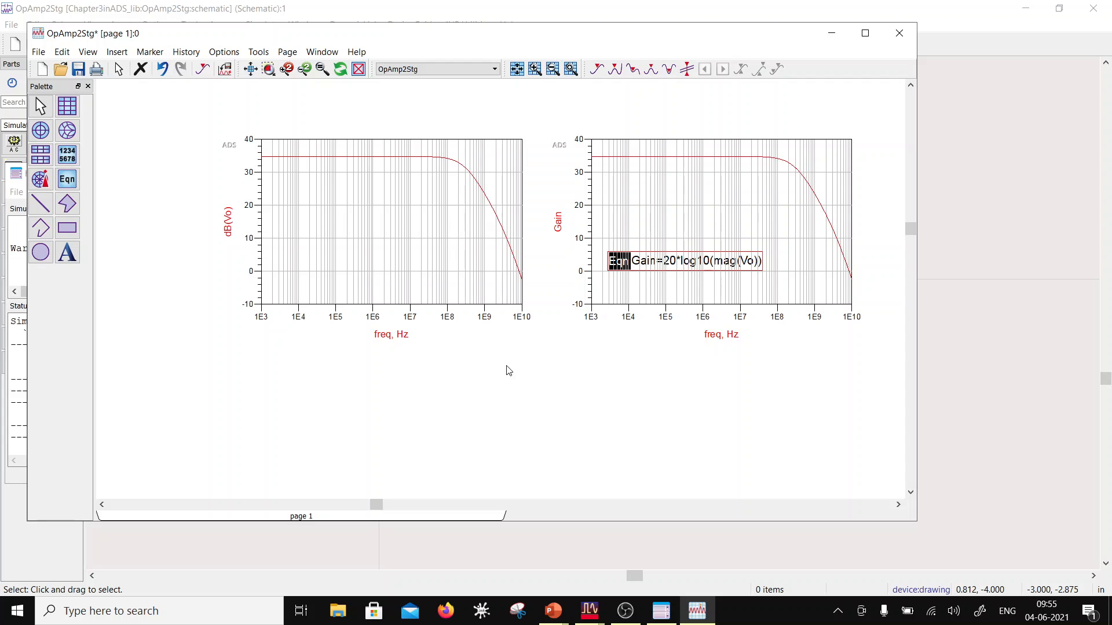
Step: Add the phase of Vo as a second trace to the dB(Vo) plot
double_click(352, 265)
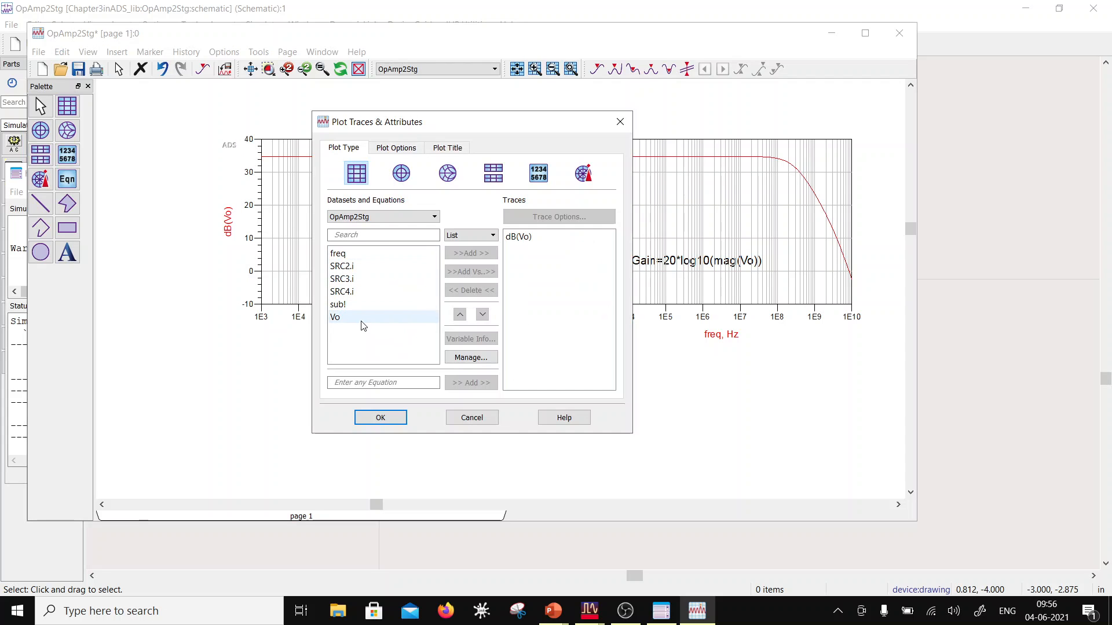
left_click(360, 319)
left_click(483, 253)
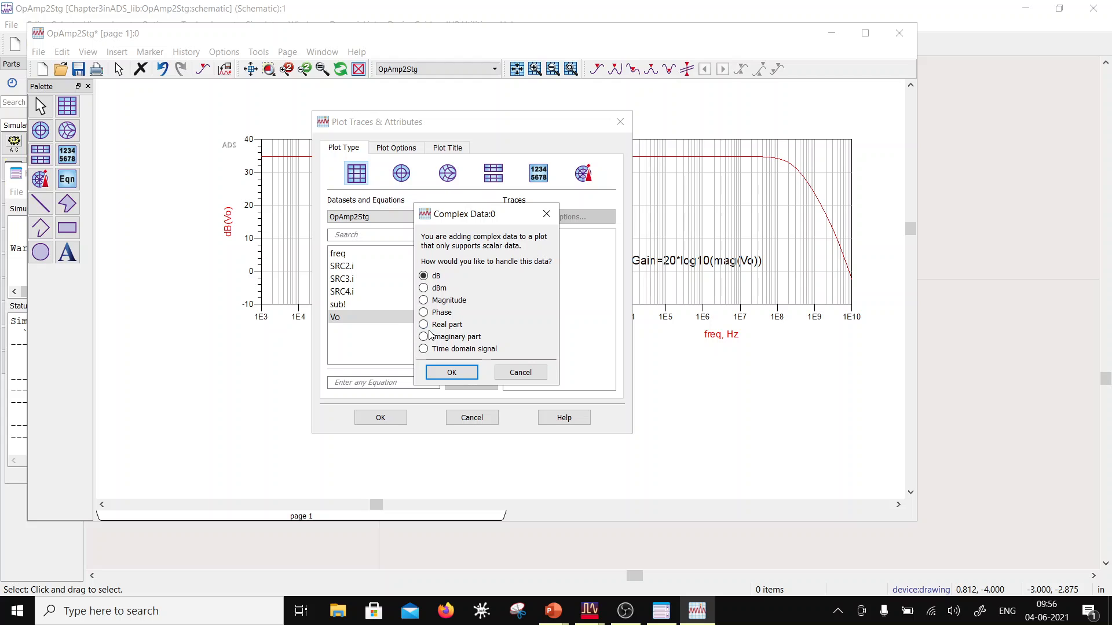
left_click(424, 312)
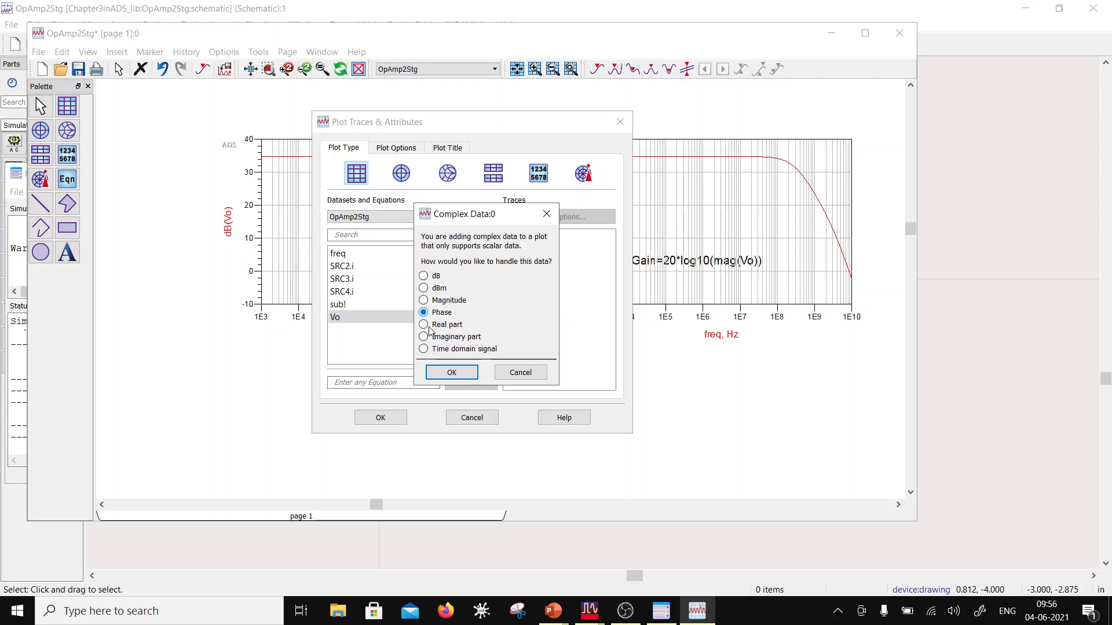
left_click(452, 372)
left_click(380, 418)
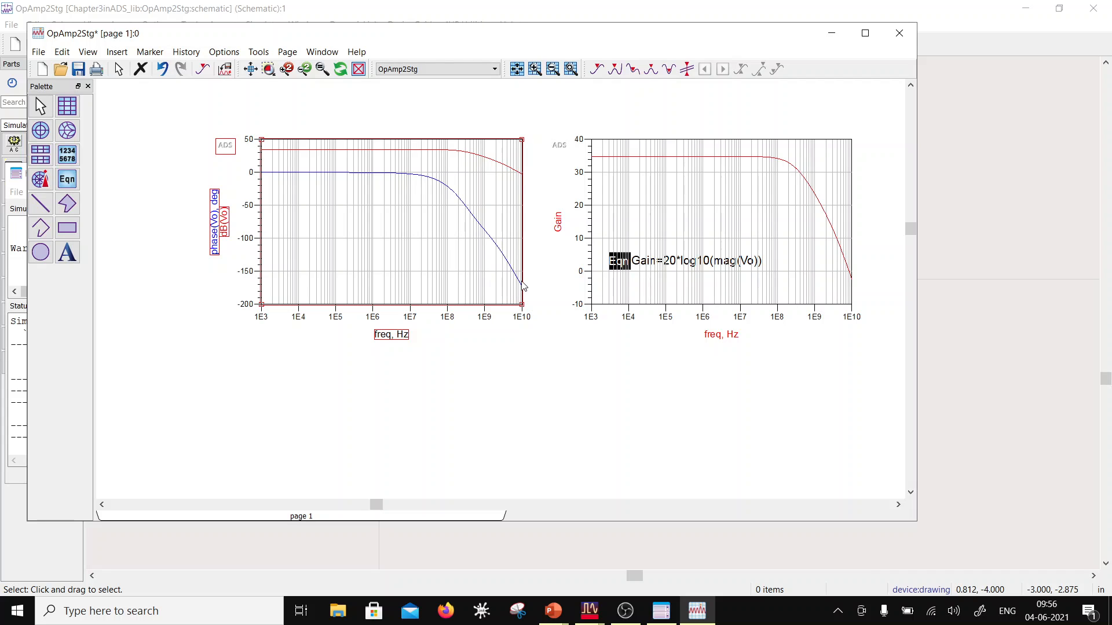
Step: Place a line marker across the dB(Vo) and phase(Vo) traces at about 7.718 GHz and move its readout below the plot
mouse_move(522, 286)
left_click(685, 71)
left_click(518, 171)
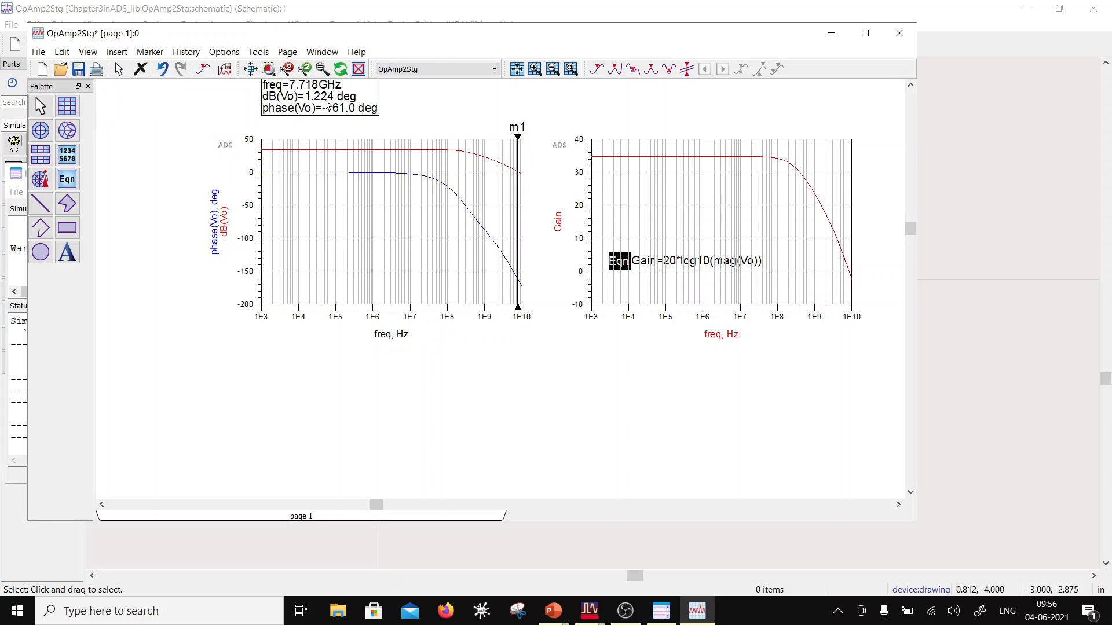
left_click_drag(327, 106, 307, 389)
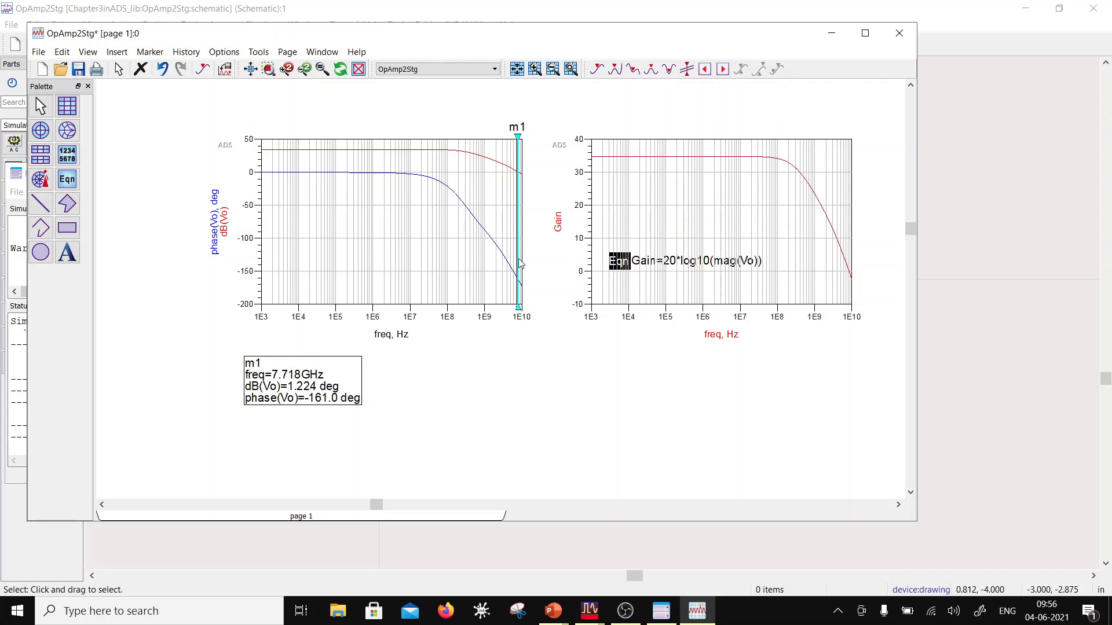
Step: Shift marker m1 to the unity-gain frequency at 8.414 GHz to read the phase there
key("Right")
key("Right")
key("Right")
key("Right")
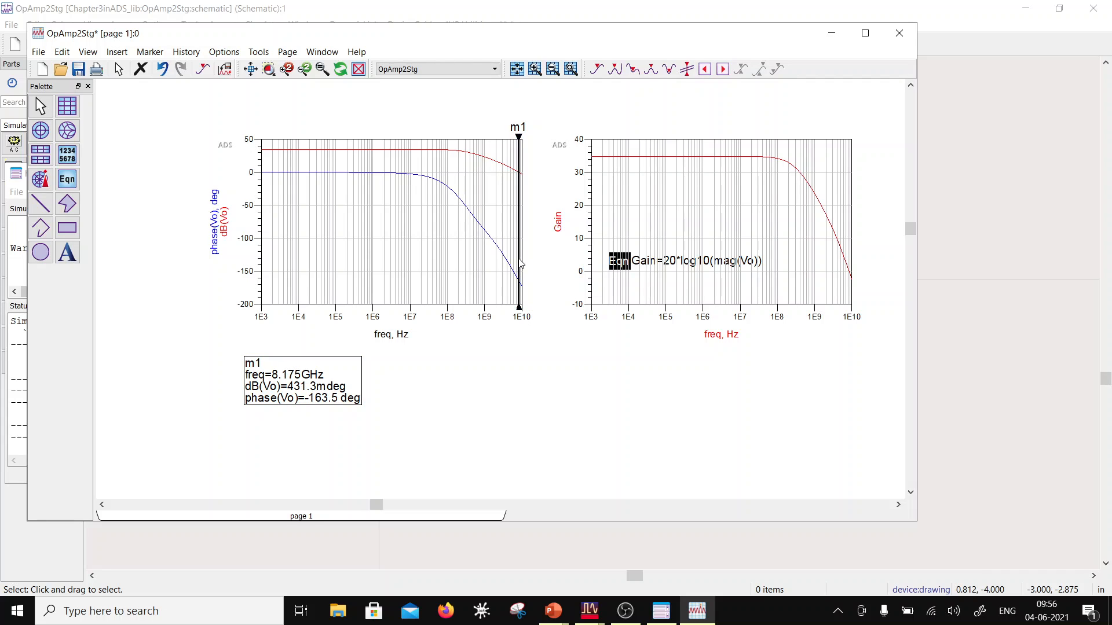
key("Left")
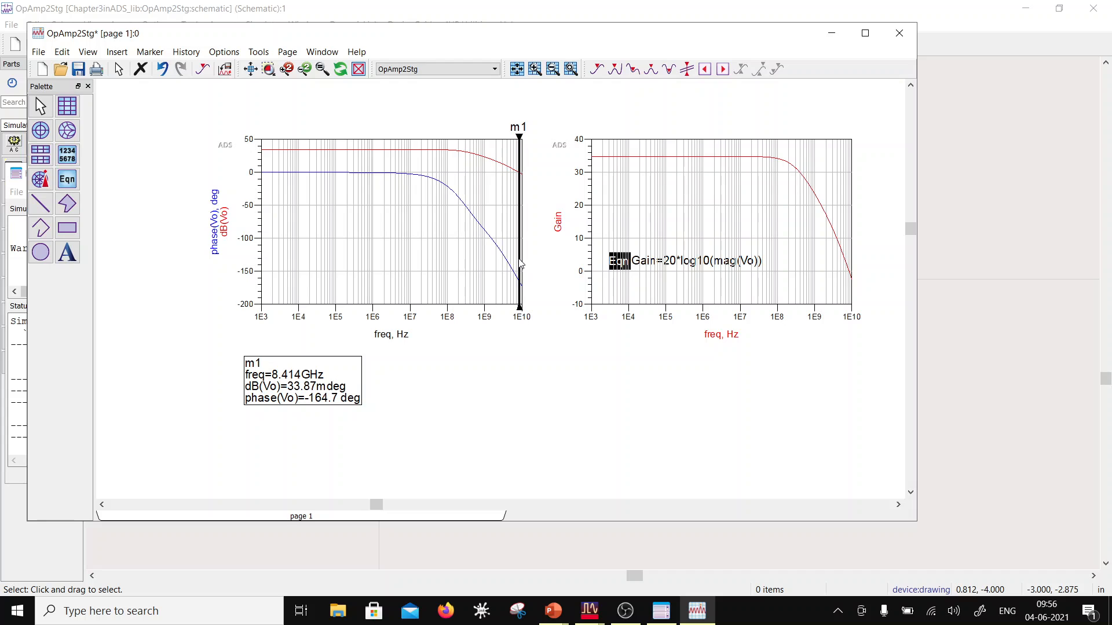
left_click(519, 260)
Step: Delete the Gain plot and the Gain equation from the page
left_click(684, 239)
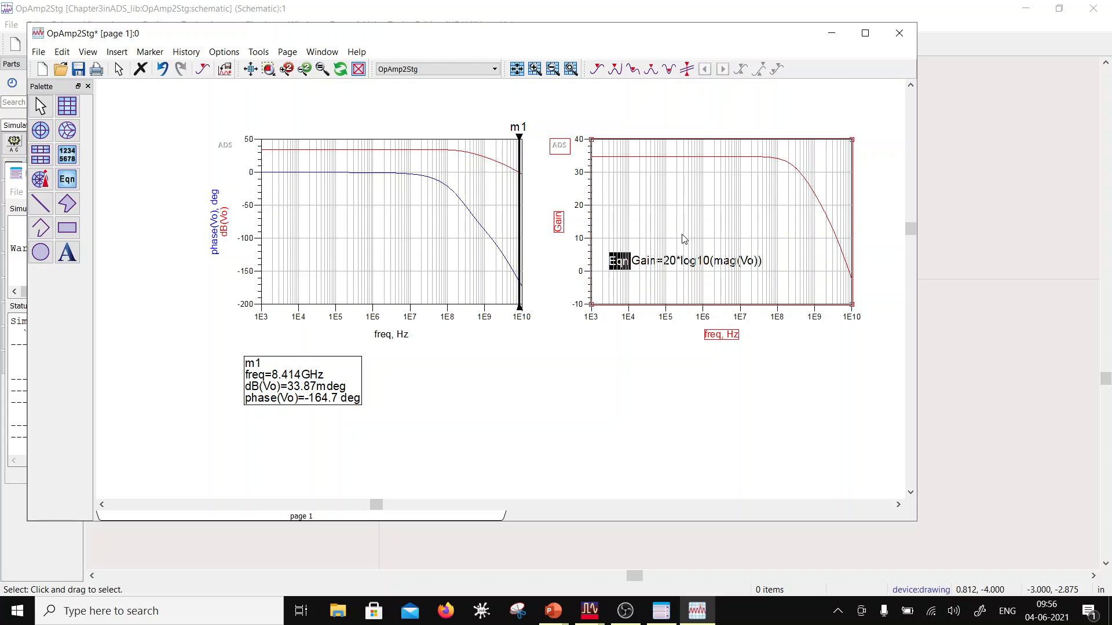
key("Delete")
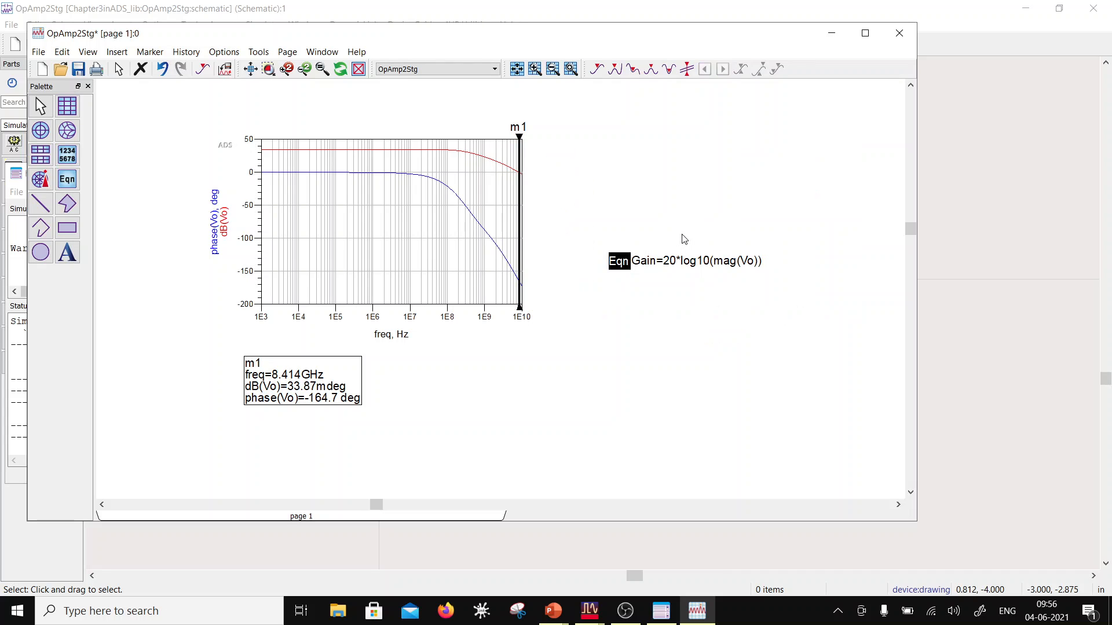
left_click(647, 263)
key("Delete")
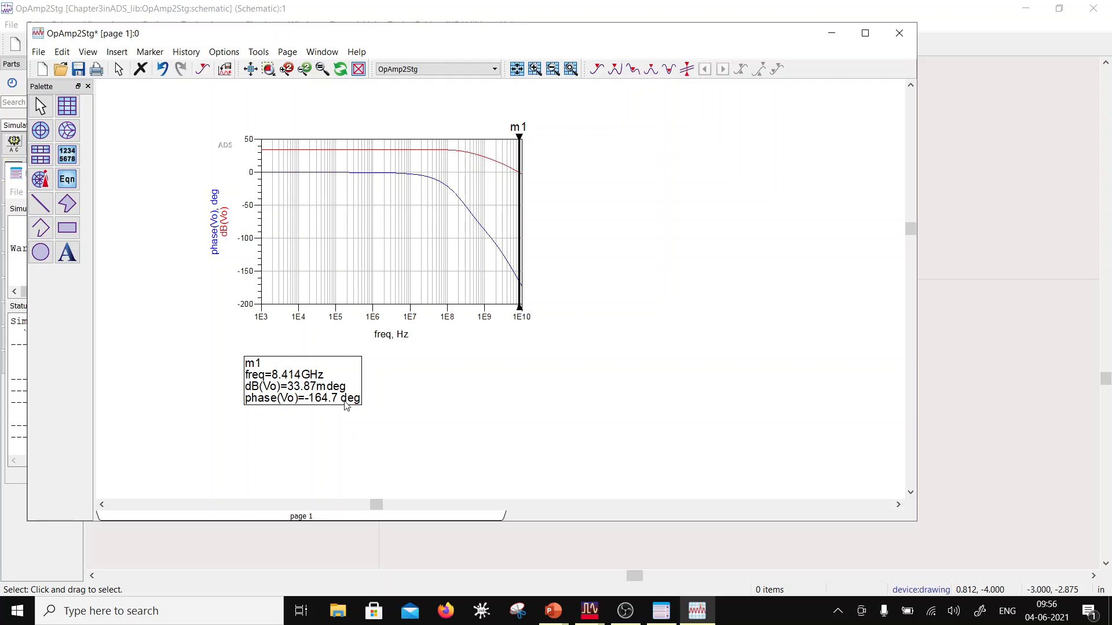
Step: Increase the line thickness of the phase(Vo) and dB(Vo) traces
double_click(480, 228)
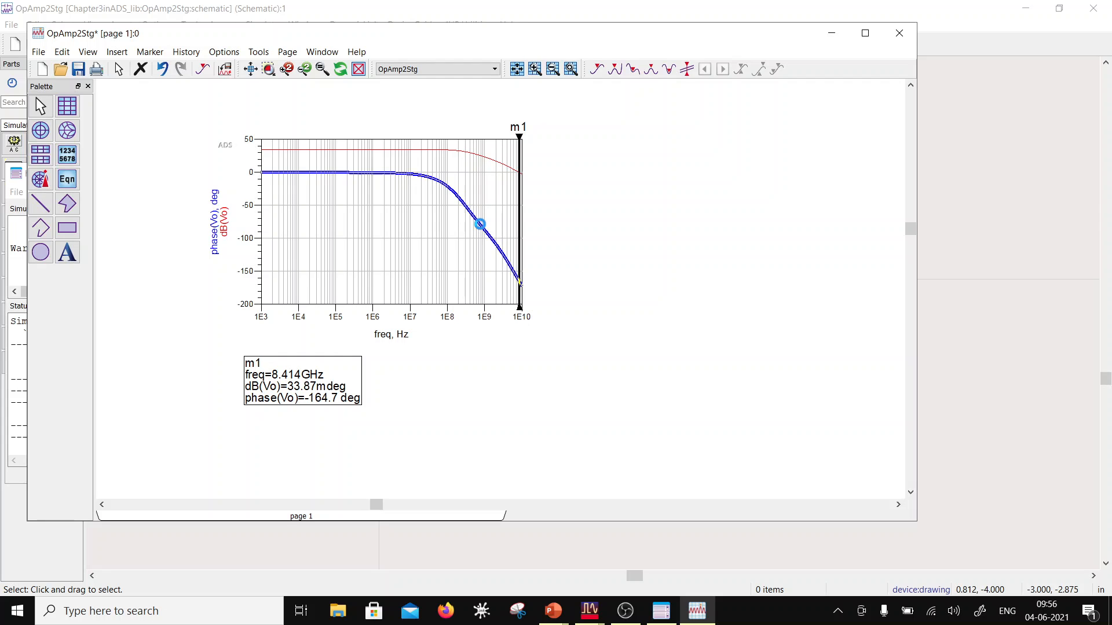
left_click(413, 435)
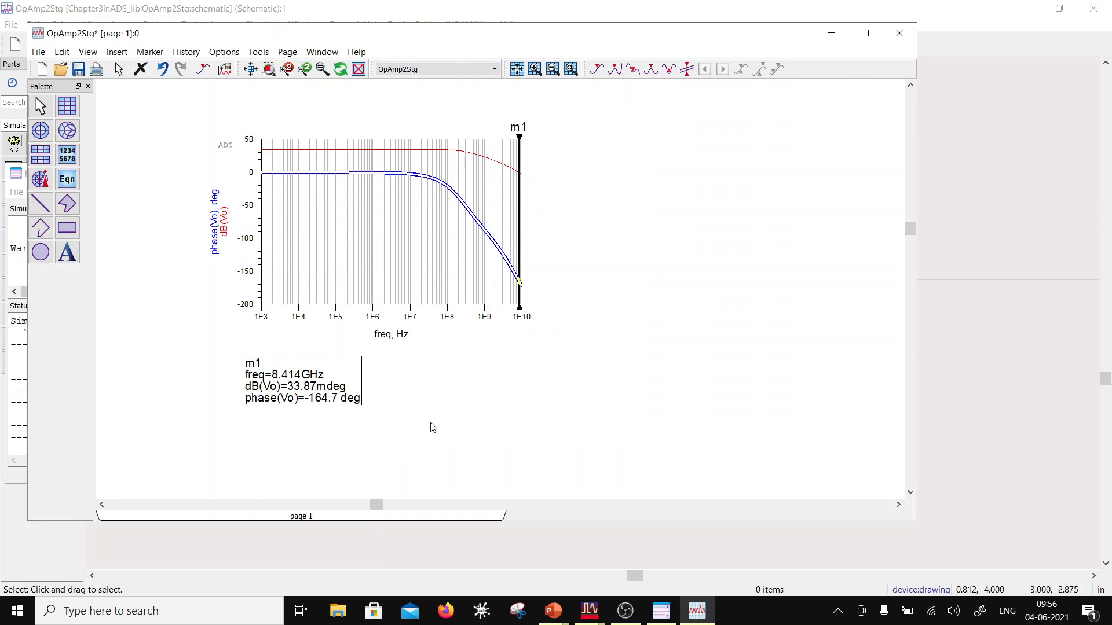
double_click(471, 153)
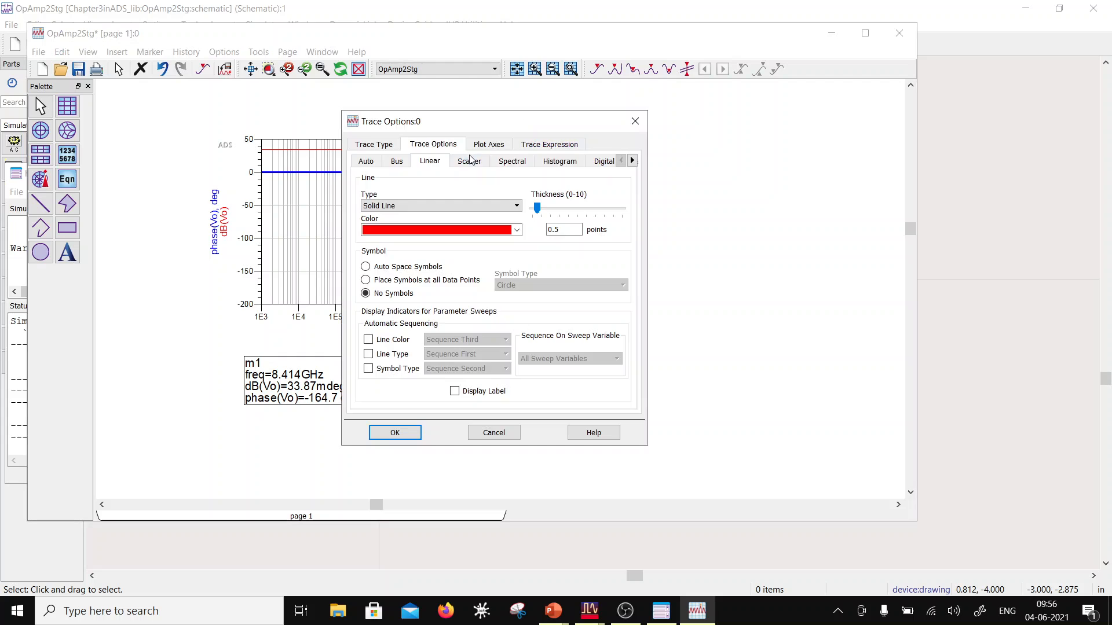
left_click(418, 433)
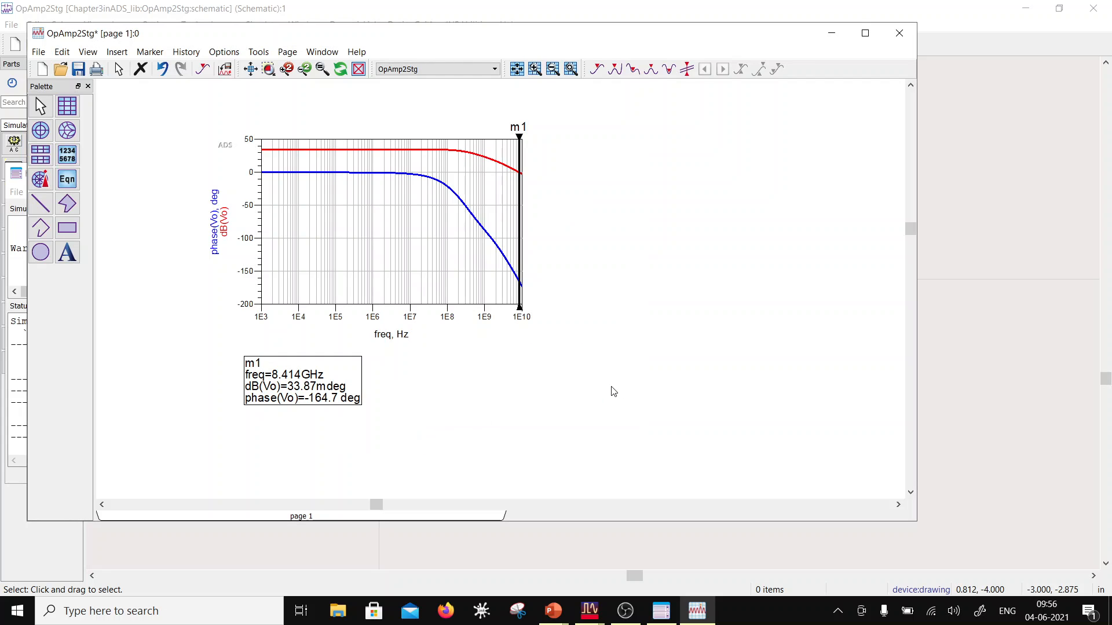
Step: Convert the dB(Vo) and phase(Vo) plot to a stacked plot and move it toward the middle of the page
double_click(405, 229)
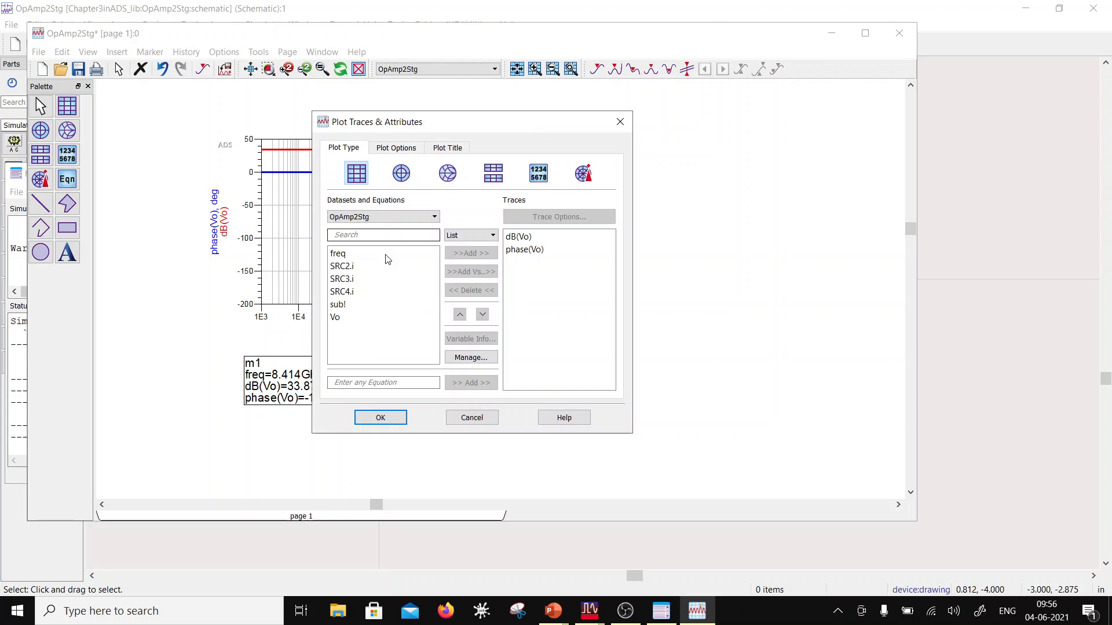
left_click(492, 183)
left_click(380, 418)
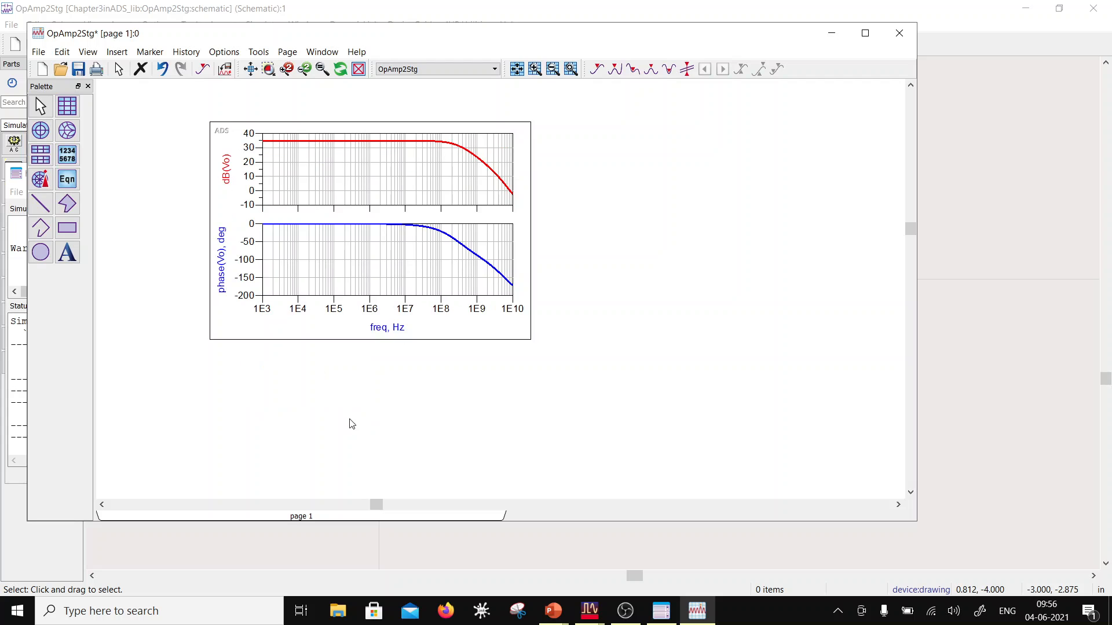
left_click_drag(371, 297, 585, 348)
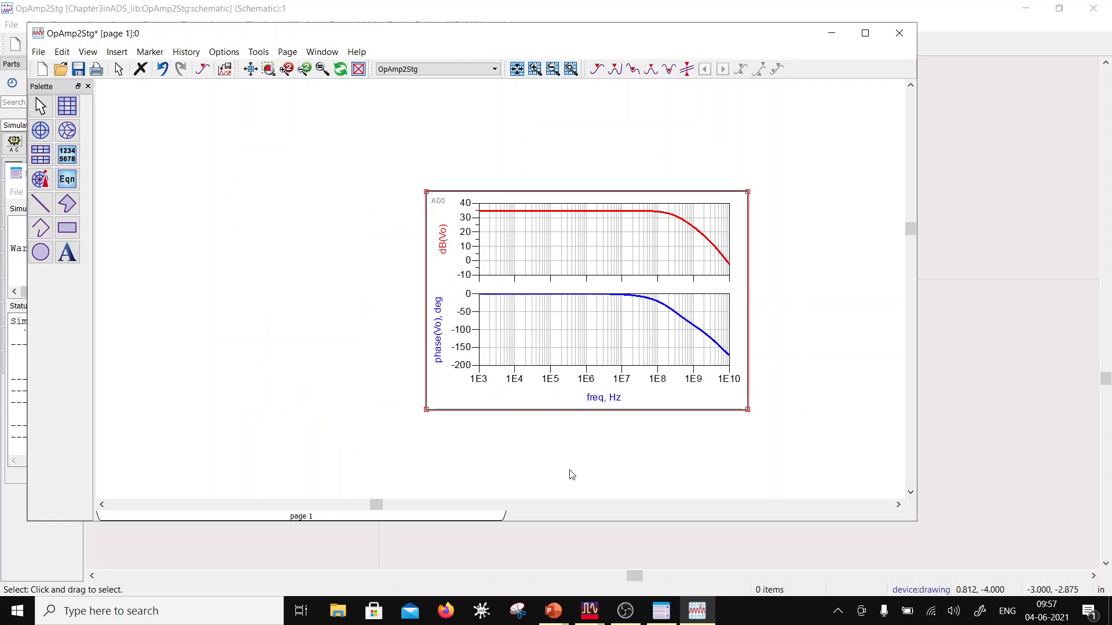
Step: Move the stacked plot toward the left of the page and insert a line marker across both traces at about 53 MHz
left_click_drag(559, 302, 446, 301)
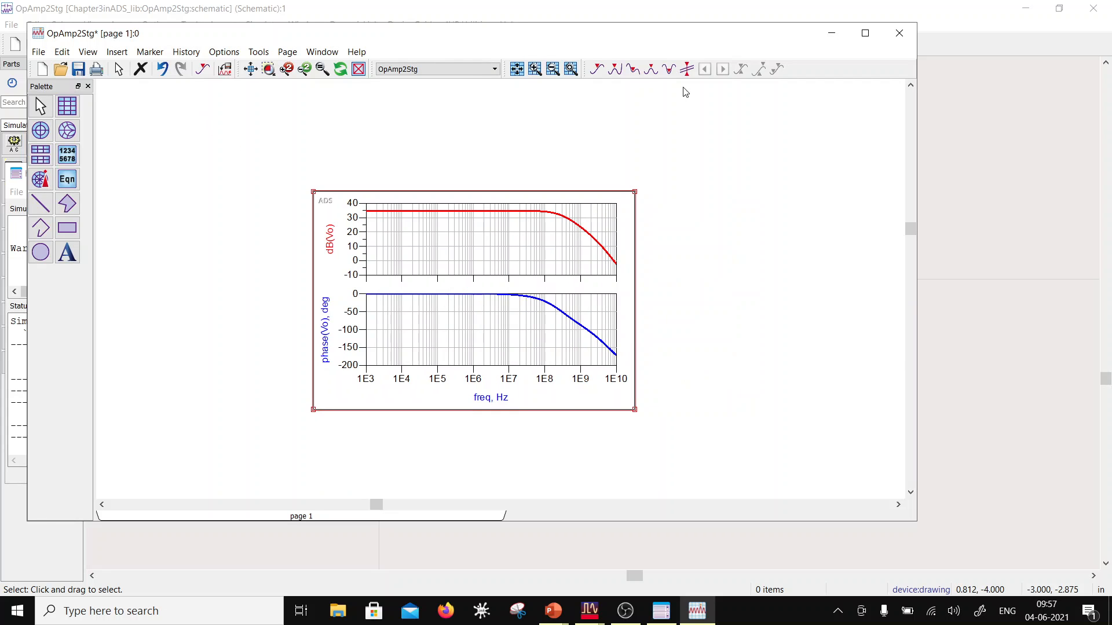
left_click(669, 69)
left_click(536, 214)
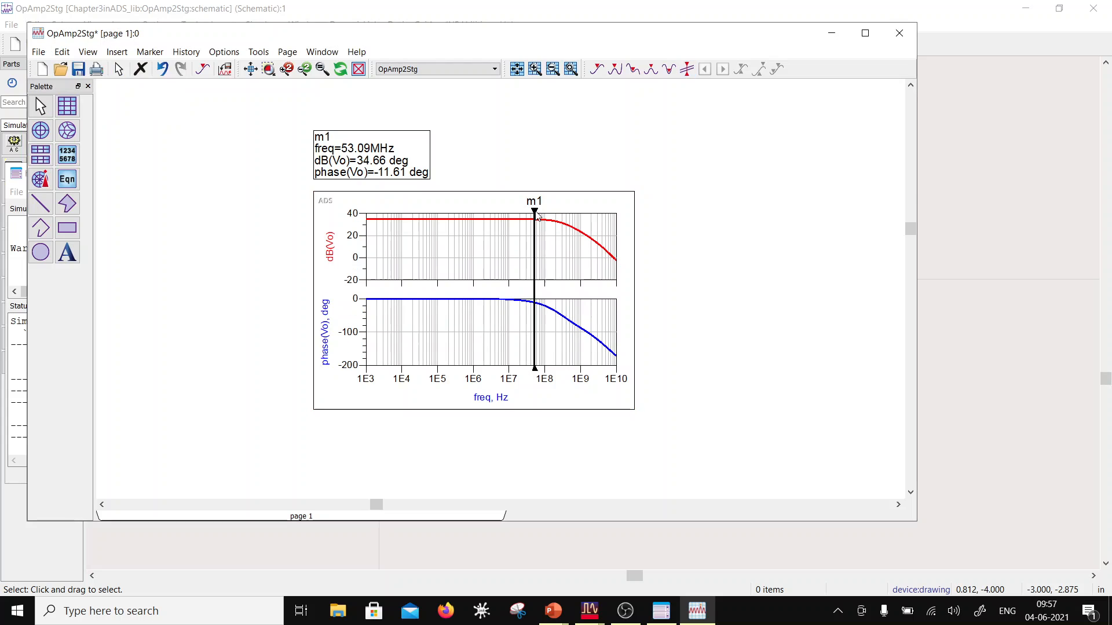
Step: Shift marker m1 along the stacked plot to 8.414 GHz, where dB(Vo) crosses 0 dB
left_click(534, 258)
key("Right")
key("Right")
key("Right")
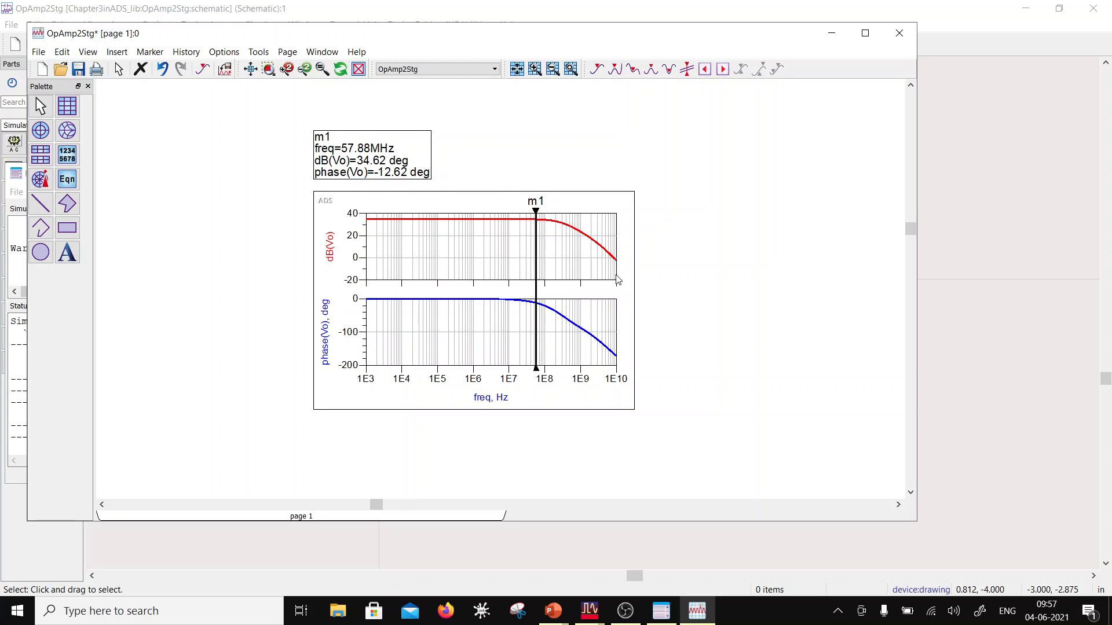
key("Right")
key("Right")
key("Right")
key("Right")
key("Right")
key("Right")
key("Right")
key("Right")
key("Right")
key("Right")
key("Right")
key("Right")
key("Right")
key("Right")
key("Right")
key("Right")
key("Right")
key("Right")
key("Right")
key("Right")
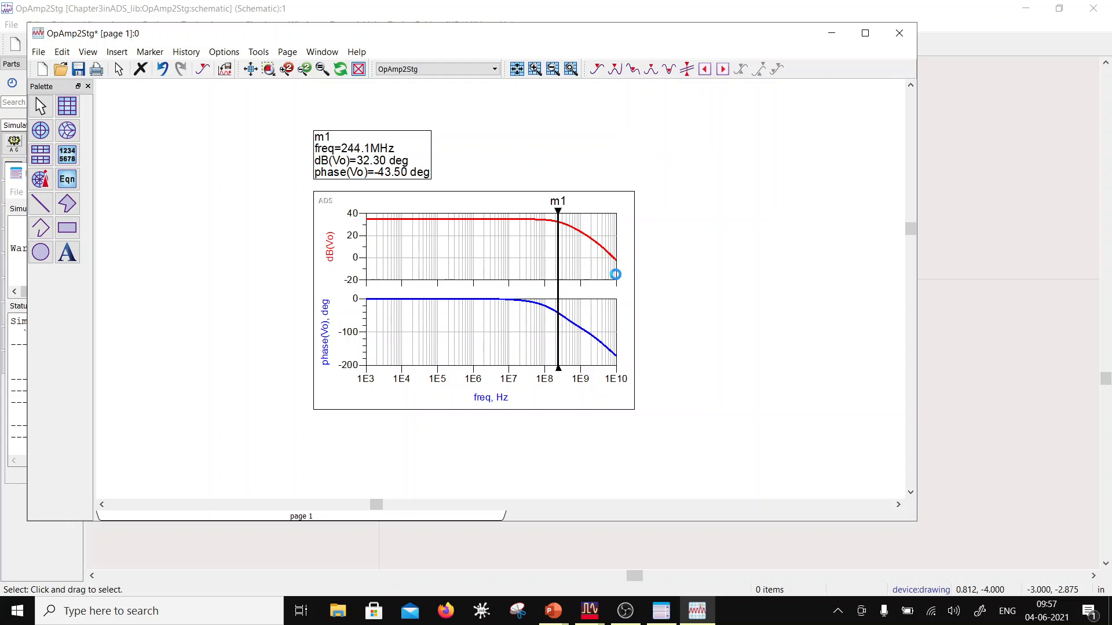
key("Right")
key("Right")
key("Right")
key("Right")
key("Right")
key("Right")
key("Right")
key("Right")
key("Right")
key("Right")
key("Right")
key("Right")
key("Right")
key("Right")
key("Right")
key("Right")
key("Right")
key("Right")
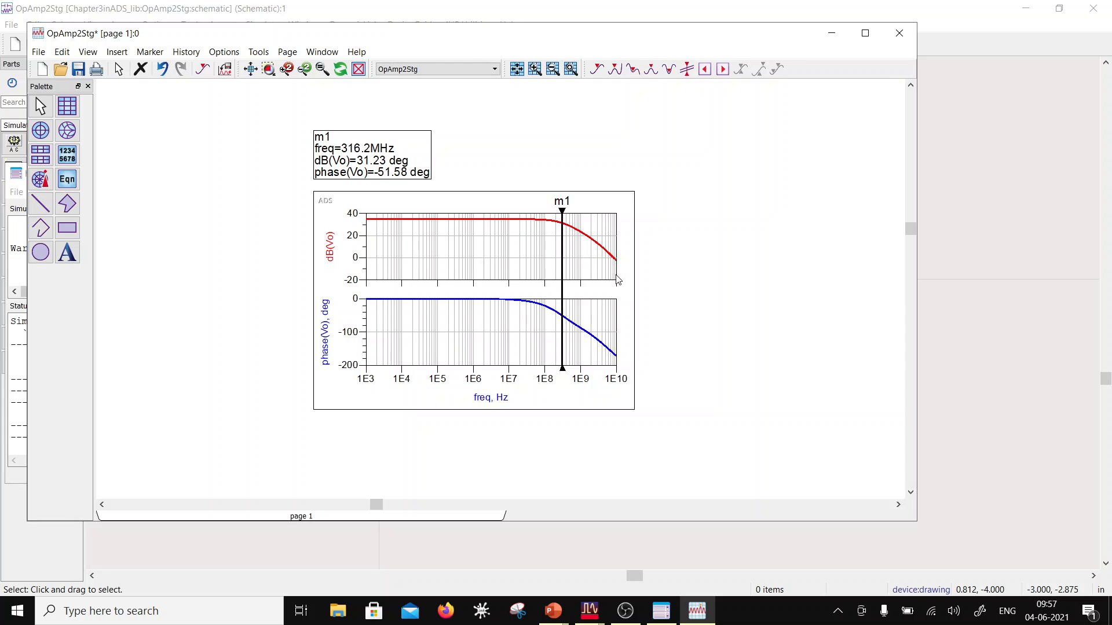
key("Right")
key("Right")
key("Right")
key("Right")
key("Right")
key("Right")
key("Right")
key("Right")
key("Right")
key("Right")
key("Right")
key("Right")
key("Right")
key("Right")
key("Right")
key("Right")
key("Right")
key("Right")
key("Right")
key("Right")
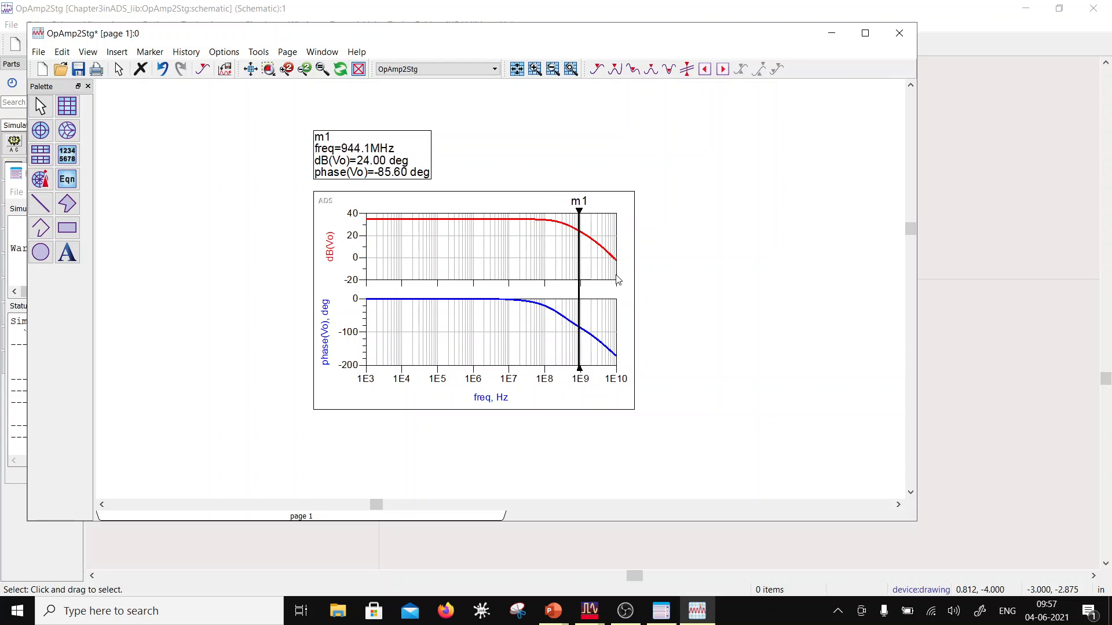
key("Right")
key("Right")
key("Right")
key("Right")
key("Right")
key("Right")
key("Right")
key("Right")
key("Right")
key("Right")
key("Right")
key("Right")
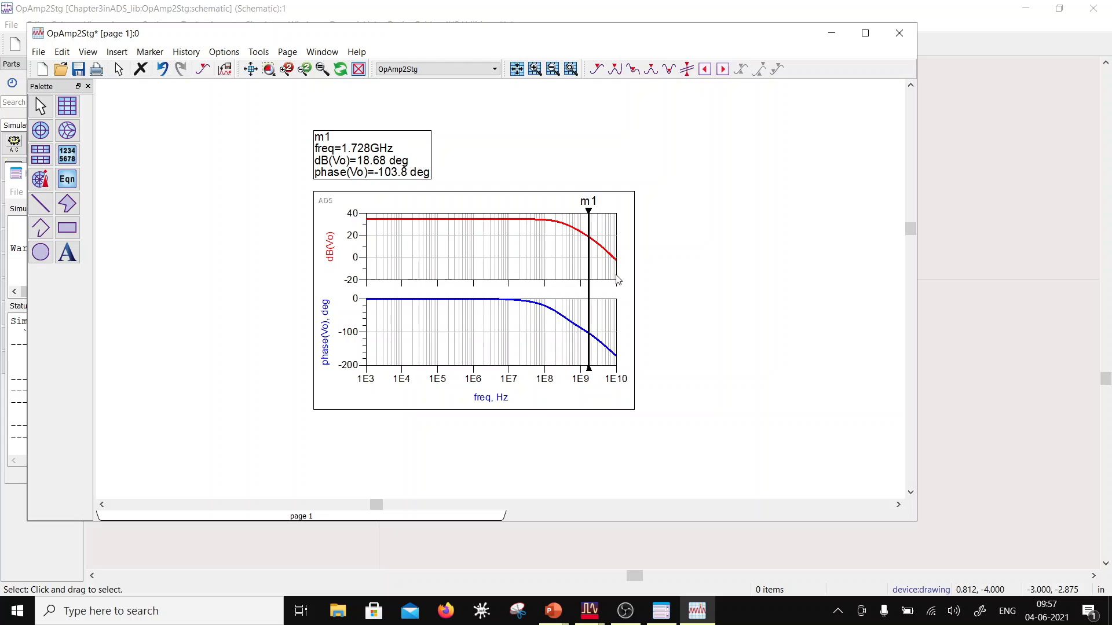
key("Right")
key("Right")
key("Right")
key("Right")
key("Right")
key("Right")
key("Right")
key("Right")
key("Right")
key("Right")
key("Right")
key("Right")
key("Right")
key("Right")
key("Right")
key("Right")
key("Right")
key("Right")
key("Right")
key("Right")
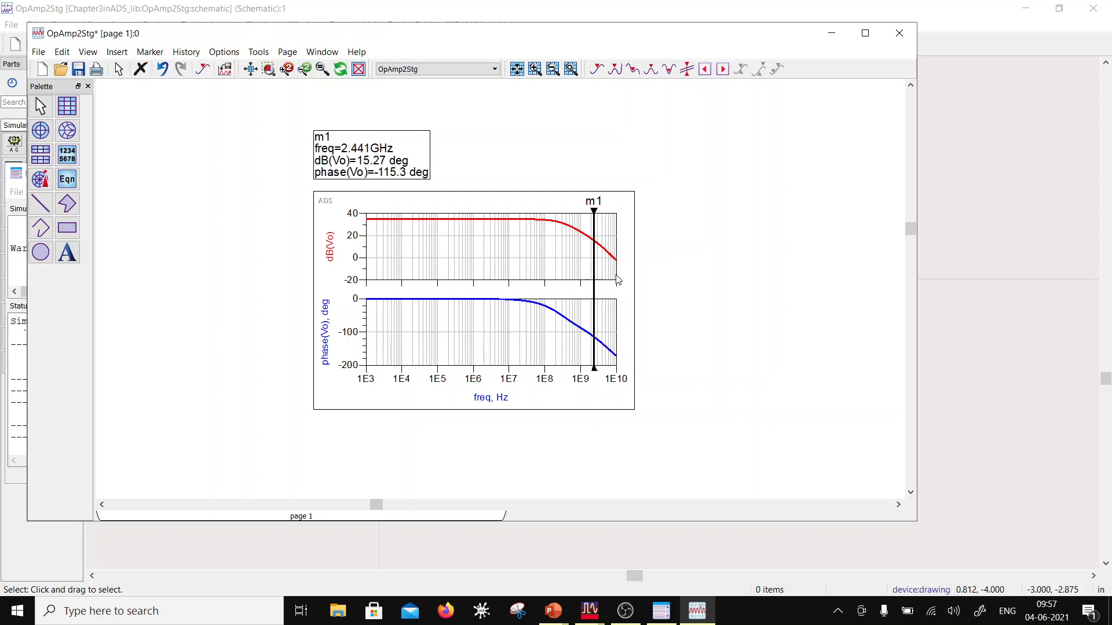
key("Right")
key("Right")
key("Right")
key("Right")
key("Right")
key("Right")
key("Right")
key("Right")
key("Right")
key("Right")
key("Right")
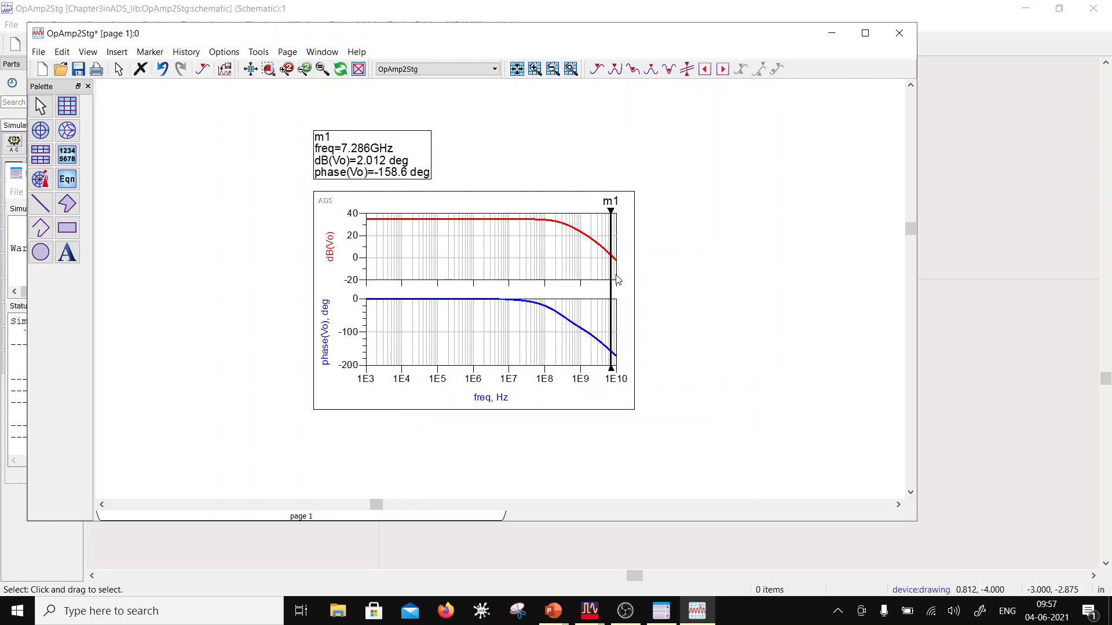
key("Right")
key("Right")
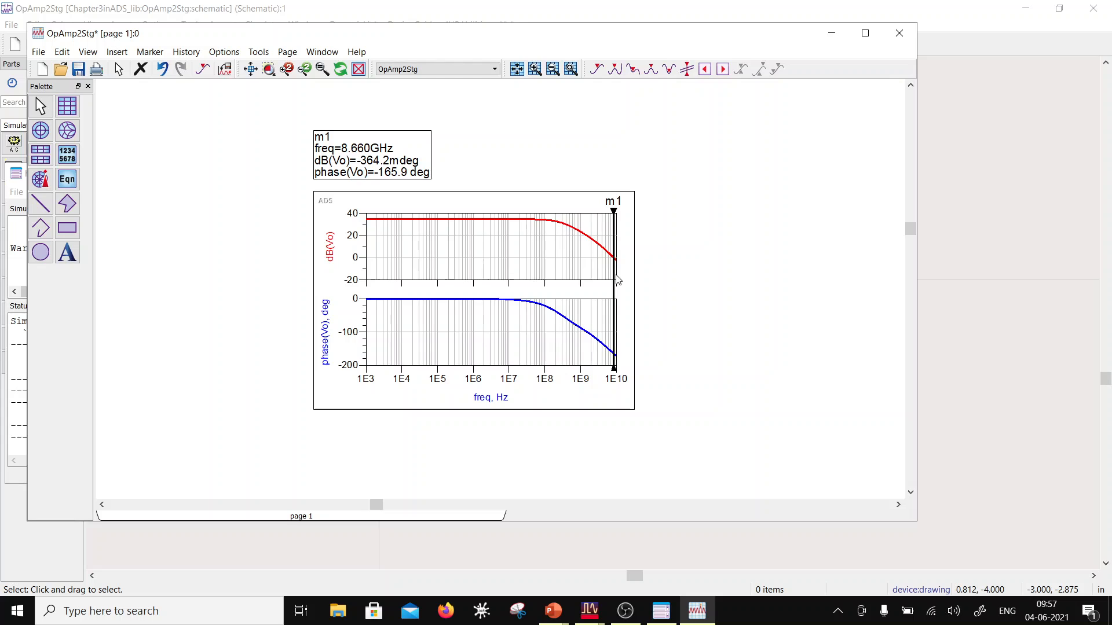
key("Left")
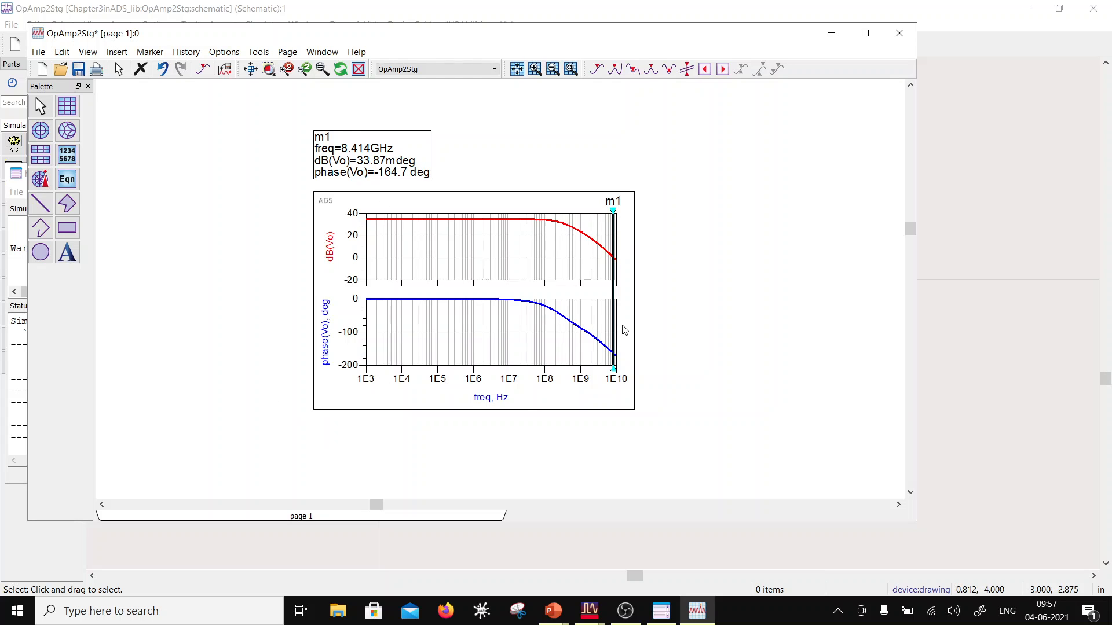
Step: Reposition the stacked plot with its marker readout, enlarge the plot's height, and save the data display
left_click_drag(515, 397, 447, 382)
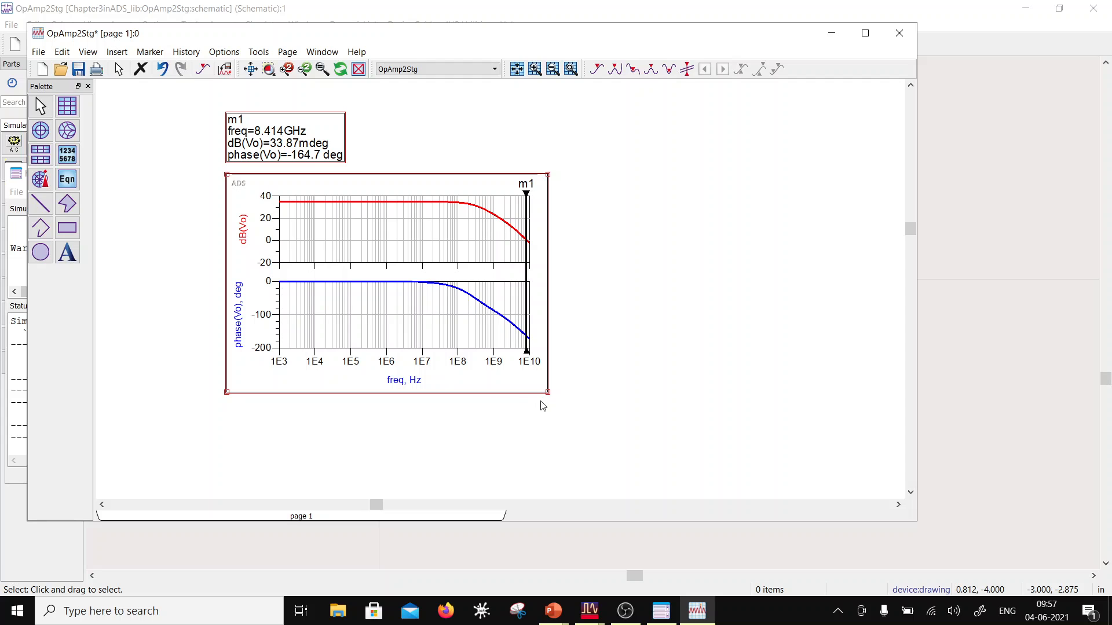
left_click_drag(549, 393, 530, 469)
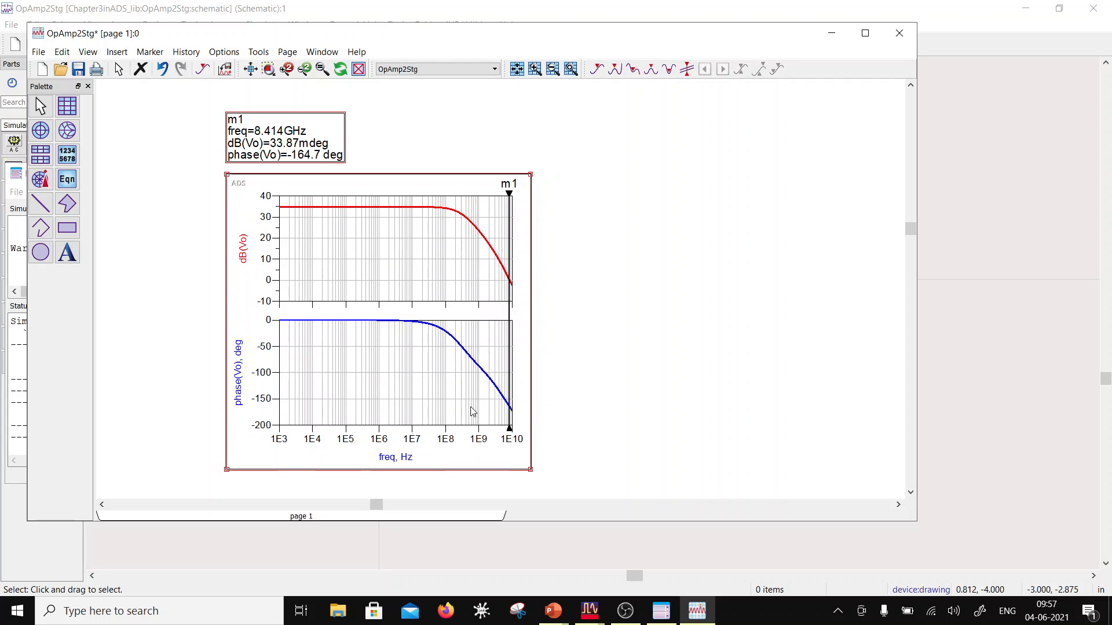
left_click(342, 207)
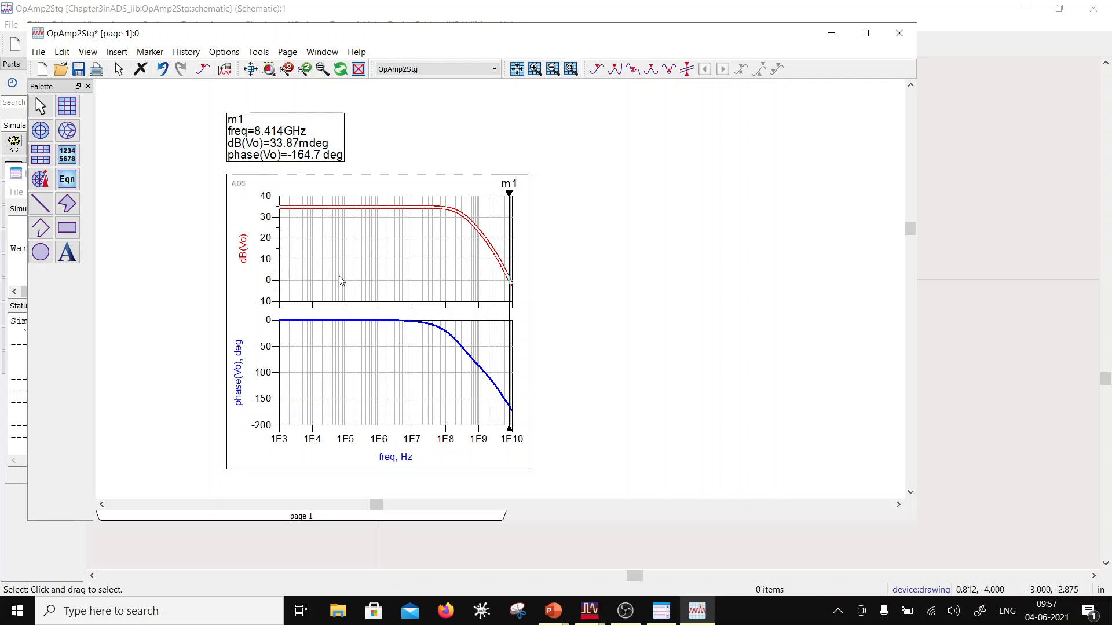
left_click(338, 321)
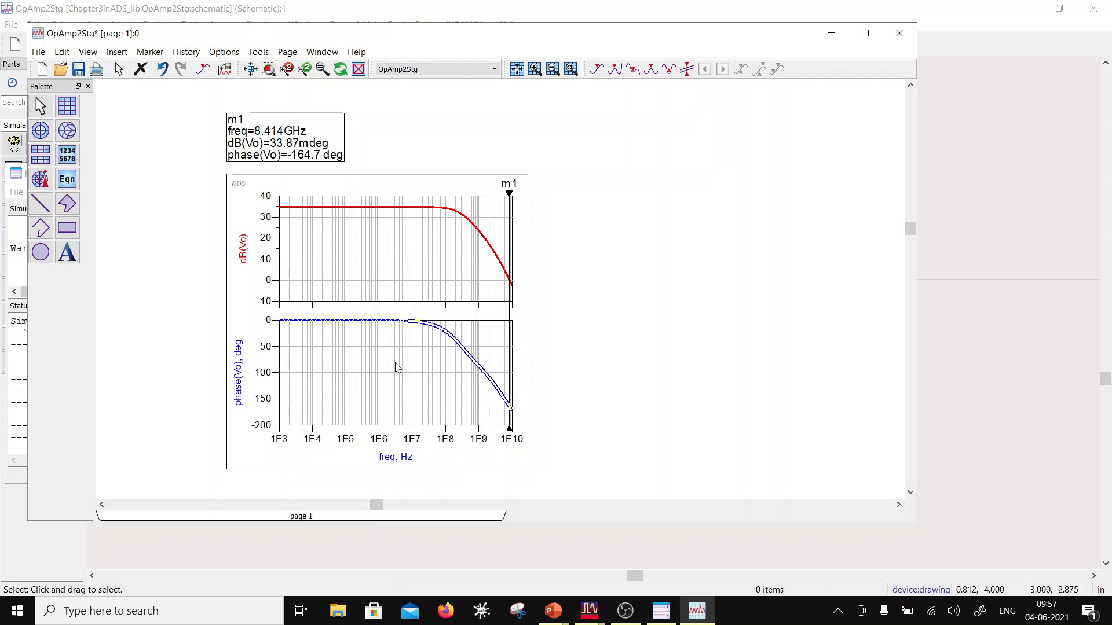
left_click(78, 70)
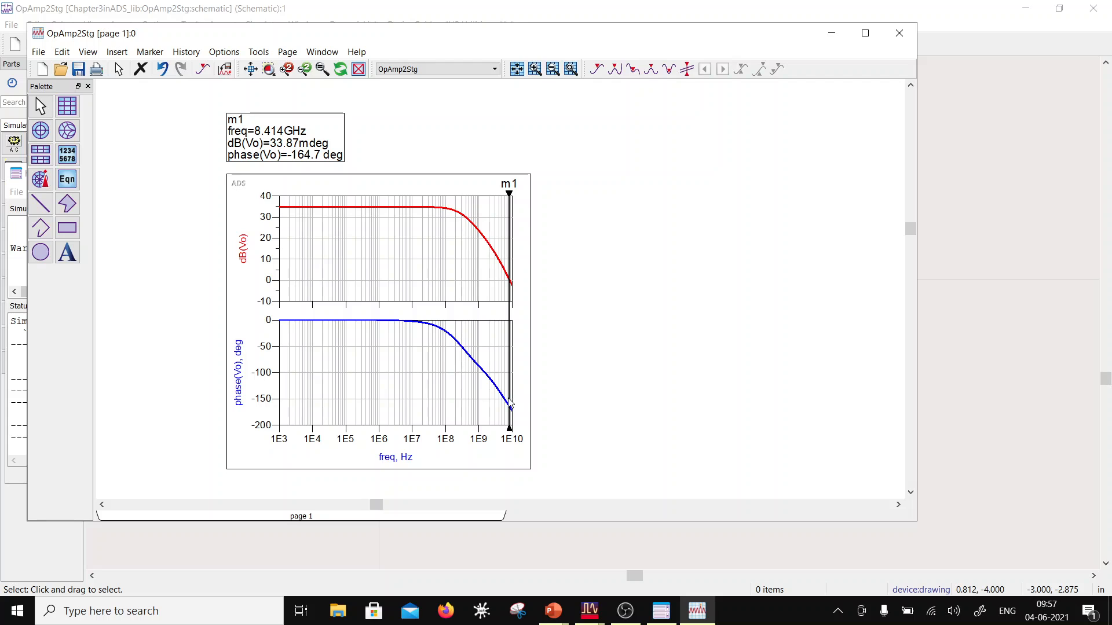
Step: Return to the OpAmp2Stg schematic and place a lumped resistor starting on the wire between the drains of P4 and N1
left_click(936, 267)
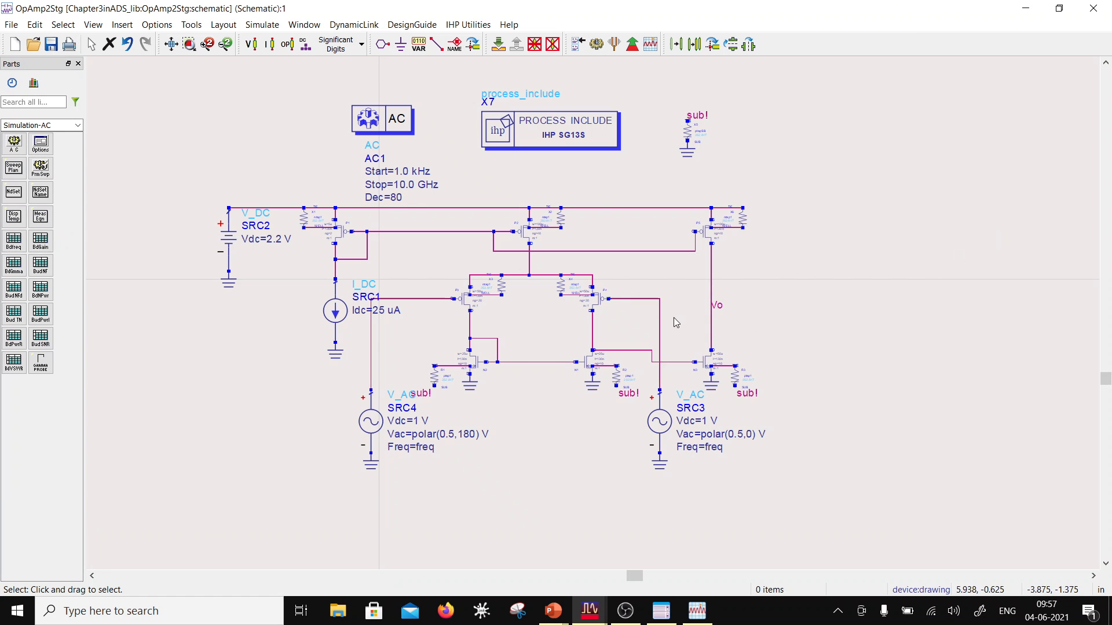
scroll(617, 320, "up", 5)
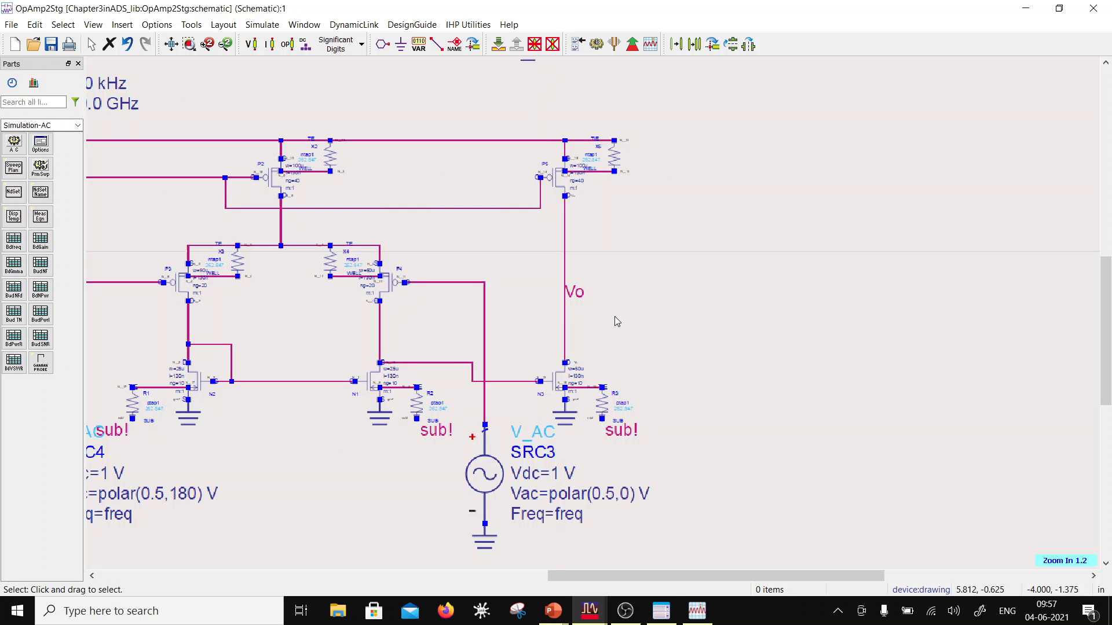
left_click(78, 125)
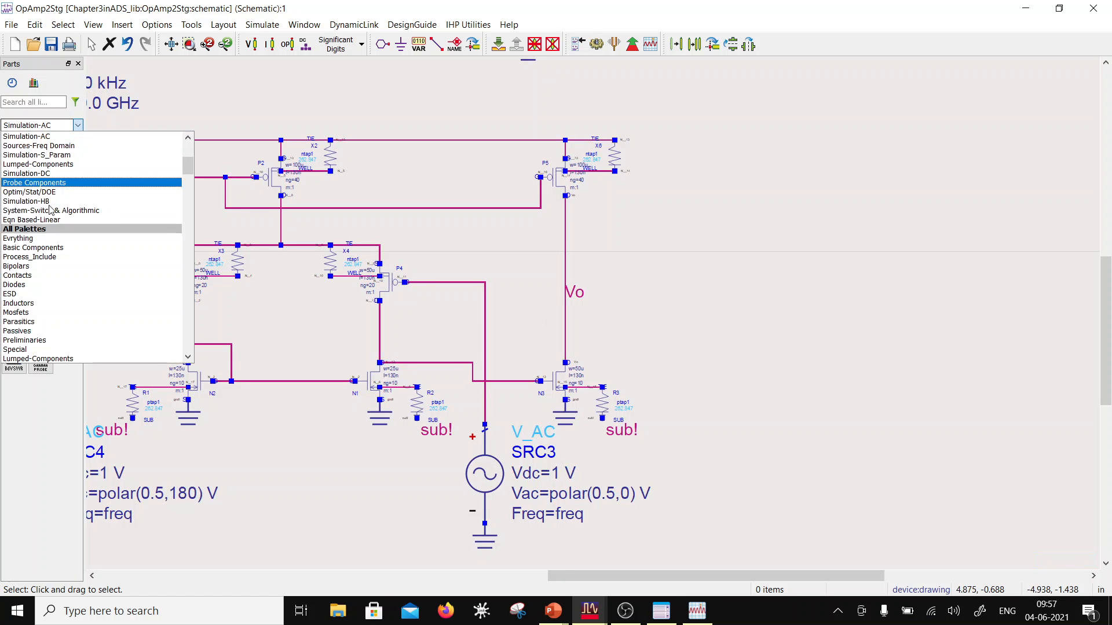
left_click(60, 164)
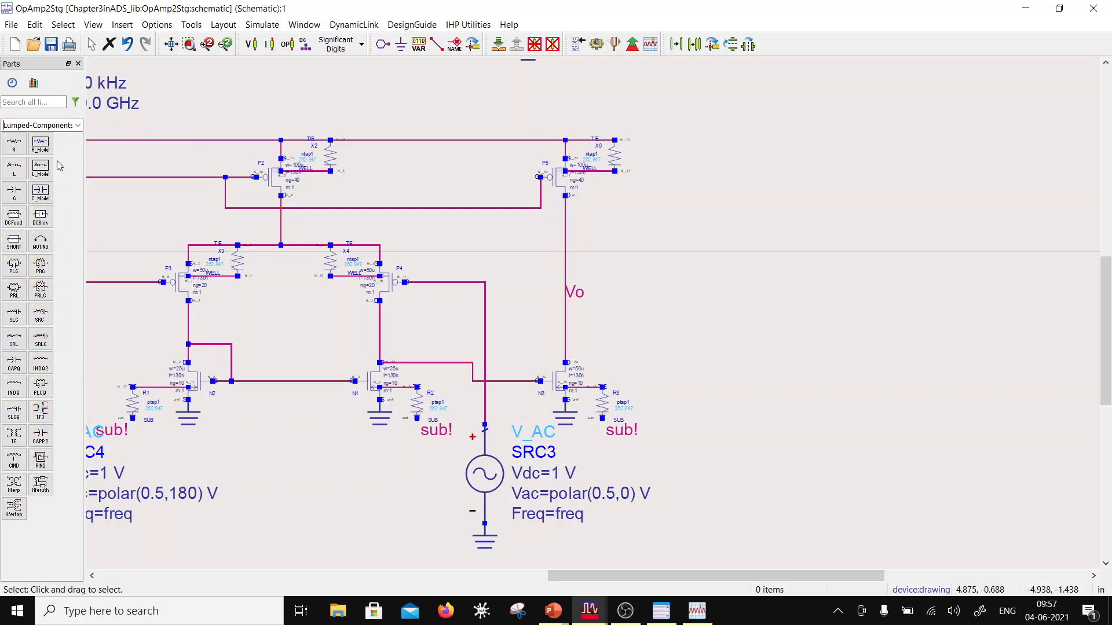
left_click(17, 148)
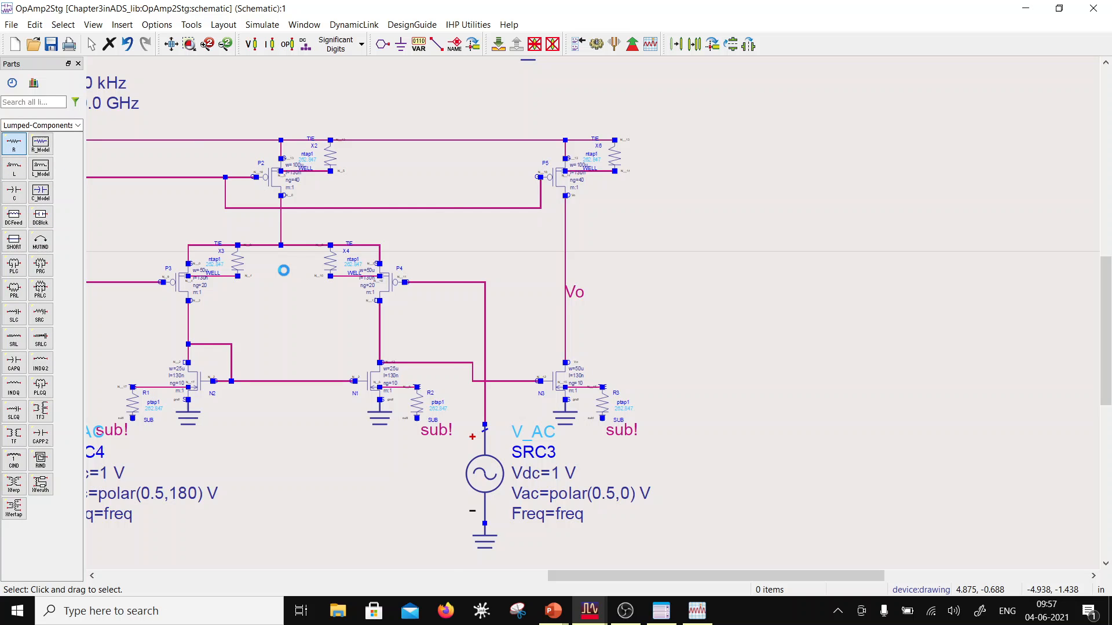
left_click(381, 321)
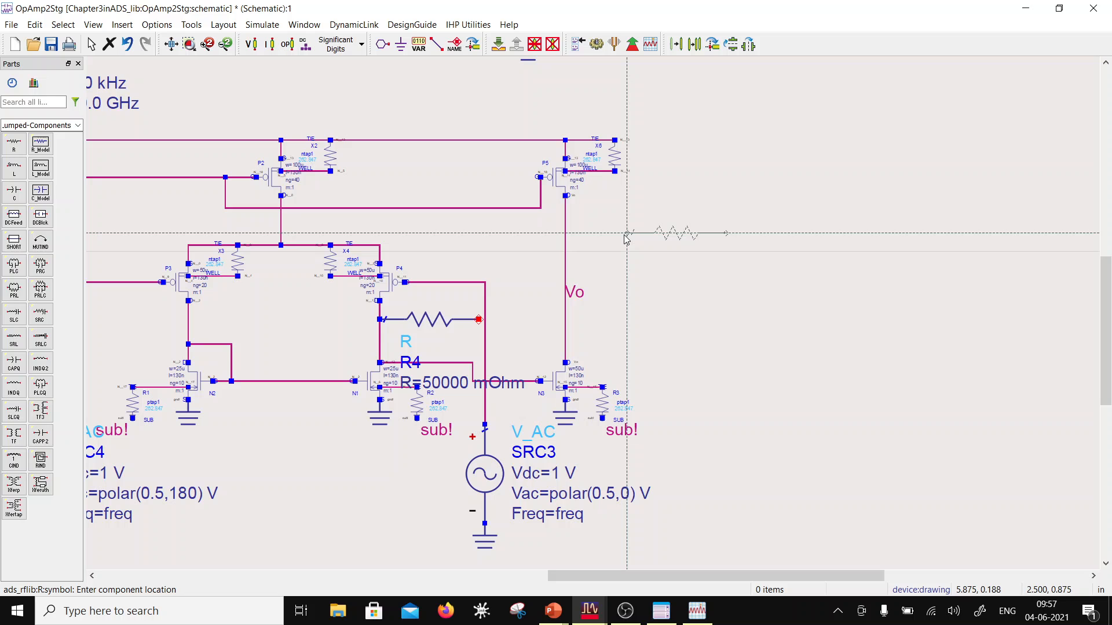
key("Escape")
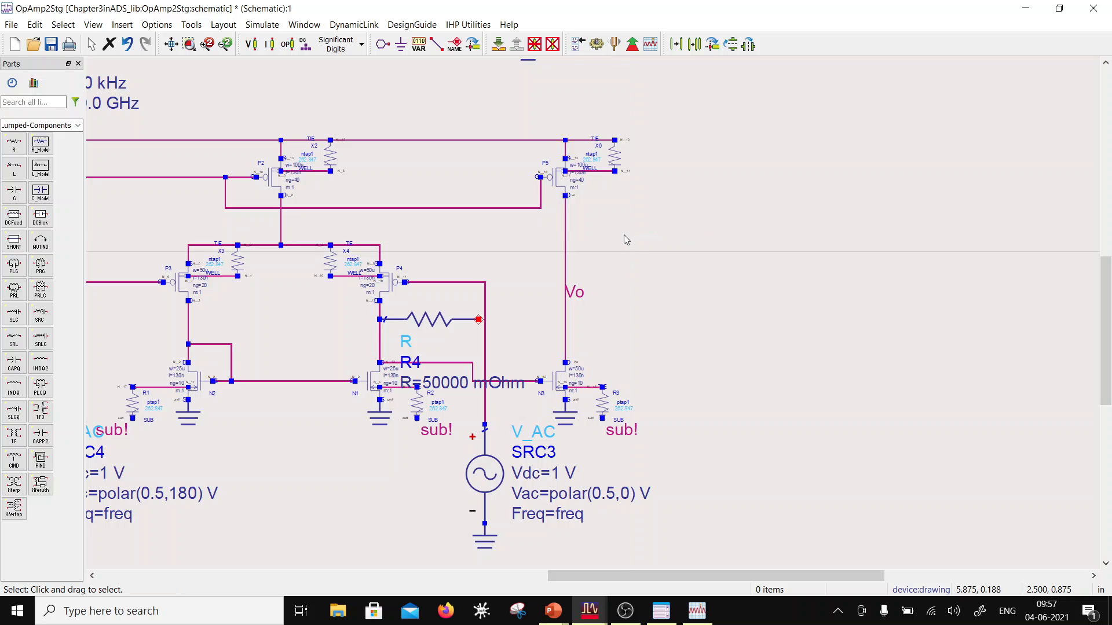
Step: Set the resistance of R4 to 1 kOhm
double_click(445, 322)
type("1")
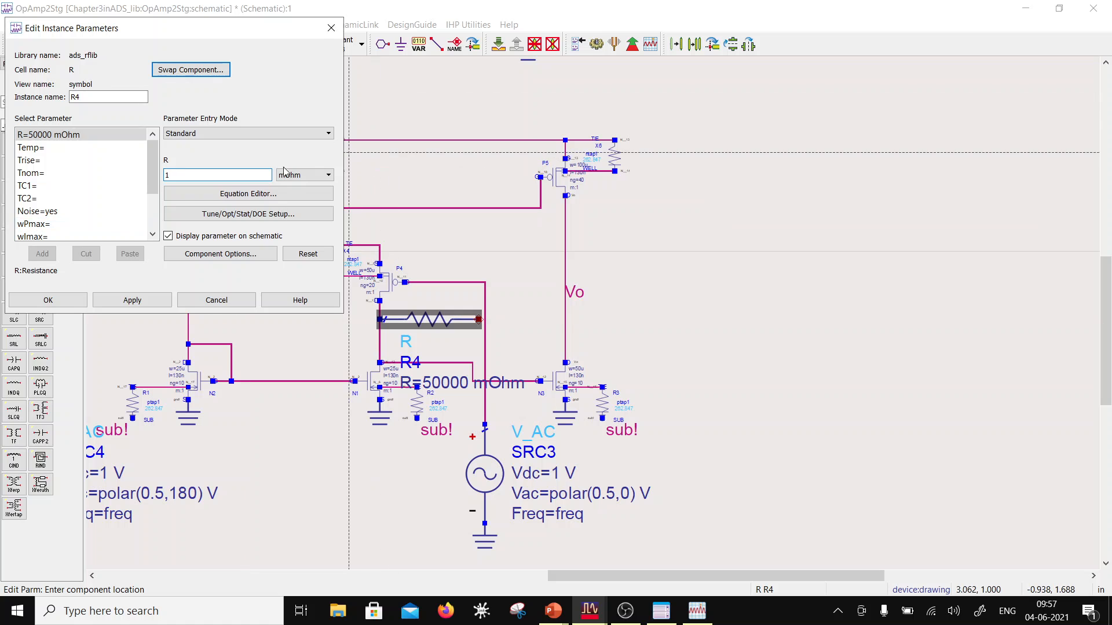
left_click(304, 174)
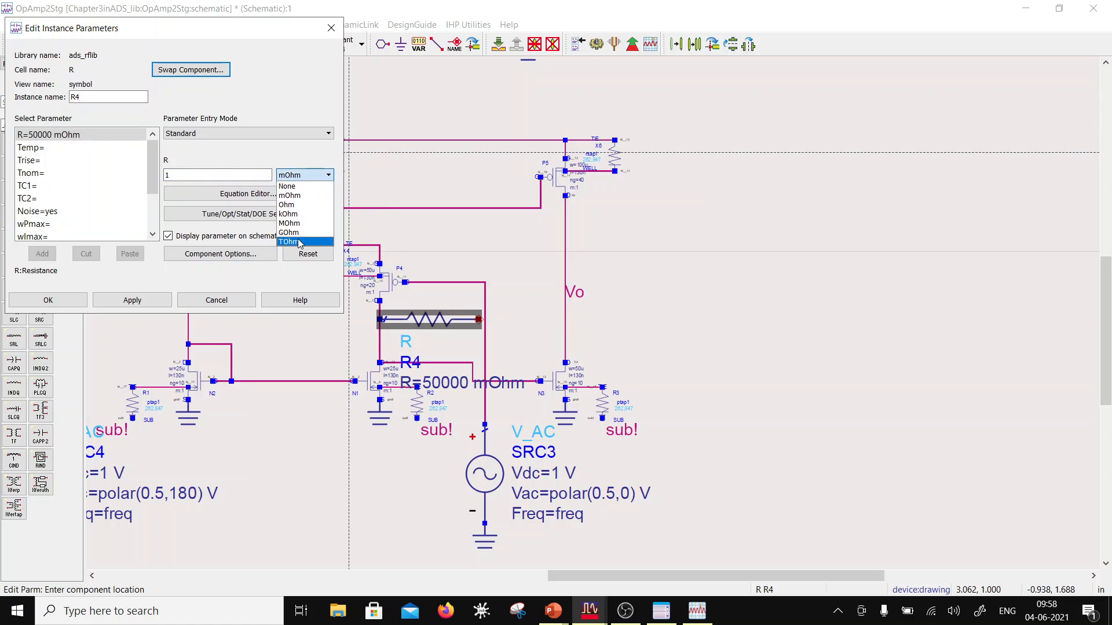
left_click(293, 214)
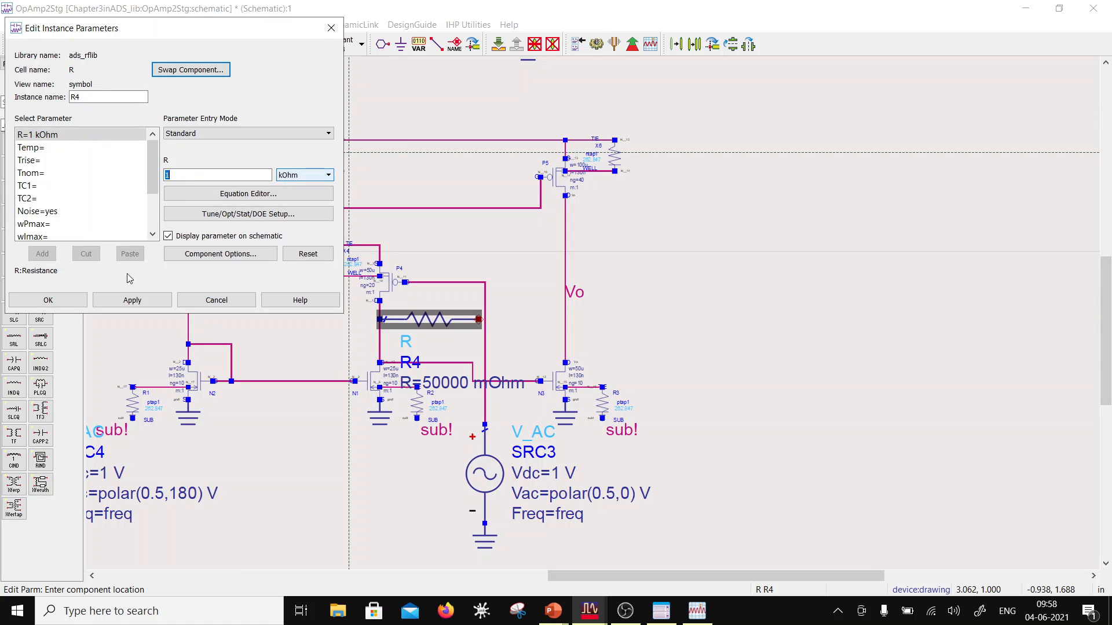
left_click(75, 300)
Step: Move R4's annotation text above the resistor, clear of the wiring
left_click(432, 323)
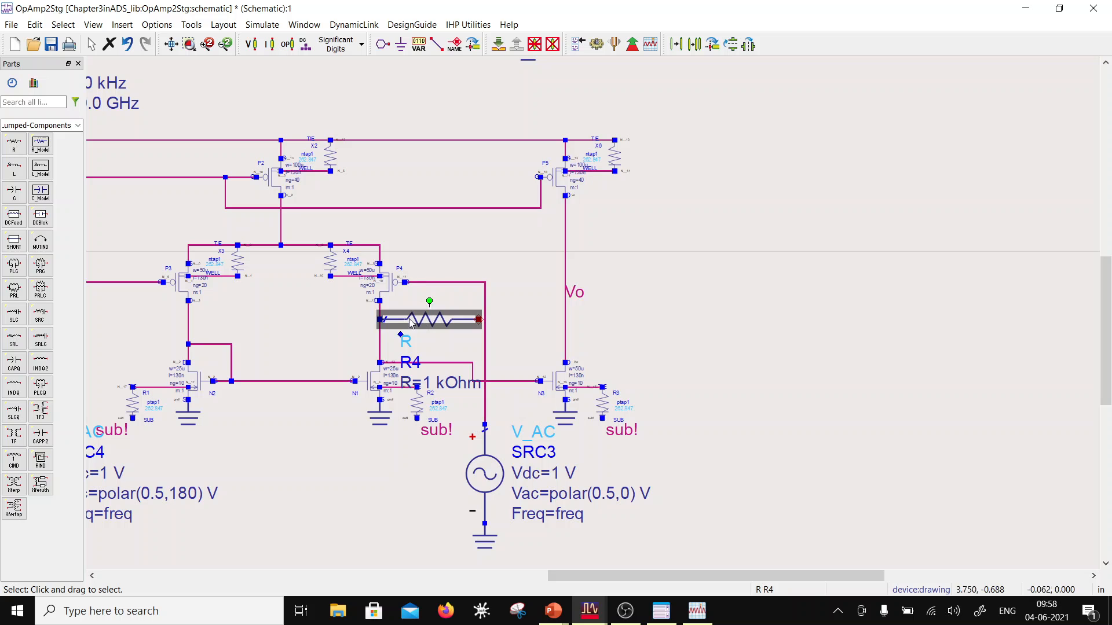
key("F5")
left_click(468, 267)
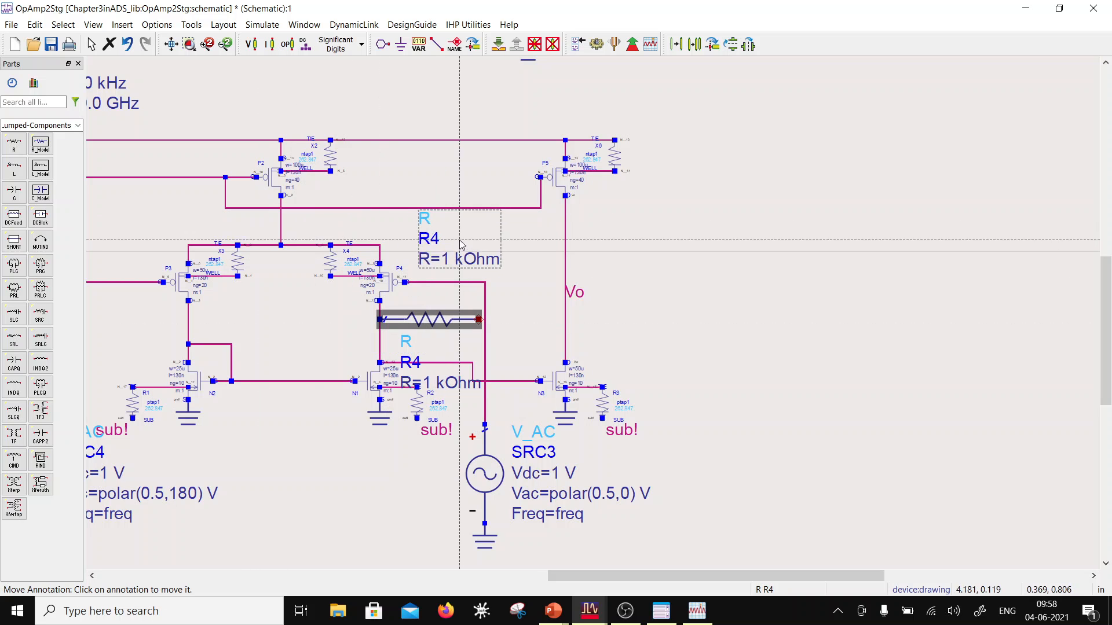
key("Escape")
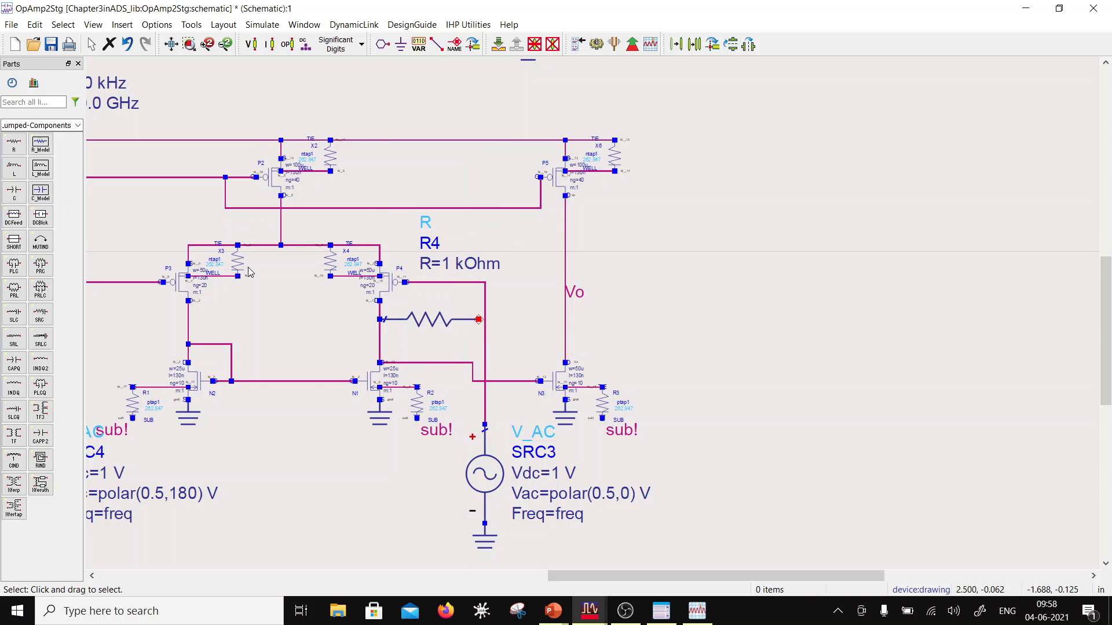
Step: Place a lumped capacitor in series with the free end of resistor R4, extending toward the Vo wire
left_click(14, 193)
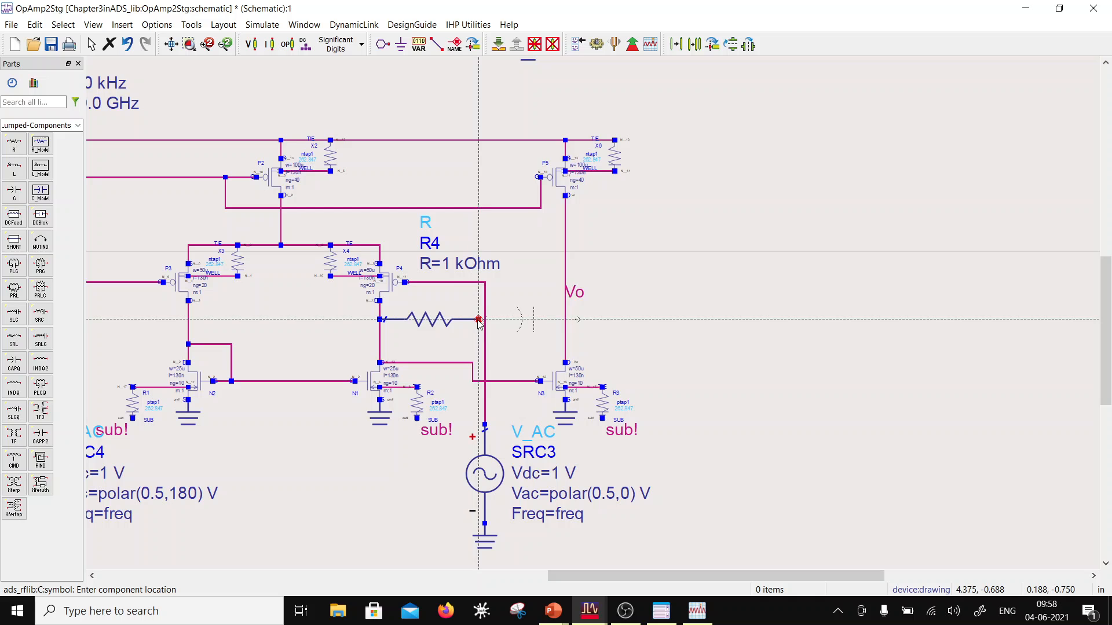
left_click(481, 319)
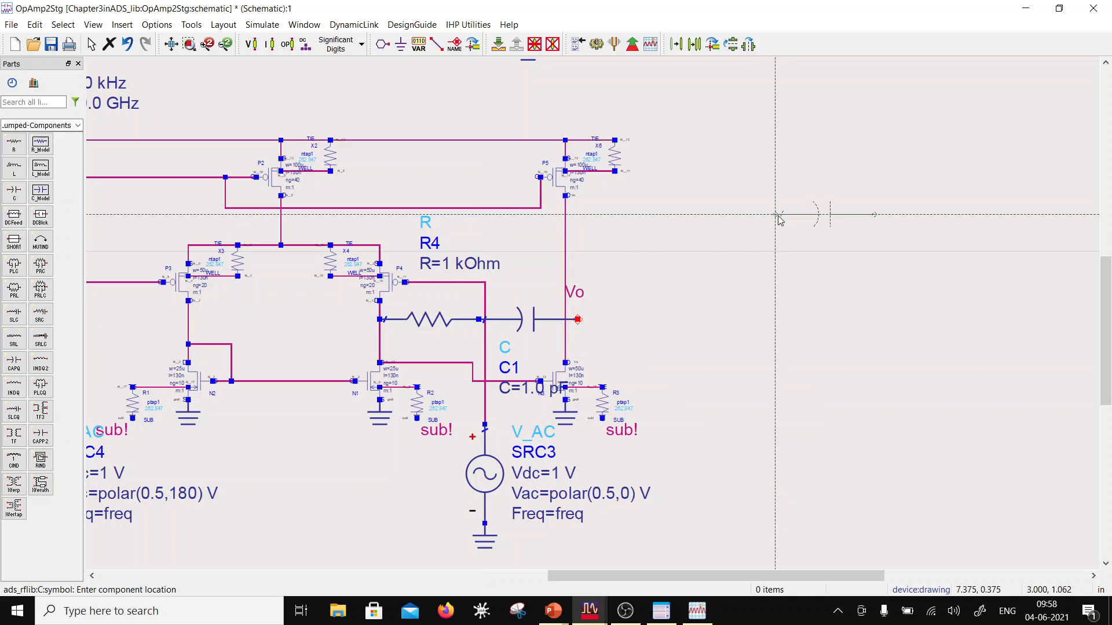
key("Escape")
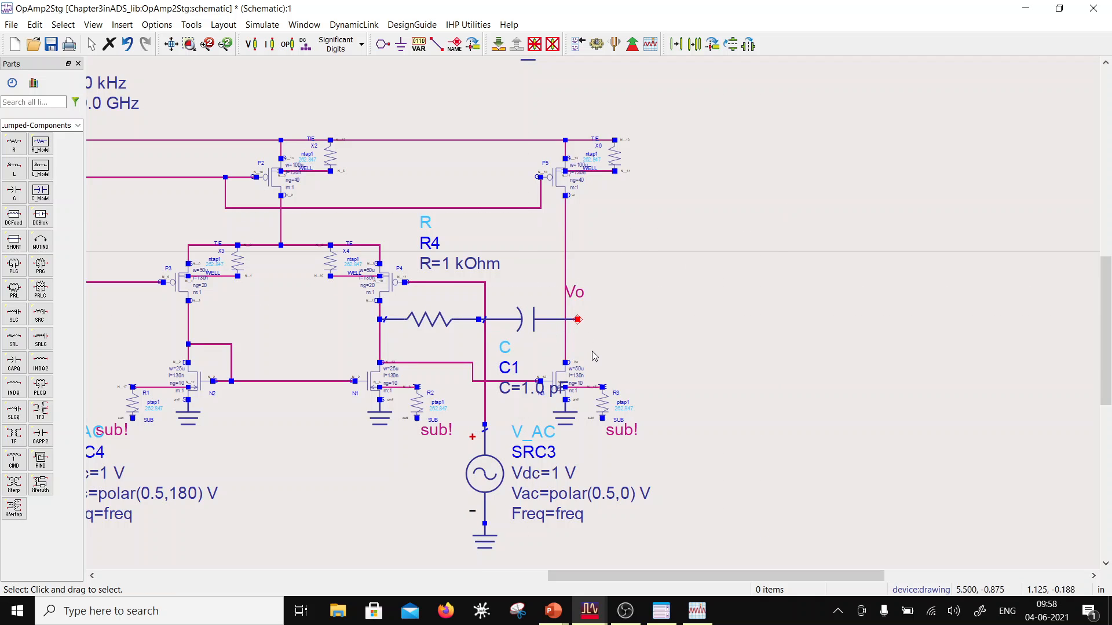
Step: Shift transistor N3 with its ground and substrate tie slightly right so the Vo wire meets the capacitor's free end
left_click_drag(566, 343, 586, 342)
left_click_drag(655, 462, 509, 341)
left_click_drag(561, 376, 572, 377)
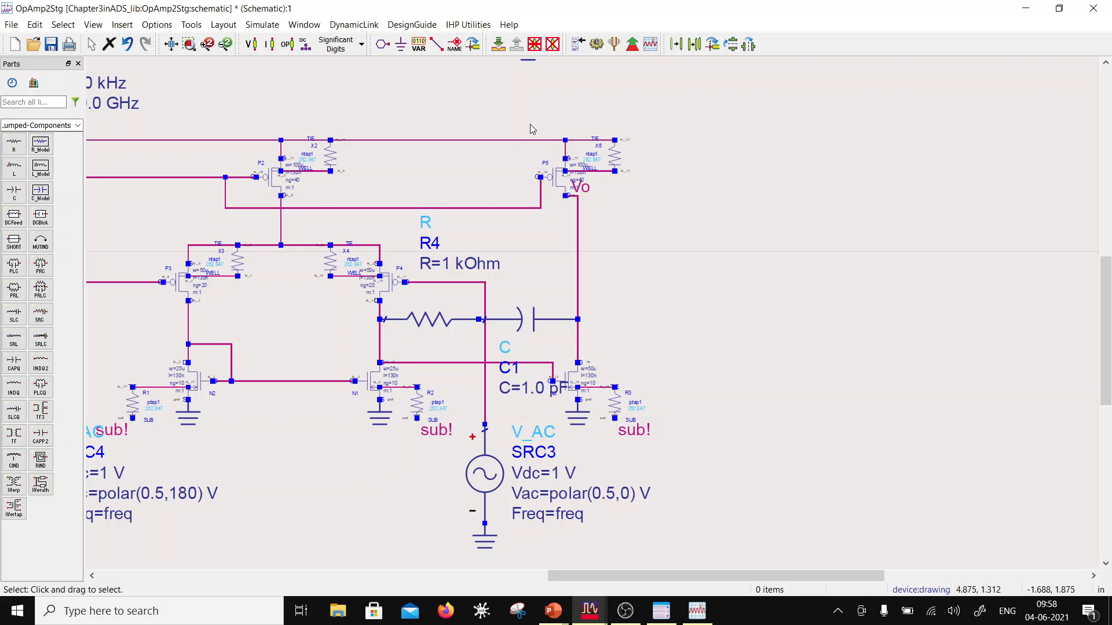
Step: Shift transistor P5 with its well tie slightly right so its drain aligns with the Vo wire
left_click_drag(533, 129, 649, 217)
left_click_drag(566, 197, 578, 201)
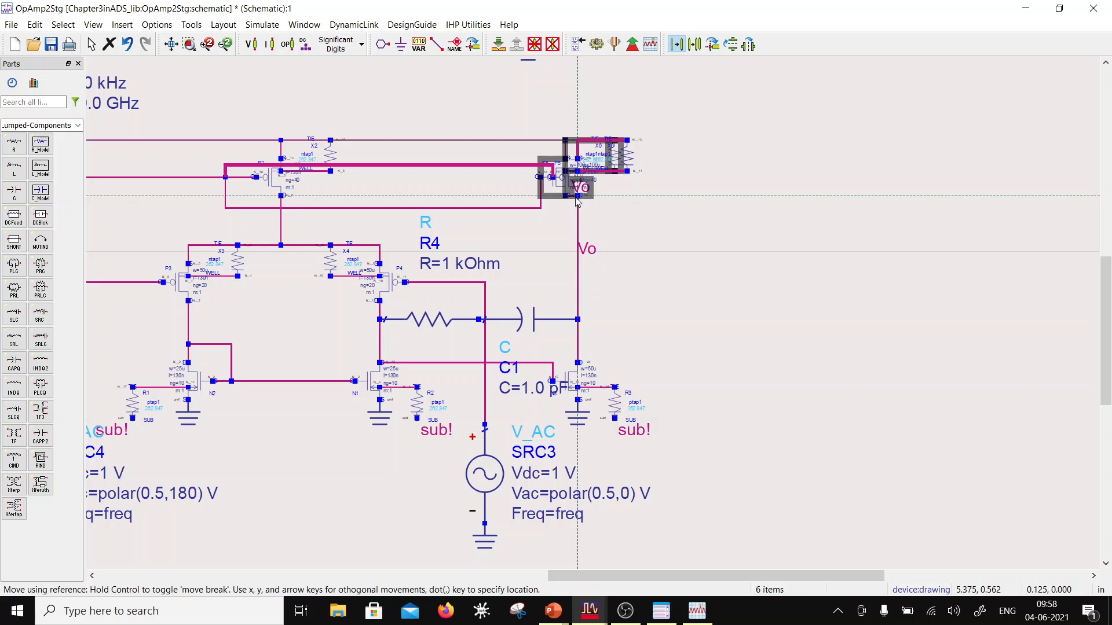
left_click_drag(577, 203, 578, 202)
left_click(584, 218)
Step: Lower P5's gate wire so it passes below transistor P2, and move C1's annotation text to the right of the Vo wire
left_click(428, 184)
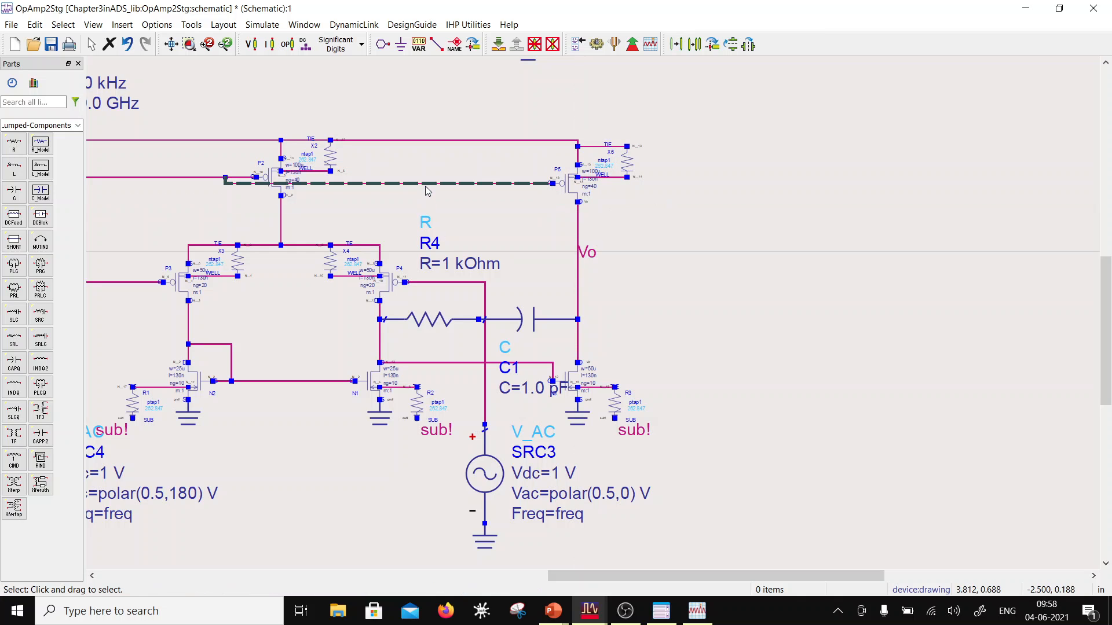
left_click_drag(415, 188, 400, 215)
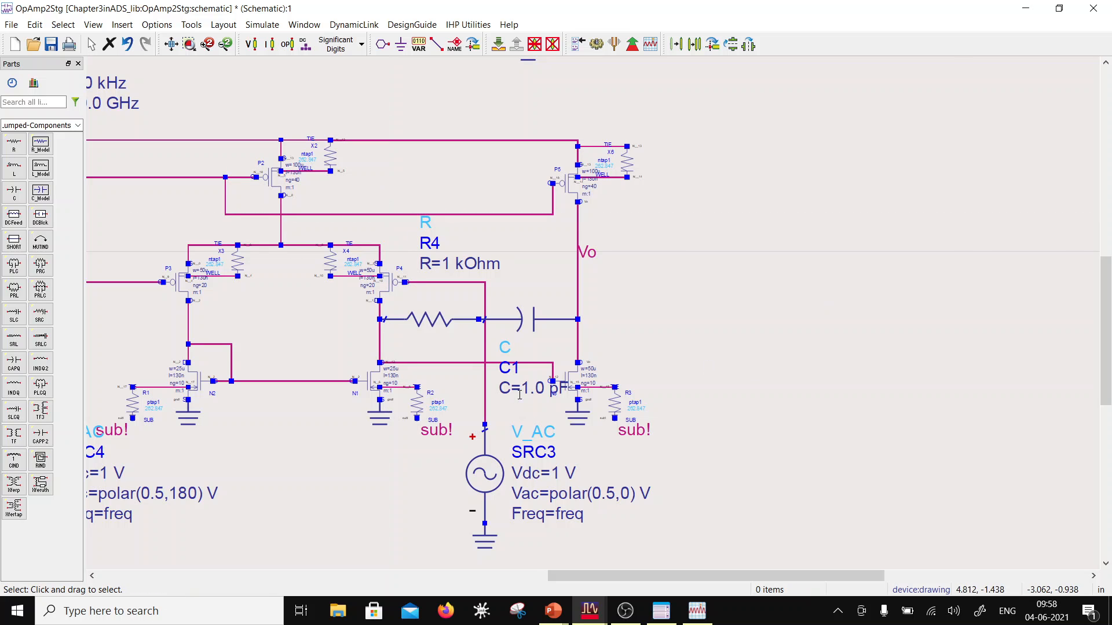
left_click(524, 332)
key("F5")
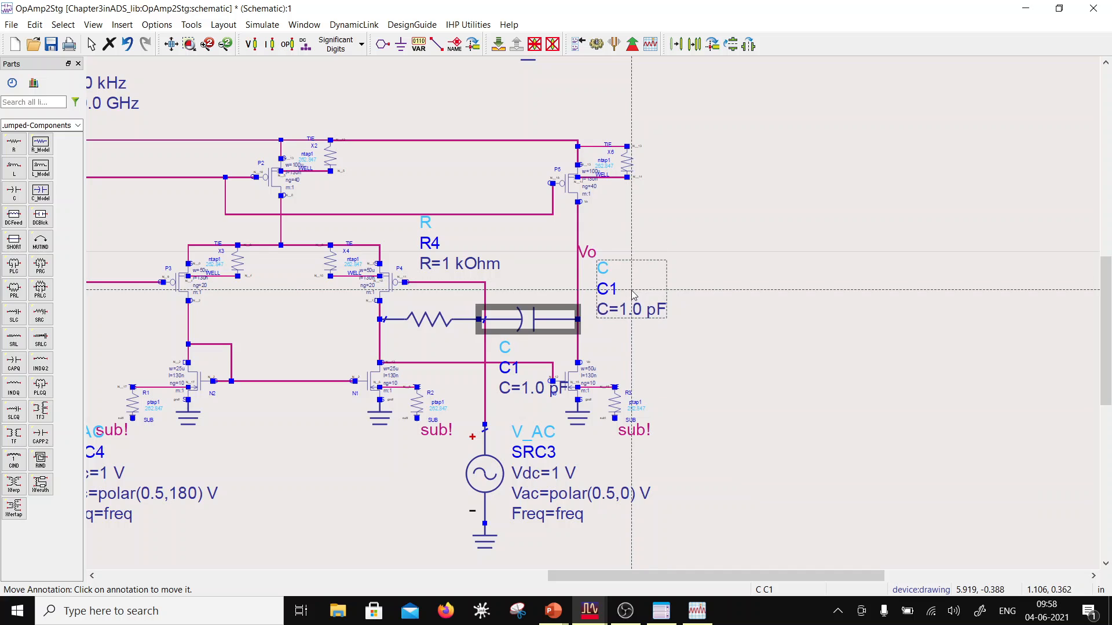
left_click(635, 296)
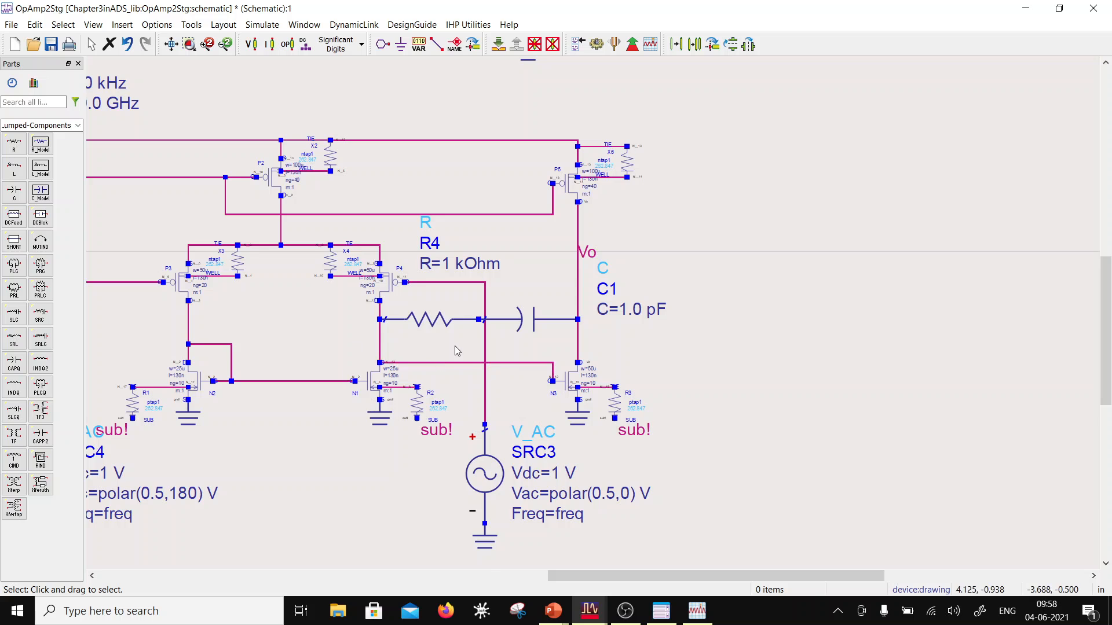
Step: Save the schematic and start a tuning session with R4's resistance and C1's capacitance as the tunable parameters
scroll(458, 350, "down", 2)
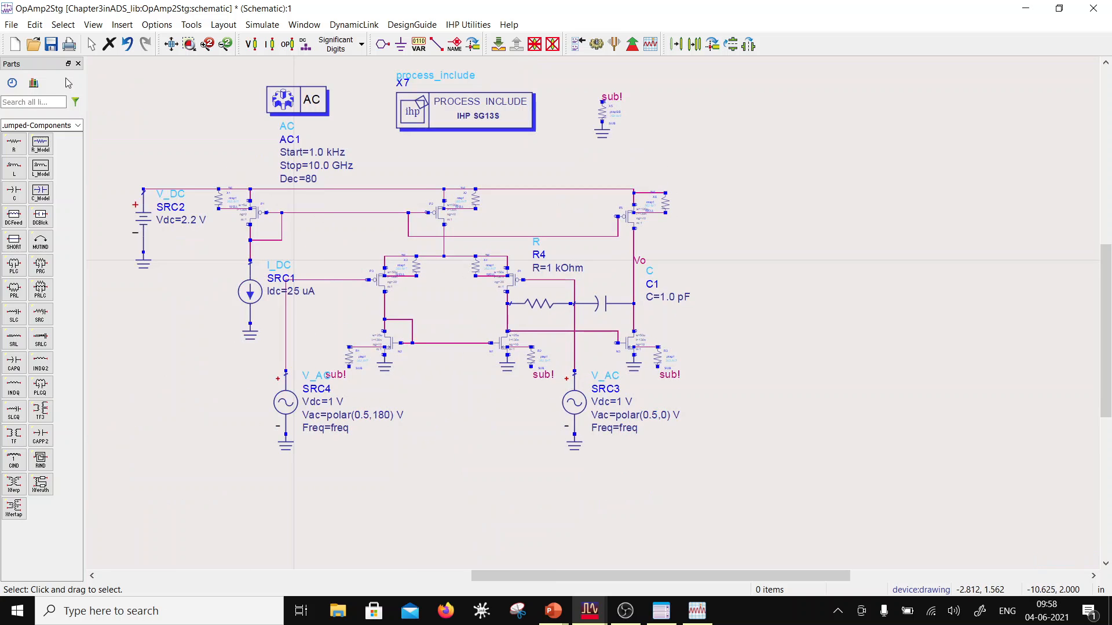
left_click(51, 45)
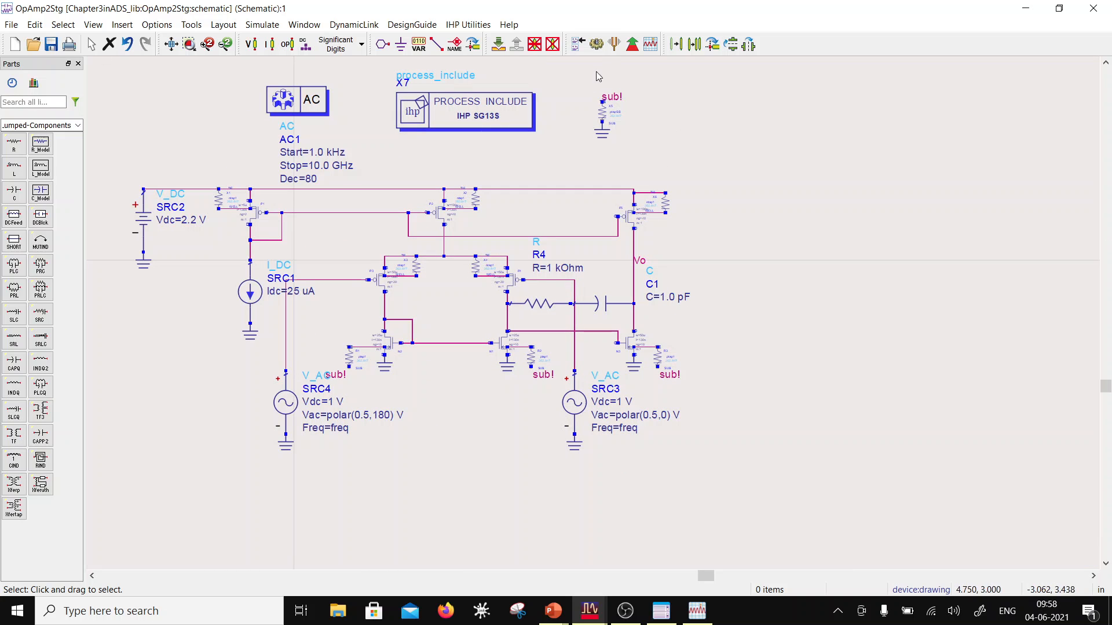
left_click(614, 46)
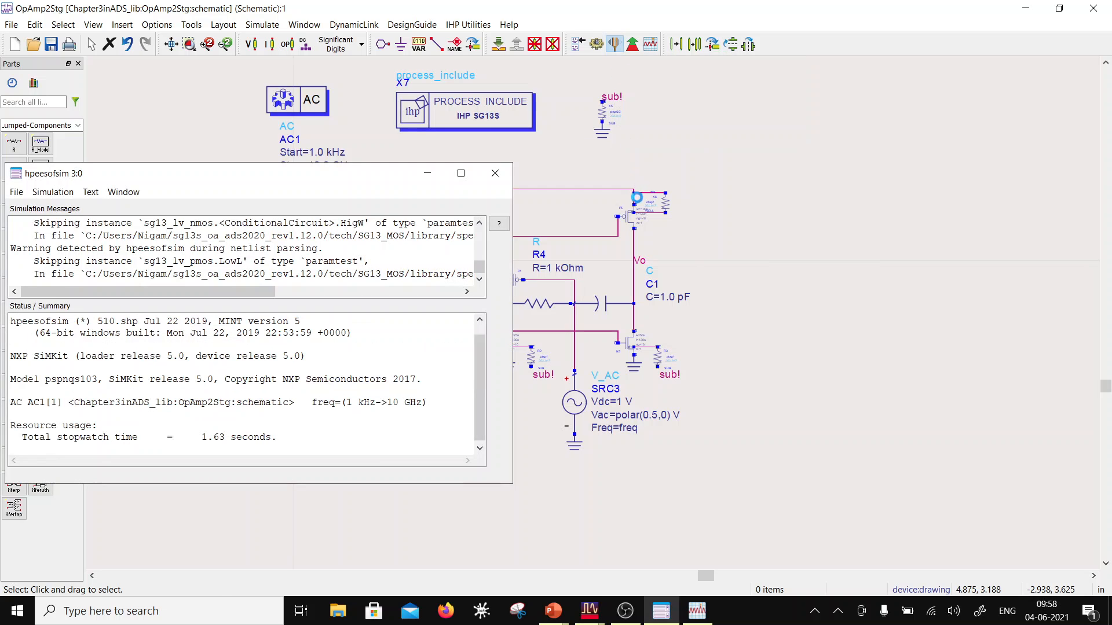
left_click(555, 16)
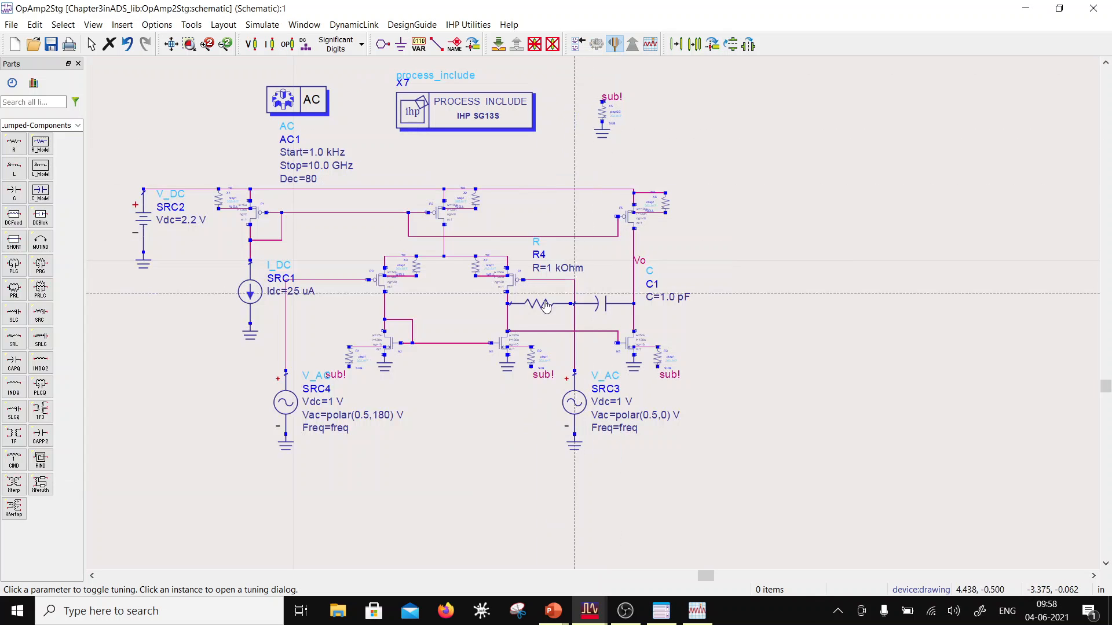
left_click(563, 268)
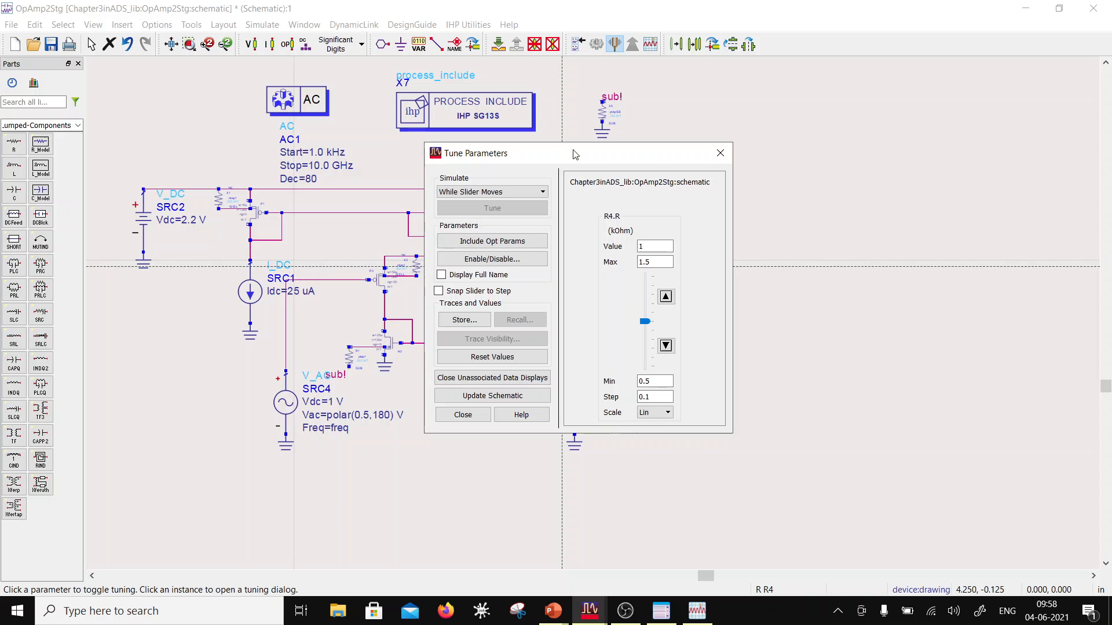
left_click_drag(576, 153, 266, 92)
left_click(671, 298)
Step: With the gain and phase plots in view, tune R4 to 0.54 kOhm and C1 to 0.66 pF
left_click(697, 614)
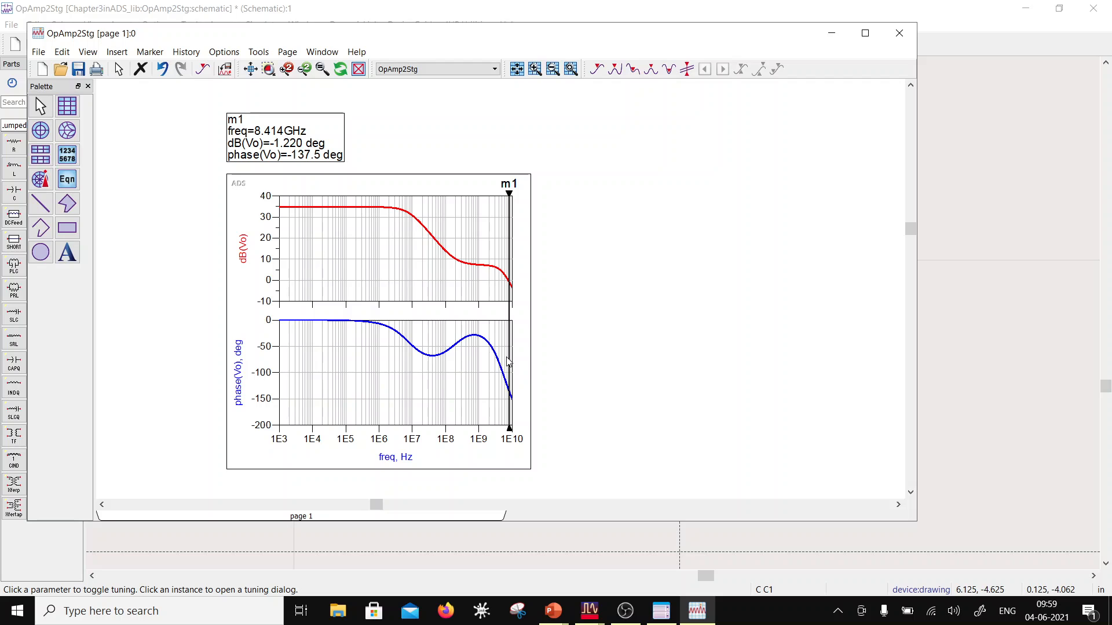
mouse_move(509, 362)
left_mouse_down()
mouse_move(494, 351)
mouse_move(503, 387)
left_mouse_up()
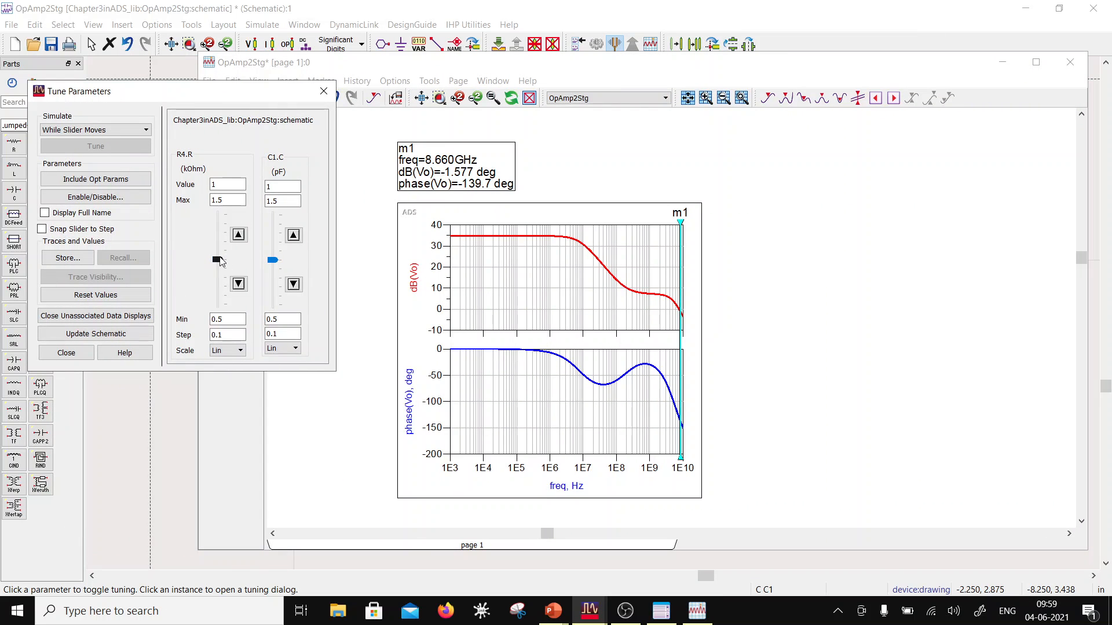
left_click_drag(219, 263, 222, 310)
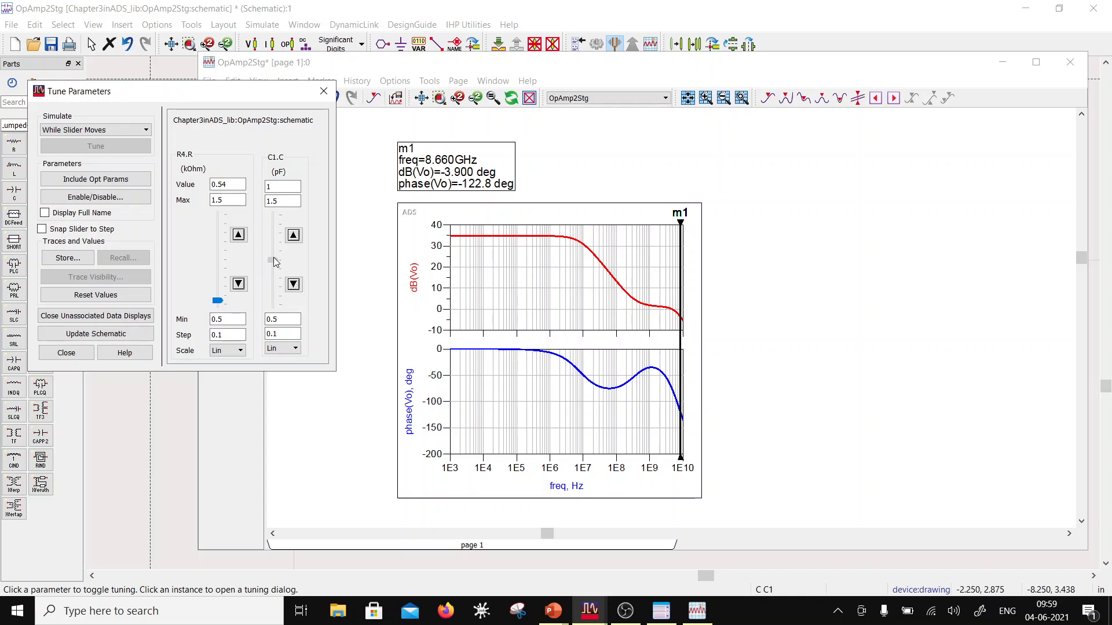
left_click_drag(272, 260, 281, 291)
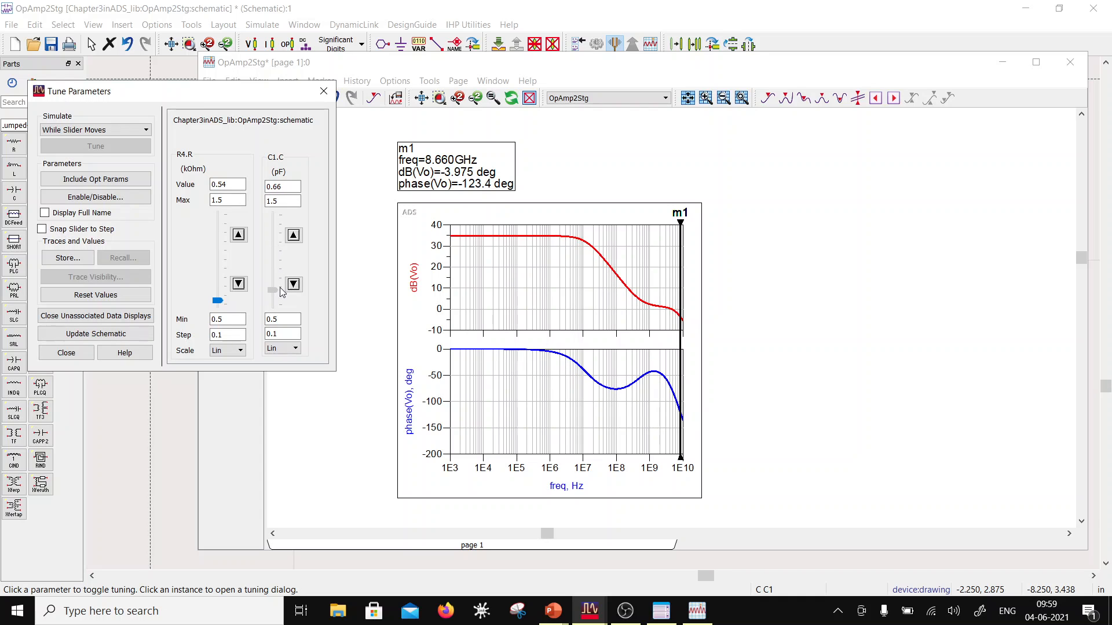
Step: Move marker m1 to the 0 dB gain crossing at 4.597 GHz to read the phase there
left_click(685, 308)
left_click_drag(681, 308, 671, 309)
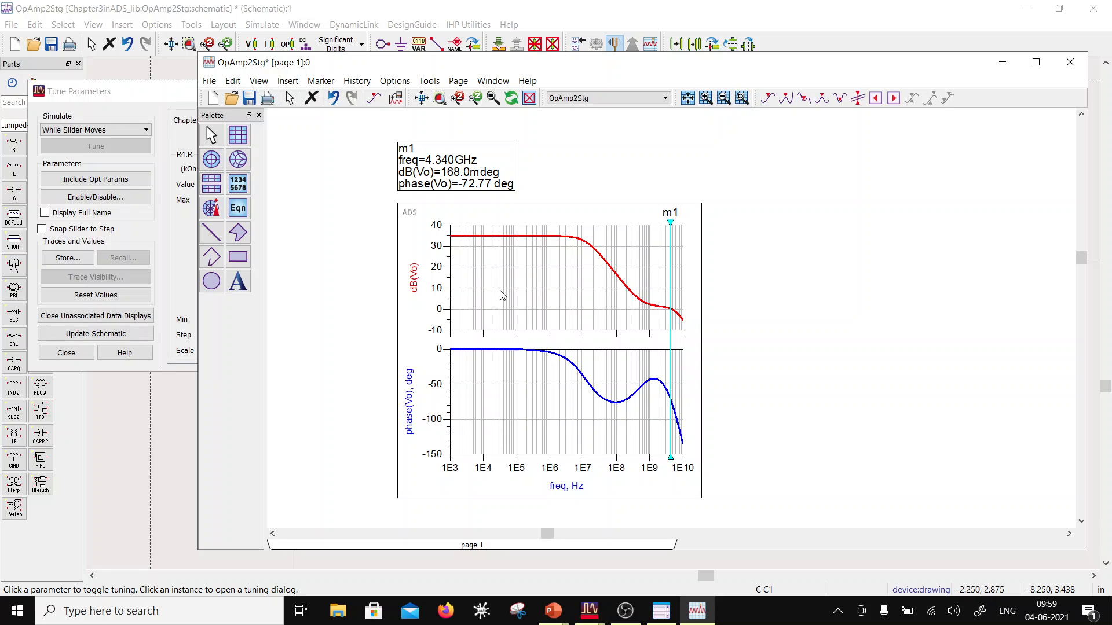
key("Right")
key("Right")
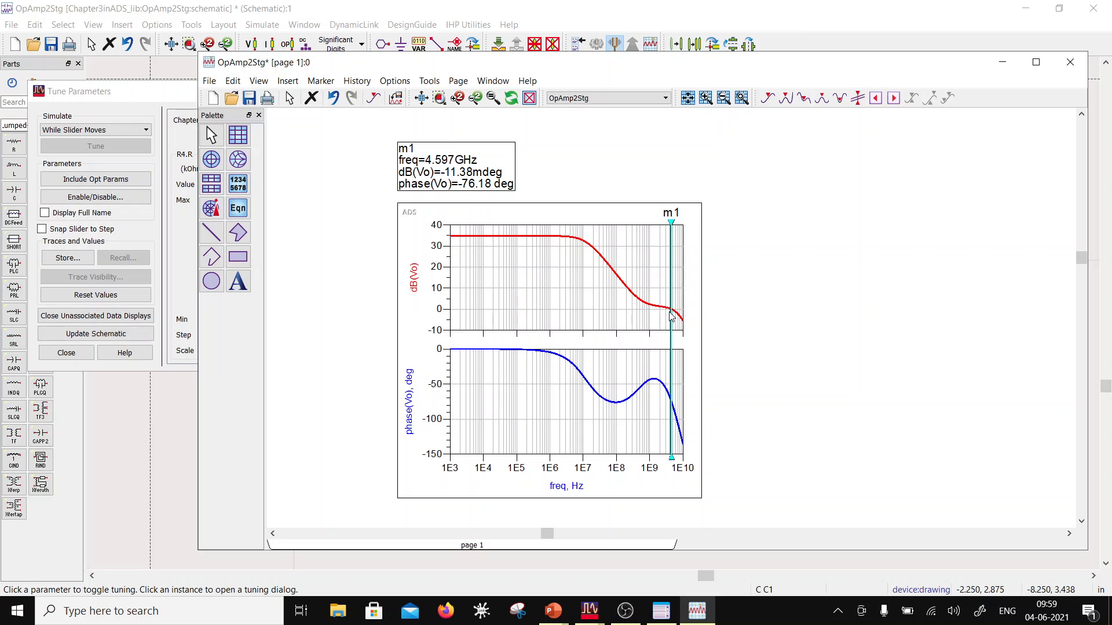
mouse_move(672, 313)
Step: Add a new marker on the flat part of the dB(Vo) curve and place its readout beside m1's readout
left_click(321, 80)
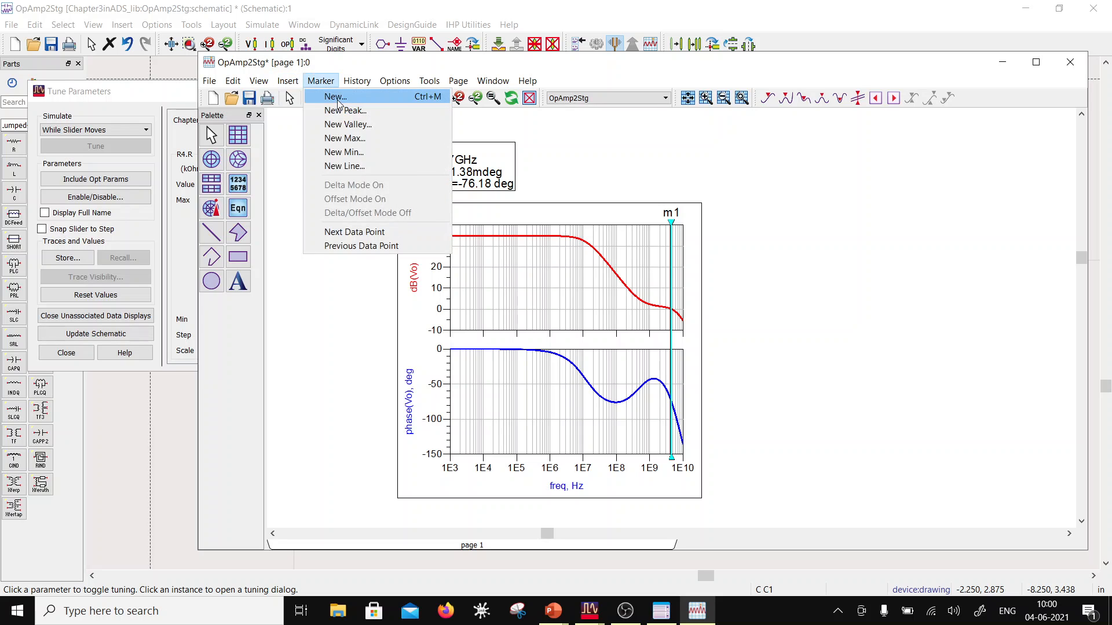
left_click(339, 97)
left_click(544, 236)
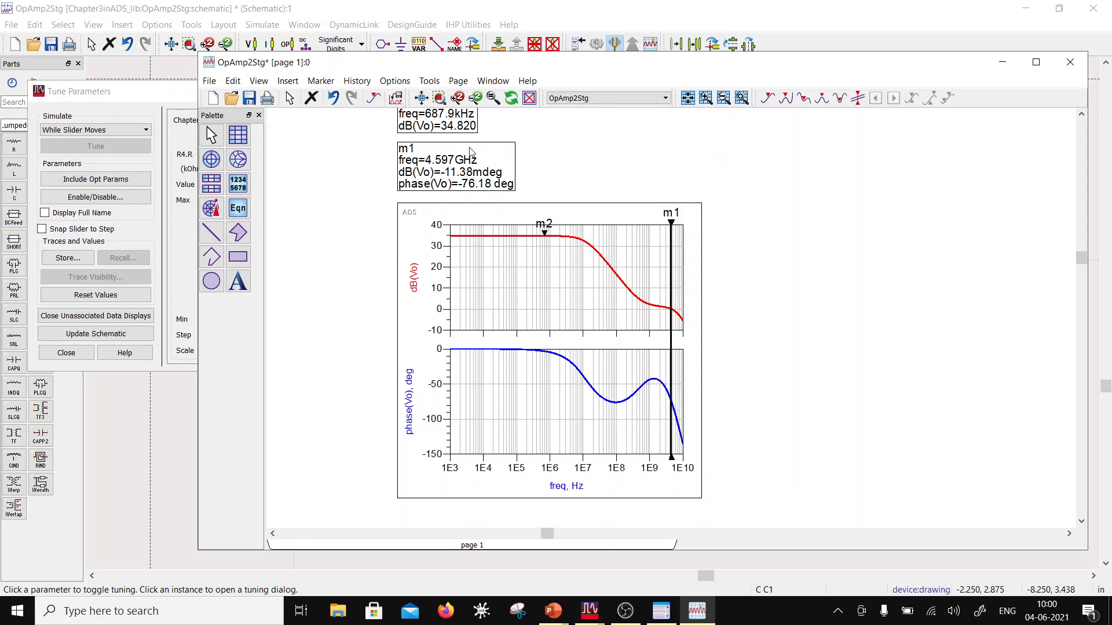
left_click_drag(464, 133, 585, 189)
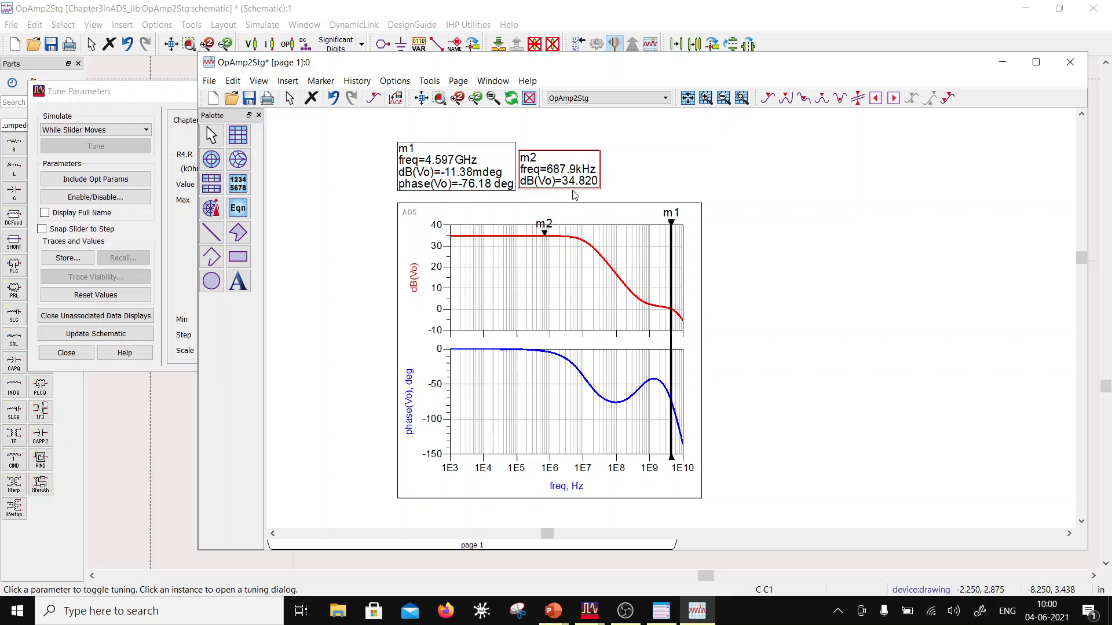
Step: Step marker m2 along the gain curve to the 3 dB roll-off point at 12.23 MHz and save the data display
left_click(546, 234)
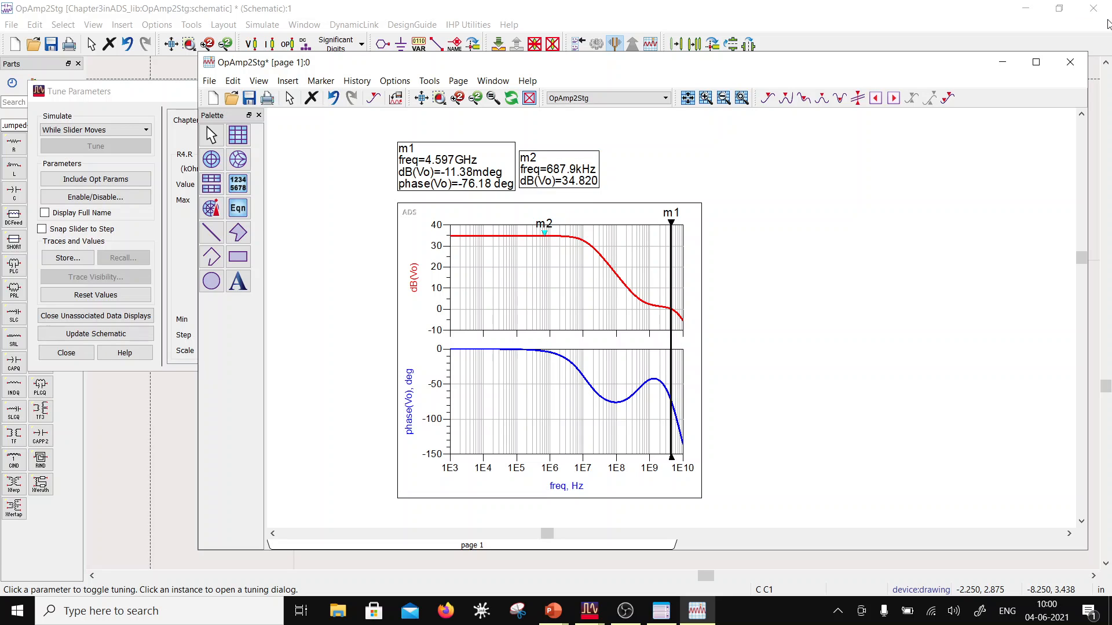
key("Right")
key("Right")
key("Right")
key("Right")
key("Right")
key("Right")
key("Right")
key("Right")
key("Right")
key("Right")
key("Right")
key("Right")
key("Right")
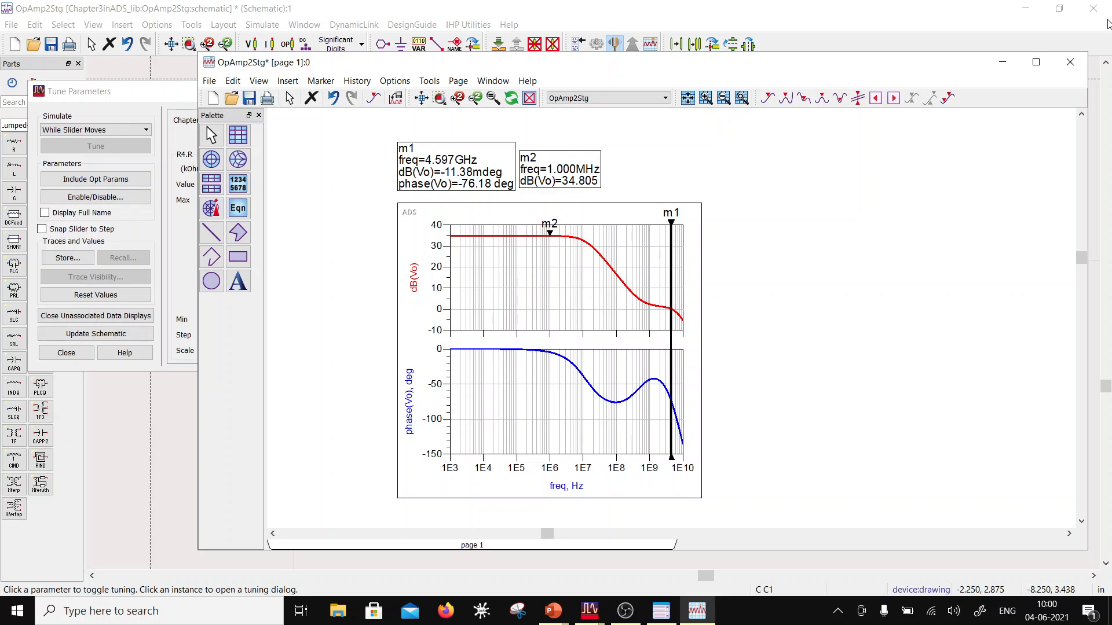
key("Right")
key("Right")
key("Right")
key("Right")
key("Right")
key("Right")
key("Right")
key("Right")
key("Right")
key("Right")
key("Right")
key("Right")
key("Right")
key("Right")
key("Right")
key("Right")
key("Right")
key("Right")
key("Right")
key("Right")
key("Right")
key("Right")
key("Right")
key("Right")
key("Right")
key("Right")
key("Right")
key("Right")
key("Right")
key("Right")
key("Right")
key("Right")
key("Right")
key("Right")
key("Right")
key("Right")
key("Right")
key("Right")
key("Right")
key("Right")
key("Right")
key("Right")
key("Right")
key("Right")
key("Right")
key("Right")
key("Right")
key("Right")
key("Right")
key("Right")
key("Right")
key("Right")
key("Right")
key("Right")
key("Right")
key("Right")
key("Right")
key("Right")
key("Right")
key("Right")
key("Right")
key("Right")
key("Right")
key("Right")
key("Right")
key("Right")
key("Right")
key("Right")
key("Right")
key("Right")
key("Right")
key("Right")
key("Right")
key("Right")
key("Left")
left_click(249, 98)
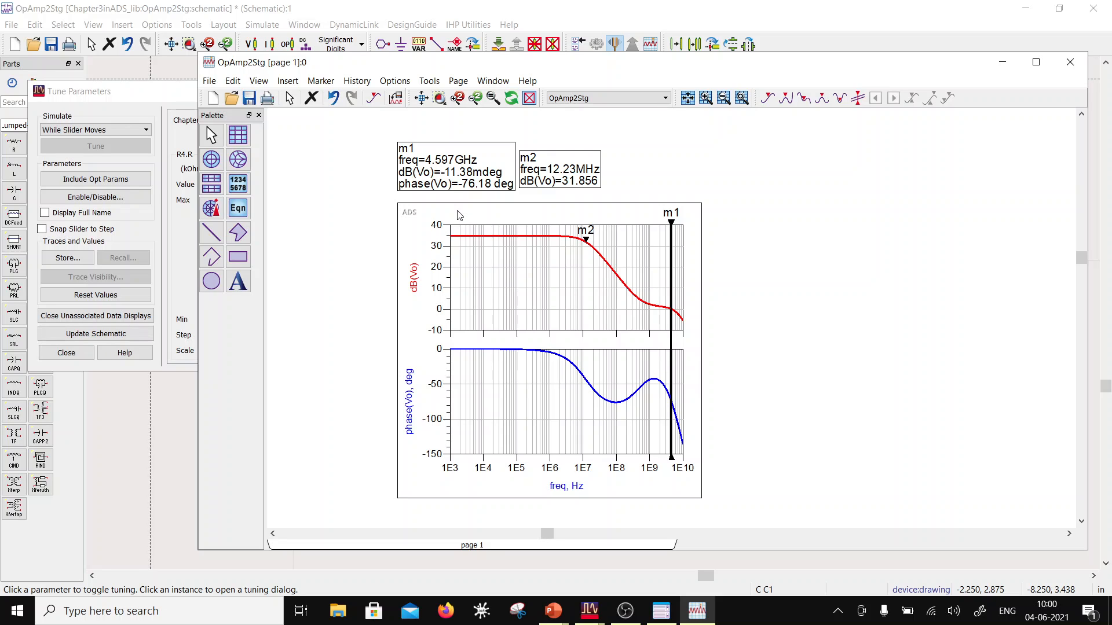
Step: Exit tune mode, keeping the tuned R4 and C1 values in the schematic, and bring the schematic to the front
left_click(140, 90)
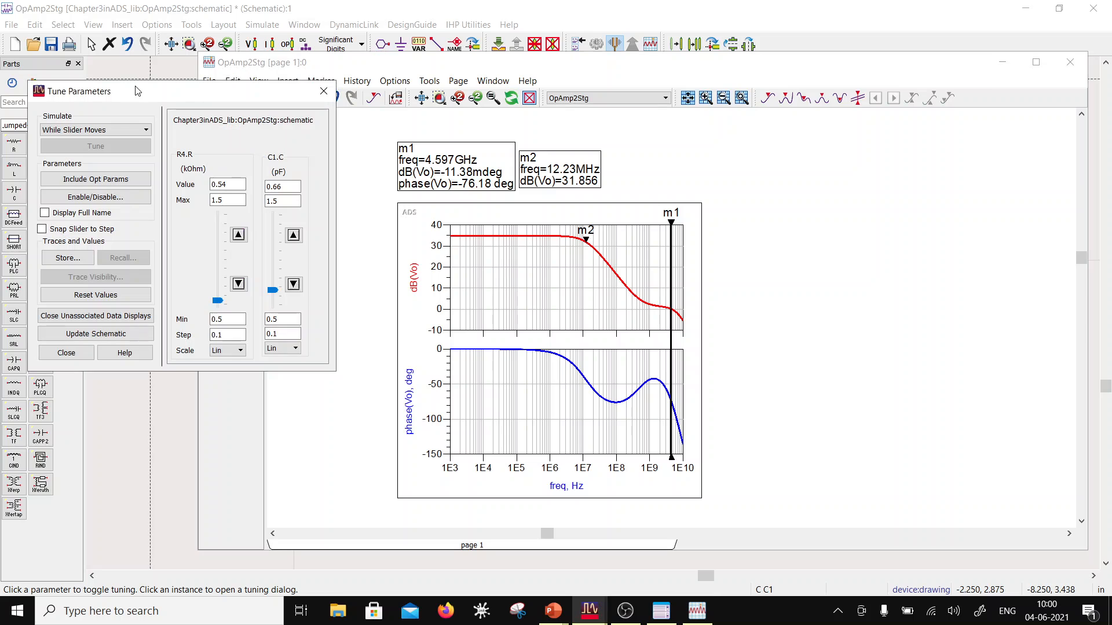
left_click(81, 353)
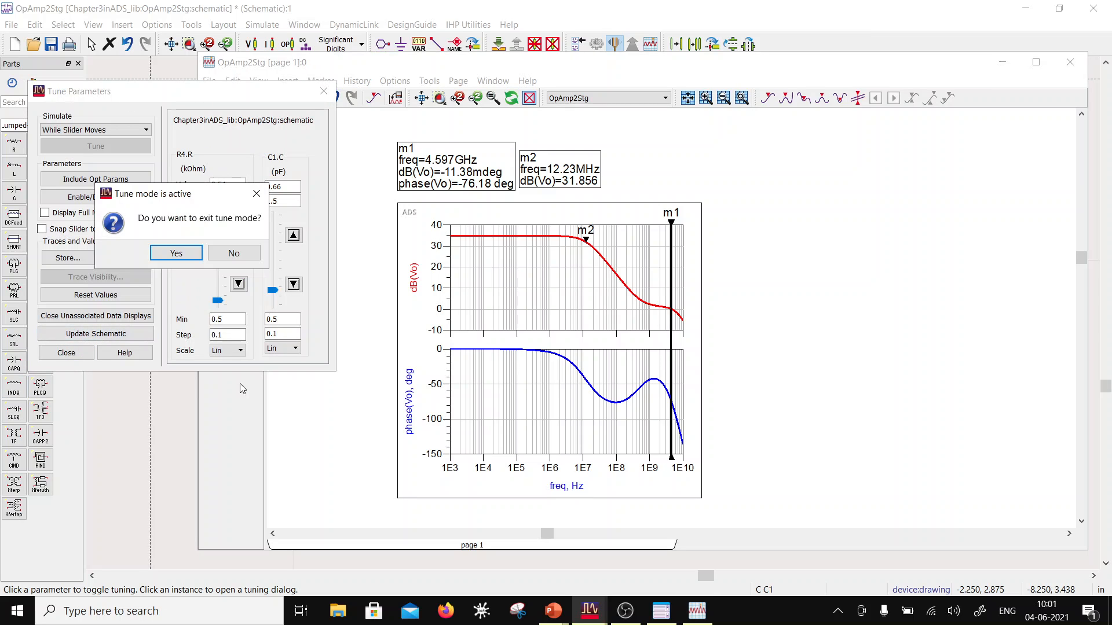
left_click(176, 255)
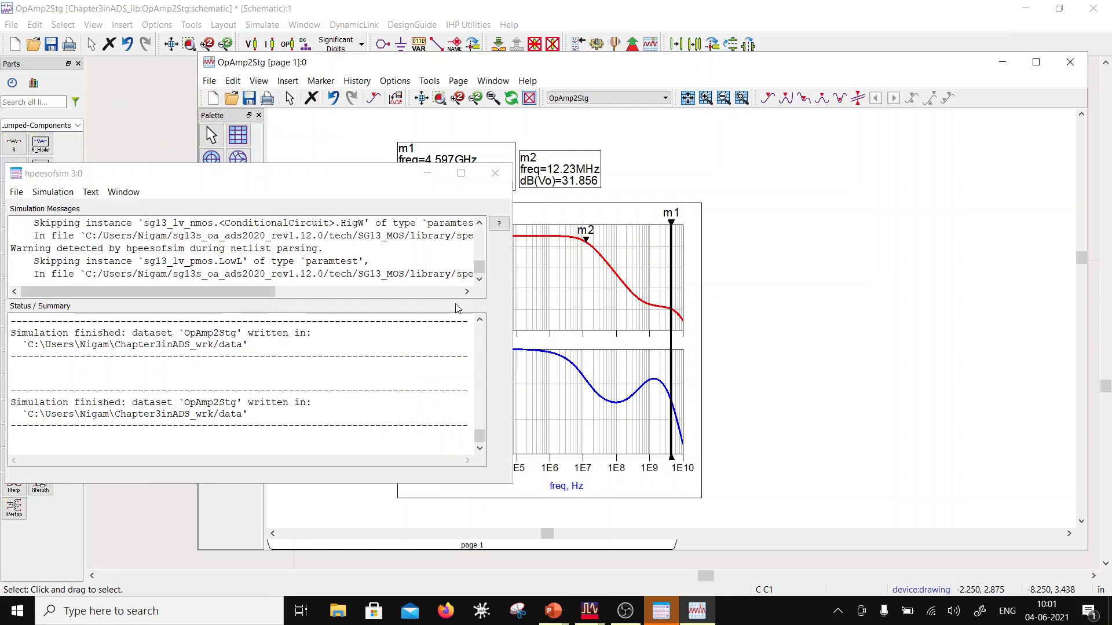
left_click(156, 138)
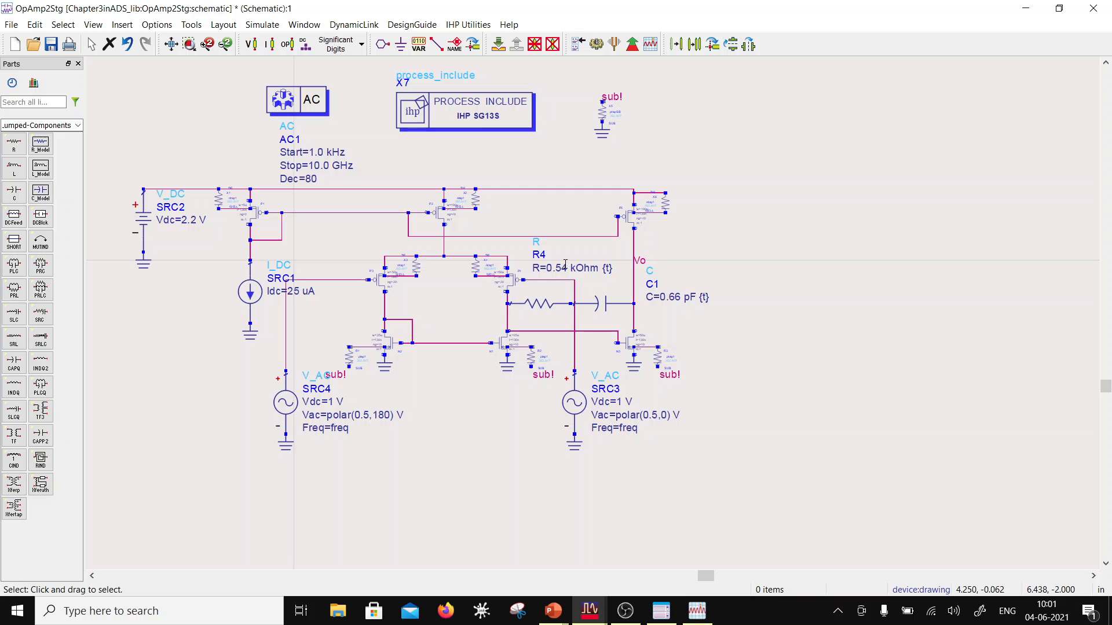
Step: Place an SG13 rsil resistor from the Evrything palette in the blank area to the right of the op-amp circuit
left_click(78, 126)
scroll(20, 219, "down", 5)
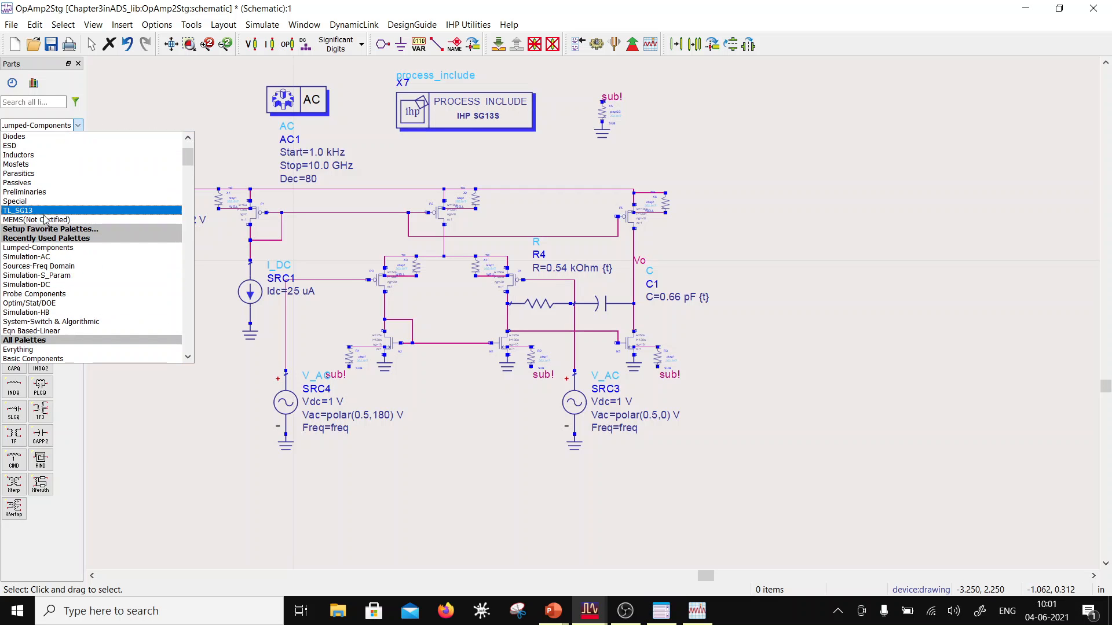
scroll(44, 198, "down", 3)
left_click(38, 267)
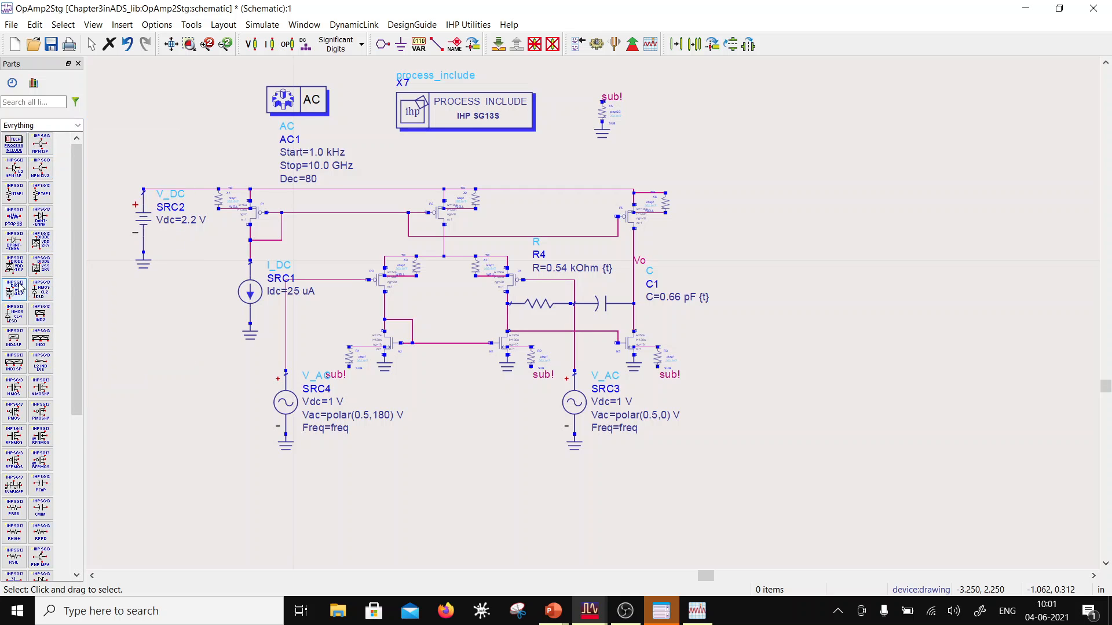
scroll(20, 426, "down", 1)
scroll(20, 426, "down", 2)
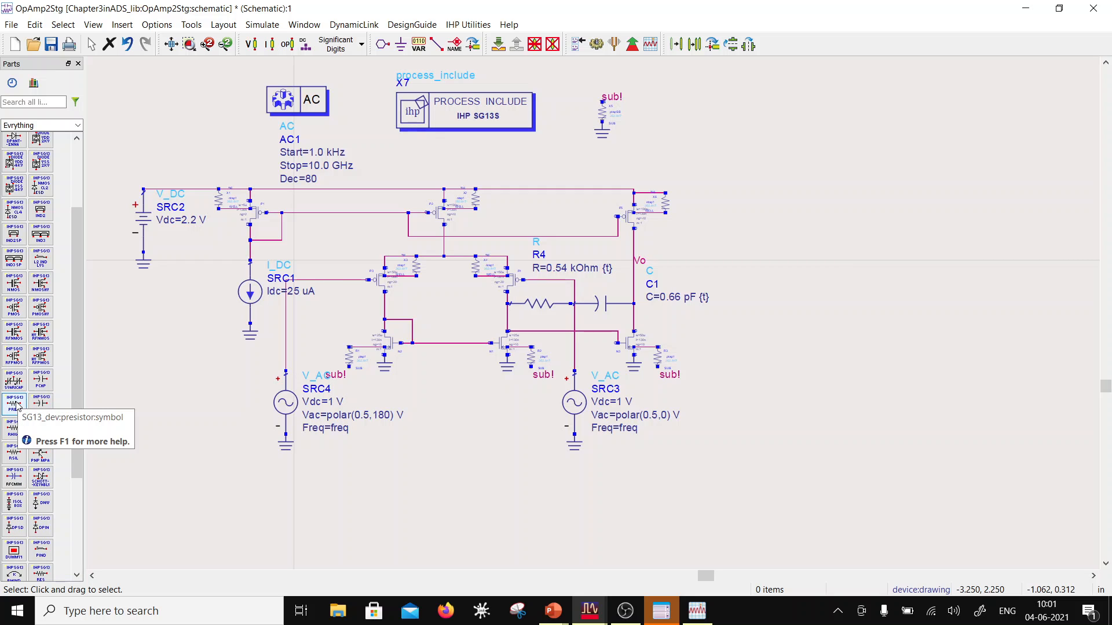
left_click(16, 458)
left_click(769, 328)
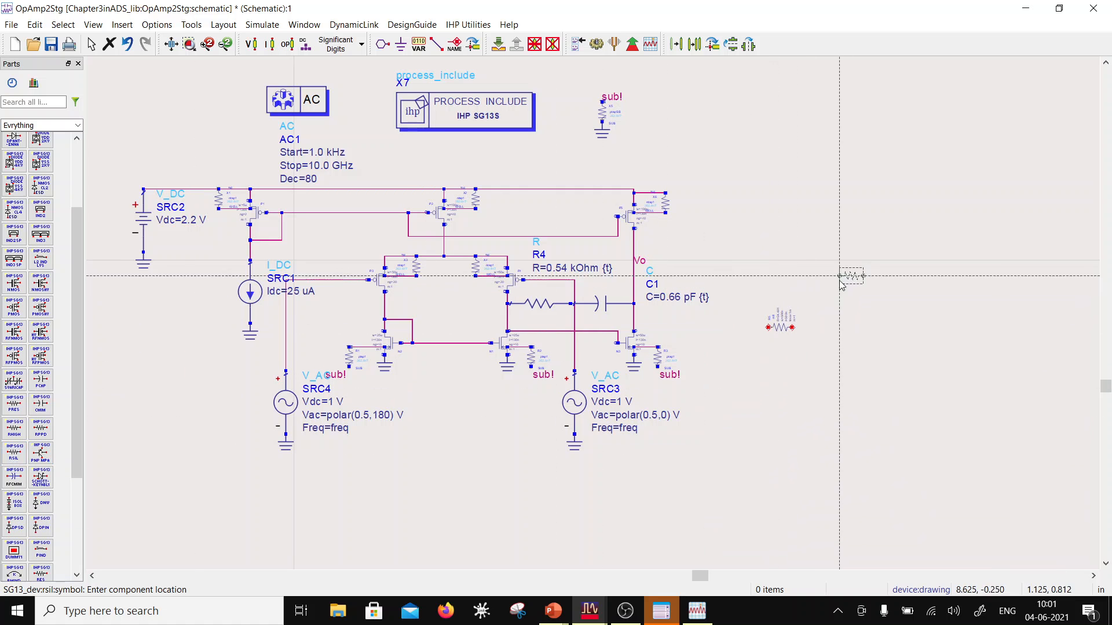
scroll(841, 278, "up", 4)
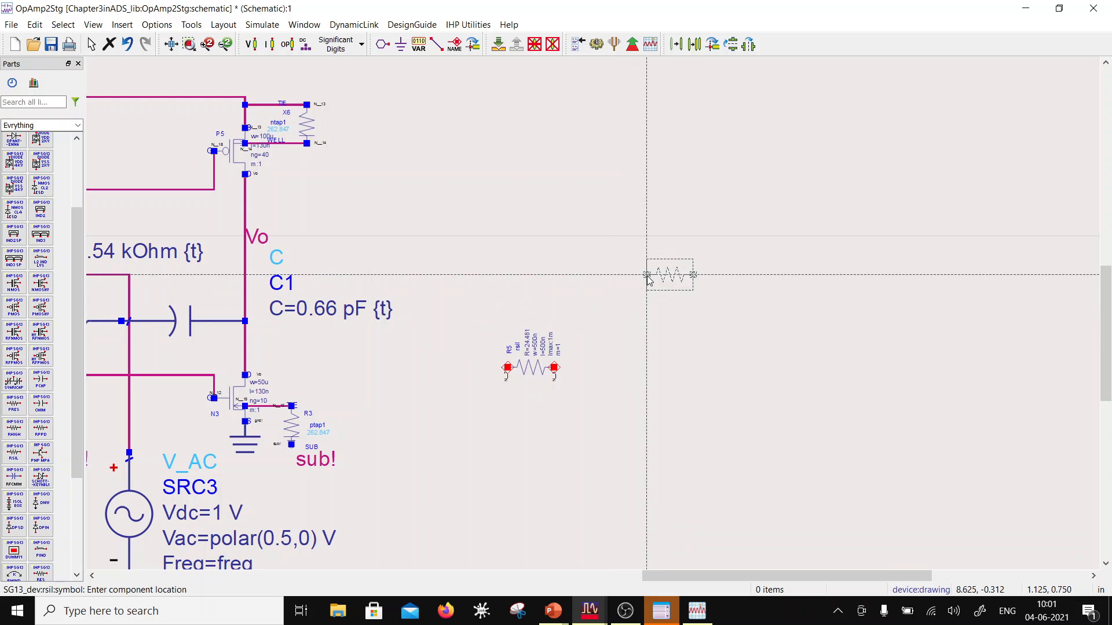
key("Escape")
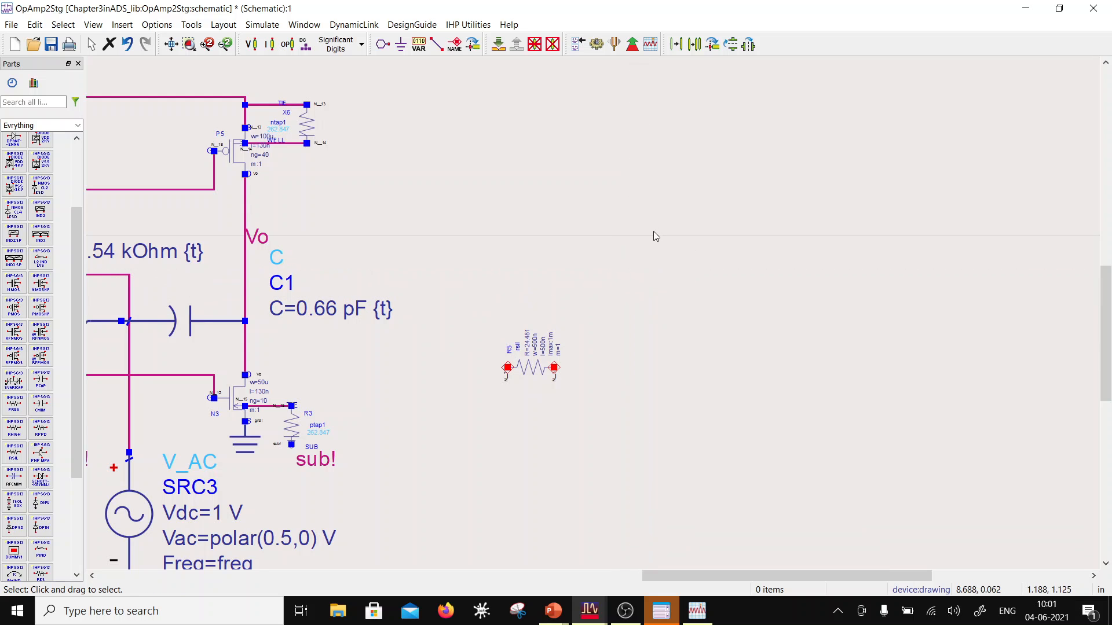
Step: Open the parameters of the newly placed rsil resistor and set its width to 1u
left_click(539, 371)
double_click(538, 370)
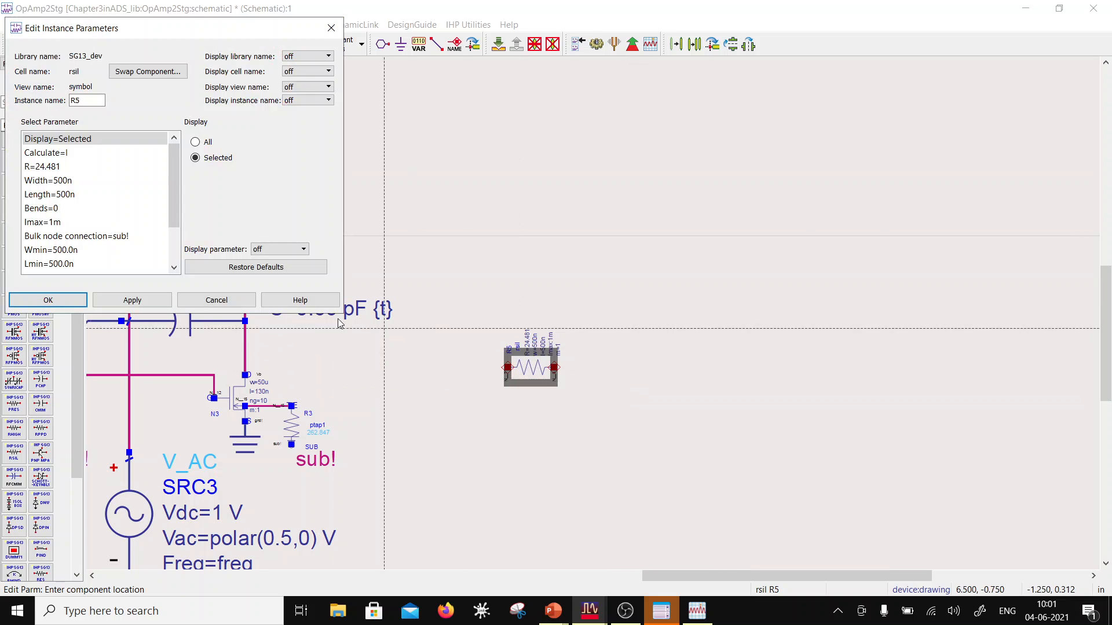
left_click(58, 182)
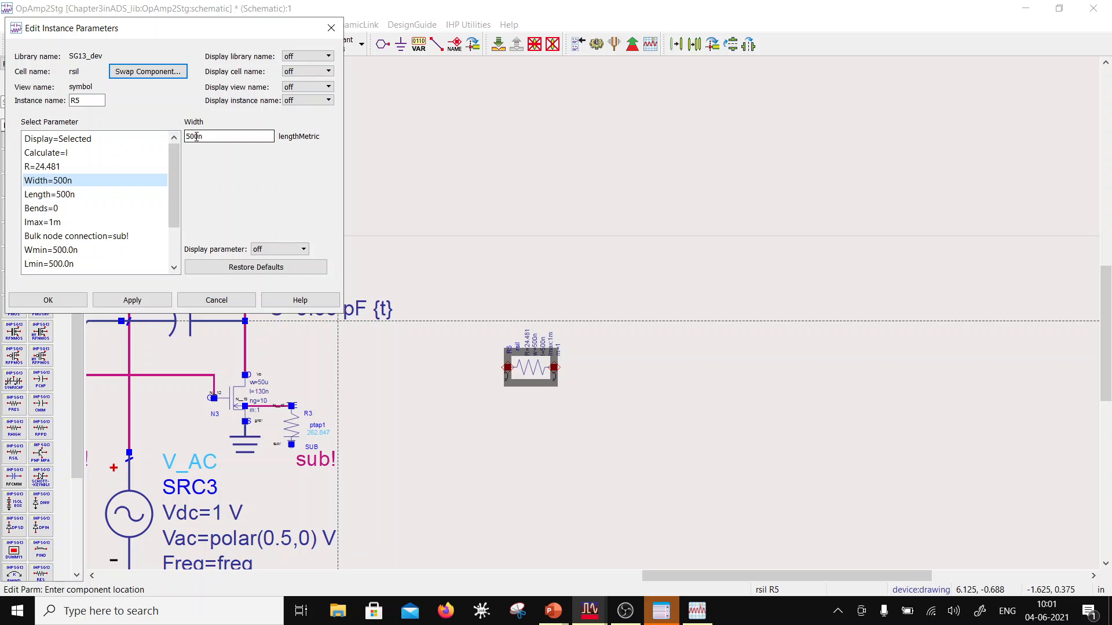
double_click(204, 136)
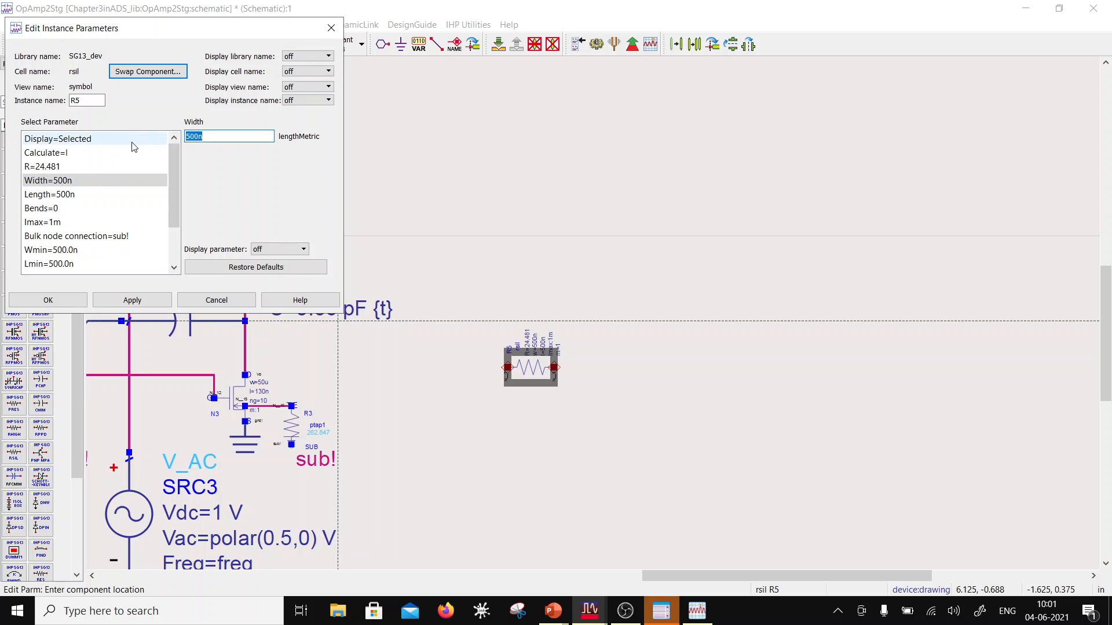
type("1u")
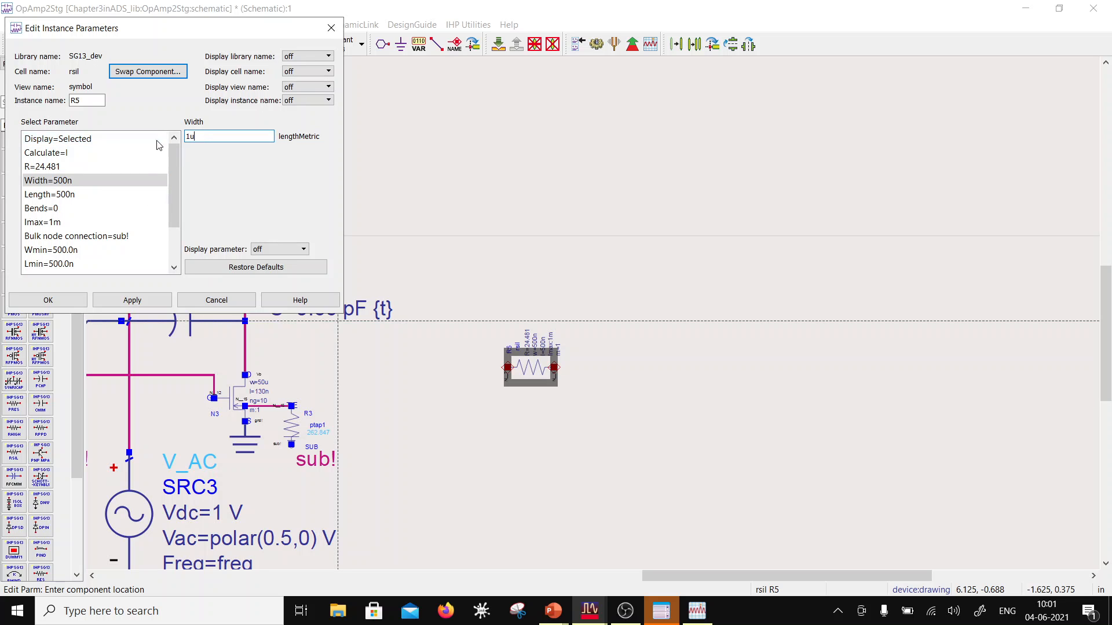
left_click(113, 194)
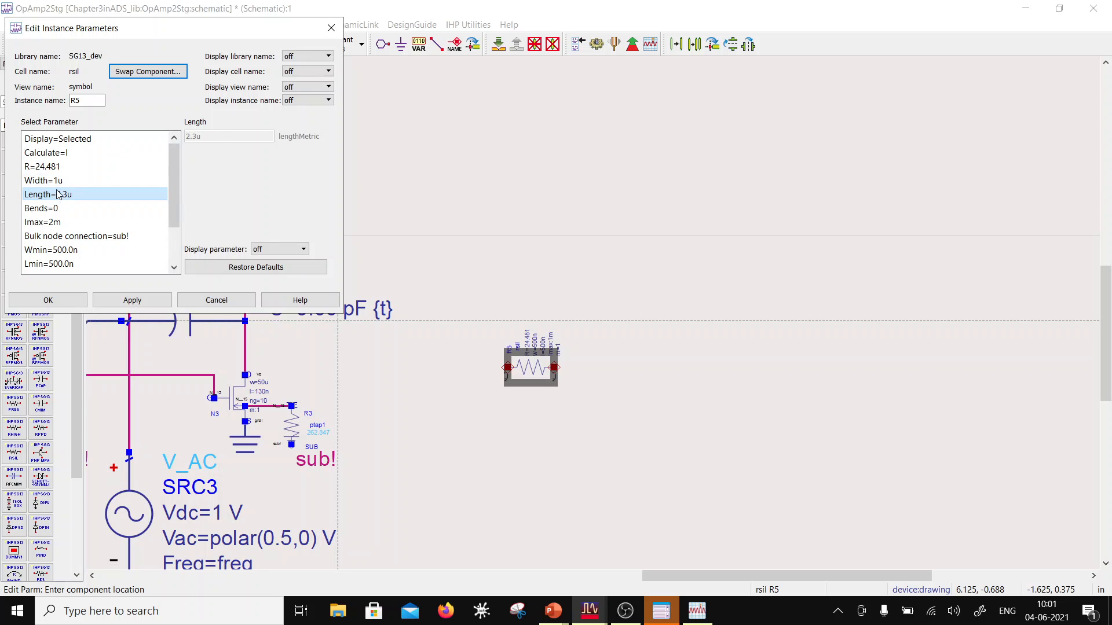
Step: Set the rsil resistor's resistance to about 500 ohms and review its length, bends and other parameters
left_click(55, 167)
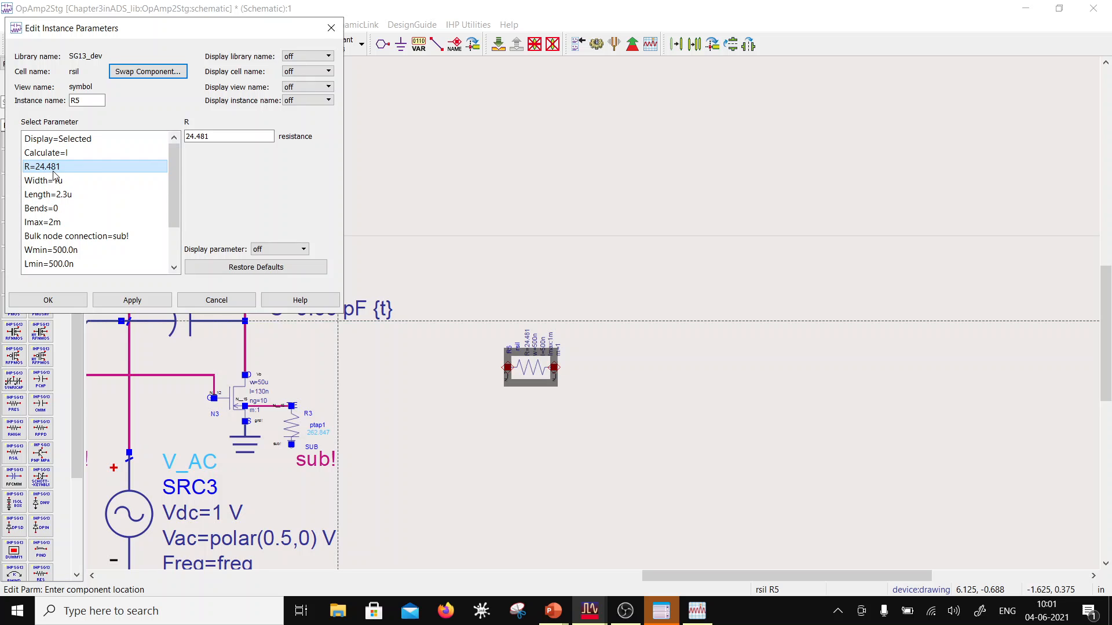
double_click(211, 138)
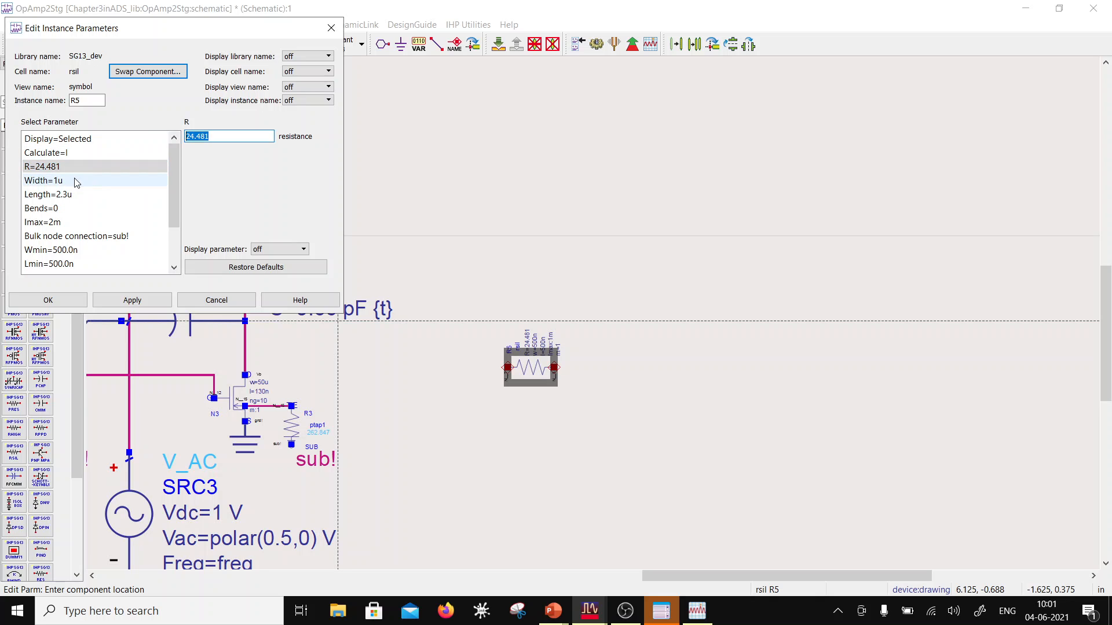
type("500")
left_click(58, 184)
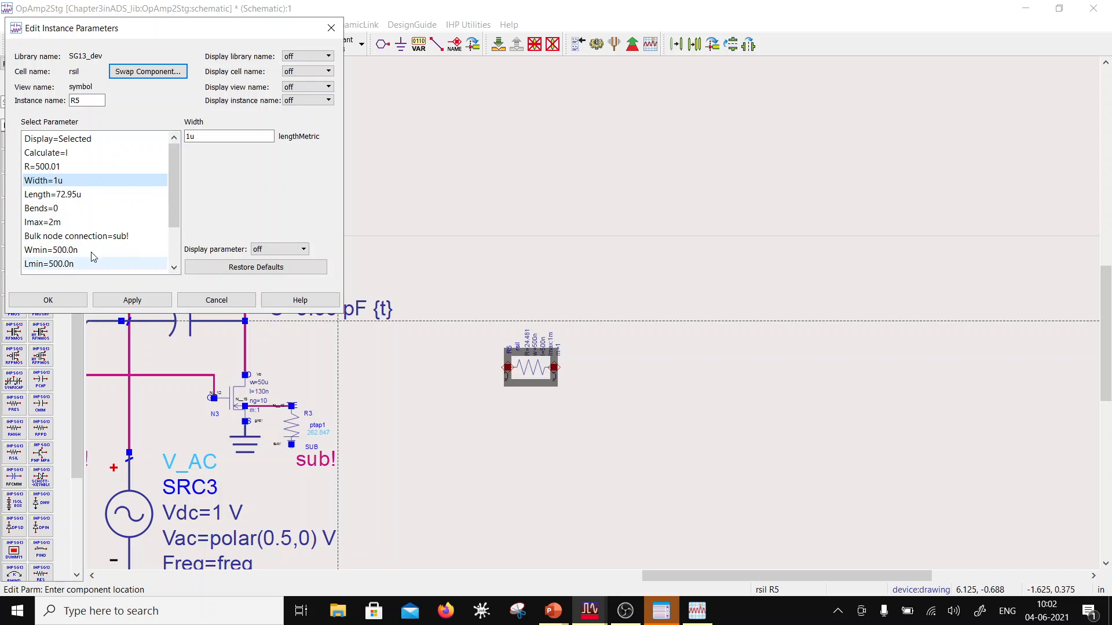
scroll(157, 219, "down", 2)
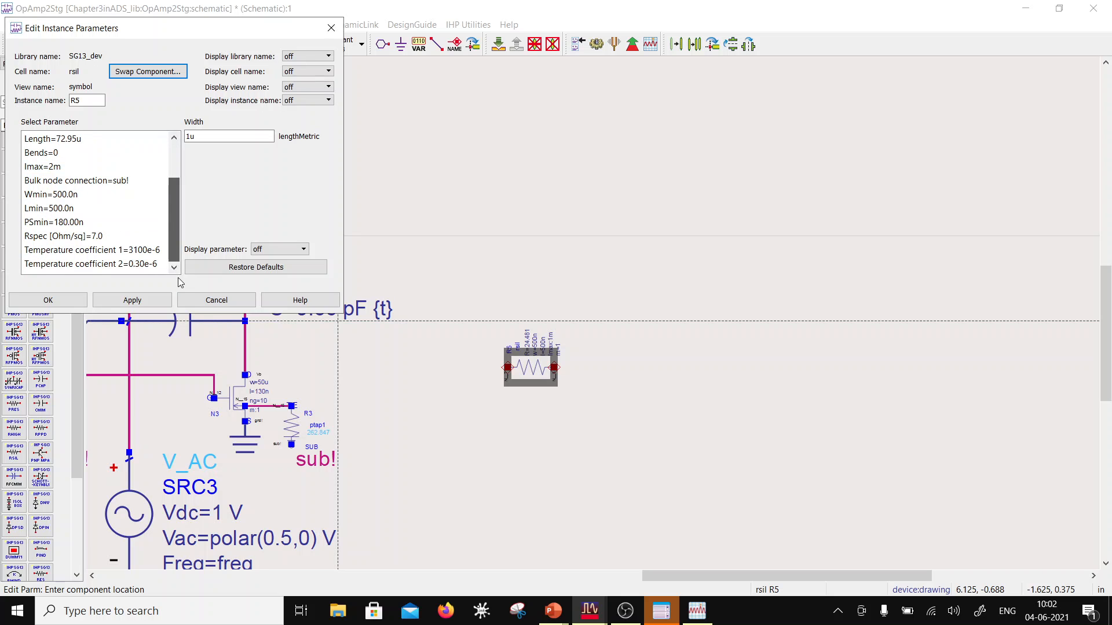
scroll(188, 219, "up", 2)
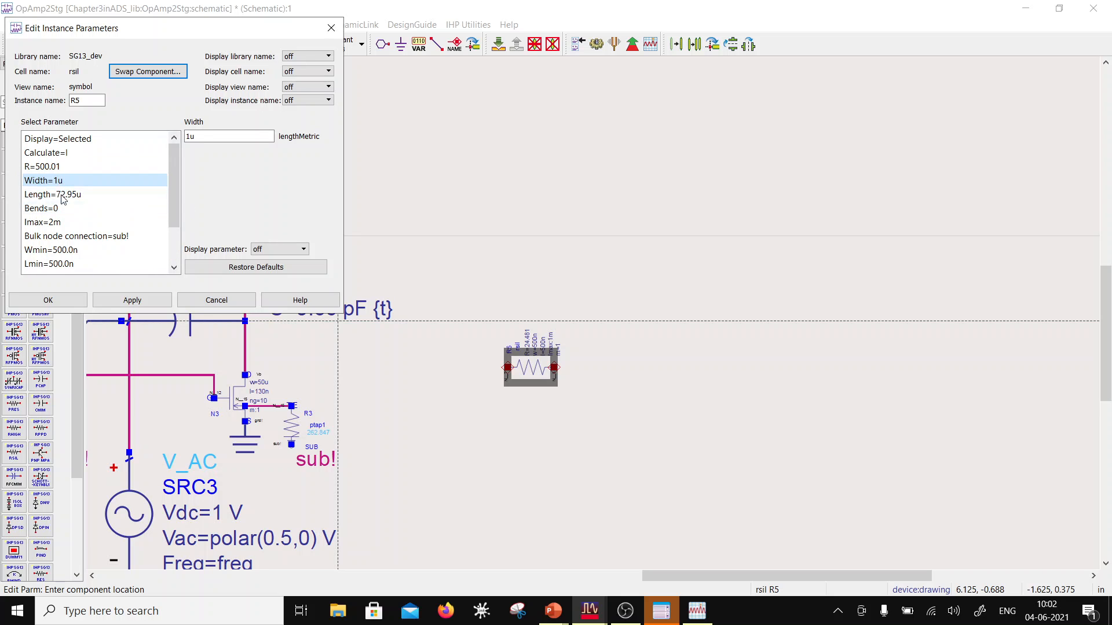
left_click(56, 210)
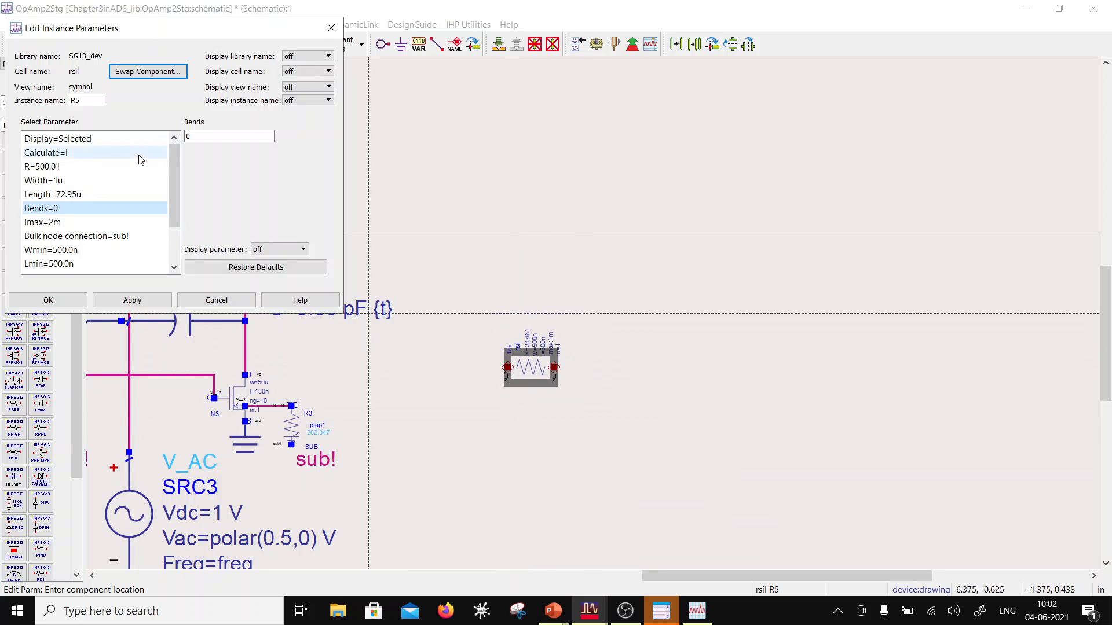
Step: Set the rsil resistor's resistance to about 540 ohms
left_click_drag(125, 29, 215, 14)
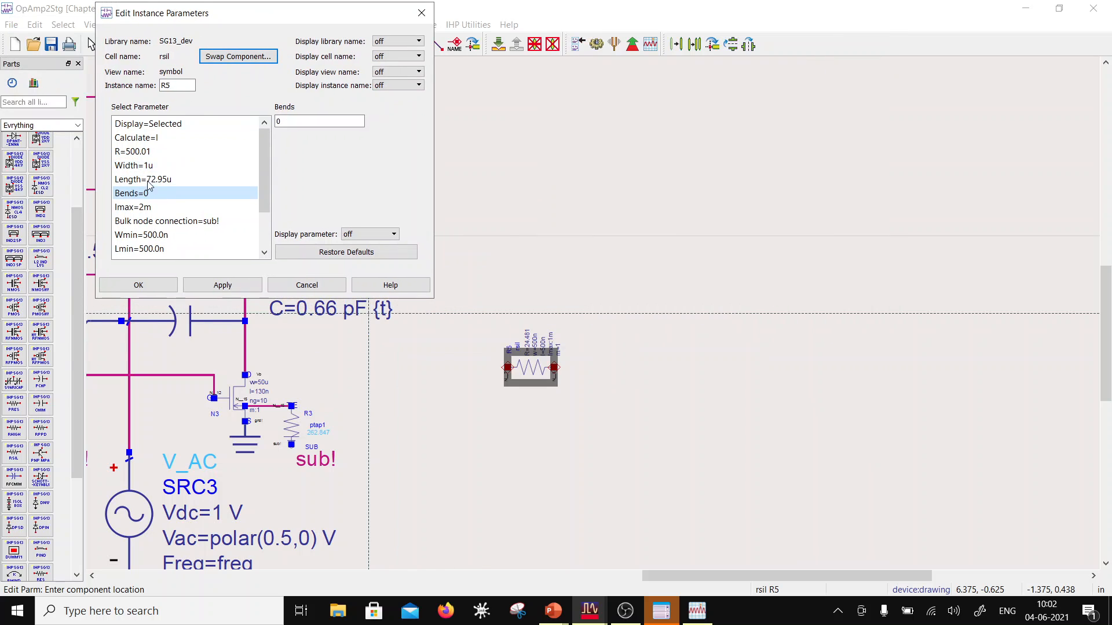
left_click(130, 152)
left_click_drag(276, 122, 284, 123)
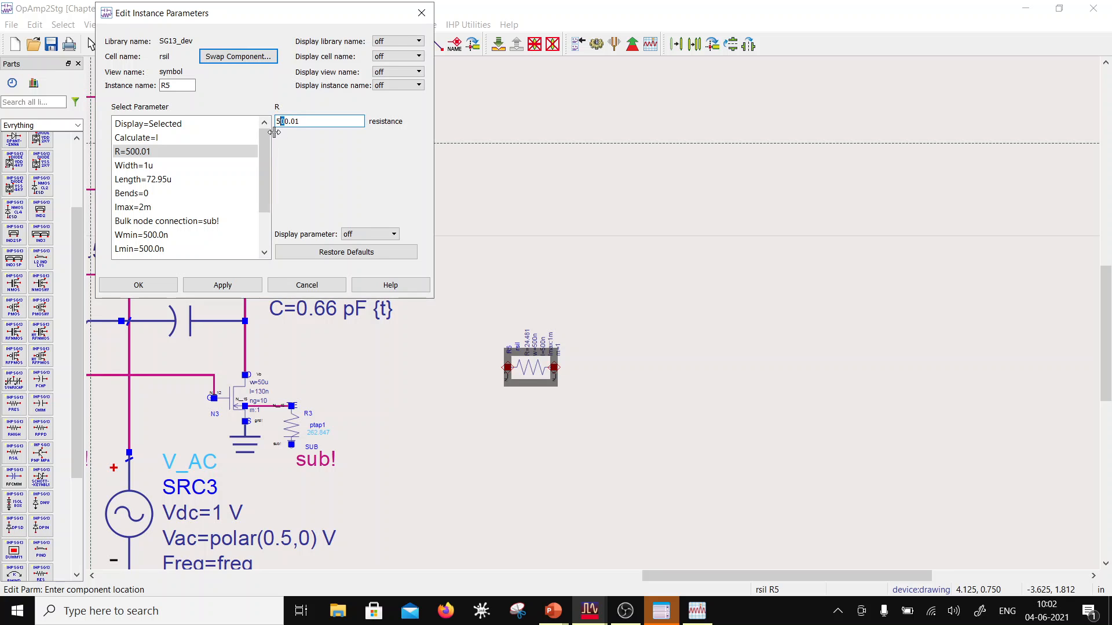
left_click(310, 121)
Step: Set the rsil resistor's width to 0.6u, check the recalculated resistance and apply the parameters
left_click(198, 166)
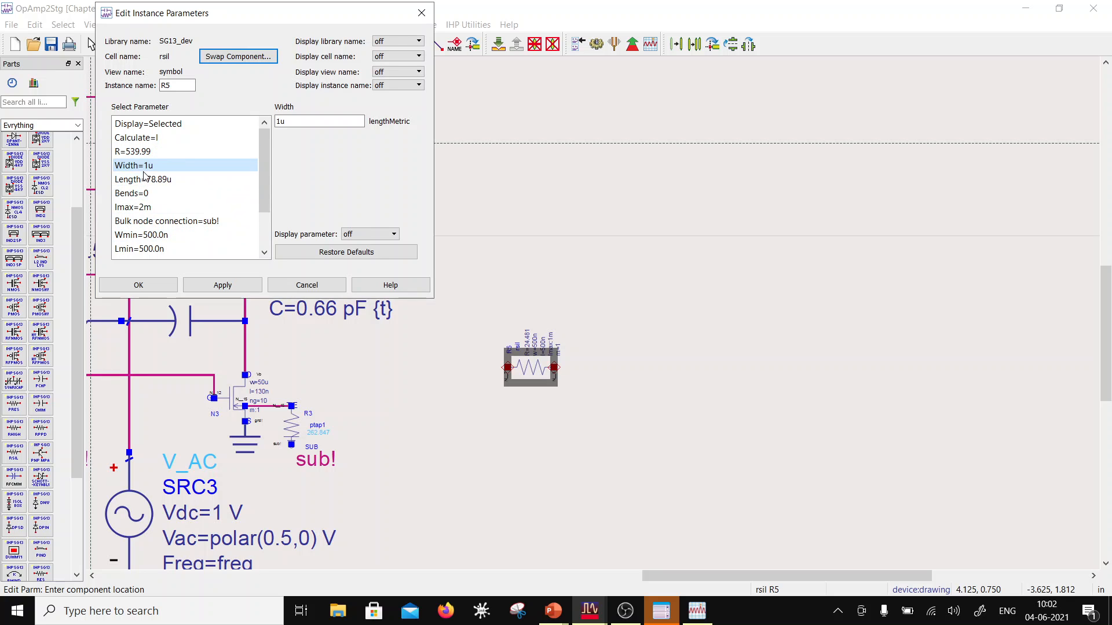
key("Tab")
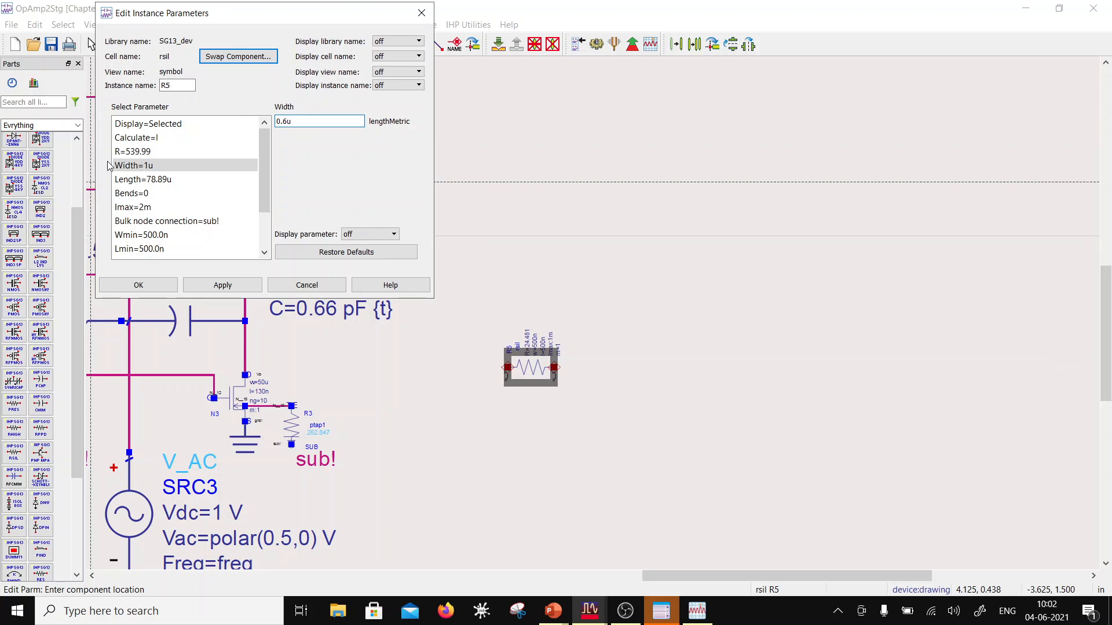
left_click(128, 151)
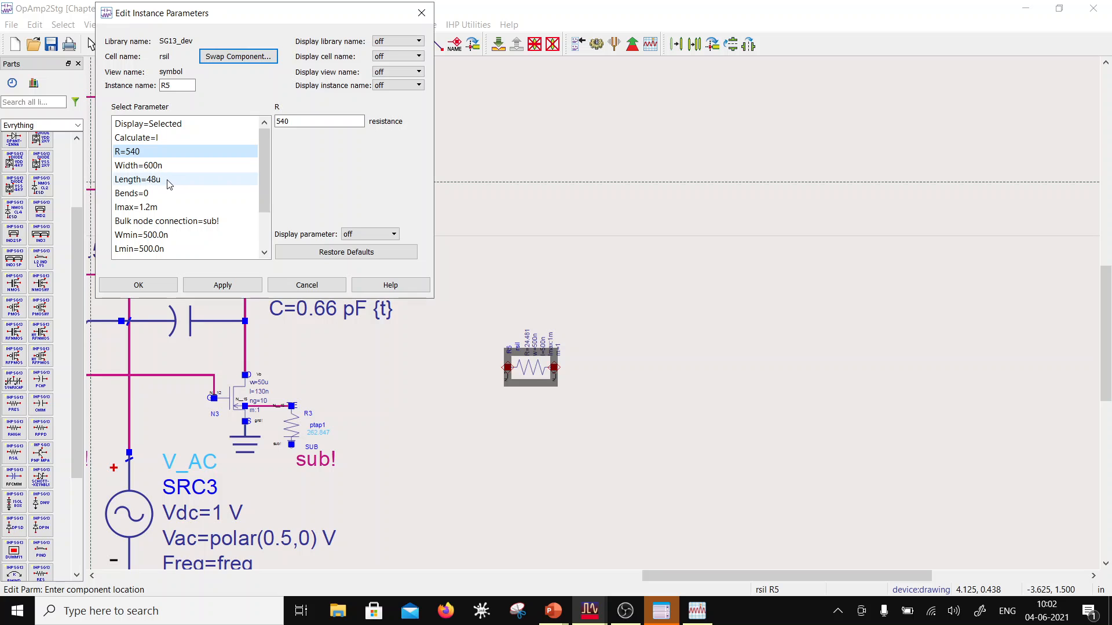
left_click(155, 285)
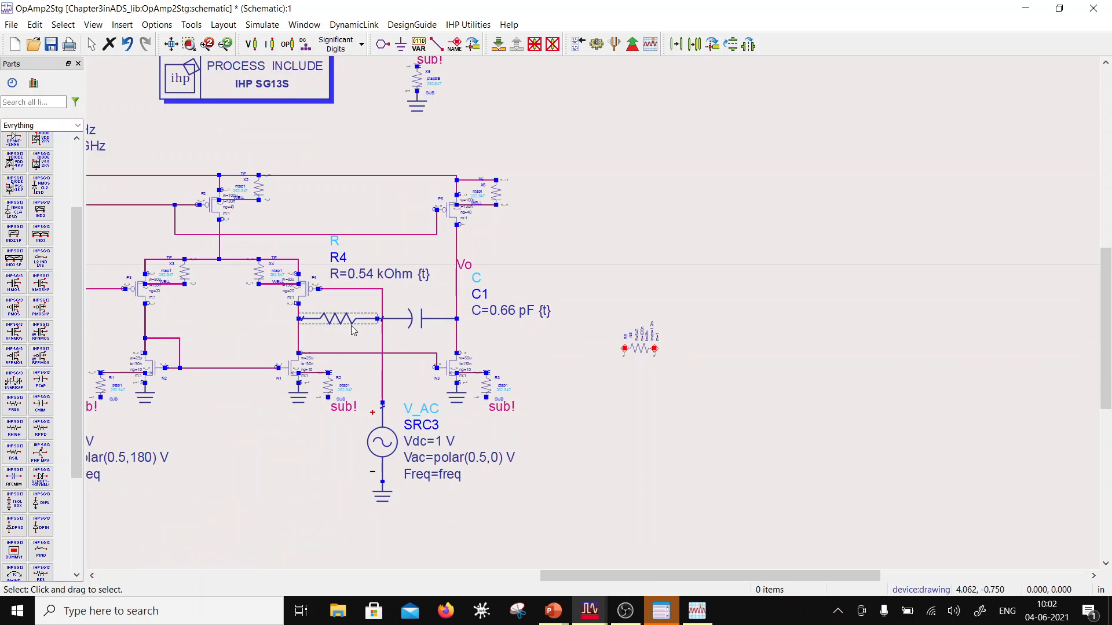
Step: Delete the ideal resistor R4 and move the rsil resistor into its place in the compensation branch
left_click(350, 320)
key("Delete")
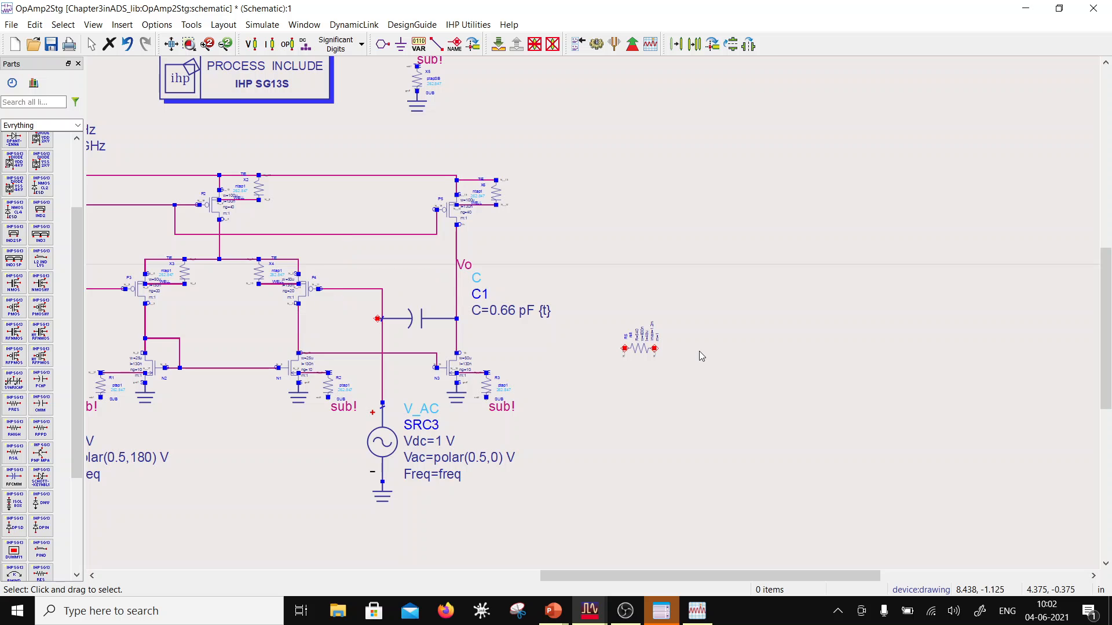
left_click_drag(643, 350, 328, 321)
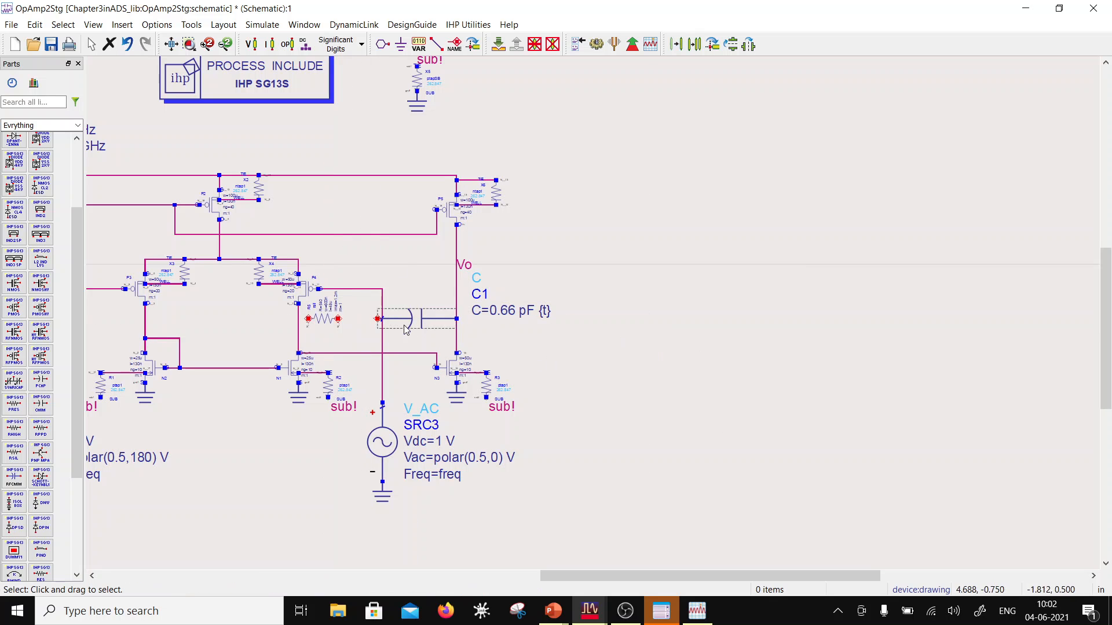
Step: Wire the rsil resistor between capacitor C1 and the first-stage output line
left_click(436, 48)
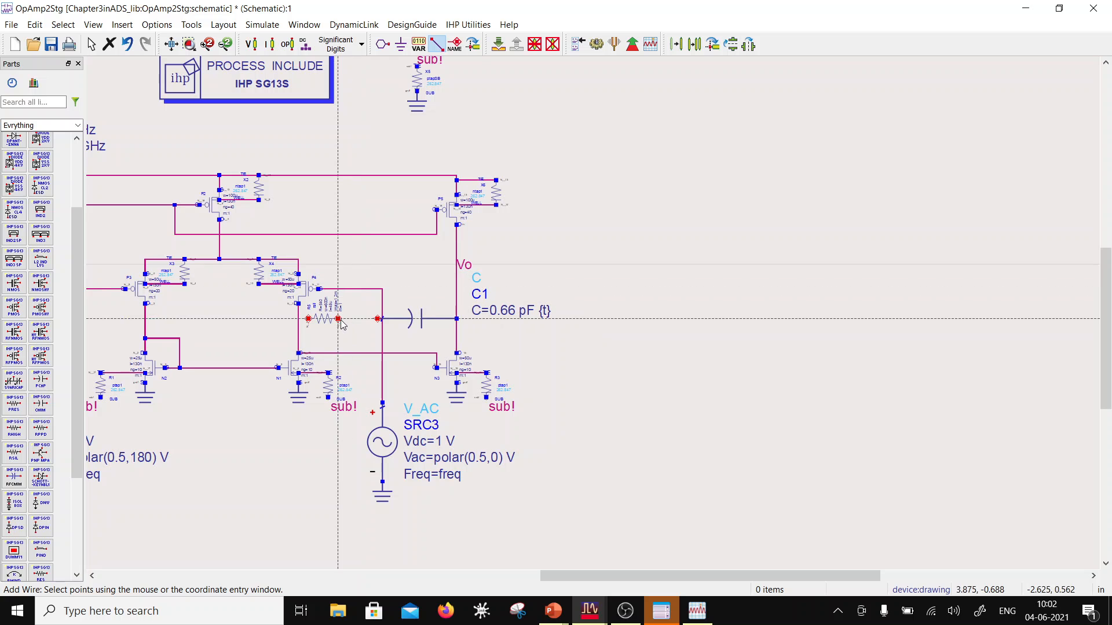
left_click(378, 319)
left_click(338, 319)
left_click(308, 319)
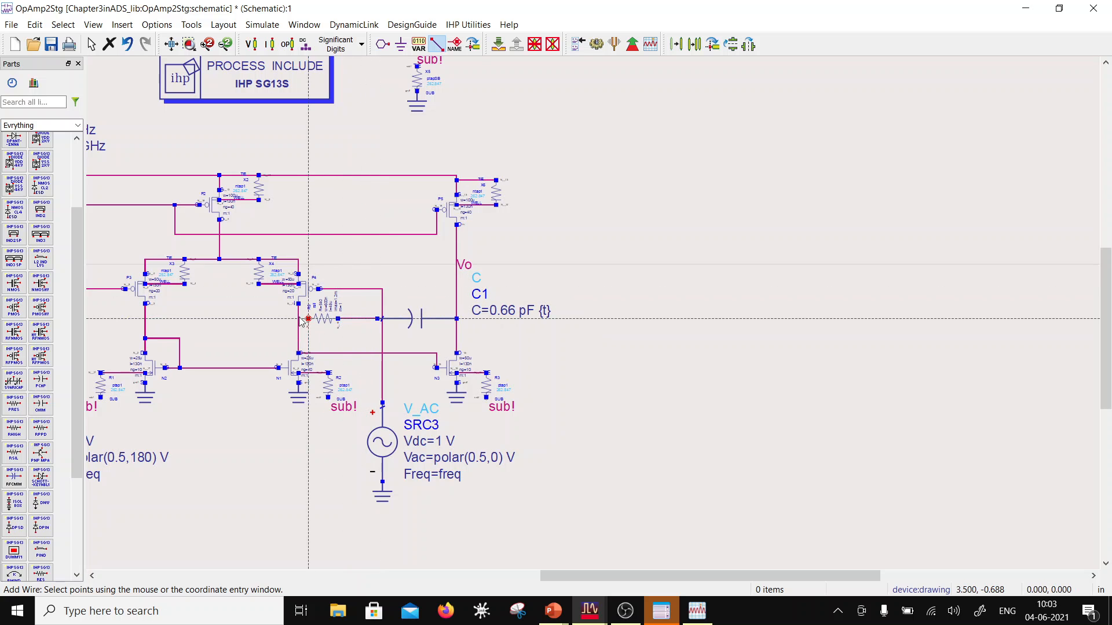
left_click(299, 318)
key("Escape")
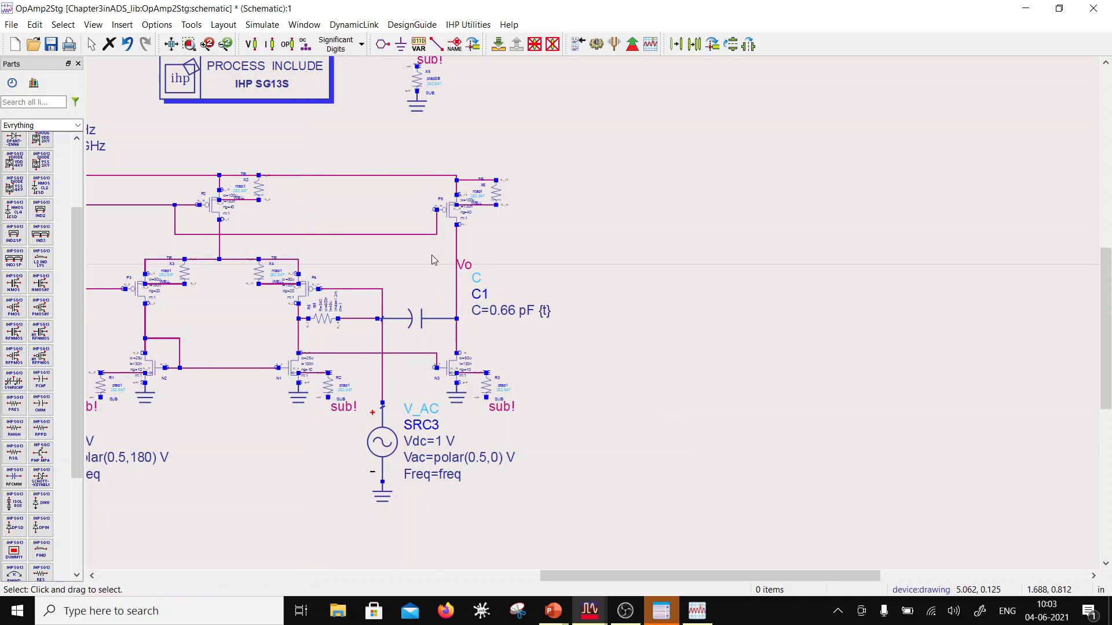
Step: Delete the ideal capacitor C1 and place one SG13 cmim capacitor in the blank area beside the Vo line
left_click(415, 325)
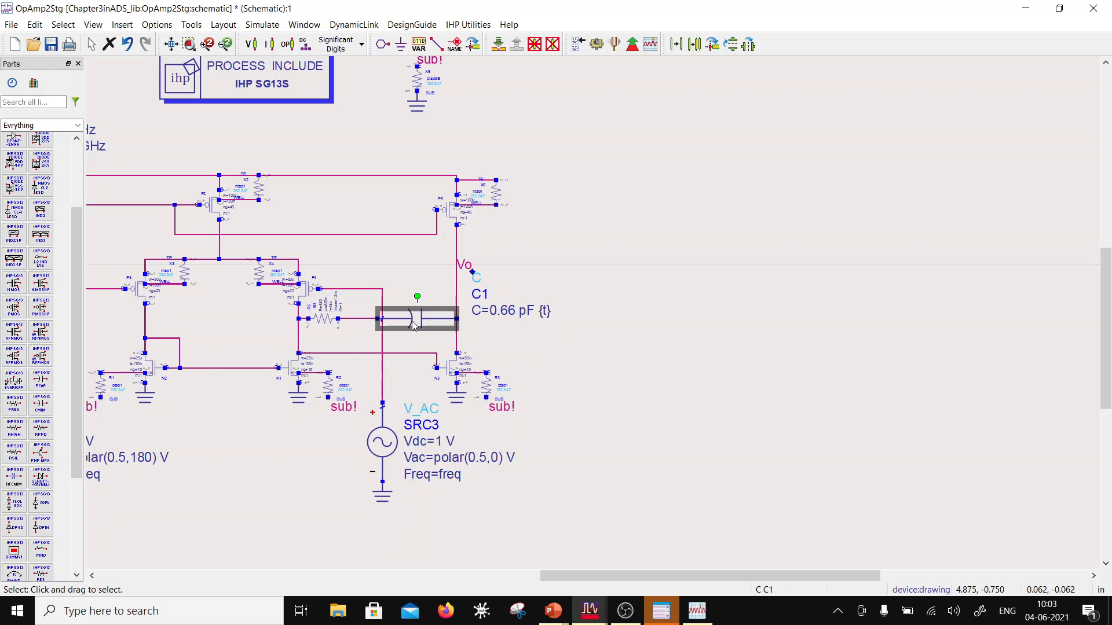
key("Delete")
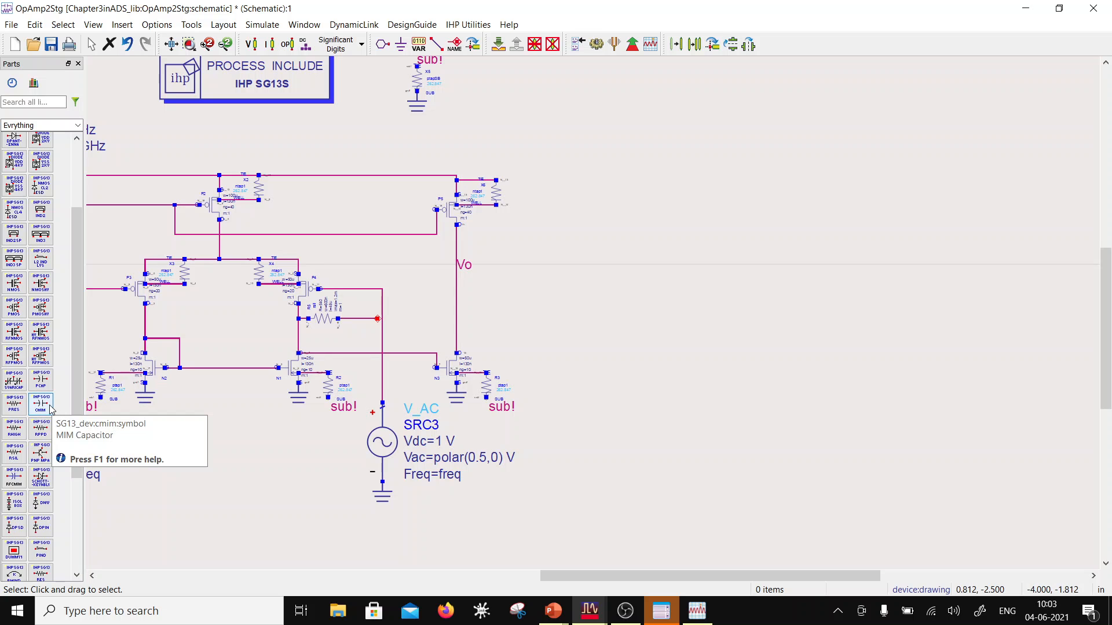
left_click(48, 402)
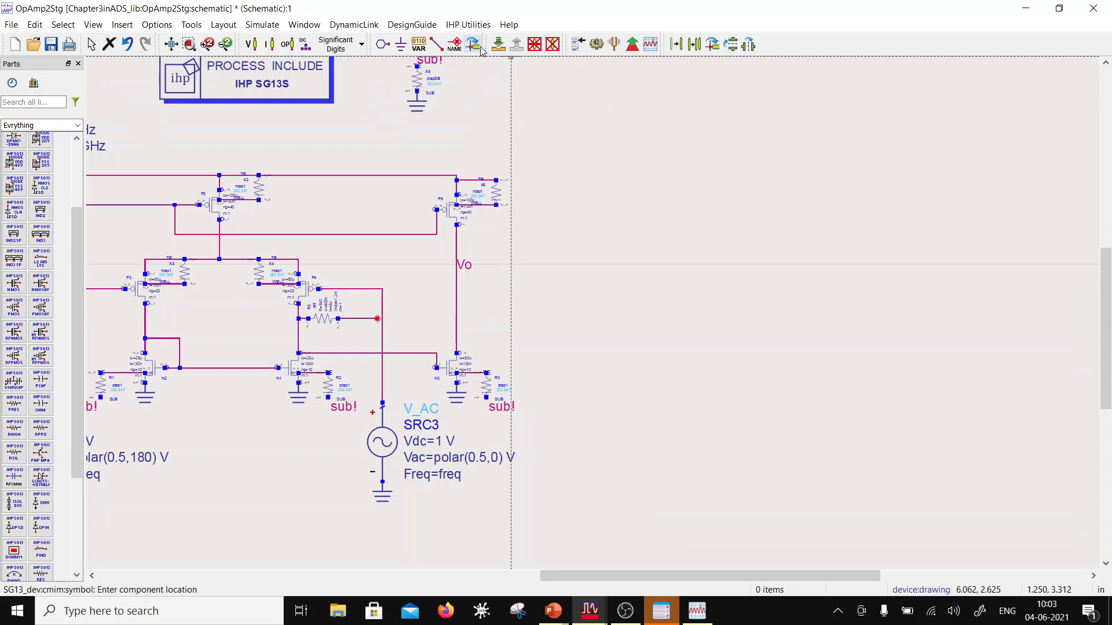
left_click(511, 269)
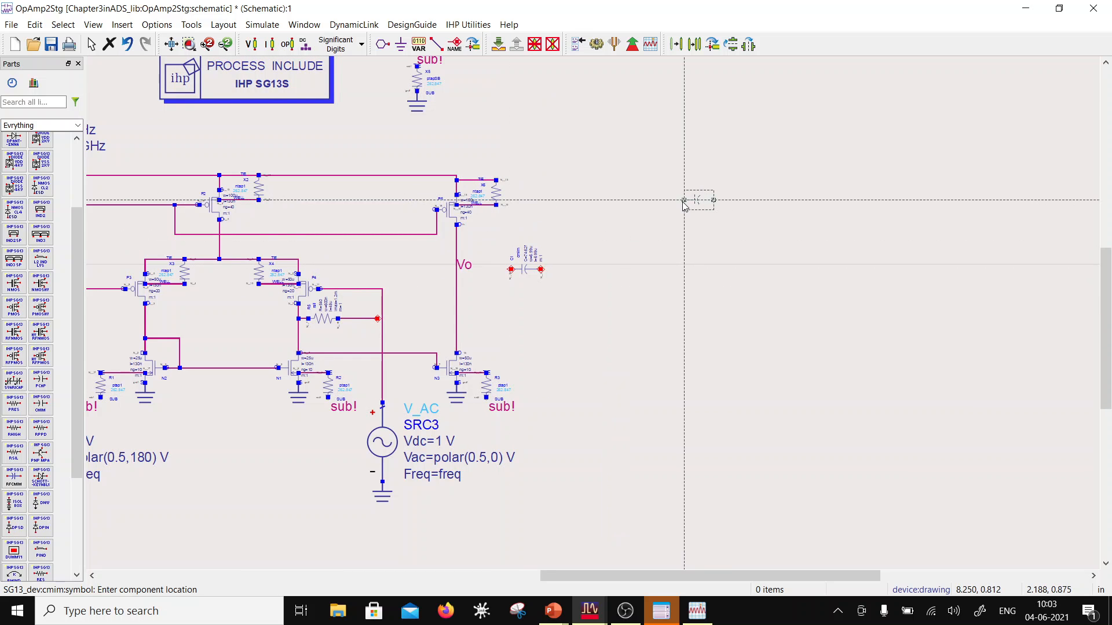
key("Escape")
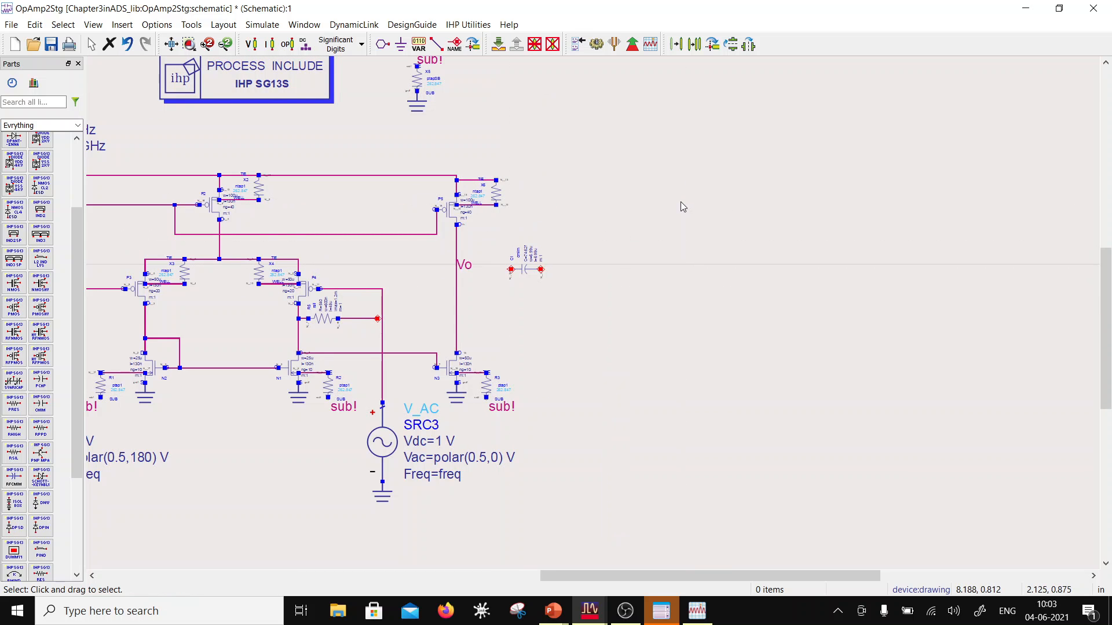
Step: Set the cmim capacitor's capacitance to 0.66p, check its recalculated width and apply the parameters
double_click(524, 270)
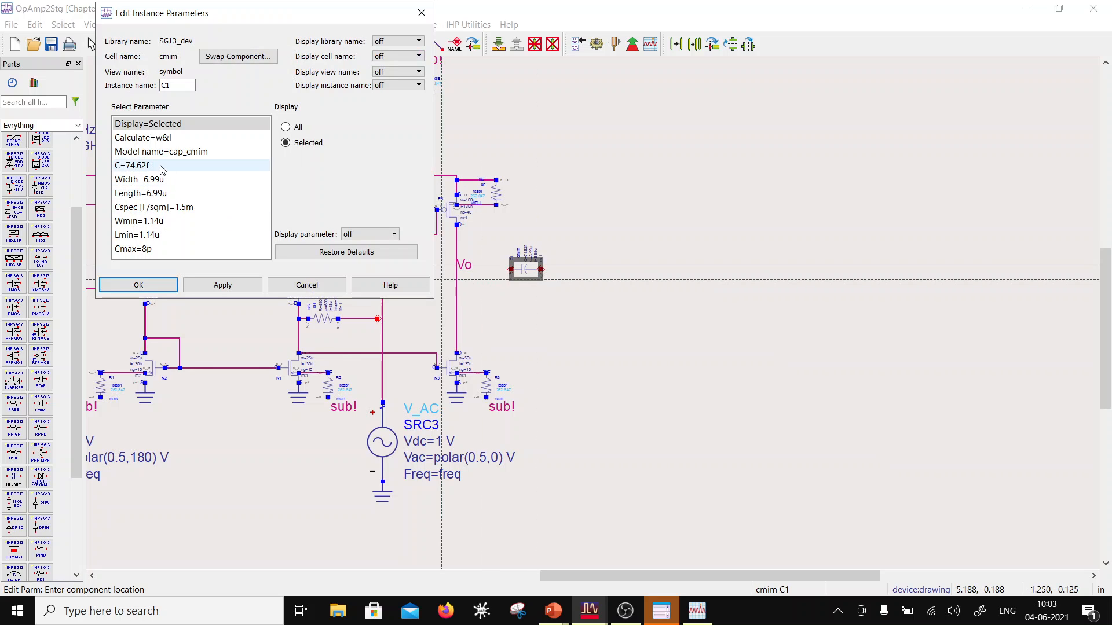
left_click(139, 166)
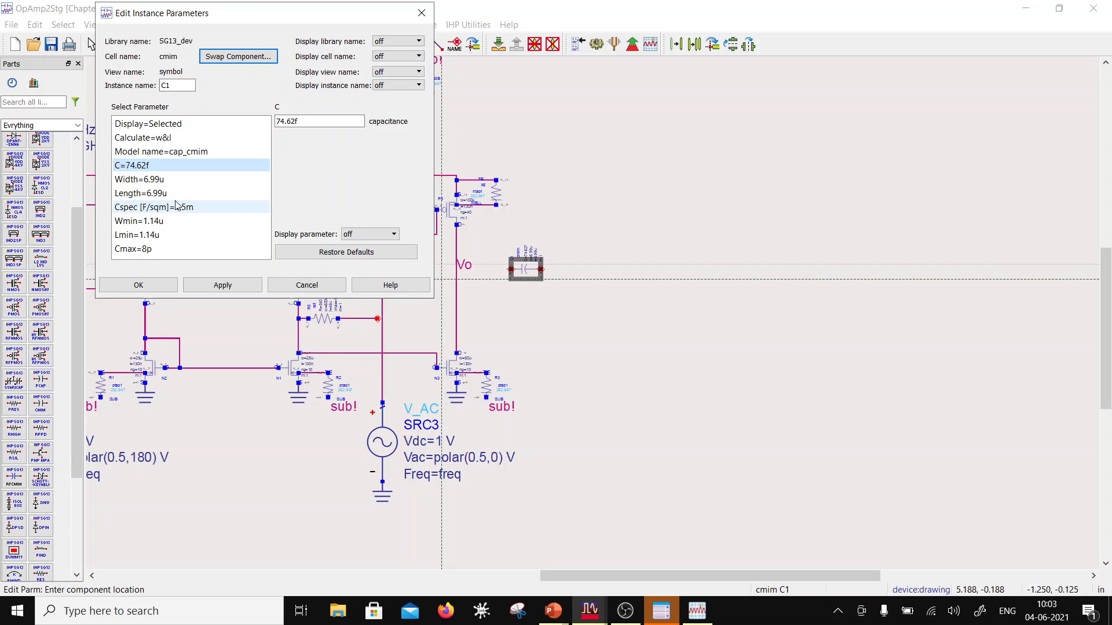
left_click(152, 180)
left_click(154, 194)
left_click(145, 168)
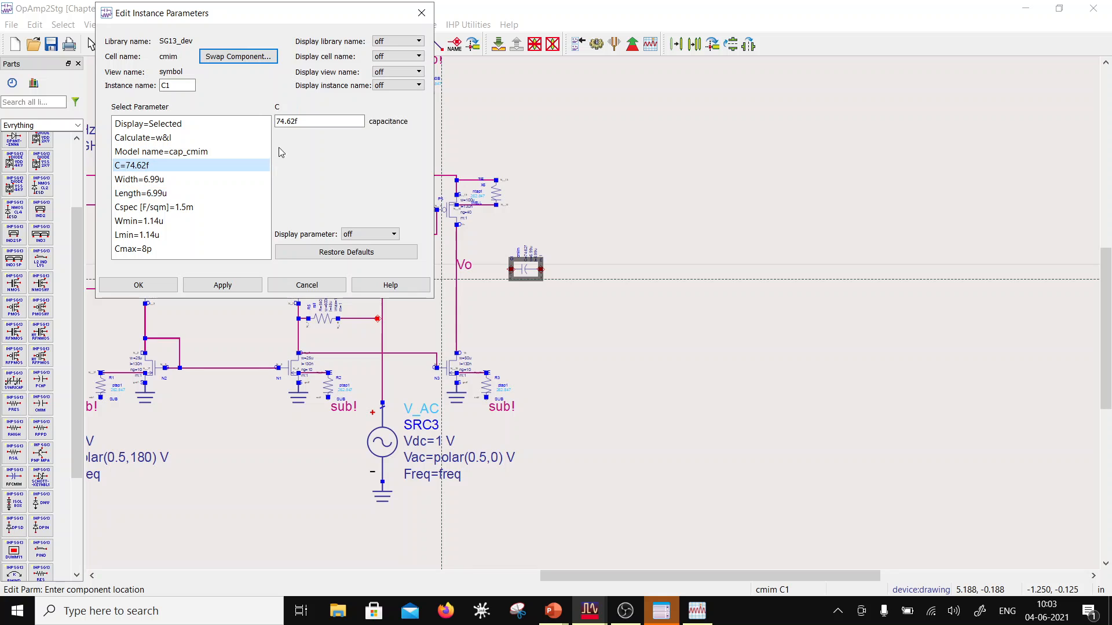
left_click(296, 123)
double_click(293, 124)
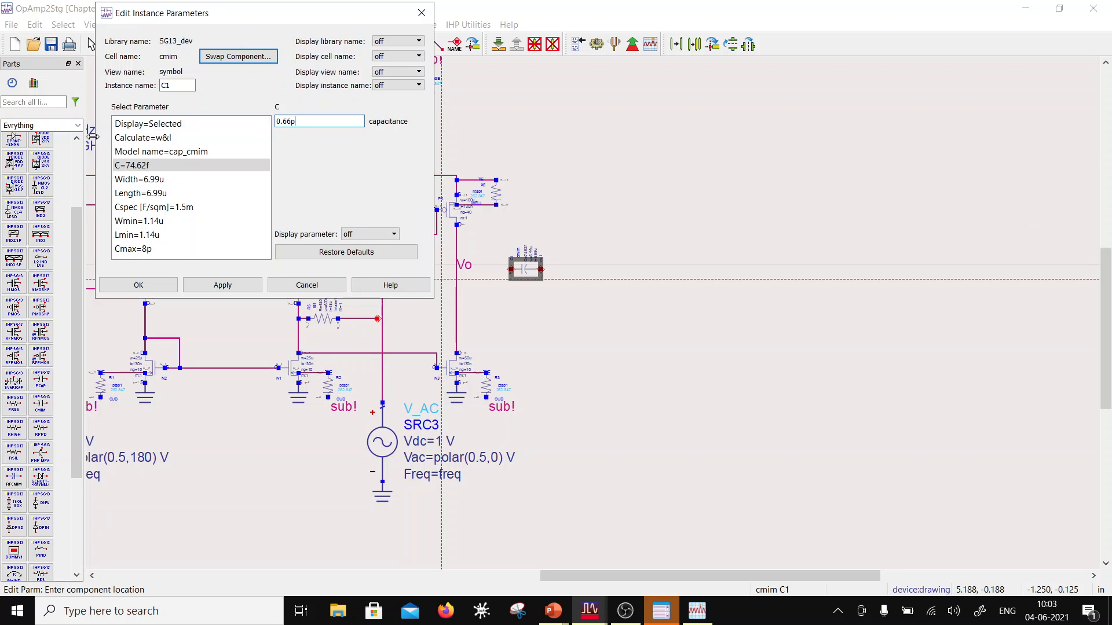
left_click(148, 179)
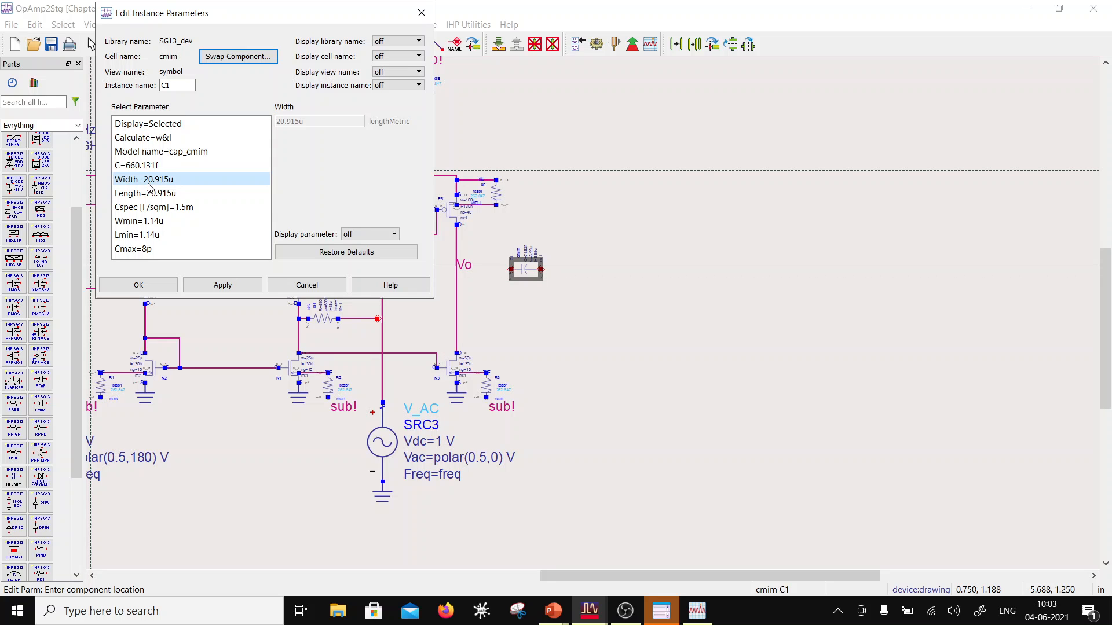
left_click(139, 285)
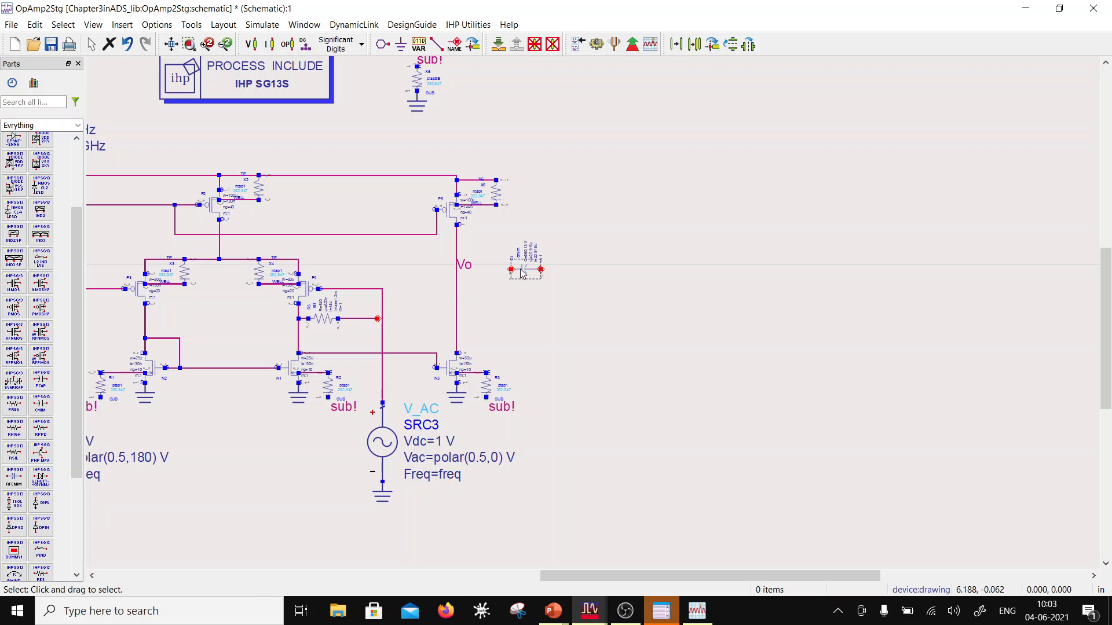
Step: Move the cmim capacitor into the compensation branch and wire it between the rsil resistor and the Vo line
left_click_drag(525, 270, 414, 324)
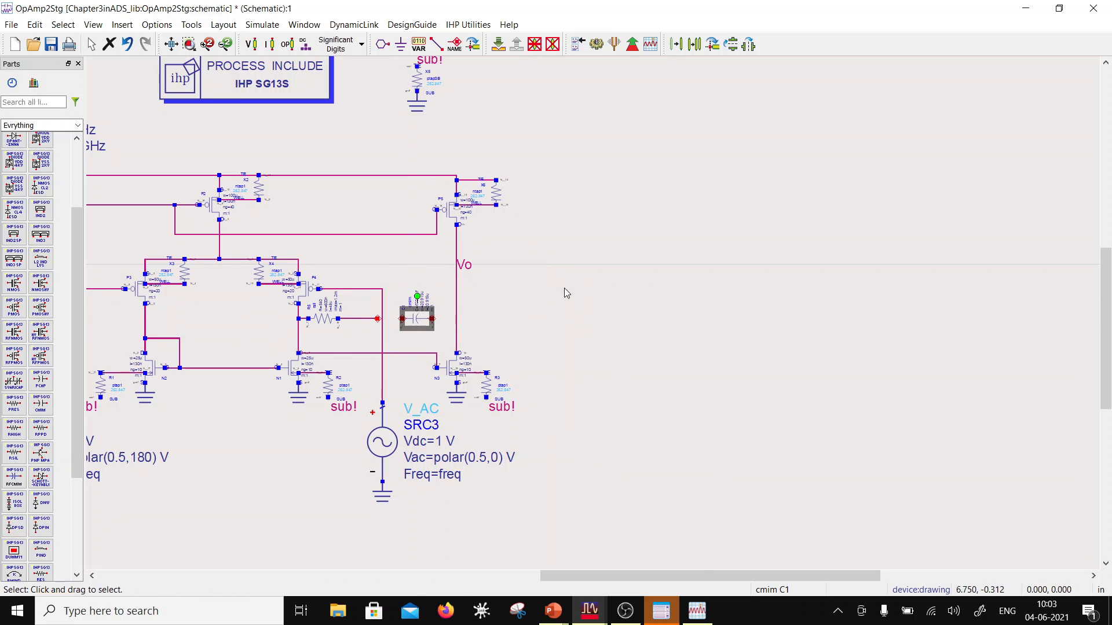
left_click(436, 44)
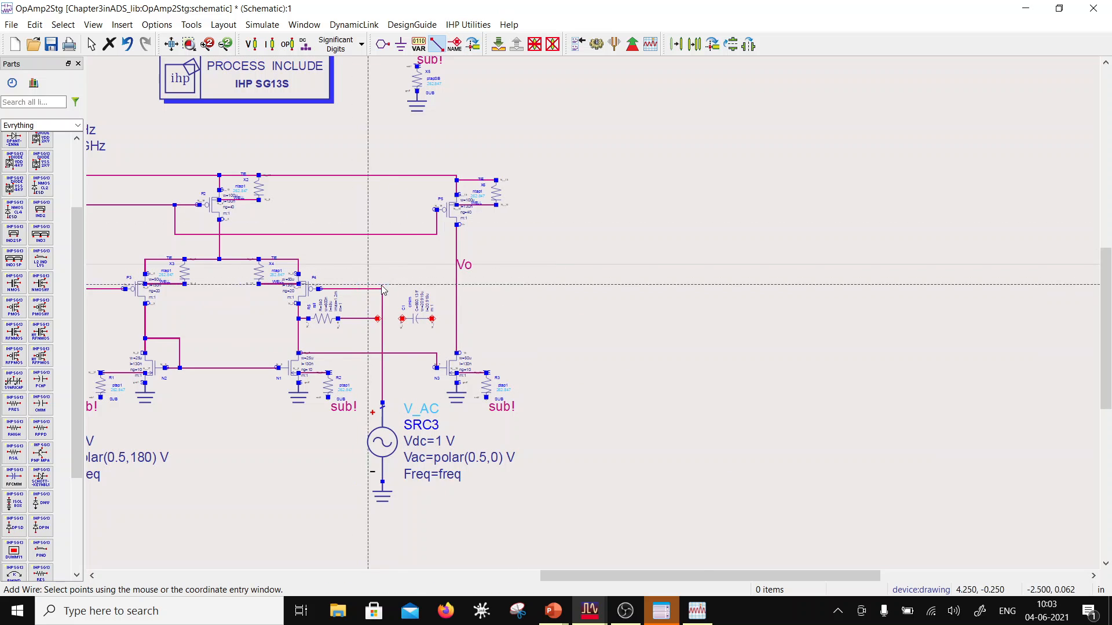
left_click(377, 319)
left_click(402, 318)
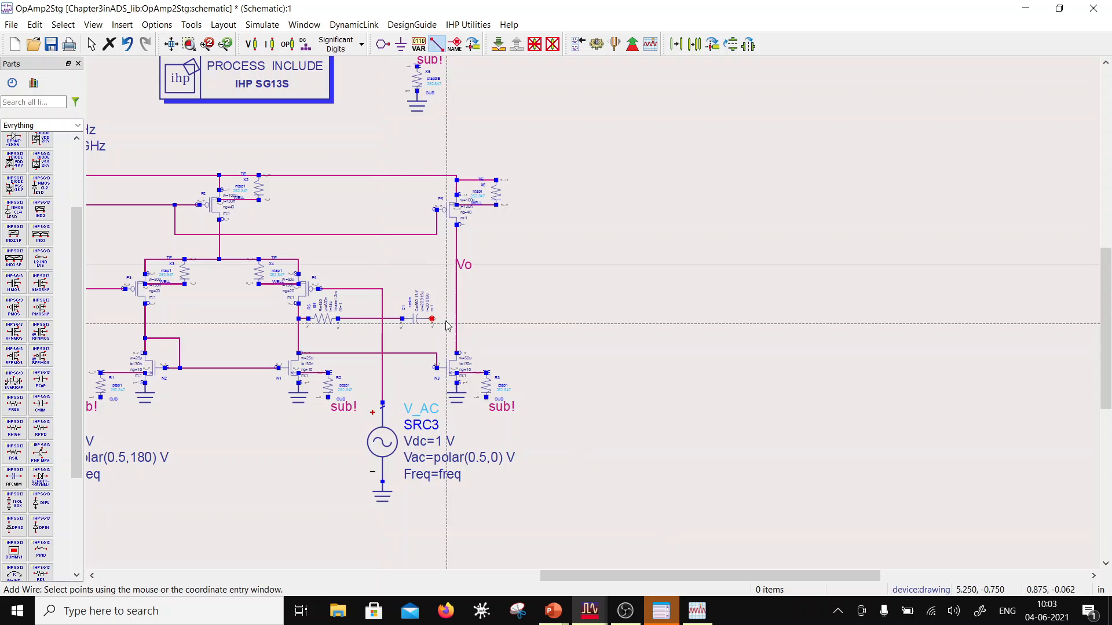
left_click(432, 318)
left_click(457, 319)
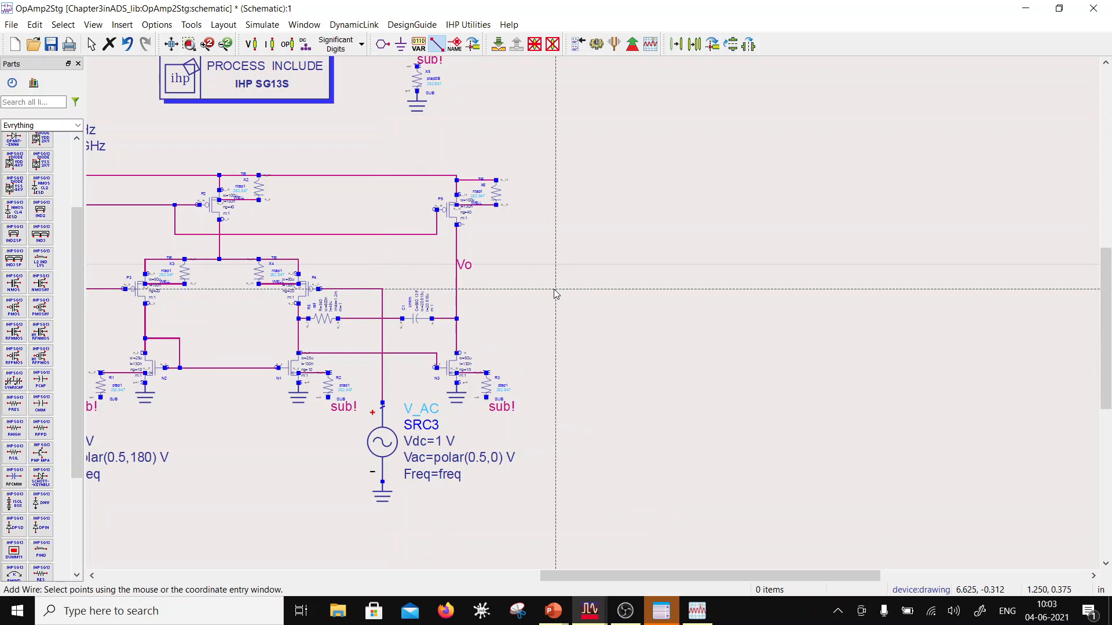
key("Escape")
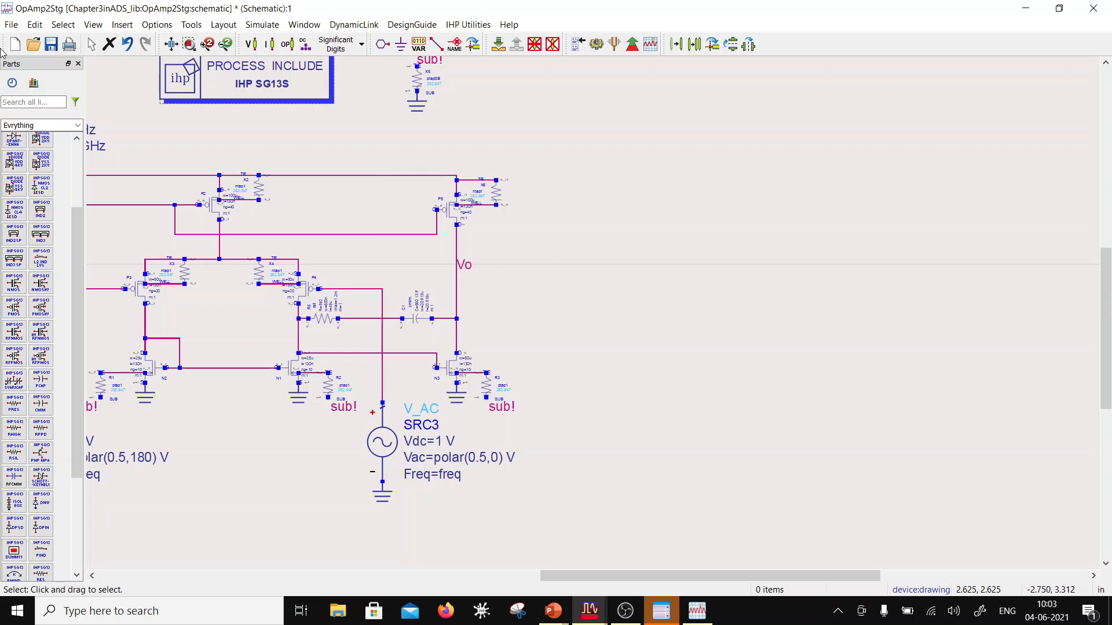
Step: Save the schematic, run the AC simulation and check the markers on the dB(Vo) and phase(Vo) plots
left_click(46, 49)
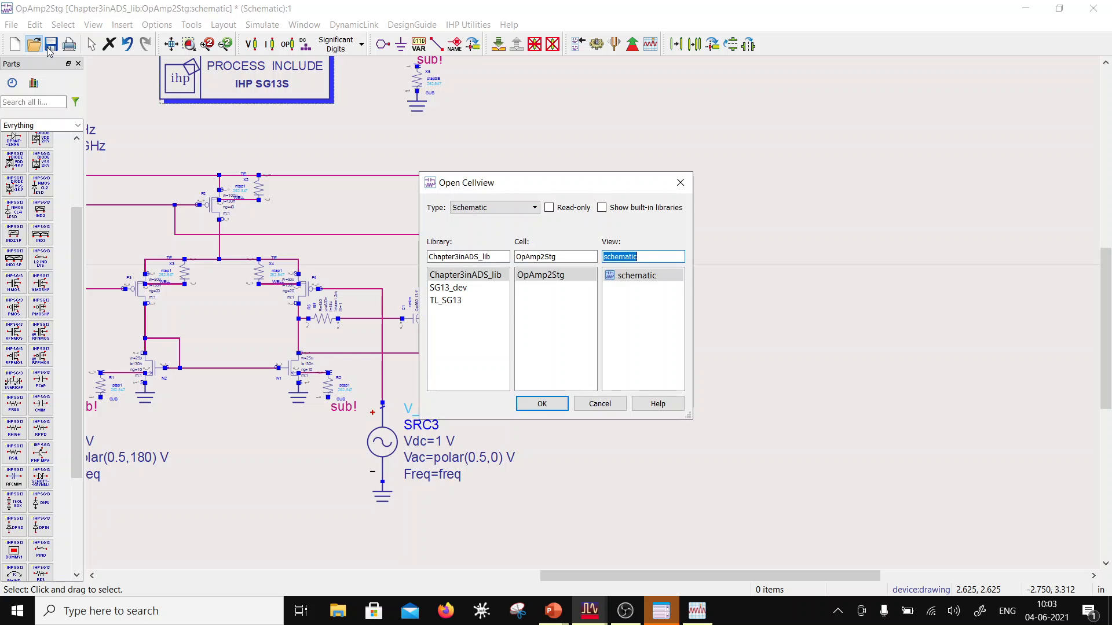
left_click(680, 182)
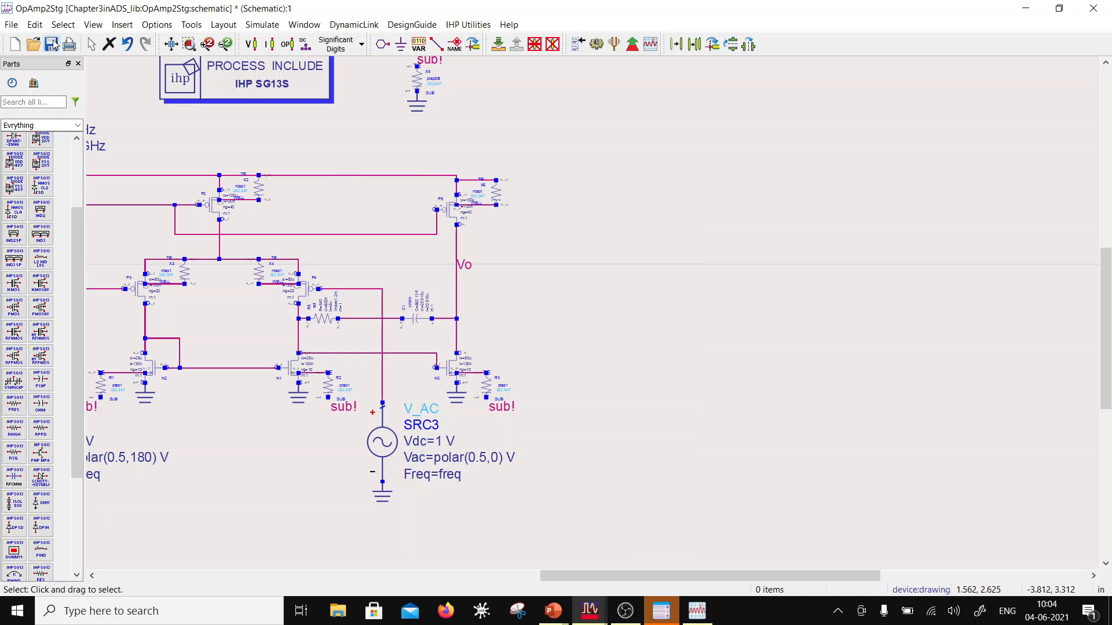
left_click(596, 44)
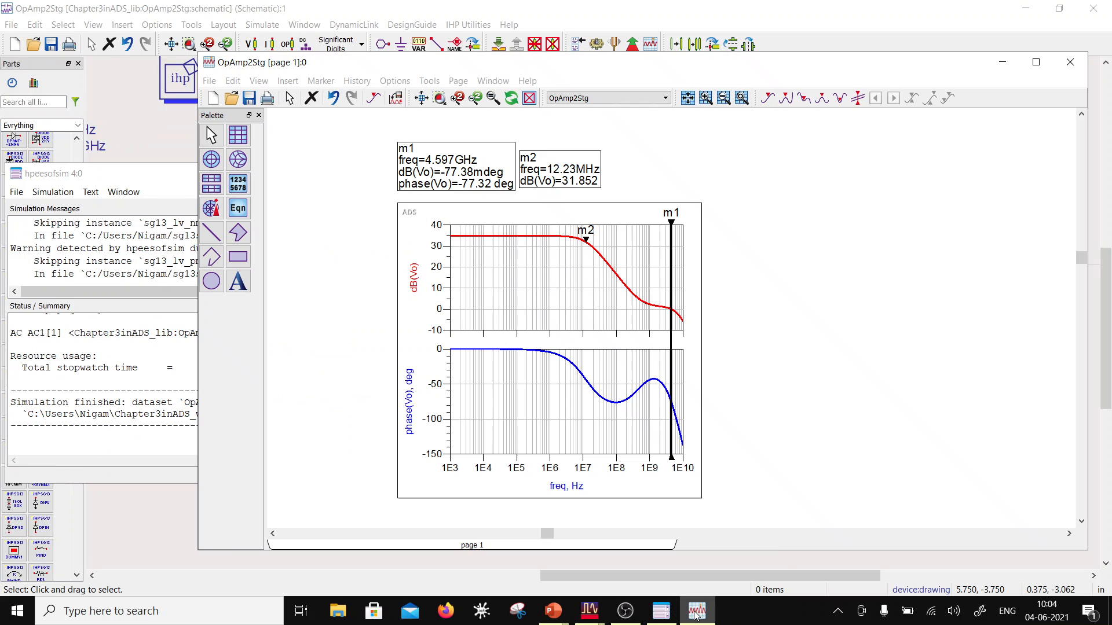
mouse_move(696, 615)
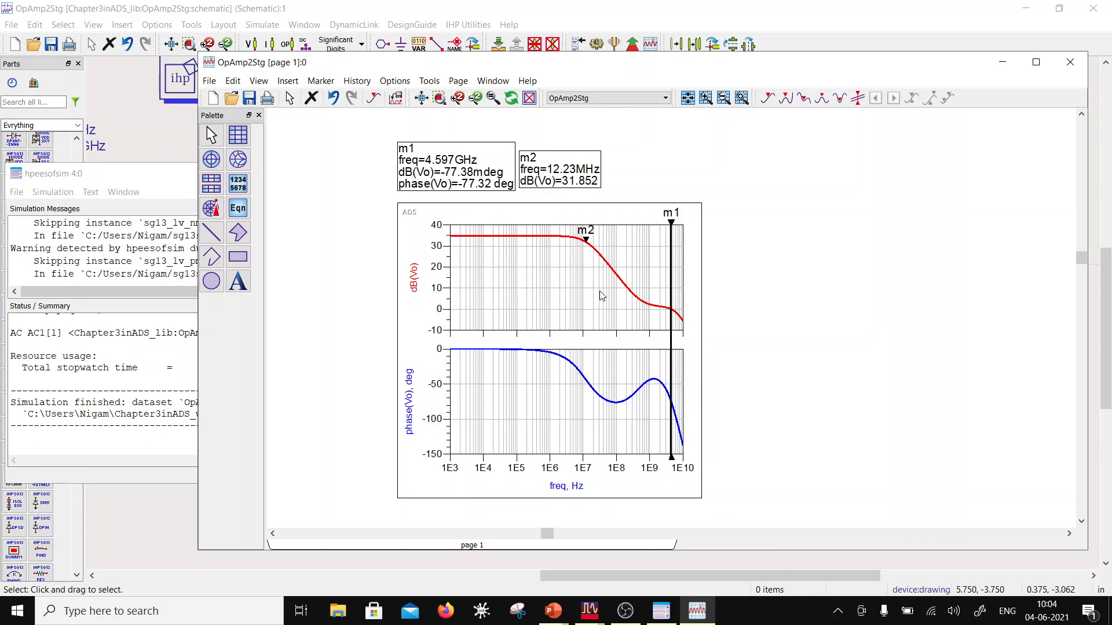
left_click(670, 351)
left_click(800, 348)
left_click(526, 237)
Step: Close the data display, move the simulation status window aside and show the whole op-amp schematic
left_click_drag(357, 65, 450, 152)
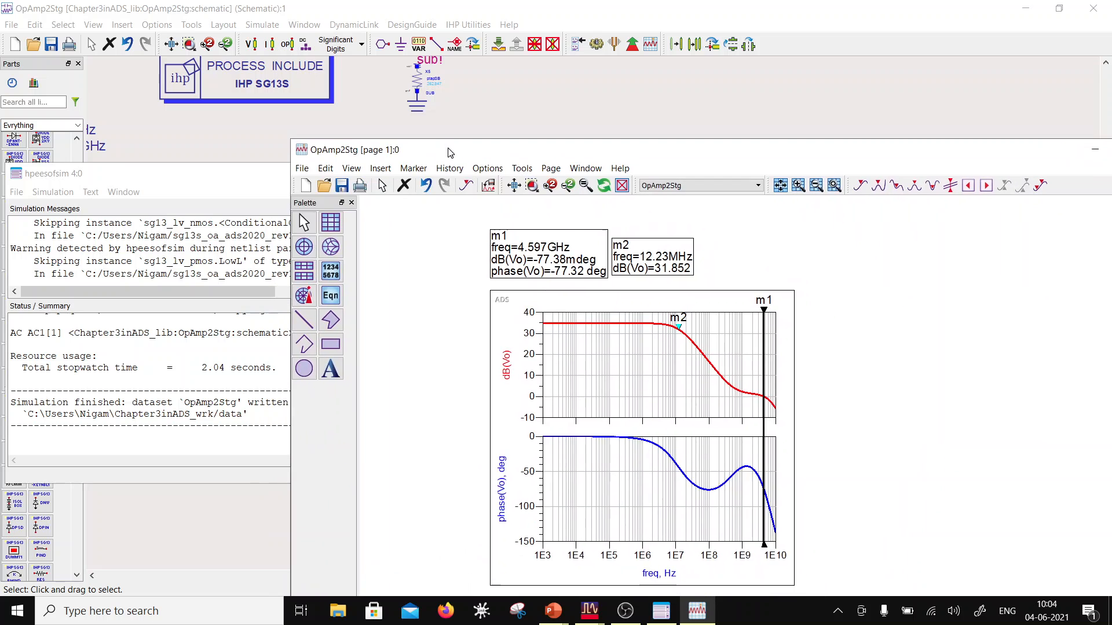
left_click_drag(218, 174, 91, 224)
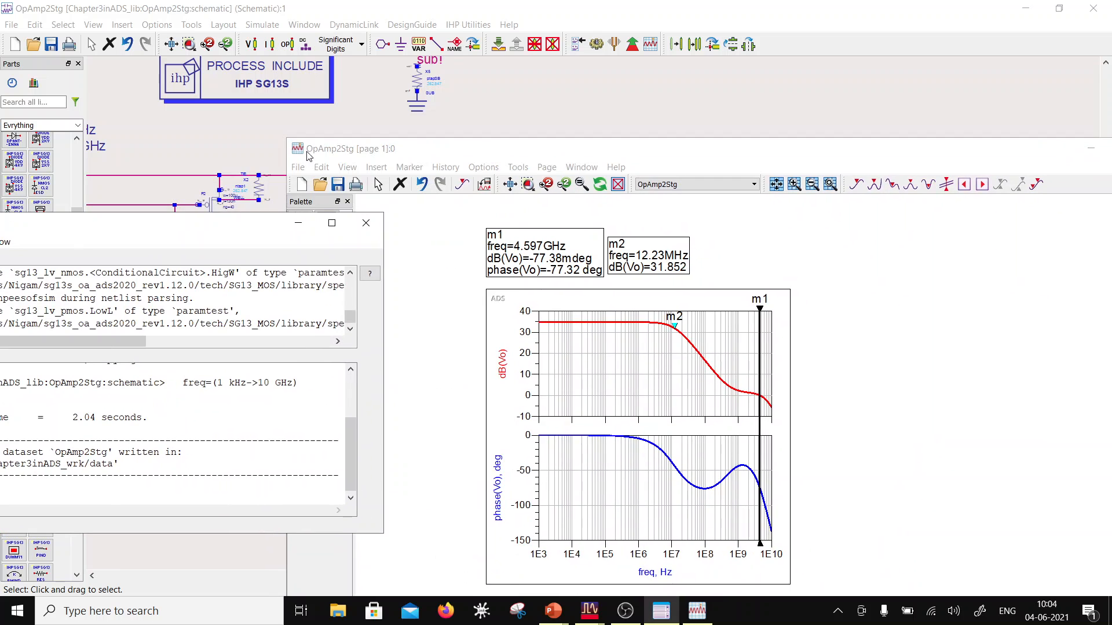
left_click(308, 152)
double_click(301, 149)
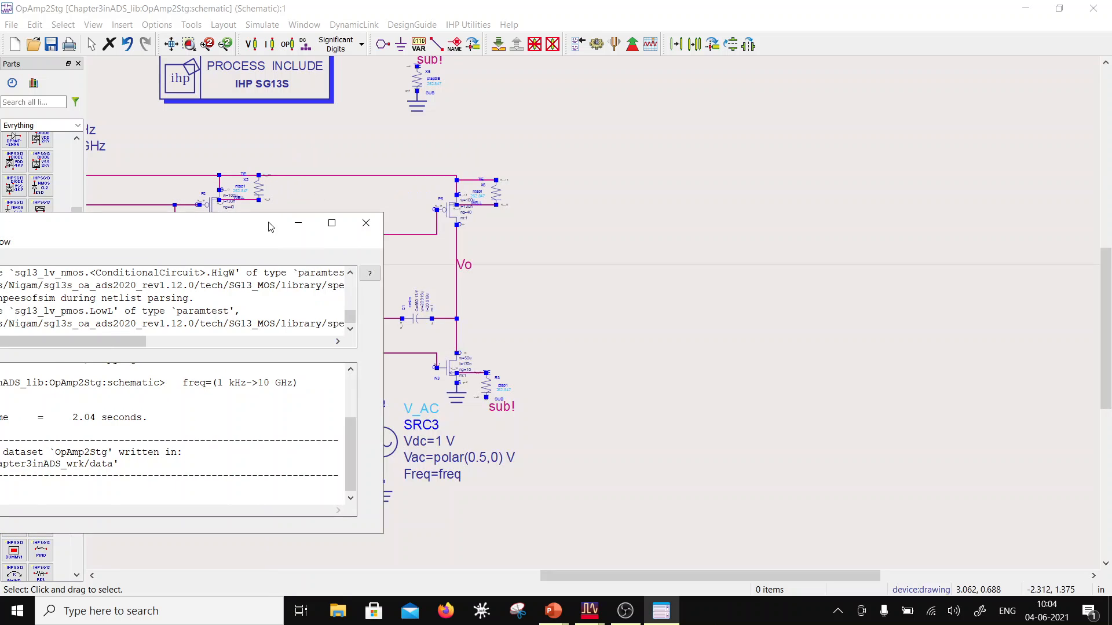
left_click_drag(259, 223, 93, 353)
scroll(695, 344, "down", 5)
scroll(600, 336, "up", 2)
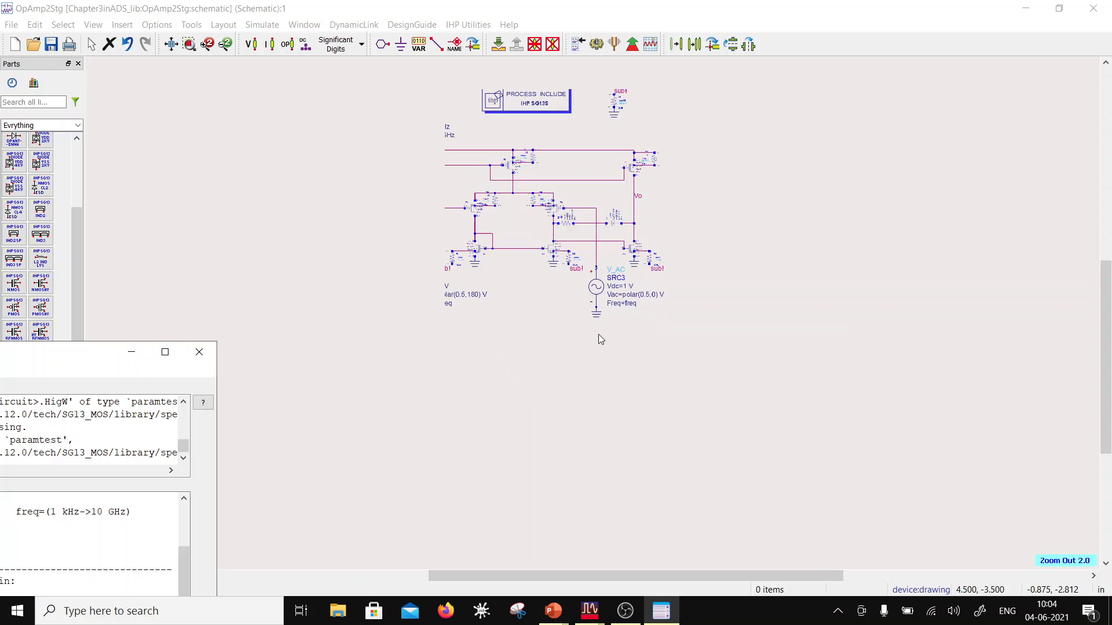
scroll(503, 284, "up", 1)
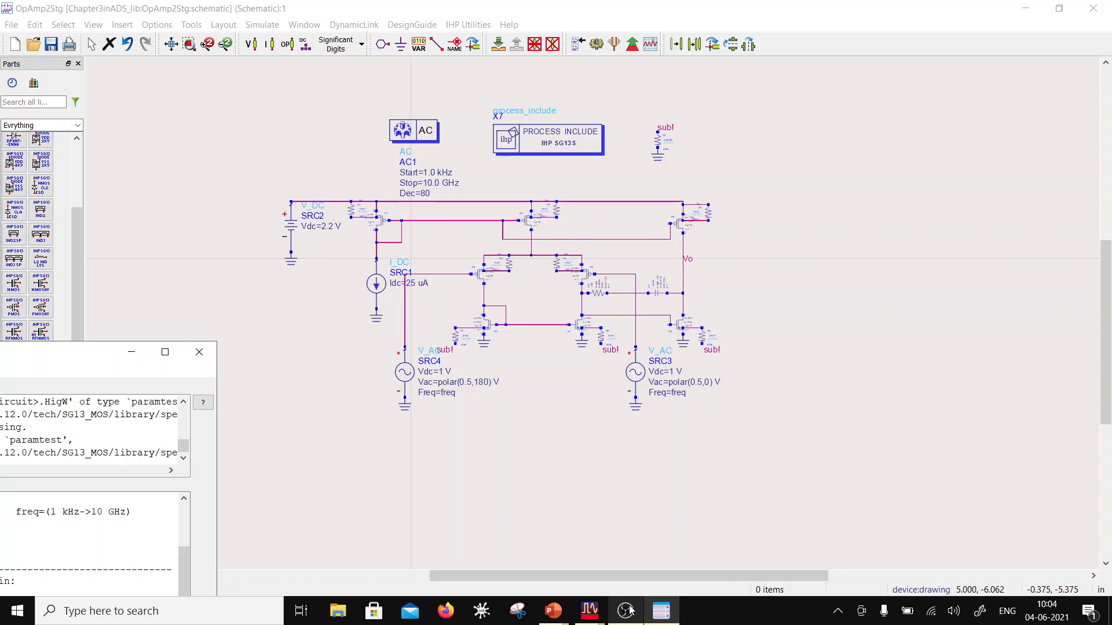
Step: Return to the OpAmp2Stg schematic and reopen its data display
left_click(602, 611)
left_click(607, 559)
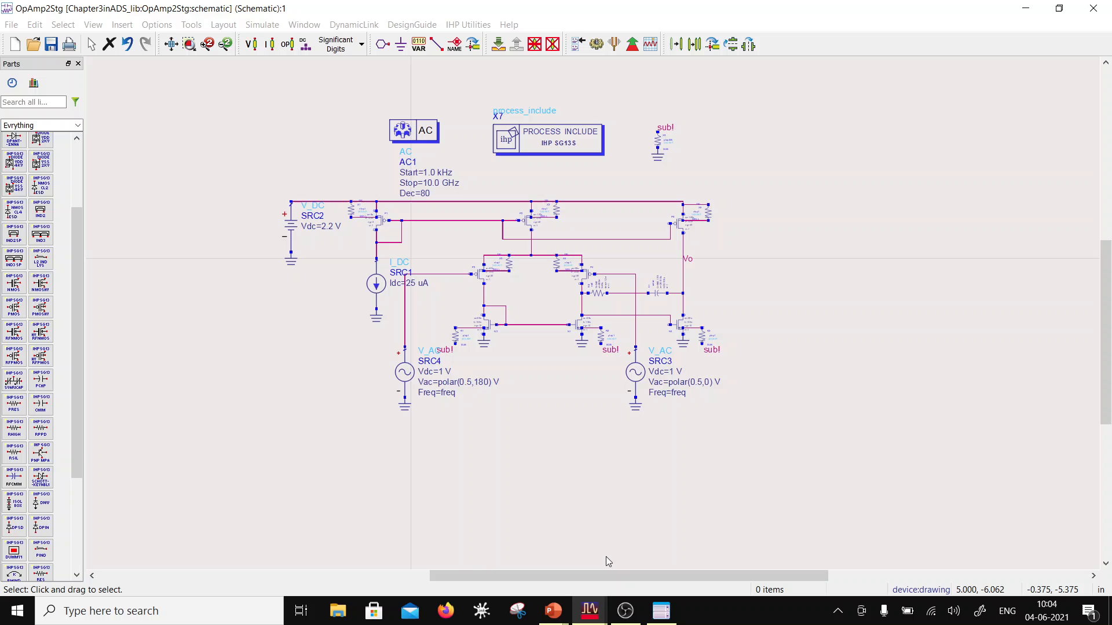
left_click(562, 611)
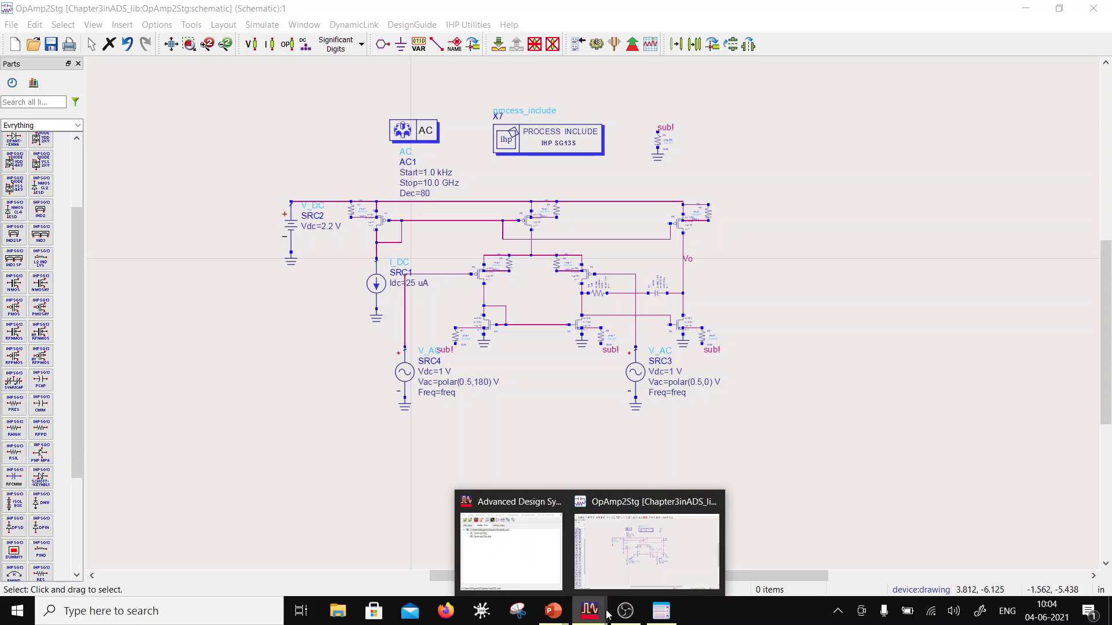
left_click(621, 570)
left_click(596, 44)
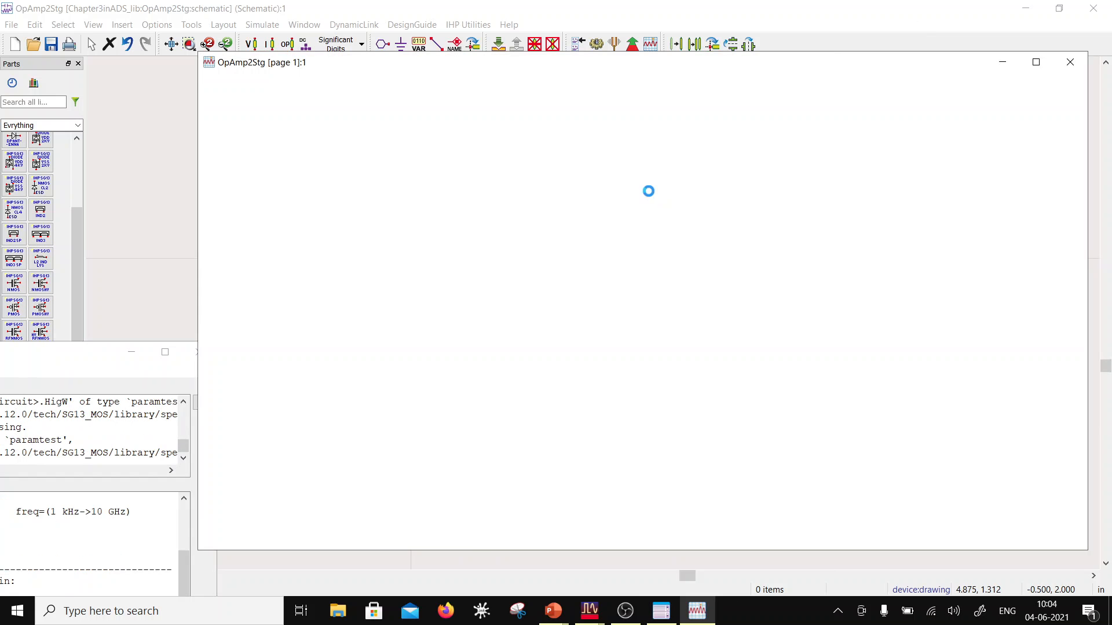
Step: Add a rectangular plot of Vo as a time-domain signal in the blank area beside the AC response plots
left_click(239, 139)
left_click(758, 199)
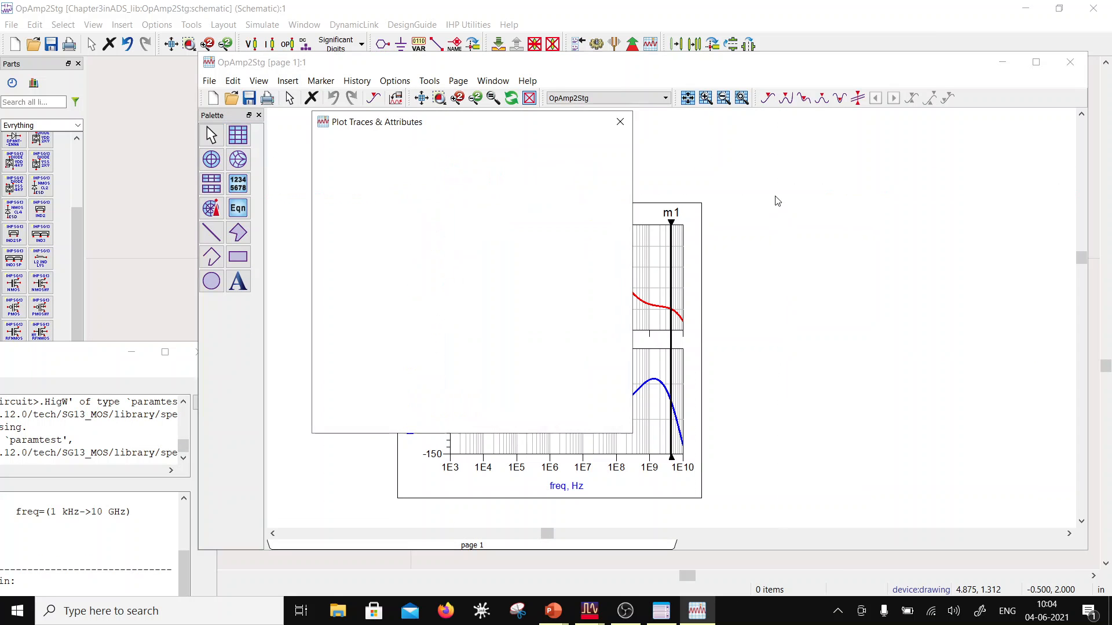
left_click(342, 329)
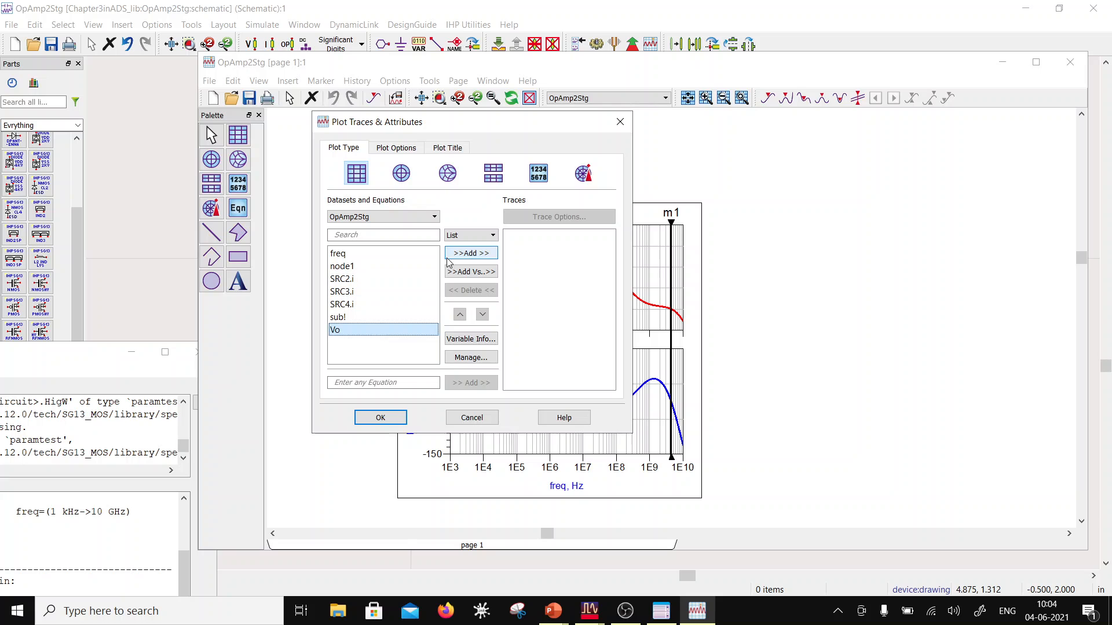
left_click(470, 253)
left_click(440, 349)
left_click(451, 373)
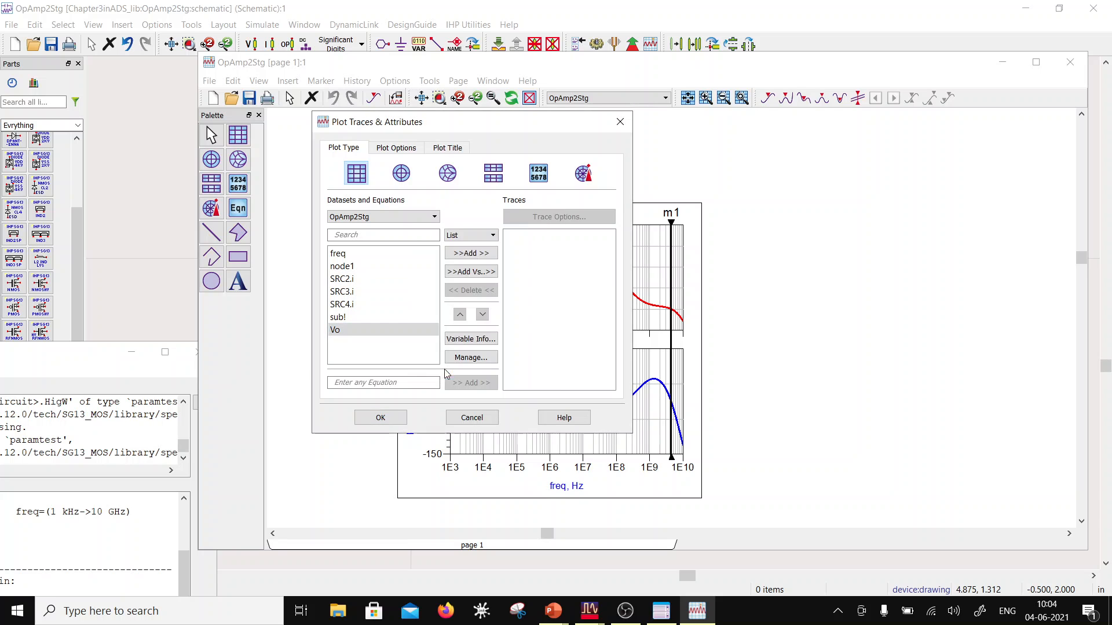
left_click(380, 417)
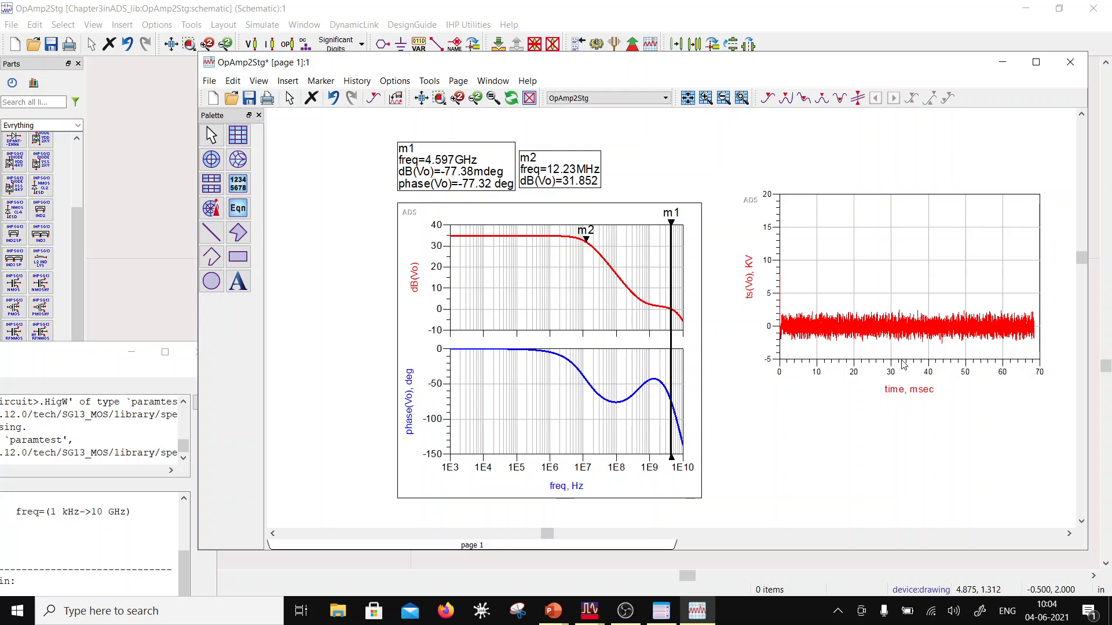
Step: Delete the time-domain Vo trace and its rectangular plot
left_click(895, 276)
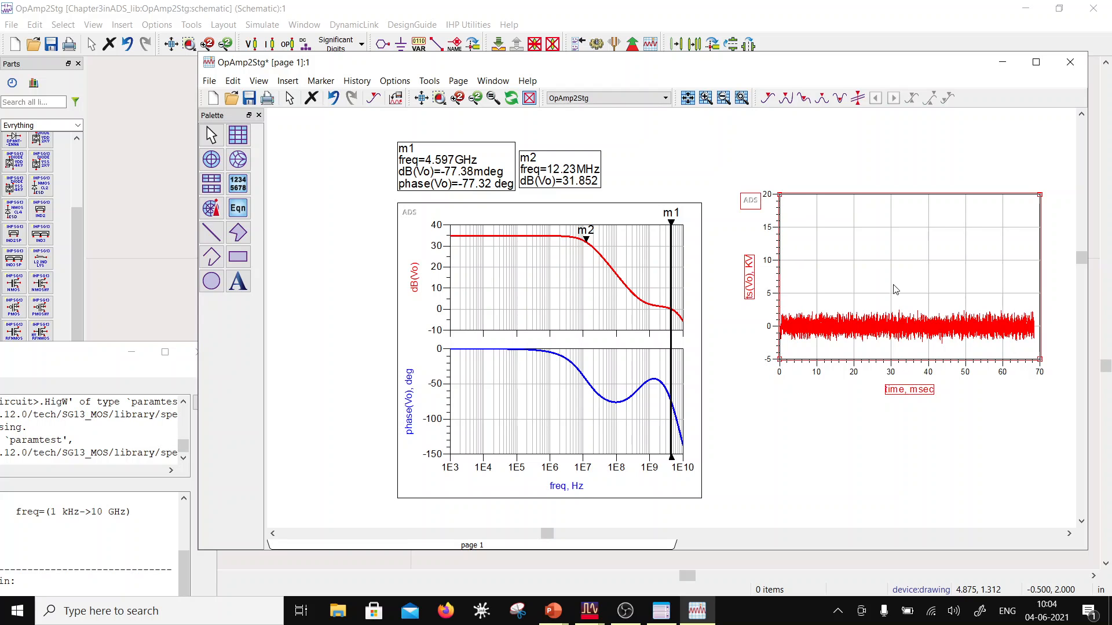
left_click(902, 327)
key("Delete")
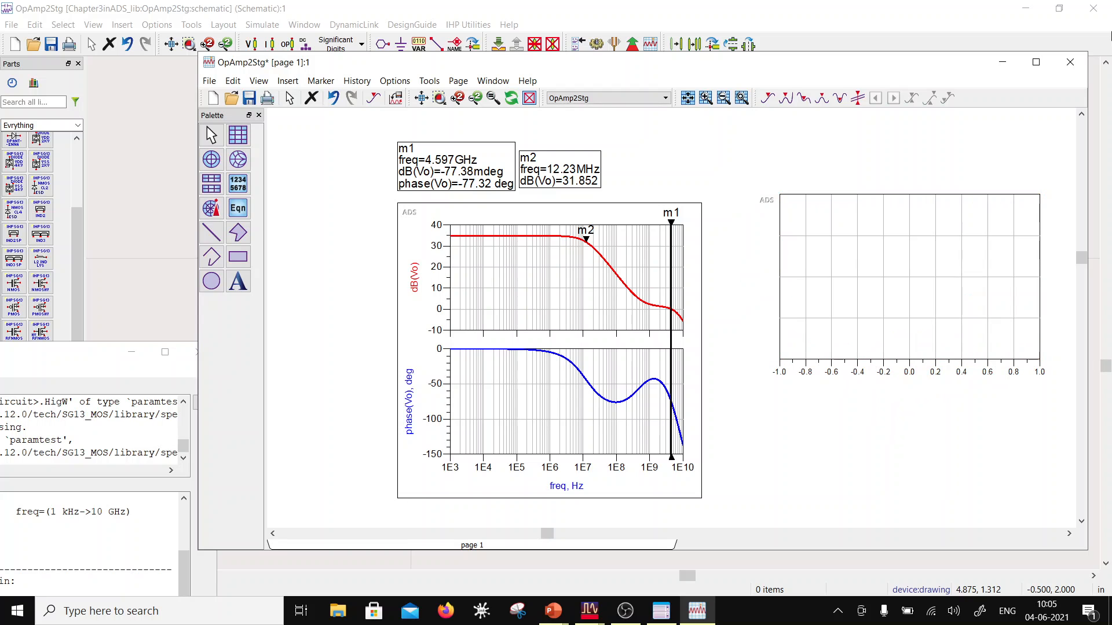
double_click(837, 282)
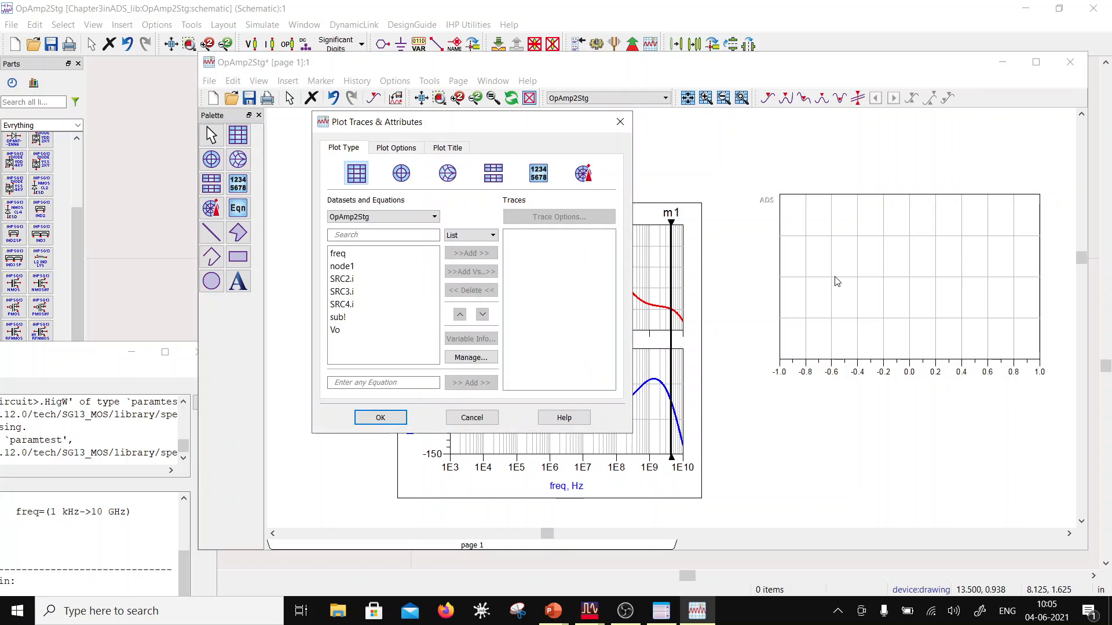
left_click(619, 122)
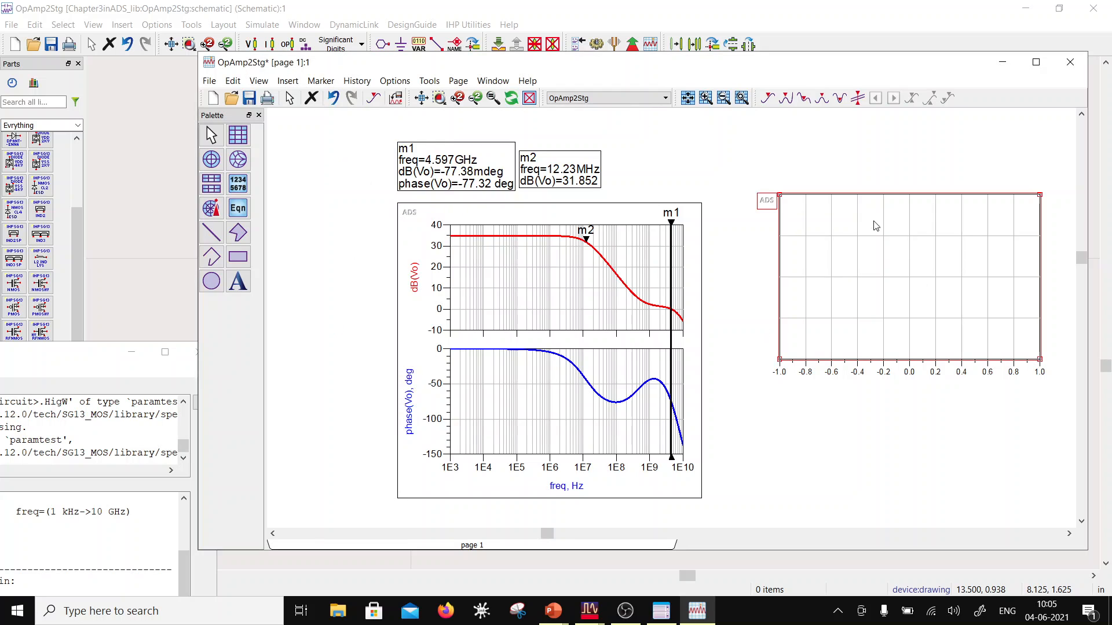
key("Delete")
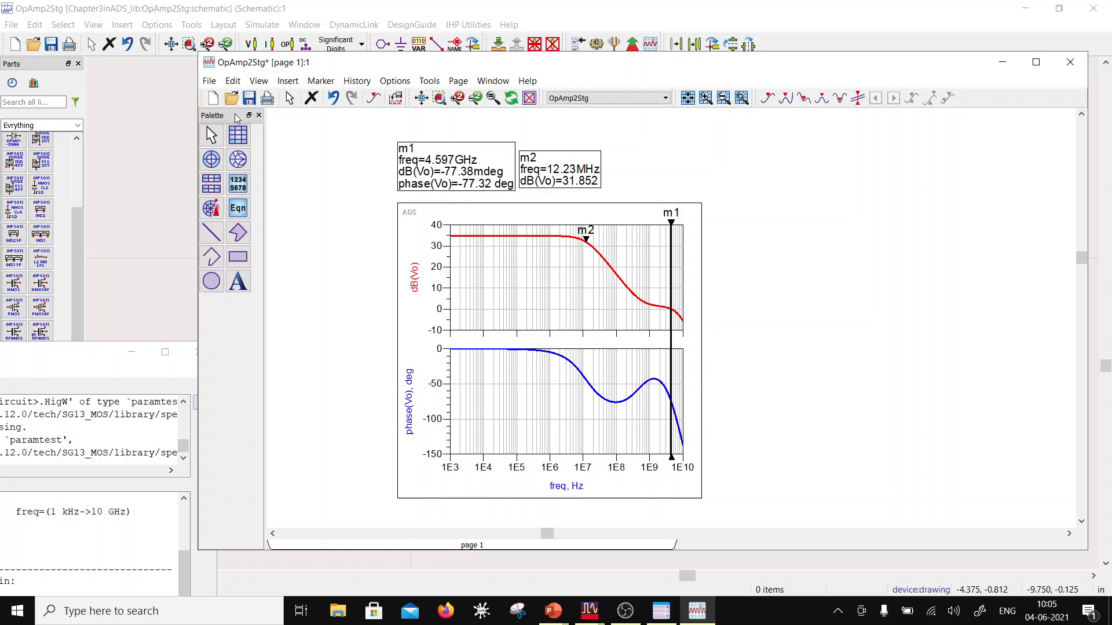
Step: Try another rectangular plot beside the AC response, delete it and save the data display
left_click(241, 143)
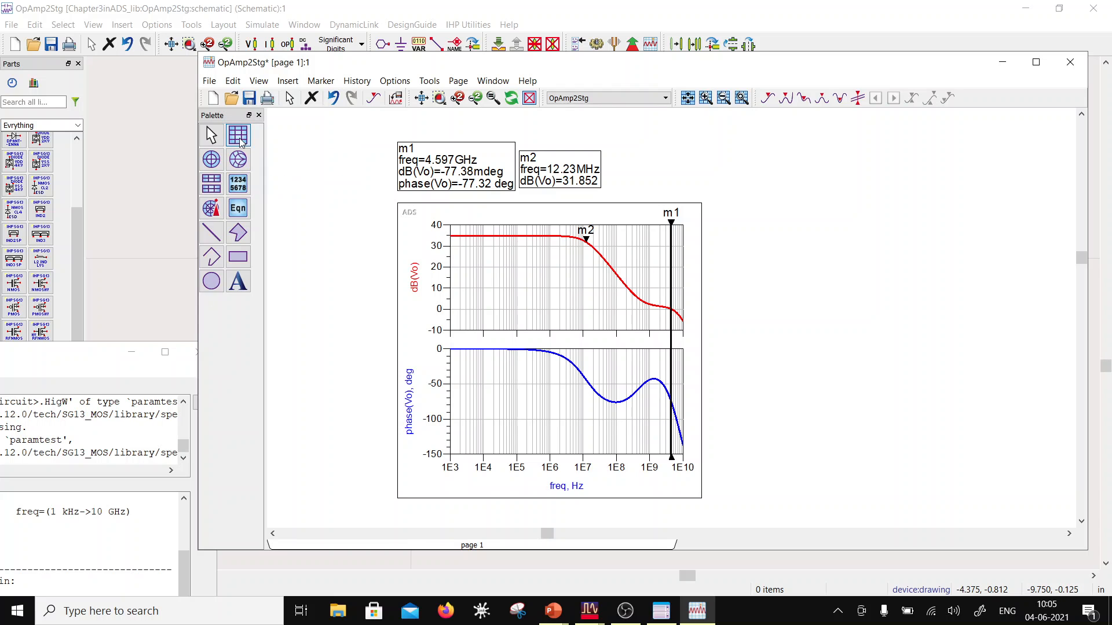
left_click(729, 236)
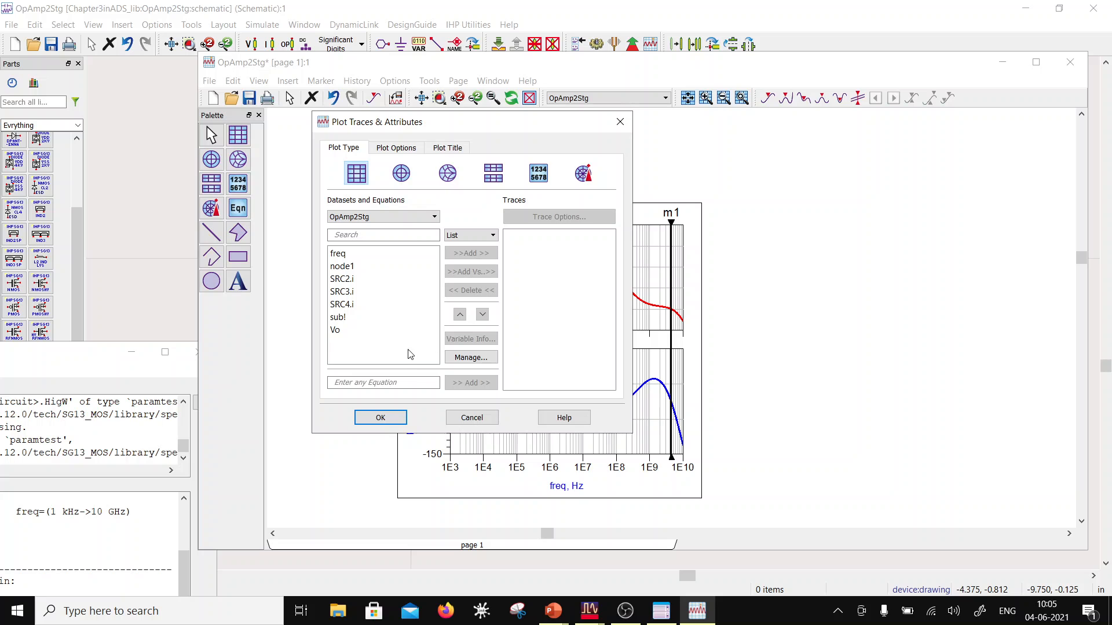
left_click(363, 329)
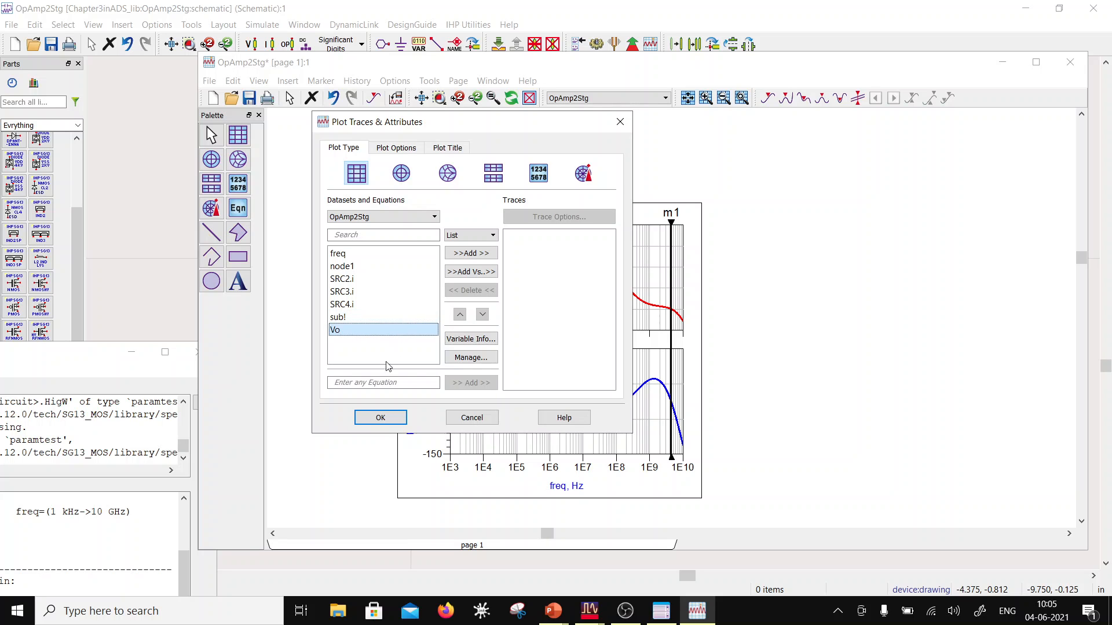
left_click(383, 418)
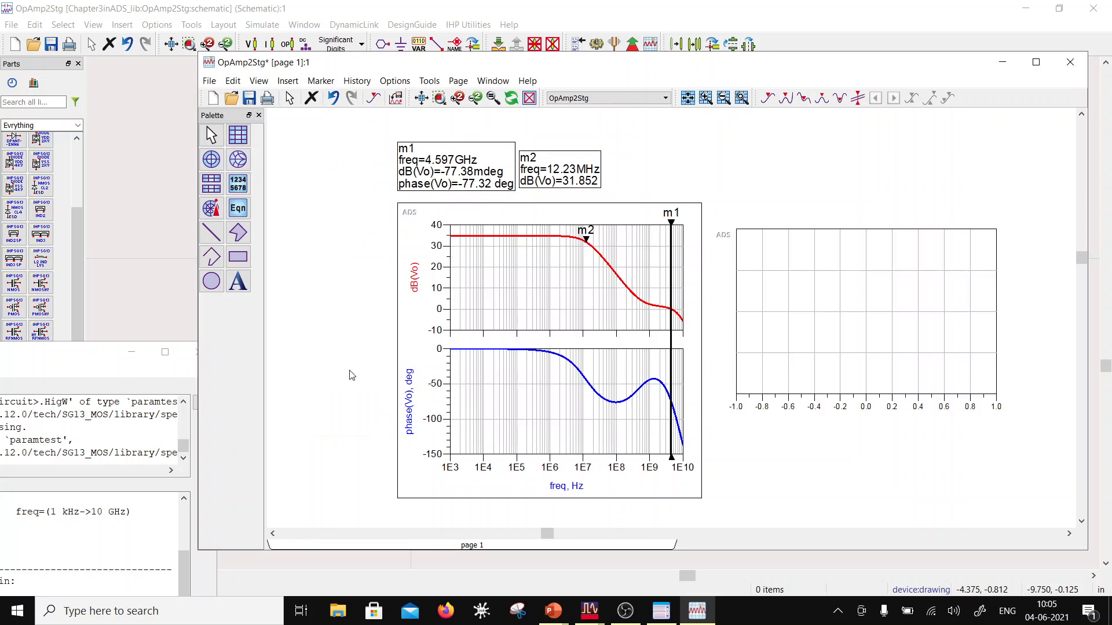
left_click(251, 96)
left_click(791, 369)
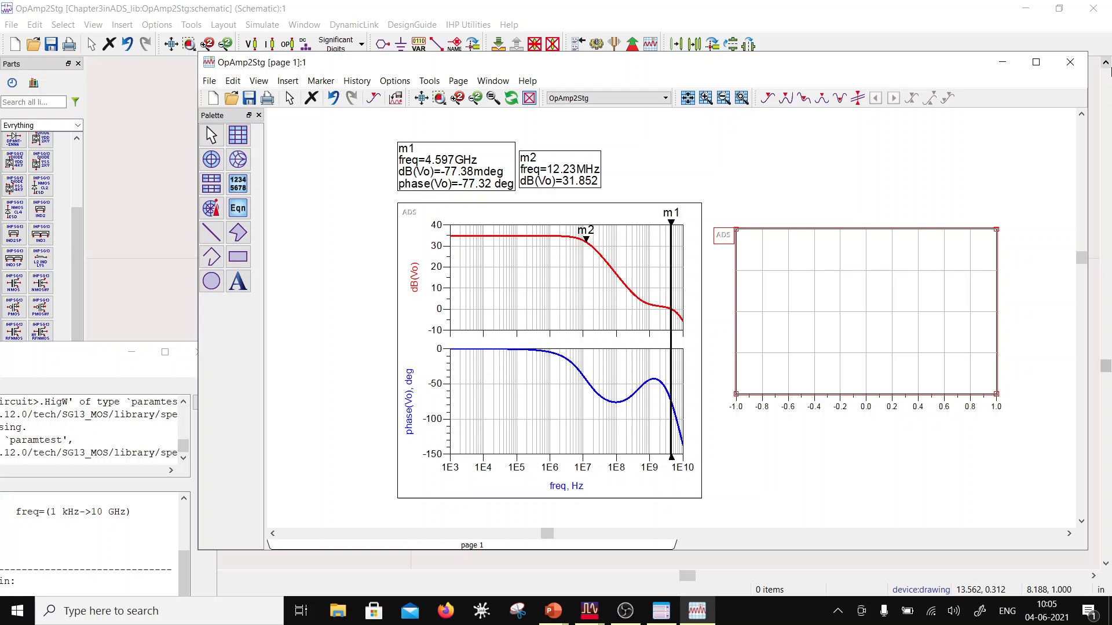
key("Delete")
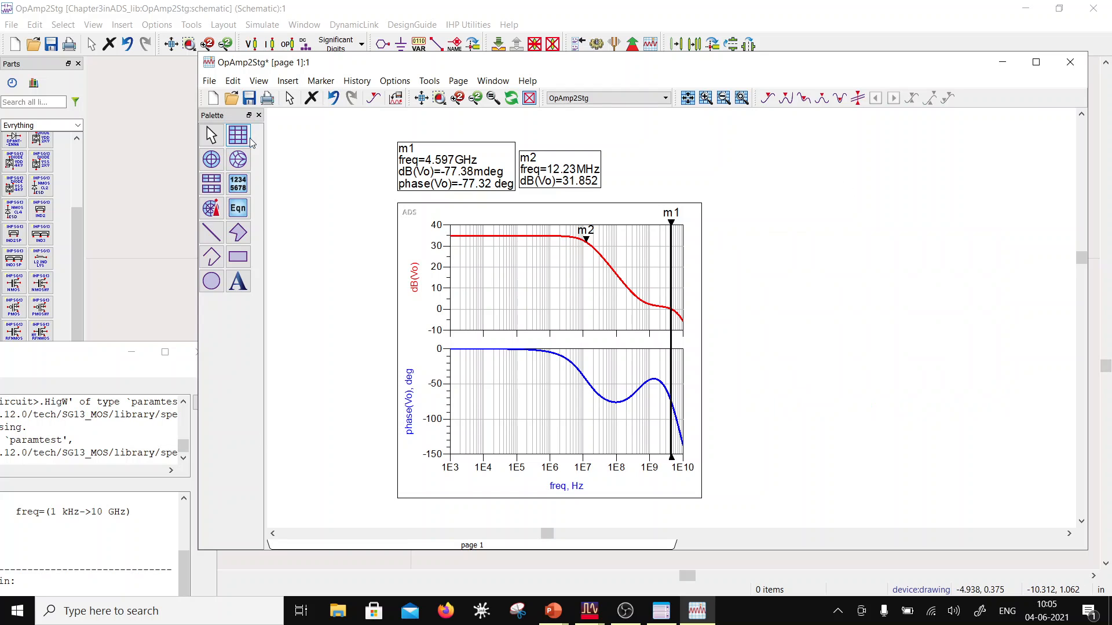
left_click(249, 98)
Step: Place a marker at about 3.35 kHz on the flat part of the dB(Vo) curve, with its readout beside m2's
left_click(357, 80)
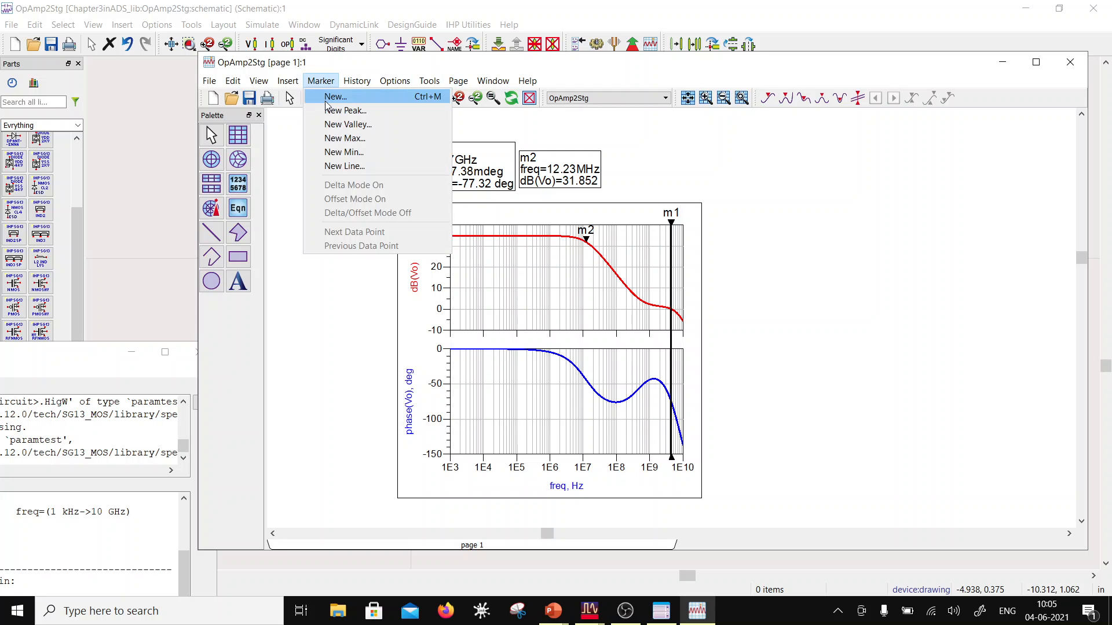
left_click(330, 95)
left_click(468, 235)
mouse_move(431, 124)
left_mouse_down()
mouse_move(666, 156)
mouse_move(633, 172)
left_mouse_up()
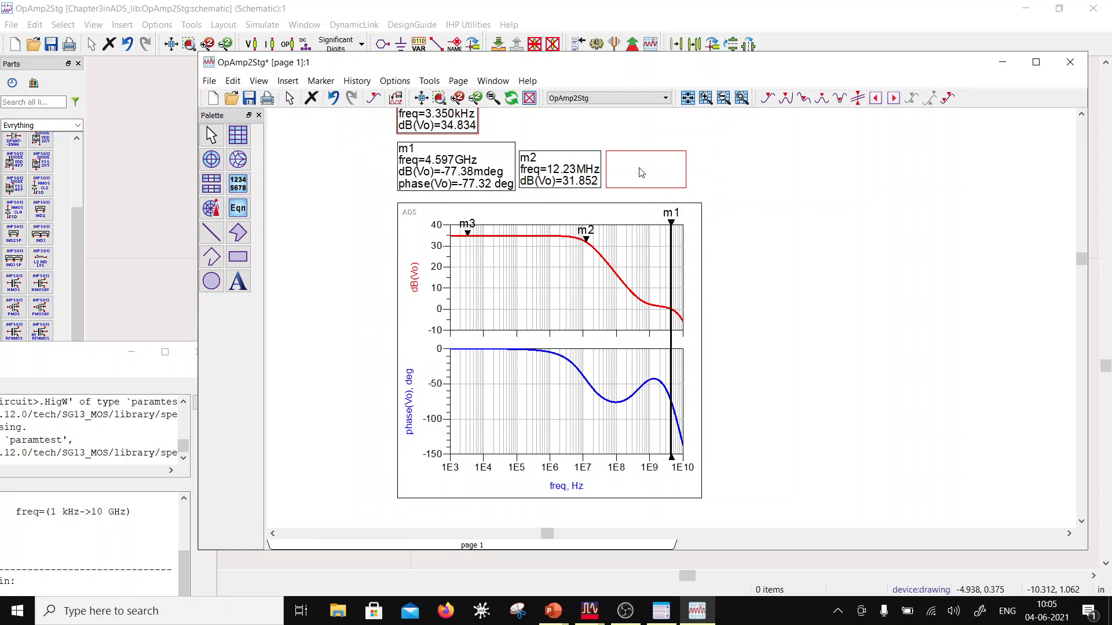
left_click(374, 4)
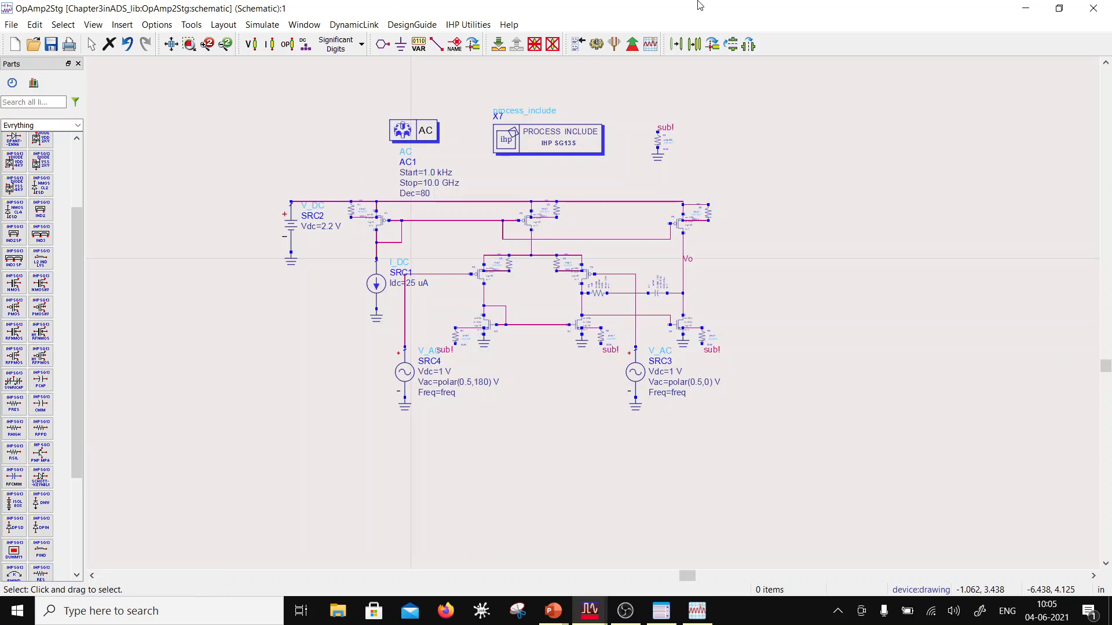
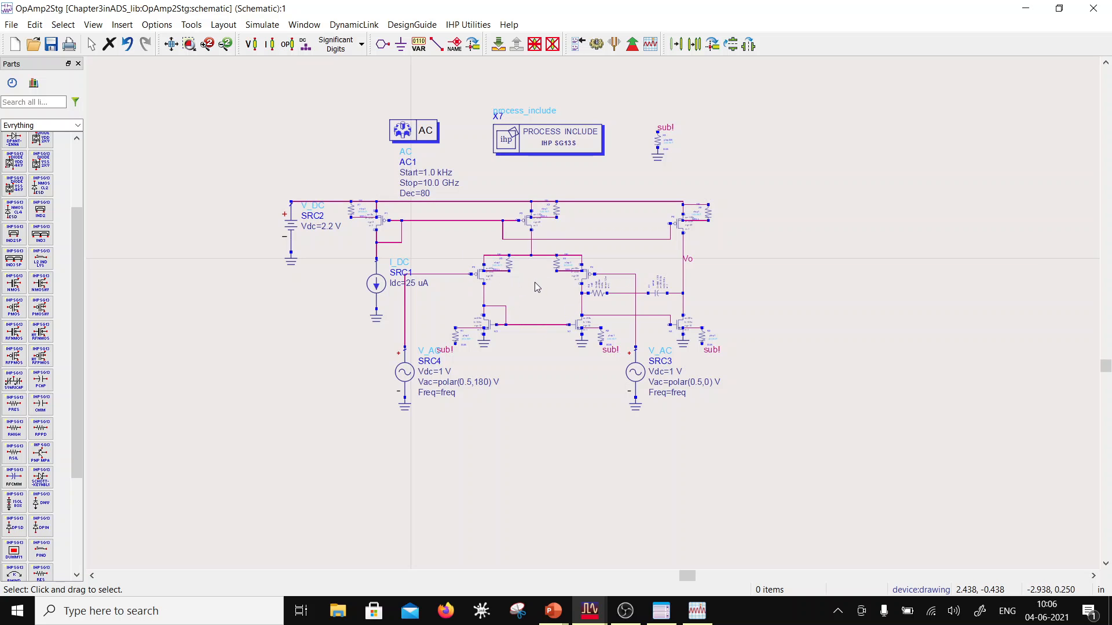
Step: Set the I_DC source SRC1 to 10 uA, save the schematic and simulate to check the AC response
double_click(410, 283)
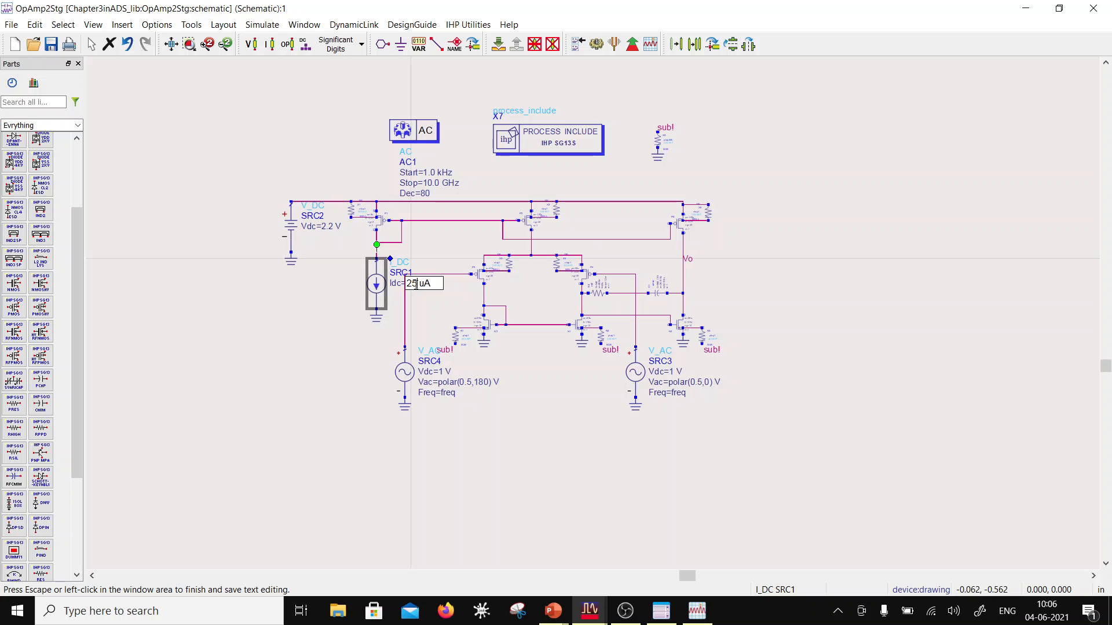
type("1")
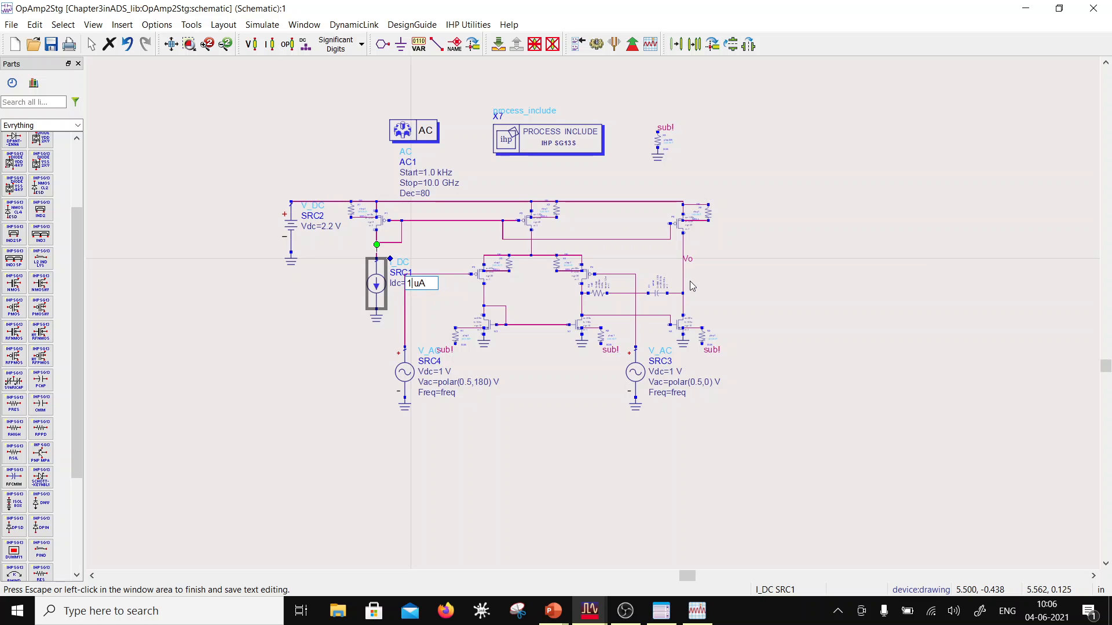
type("0")
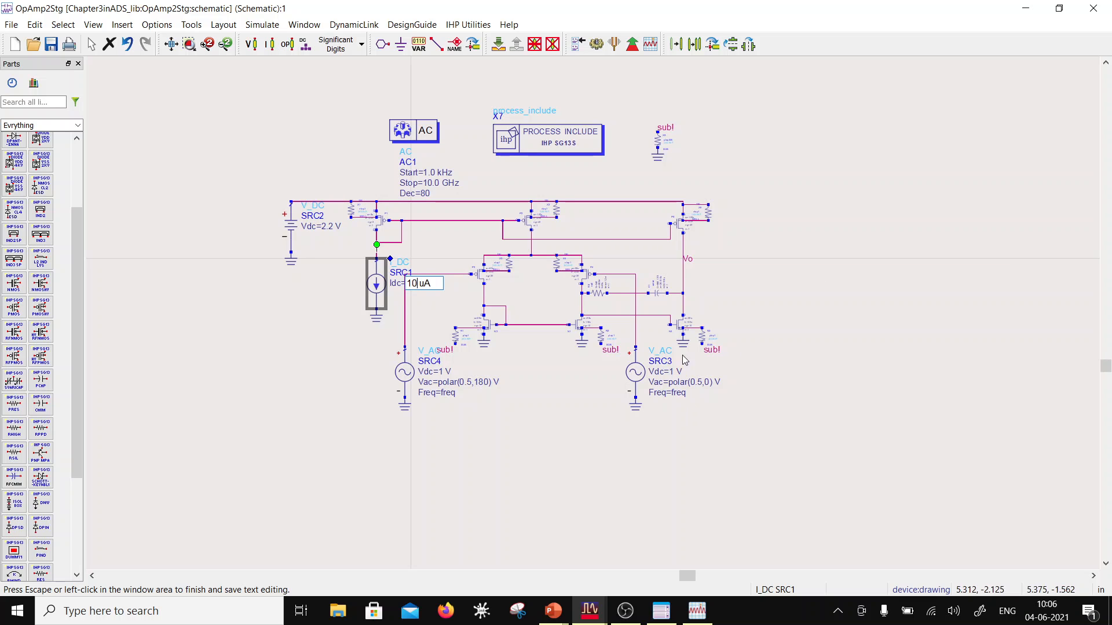
left_click(593, 222)
left_click(51, 44)
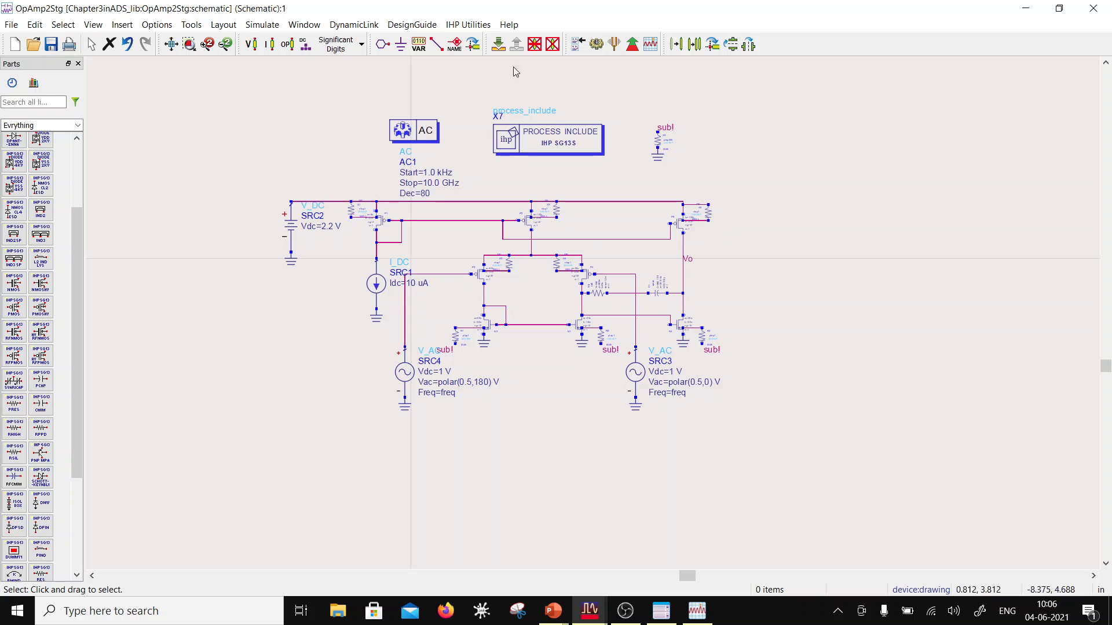
left_click(597, 45)
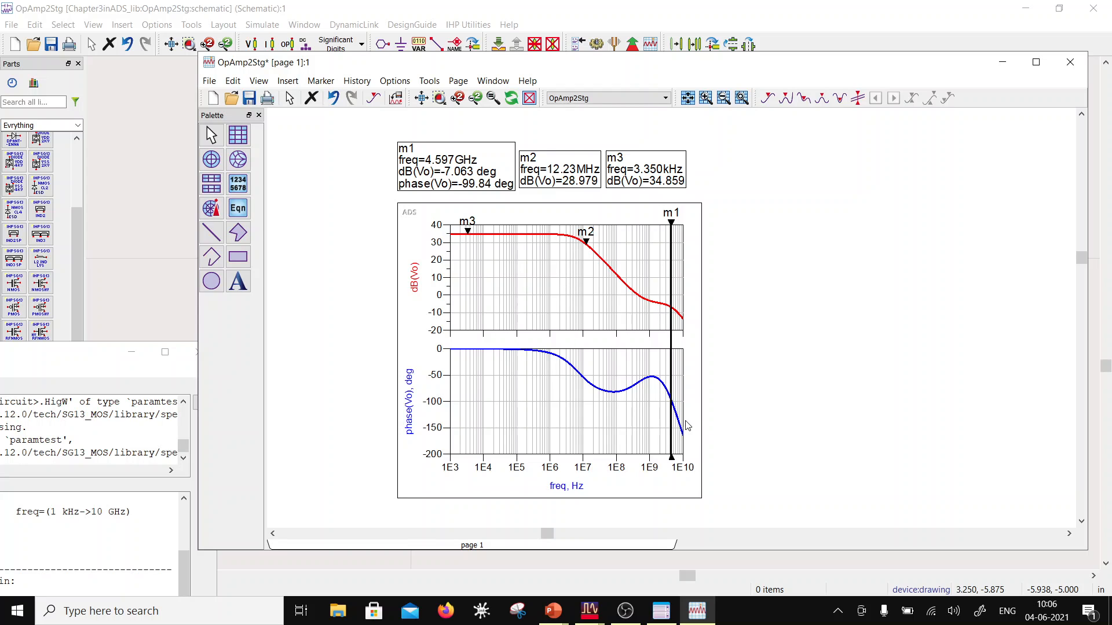
mouse_move(678, 413)
left_click(300, 10)
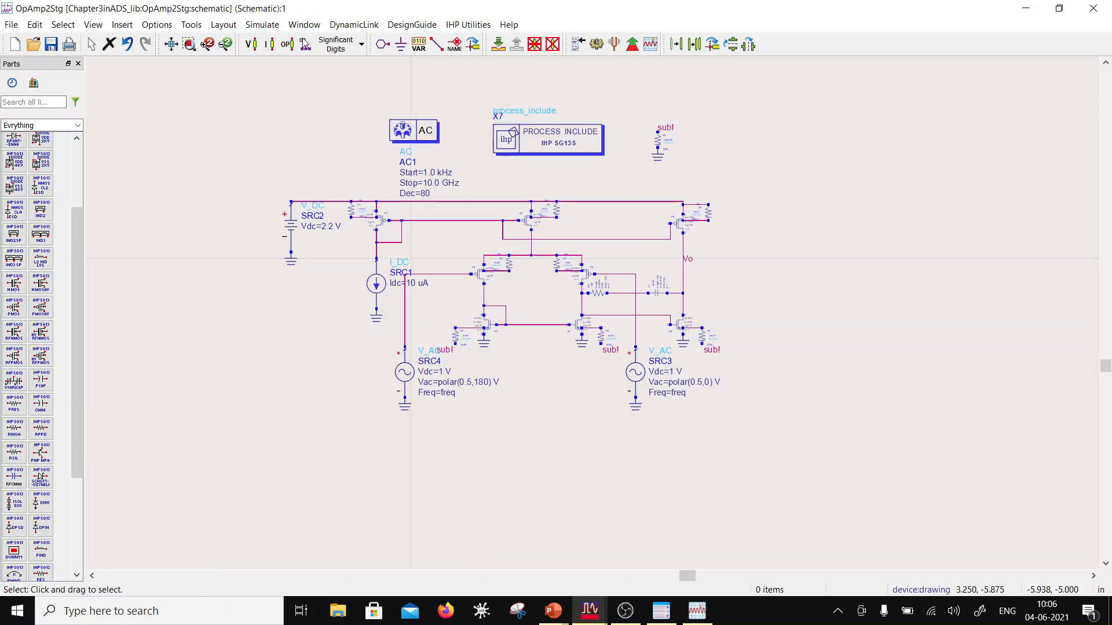
Step: Set the I_DC source SRC1 to 25 uA, save the schematic and rerun the AC simulation
double_click(411, 283)
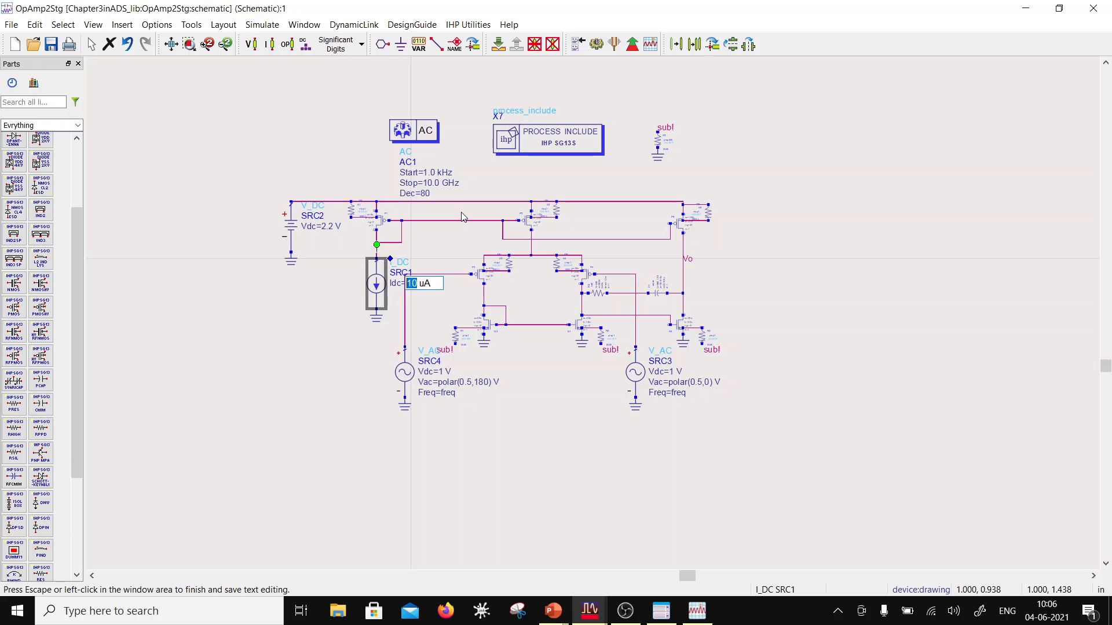
type("25")
left_click(262, 457)
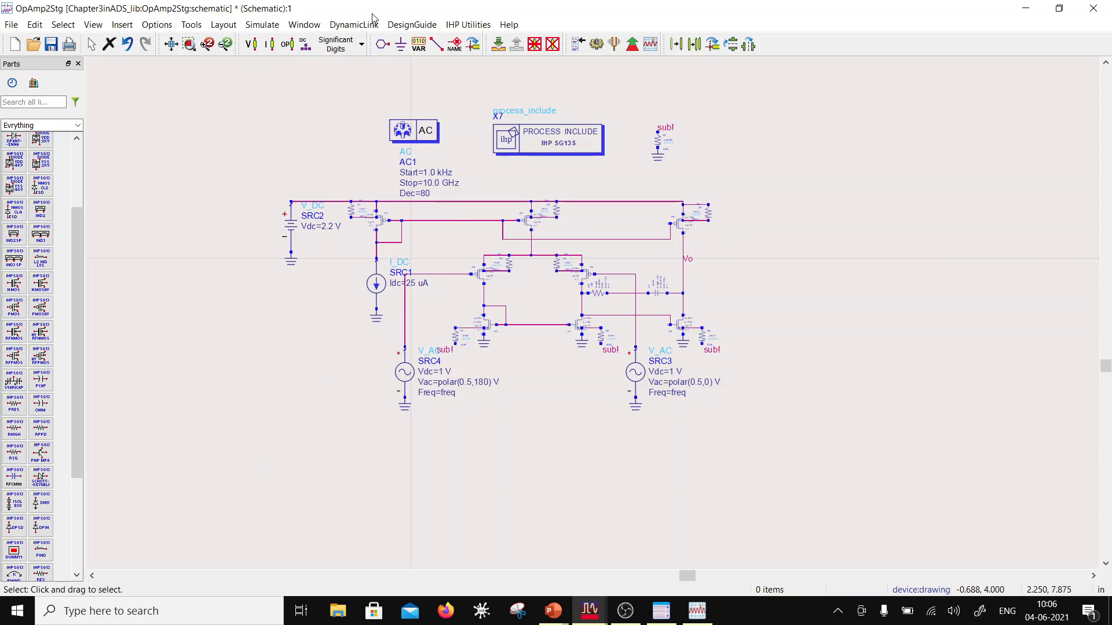
left_click(52, 44)
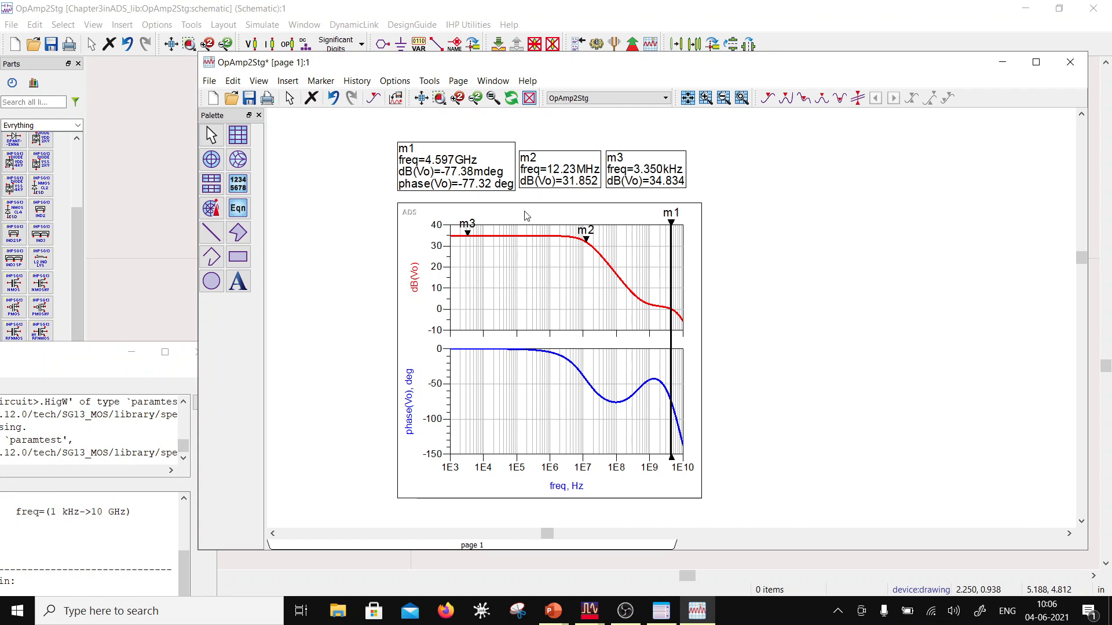
Step: Annotate the op-amp schematic with its DC branch currents, examine them and try annotating the device operating points
left_click(466, 25)
left_click(262, 25)
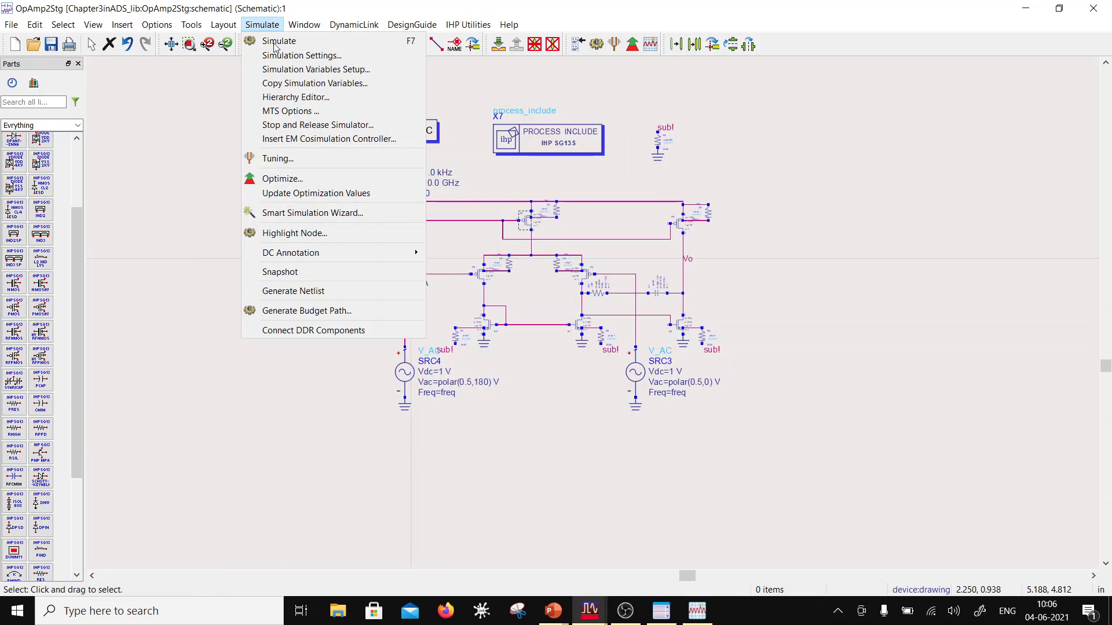
left_click(443, 5)
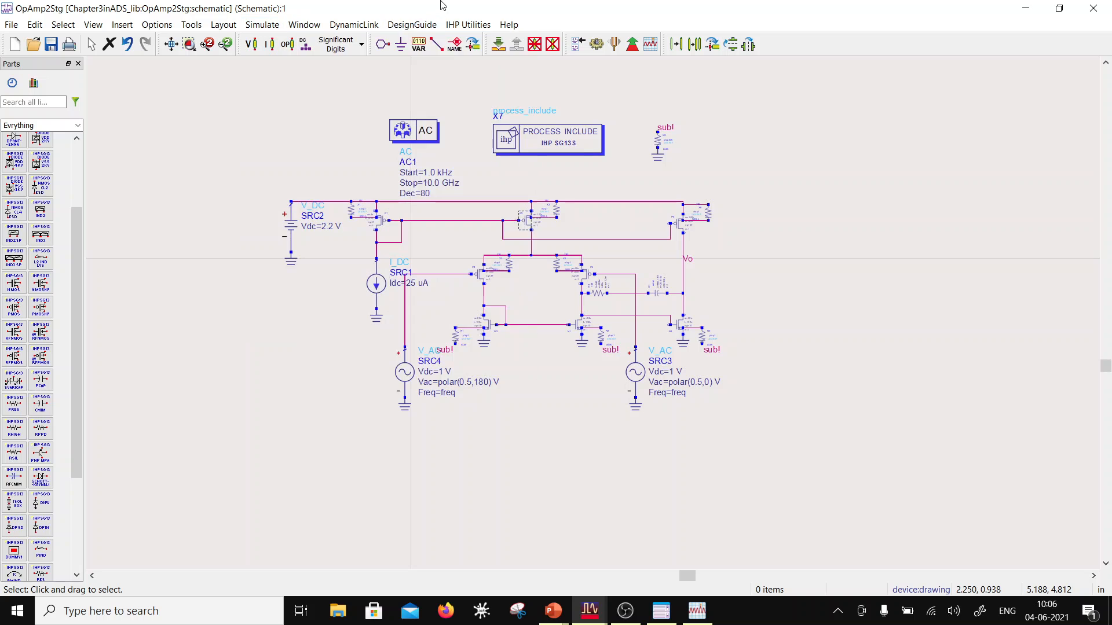
left_click(270, 45)
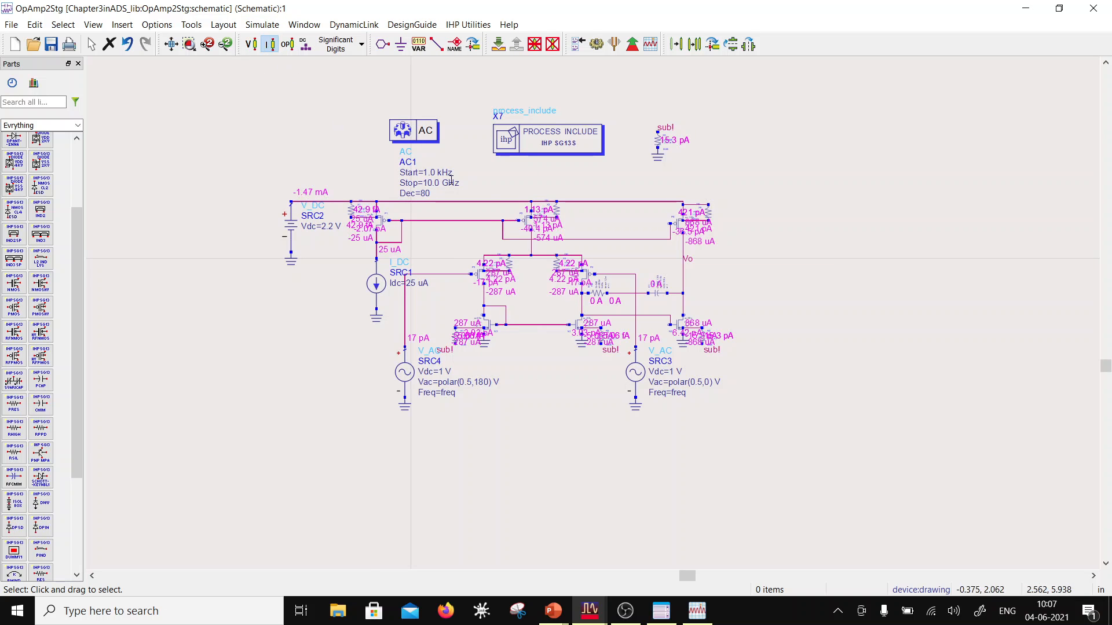
scroll(564, 315, "up", 3)
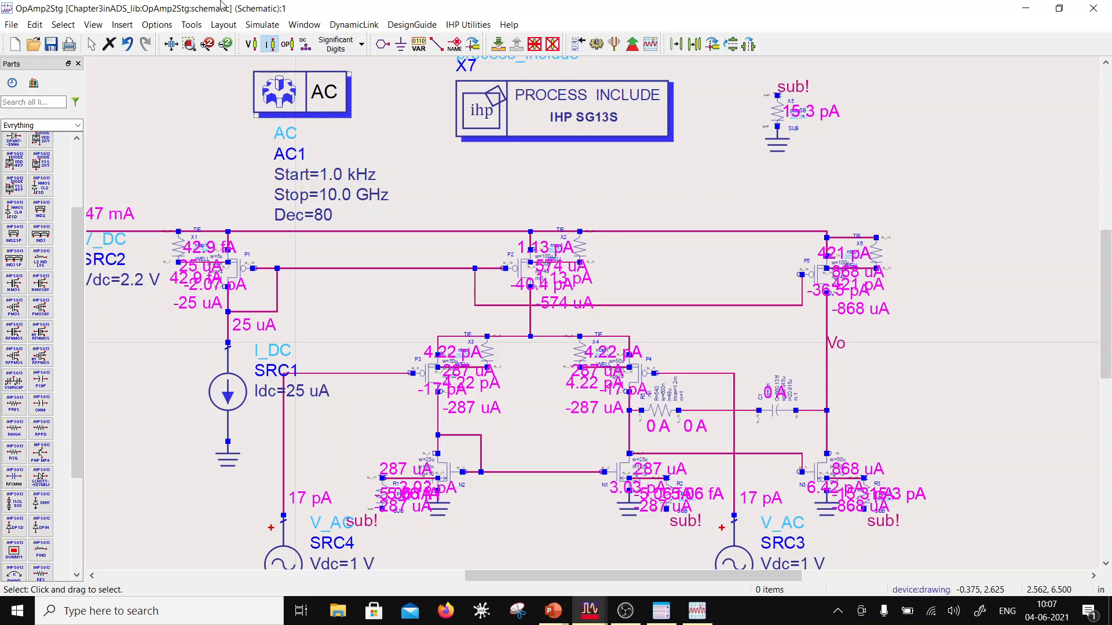
left_click(282, 44)
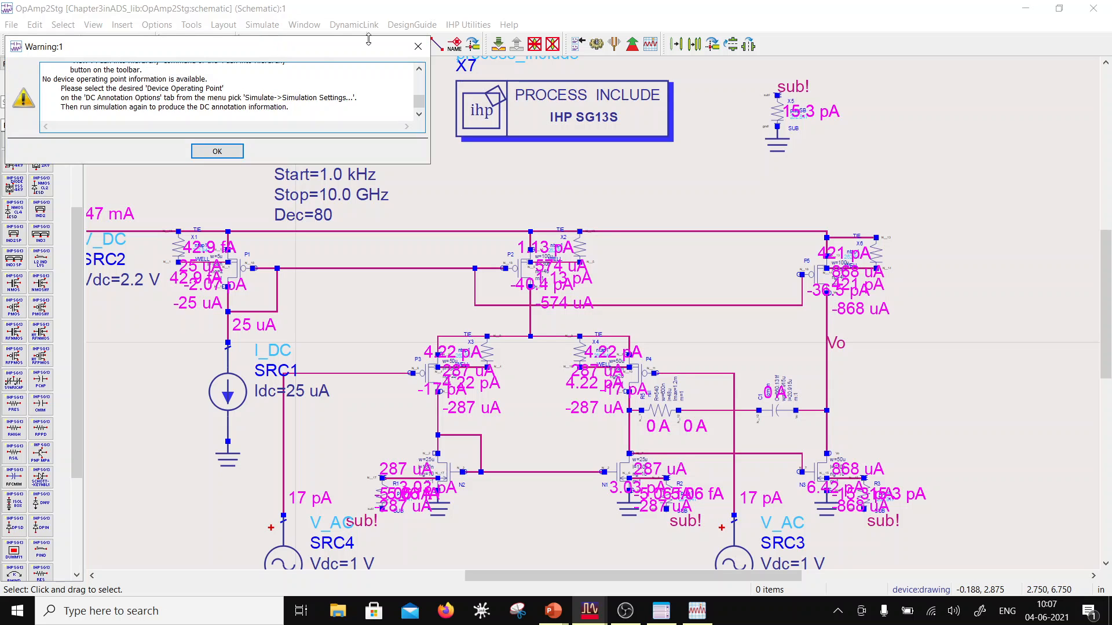
left_click(418, 46)
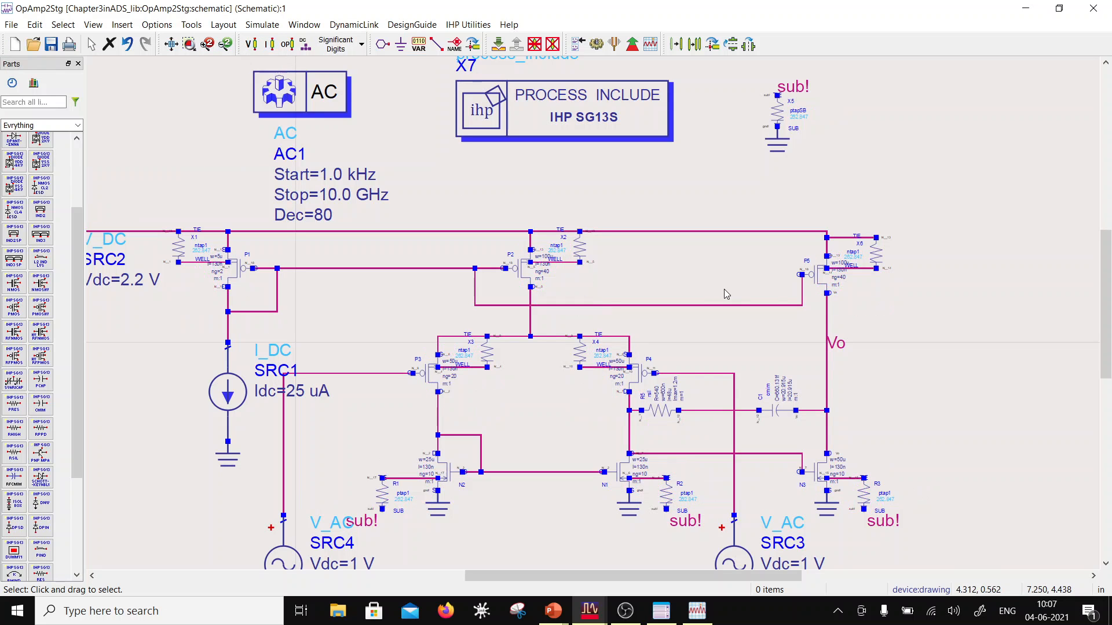
Step: Set the channel length of output-stage PMOS P5 to 260n
scroll(723, 290, "up", 1)
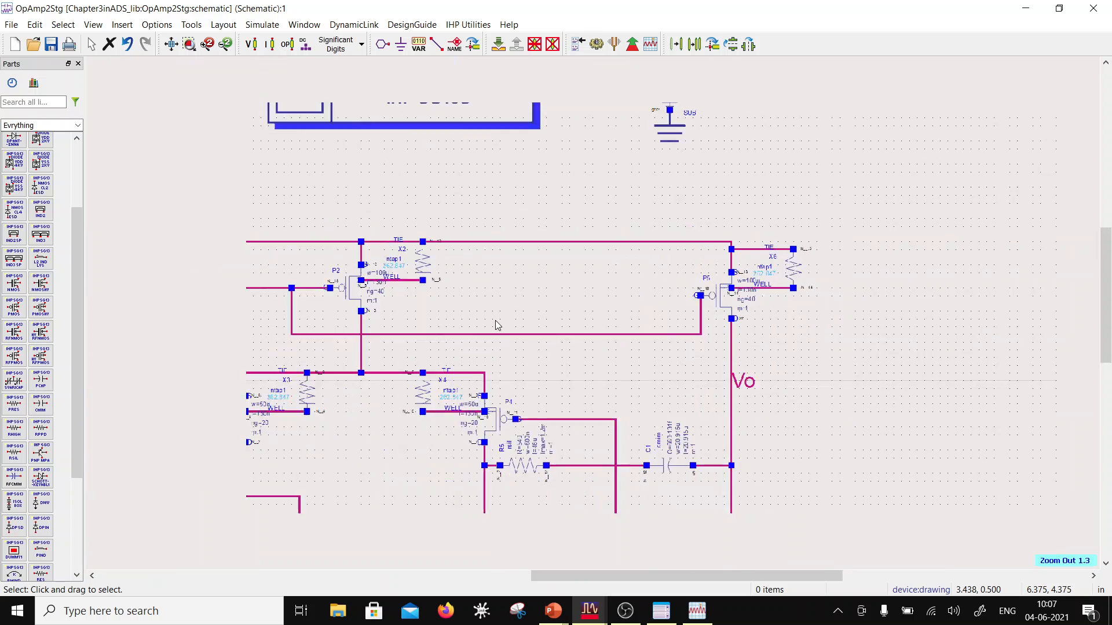
scroll(496, 321, "down", 1)
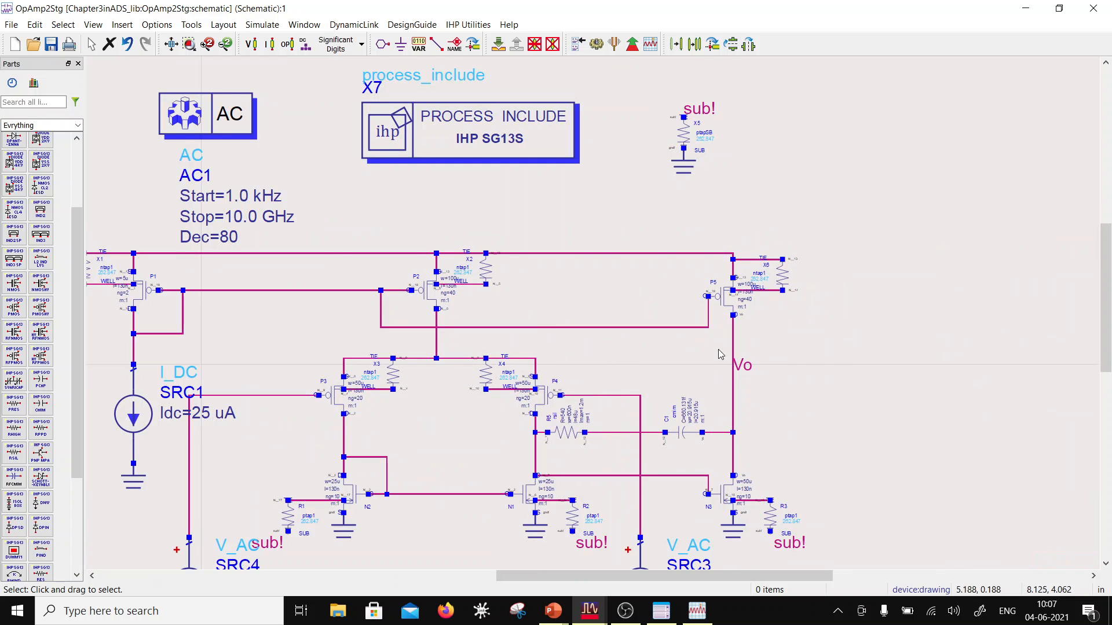
scroll(890, 328, "down", 2)
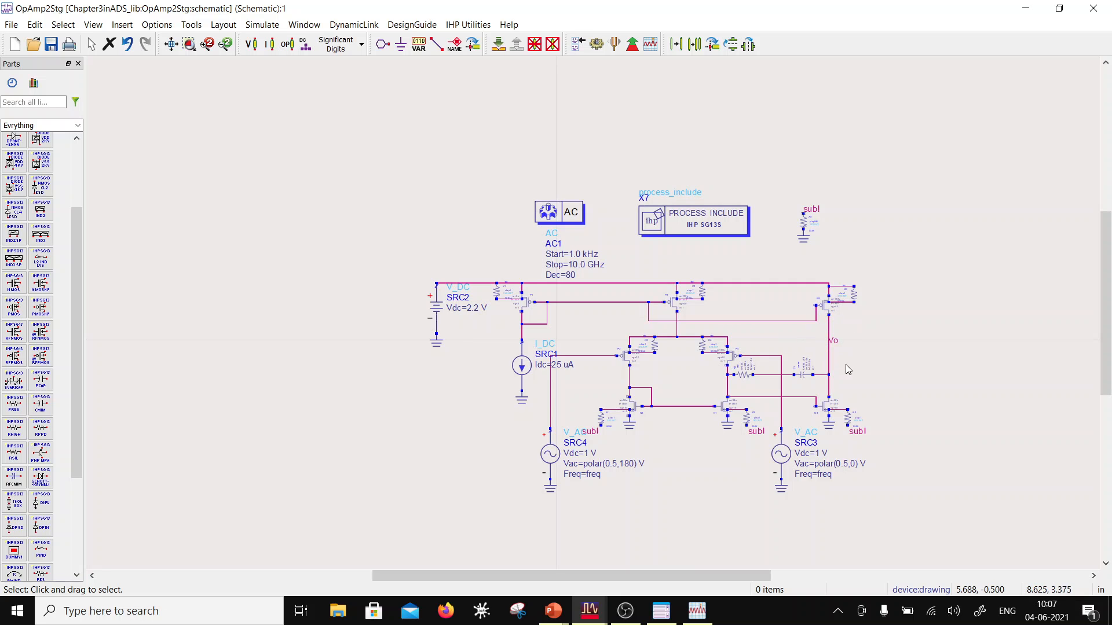
scroll(823, 356, "up", 1)
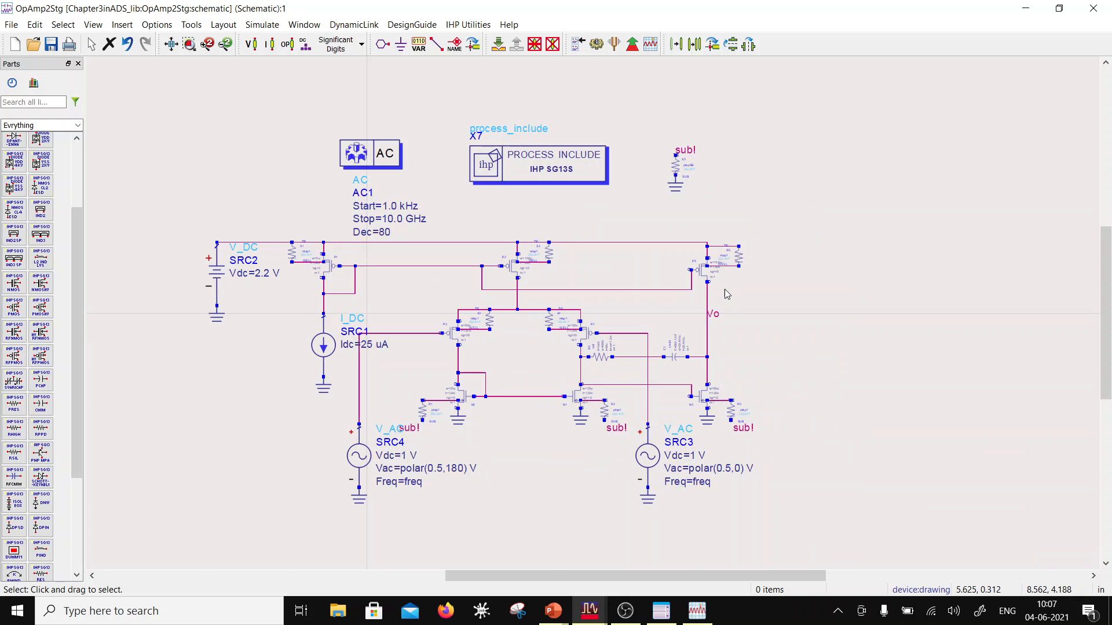
scroll(724, 290, "up", 2)
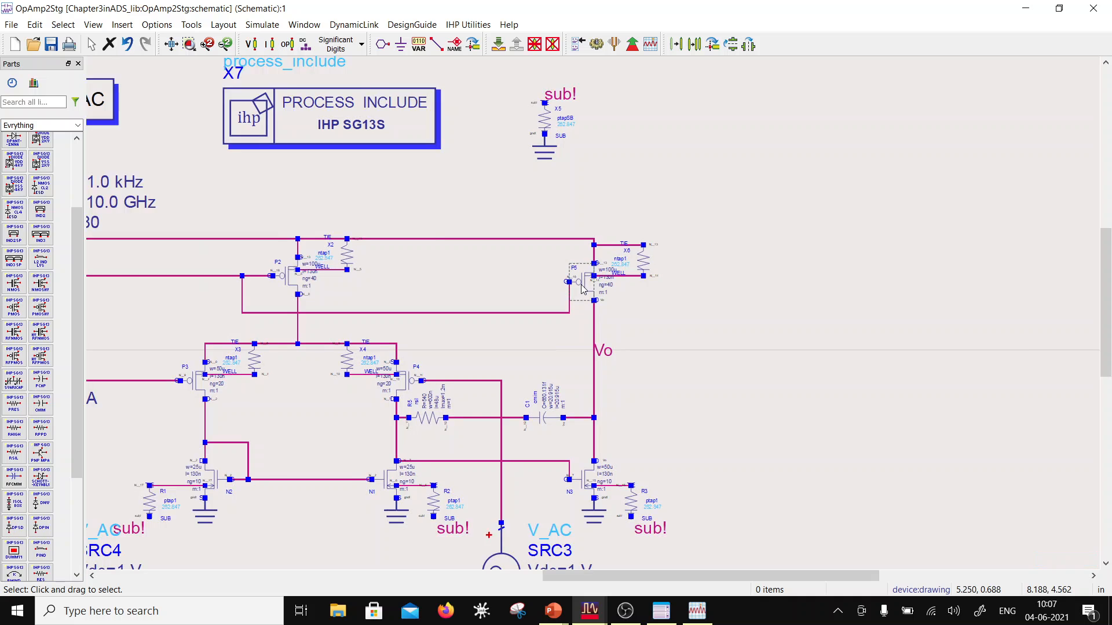
double_click(581, 292)
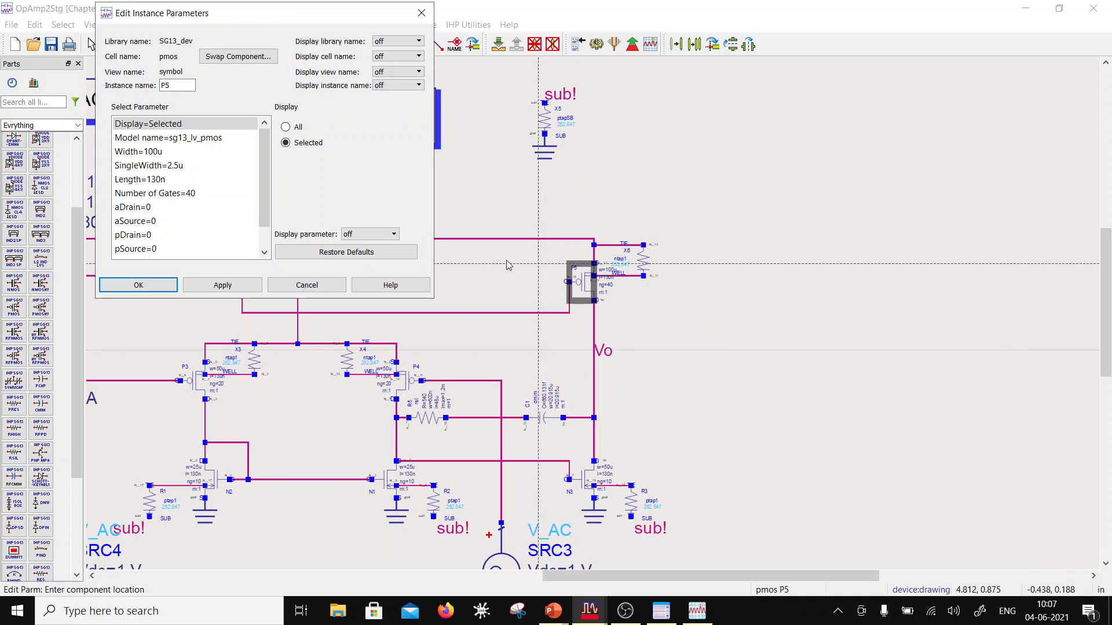
left_click(154, 179)
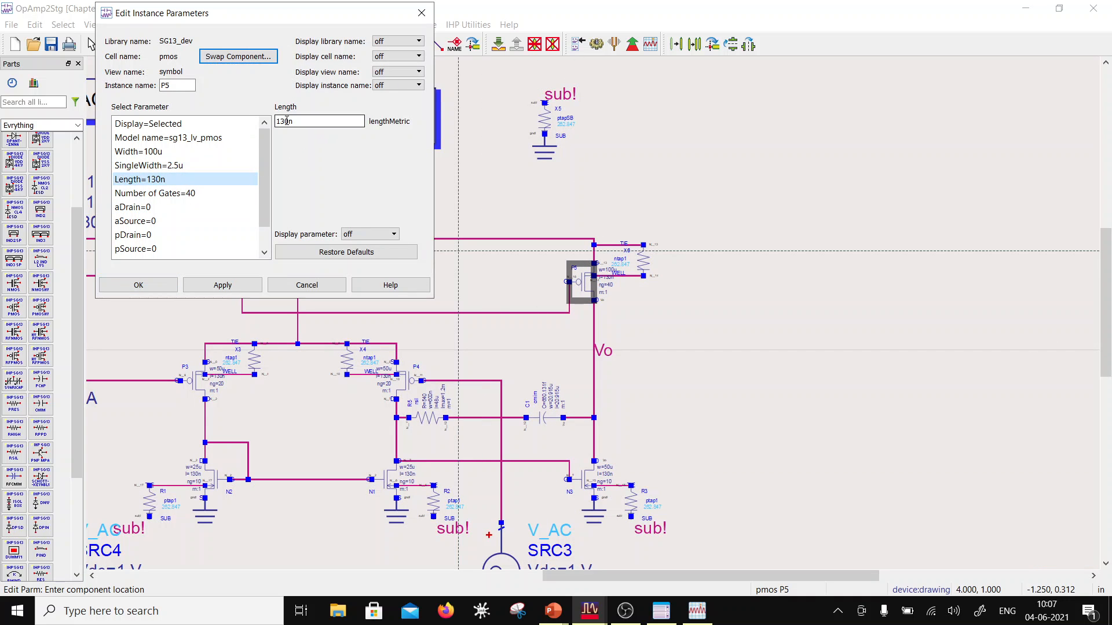
left_click_drag(287, 121, 276, 121)
type("2")
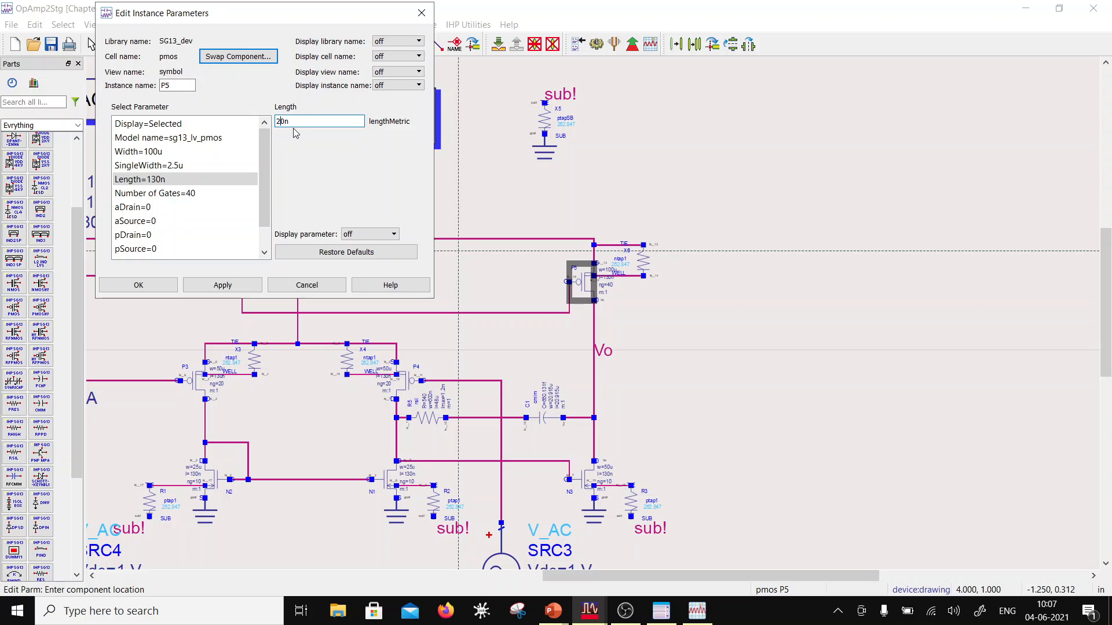
type("6")
Step: Set the total width of PMOS P5 to 200u and accept its instance parameters
left_click(154, 194)
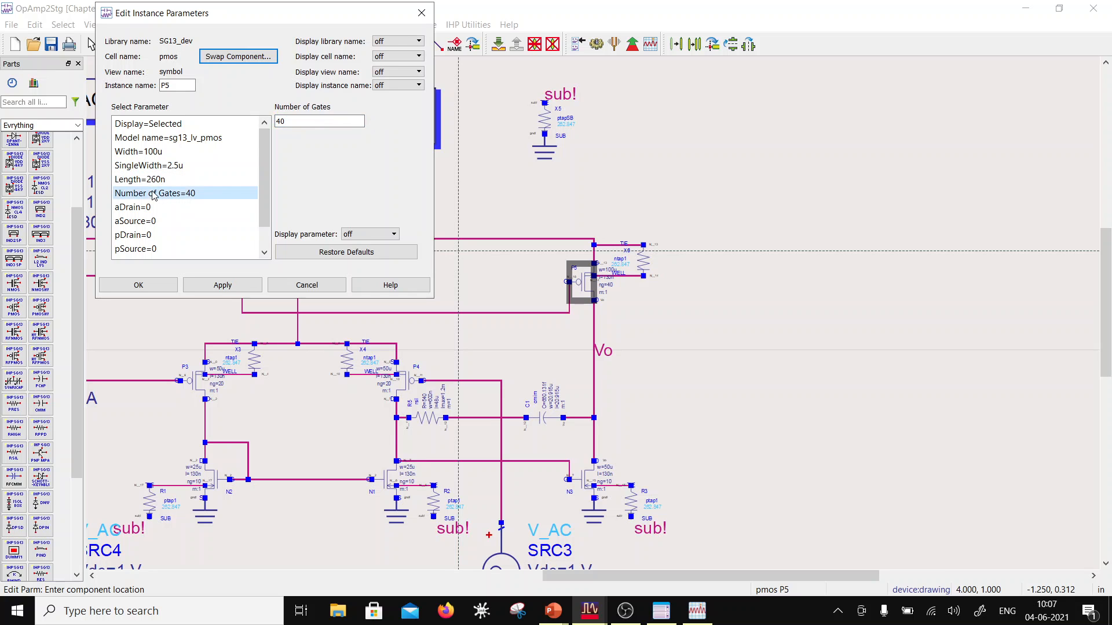
left_click(154, 179)
left_click(206, 151)
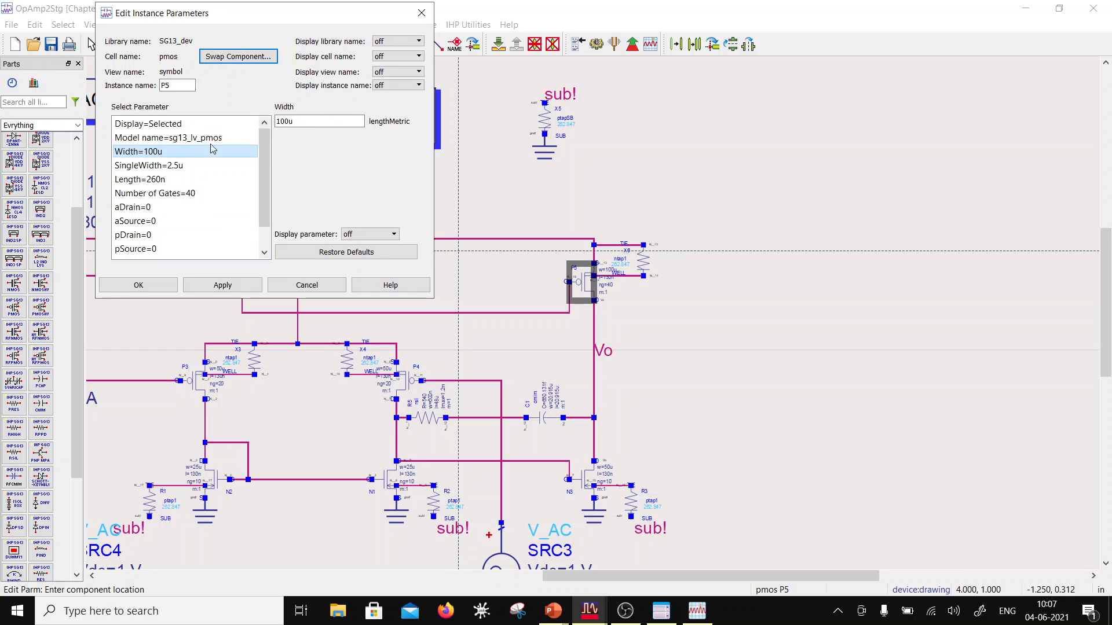
left_click(277, 121)
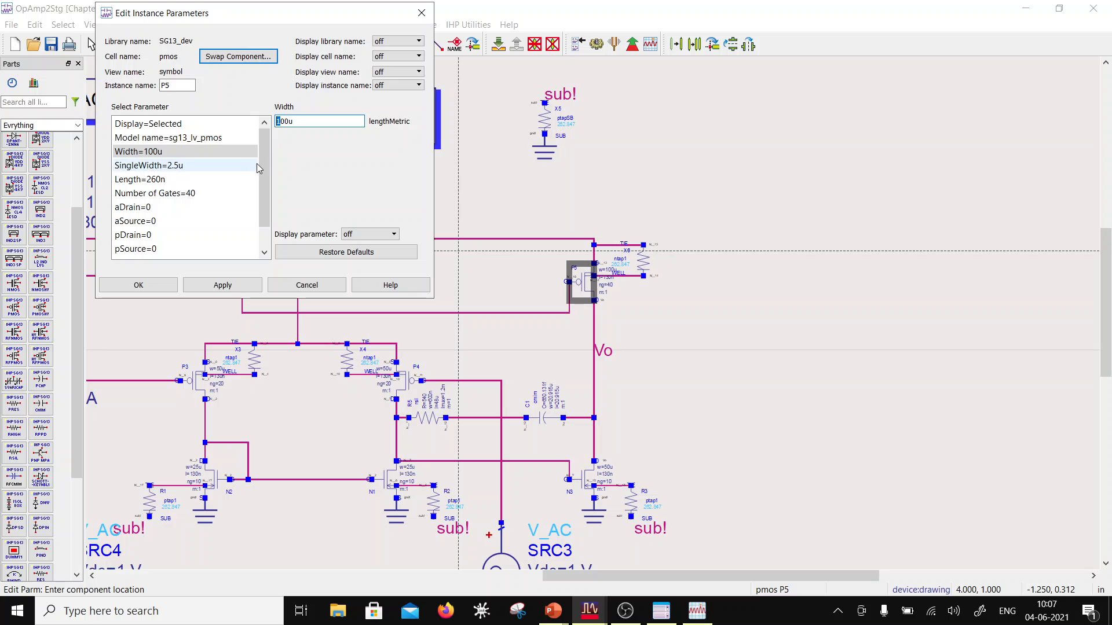
type("2")
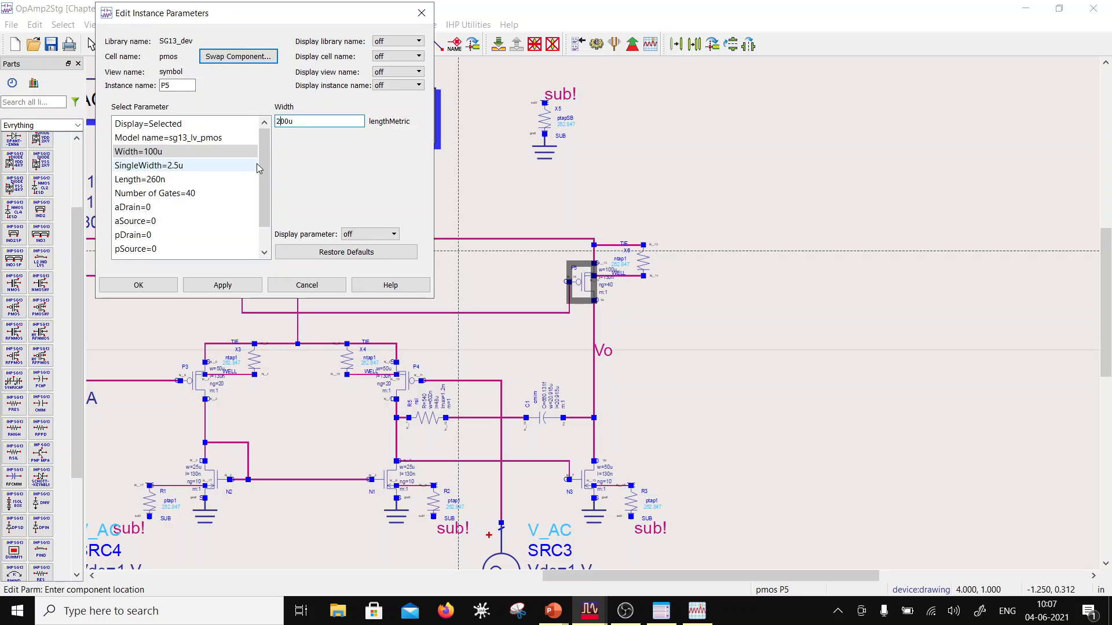
left_click(209, 166)
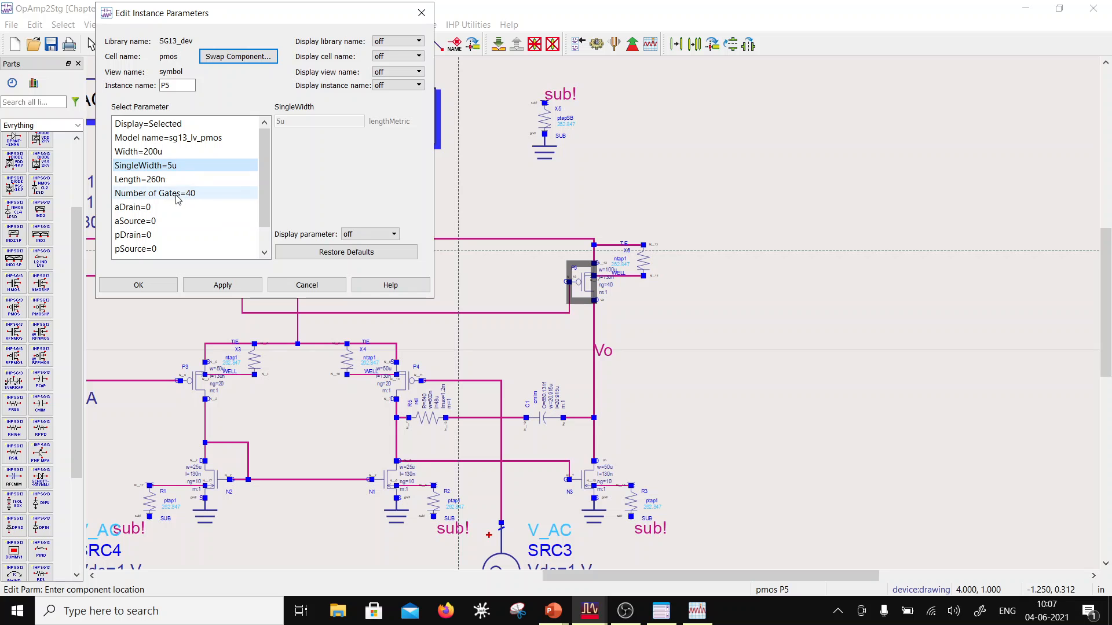
left_click(156, 285)
key("Escape")
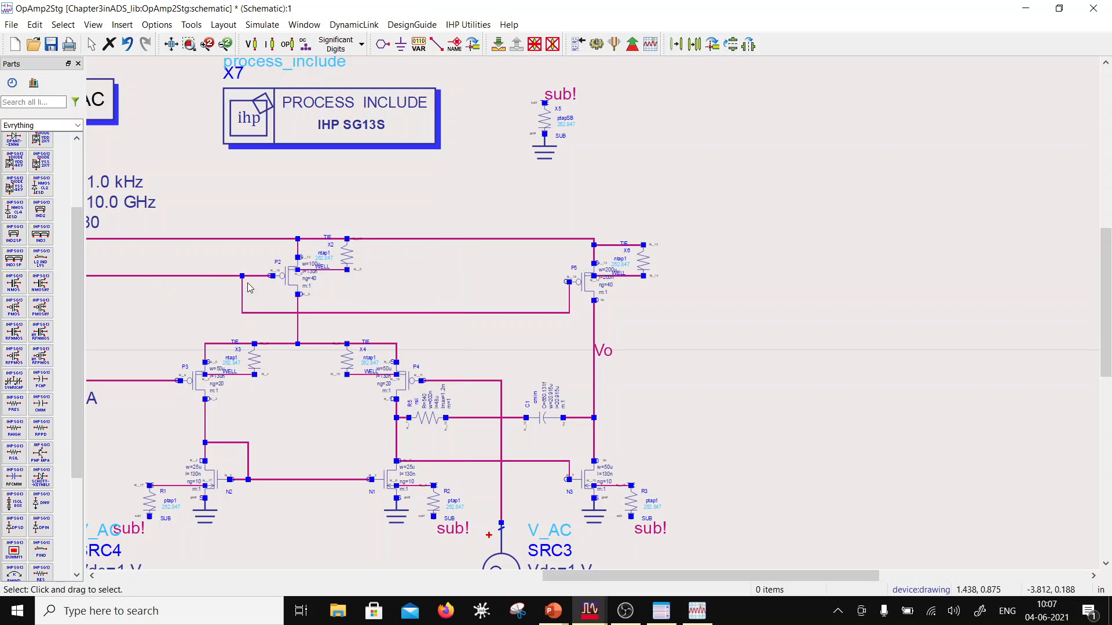
Step: Set the channel length of output-stage NMOS N3 to 260n
scroll(562, 508, "up", 1)
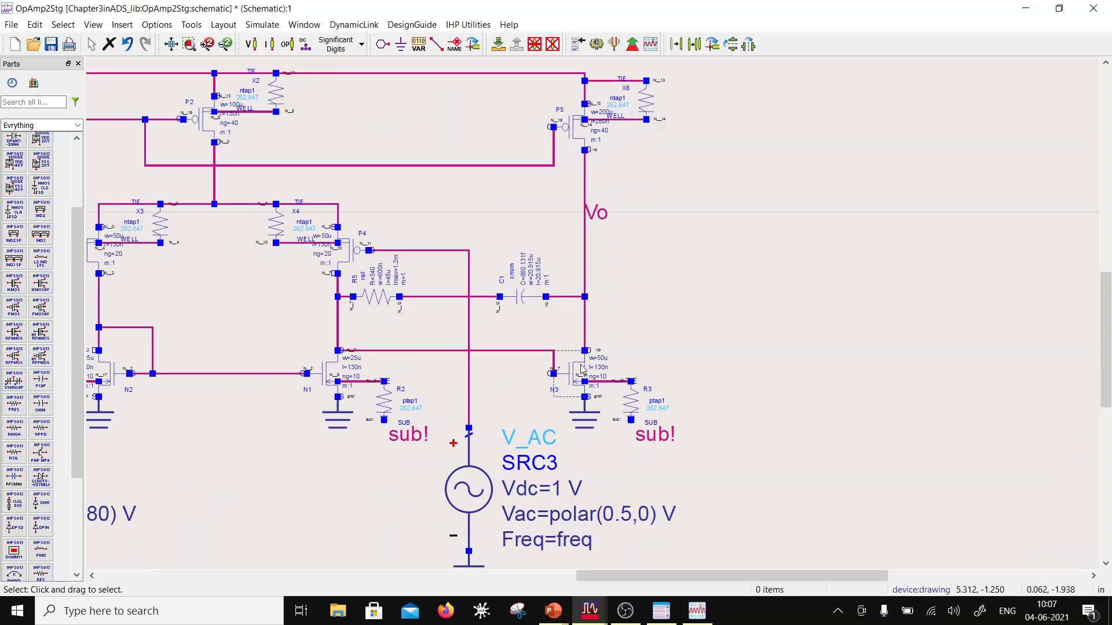
double_click(582, 369)
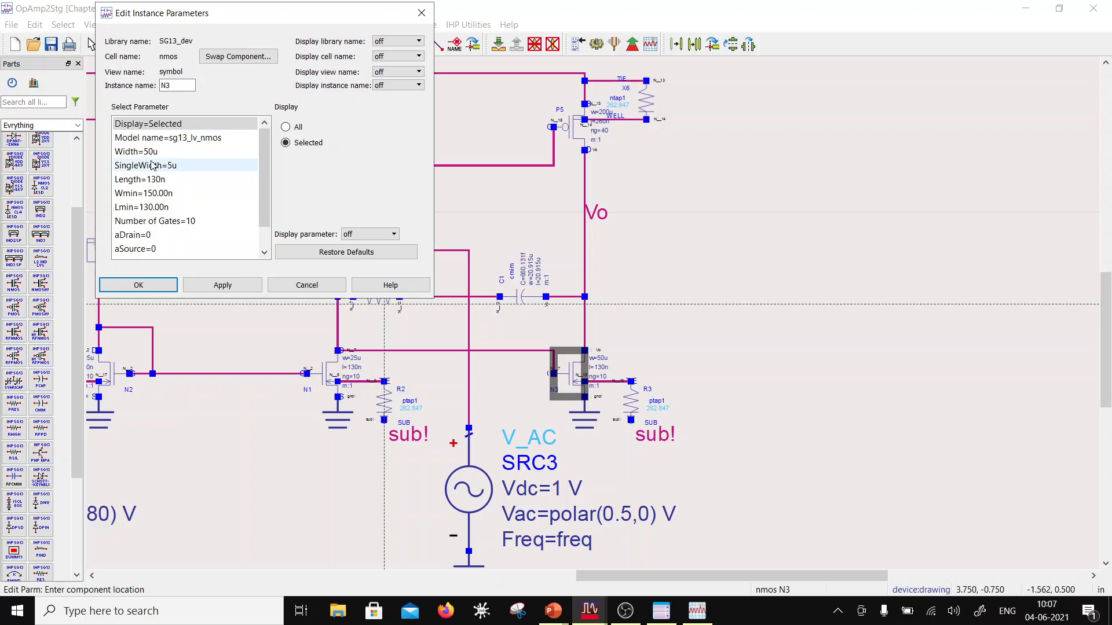
left_click(172, 153)
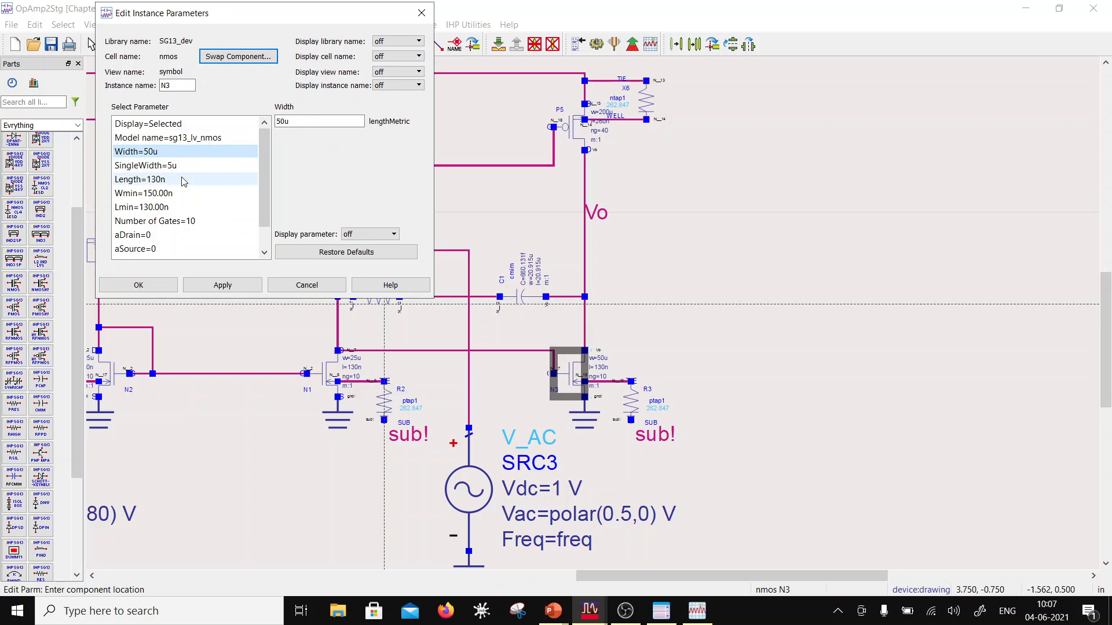
left_click(174, 179)
left_click(291, 120)
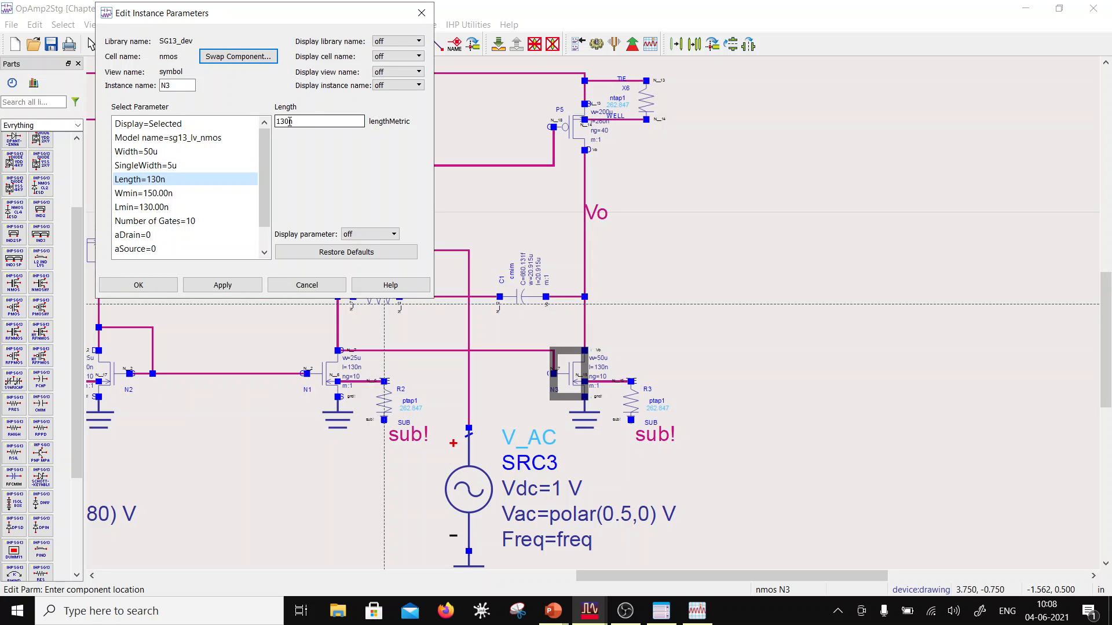
left_click_drag(287, 122, 277, 121)
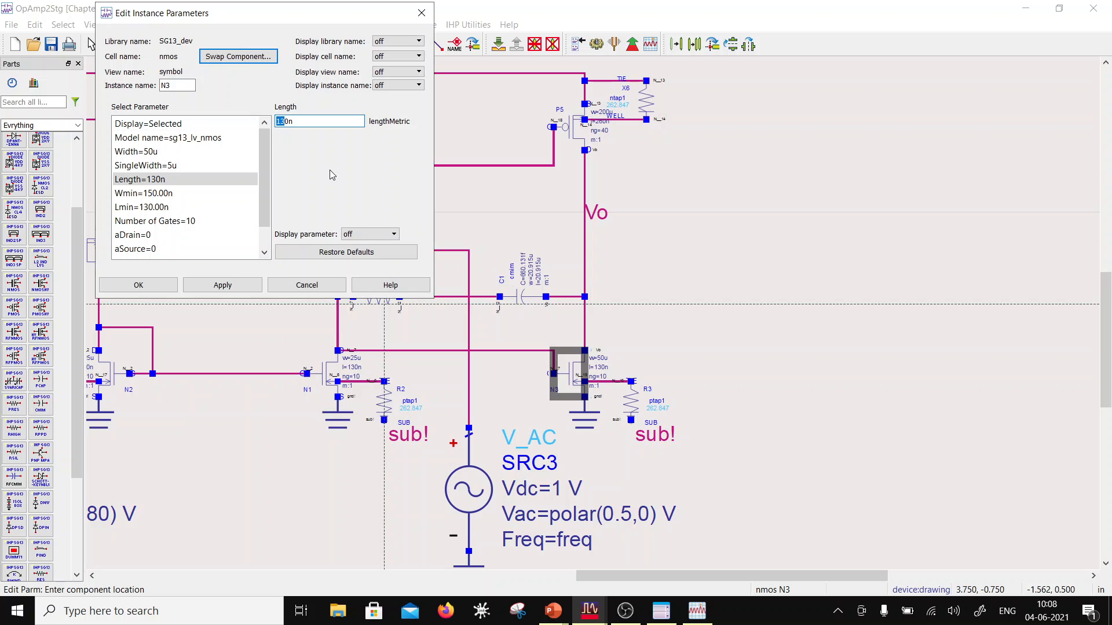
type("26")
Step: Set the total width of output-stage NMOS N3 to 100u and apply it
left_click(174, 152)
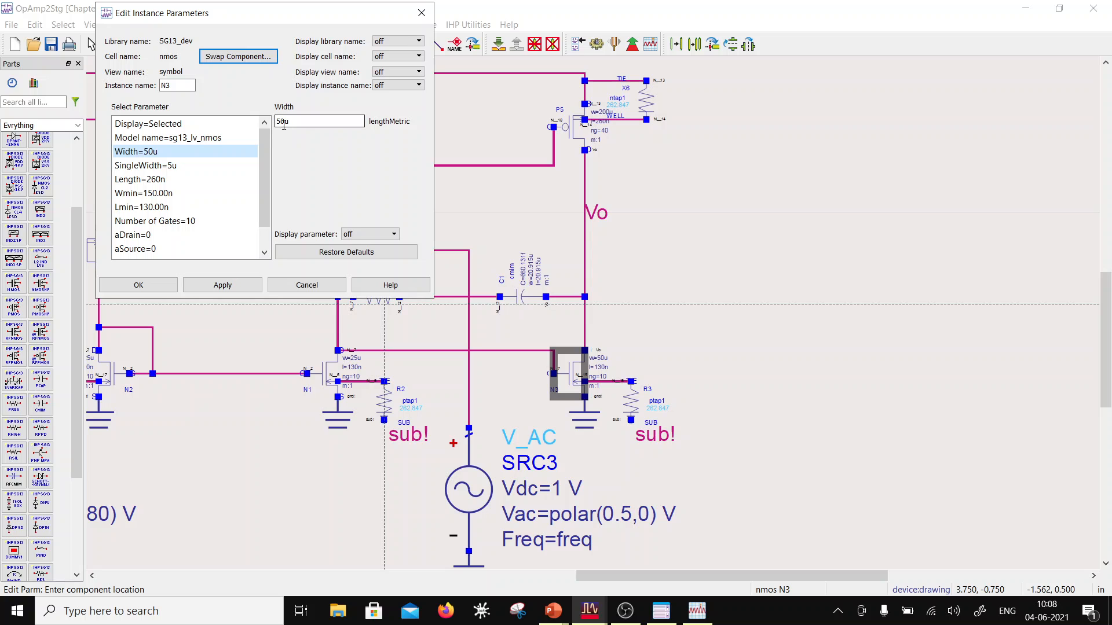
left_click_drag(280, 122, 276, 122)
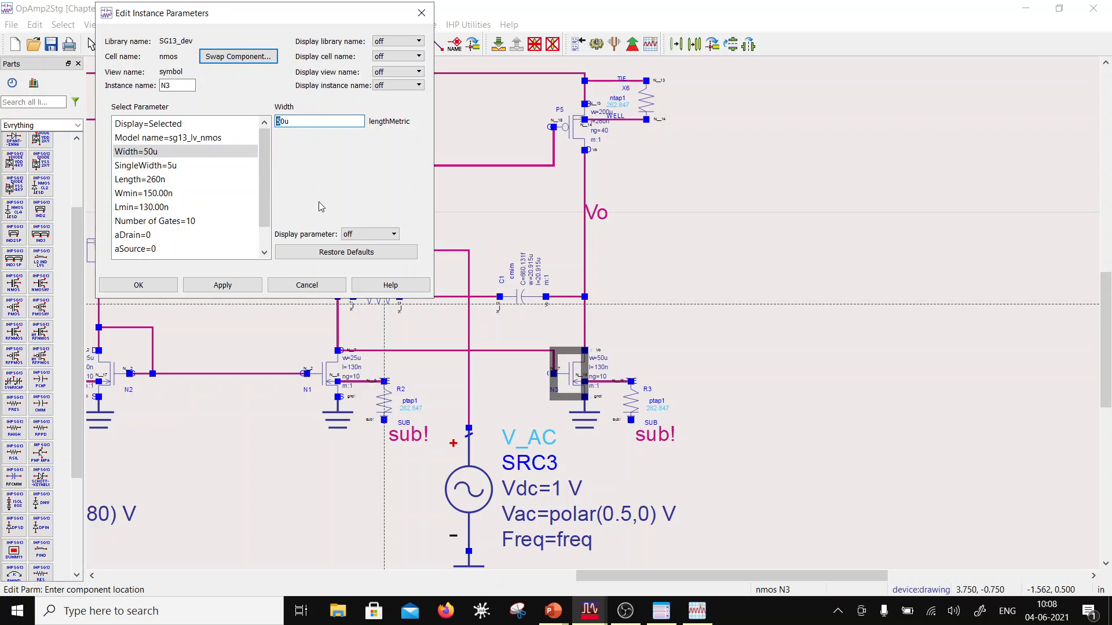
type("10")
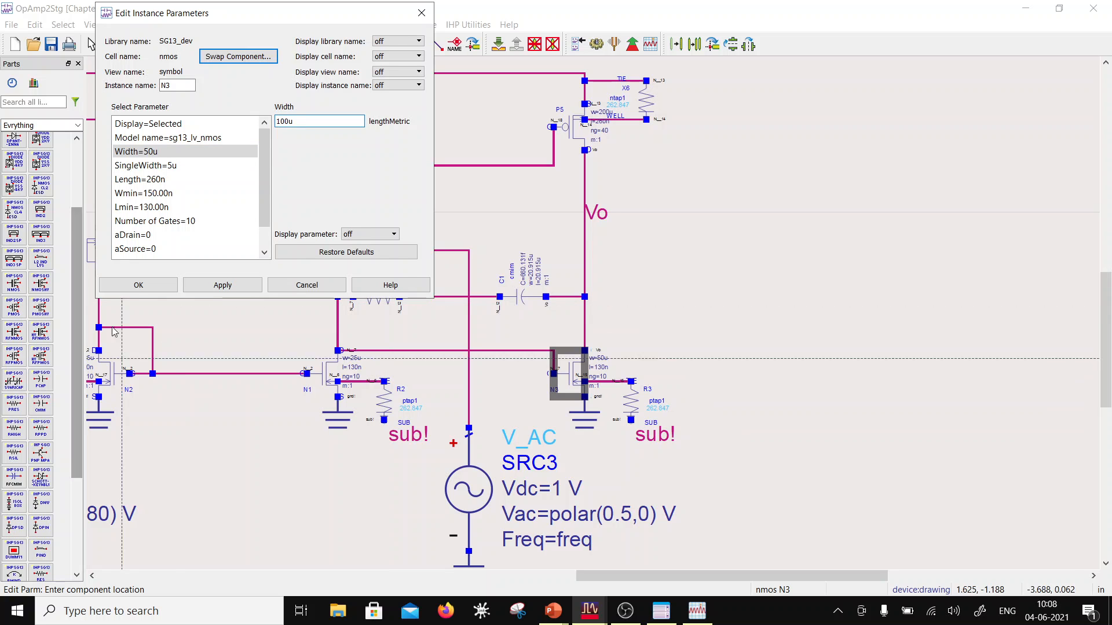
left_click(220, 284)
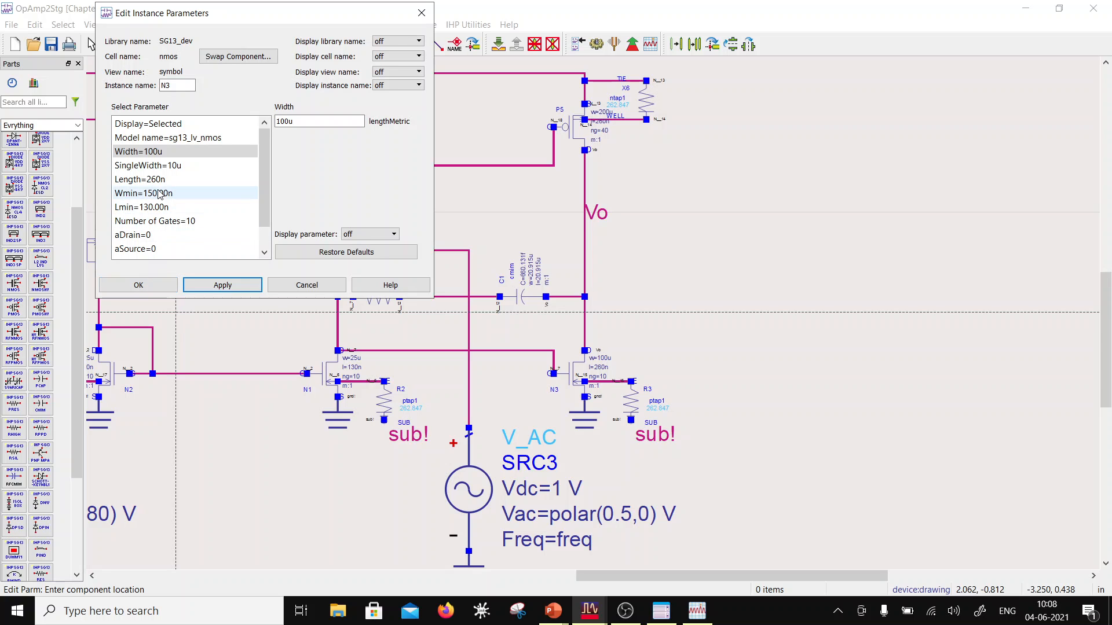
Step: Set the number of gates of NMOS N3 to 20 and accept its instance parameters
left_click(184, 223)
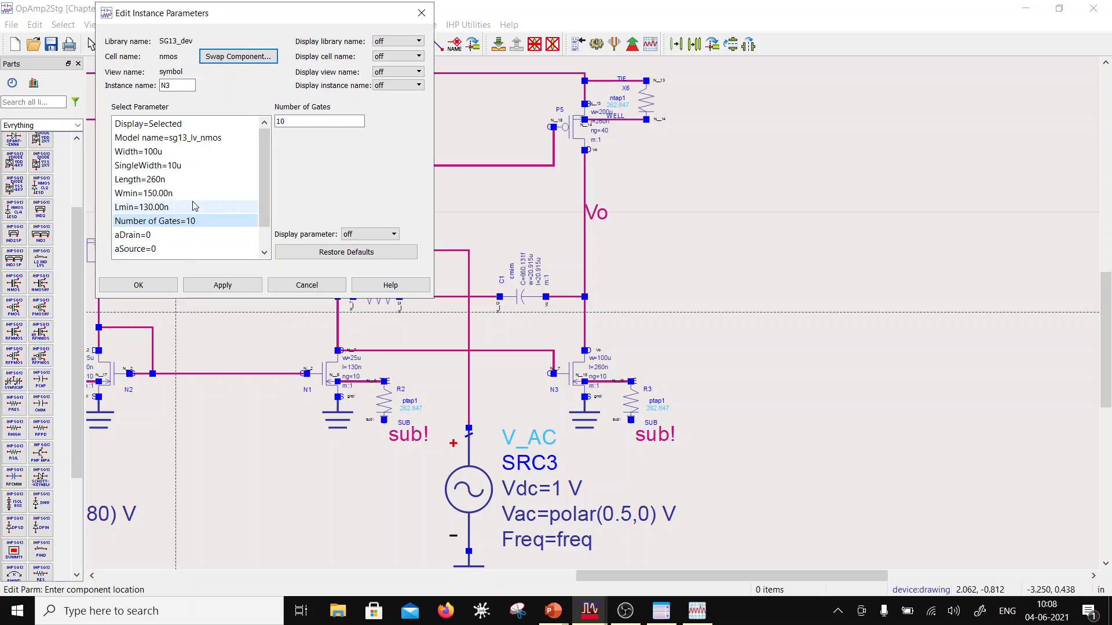
left_click_drag(281, 123, 262, 126)
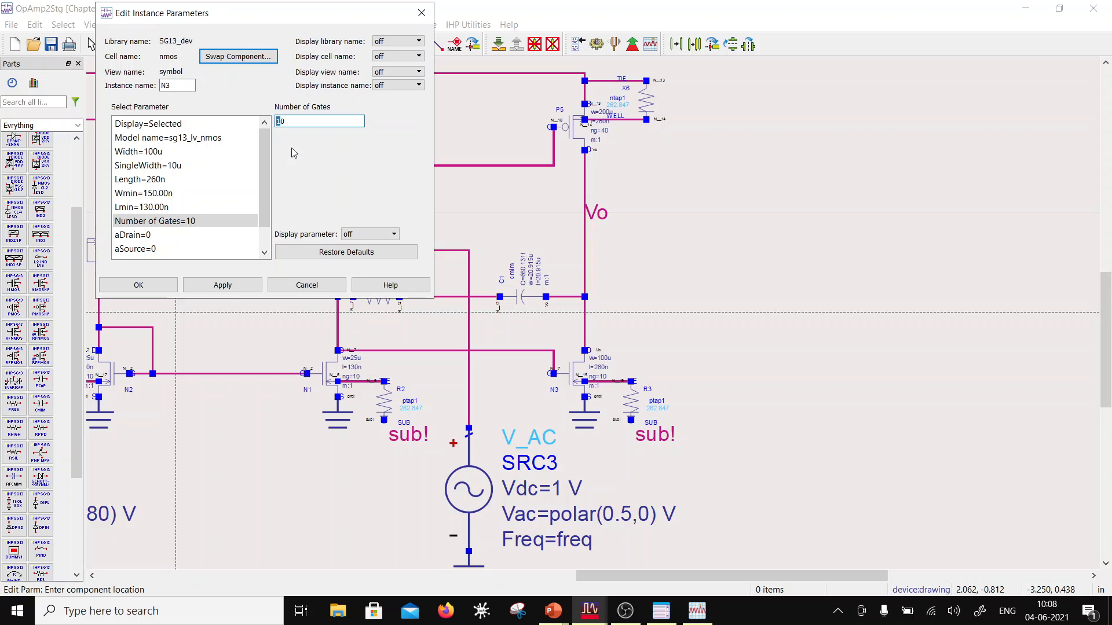
type("2")
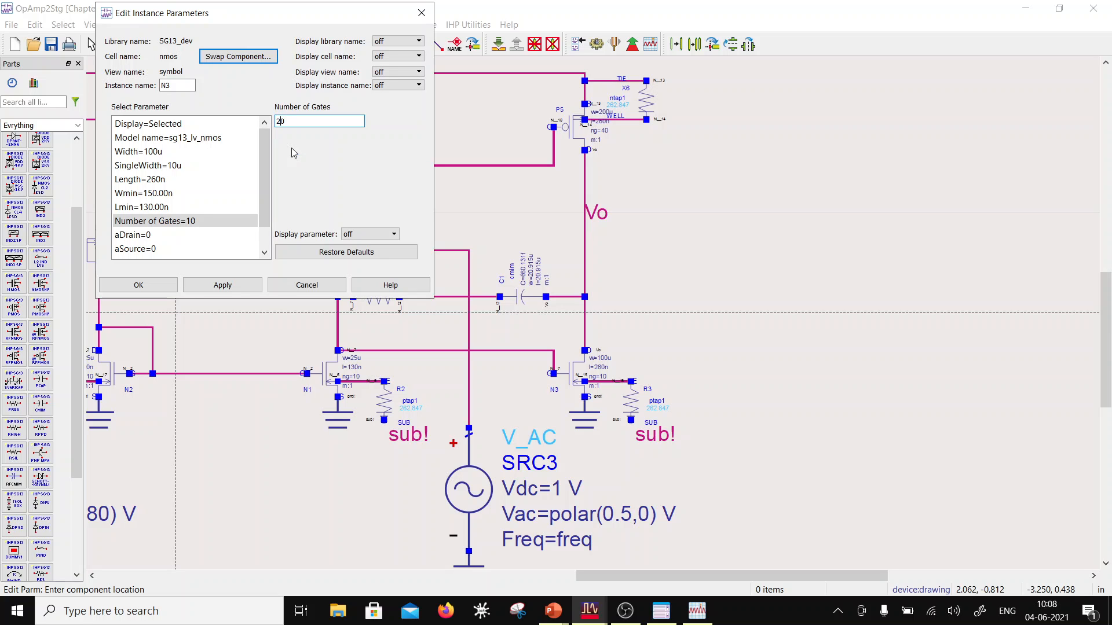
left_click(141, 206)
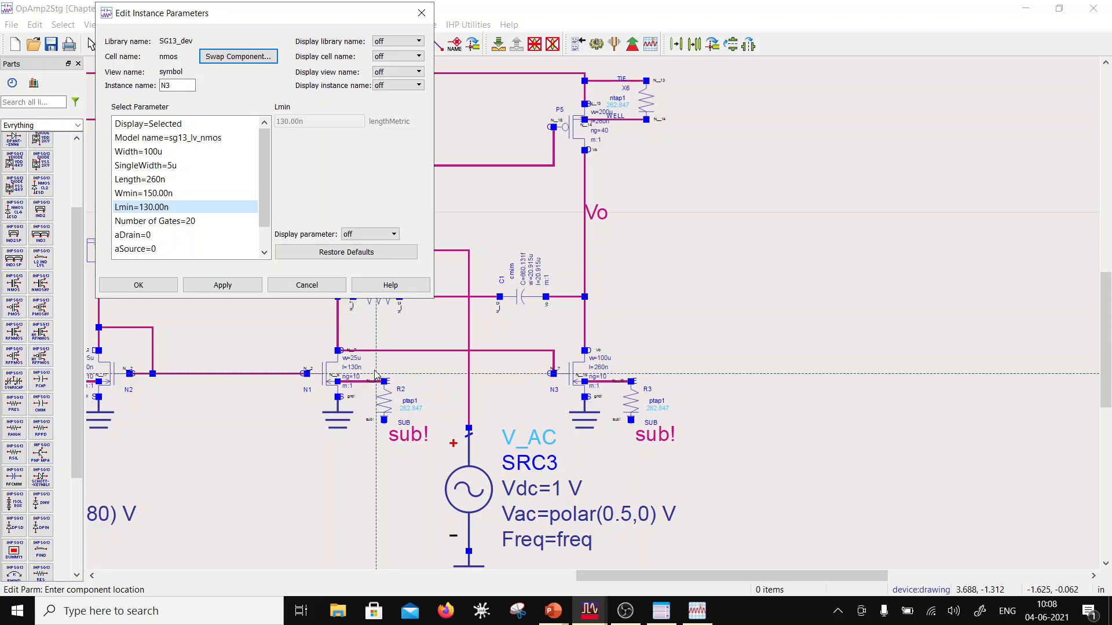
left_click(161, 287)
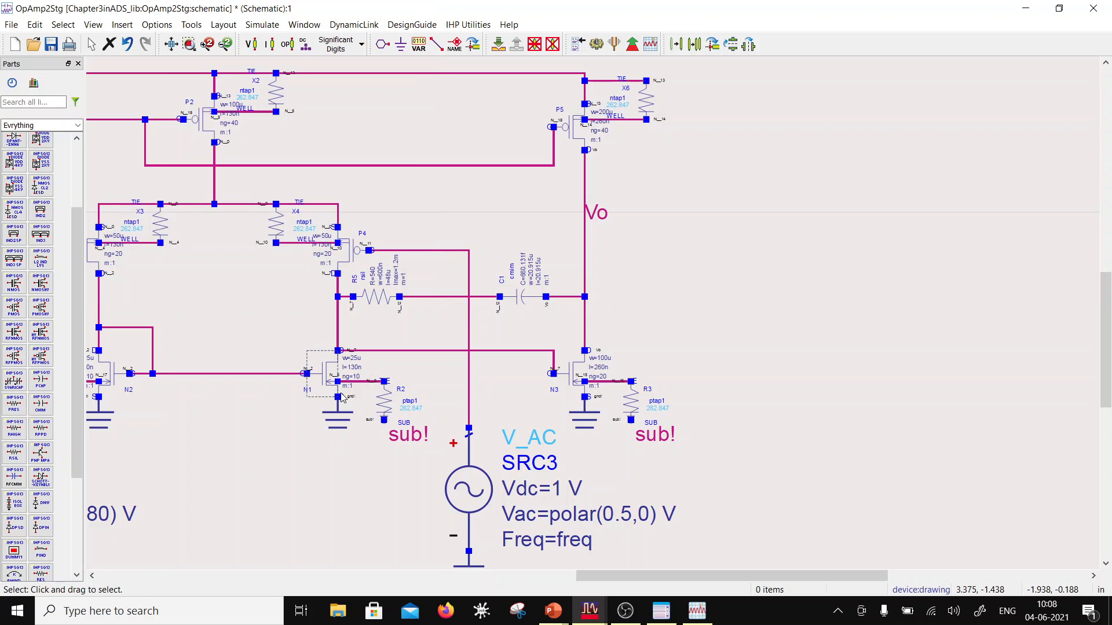
Step: Set the channel length of first-stage load NMOS N1 to 260n directly on the schematic
scroll(347, 377, "up", 2)
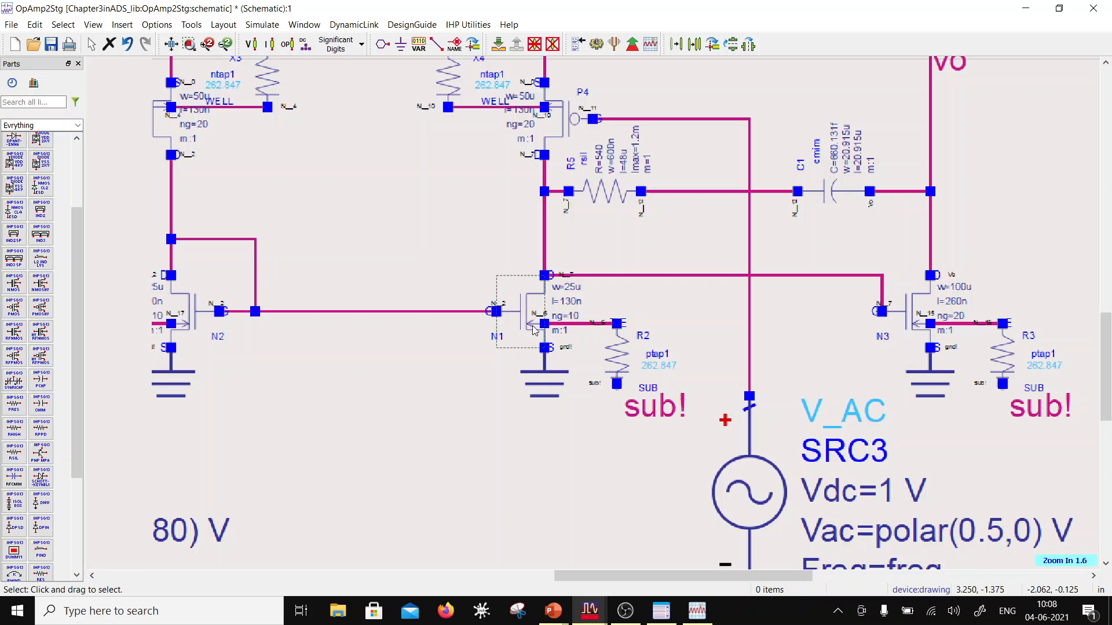
left_click(568, 288)
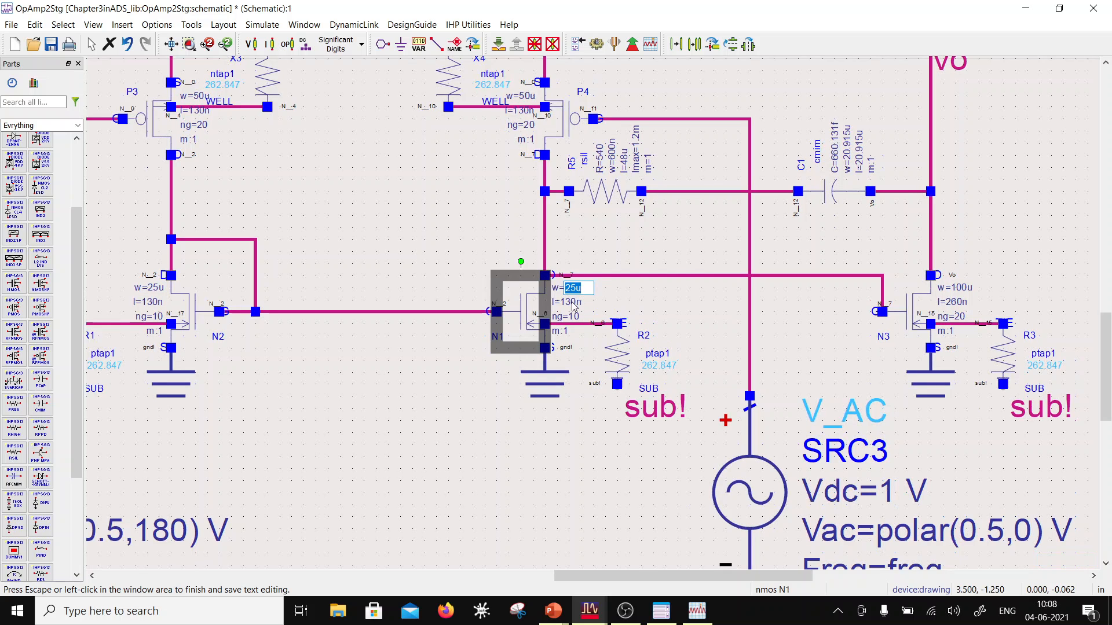
left_click(571, 302)
left_click(573, 301)
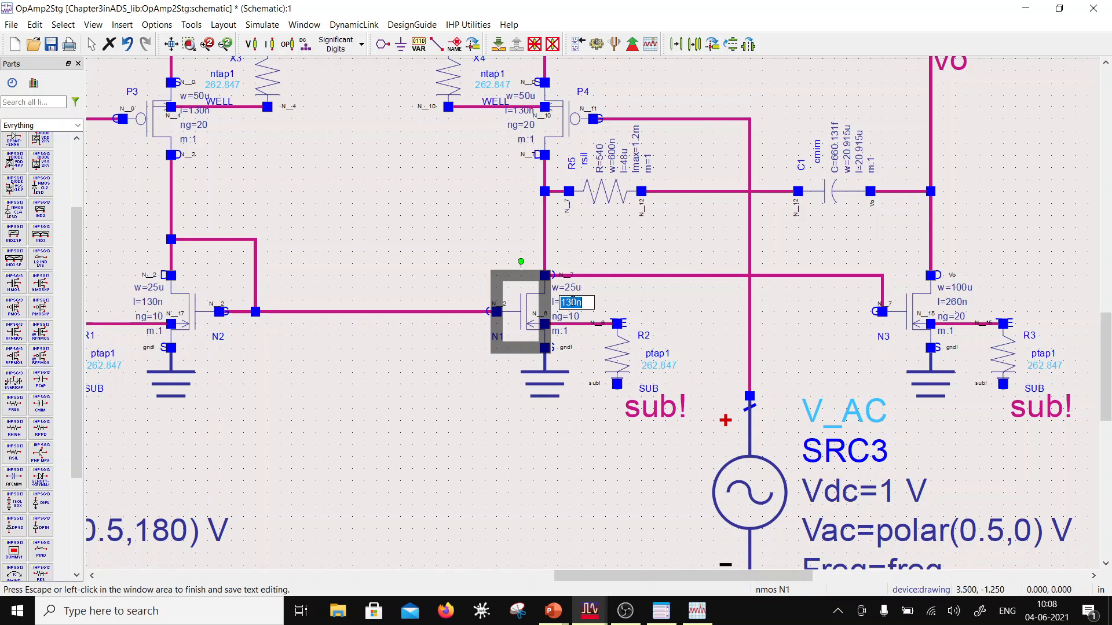
left_click_drag(572, 302, 557, 303)
type("26")
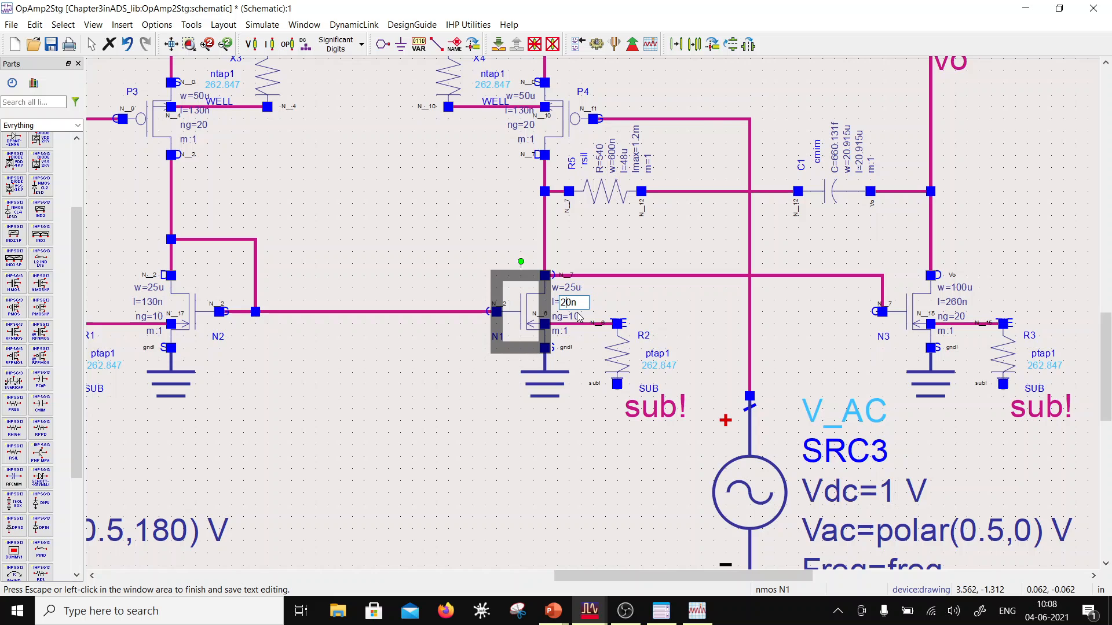
left_click(544, 347)
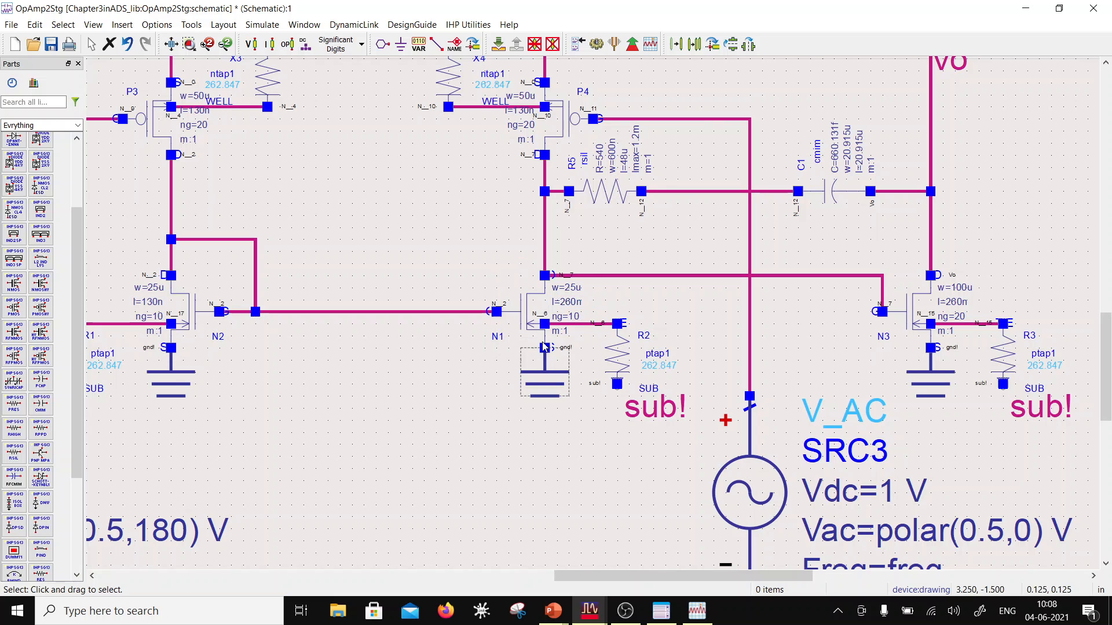
Step: Set the width of NMOS N1 to 50u and check the instance parameters of N3 and N1
left_click(573, 288)
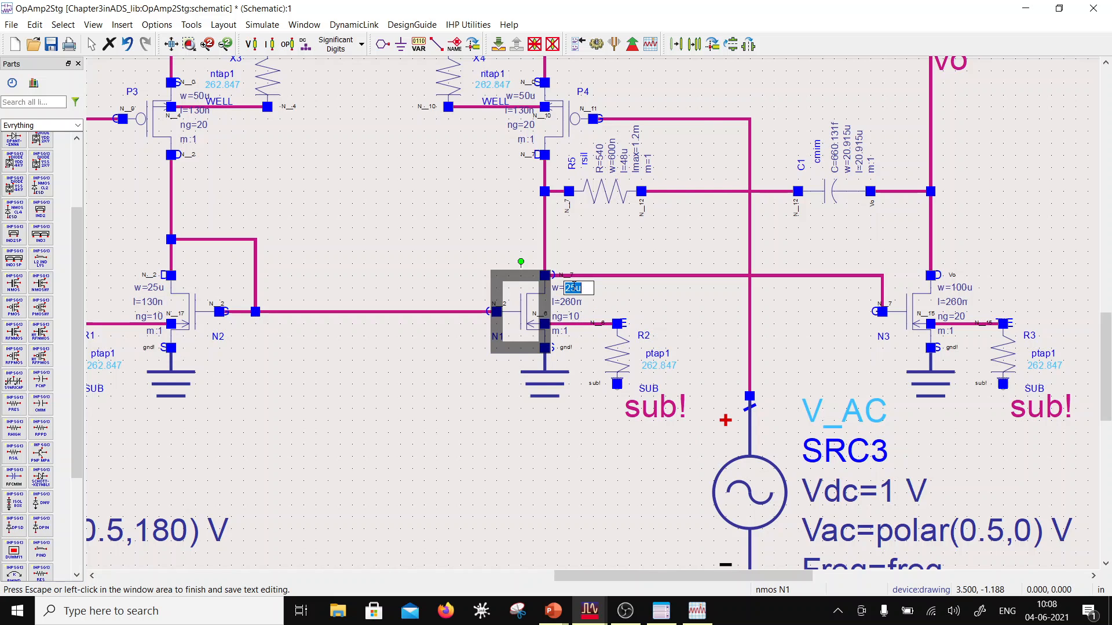
left_click_drag(577, 288, 560, 288)
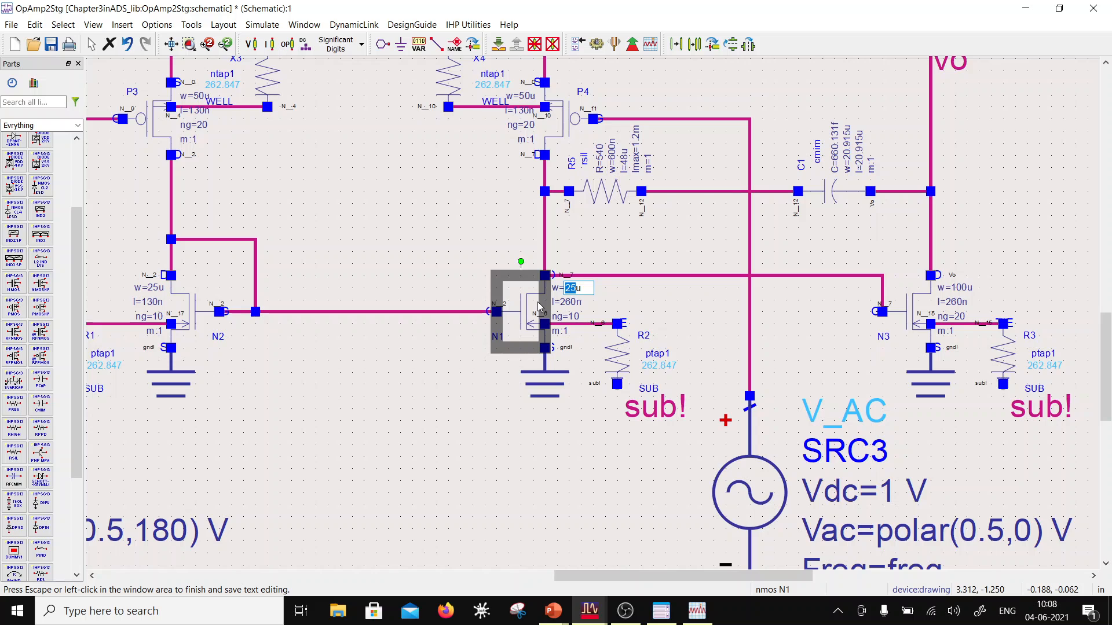
type("50")
left_click(391, 384)
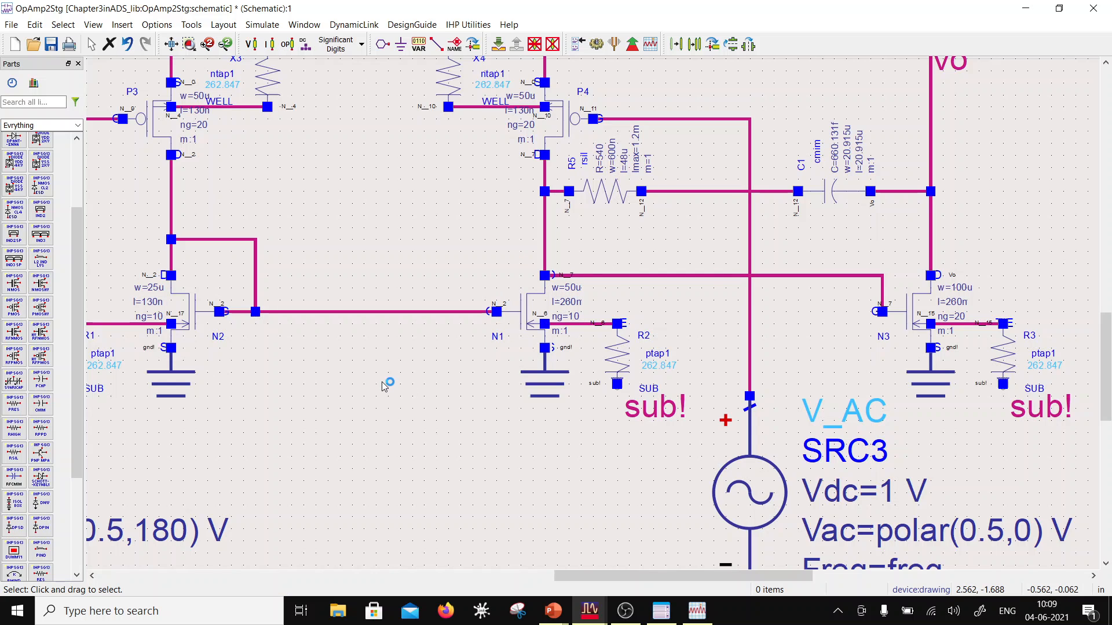
double_click(930, 329)
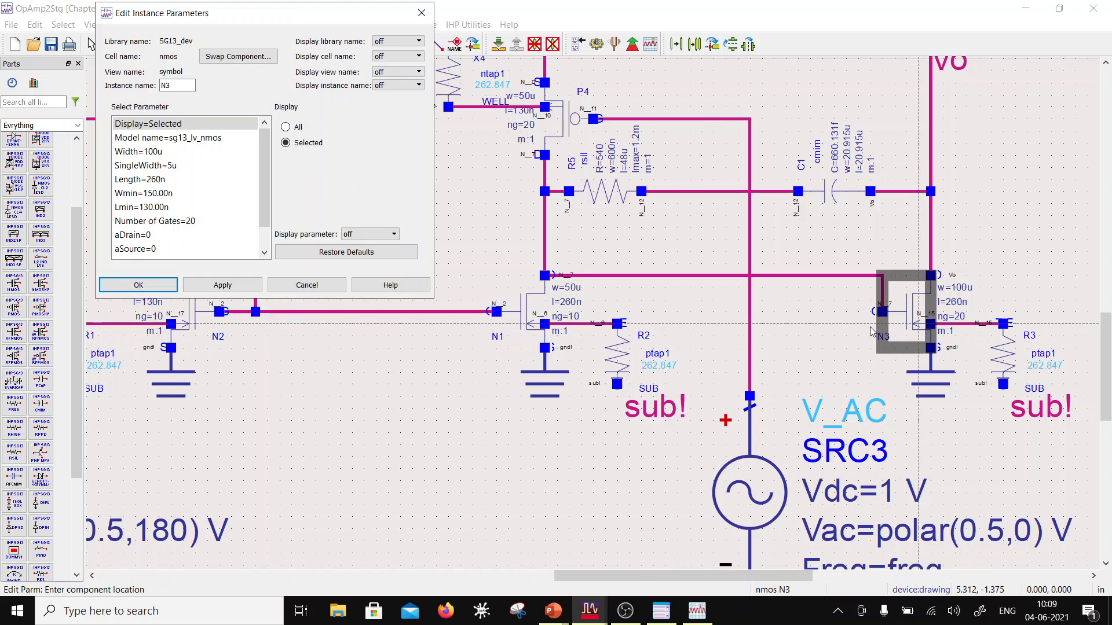
left_click(138, 285)
double_click(498, 337)
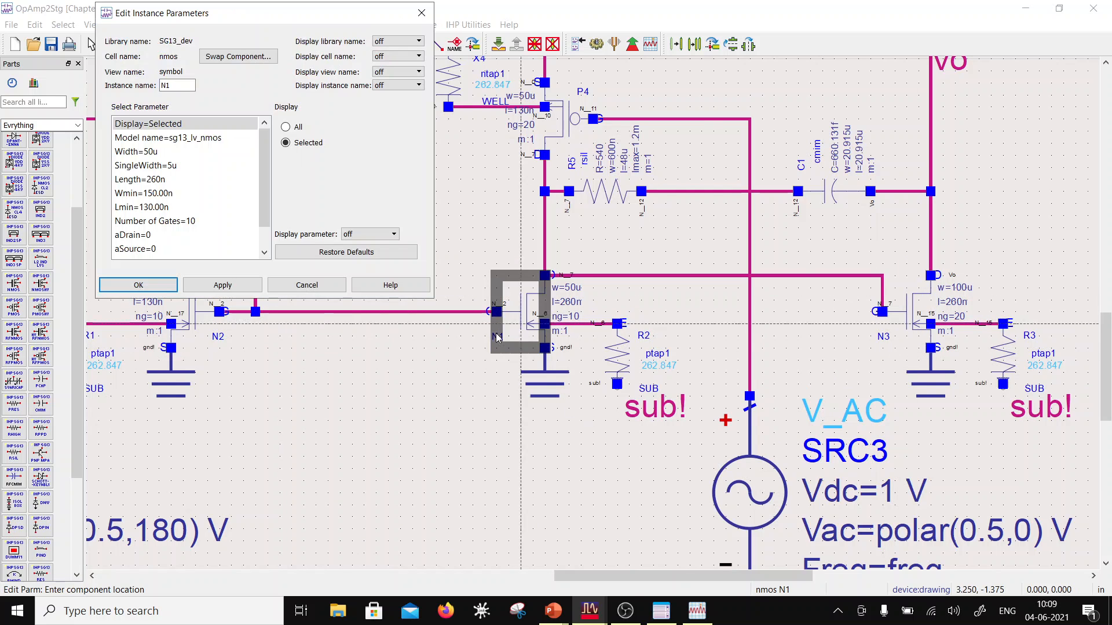
left_click(152, 284)
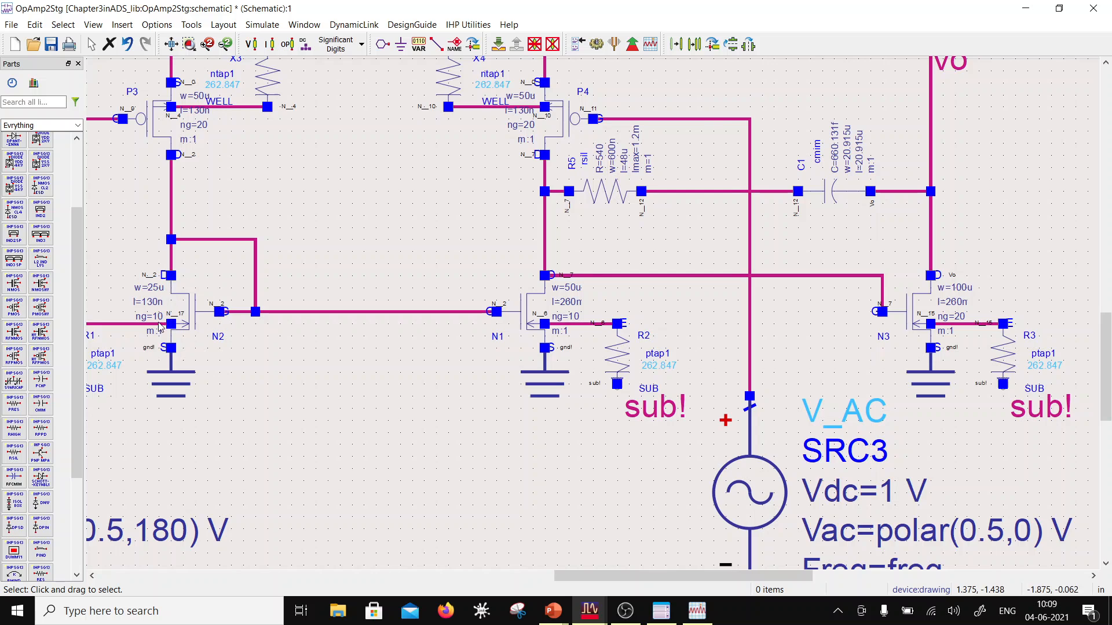
Step: Set the width of diode-connected NMOS N2 to 50u on the schematic
left_click(142, 287)
left_click(142, 286)
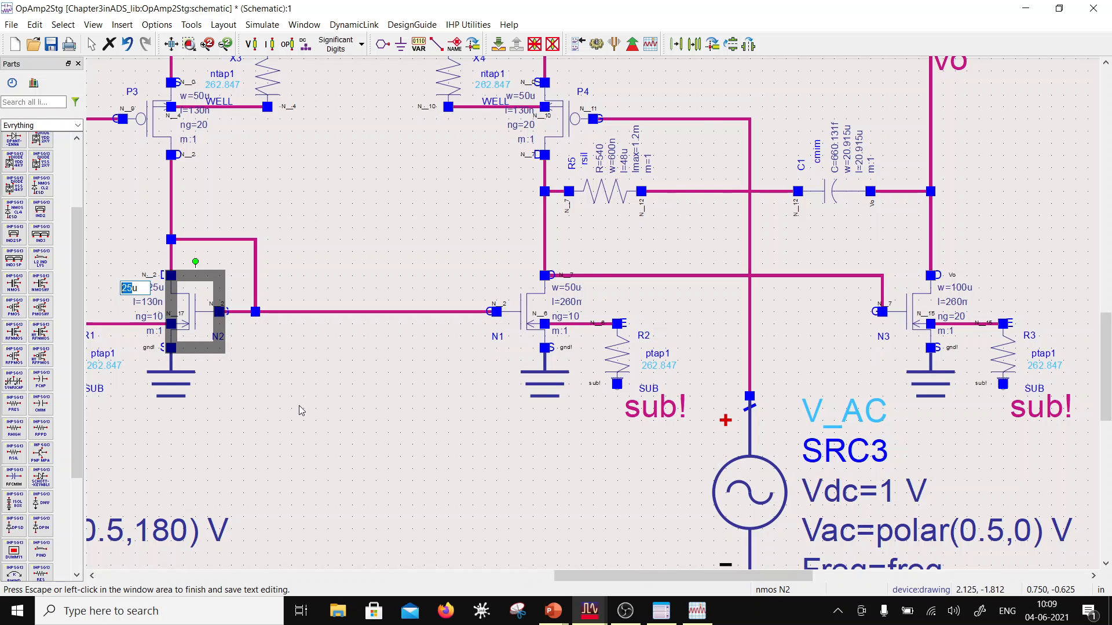
type("50u")
left_click(796, 329)
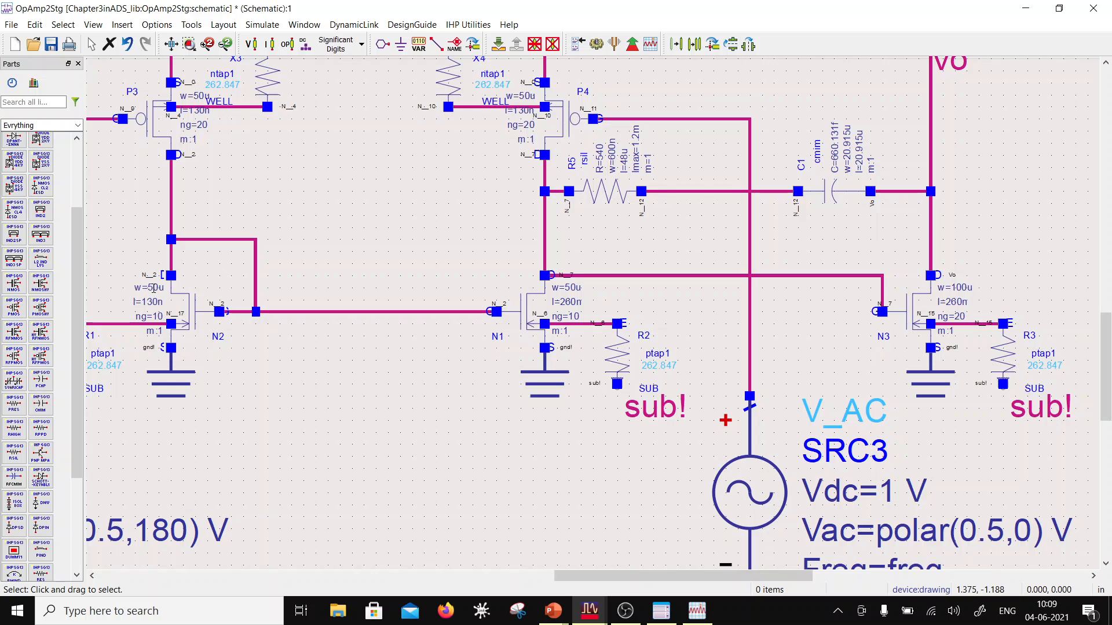
left_click(154, 289)
left_click_drag(127, 289, 114, 286)
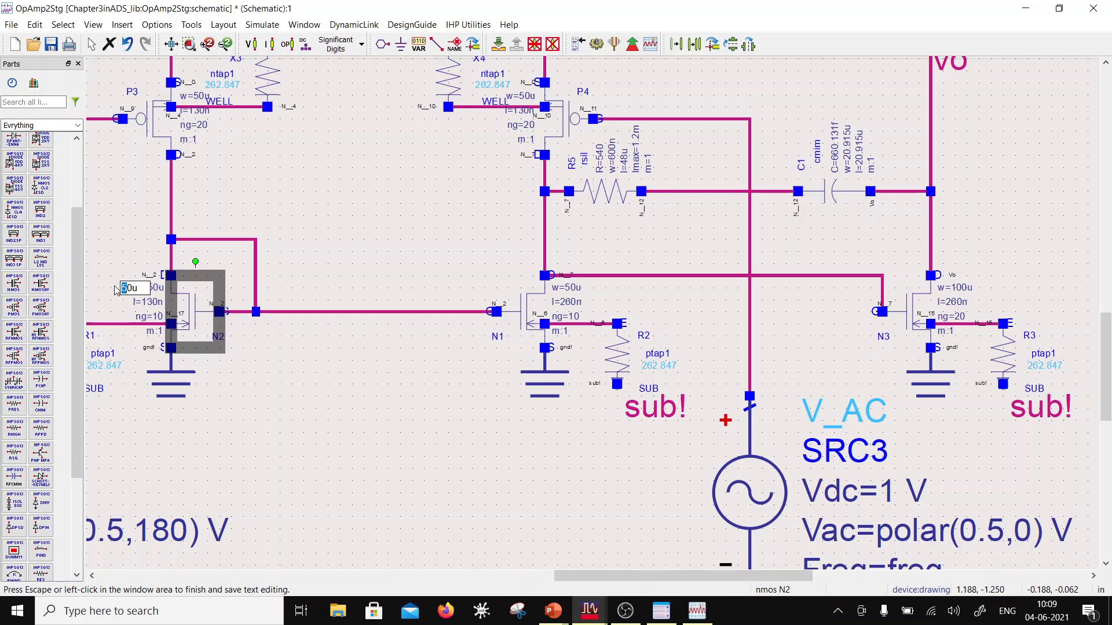
left_click(152, 316)
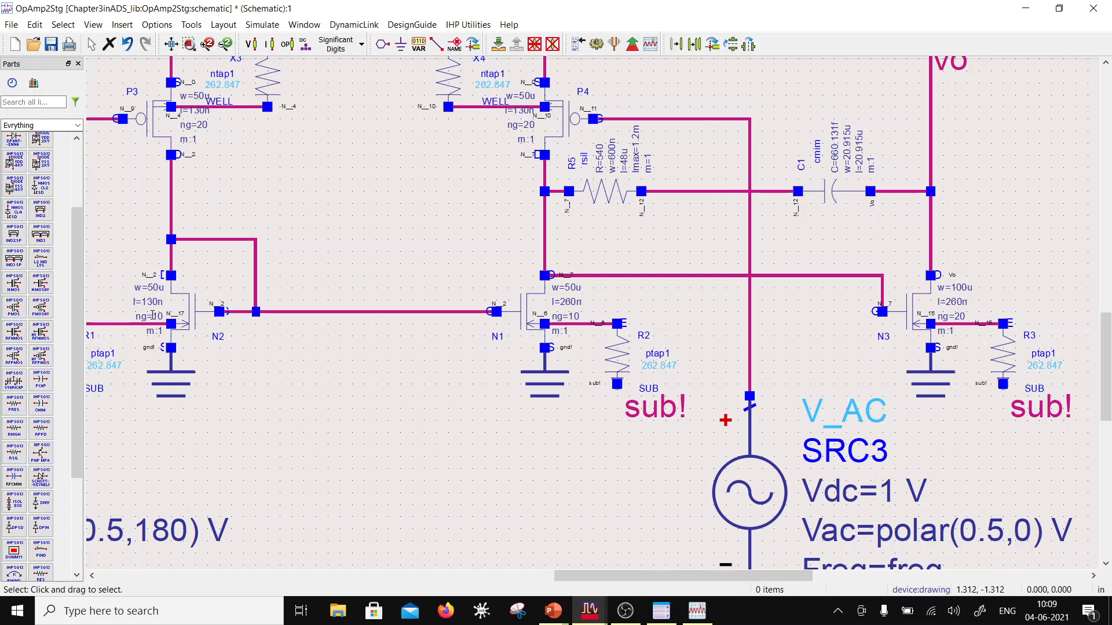
Step: Set the channel length of NMOS N2 to 260n on the schematic
left_click(155, 302)
left_click(123, 302)
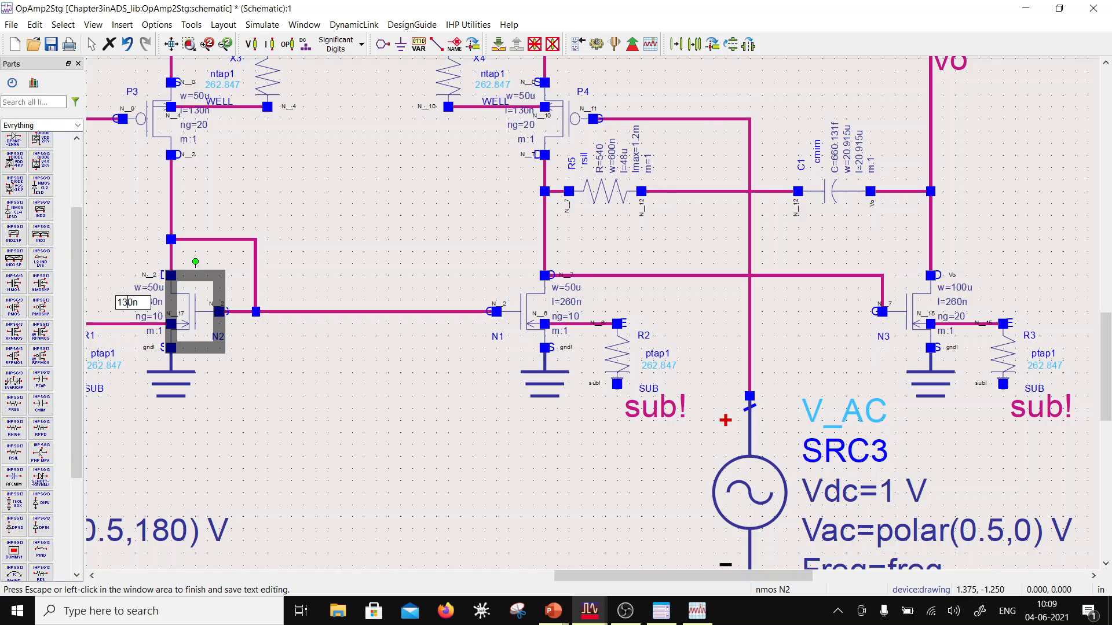
left_click_drag(128, 302, 107, 310)
type("26")
left_click(377, 498)
Step: Set the width of input-pair PMOS P4 to 100u on the schematic
scroll(526, 253, "down", 1)
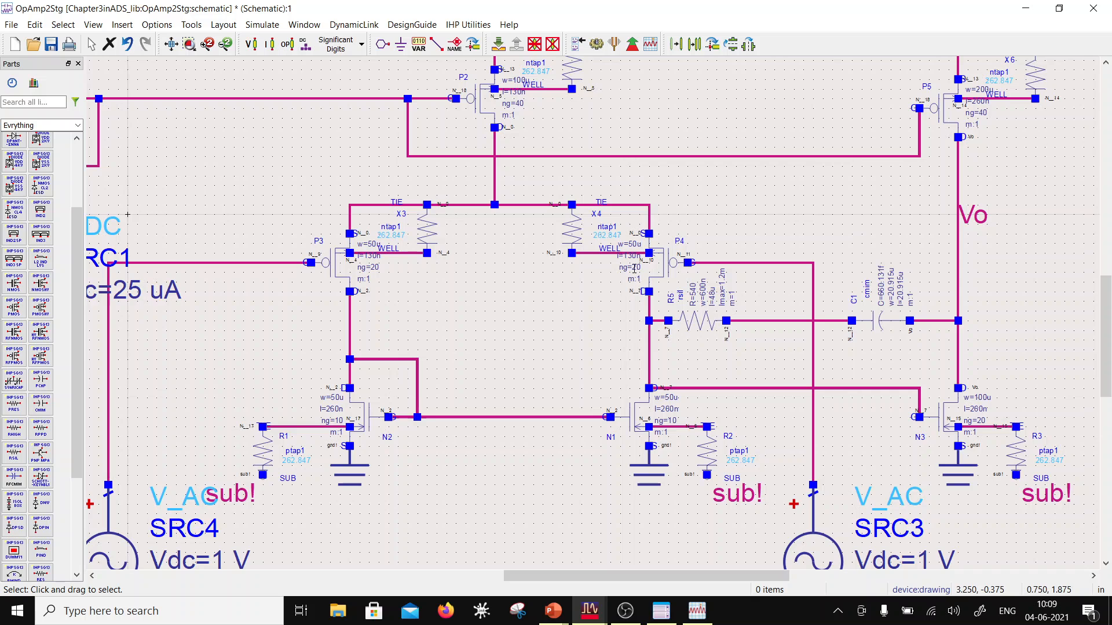
double_click(633, 244)
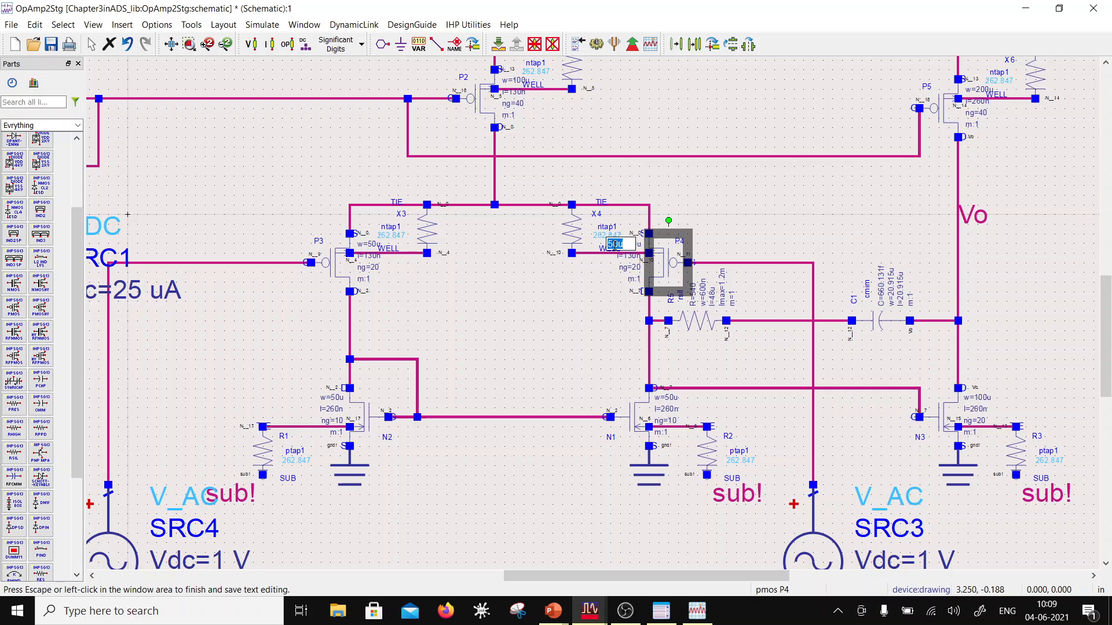
type("1")
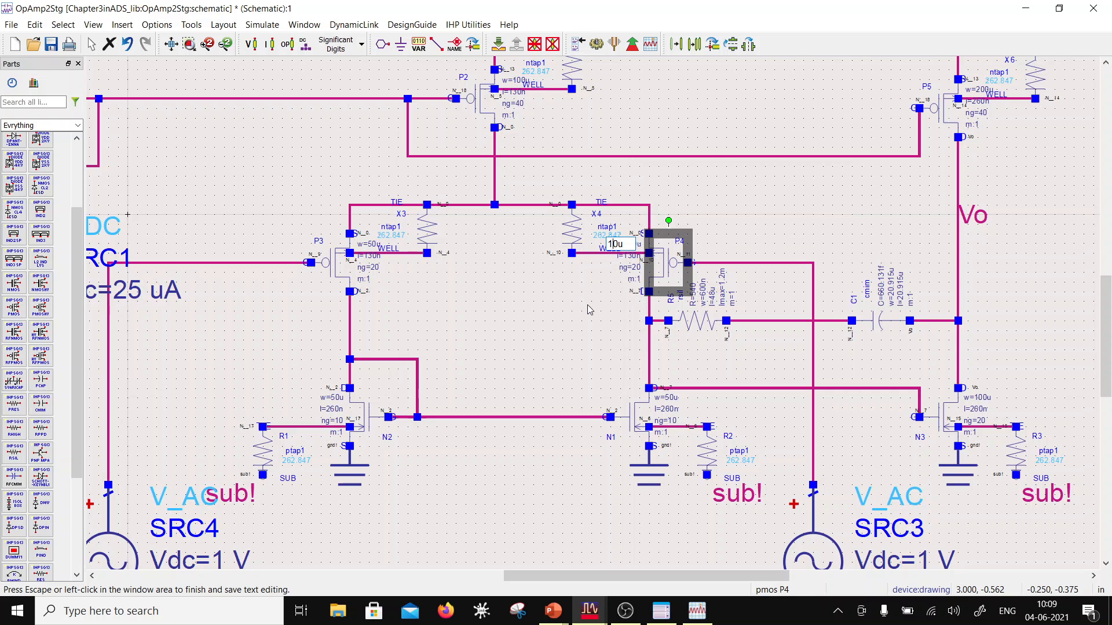
type("0")
key("Tab")
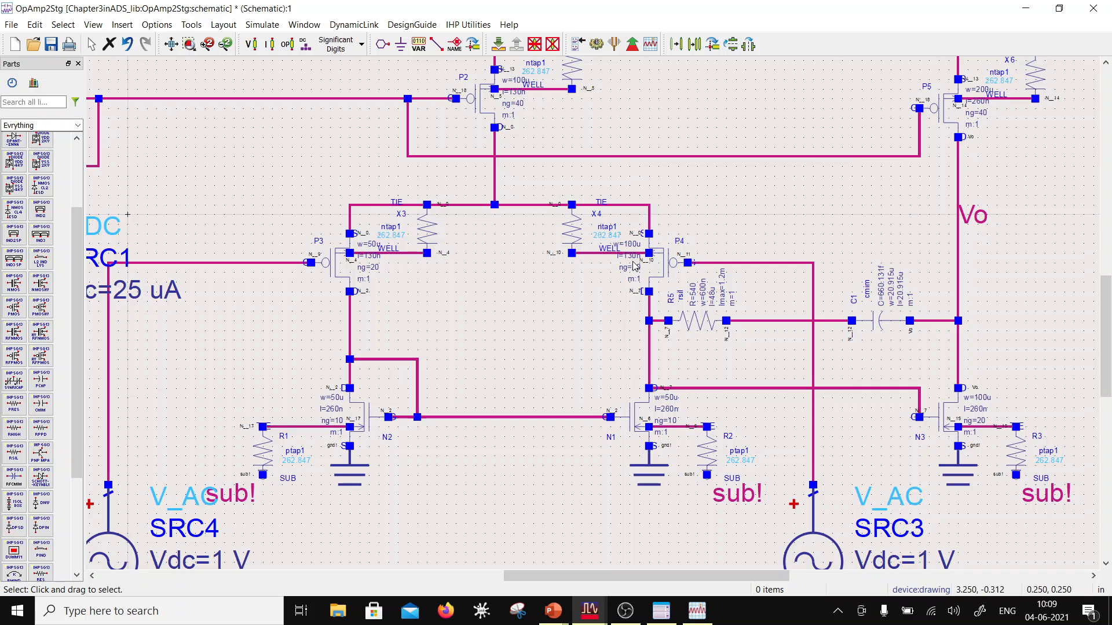
Step: Set the channel length of input-pair PMOS P4 to 260n on the schematic
left_click_drag(615, 255, 603, 257)
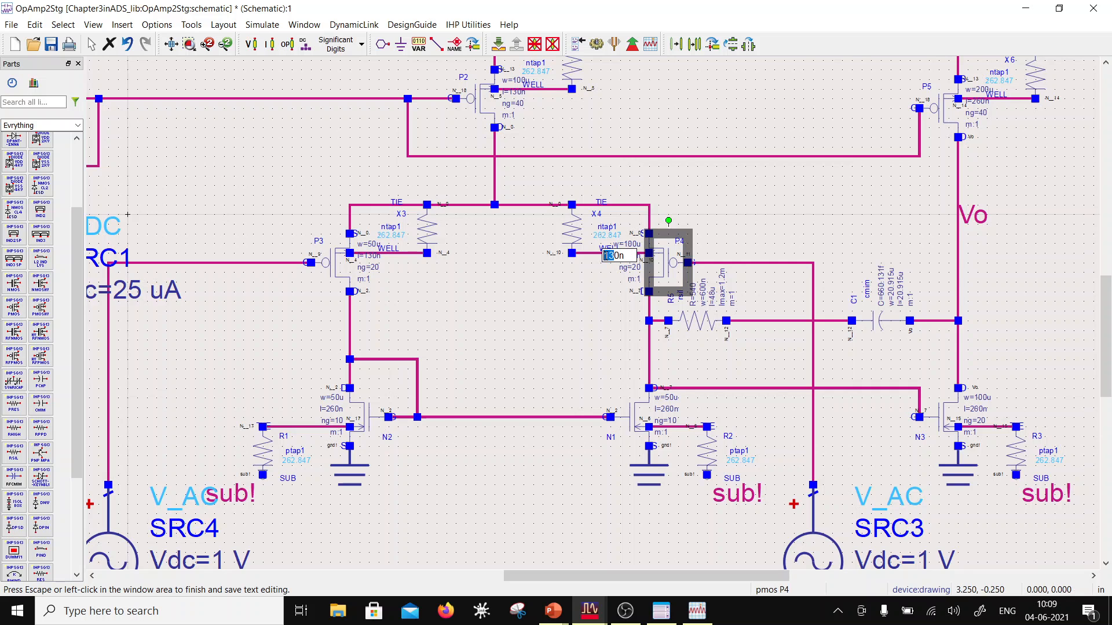
type("26")
left_click(431, 336)
Step: Open the instance parameters of input-pair PMOS P3 and set its total width to 100u
left_click(376, 245)
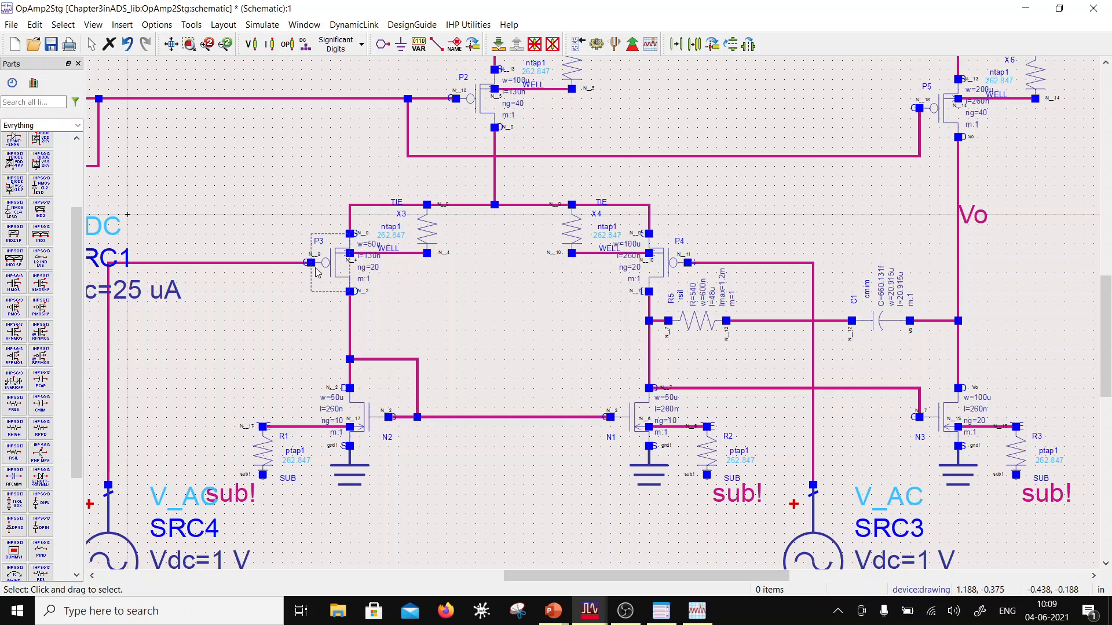
double_click(374, 246)
left_click(167, 152)
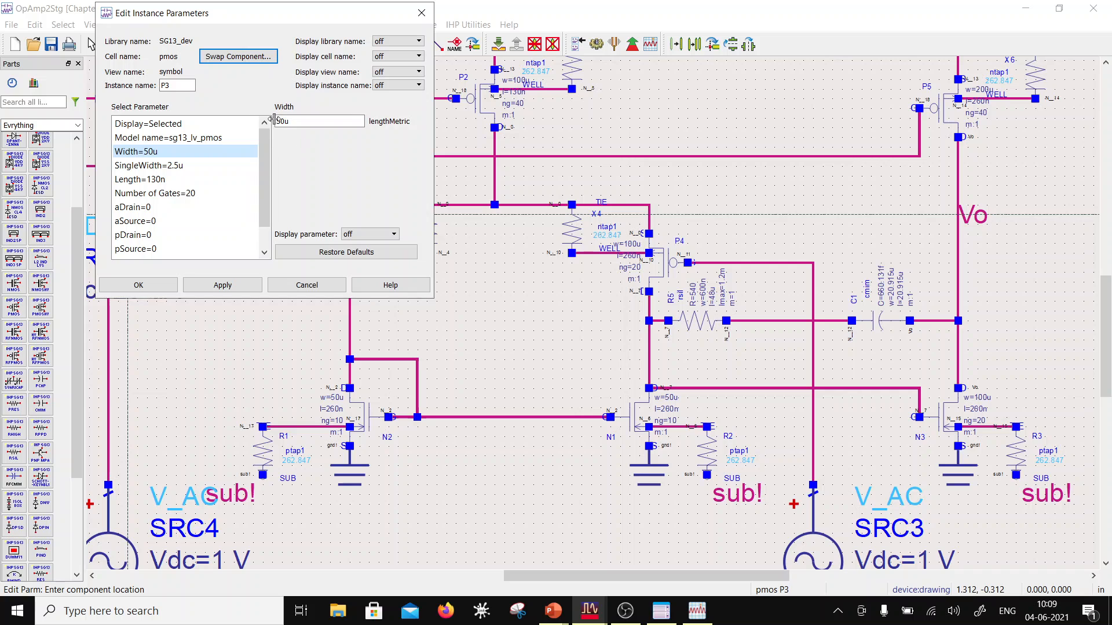
type("10")
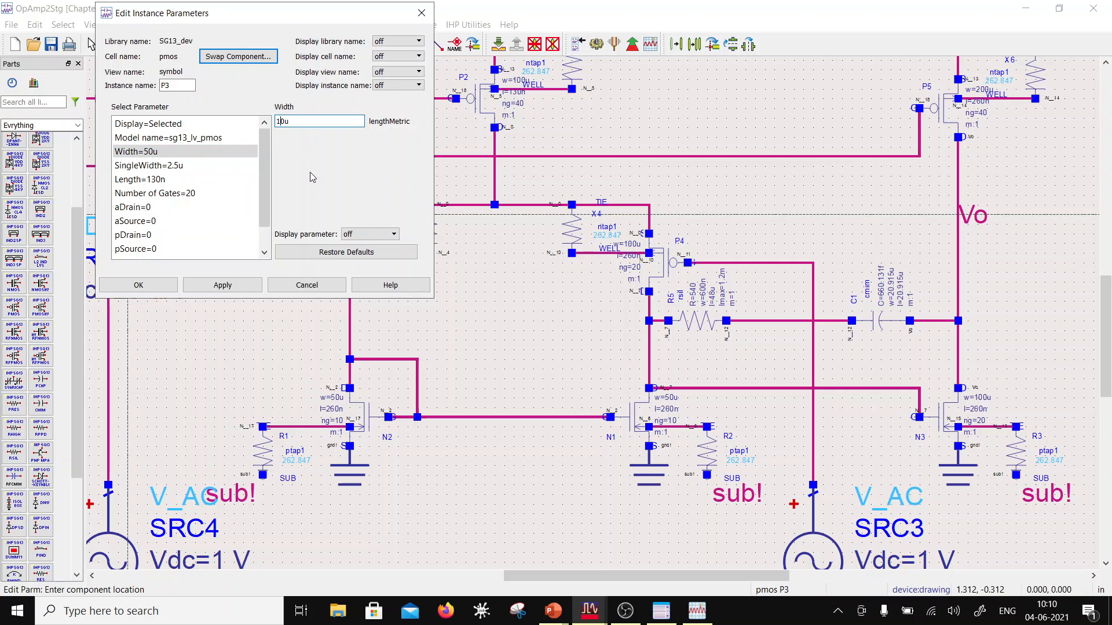
Step: Set the channel length of input-pair PMOS P3 to 260n and close its instance parameters
left_click(159, 181)
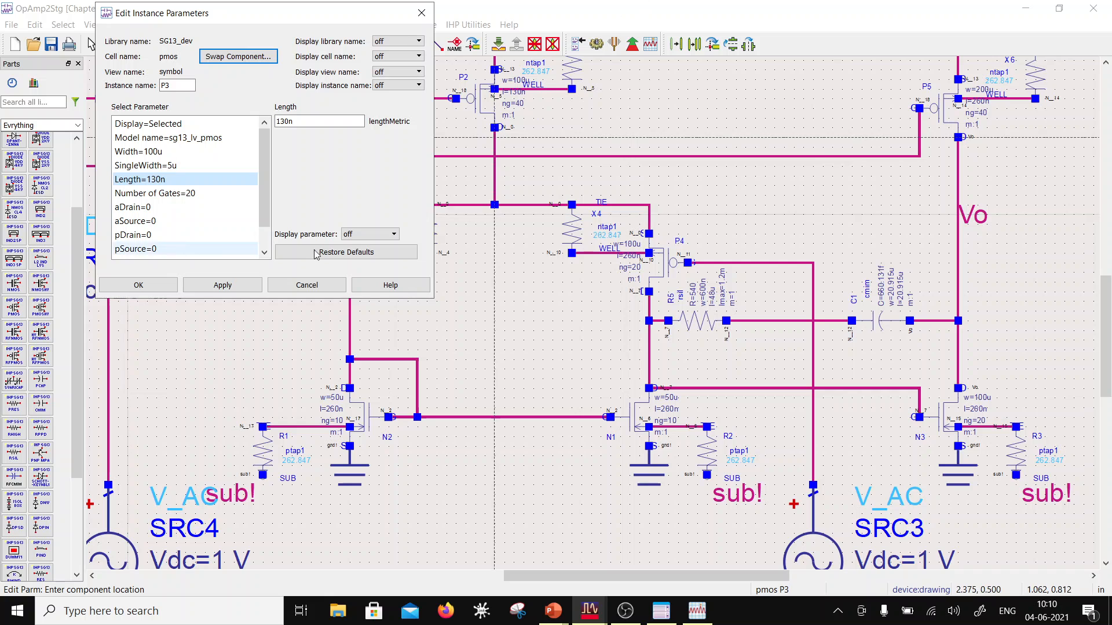
left_click_drag(284, 123, 277, 123)
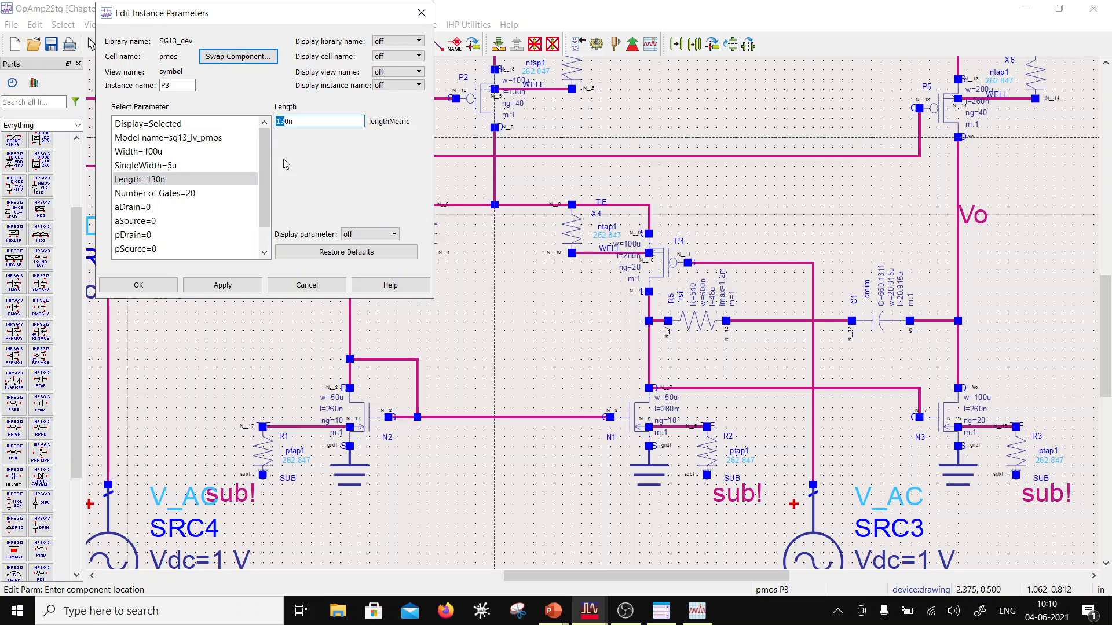
type("26")
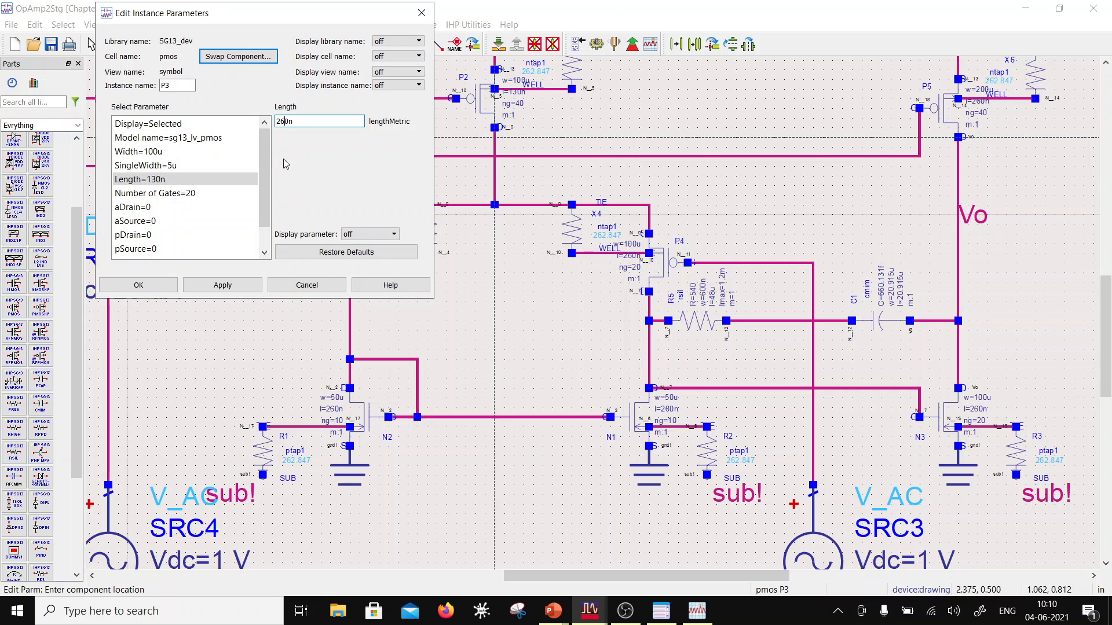
left_click(230, 286)
left_click(138, 285)
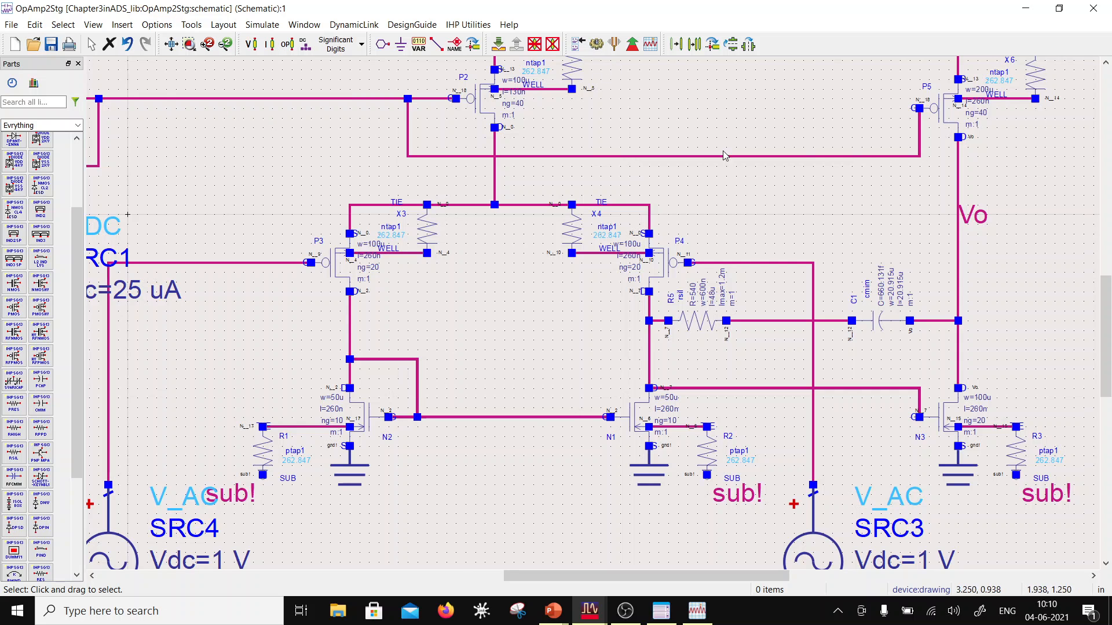
scroll(560, 374, "down", 3)
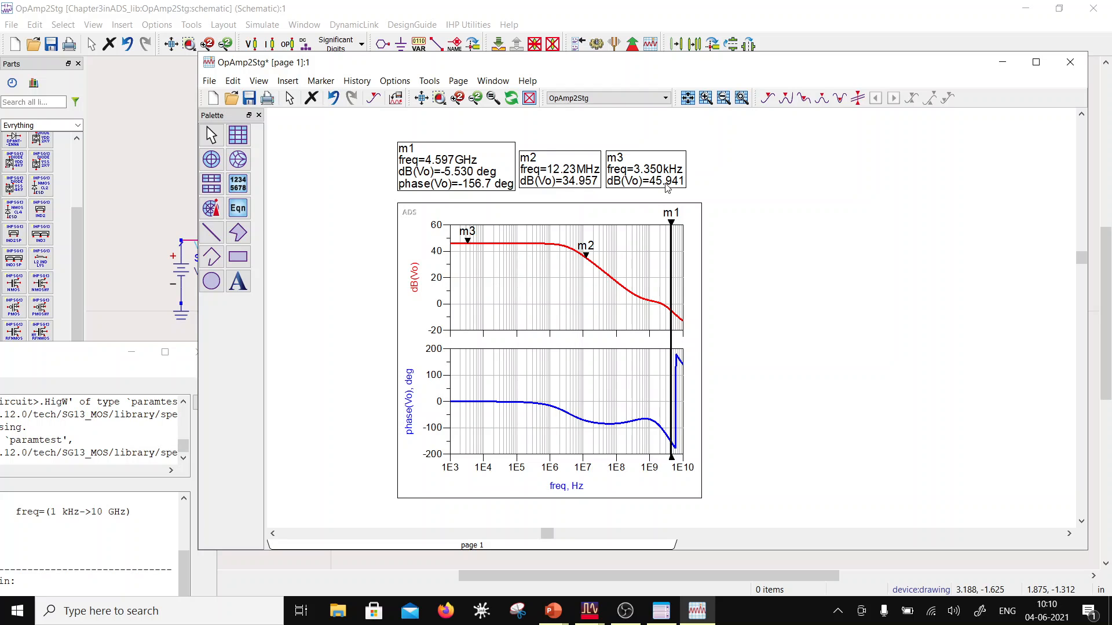
Step: Move marker m2 along the gain curve to 3.652 MHz, about 3 dB below the low-frequency gain
mouse_move(586, 259)
left_mouse_down()
mouse_move(538, 249)
mouse_move(567, 253)
left_mouse_up()
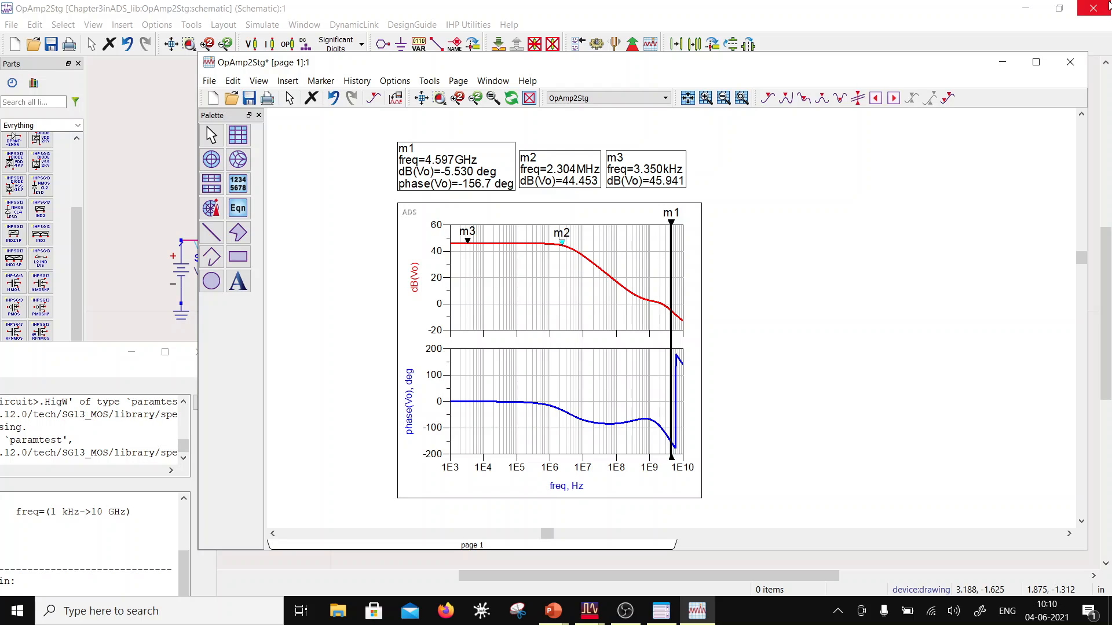
key("Right")
key("Right")
key("Right")
key("Right")
key("Right")
key("Right")
key("Right")
key("Right")
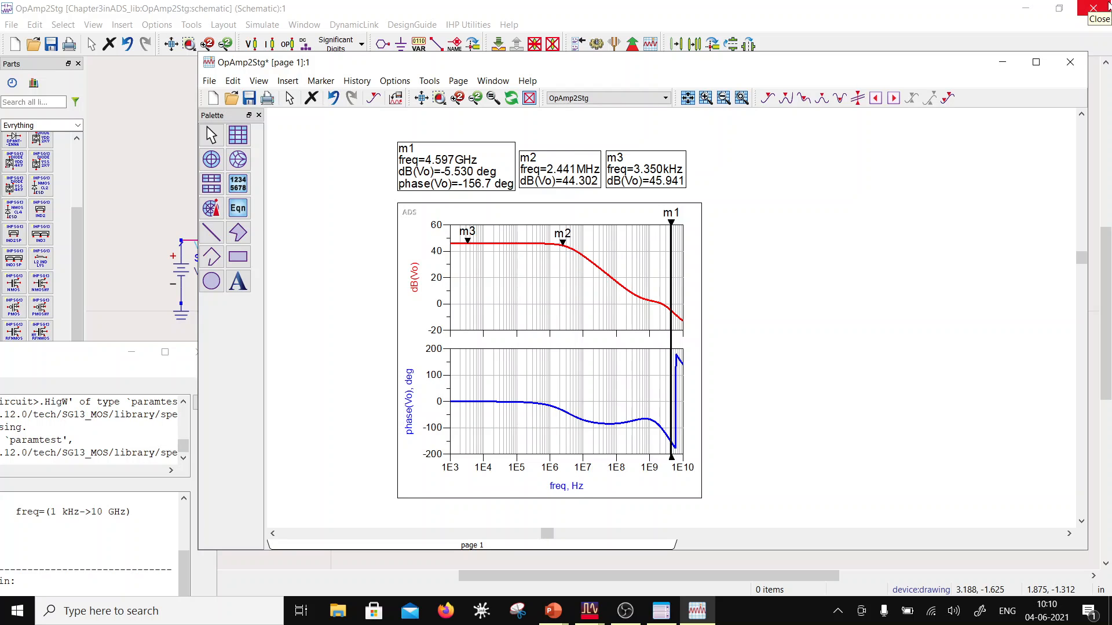
key("Right")
key("Right")
key("Right")
key("Right")
key("Right")
key("Right")
key("Right")
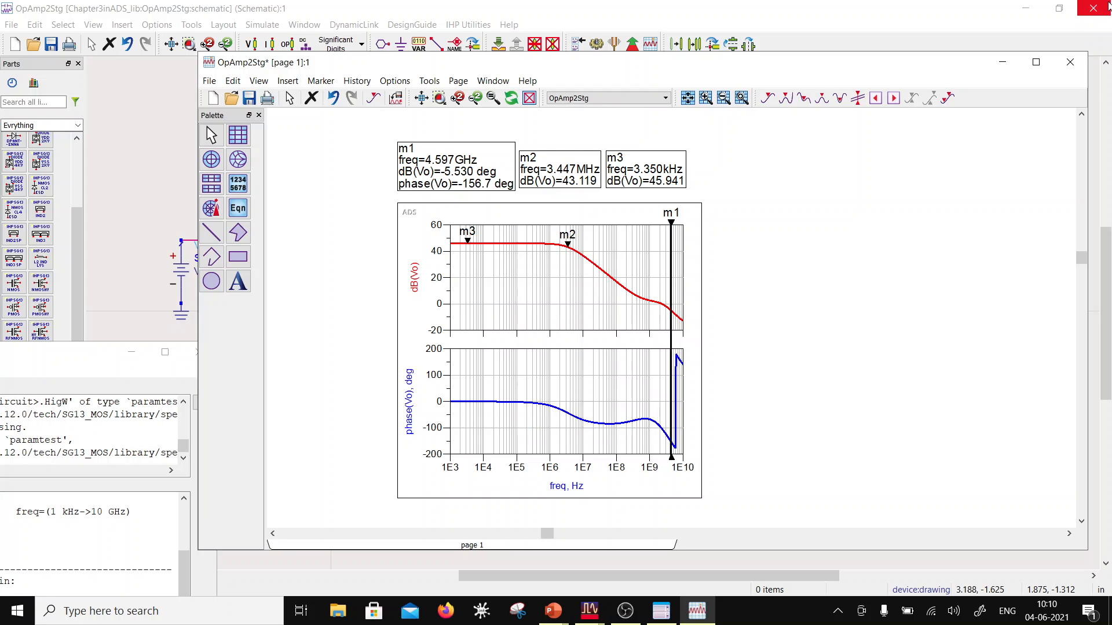
key("Right")
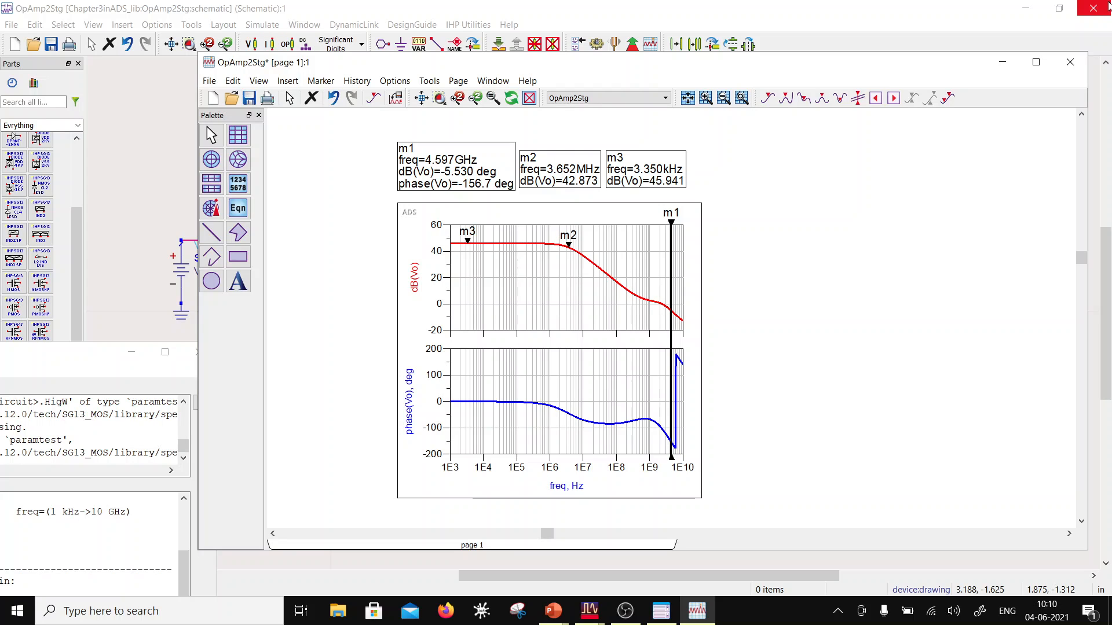
key("Left")
key("Right")
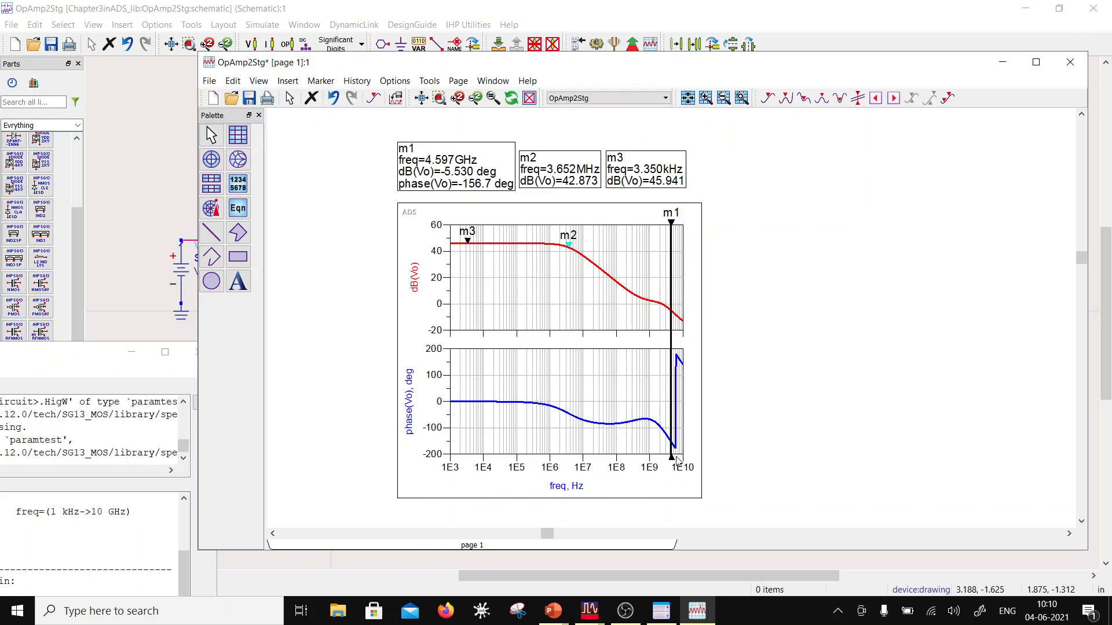
Step: Change the phase trace expression to unwrap(phase(Vo))
double_click(409, 405)
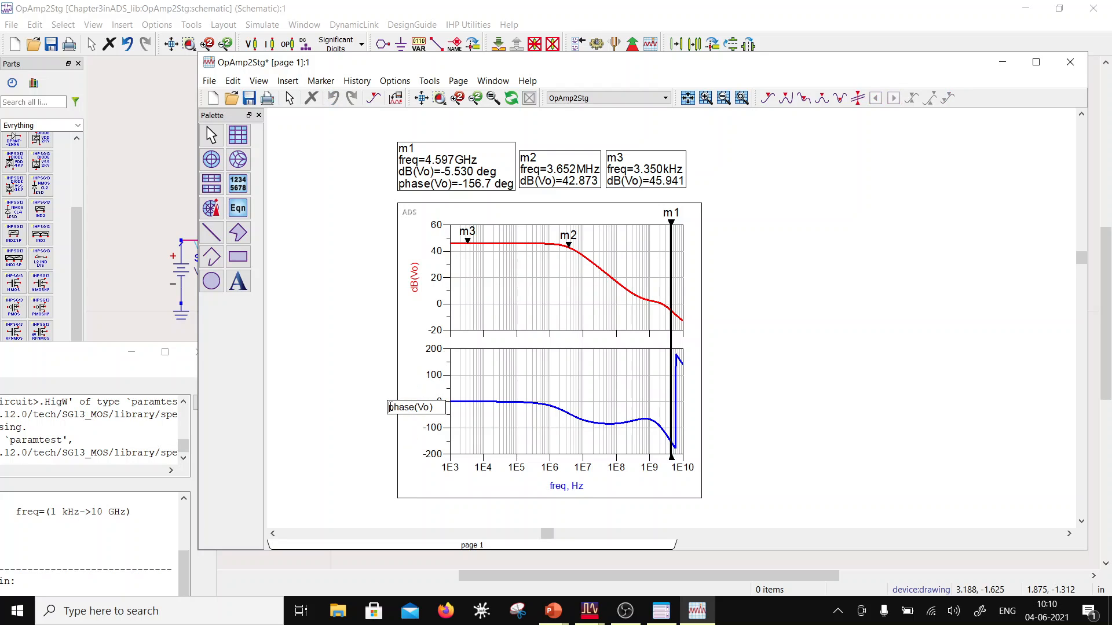
type("un")
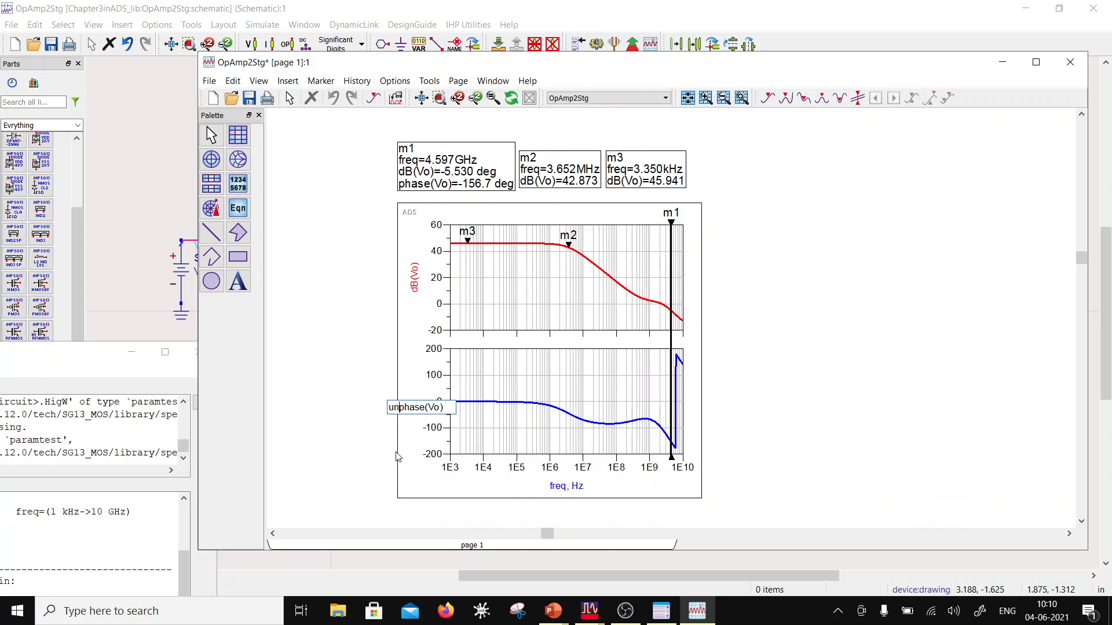
type("wrap(")
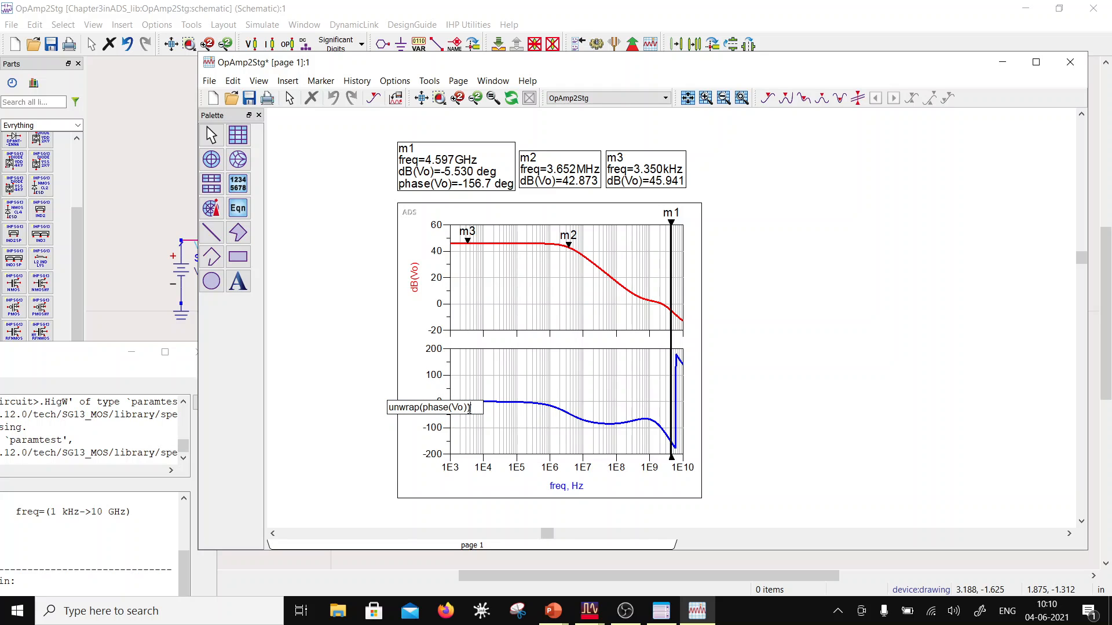
left_click(328, 378)
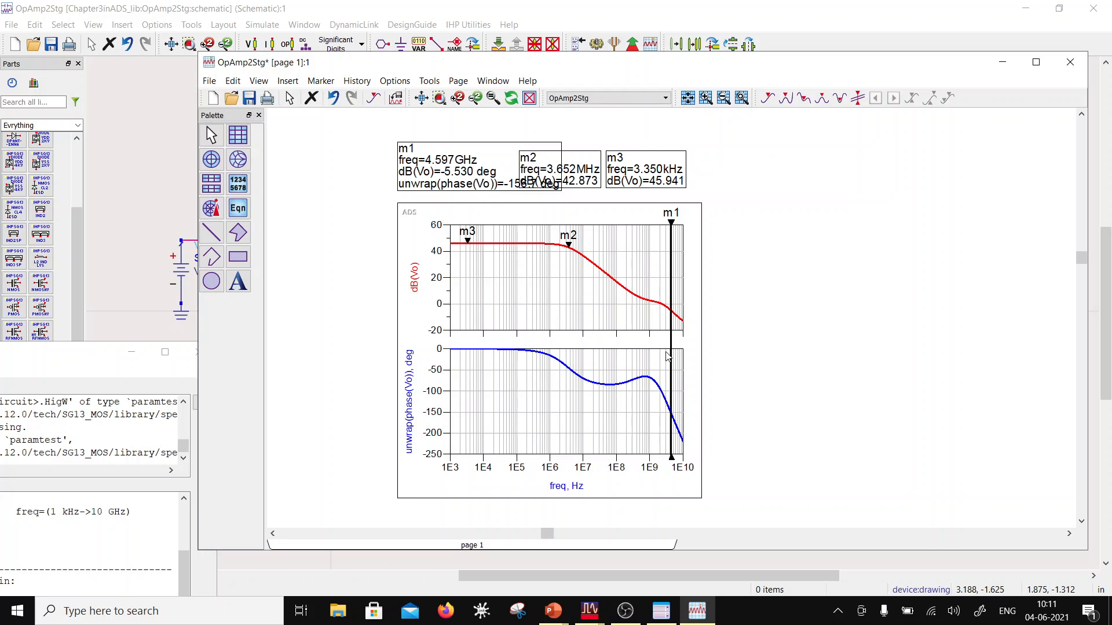
Step: Move marker m1 to about 2.11 GHz and space out the m2 and m3 readouts so the marker readouts no longer overlap
left_click_drag(672, 358, 662, 360)
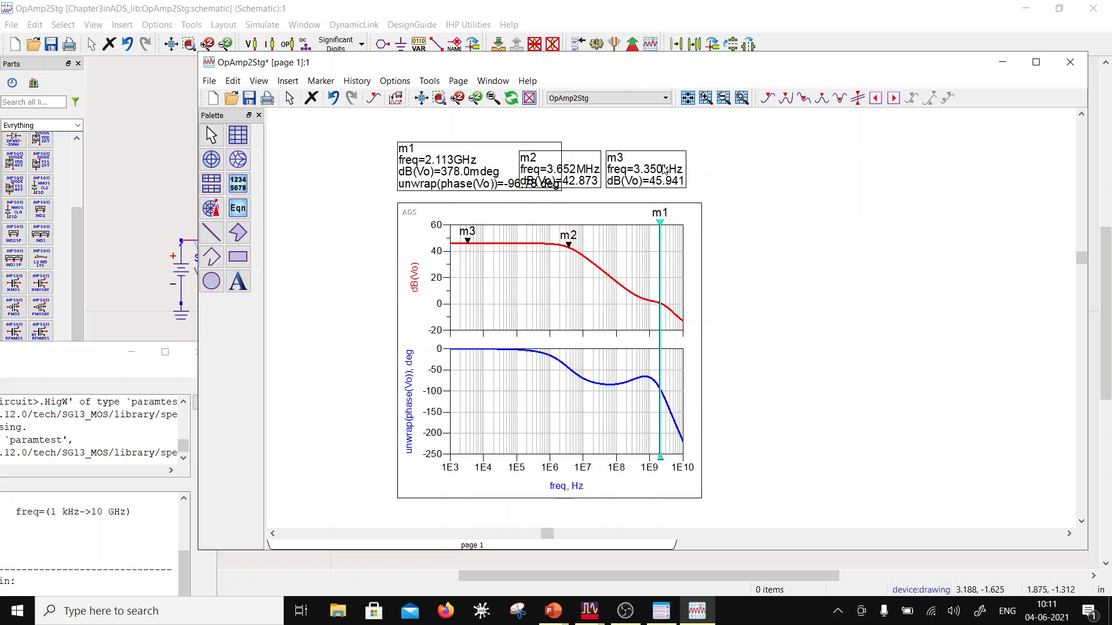
left_click(715, 167)
left_click_drag(715, 167, 716, 168)
left_click_drag(593, 174, 654, 173)
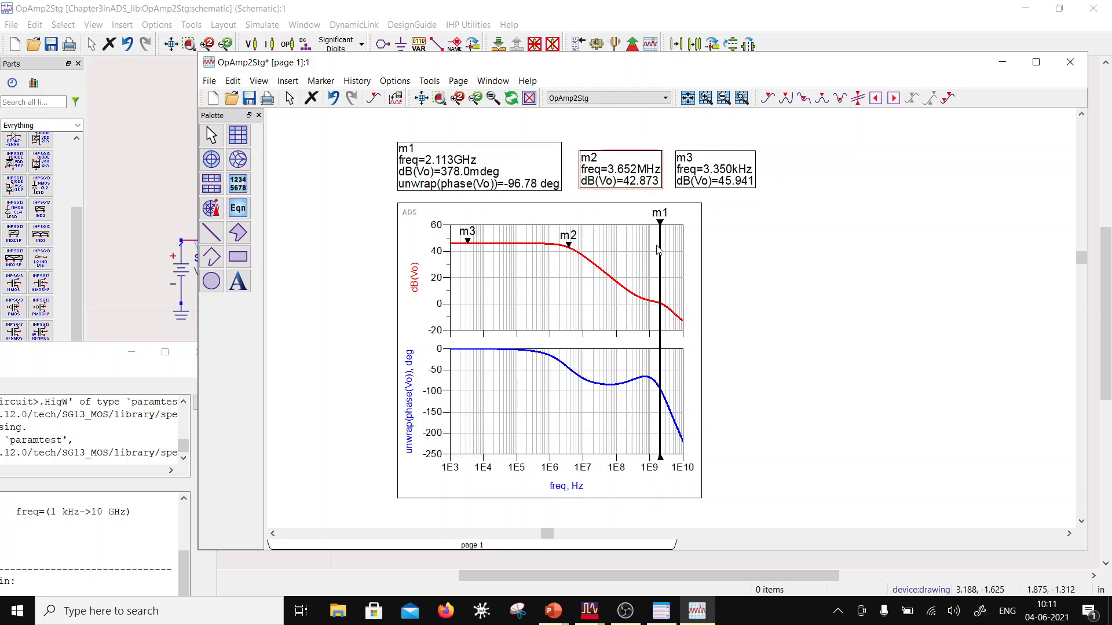
Step: Fine-tune marker m1 to the unity-gain crossing at 2.304 GHz, save the data display and return to the schematic
left_click(660, 255)
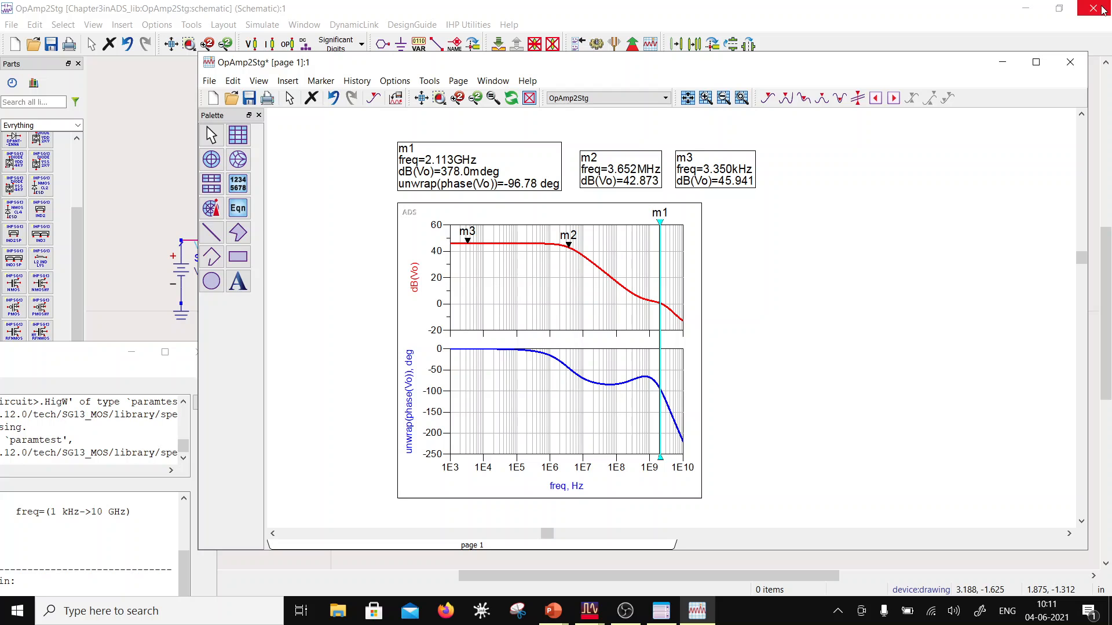
key("Right")
key("Right")
key("Right")
key("Right")
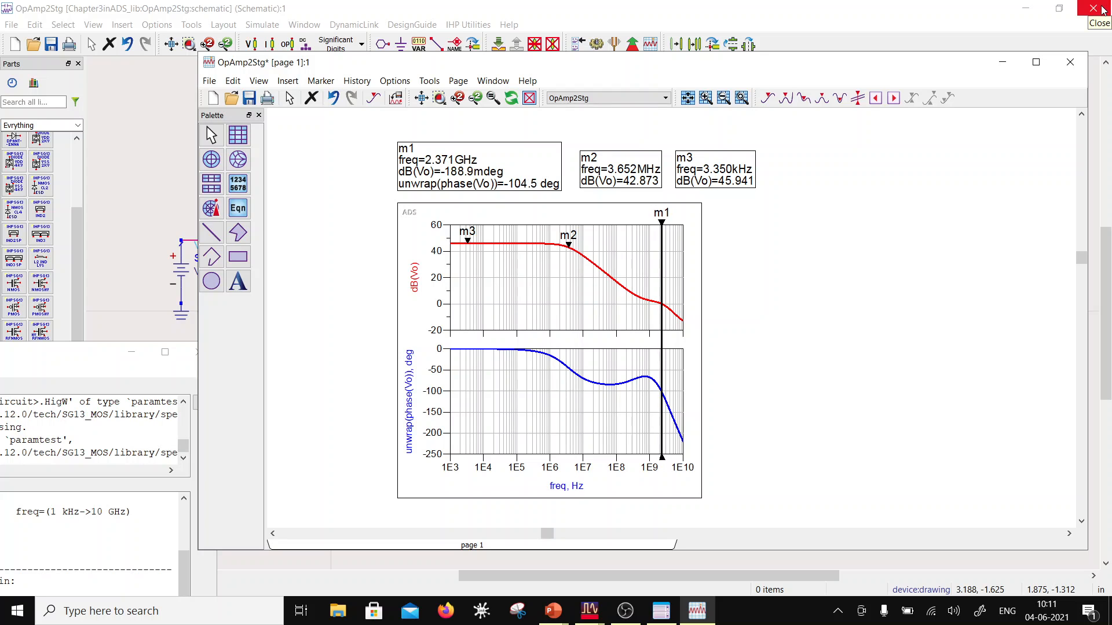
key("Left")
key("Left")
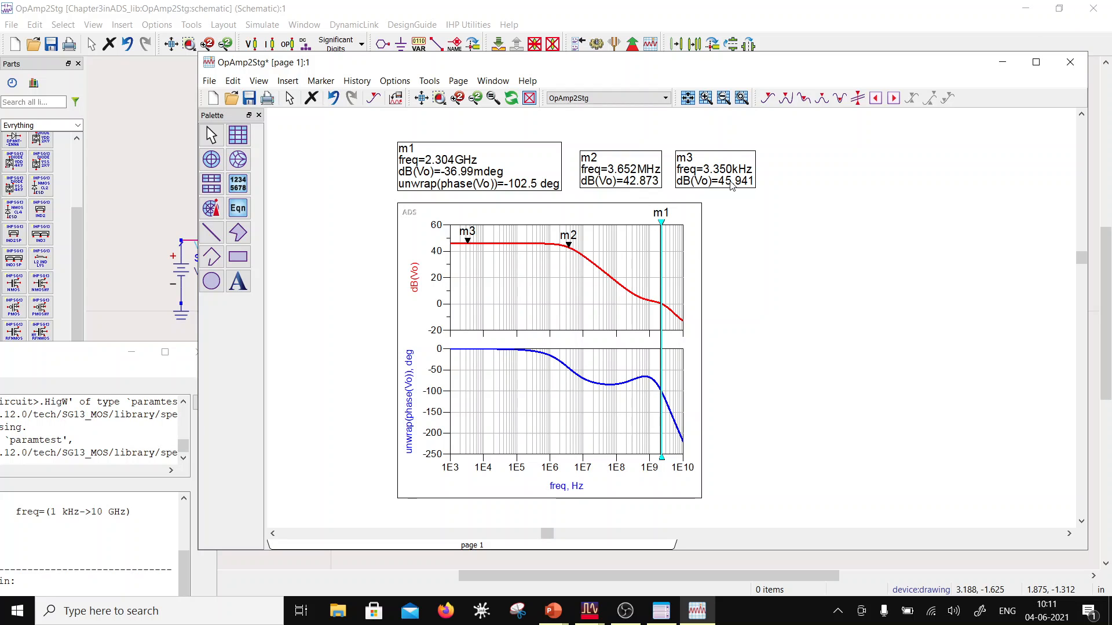
left_click(249, 98)
left_click(281, 7)
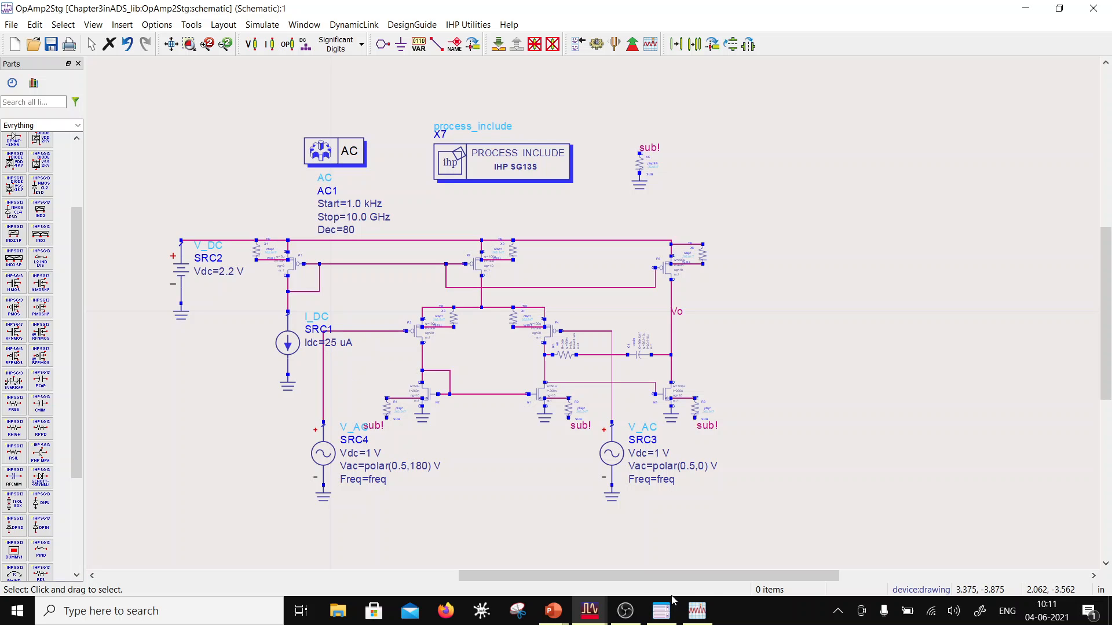
double_click(656, 453)
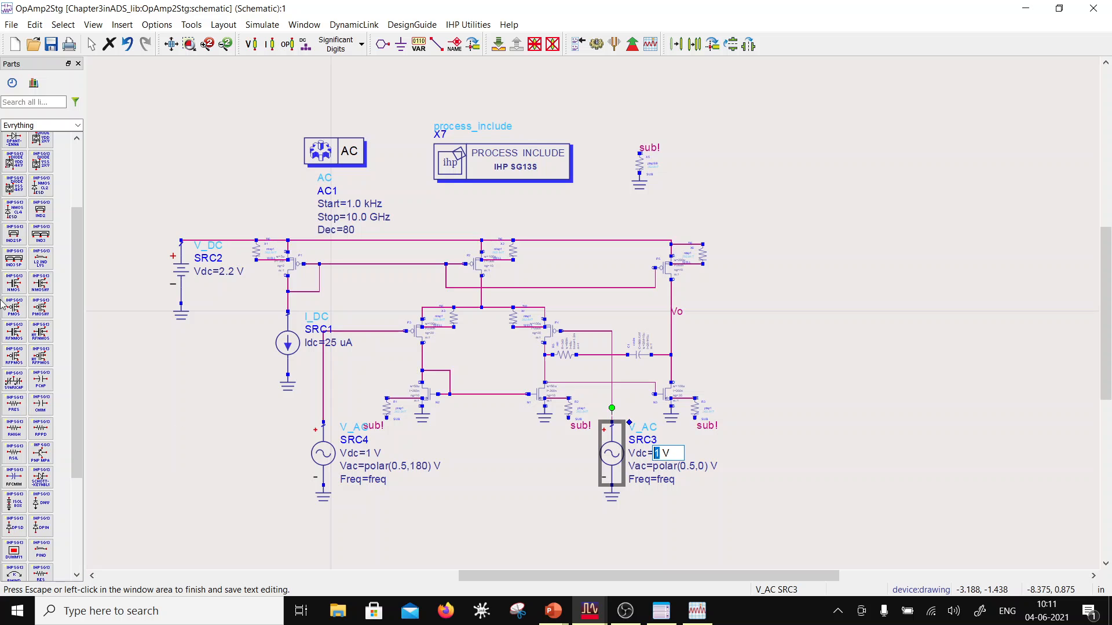
left_click(169, 119)
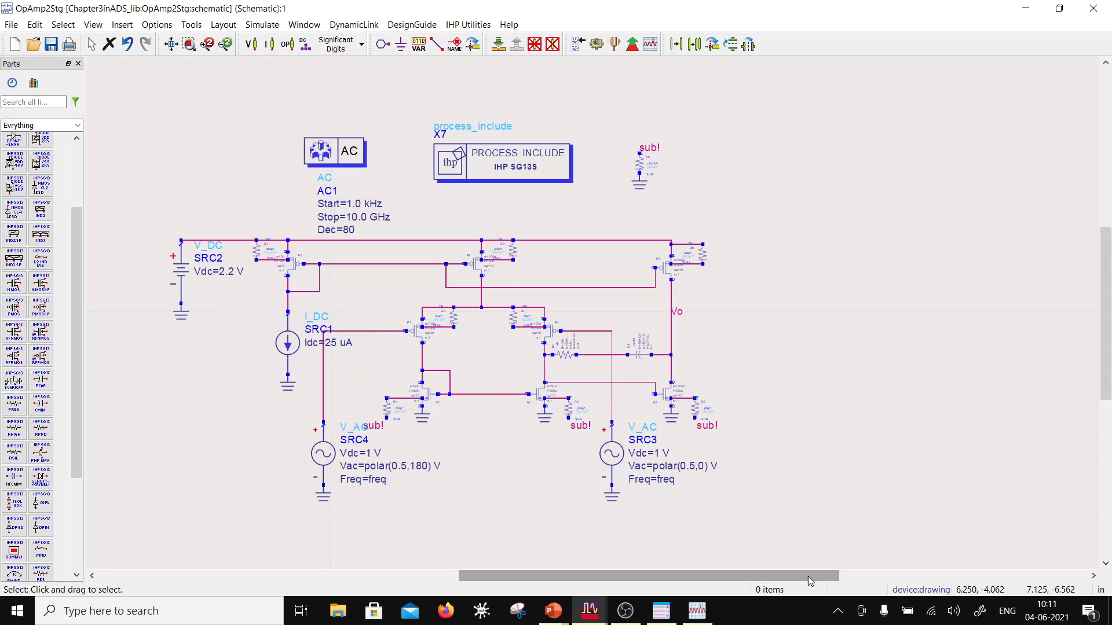
left_click(697, 611)
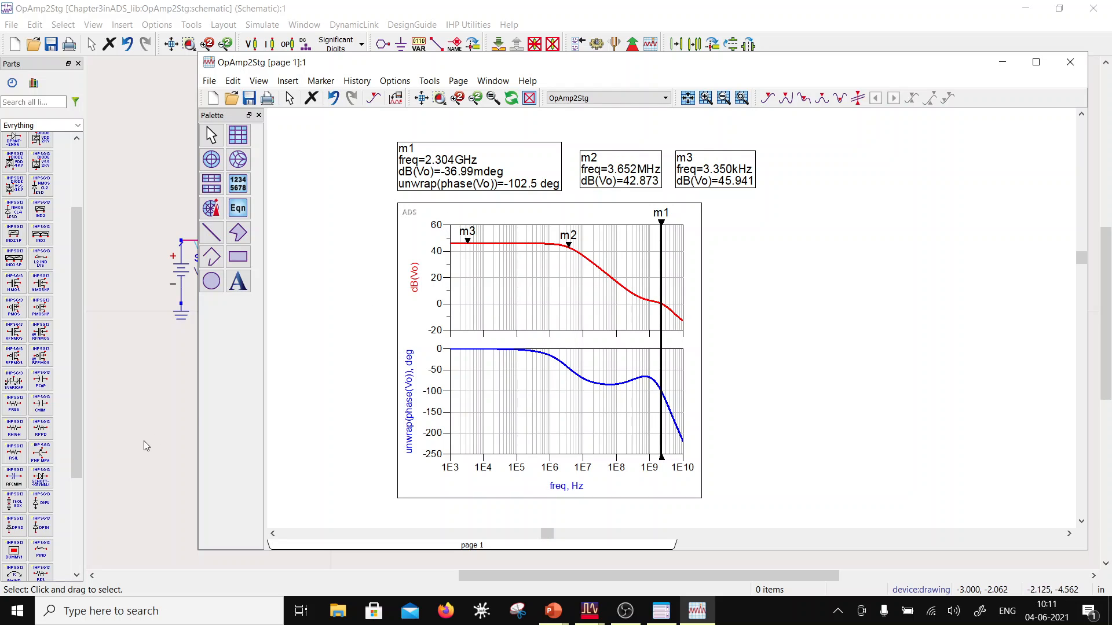
left_click(123, 398)
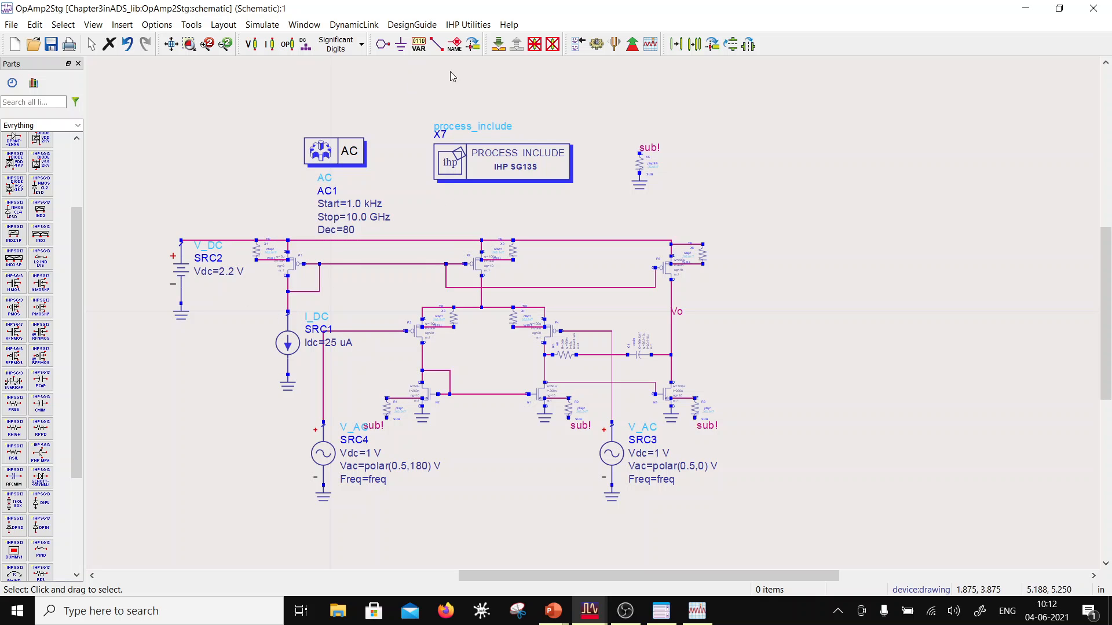
left_click(11, 24)
left_click(412, 24)
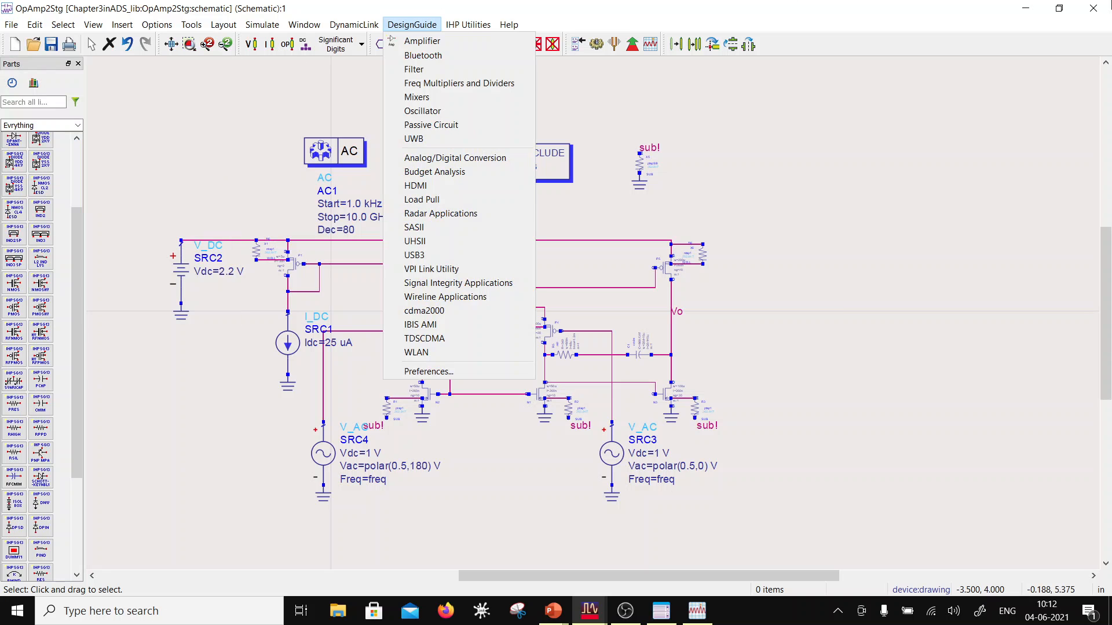
Step: Close the OpAmp2Stg schematic and put away the data display window to reach the workspace folder tree
left_click(1088, 11)
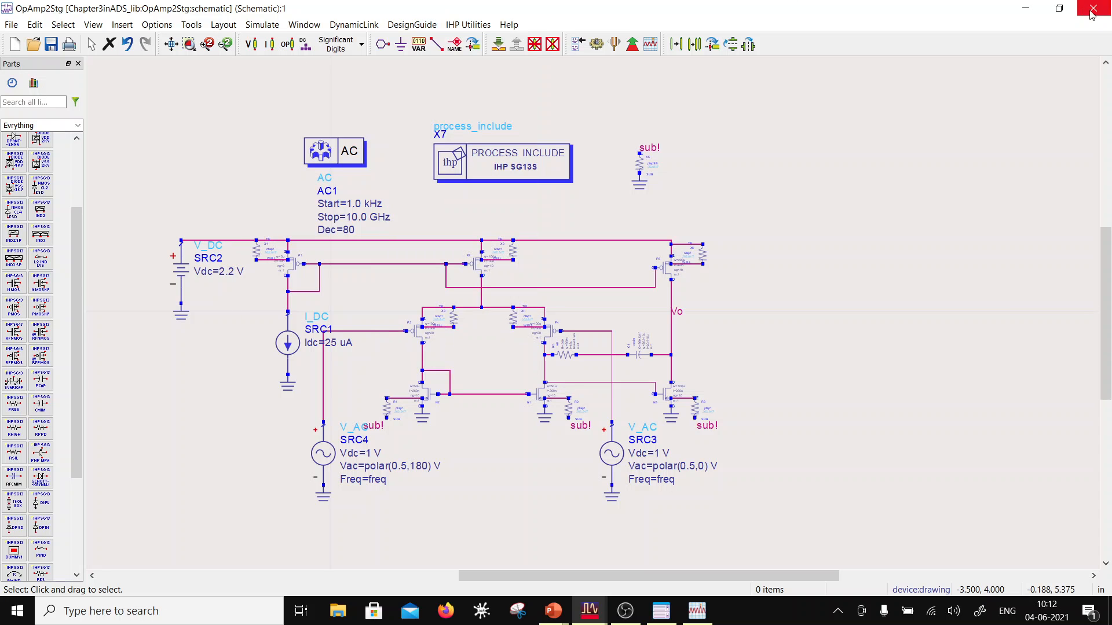
left_click(1094, 13)
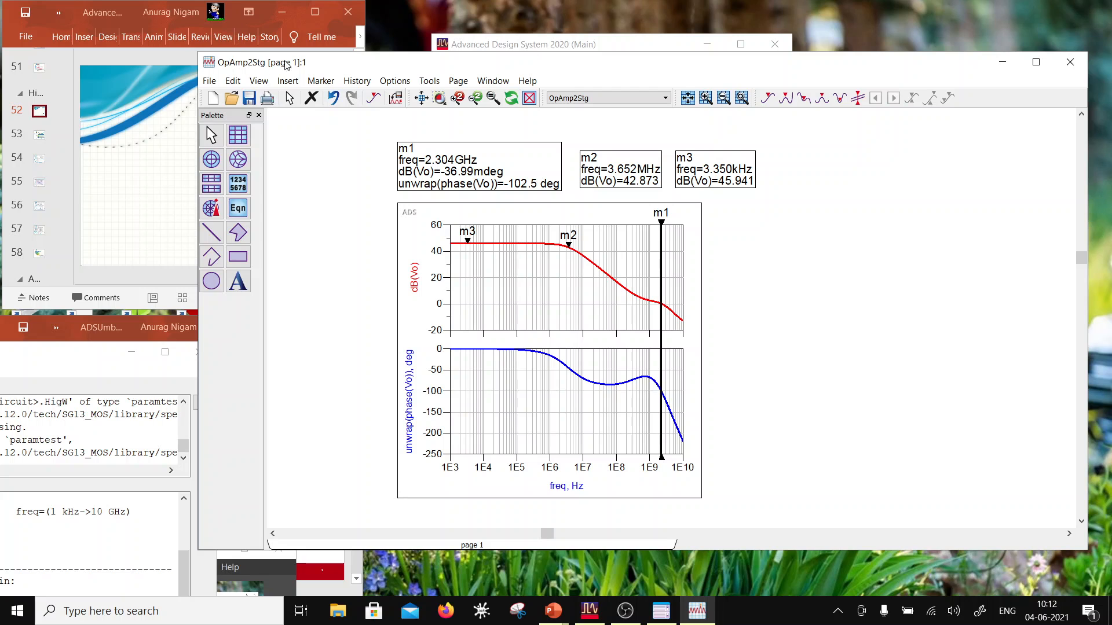
left_click(209, 80)
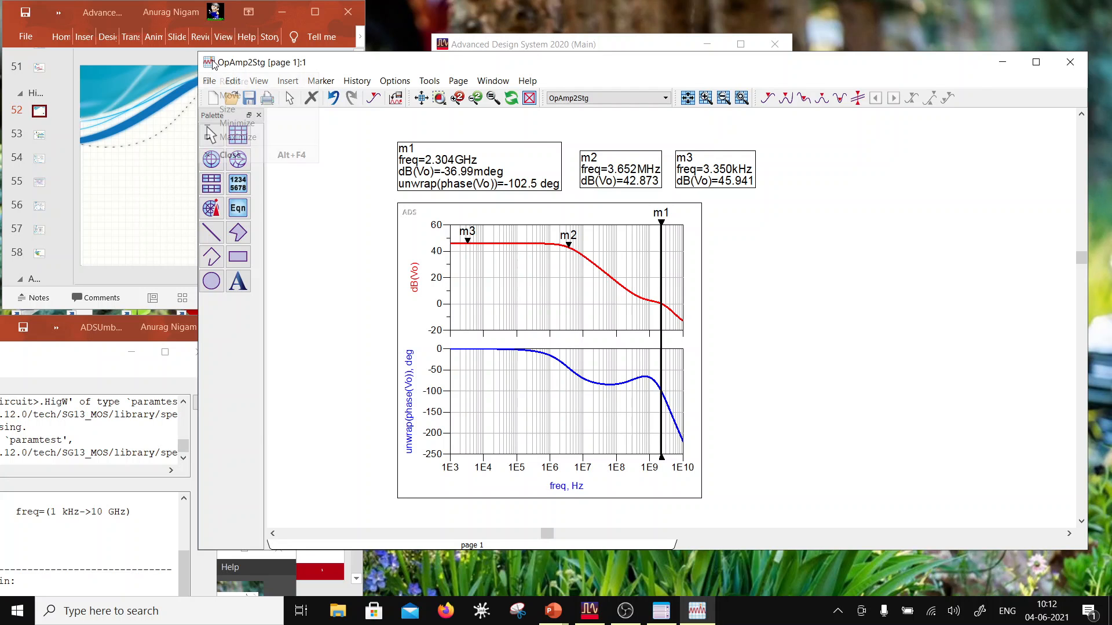
left_click(229, 124)
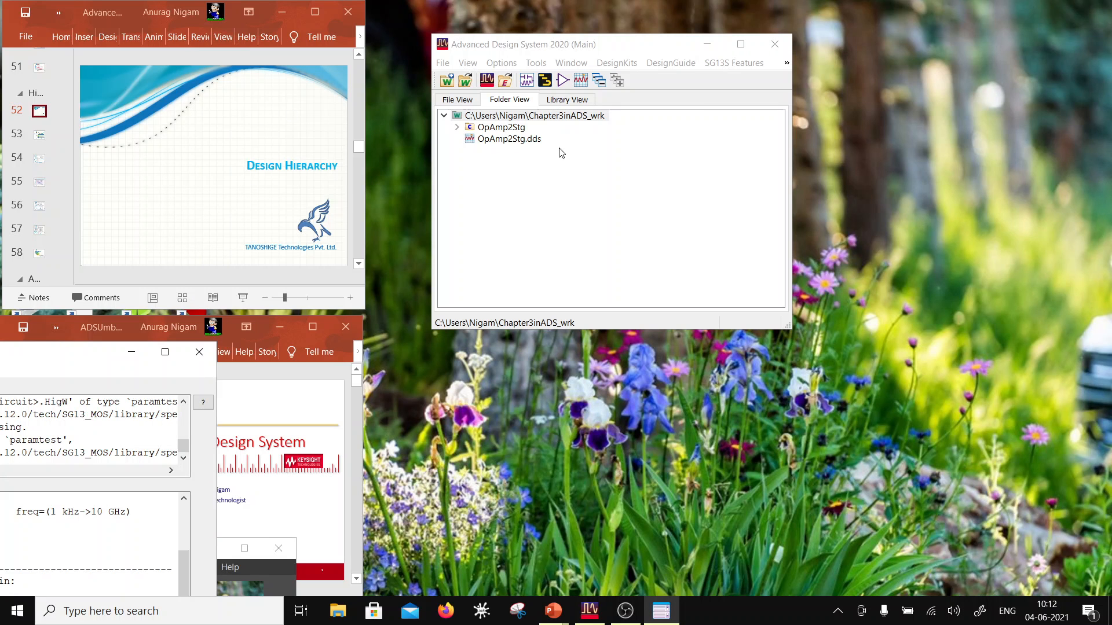
Step: Copy the OpAmp2Stg cell within its current library under the new name OpAmp2StgComp
right_click(490, 129)
left_click(525, 178)
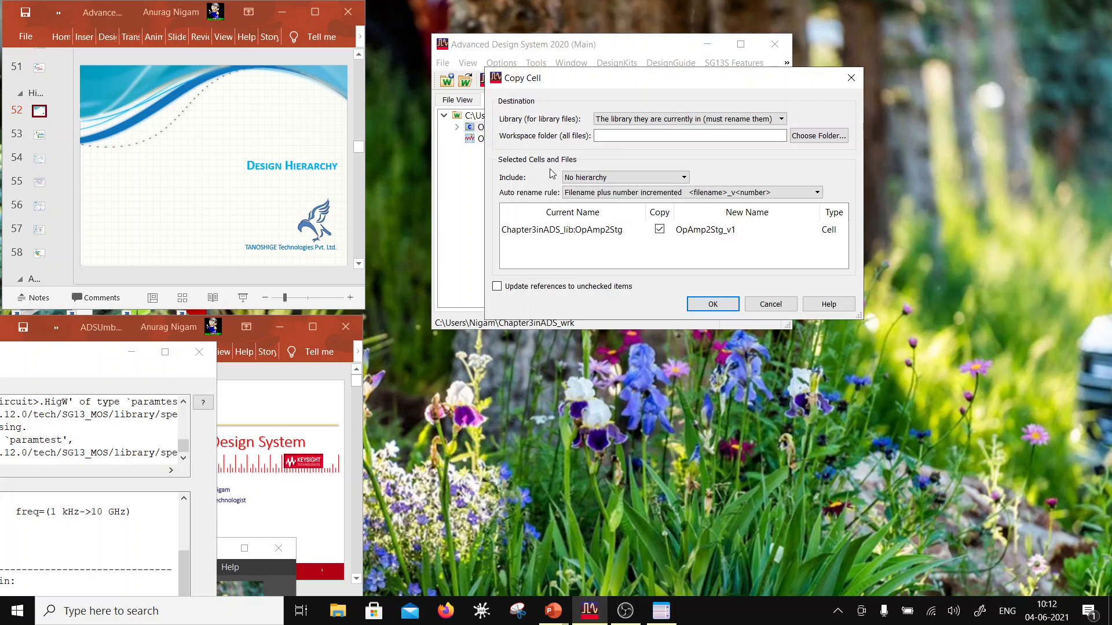
double_click(736, 232)
left_click_drag(737, 231, 727, 232)
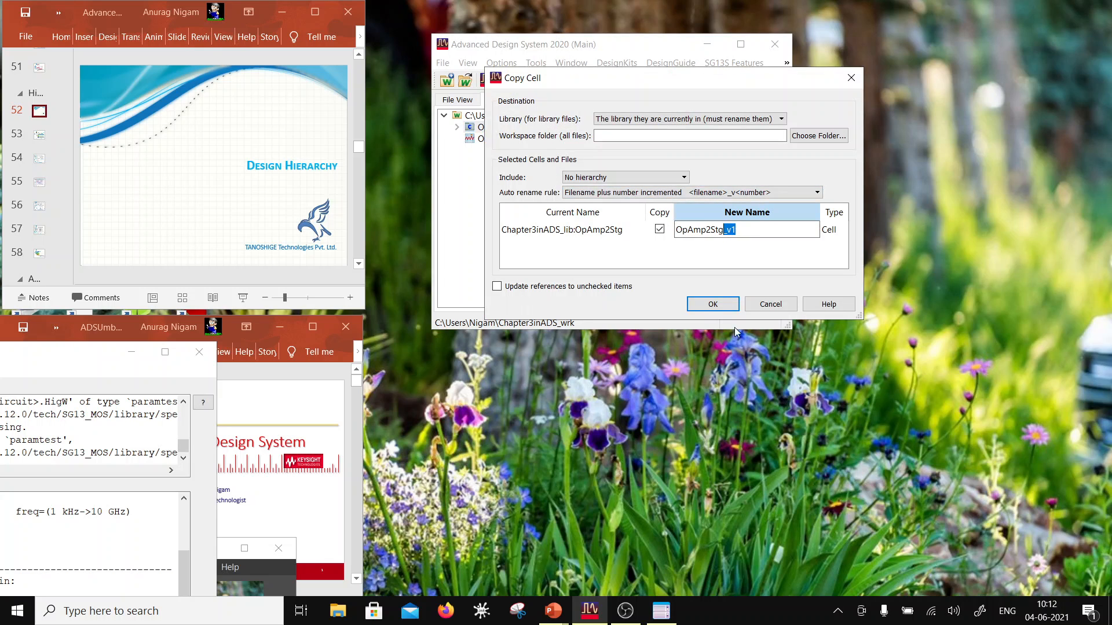
type("Comp")
left_click(712, 302)
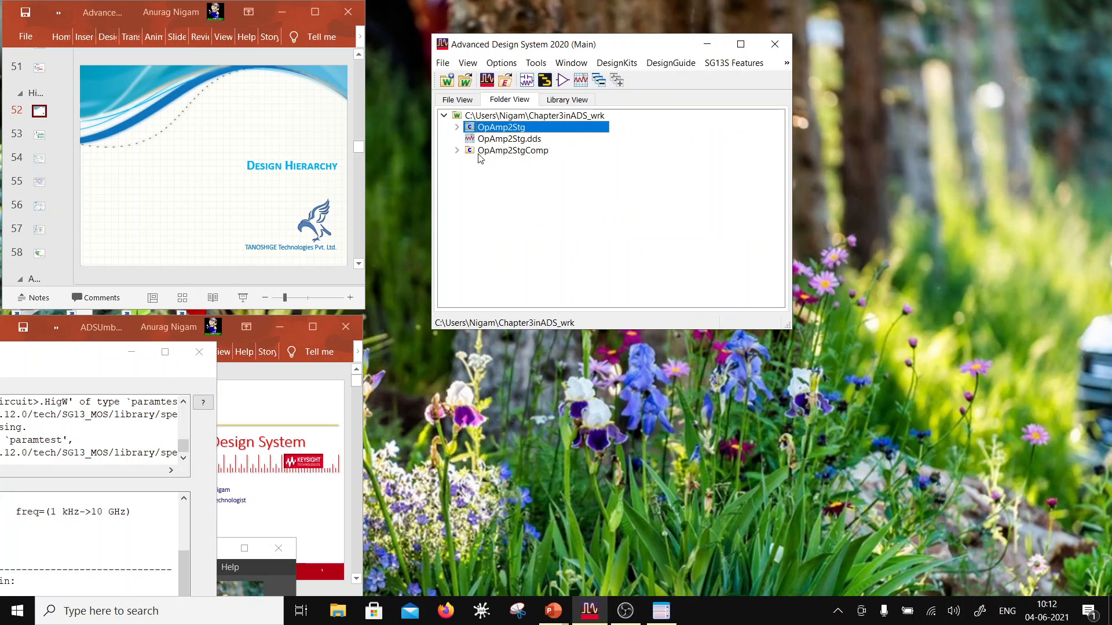
Step: Open the schematic of the OpAmp2StgComp cell and select its AC simulation controller
right_click(486, 150)
left_click(457, 150)
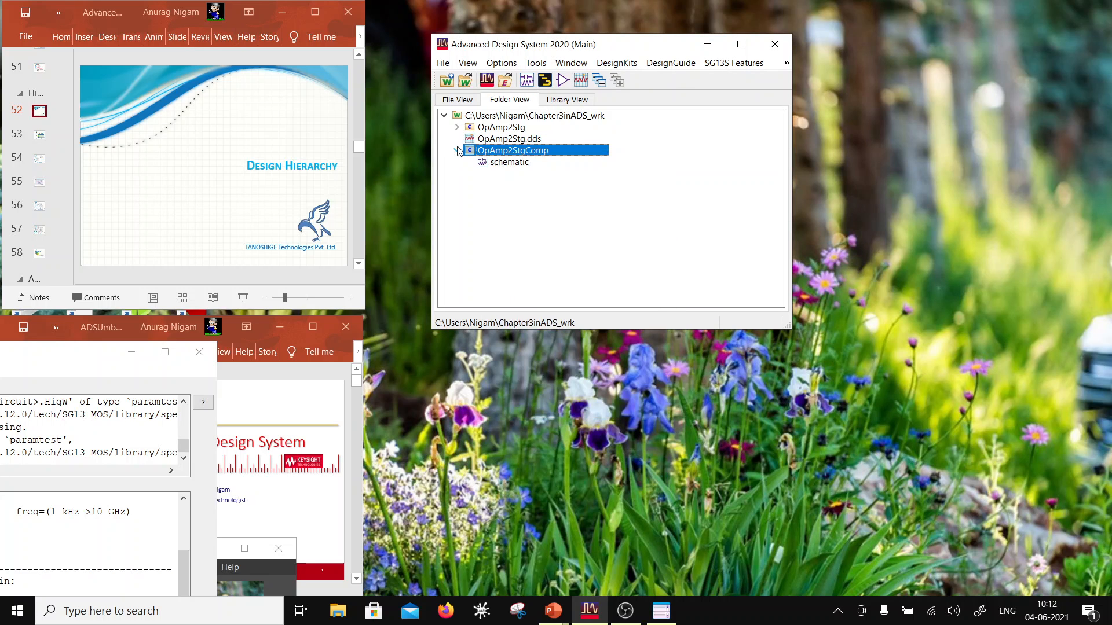
double_click(503, 162)
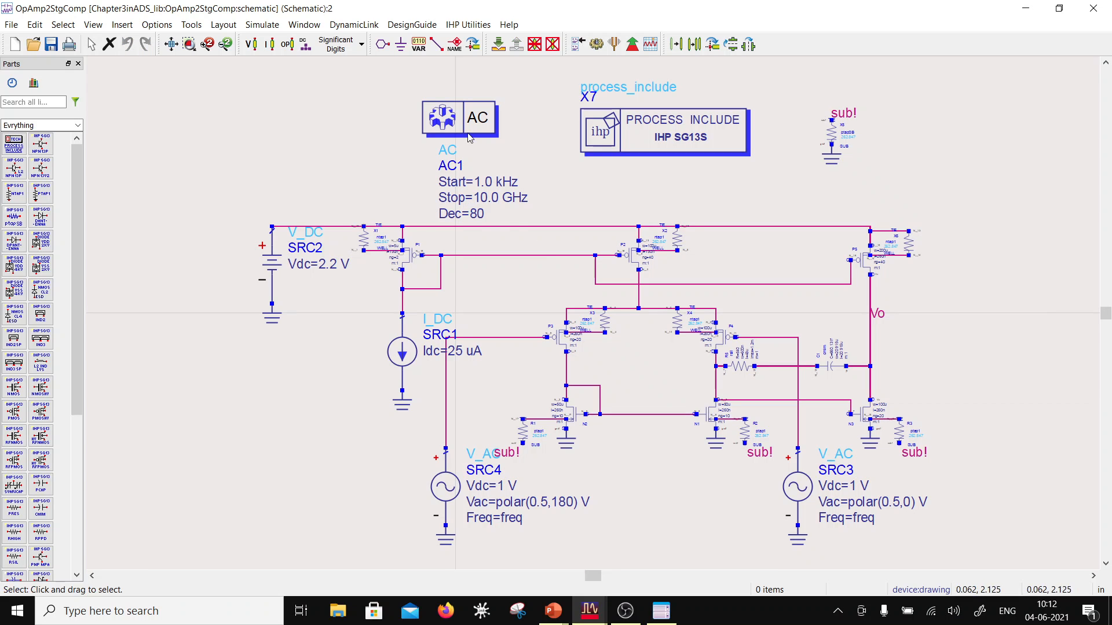
left_click(470, 118)
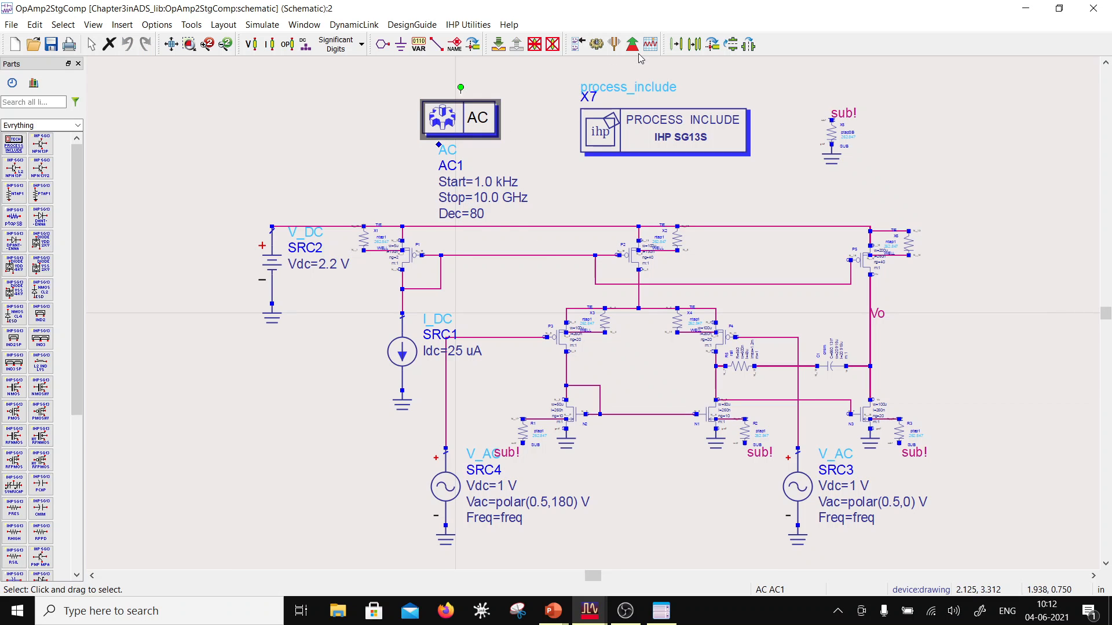
Step: Delete the AC simulation controller, the process include block, and the separate sub! tie resistor with its ground
key("Delete")
left_click(688, 152)
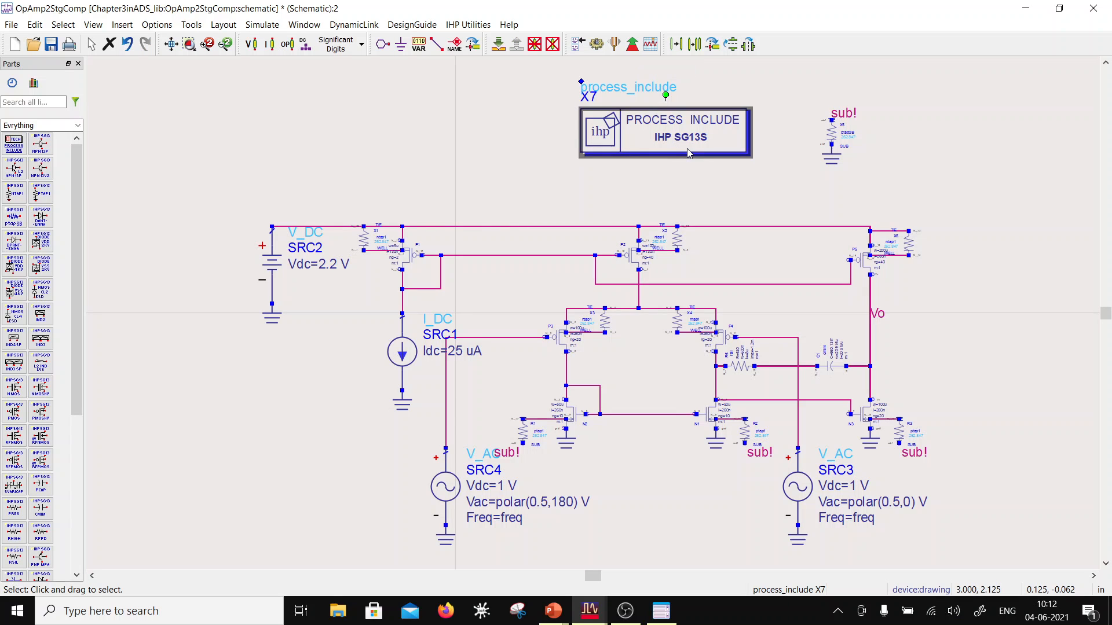
key("Delete")
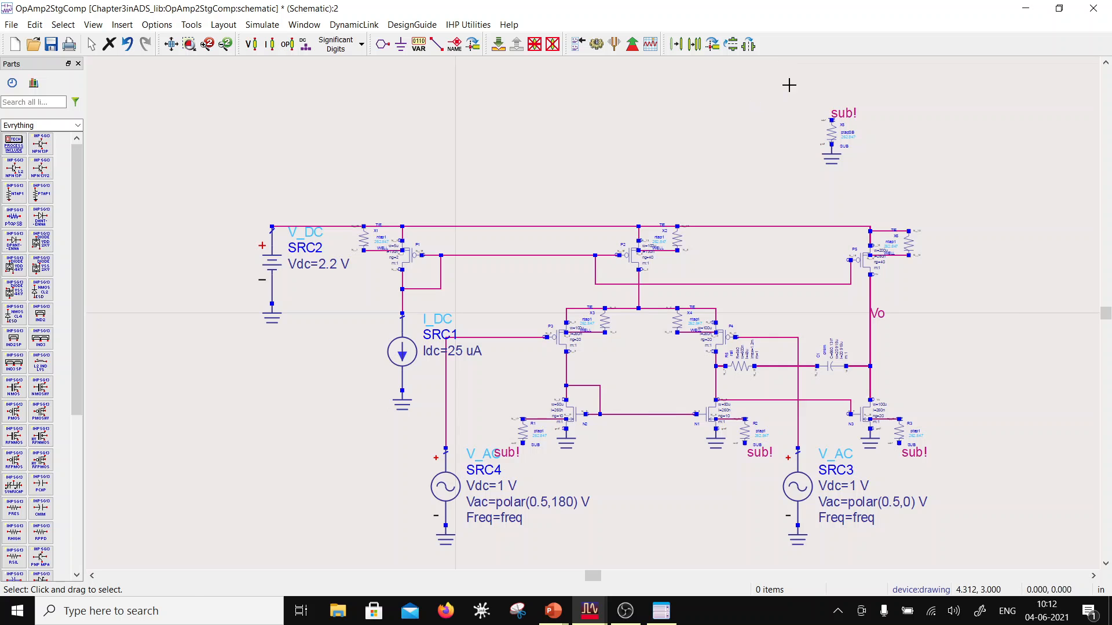
left_click_drag(787, 79, 895, 172)
left_click(895, 172)
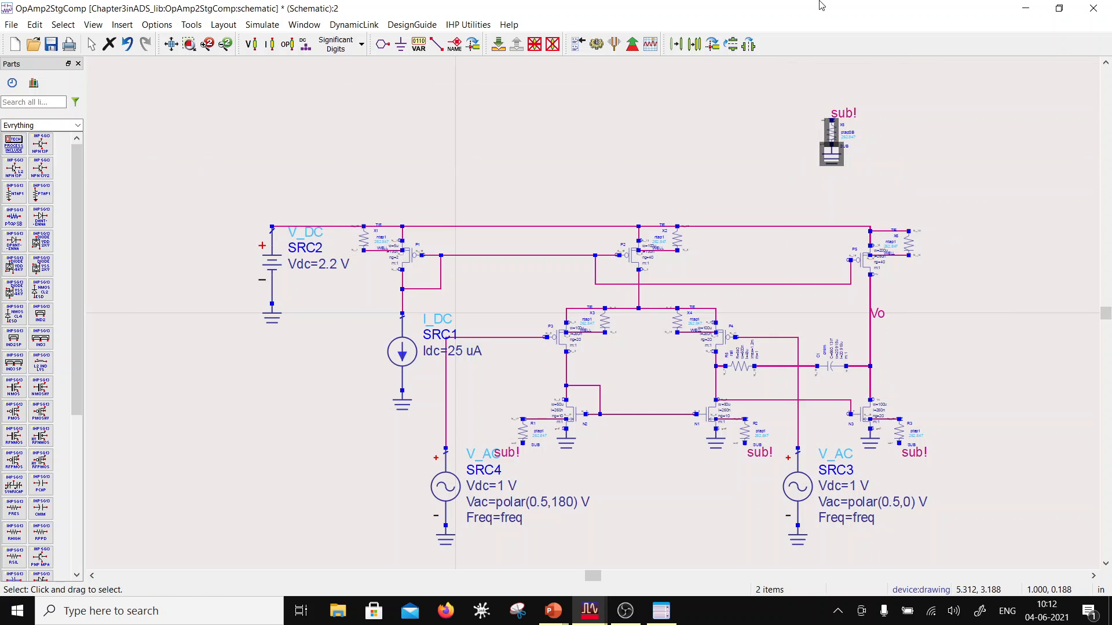
key("Delete")
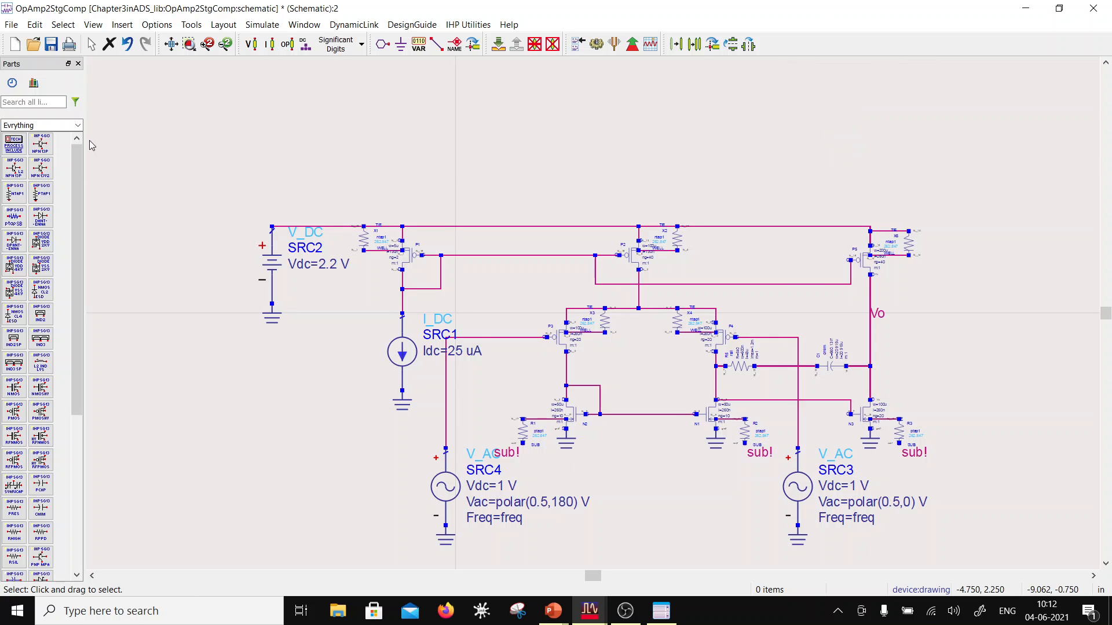
Step: Delete the DC supply source SRC2 and the bias current source SRC1 together with their grounds
left_click(213, 198)
left_click(301, 367)
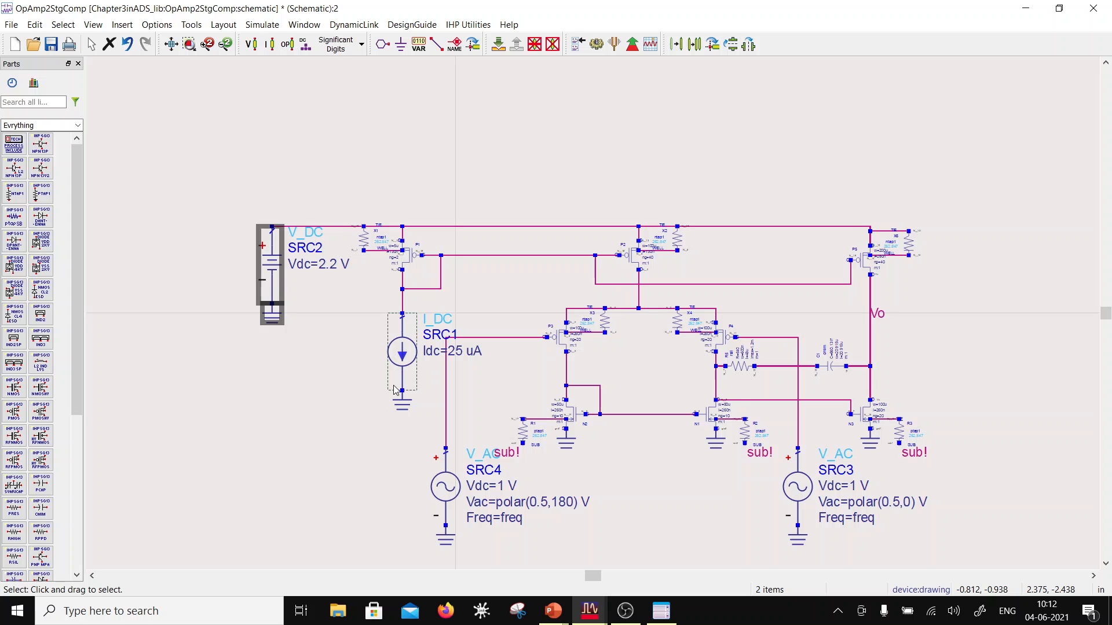
key("Delete")
left_click(328, 429)
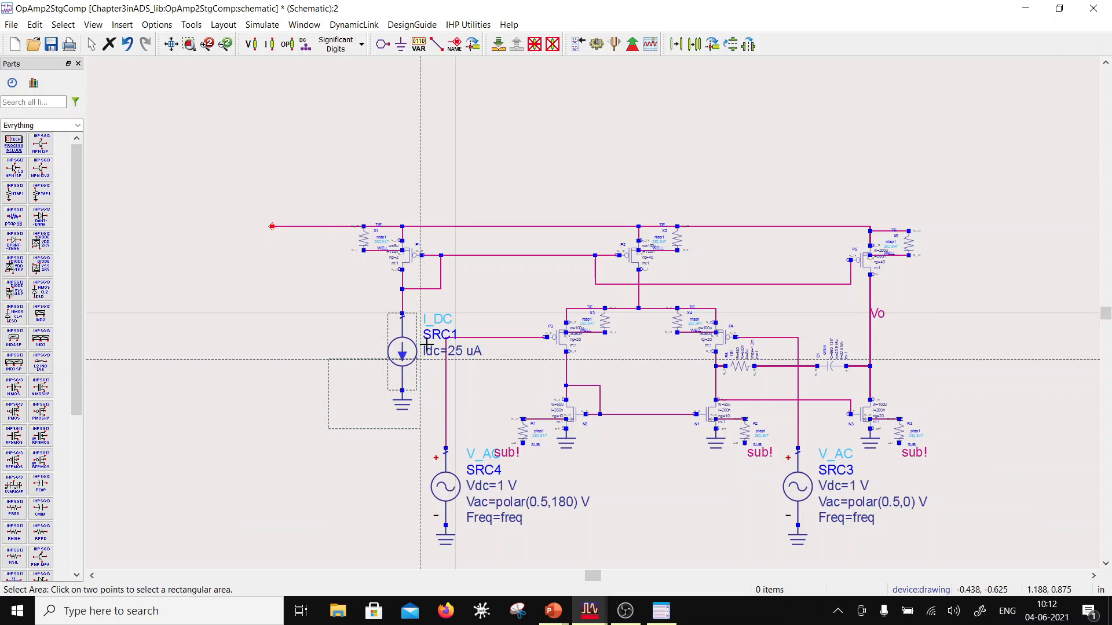
left_click(442, 306)
key("Delete")
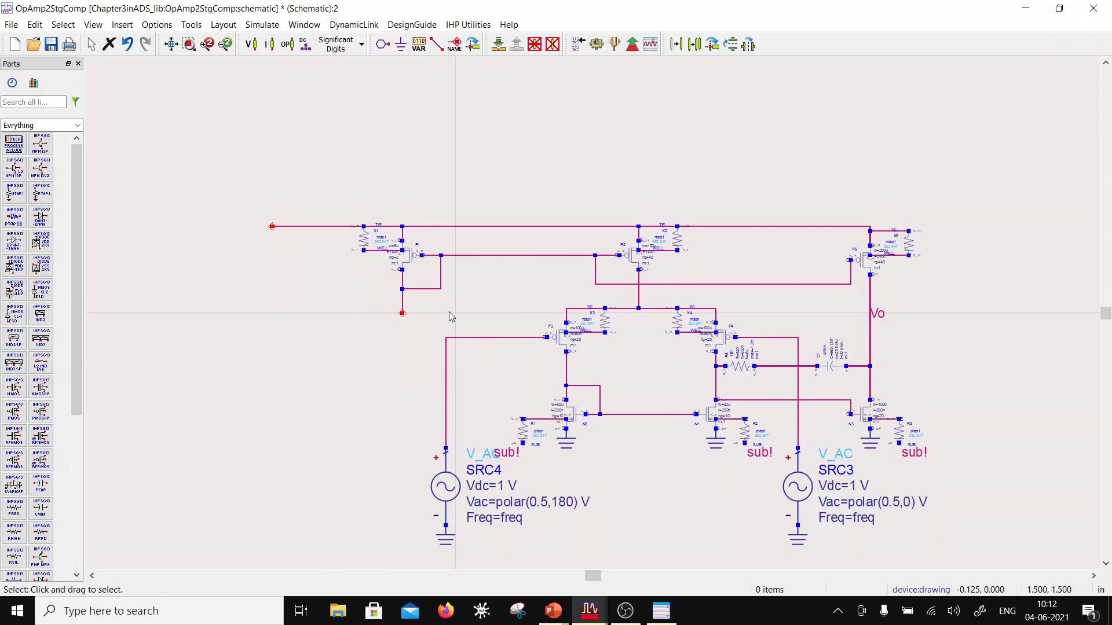
Step: Delete the AC input sources SRC4 and SRC3 with their grounds, and remove the Vo label from the output wire
left_click_drag(416, 445, 474, 557)
key("Delete")
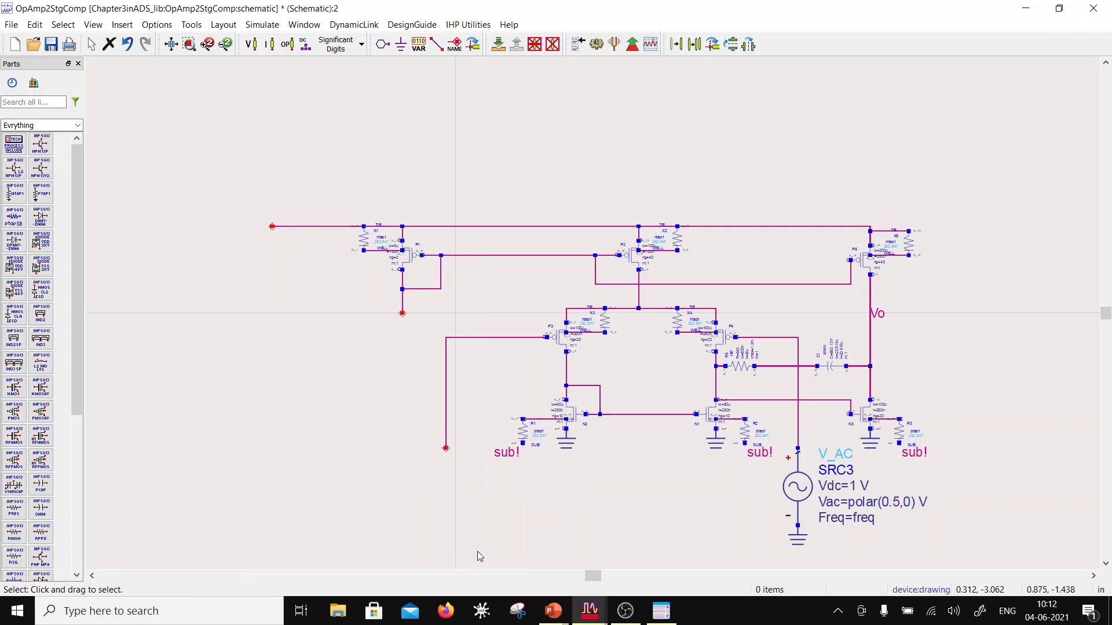
left_click_drag(741, 561, 778, 439)
left_click(779, 438)
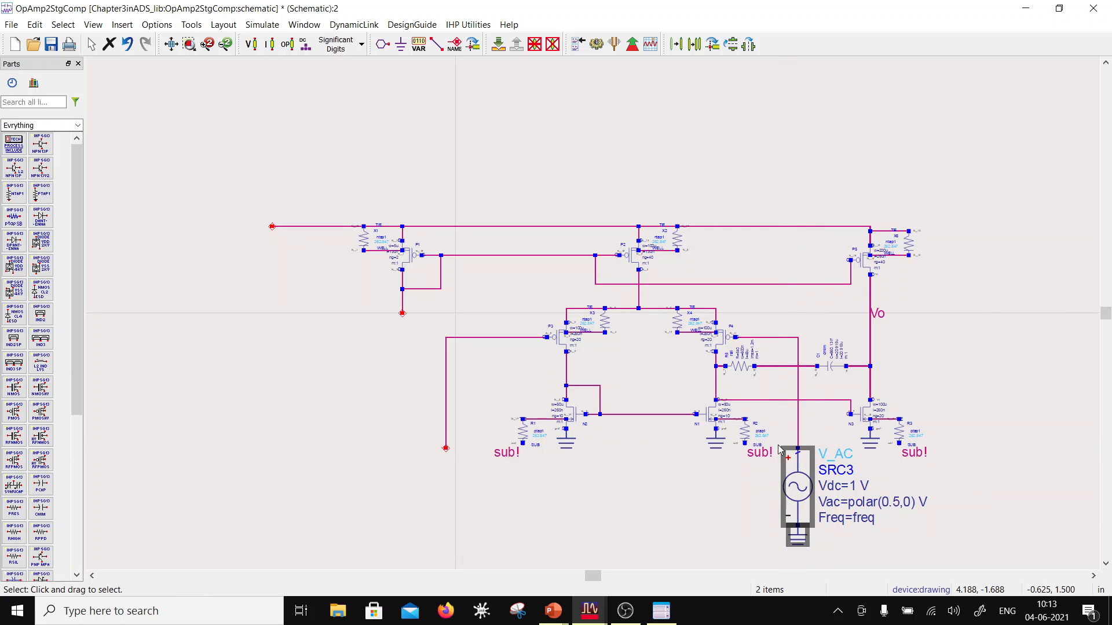
key("Delete")
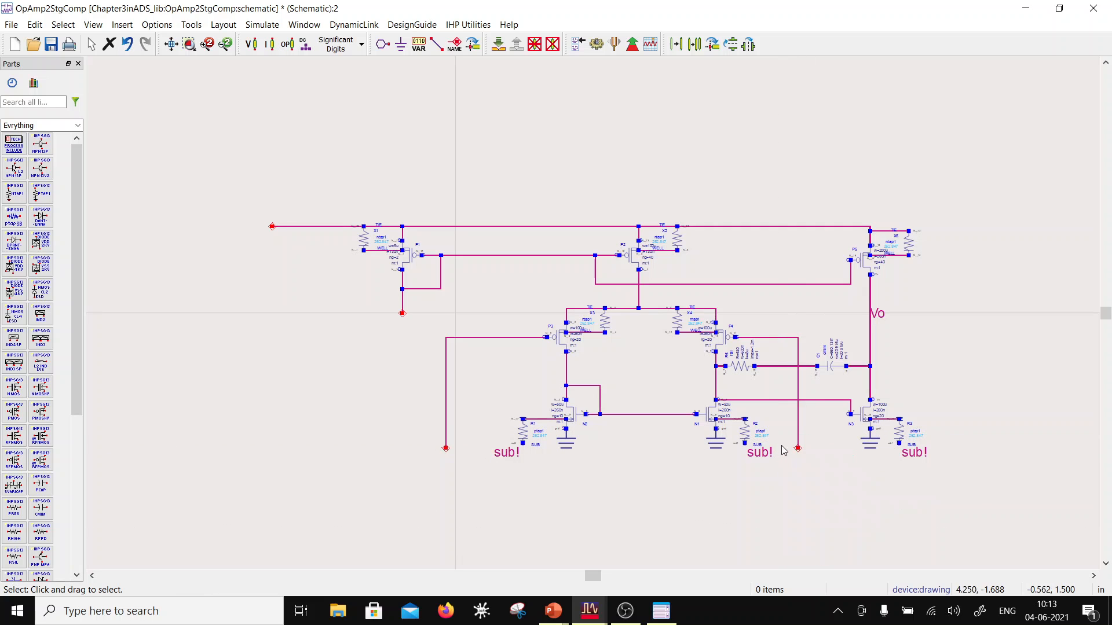
left_click(879, 315)
key("Delete")
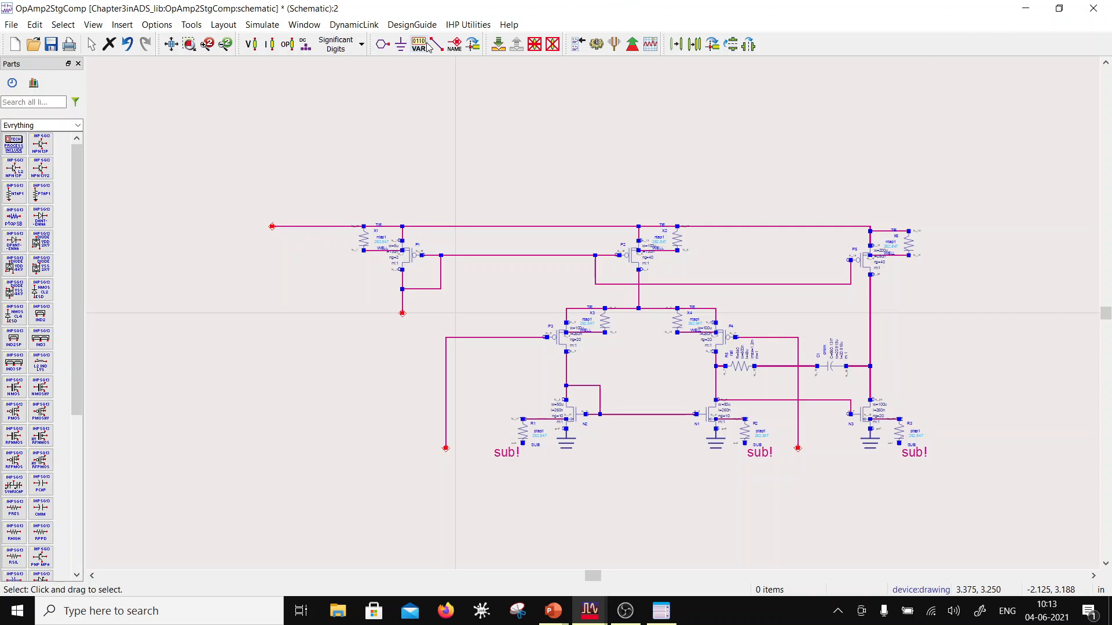
Step: Place pin 1 named Vdd on the supply rail's open end and downward-facing pin 2 named Iref_dn_25um on the bias branch
left_click(382, 44)
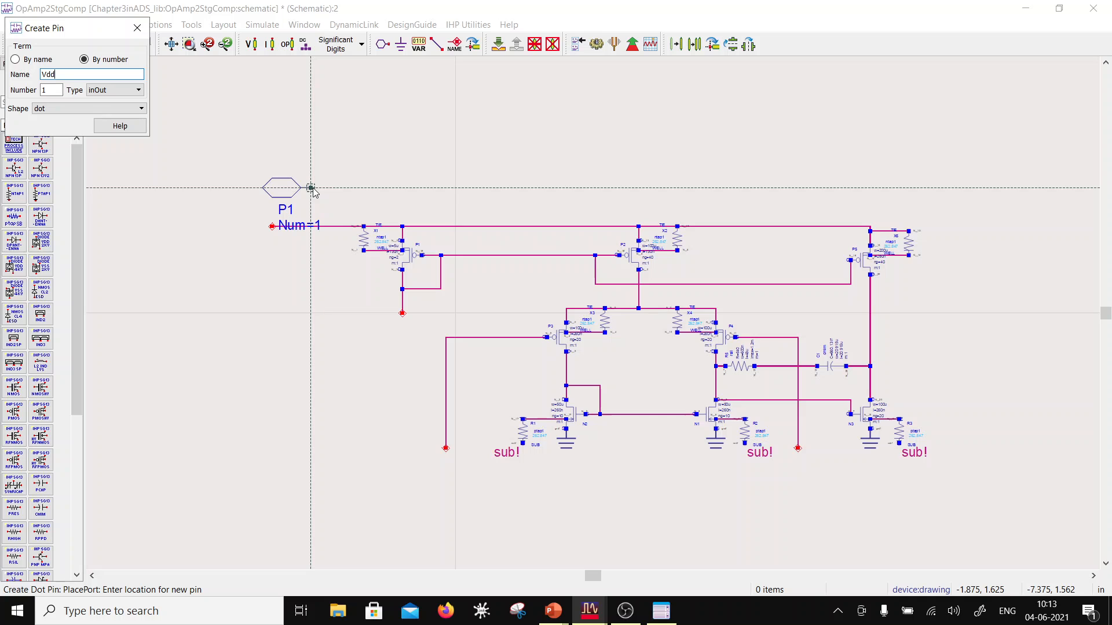
left_click(277, 231)
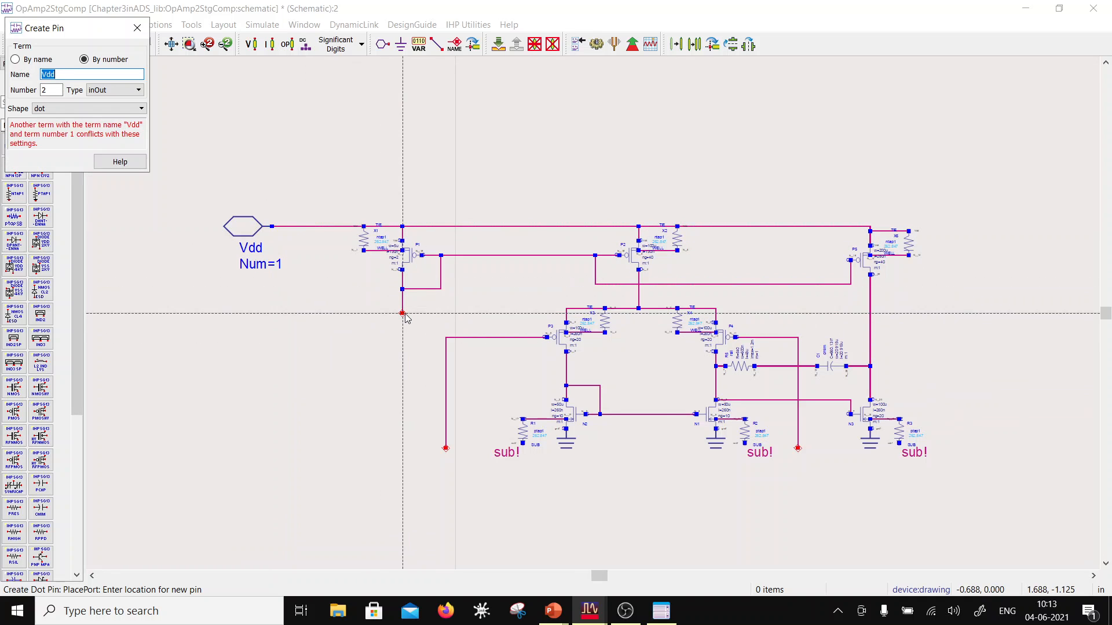
key("BackSpace")
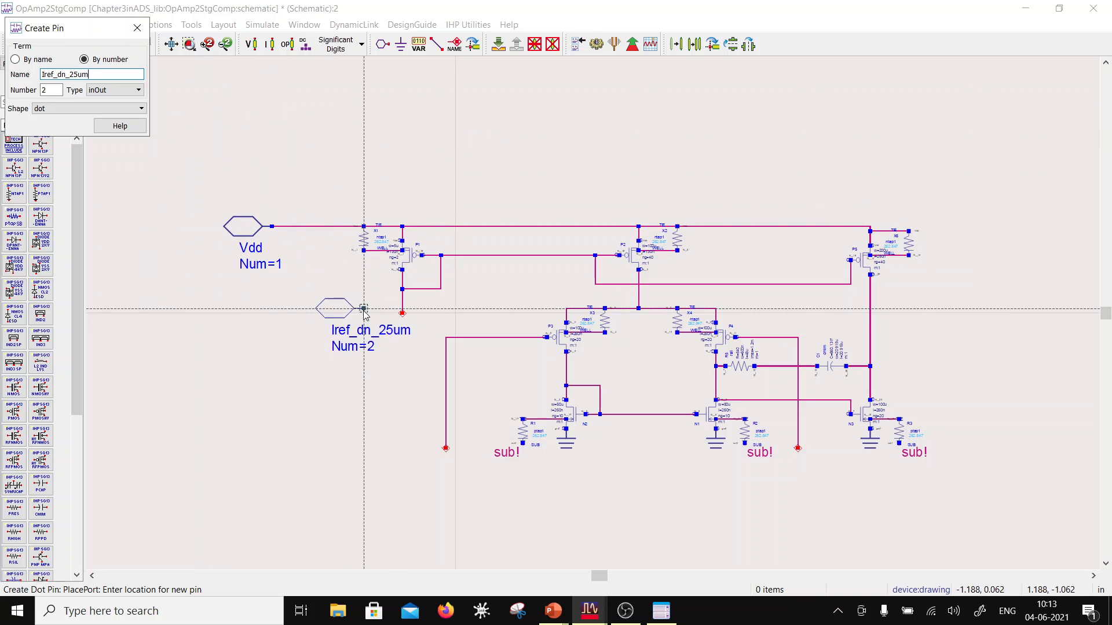
key("ctrl+r")
left_click(403, 313)
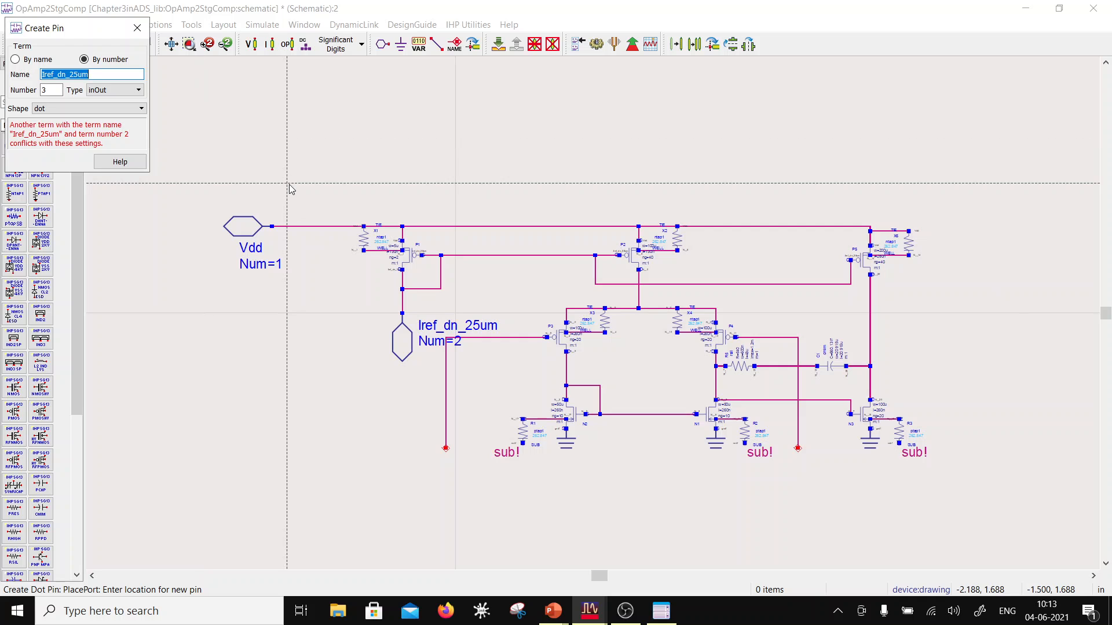
Step: Place pin 3 named NINV on the P4-side input wire and pin 4 named INV on the P3-side input wire
type("NINV")
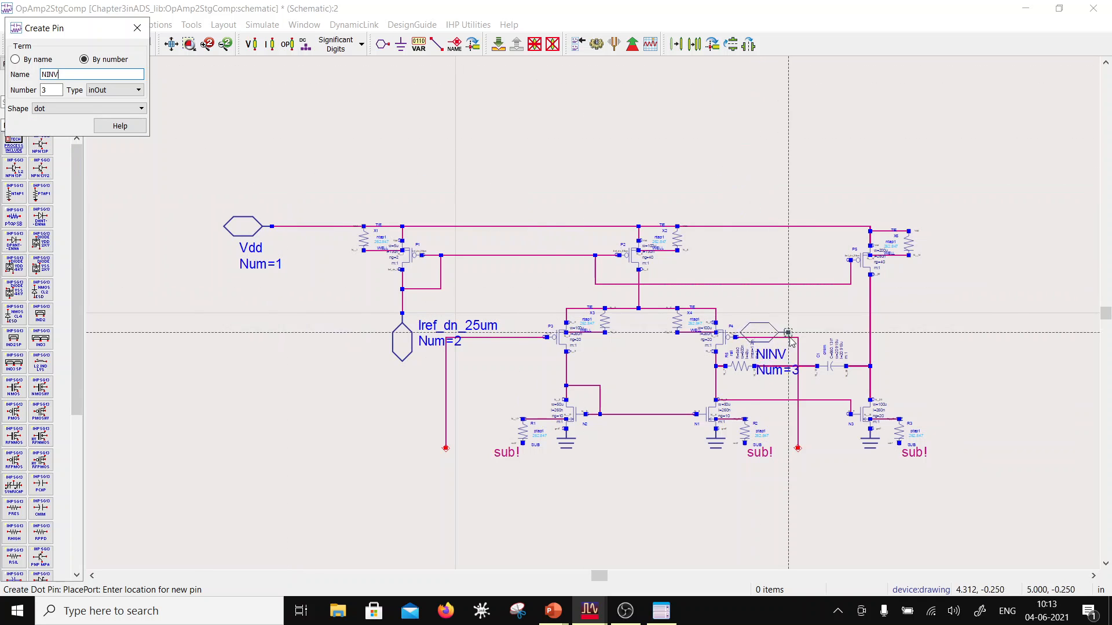
left_click(798, 448)
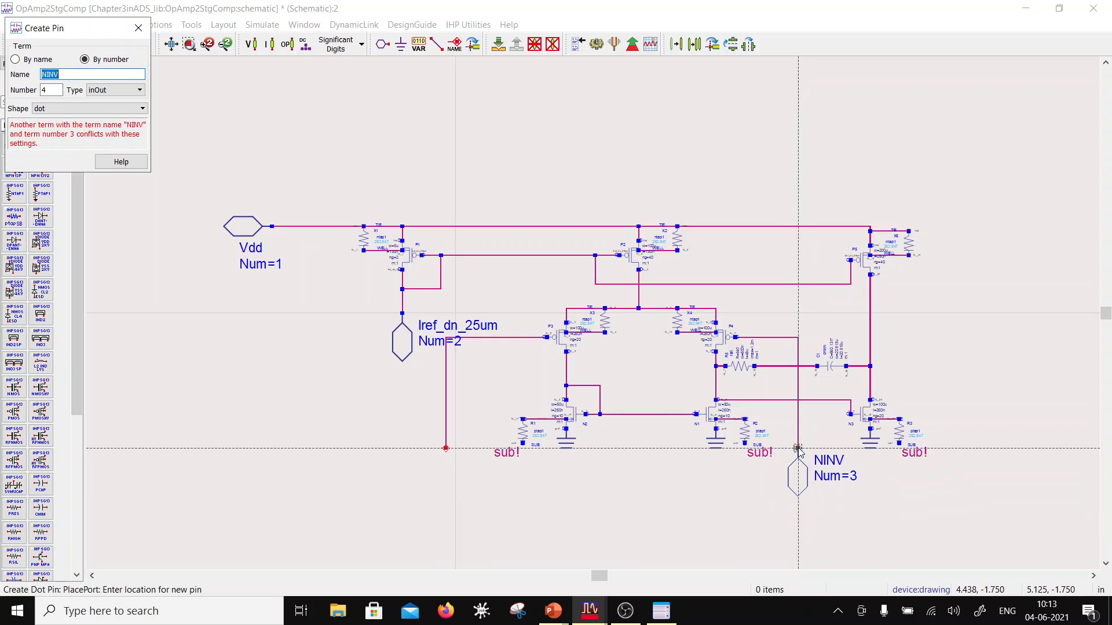
left_click(47, 75)
key("BackSpace")
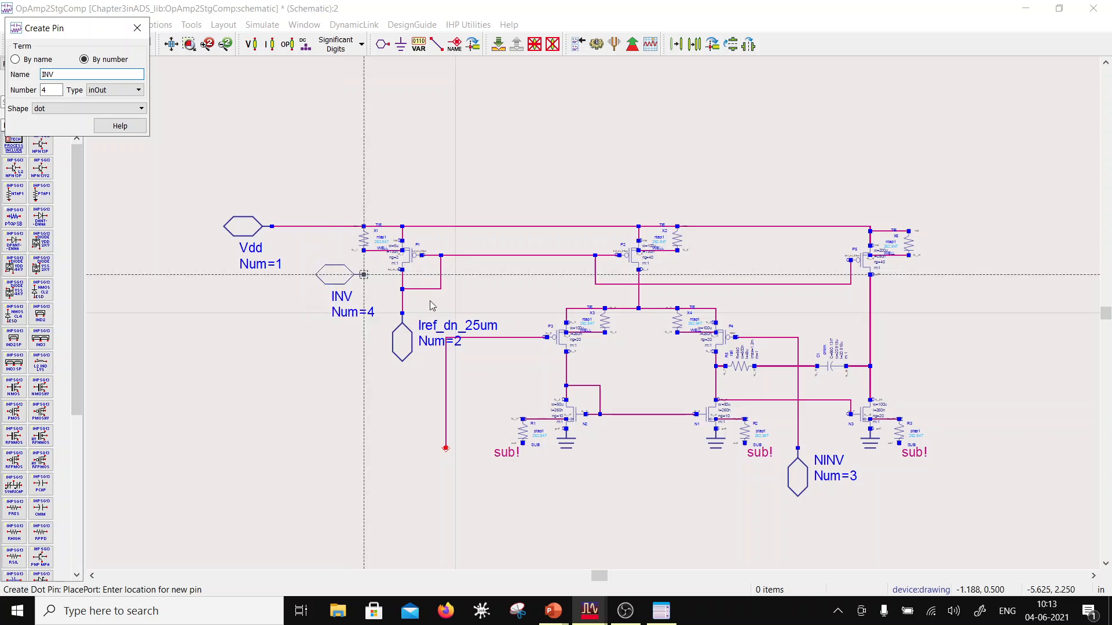
left_click(445, 448)
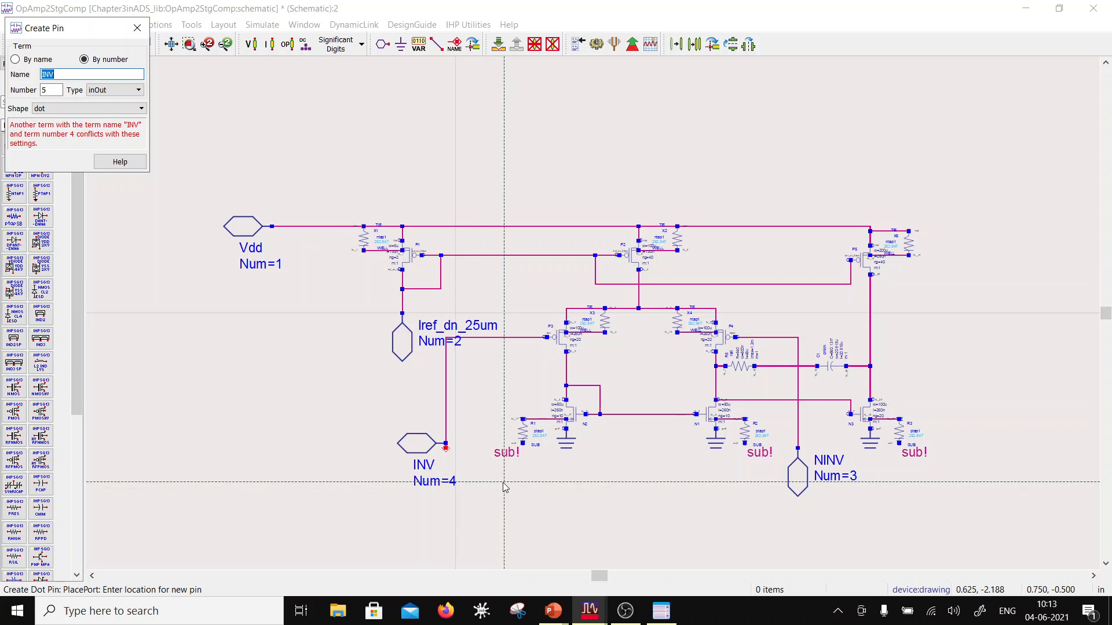
key("Escape")
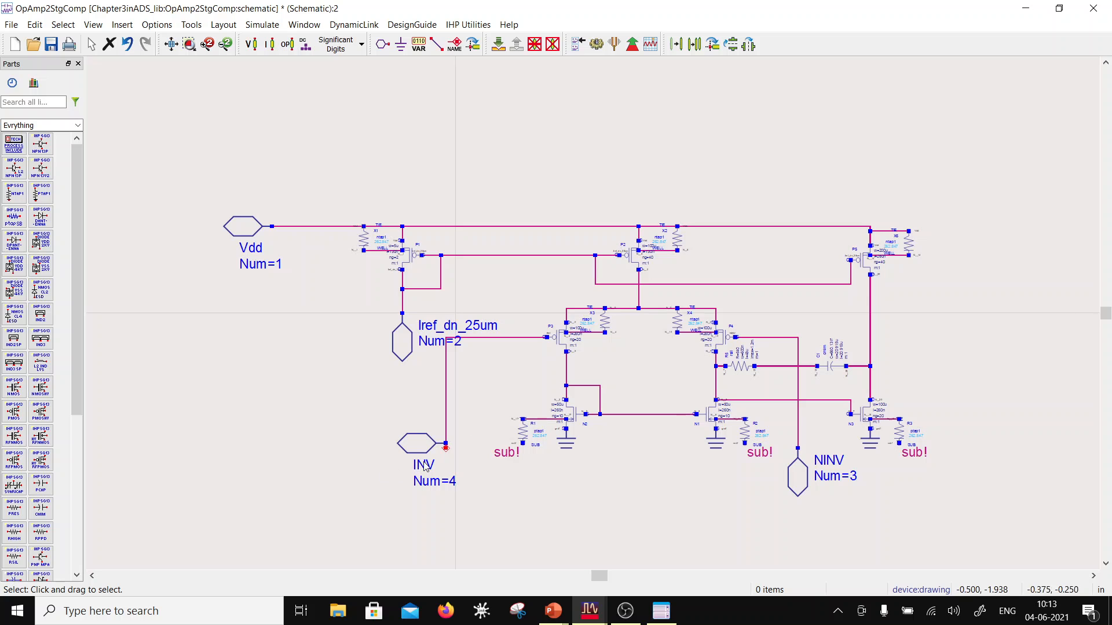
Step: Delete the dangling wire stub at the INV pin and rotate the pin so it points downward
left_click(448, 456)
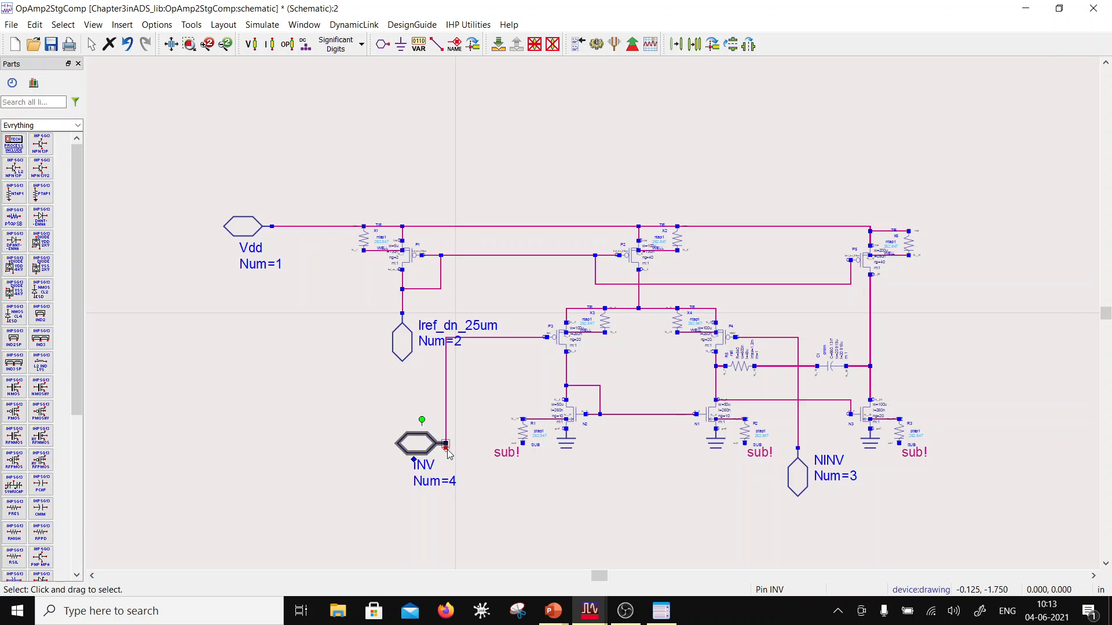
left_click(447, 450)
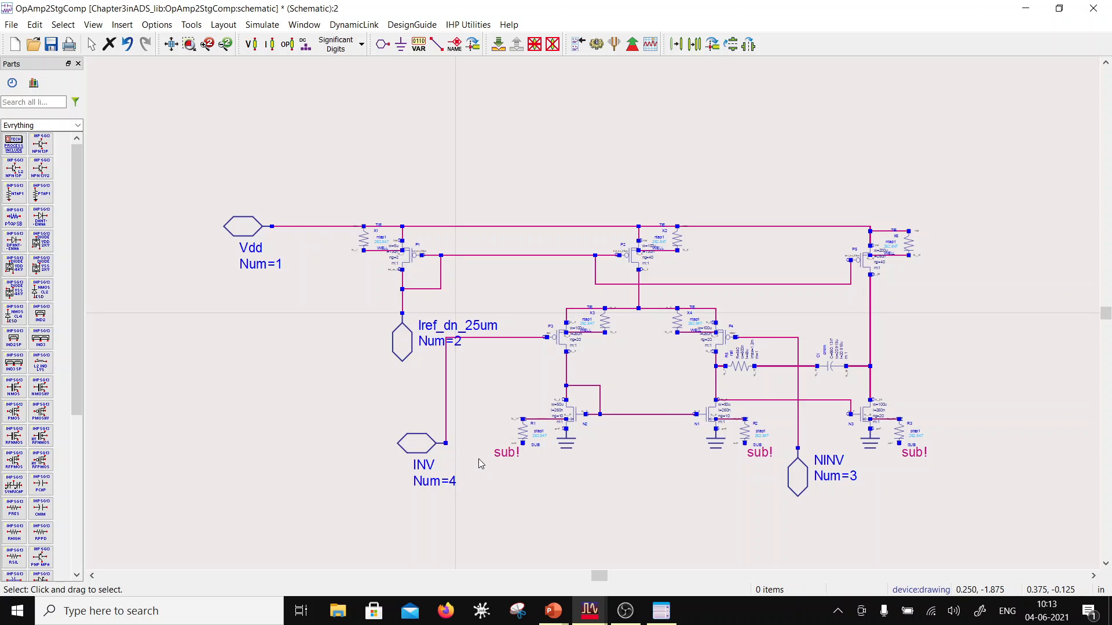
left_click(419, 443)
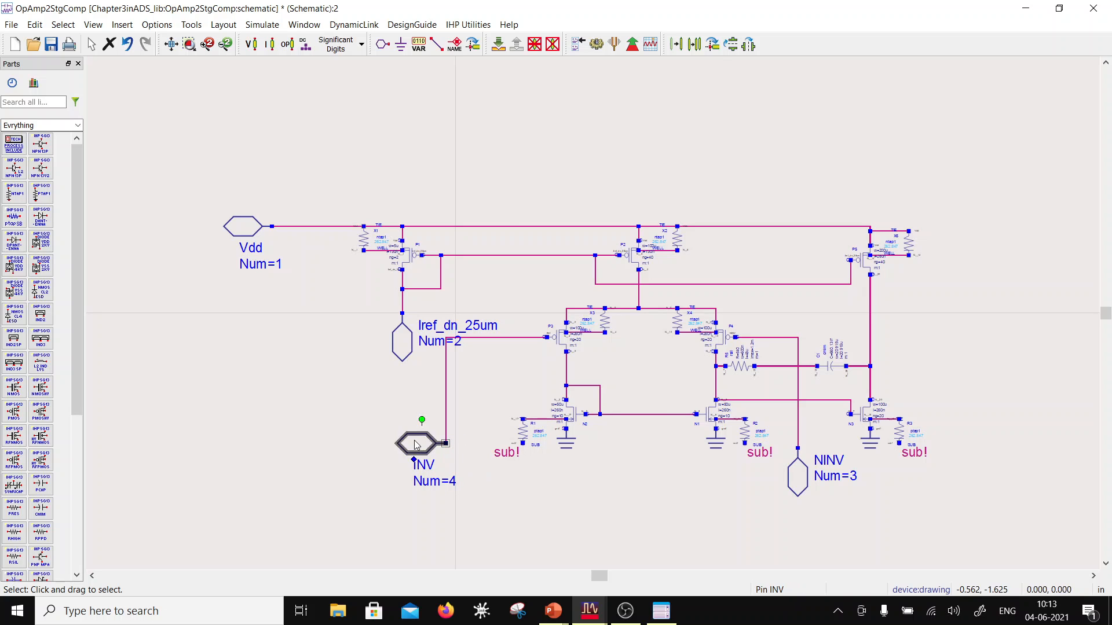
left_click(713, 44)
left_click(712, 44)
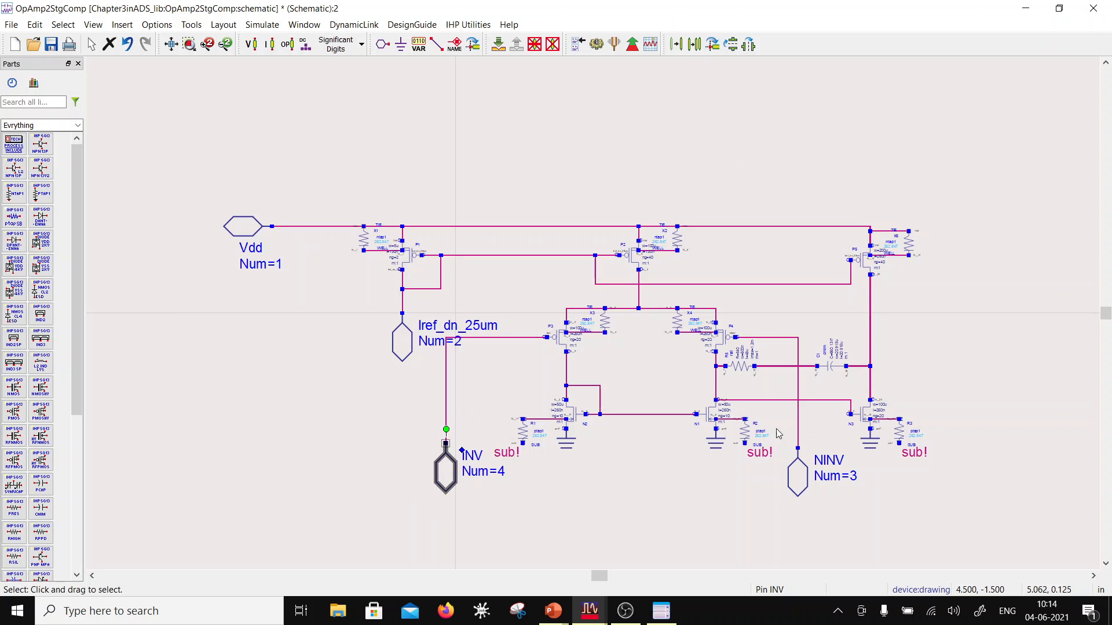
left_click(691, 509)
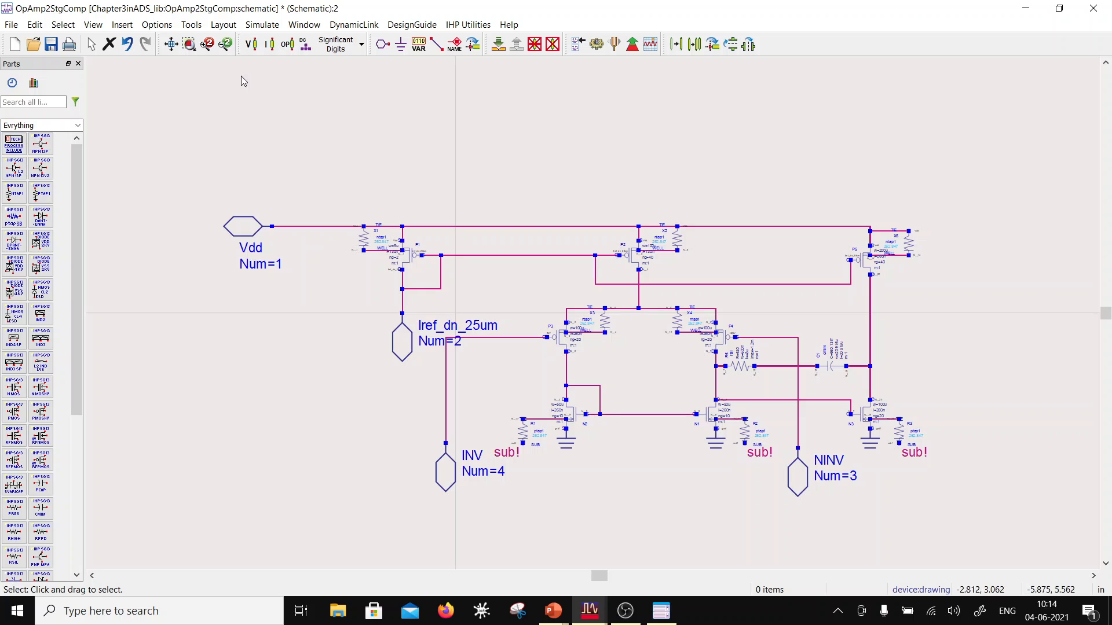
Step: Place pin 5 named Vo on the output-stage wire facing outward, and save and close the schematic
left_click(383, 45)
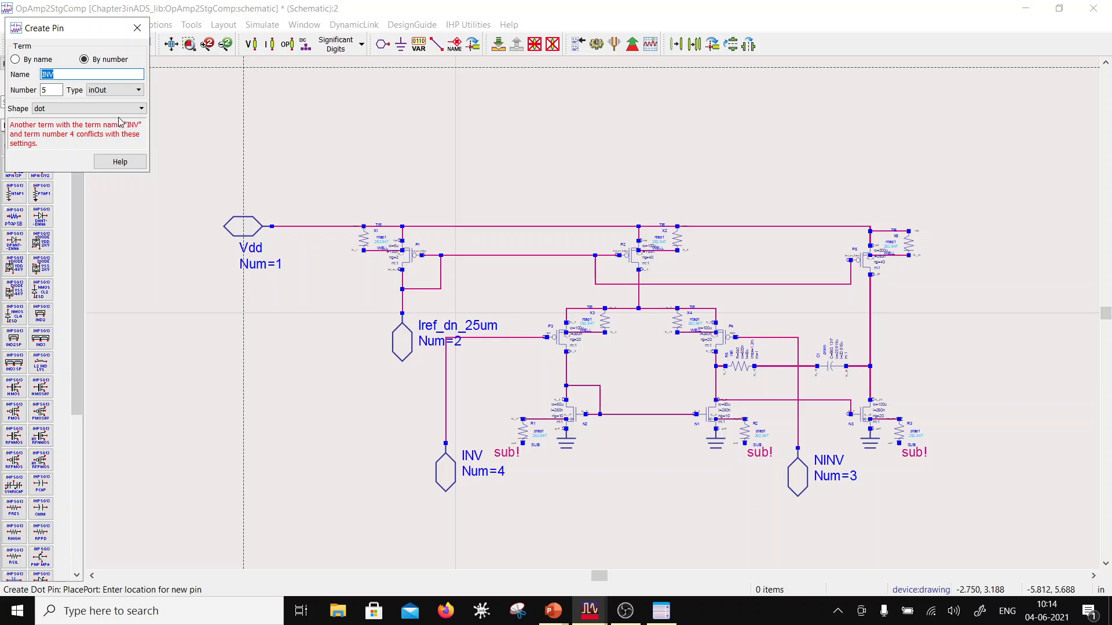
type("Vo")
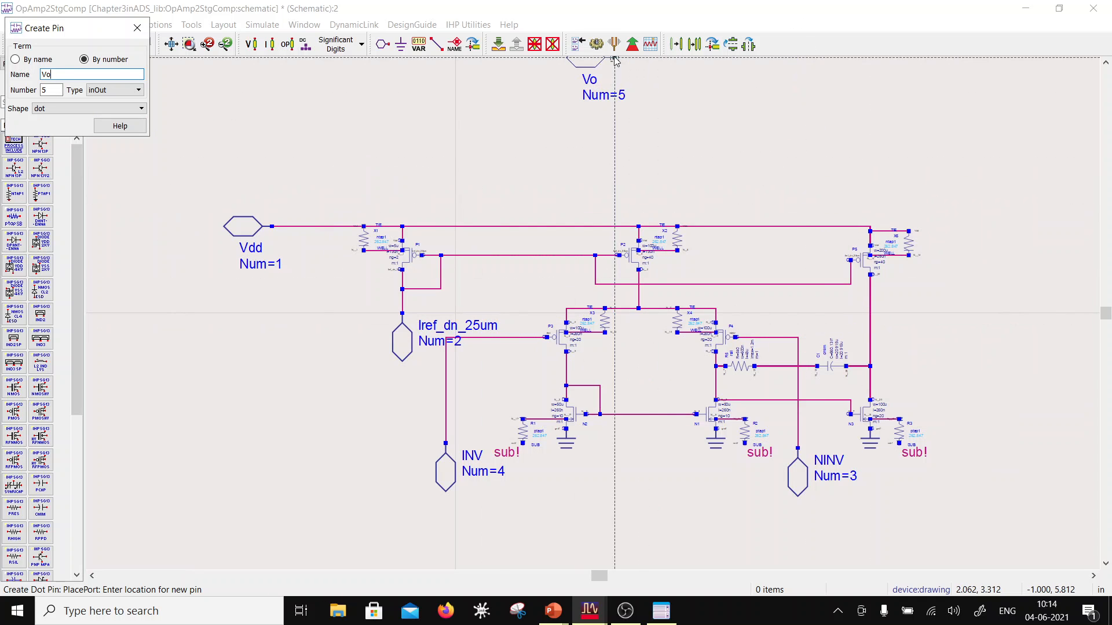
left_click(875, 334)
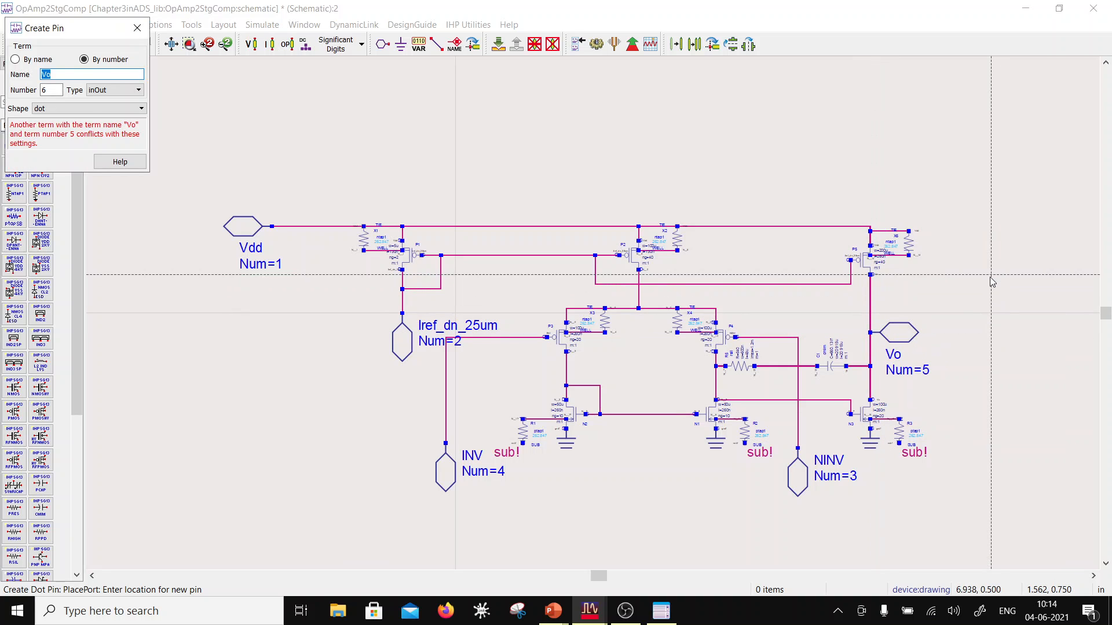
key("Escape")
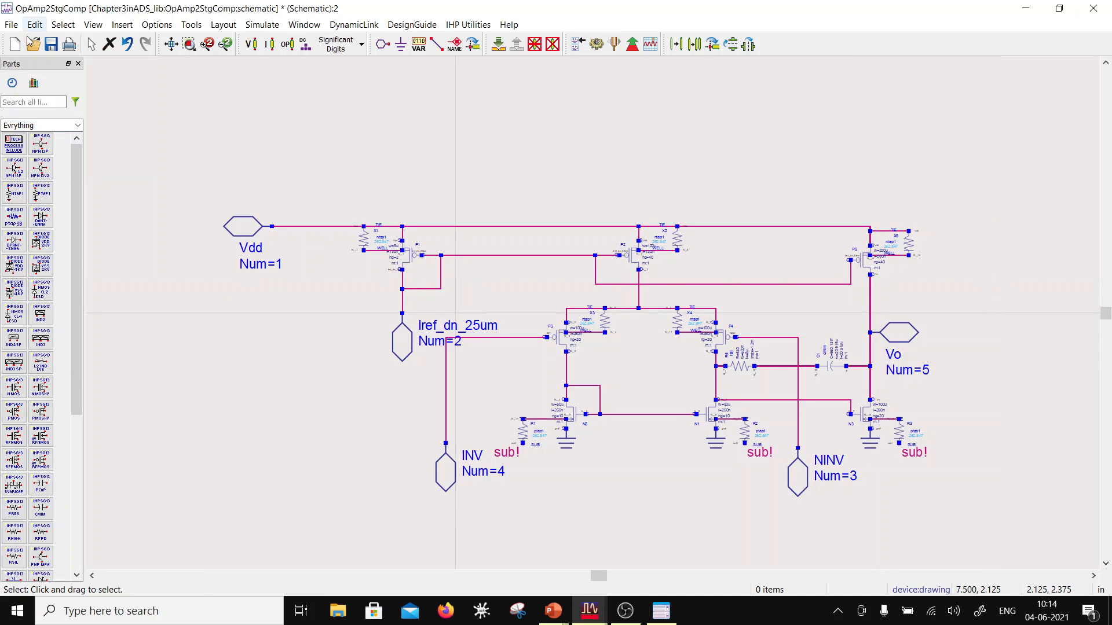
left_click(52, 45)
left_click(1093, 9)
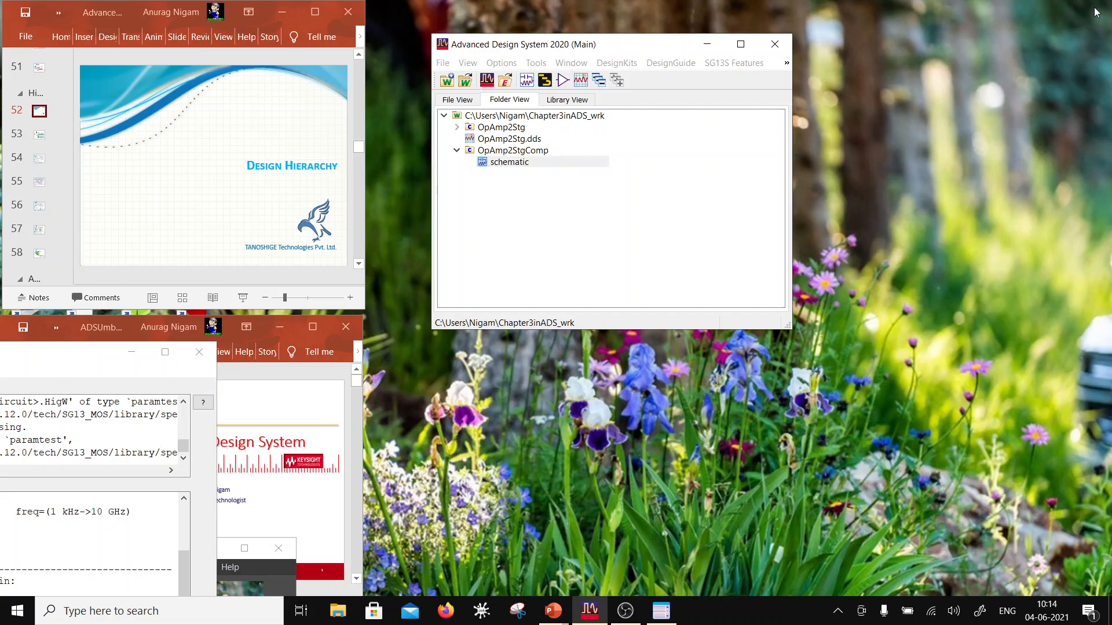
Step: Create a symbol view for the OpAmp2StgComp cell, auto-generated from its schematic as a Dual symbol with pins ordered by Orientation/Angle
right_click(496, 151)
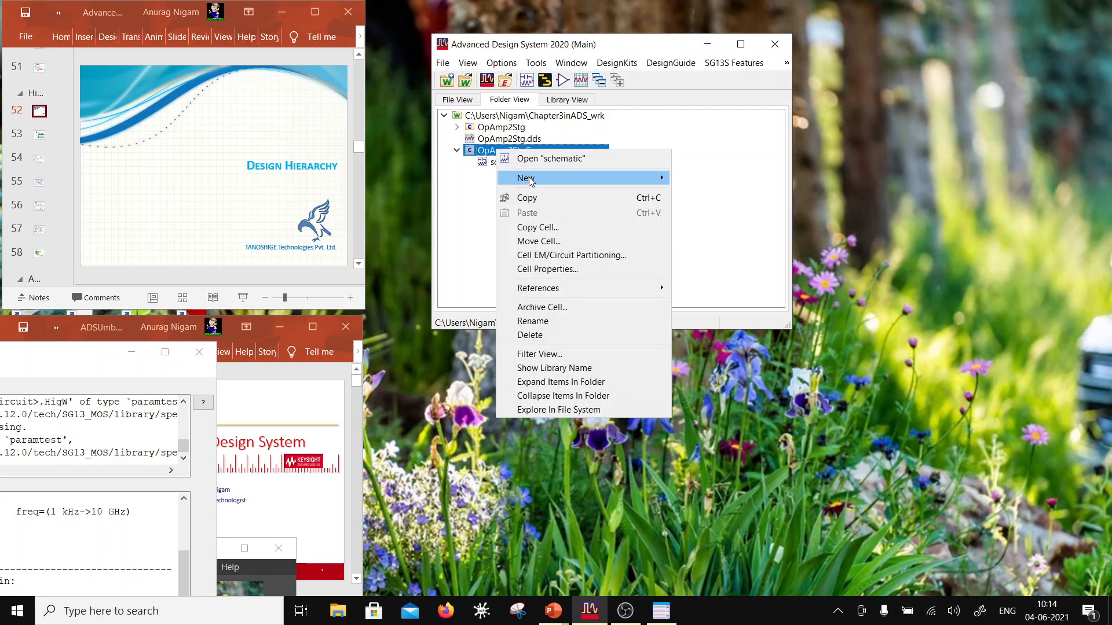
mouse_move(530, 176)
left_click(711, 212)
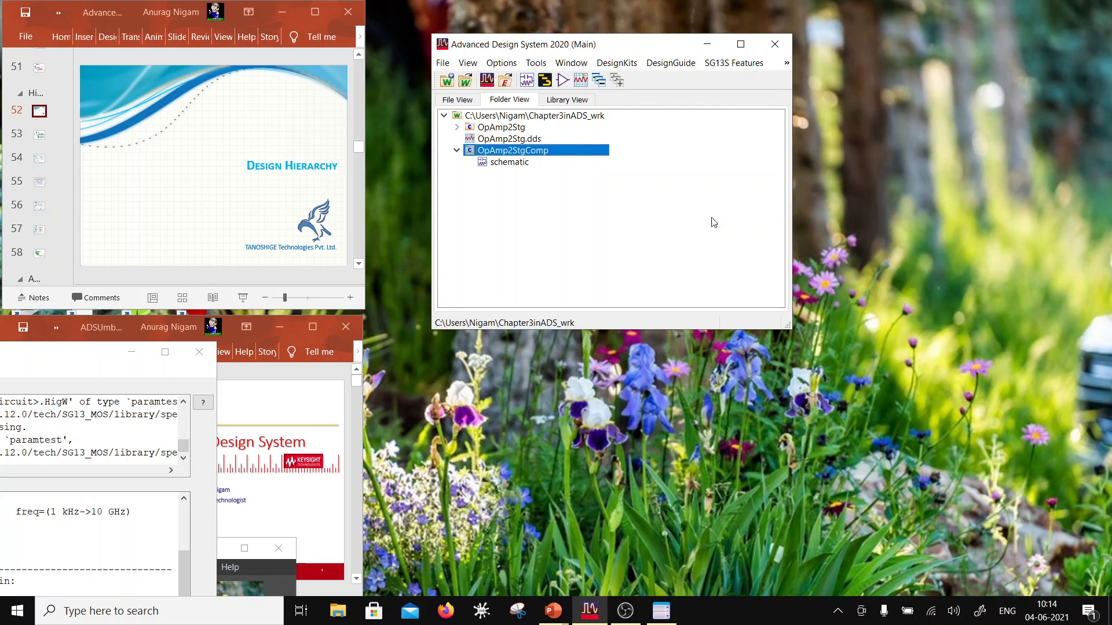
left_click(585, 222)
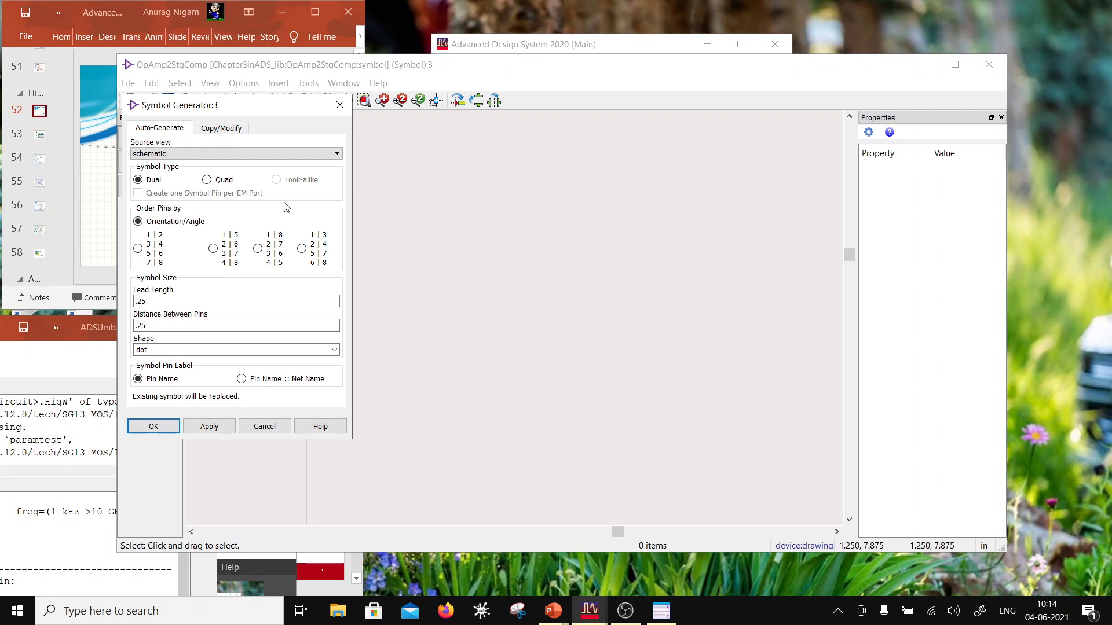
left_click(169, 427)
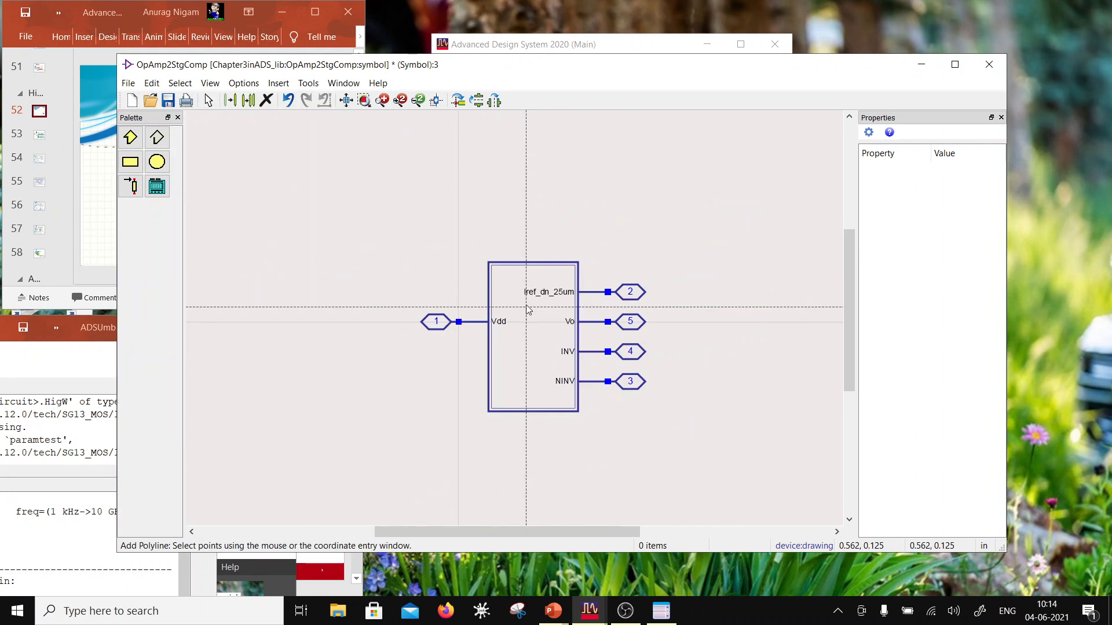
key("Escape")
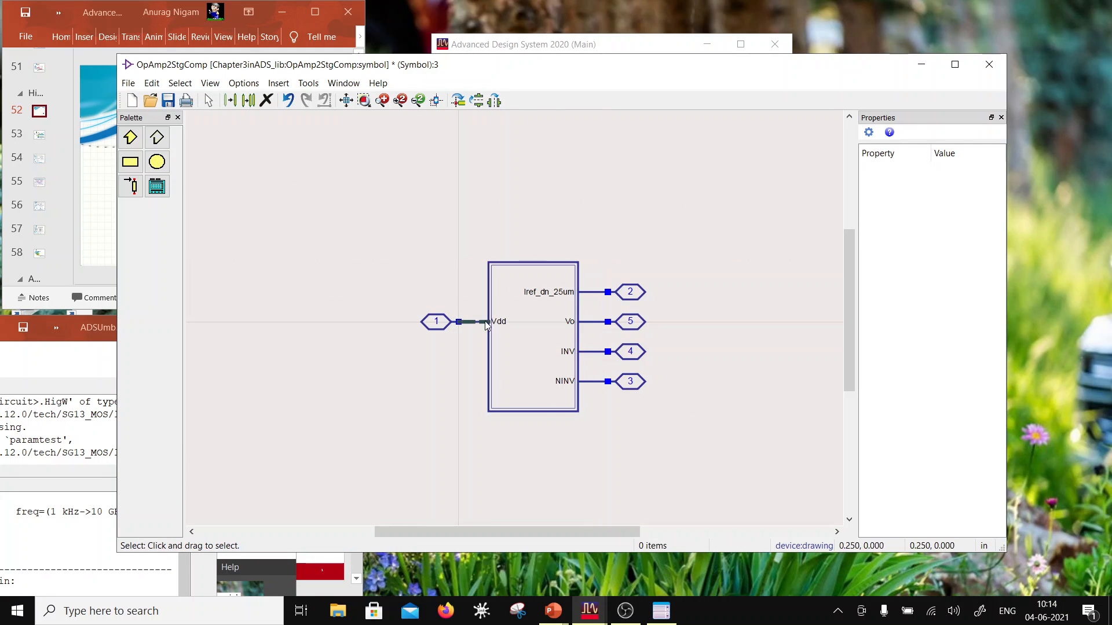
Step: Move the entire auto-generated symbol up and to the right, clear of the drawing origin
left_click_drag(402, 219, 683, 461)
left_click_drag(578, 410, 758, 283)
left_click(726, 357)
Step: Draw a closed medium-thickness polyline triangle around the origin, with vertices at about (-0.188, 0.188), (-0.188, -0.188) and (0.188, 0)
scroll(419, 341, "up", 4)
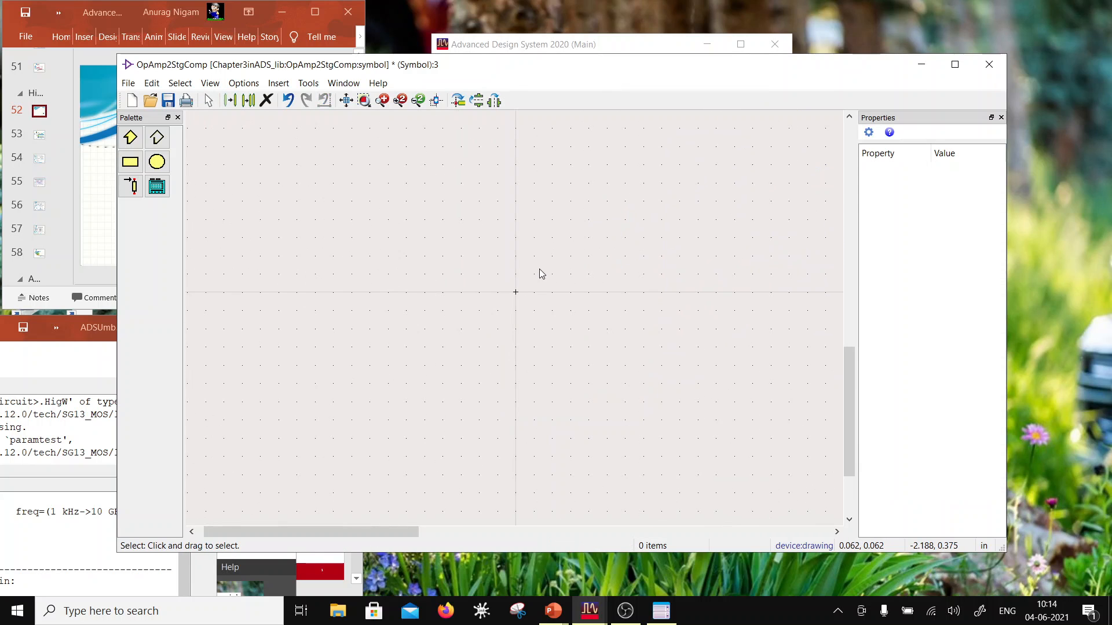
left_click(157, 137)
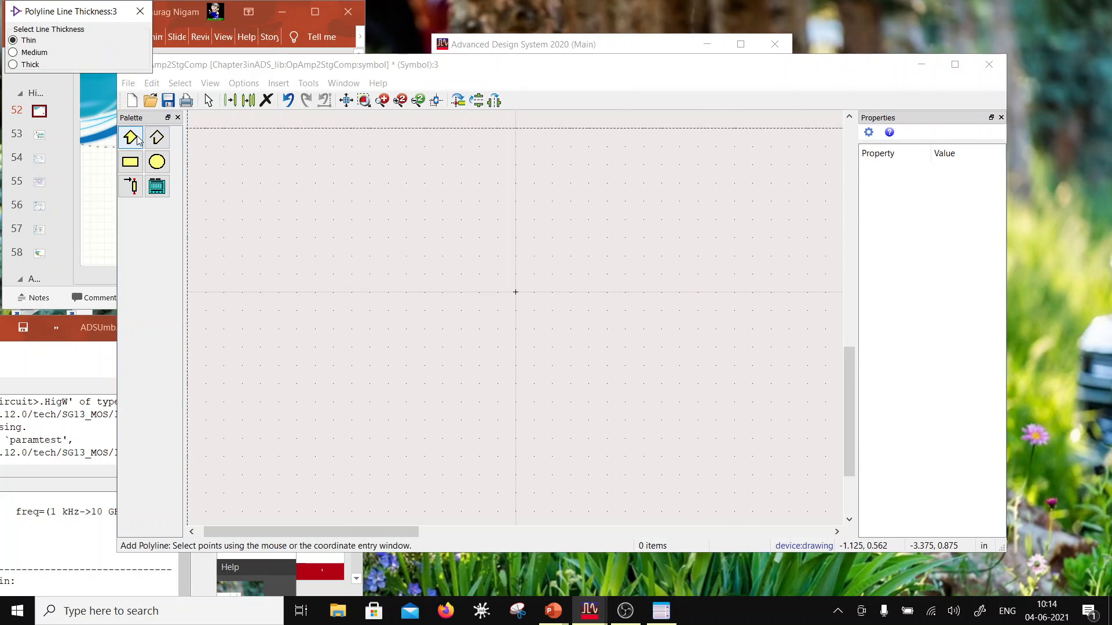
left_click(33, 53)
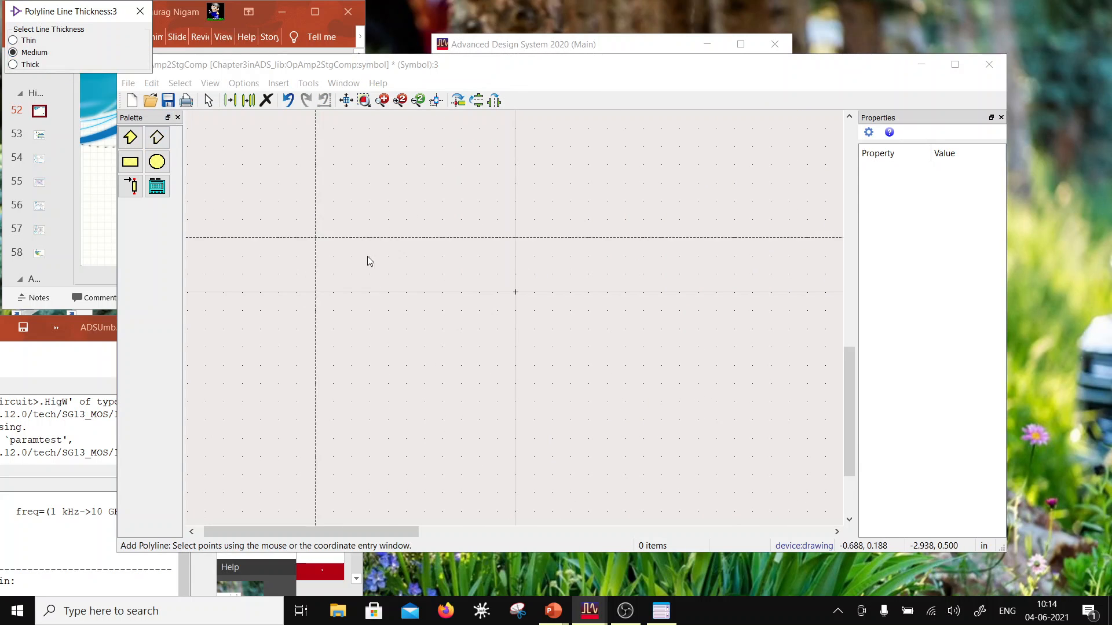
left_click(457, 239)
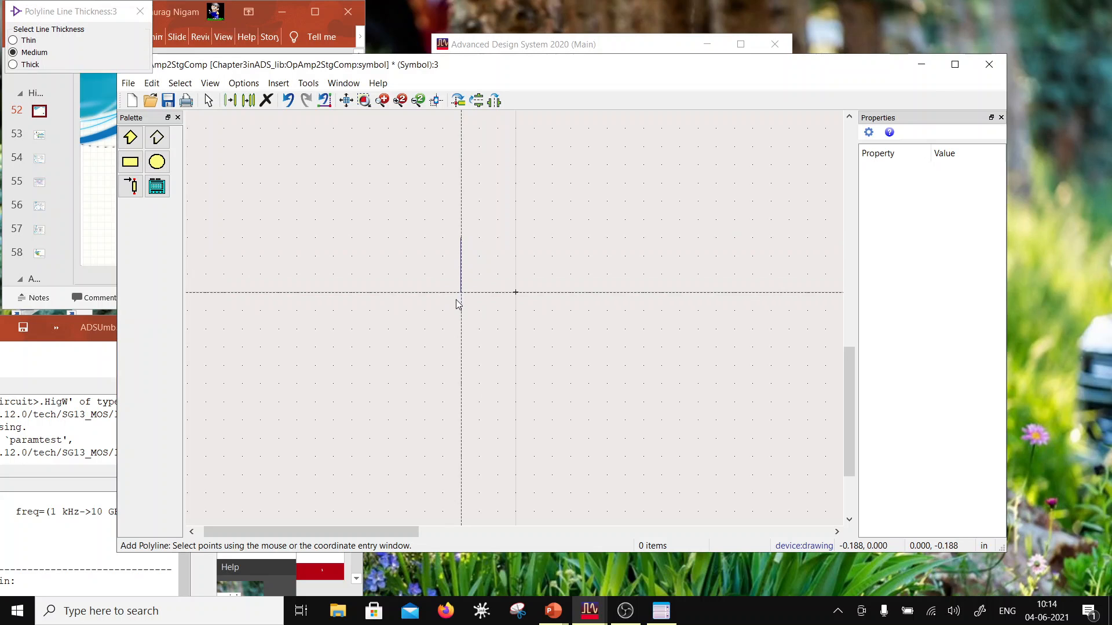
left_click(456, 348)
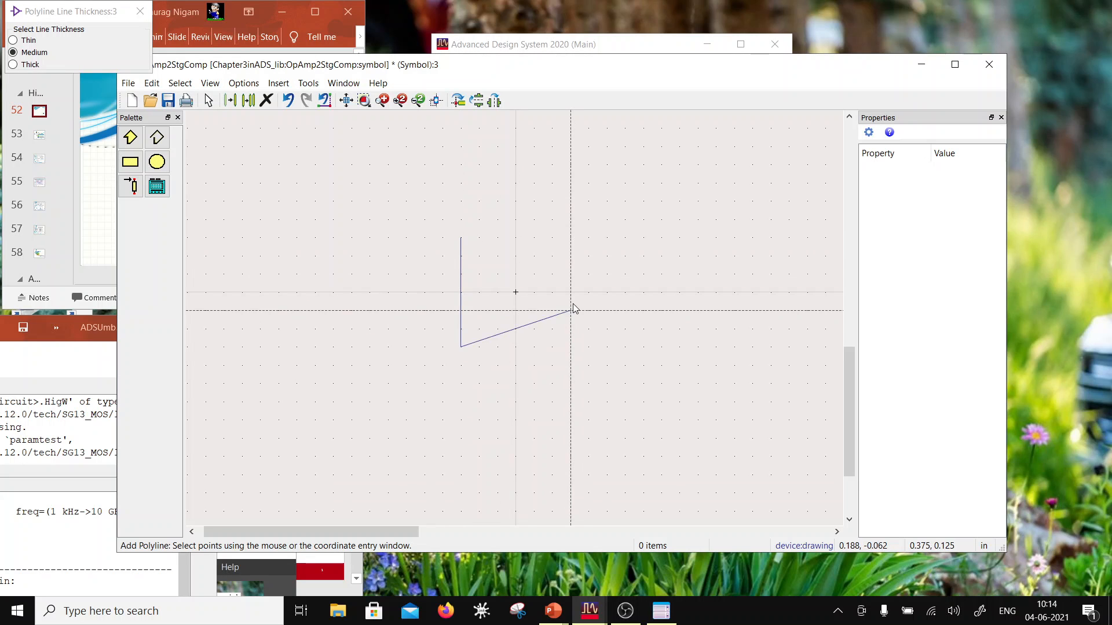
left_click(570, 294)
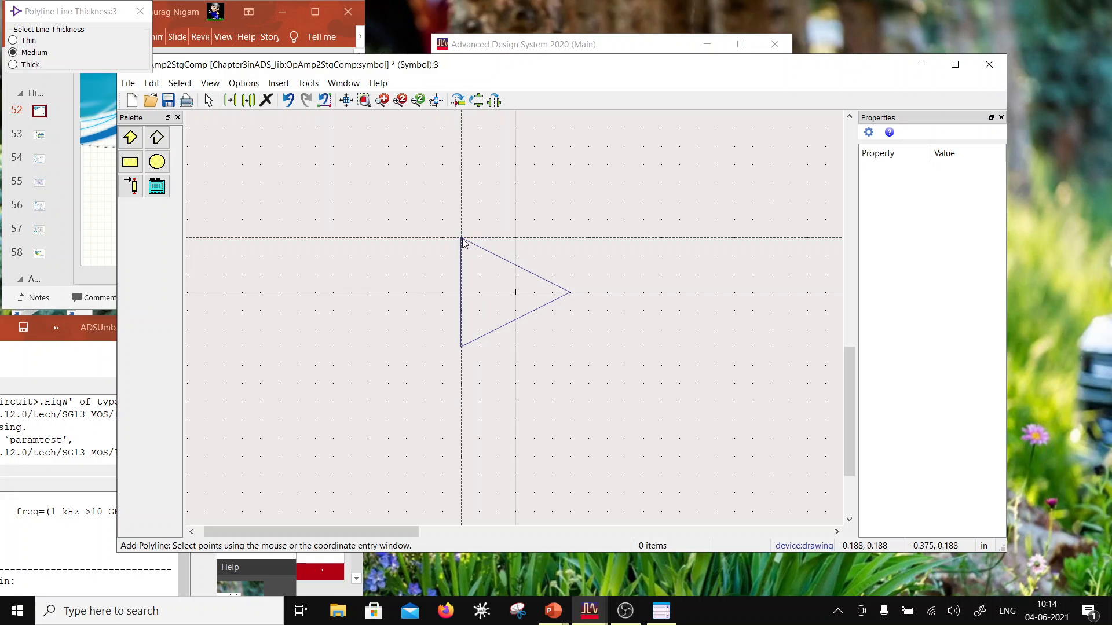
left_click(460, 238)
key("Escape")
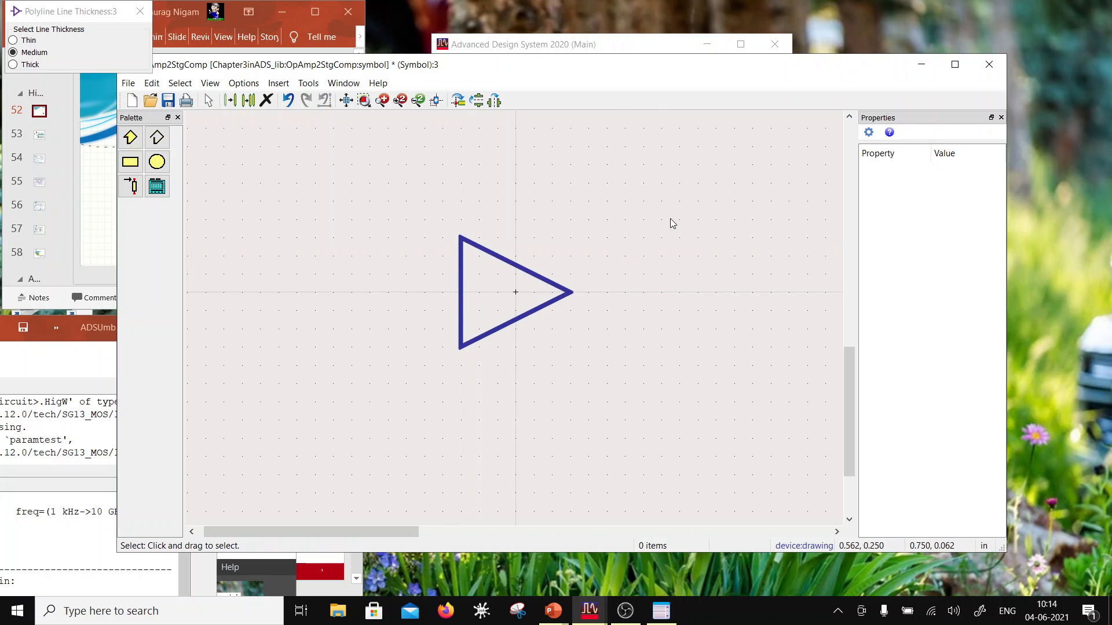
Step: Rotate the Vdd pin so it points upward and move it onto the triangle's upper sloping edge
scroll(560, 301, "down", 3)
scroll(554, 255, "down", 2)
left_click_drag(549, 210, 672, 239)
left_click(437, 101)
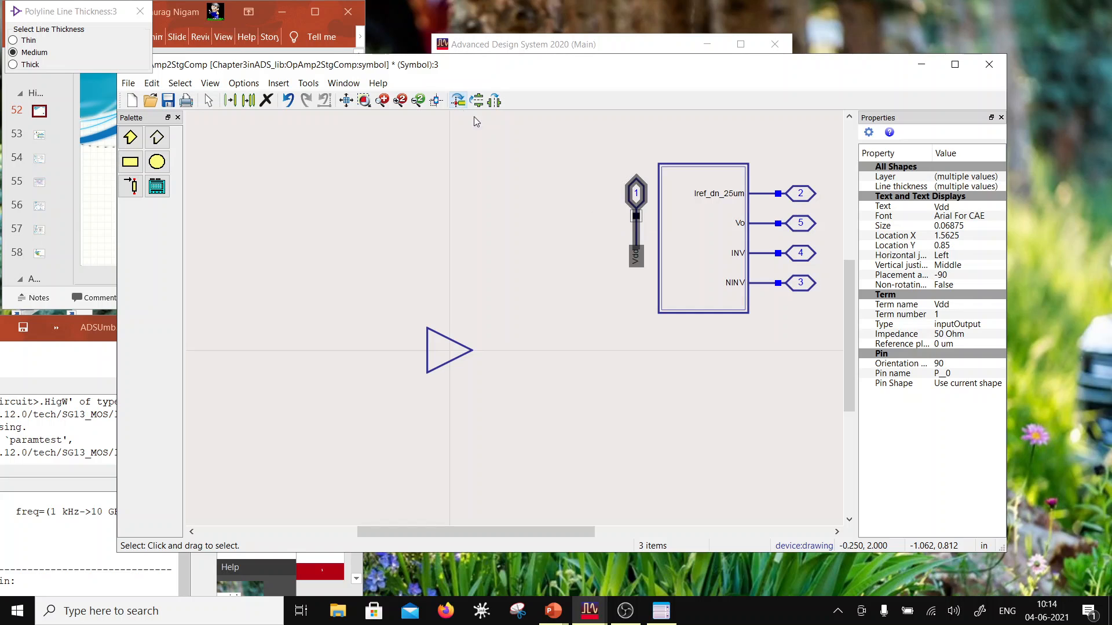
key("m")
left_click(440, 330)
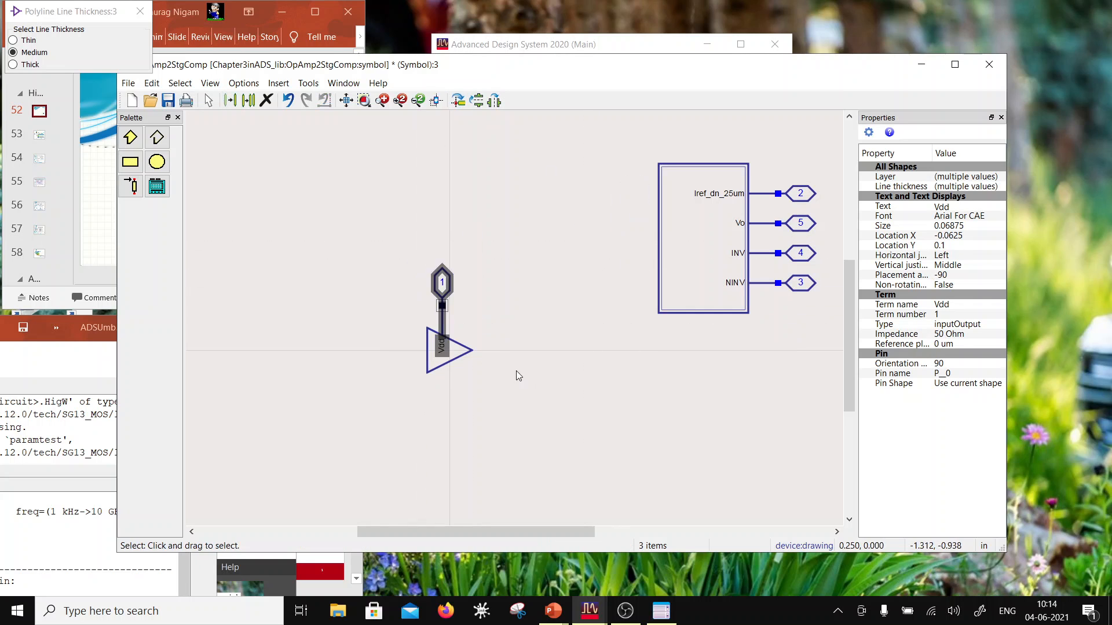
left_click(766, 307)
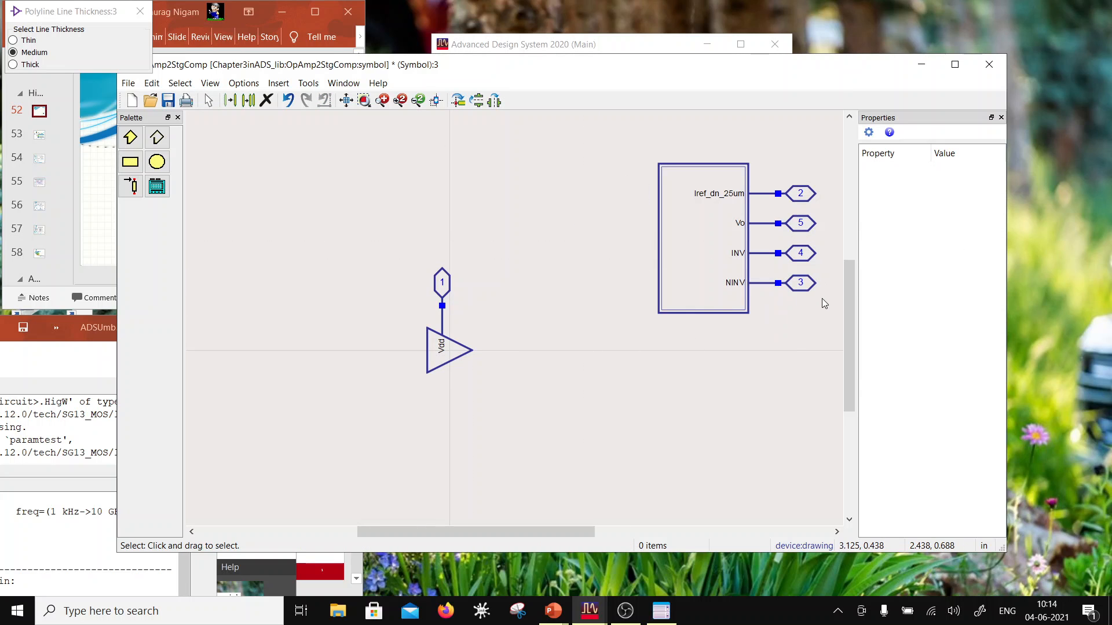
Step: Mirror the INV and NINV pins to face left and attach them to the triangle's vertical edge
left_click_drag(823, 303, 712, 241)
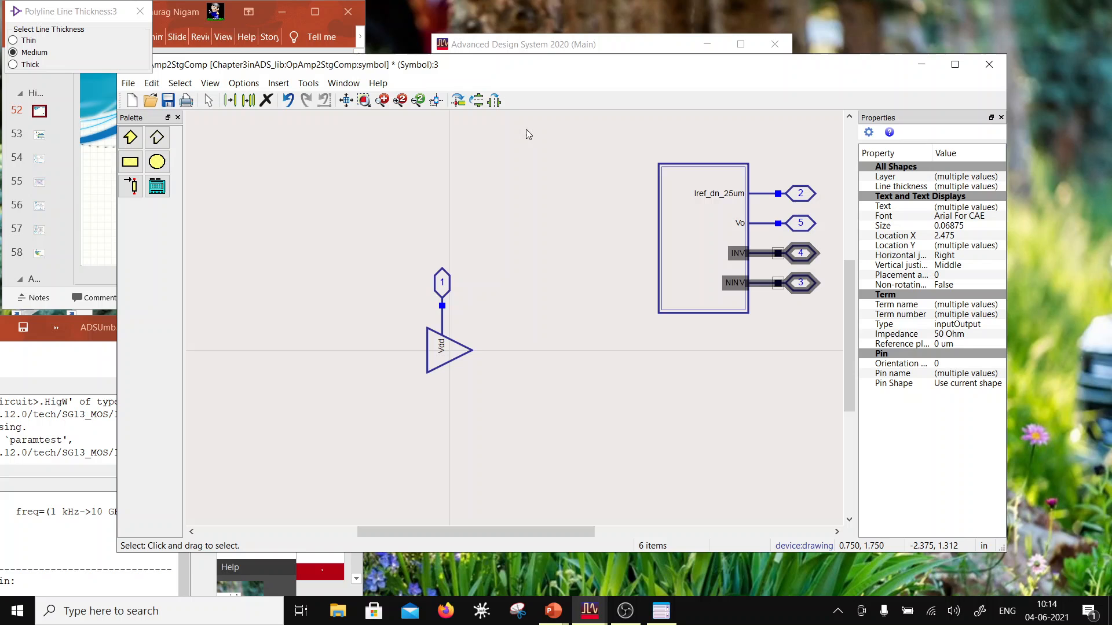
left_click(477, 101)
left_click(673, 273)
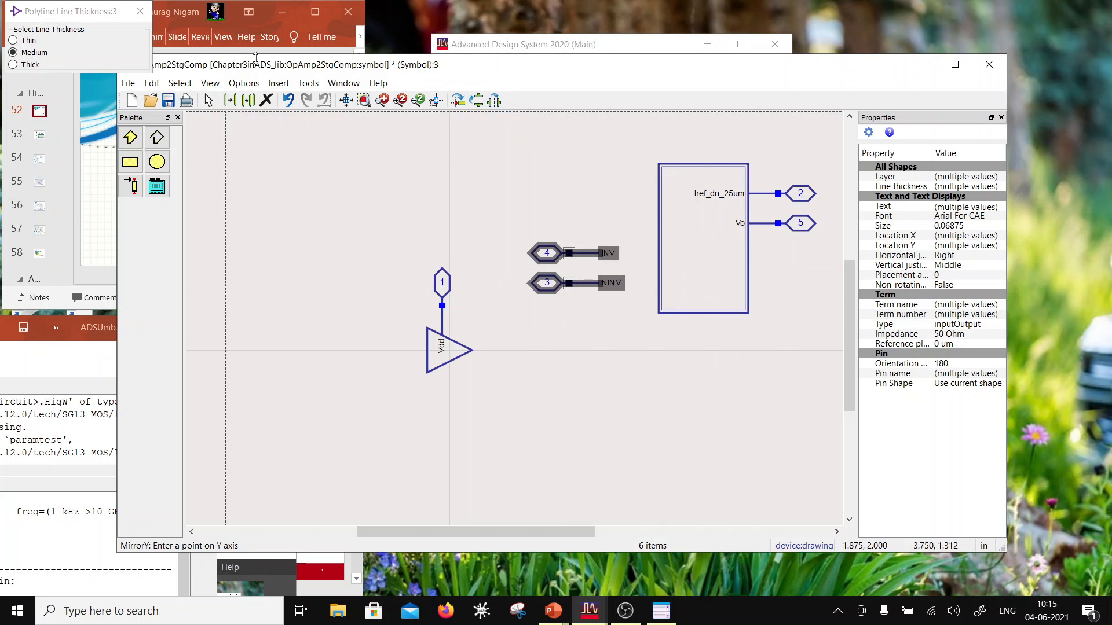
left_click(229, 101)
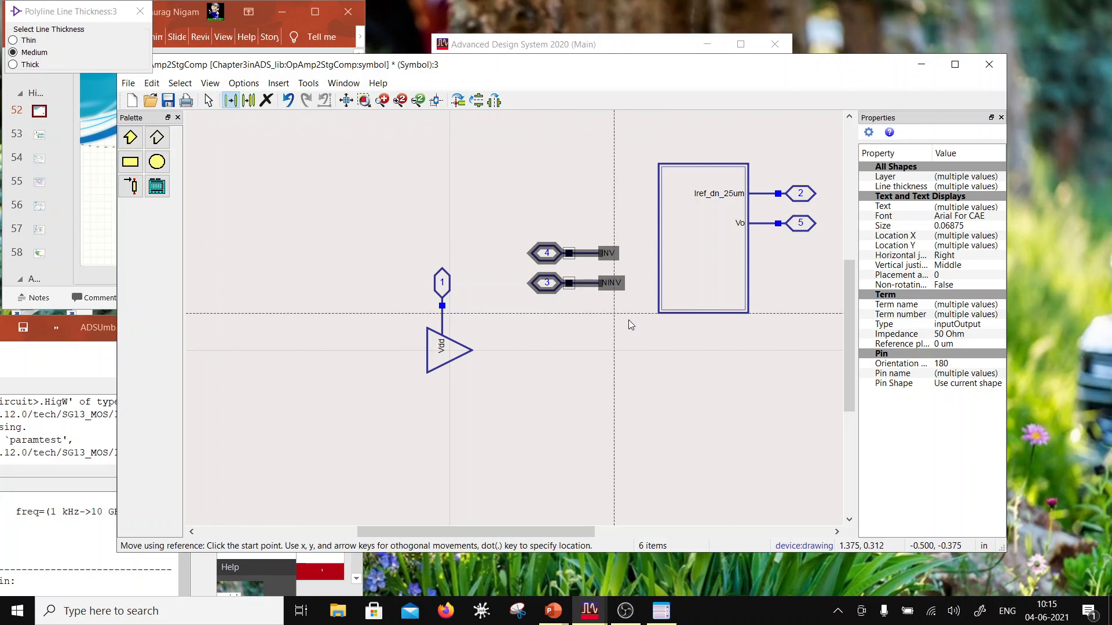
left_click(603, 285)
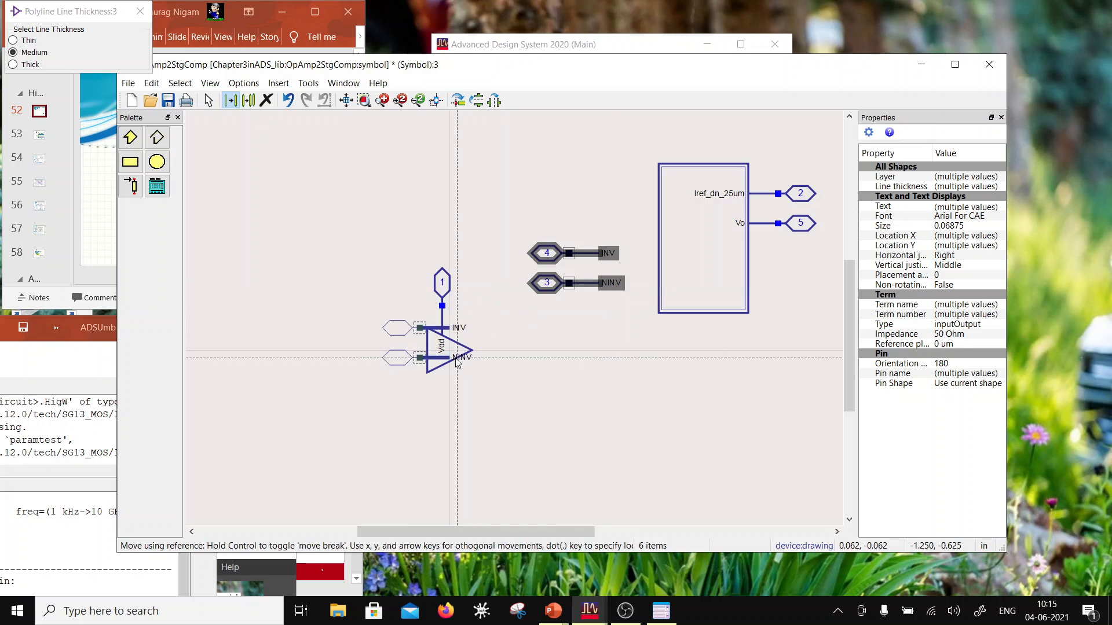
left_click(435, 365)
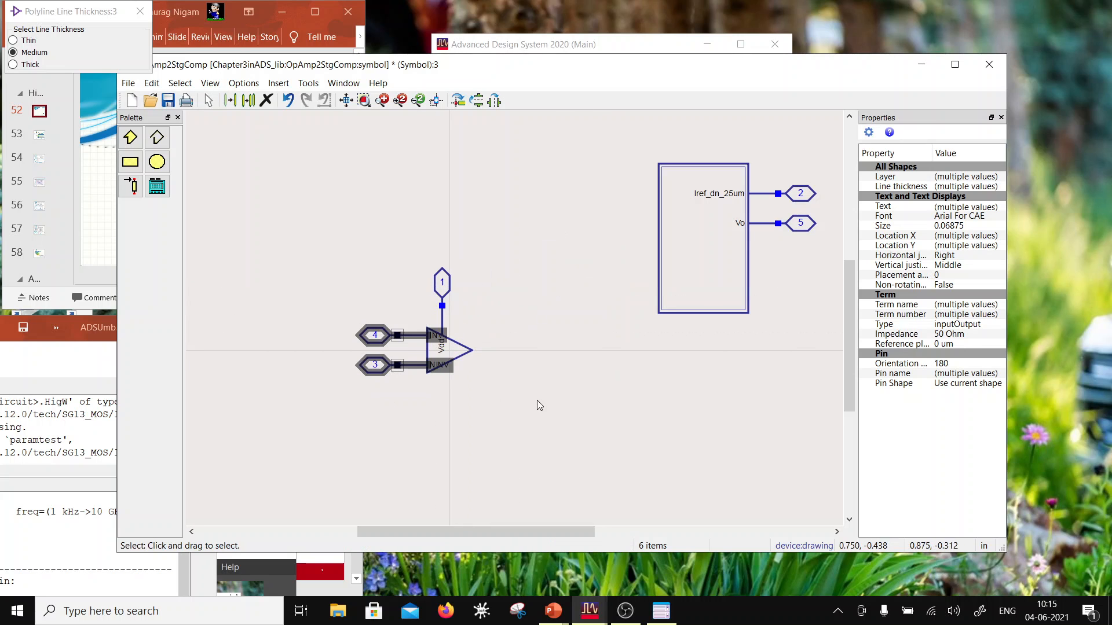
left_click(537, 401)
Step: Move the Vdd label beside its pin line and bring the INV and NINV labels closer together inside the triangle
scroll(465, 354, "up", 2)
left_click_drag(491, 311, 498, 252)
left_click(550, 289)
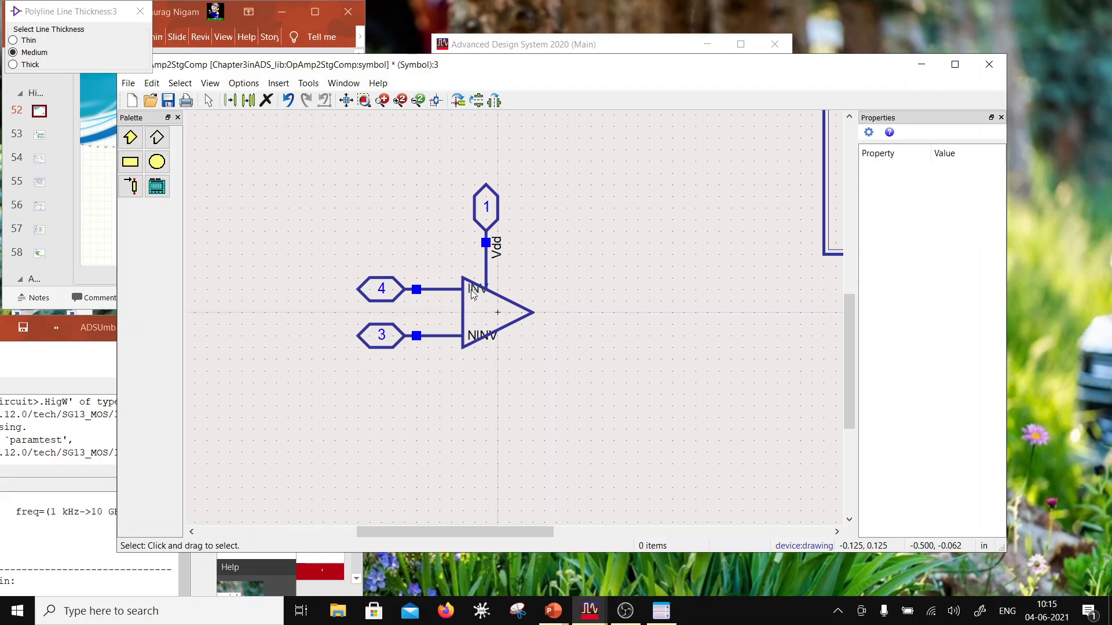
left_click_drag(472, 290, 475, 317)
left_click(519, 376)
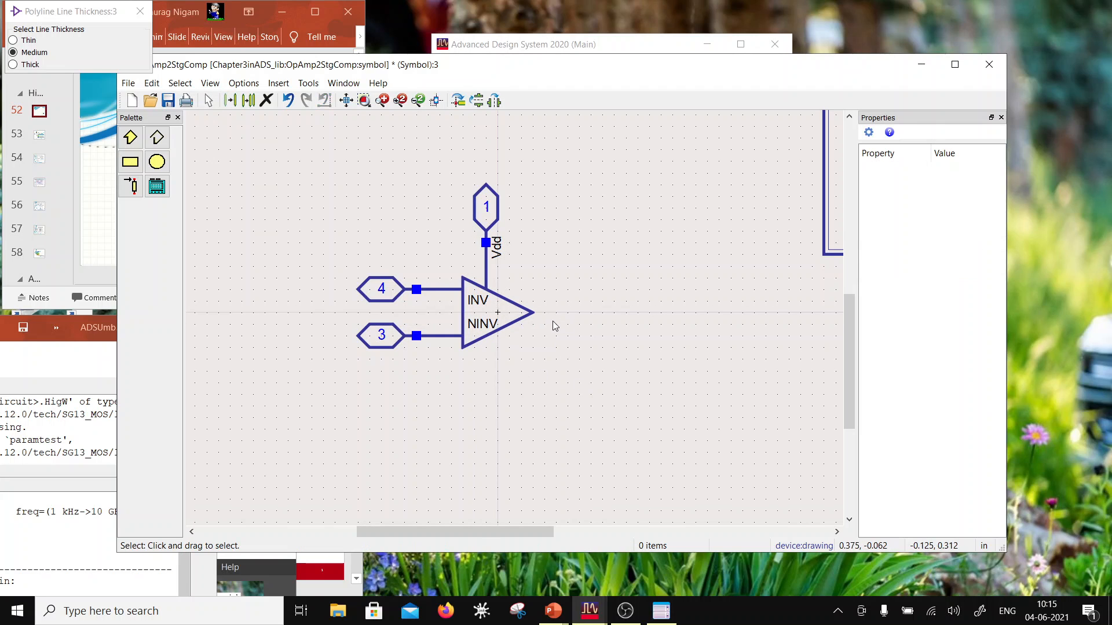
Step: Attach the Vo pin to the triangle's right tip and shift its label inside the triangle
scroll(579, 301, "down", 3)
left_click_drag(795, 234, 684, 212)
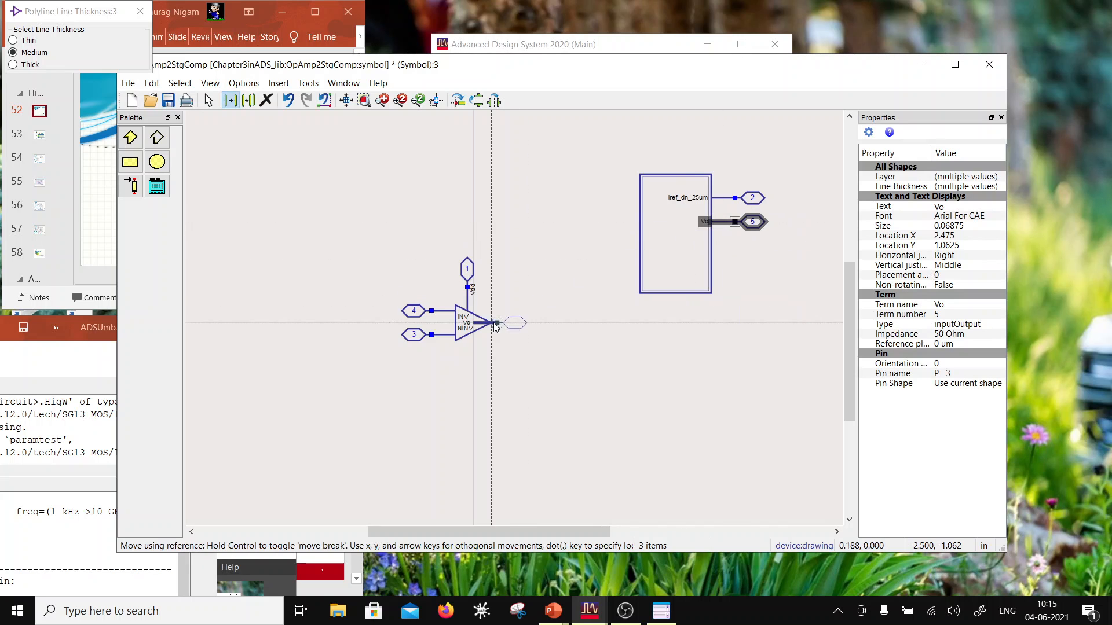
left_click(526, 342)
scroll(513, 322, "up", 3)
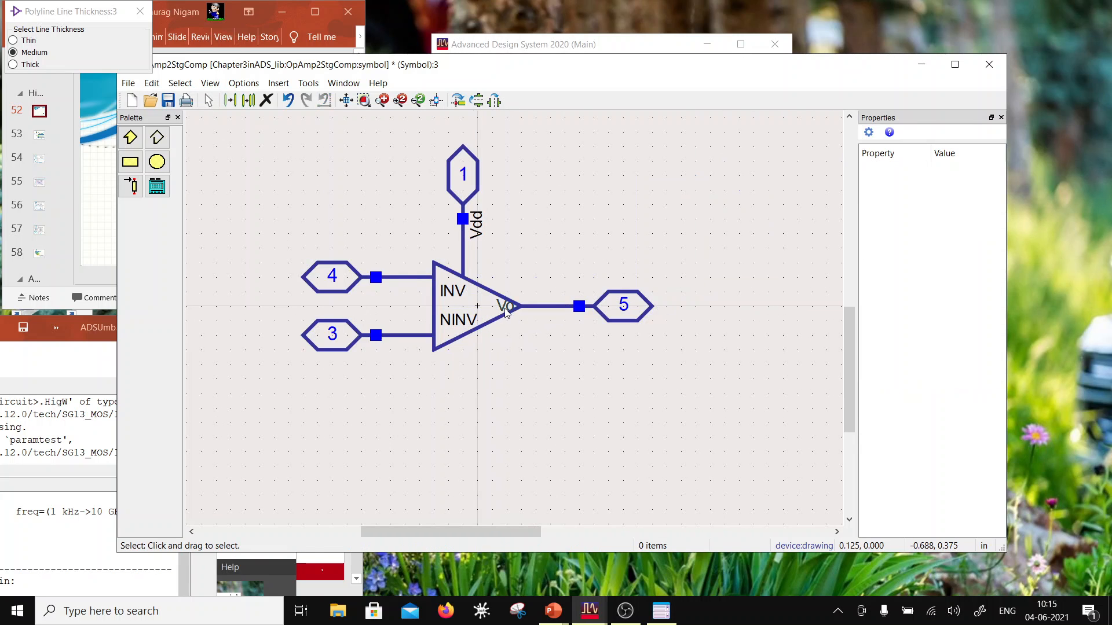
left_click(505, 313)
left_click(539, 377)
Step: Rotate the Iref_dn_25um pin downward, attach it to the triangle's lower sloping edge and place its label beside the pin line
scroll(578, 306, "down", 3)
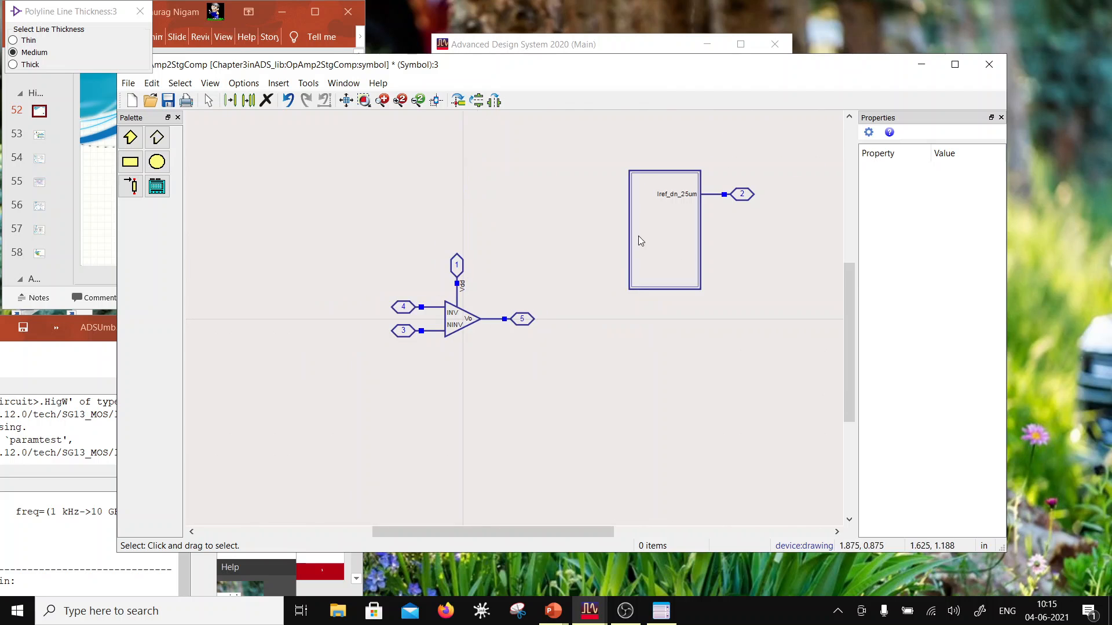
left_click_drag(774, 220, 641, 186)
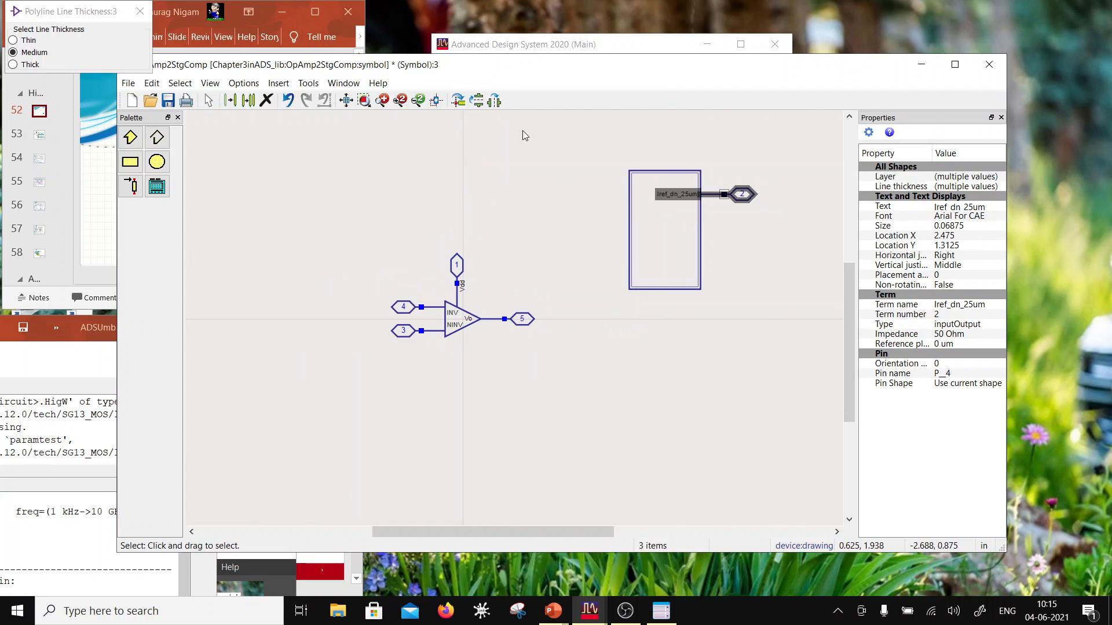
left_click(458, 100)
left_click_drag(707, 229, 445, 421)
left_click_drag(444, 367, 502, 465)
left_click(516, 385)
left_click_drag(480, 449, 462, 372)
left_click(504, 381)
Step: Delete the leftover rectangular symbol body, and save and close the symbol
left_click_drag(586, 141, 724, 286)
key("Delete")
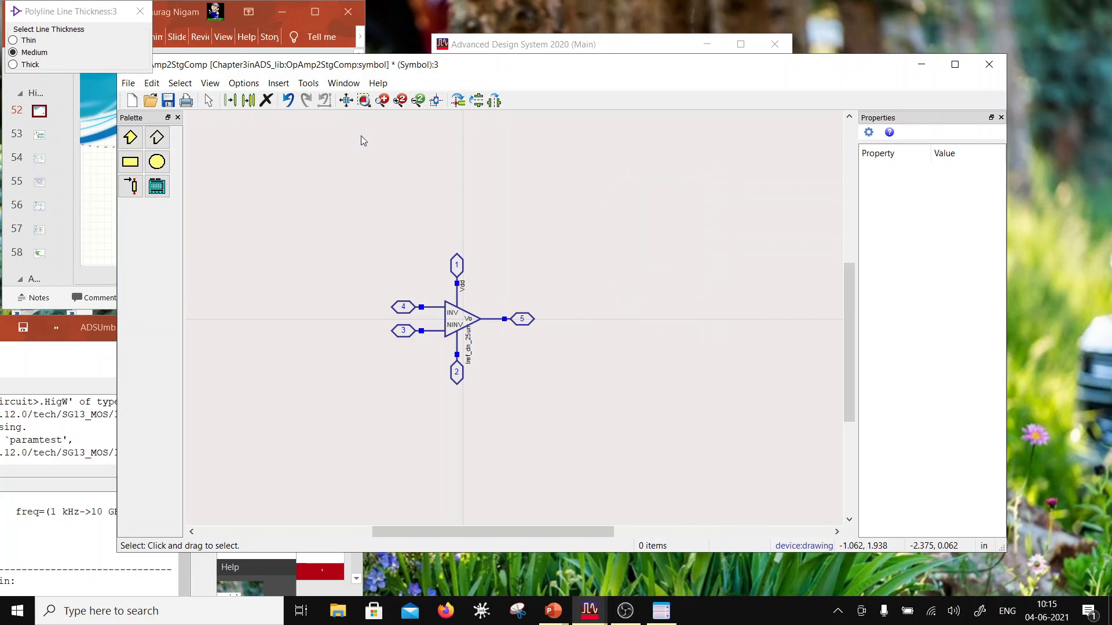
key("f")
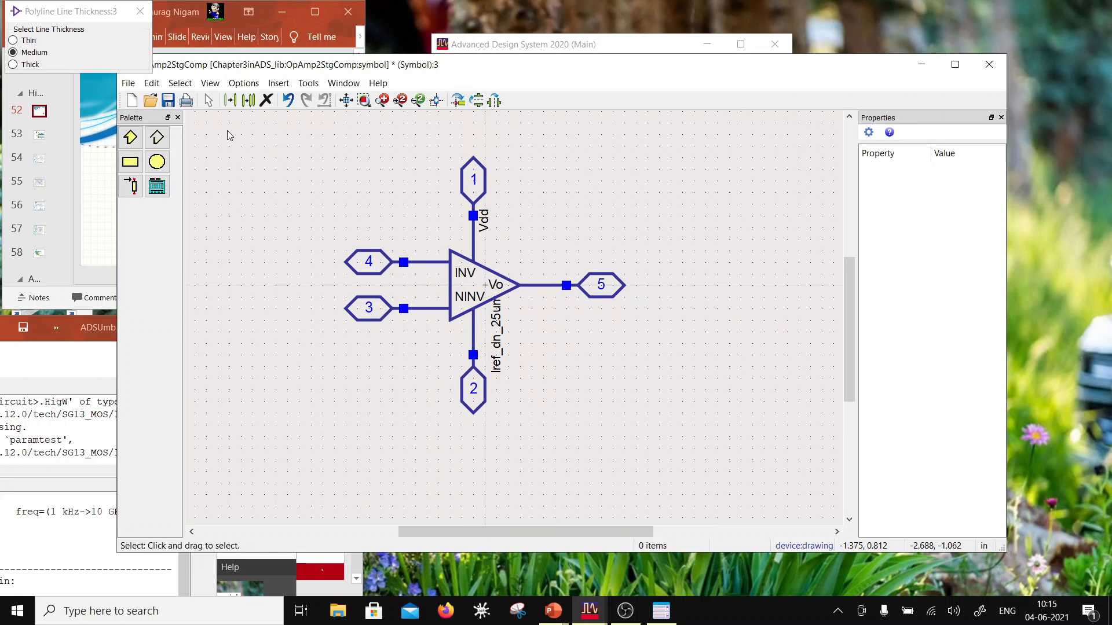
left_click(167, 100)
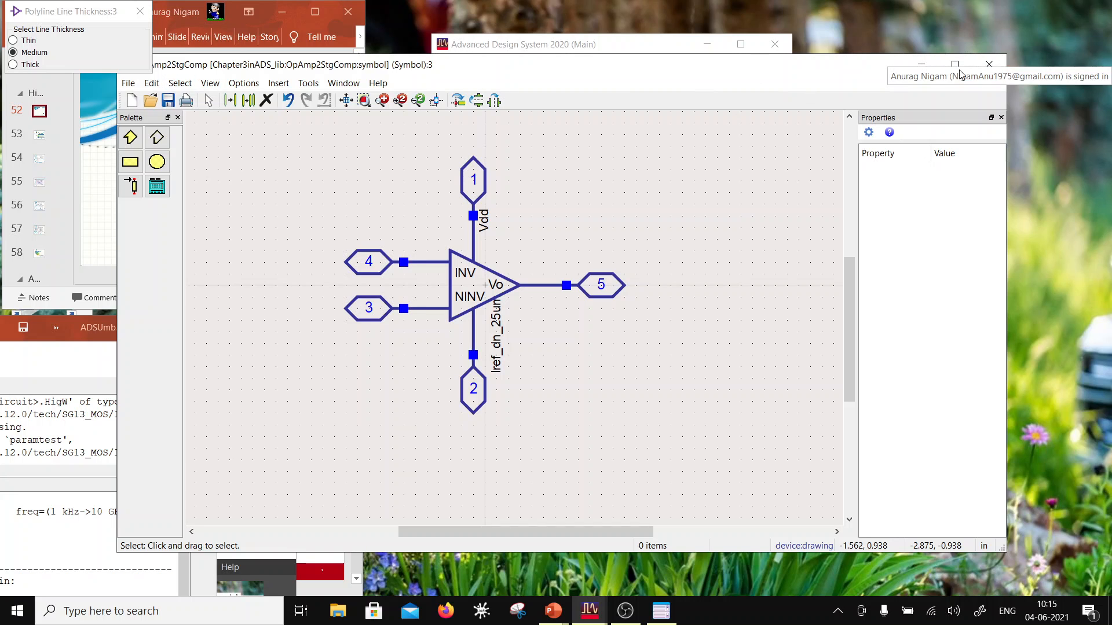
left_click(1004, 65)
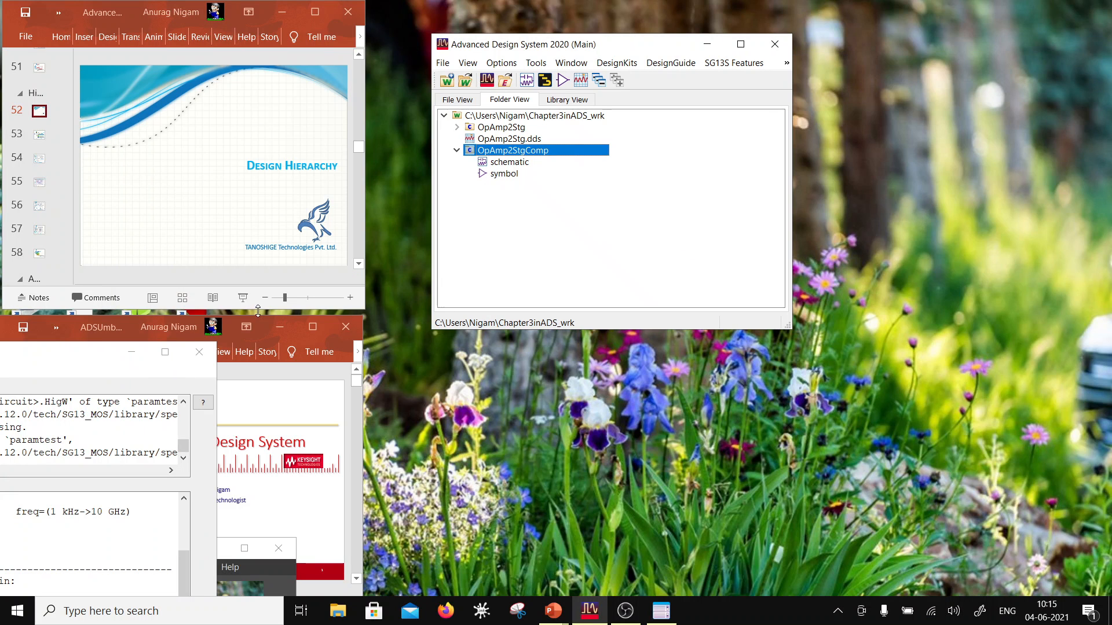
Step: Create a new schematic in the workspace with the cell name testSlew
right_click(493, 116)
mouse_move(576, 124)
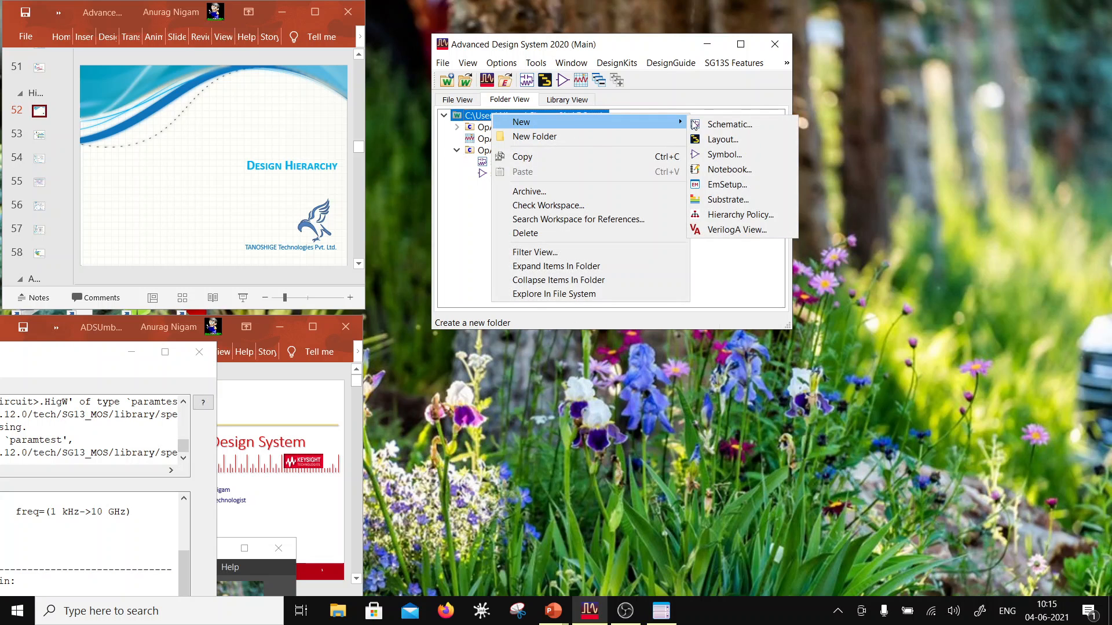
left_click(718, 124)
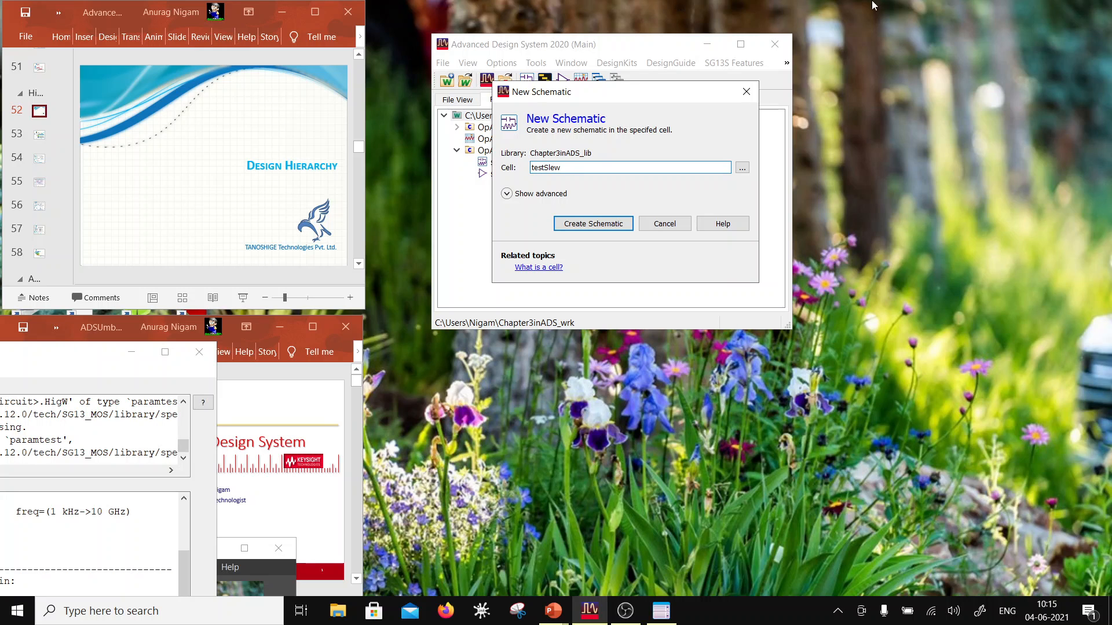
left_click(590, 226)
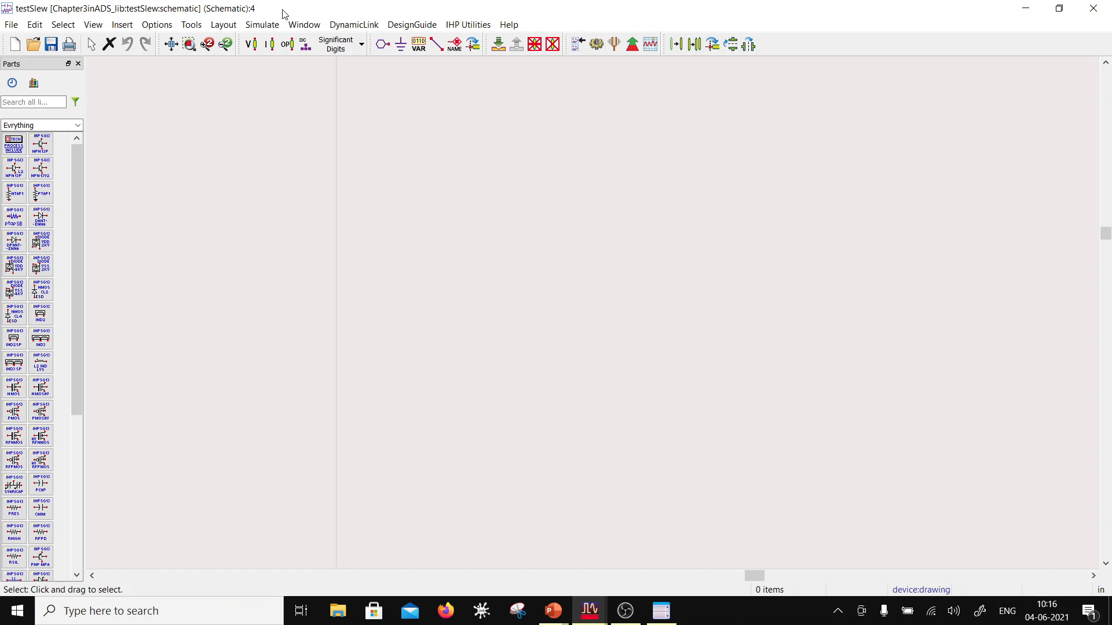
Step: Restore the testSlew schematic to a smaller window and arrange it beside the ADS main window
double_click(284, 11)
left_click_drag(326, 38, 695, 78)
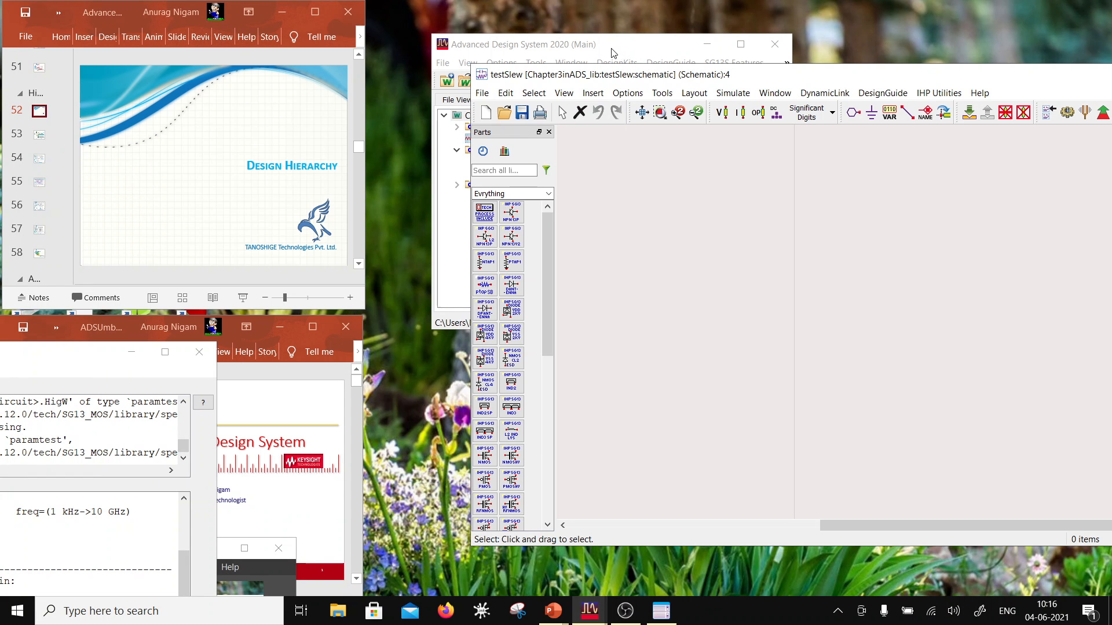
left_click_drag(646, 46, 218, 28)
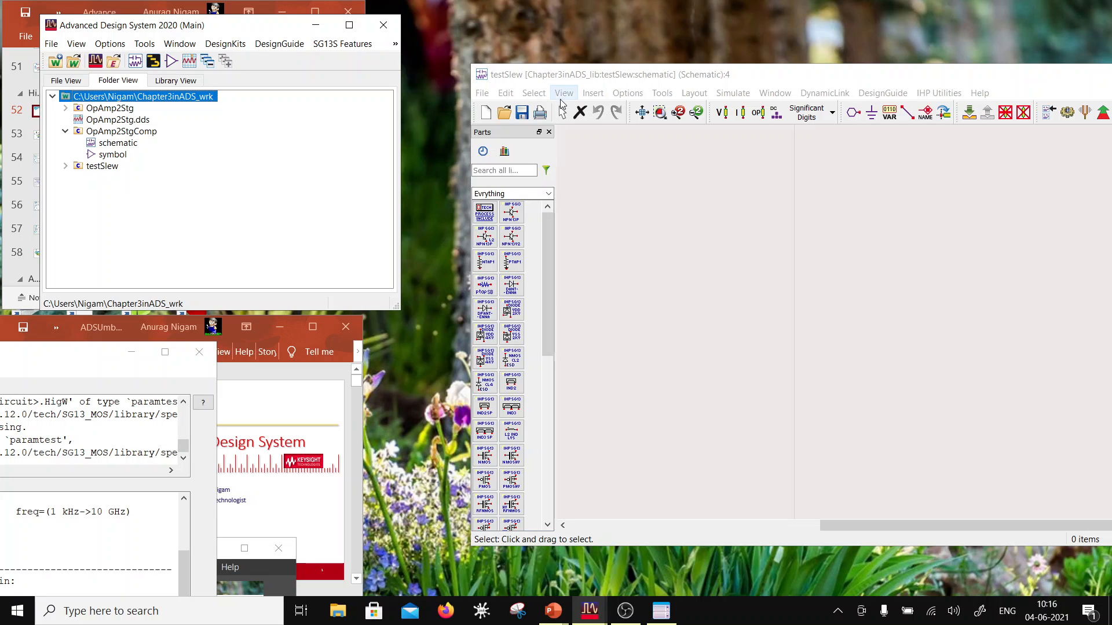
left_click_drag(564, 82, 429, 69)
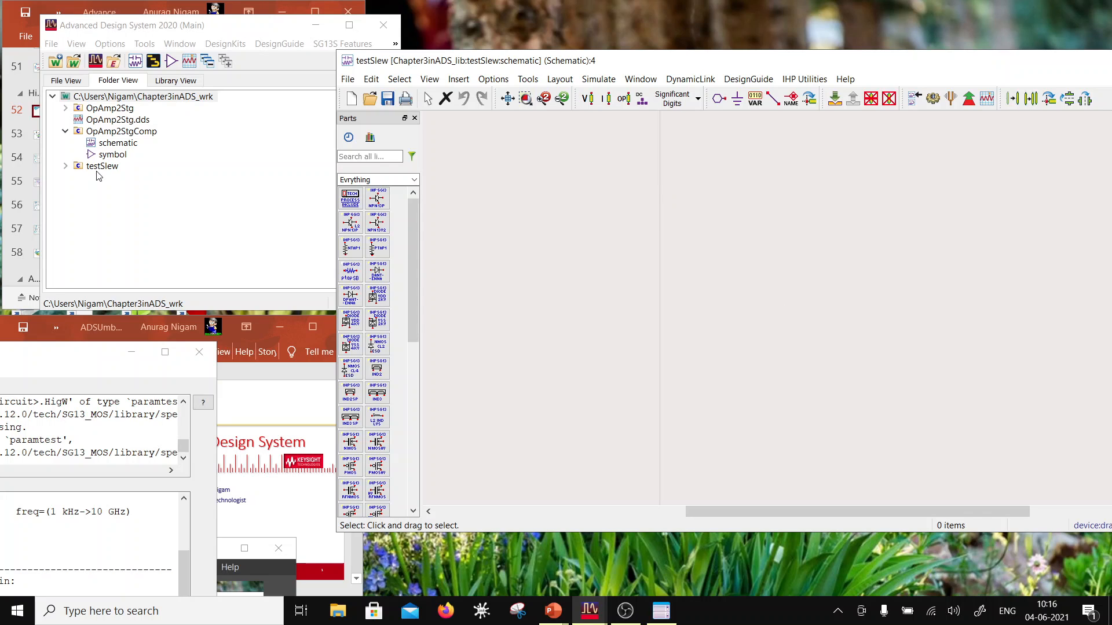
Step: Place an instance of the OpAmp2StgComp cell near the origin of the testSlew schematic
left_click(118, 133)
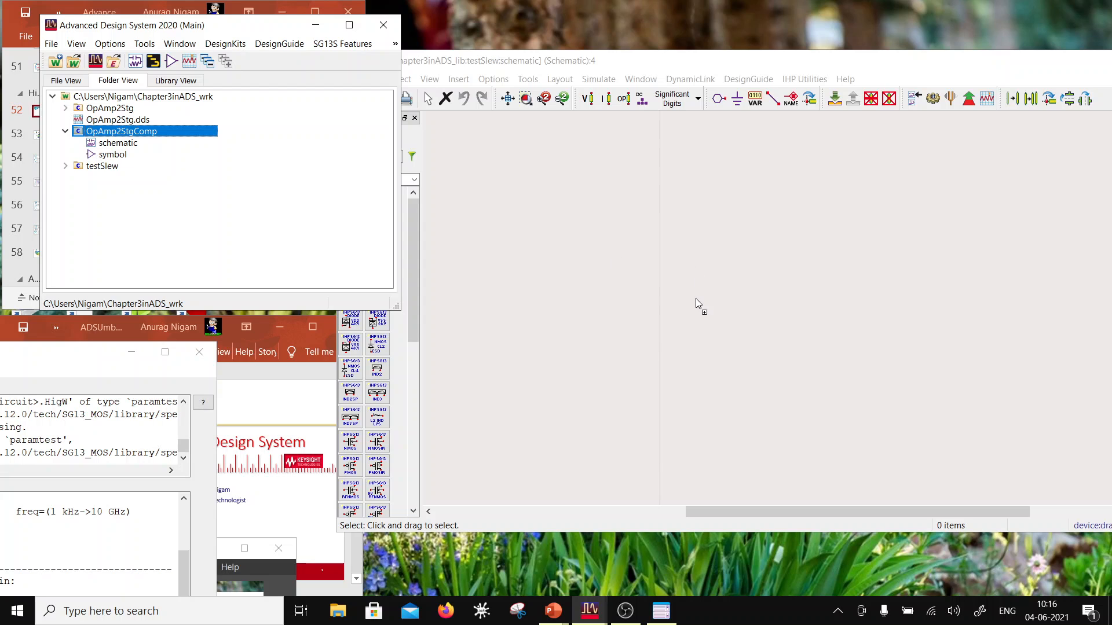
left_click_drag(697, 298, 693, 297)
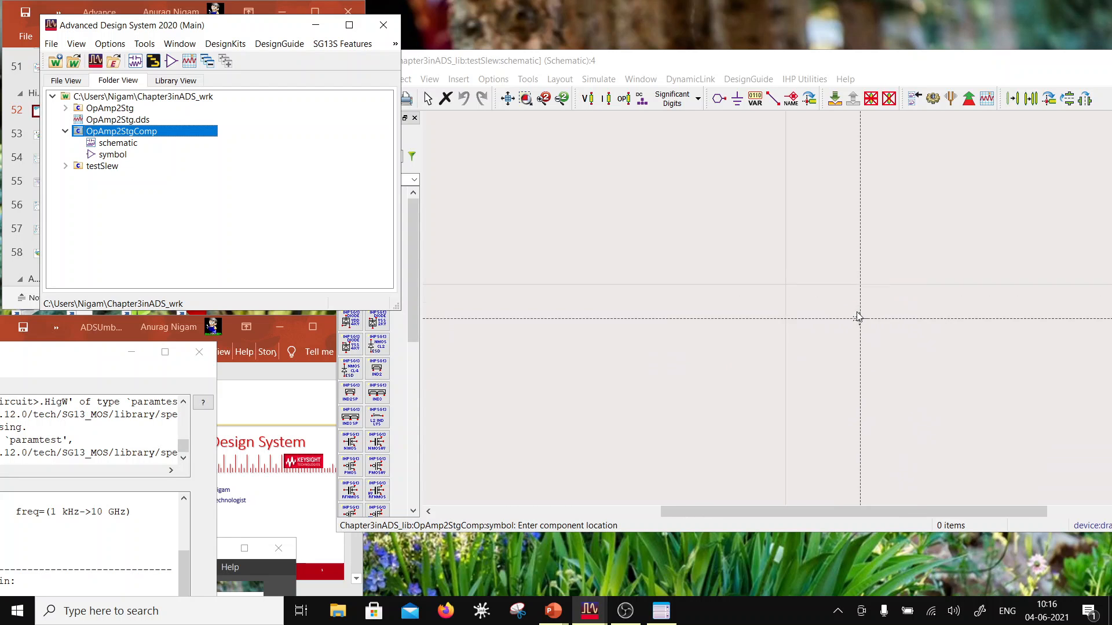
scroll(855, 313, "up", 7)
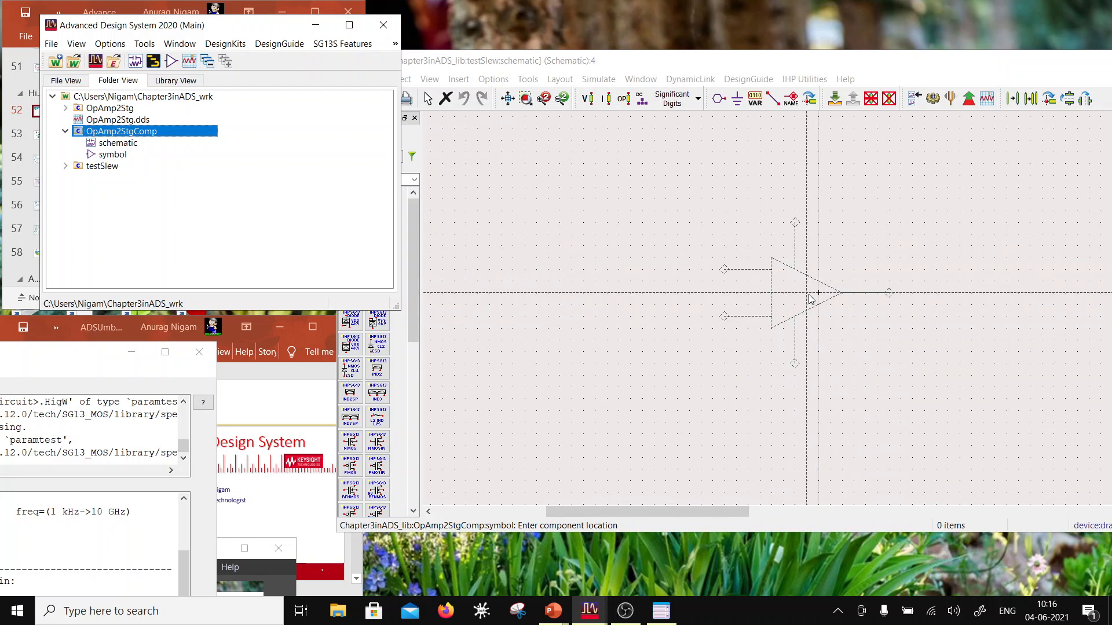
left_click(811, 299)
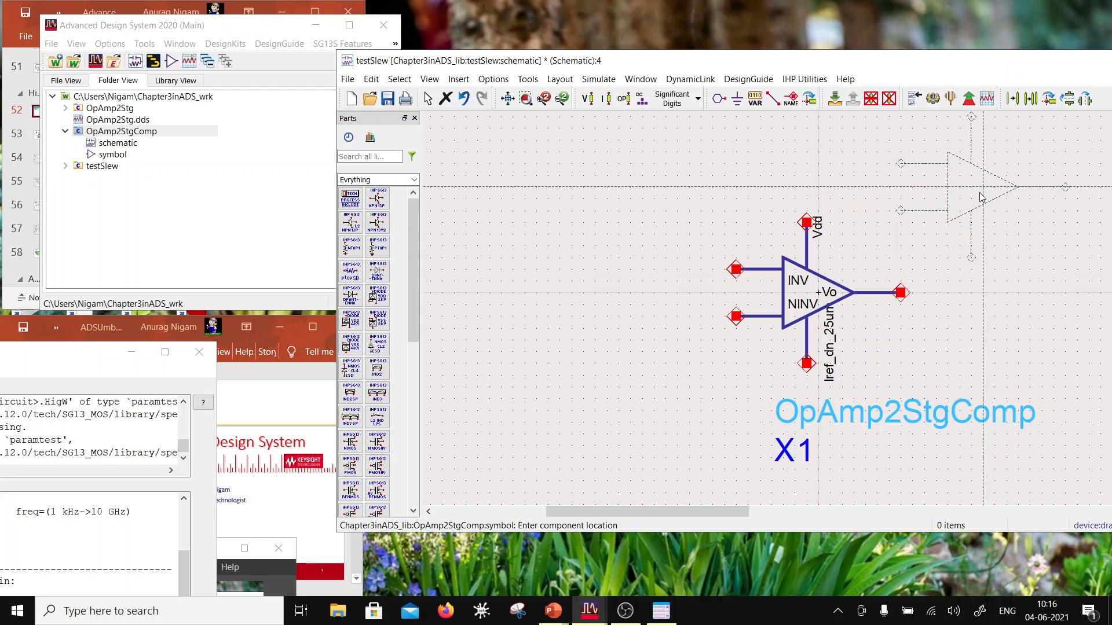
Step: Finish placing the op-amp and move its name and instance annotation above and to the right of the symbol
key("Escape")
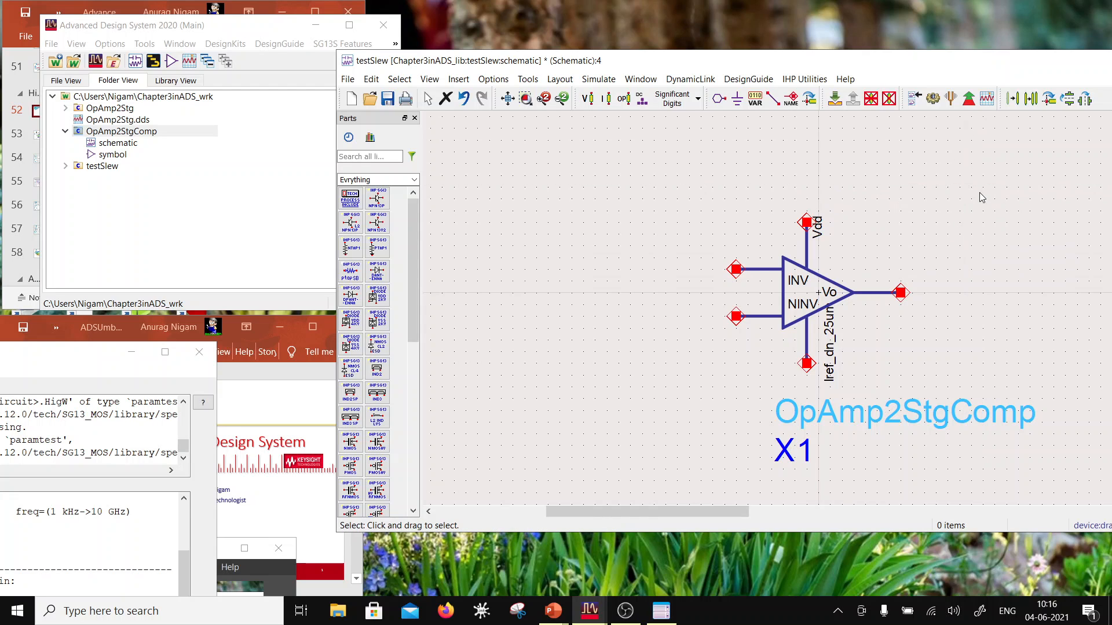
left_click(848, 307)
key("F5")
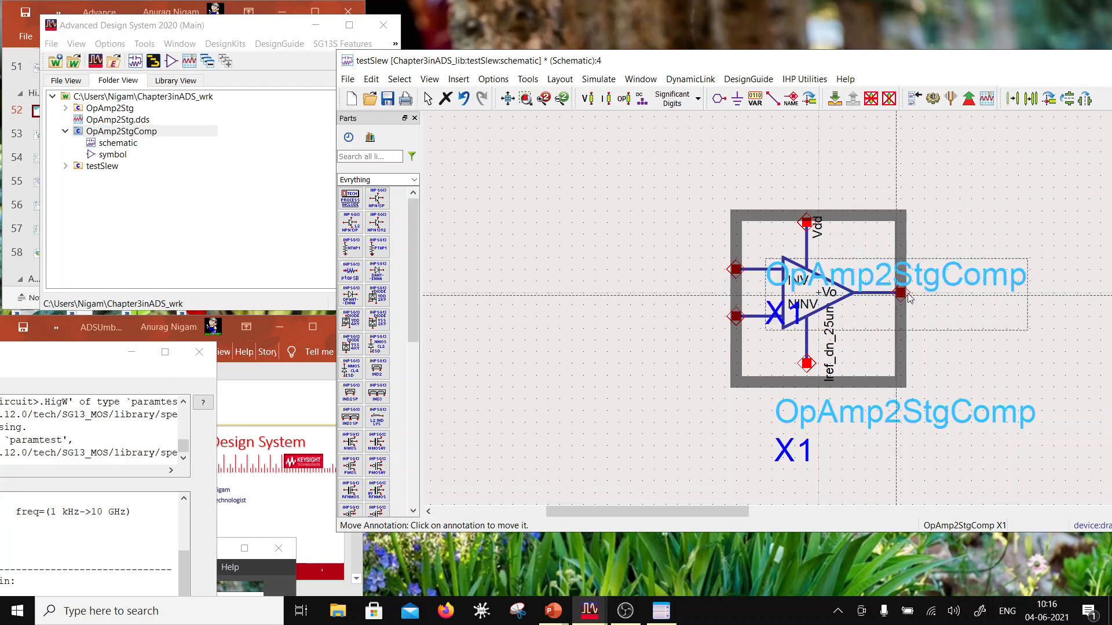
left_click(979, 251)
scroll(871, 325, "down", 3)
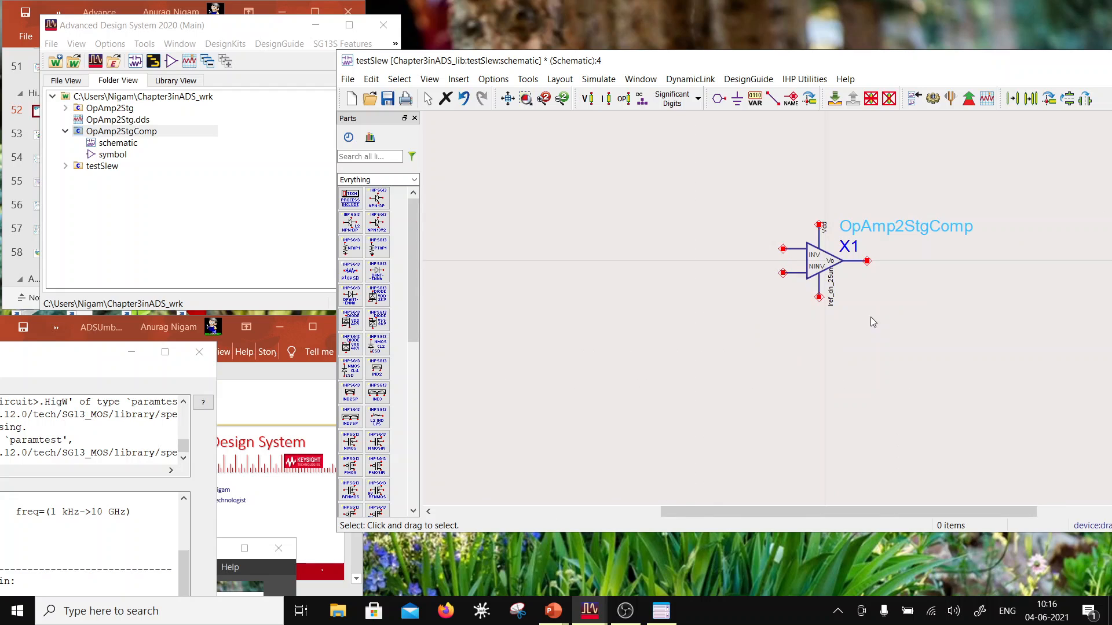
scroll(901, 278, "up", 1)
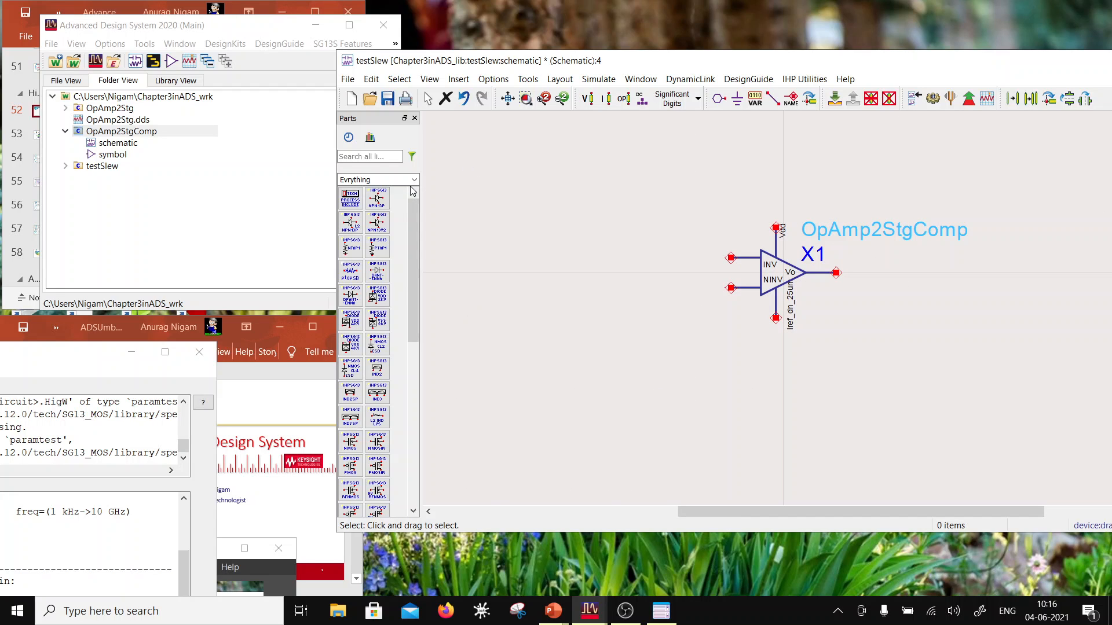
Step: Place a ptapSB substrate contact to the upper right of the op-amp and ground its lower terminal
left_click(350, 270)
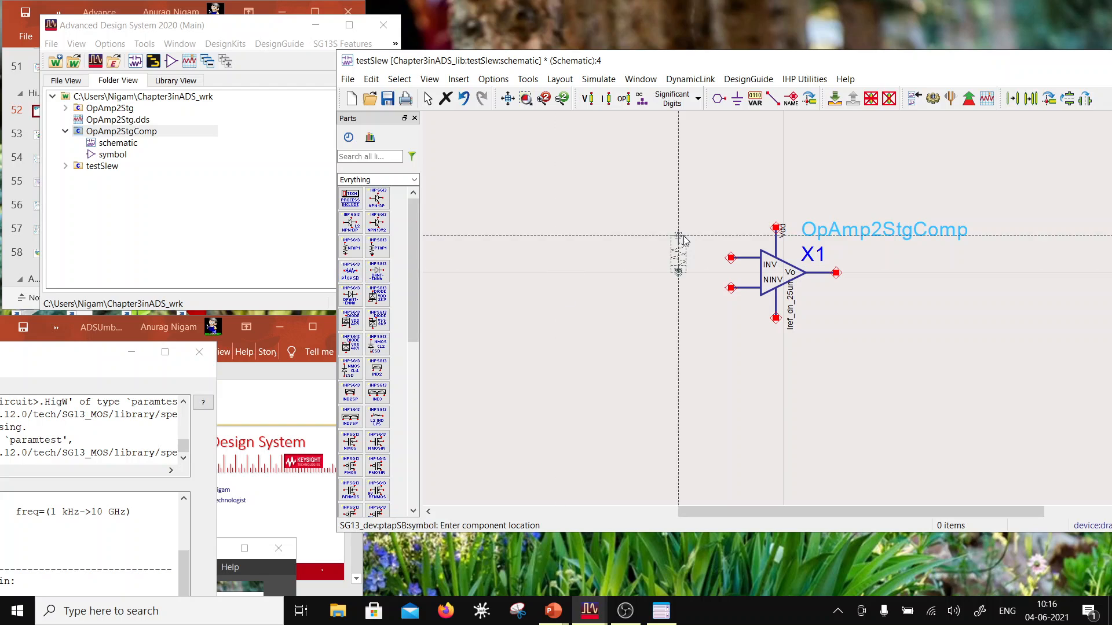
left_click(1018, 184)
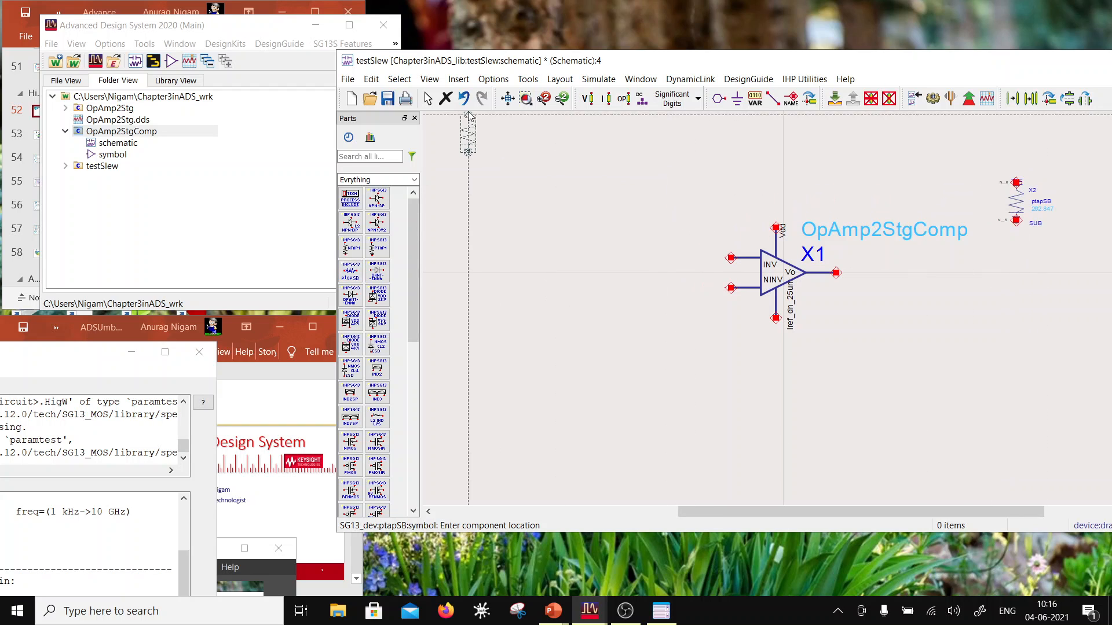
left_click(737, 99)
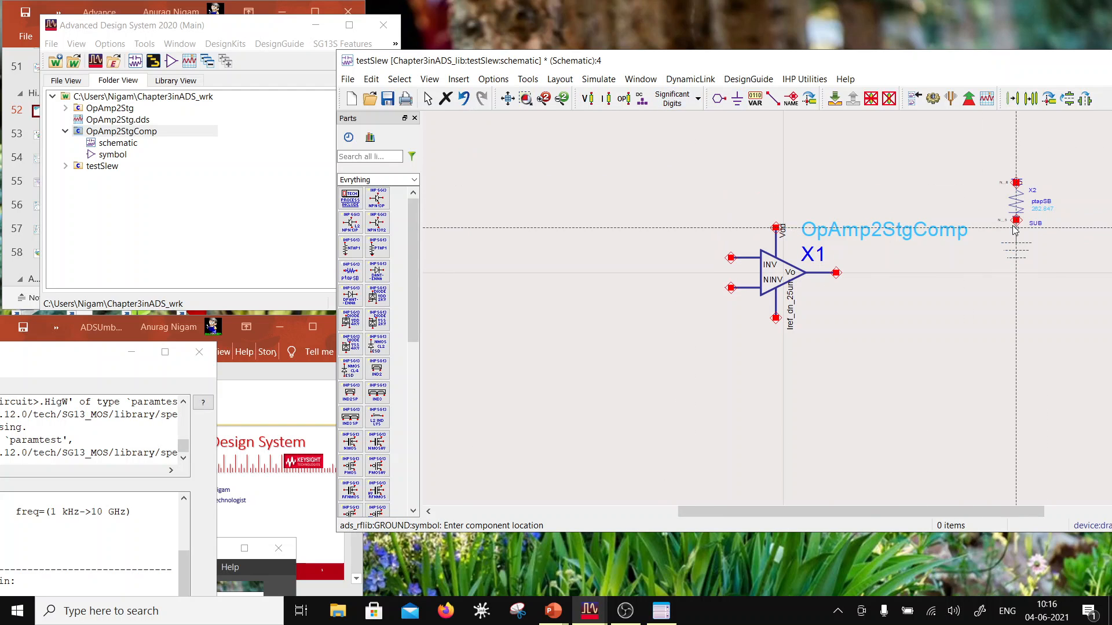
left_click(1015, 226)
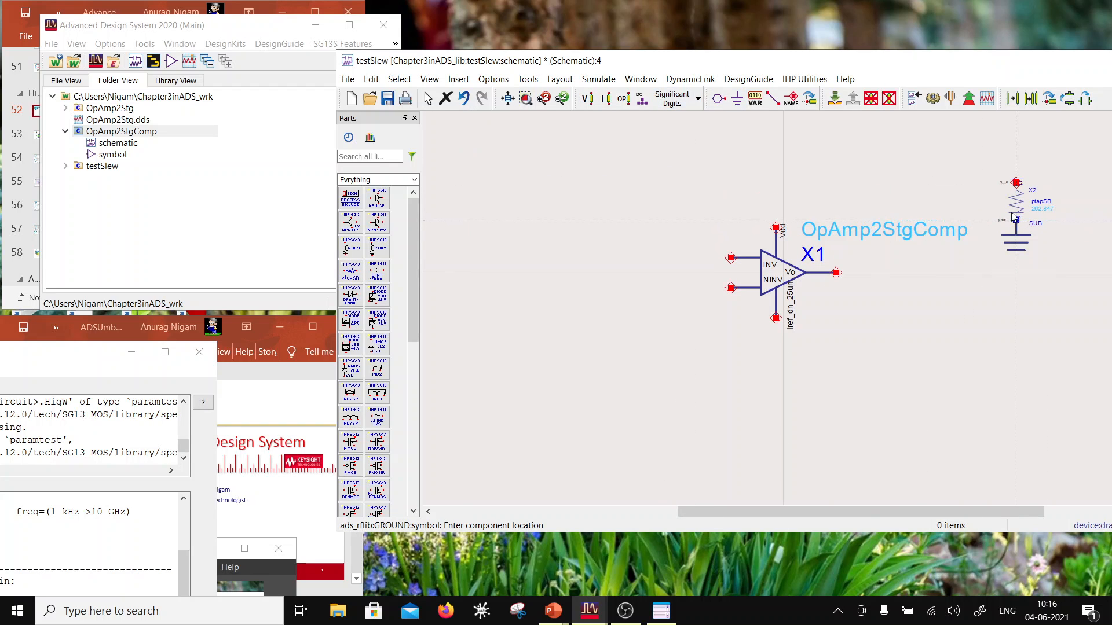
Step: Label the upper terminal of the ptapSB substrate contact with the net name sub!
left_click(794, 100)
left_click(1016, 182)
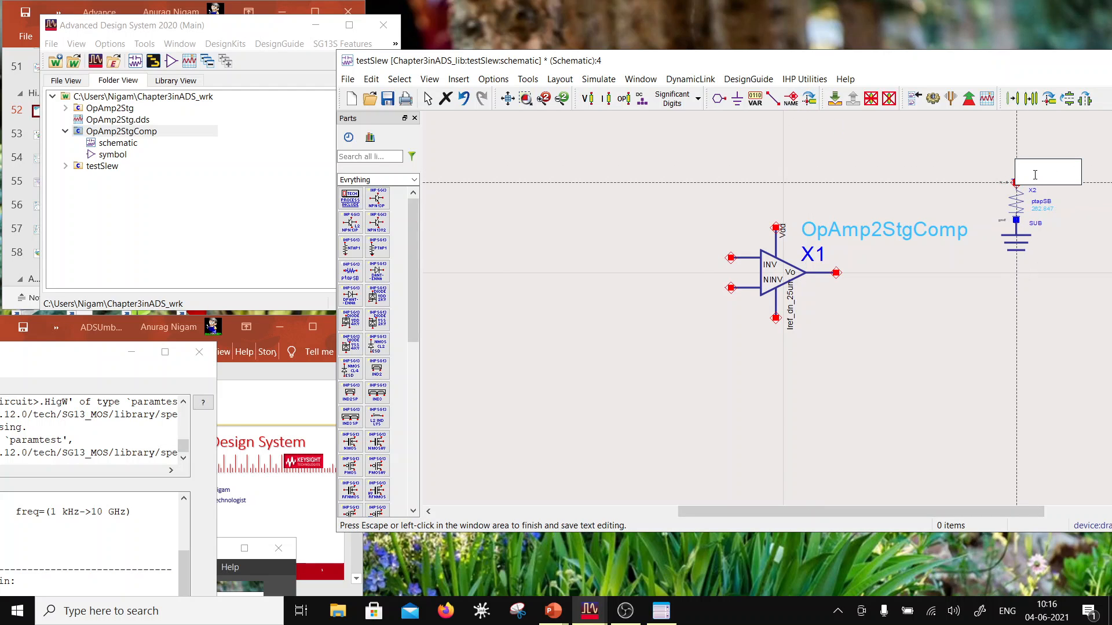
type("sub!")
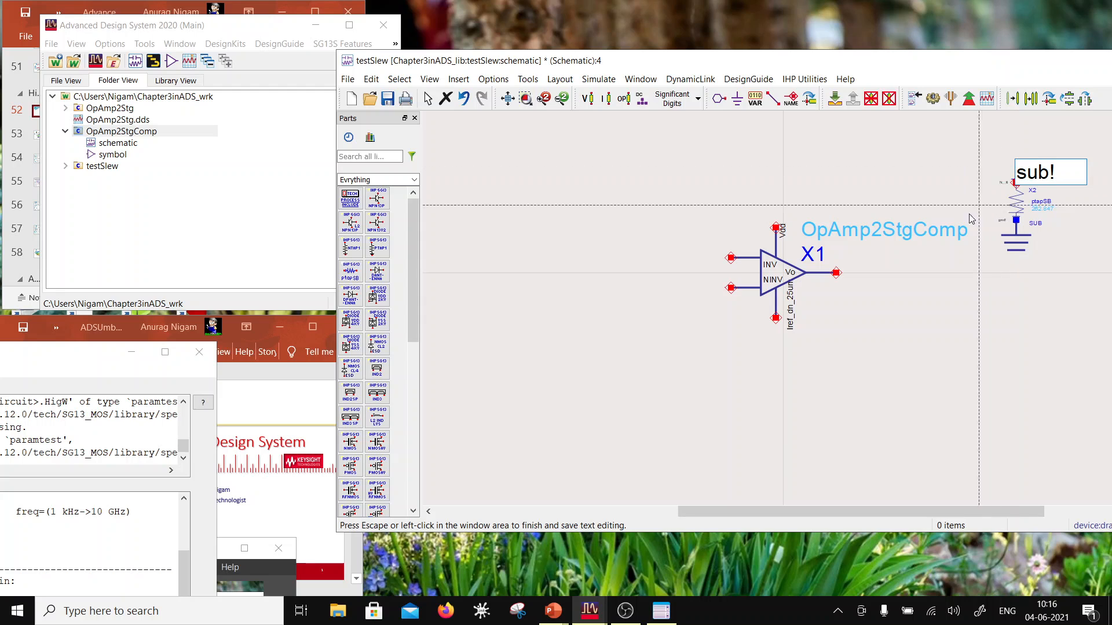
left_click(987, 259)
key("Escape")
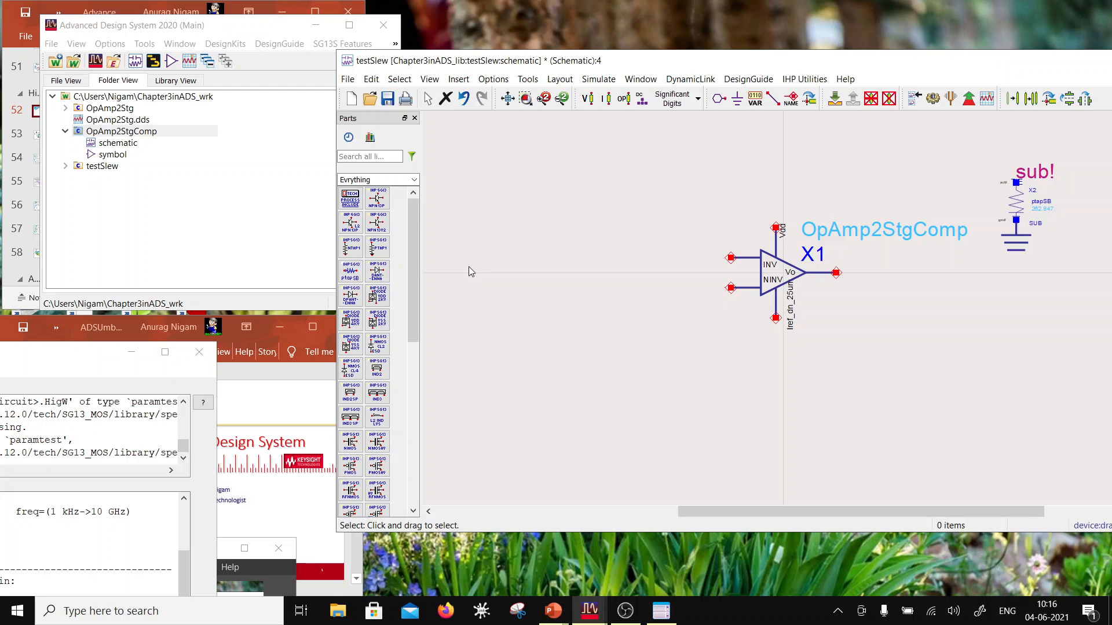
Step: Place a V_DC source from the Sources-Freq Domain palette to the upper left of the op-amp
left_click(414, 180)
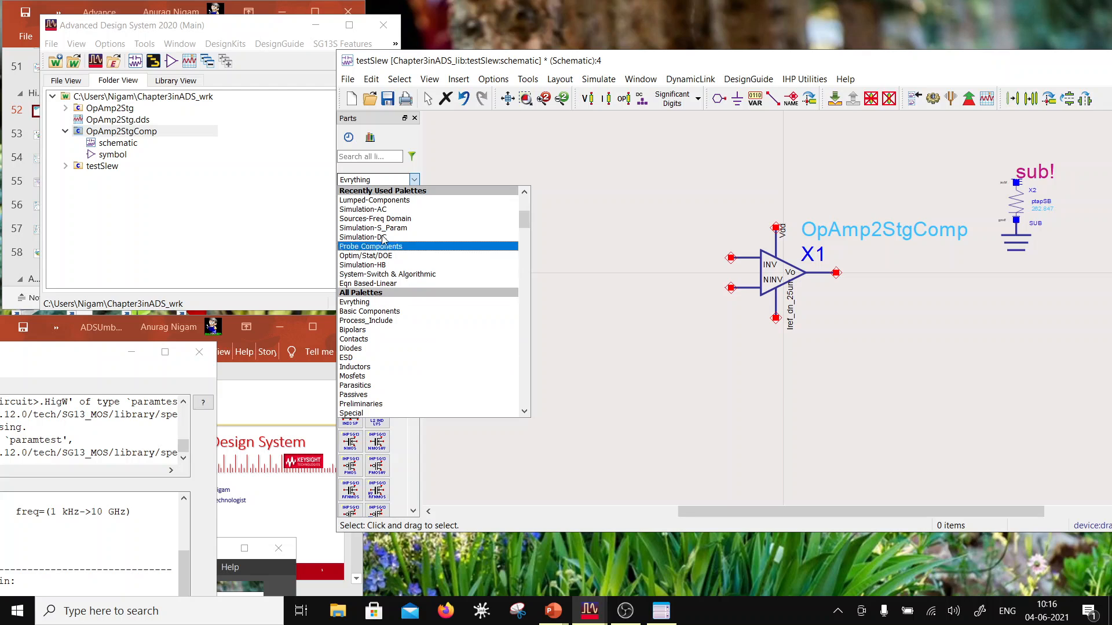
left_click(393, 219)
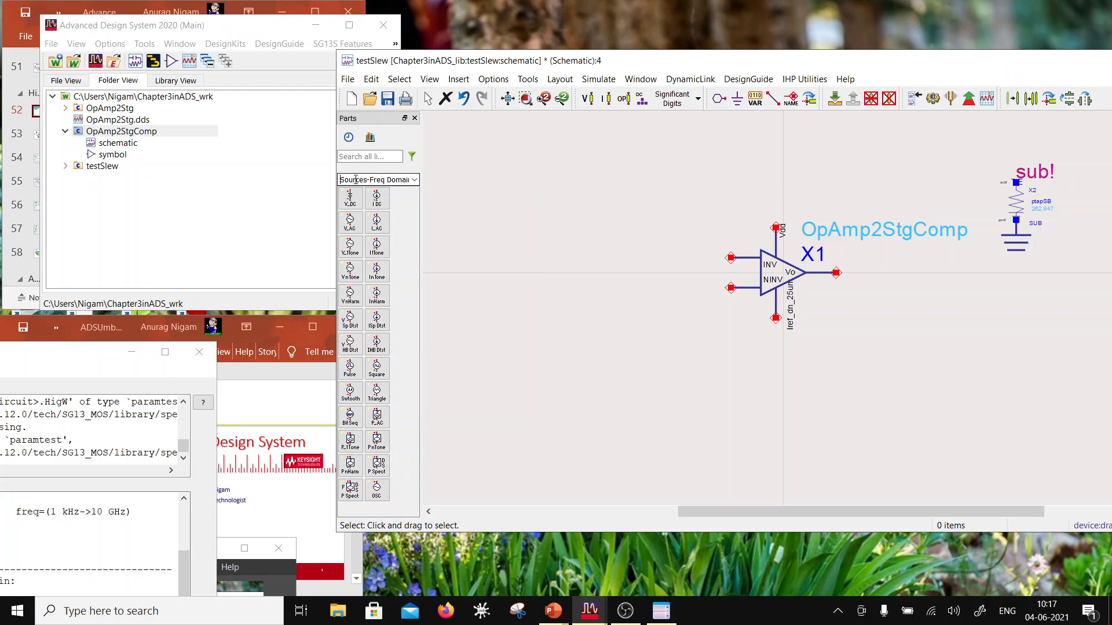
left_click(350, 198)
left_click(595, 123)
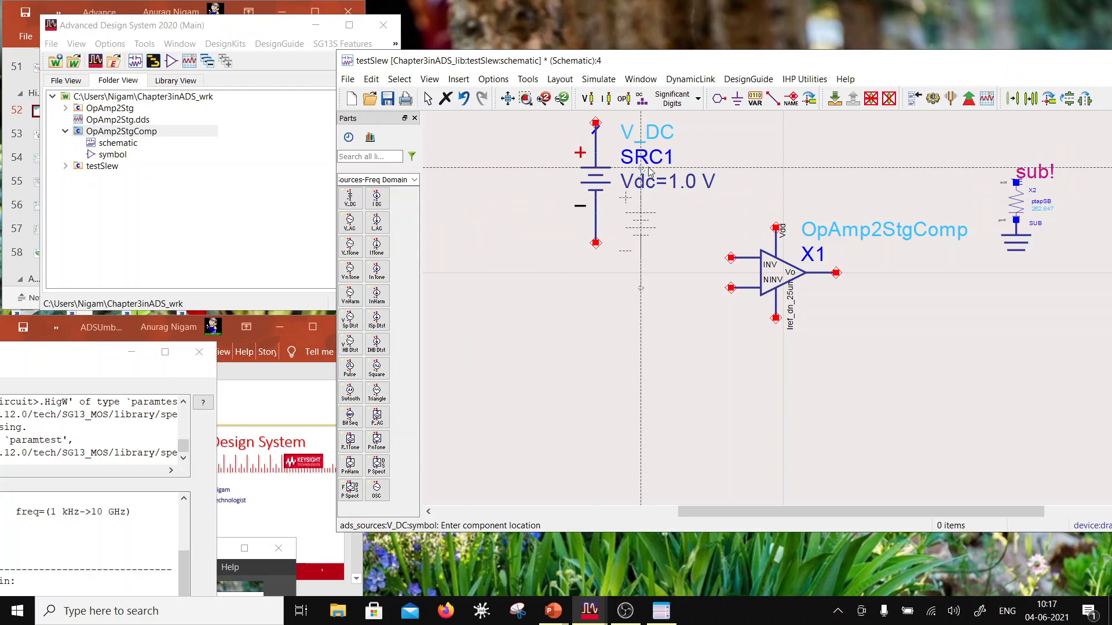
Step: Wire the V_DC source's positive terminal to the op-amp's Vdd pin and ground its negative terminal
left_click(773, 99)
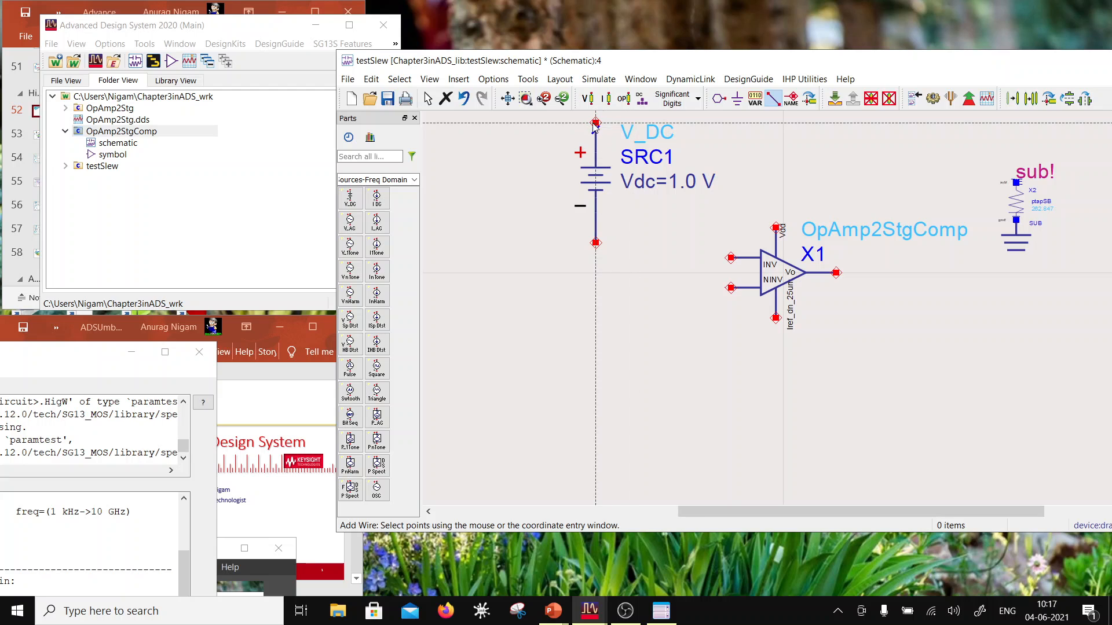
left_click(776, 228)
left_click(596, 123)
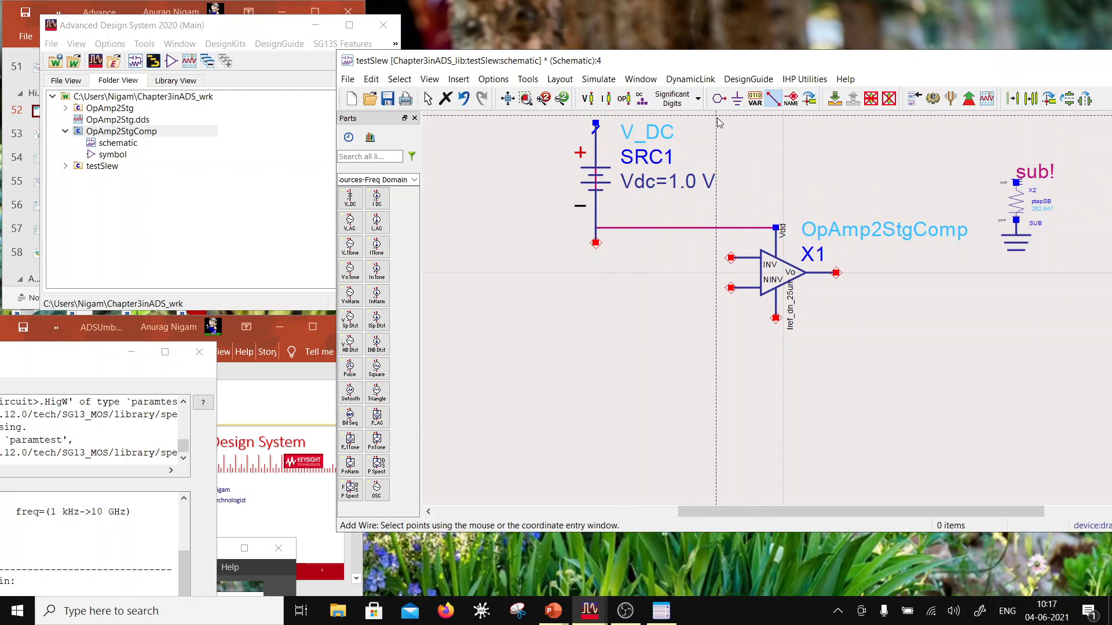
left_click(737, 99)
left_click(596, 243)
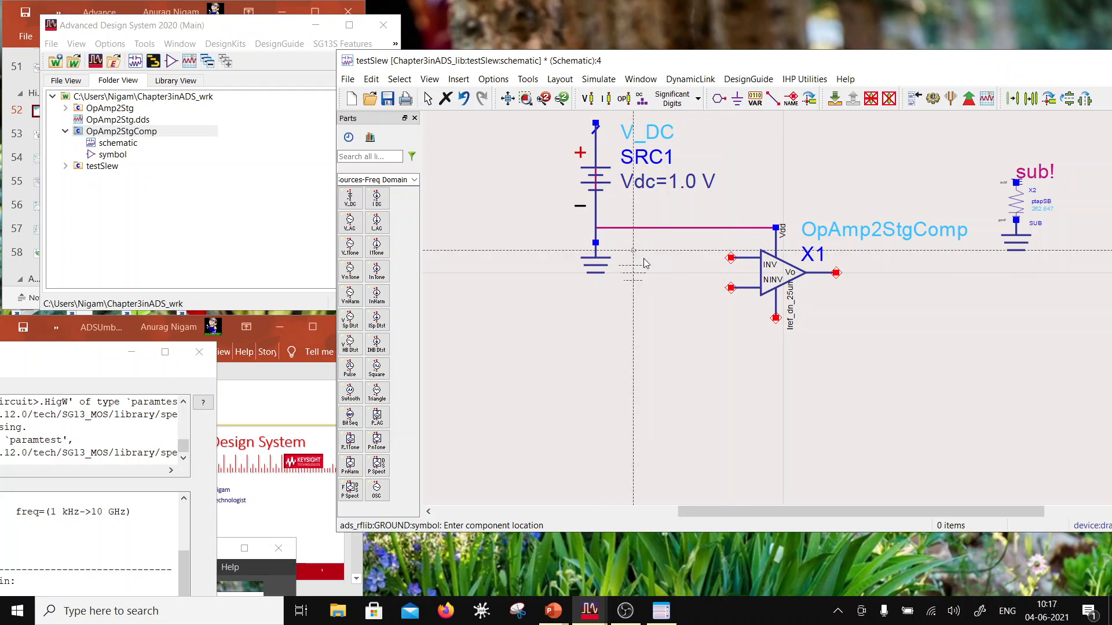
key("Escape")
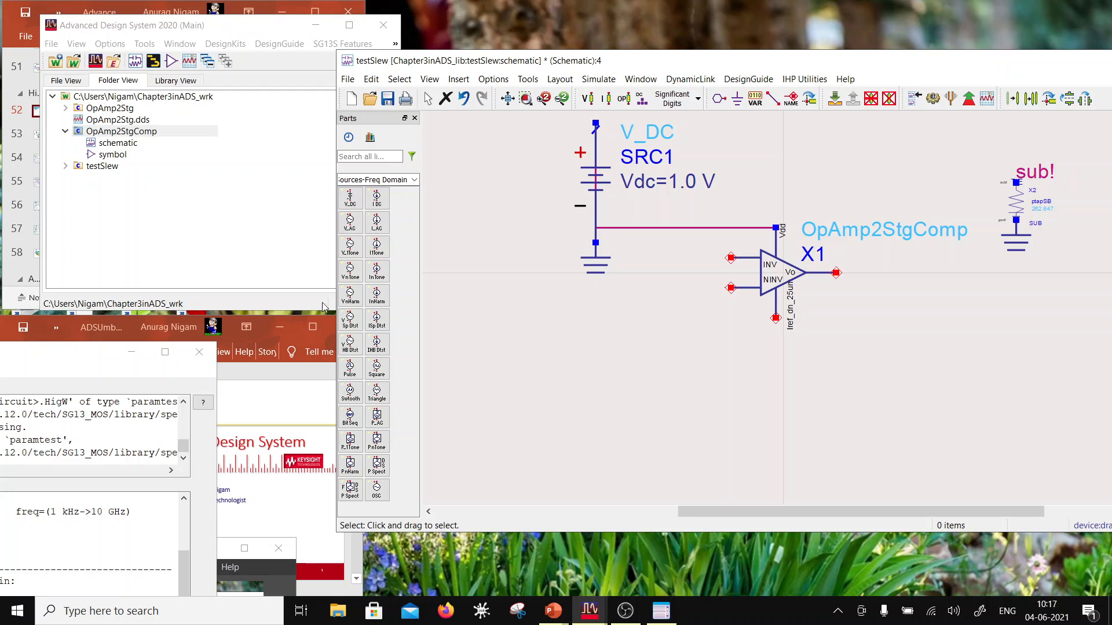
Step: Reroute the Vdd supply wire above the V_DC source and set the source's voltage to 2.2 V
scroll(654, 203, "down", 2)
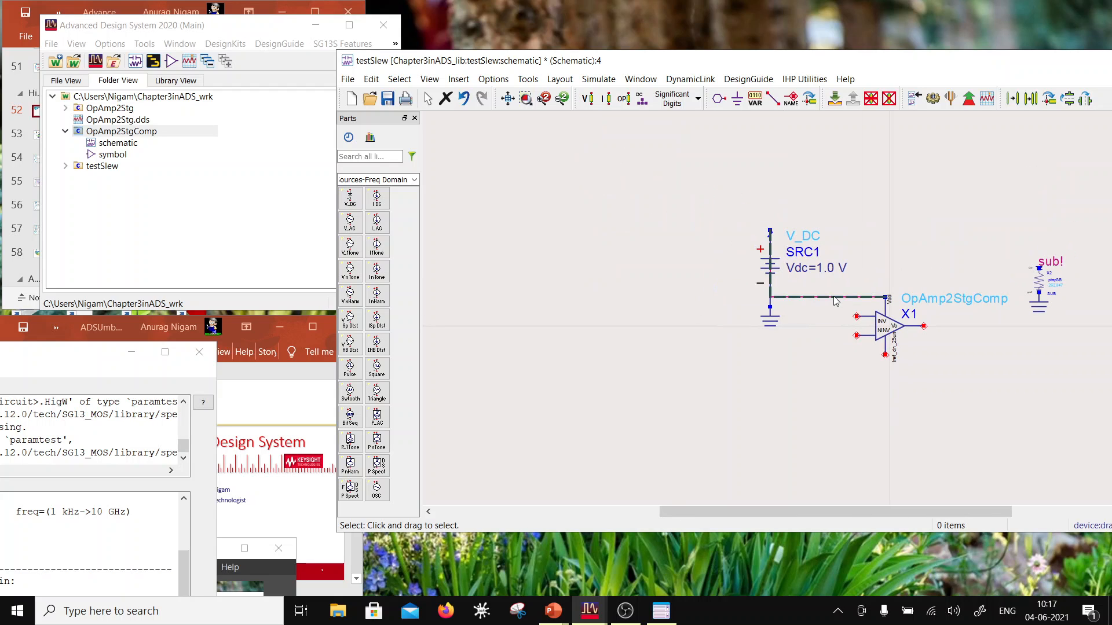
left_click(833, 299)
left_click_drag(827, 298, 820, 201)
left_click(826, 269)
type("2")
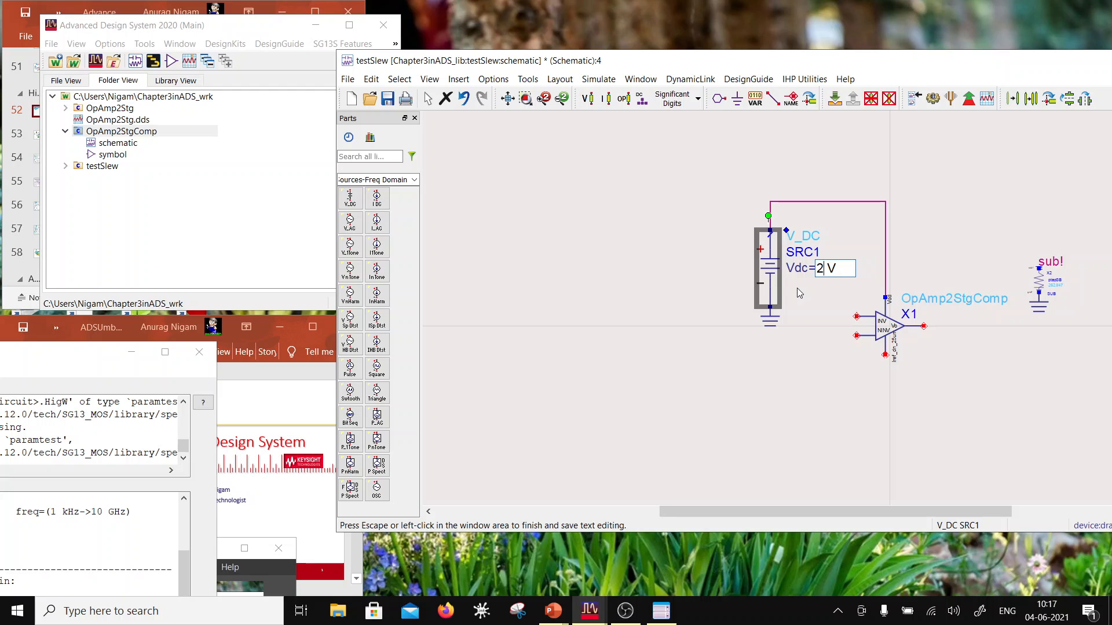
type(".2")
left_click(605, 326)
Step: Push into the OpAmp2StgComp instance to open its internal schematic around the lower NMOS transistors
scroll(868, 315, "up", 3)
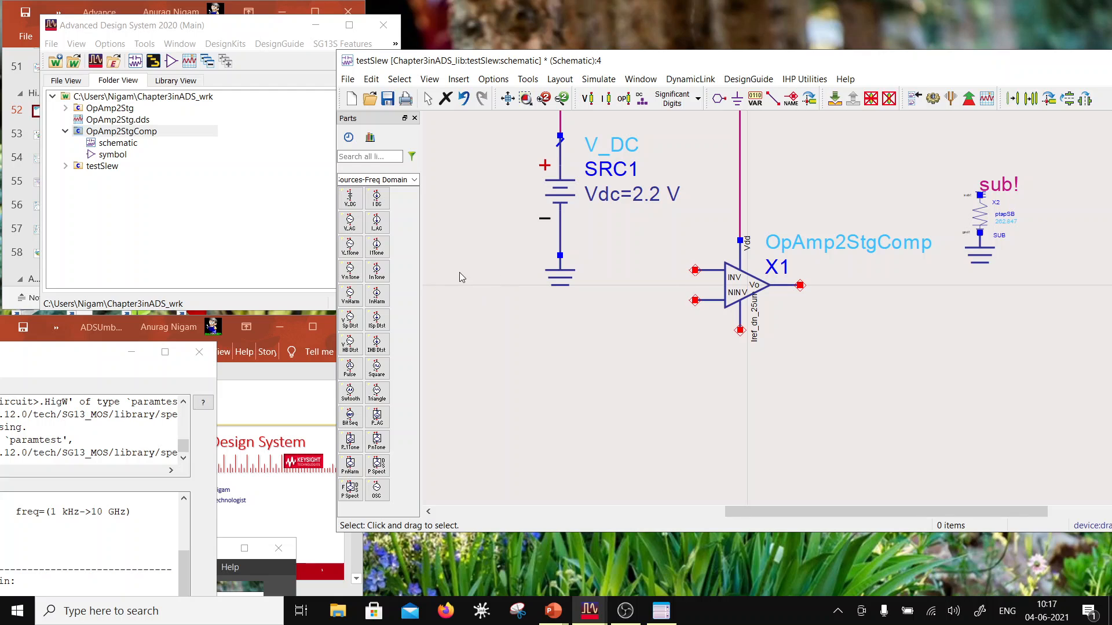
left_click(747, 289)
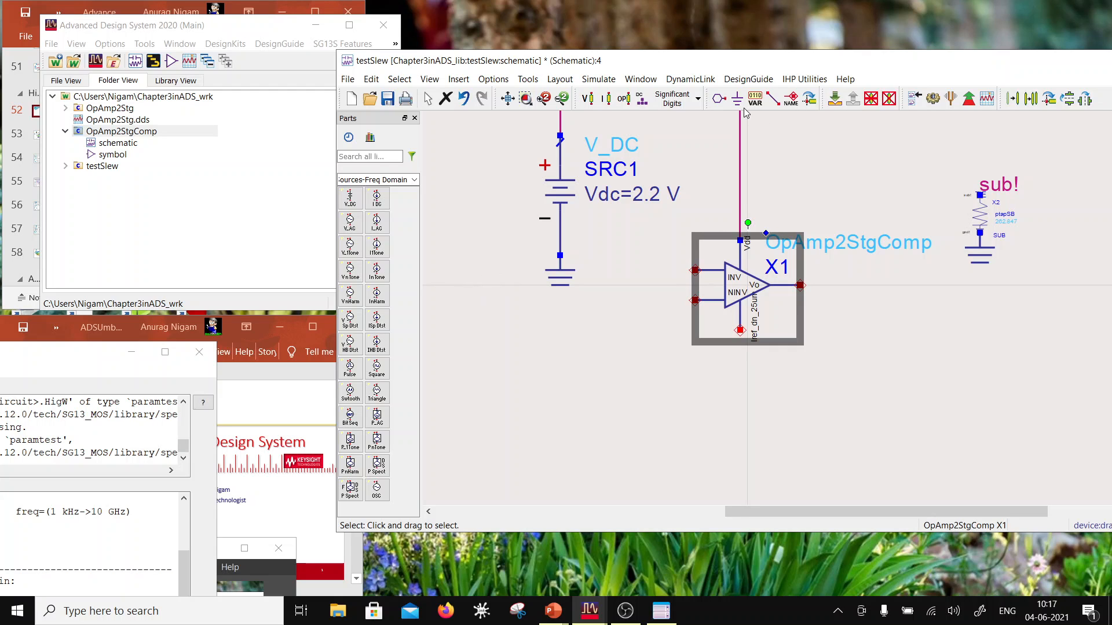
left_click(841, 99)
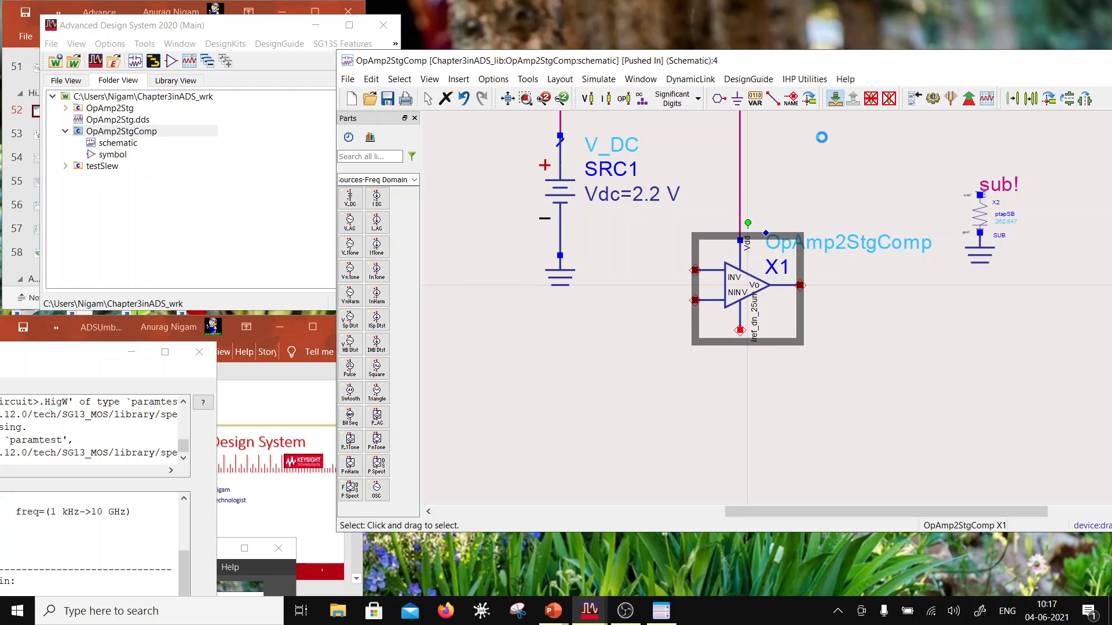
scroll(857, 297, "down", 5)
scroll(903, 361, "up", 4)
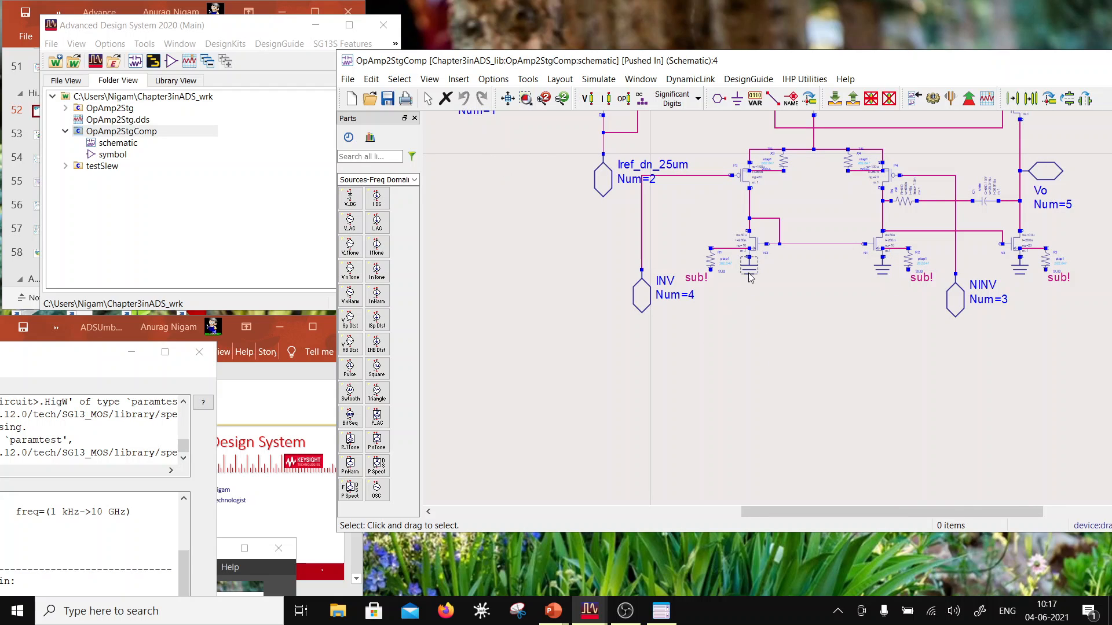
Step: Delete the three ground symbols below the lower NMOS transistors in the OpAmp2StgComp schematic
left_click(750, 277)
key("Delete")
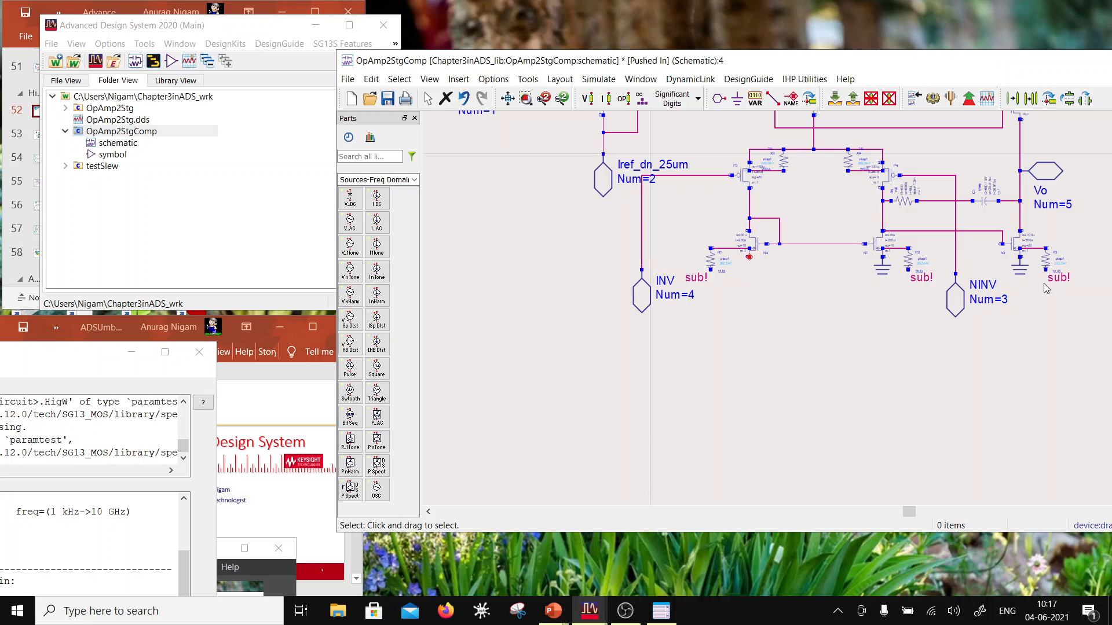
left_click(885, 271)
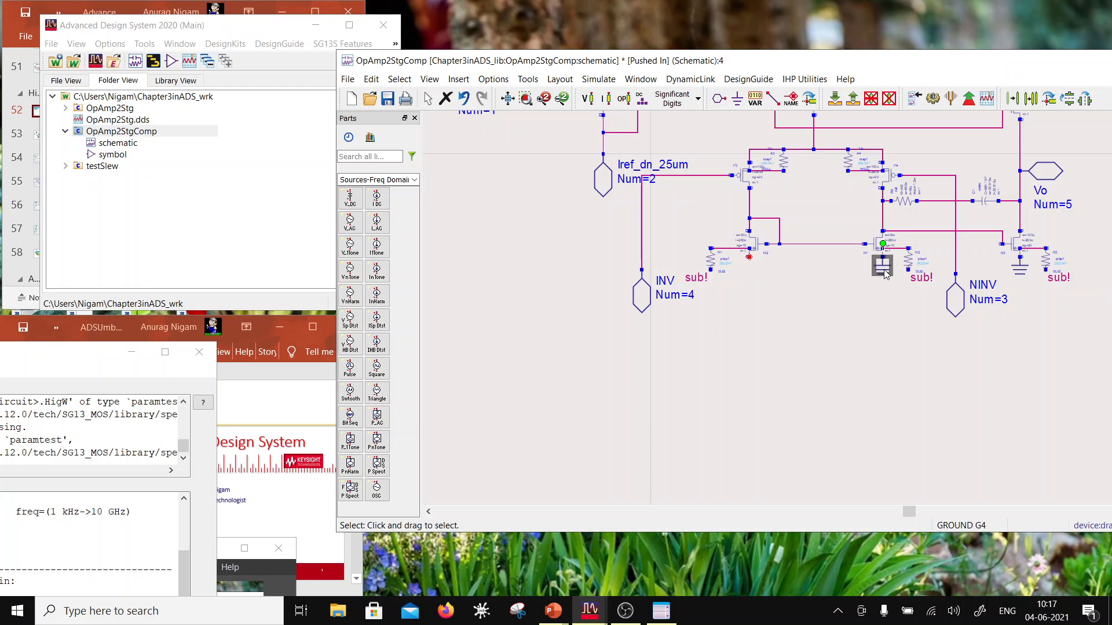
key("Delete")
left_click(1021, 267)
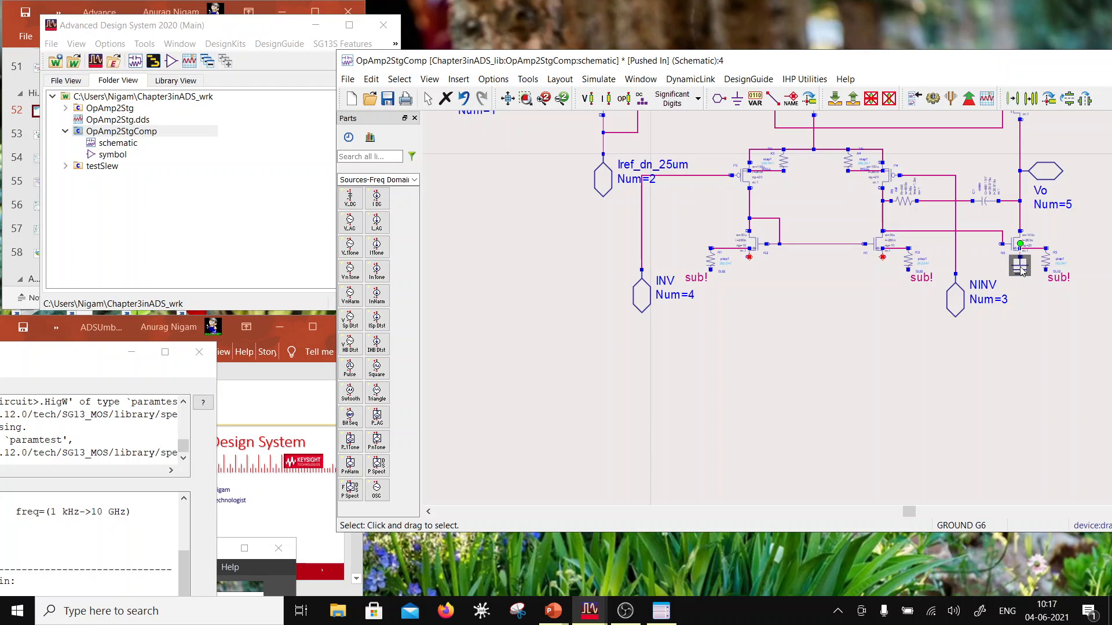
key("Delete")
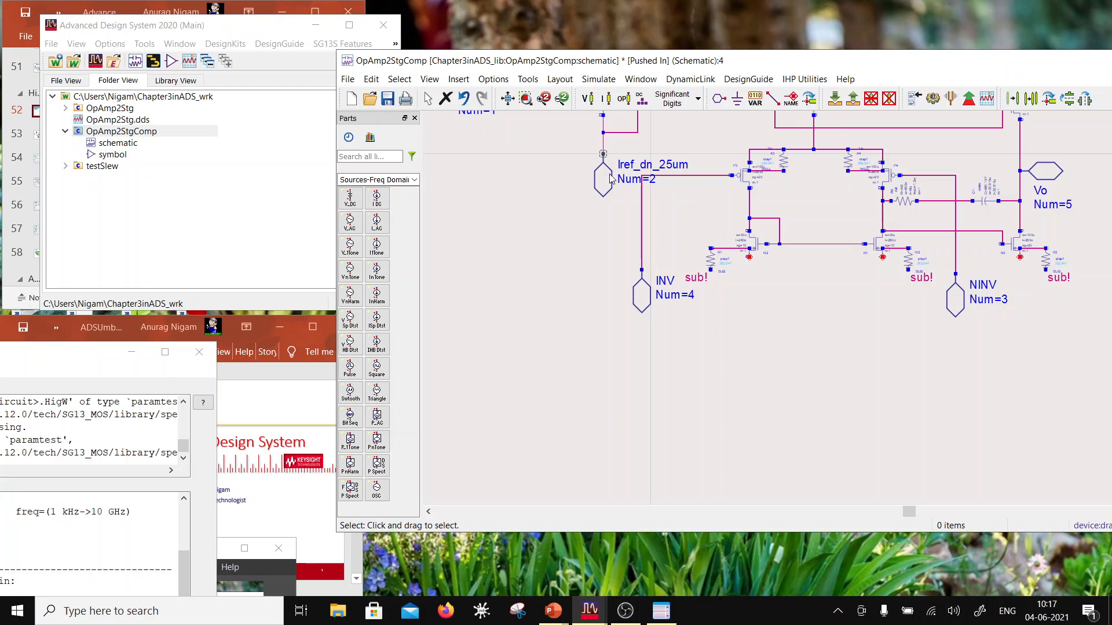
Step: Create an inOut pin named Gnd with number 6 below the lower-left NMOS transistor
left_click(719, 98)
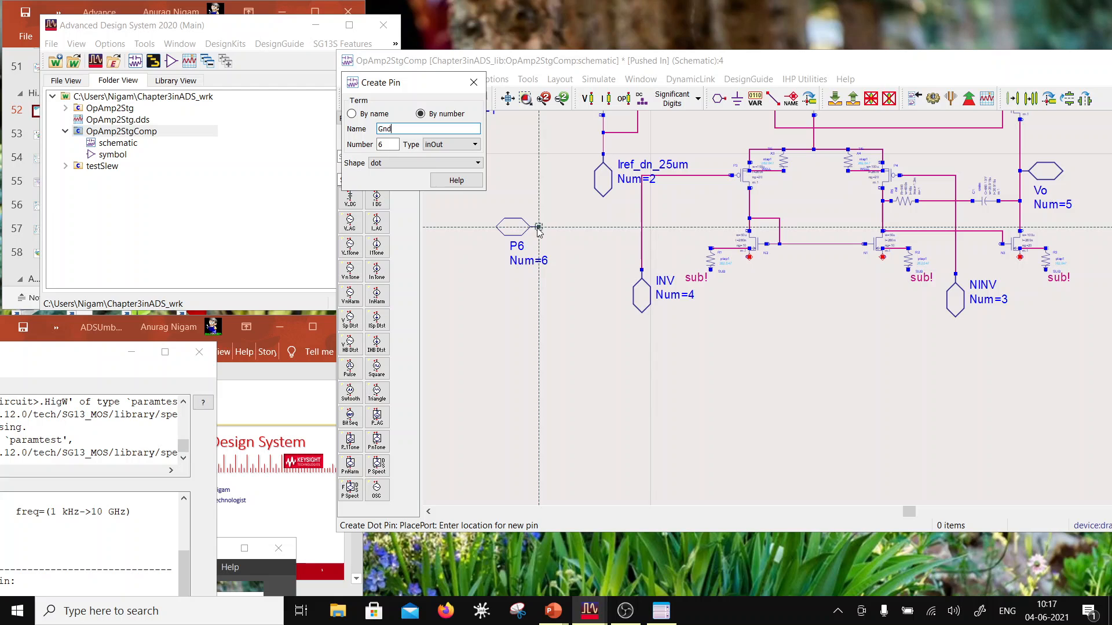
type("Gnd")
left_click(740, 343)
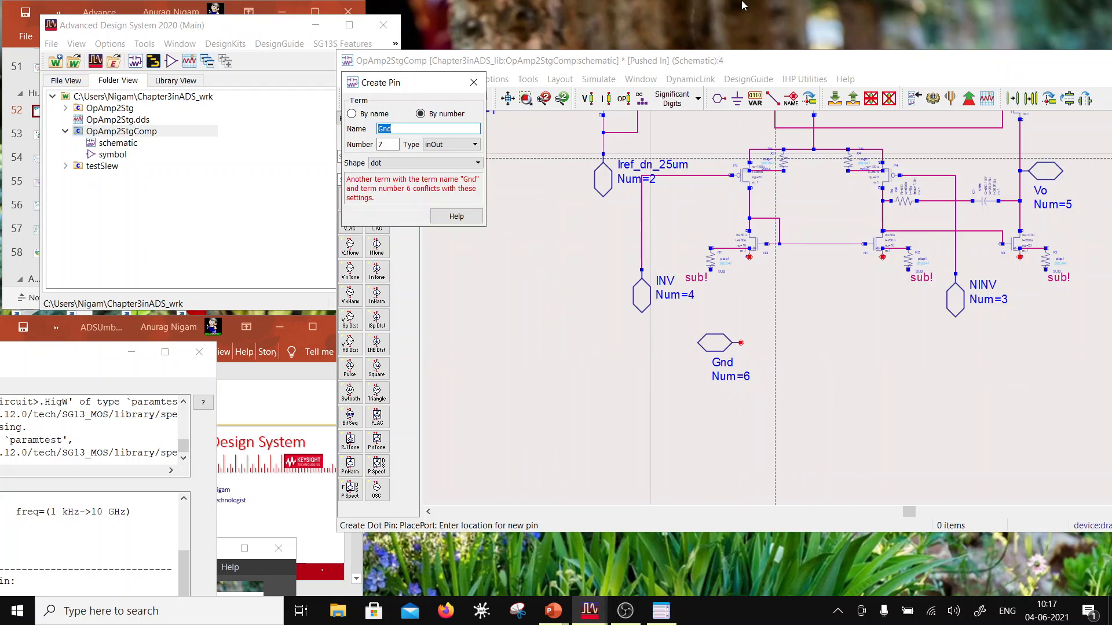
Step: Wire the Gnd pin to the source terminals of all three lower NMOS transistors
left_click(773, 99)
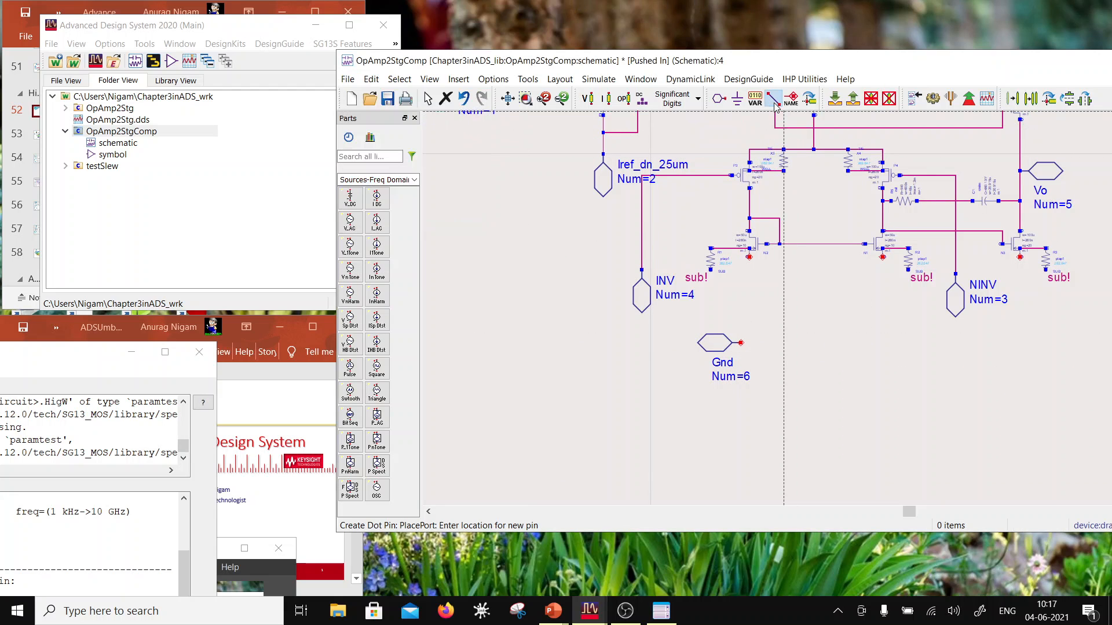
left_click(741, 343)
left_click(749, 255)
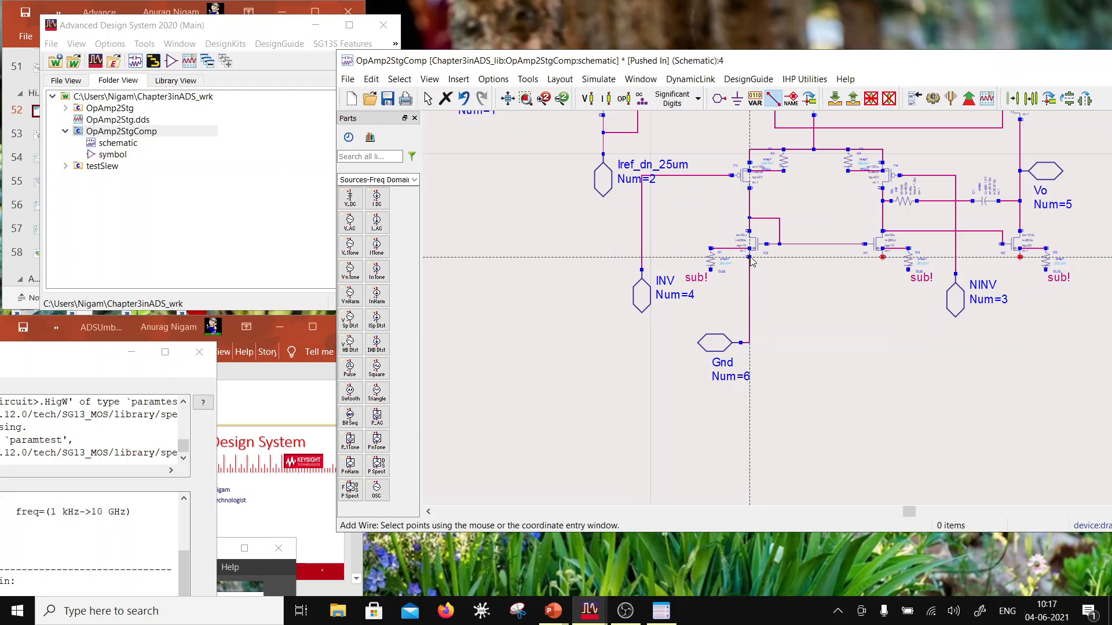
left_click(883, 257)
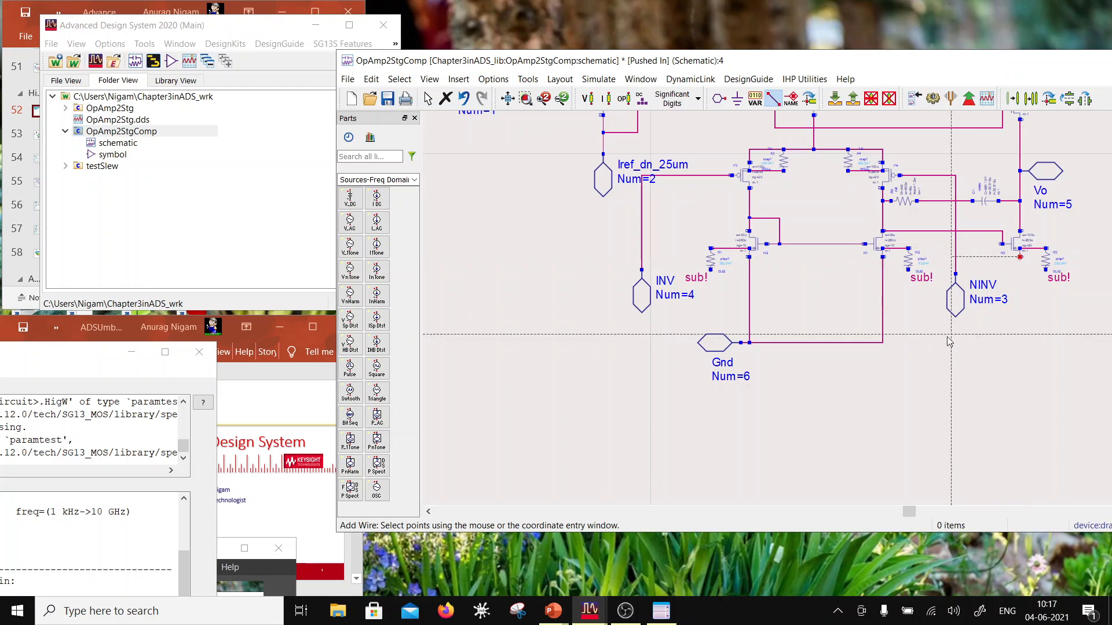
left_click(1020, 343)
left_click(883, 343)
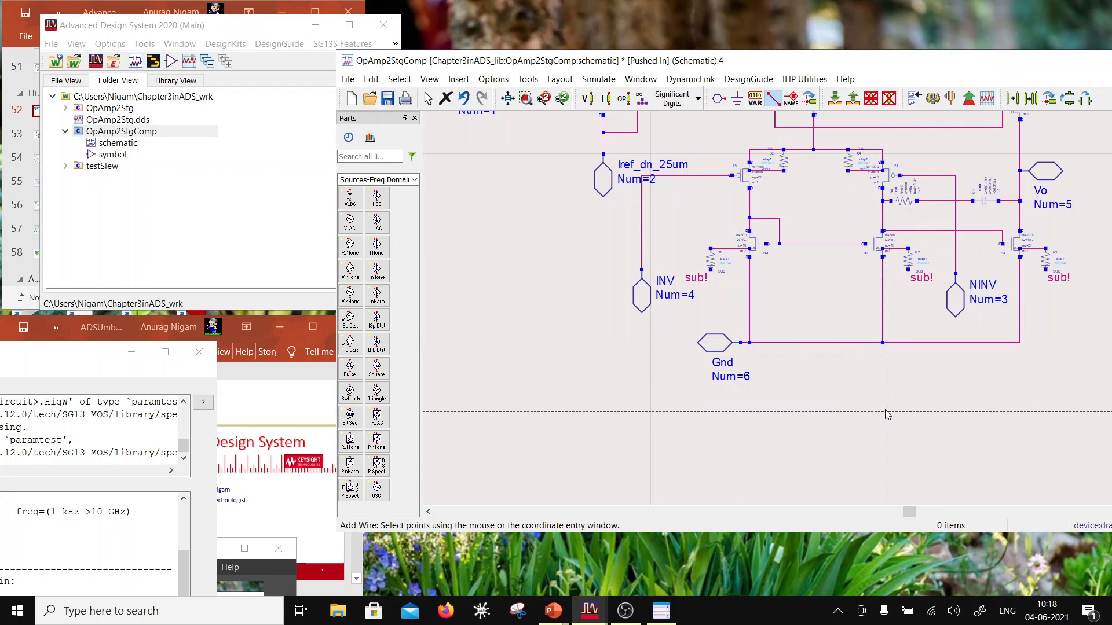
key("Escape")
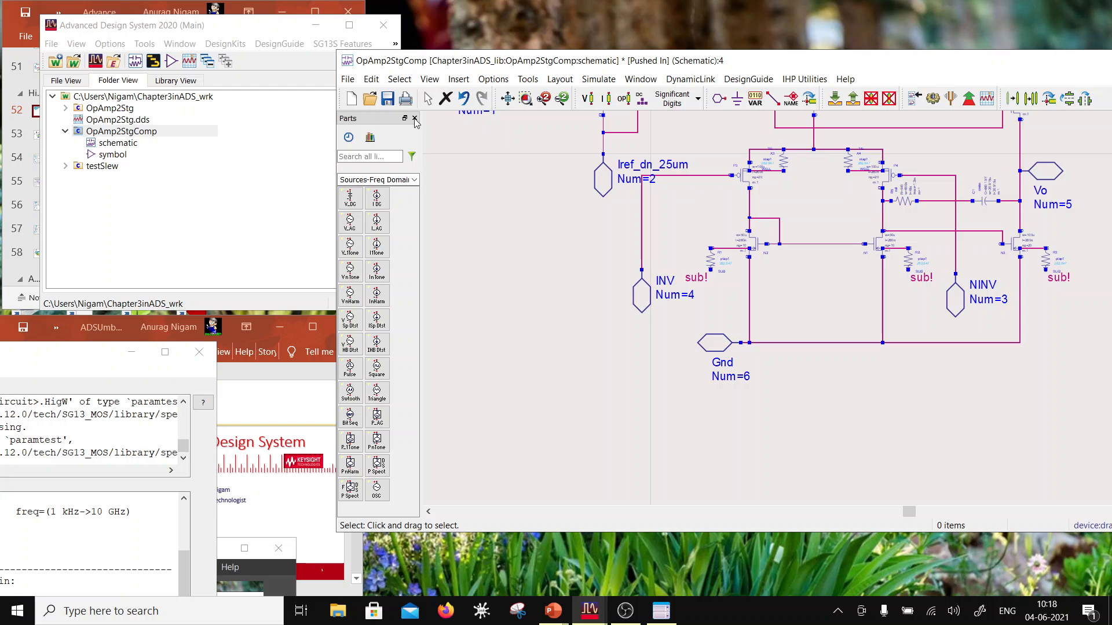
Step: Save the OpAmp2StgComp schematic and open the component's symbol view for editing
left_click(387, 98)
double_click(122, 158)
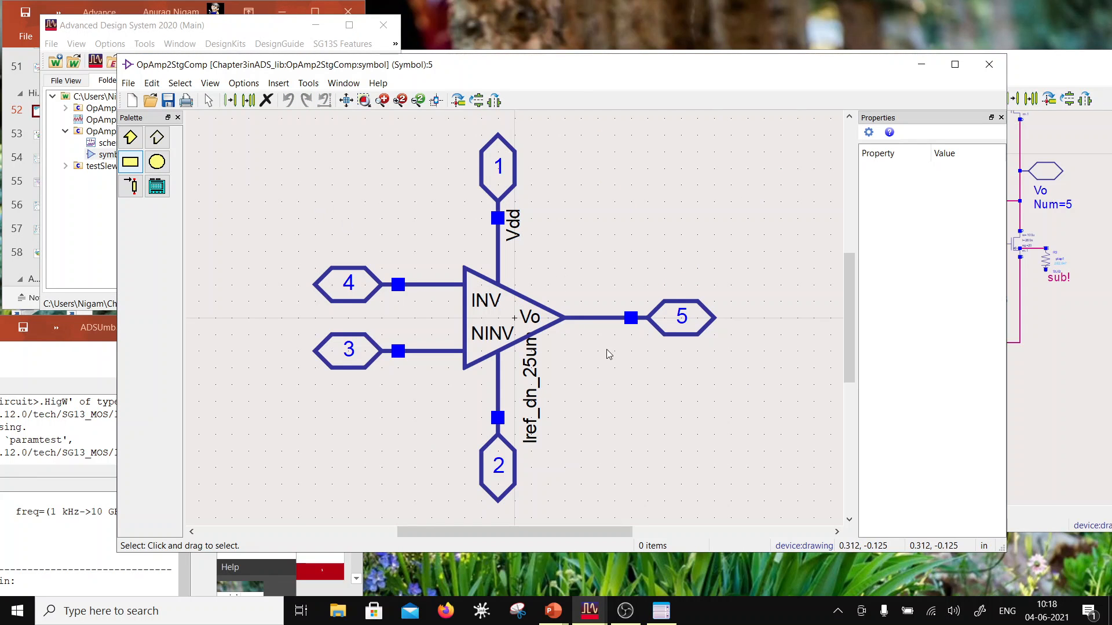
Step: Copy the Vo pin together with its line and label to the empty area below pin 5
left_click_drag(791, 372, 509, 279)
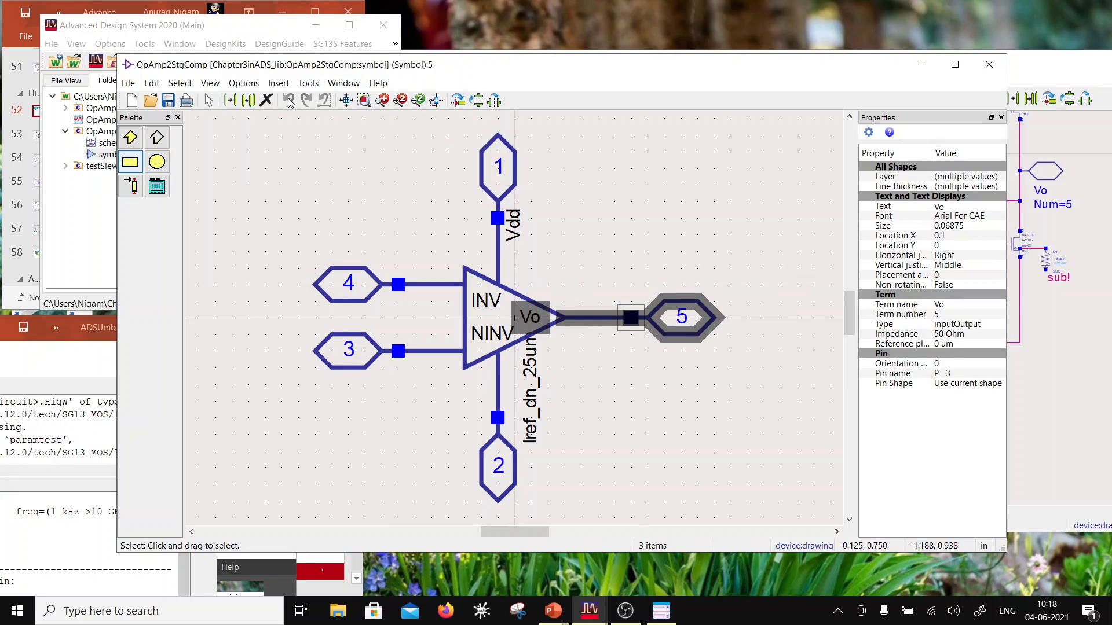
left_click(248, 101)
left_click(581, 302)
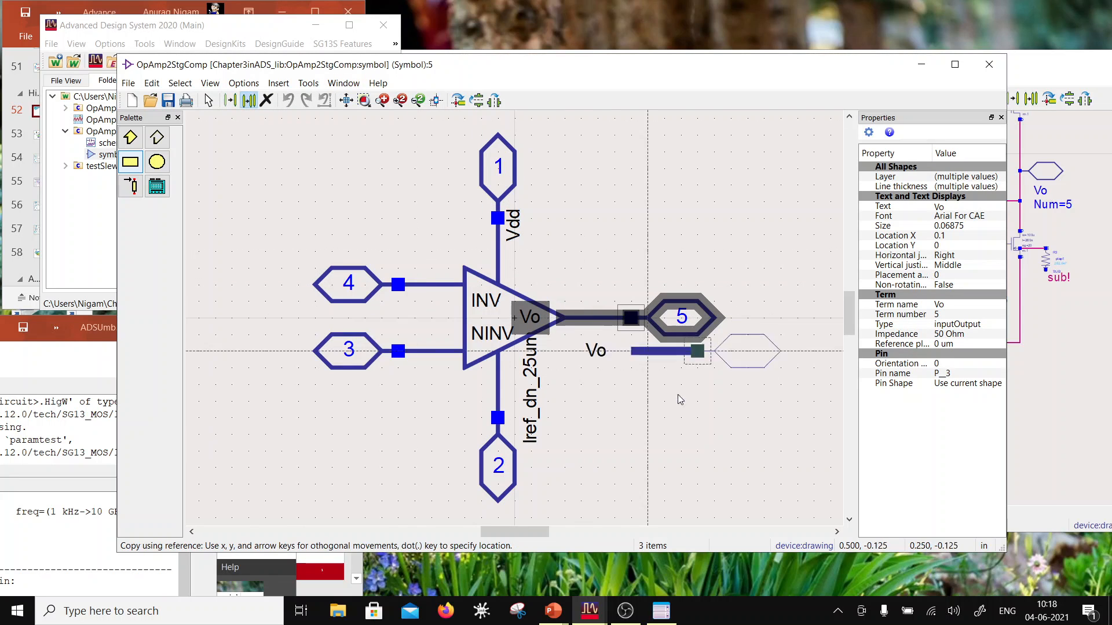
left_click(697, 400)
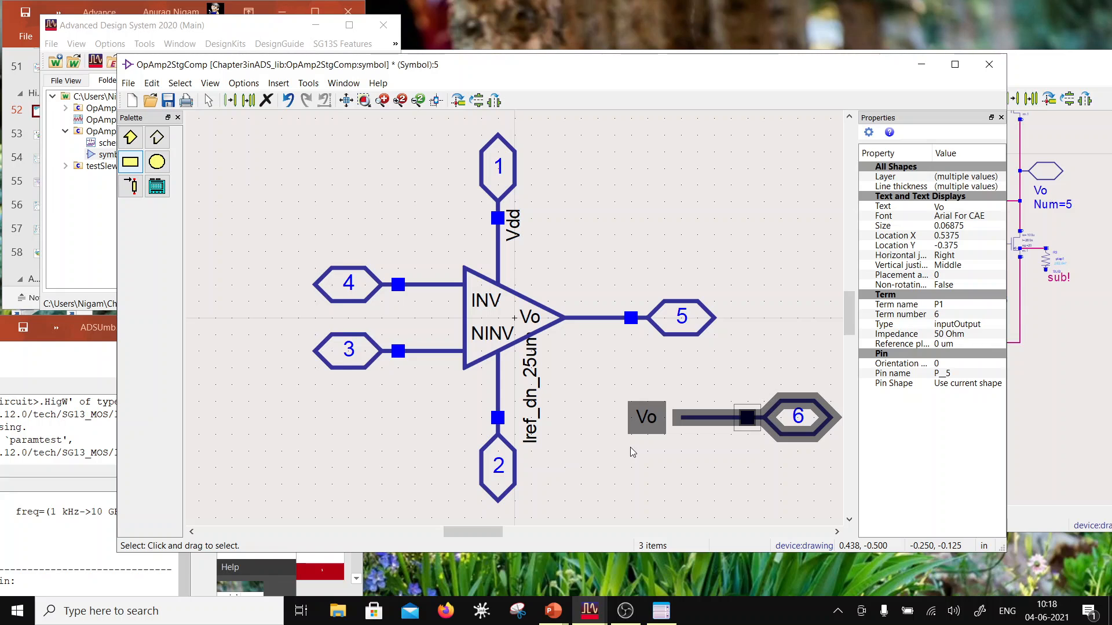
Step: Rename the copied symbol pin 6 as Gnd and change its label text to Gnd
left_click(788, 412)
double_click(788, 412)
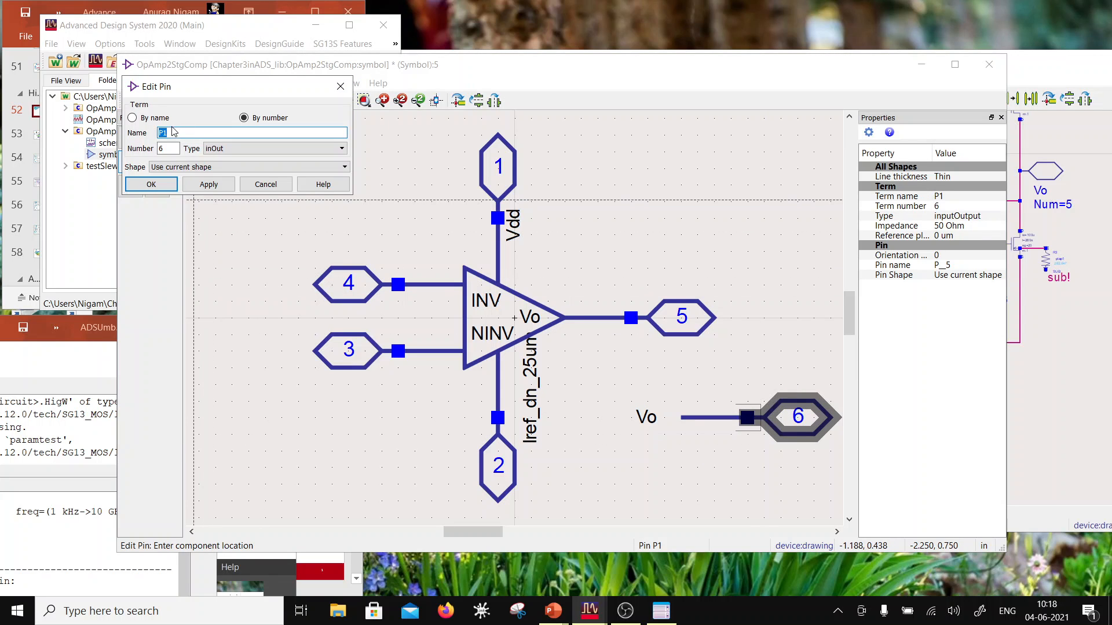
left_click(158, 187)
left_click(646, 418)
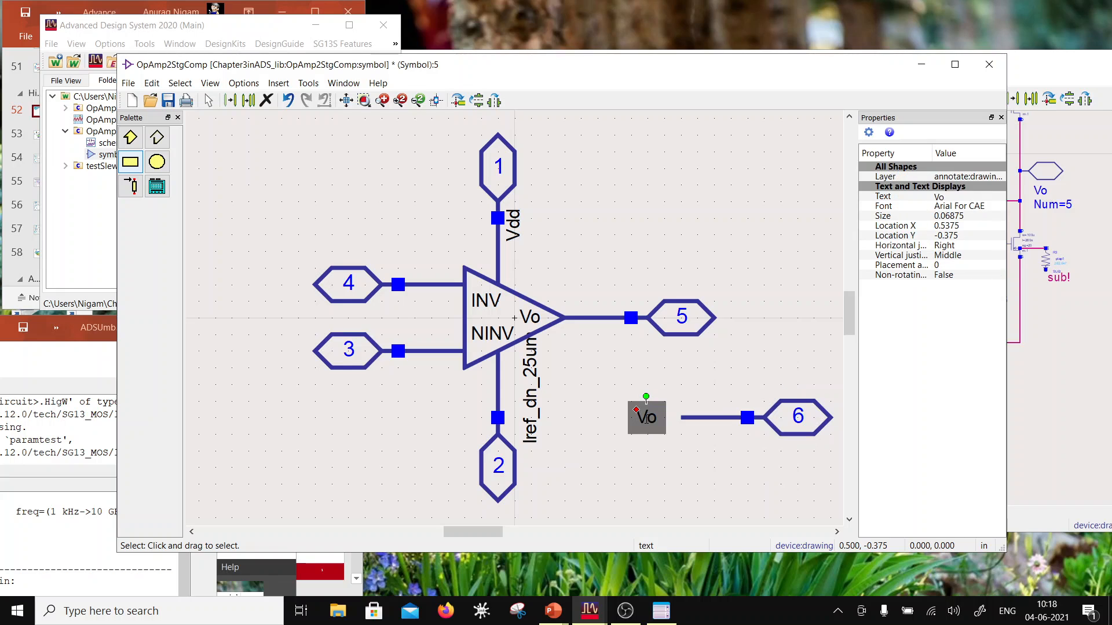
double_click(661, 427)
left_click_drag(661, 422, 634, 423)
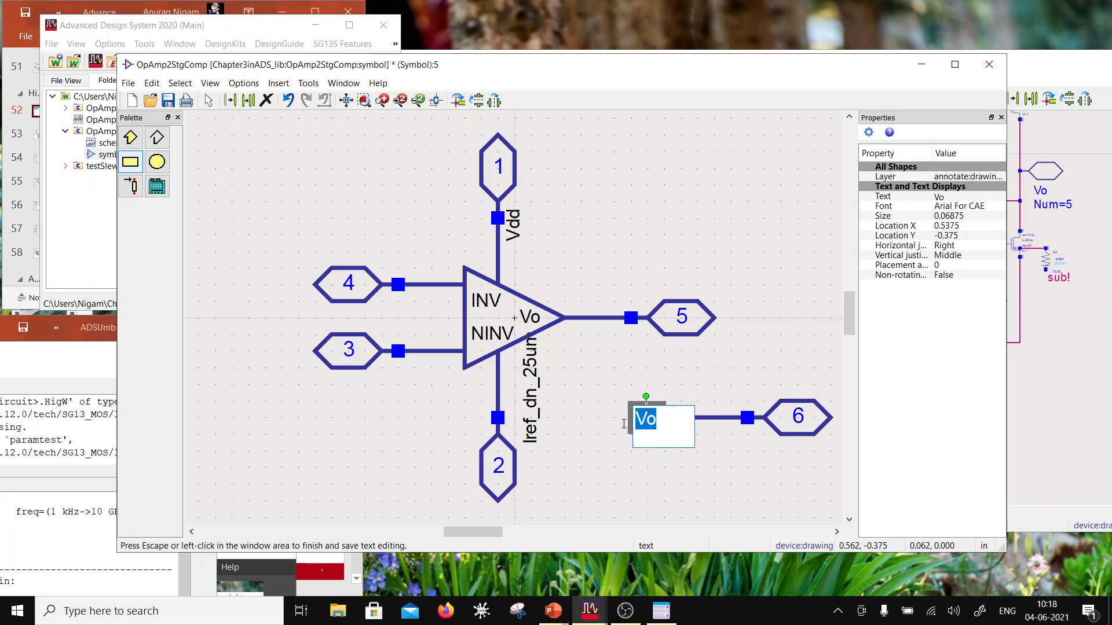
type("Gnd")
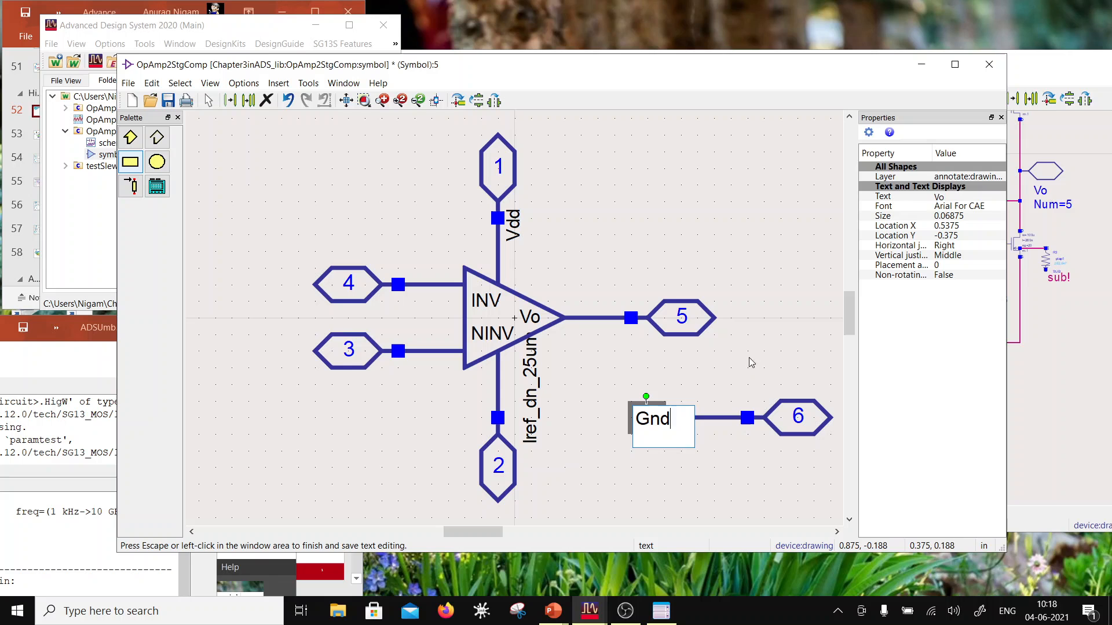
key("Escape")
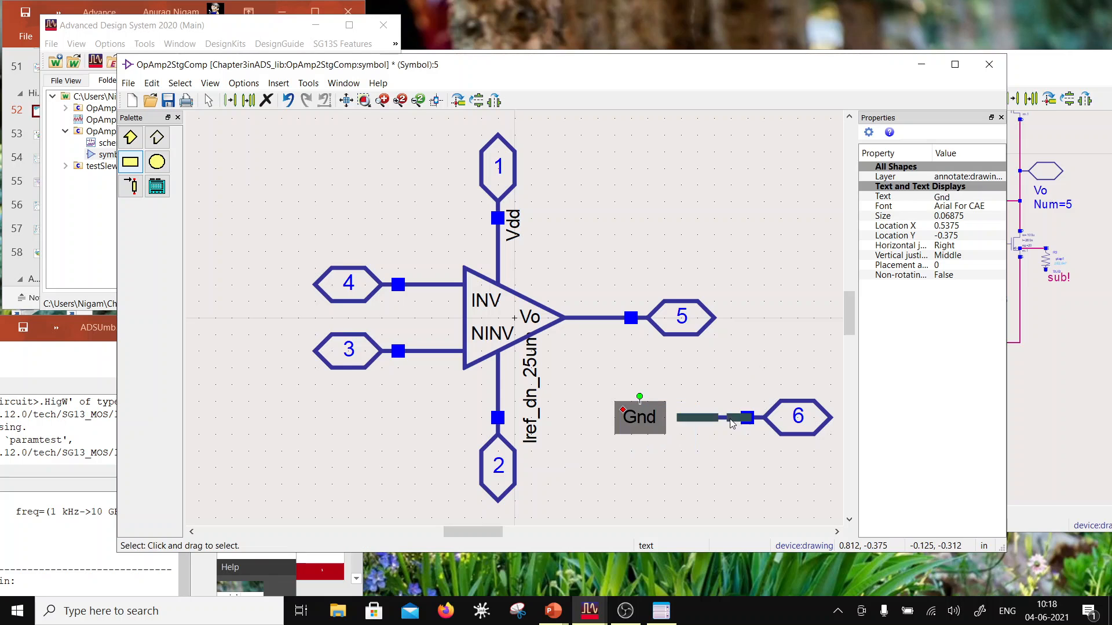
Step: Rotate the Gnd pin with its line and label by -90 degrees so the pin points downward
left_click(727, 418)
left_click_drag(601, 367, 756, 464)
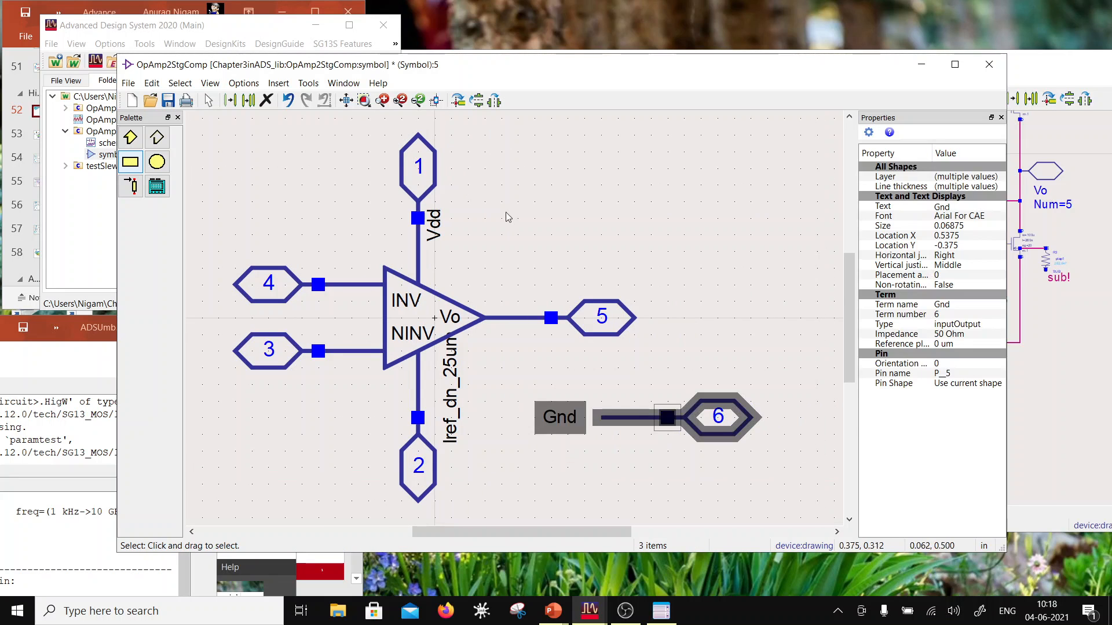
left_click(457, 100)
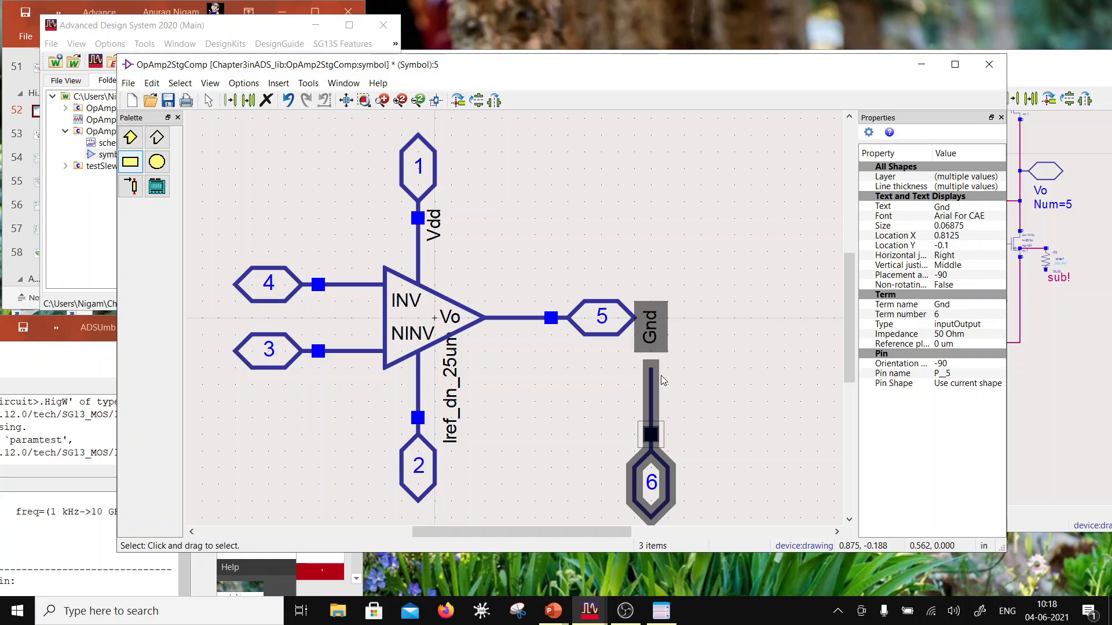
Step: Place the Gnd pin group beside pin 2 below the op-amp triangle and shift the Gnd label to the right of its line
left_click_drag(650, 390, 438, 410)
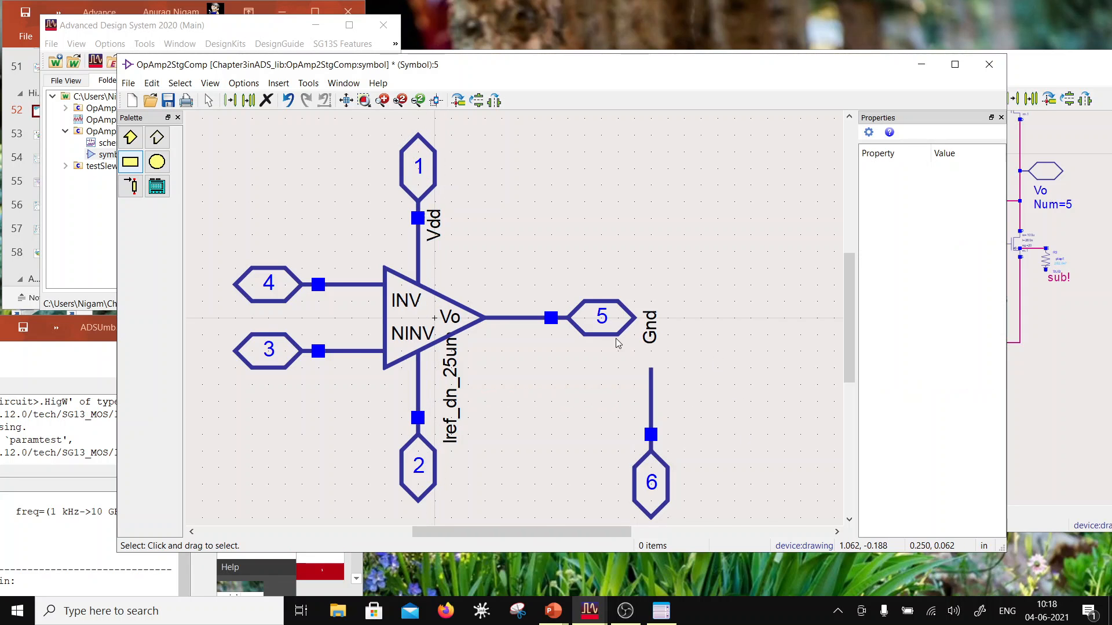
scroll(619, 343, "down", 2)
left_click_drag(571, 469, 505, 284)
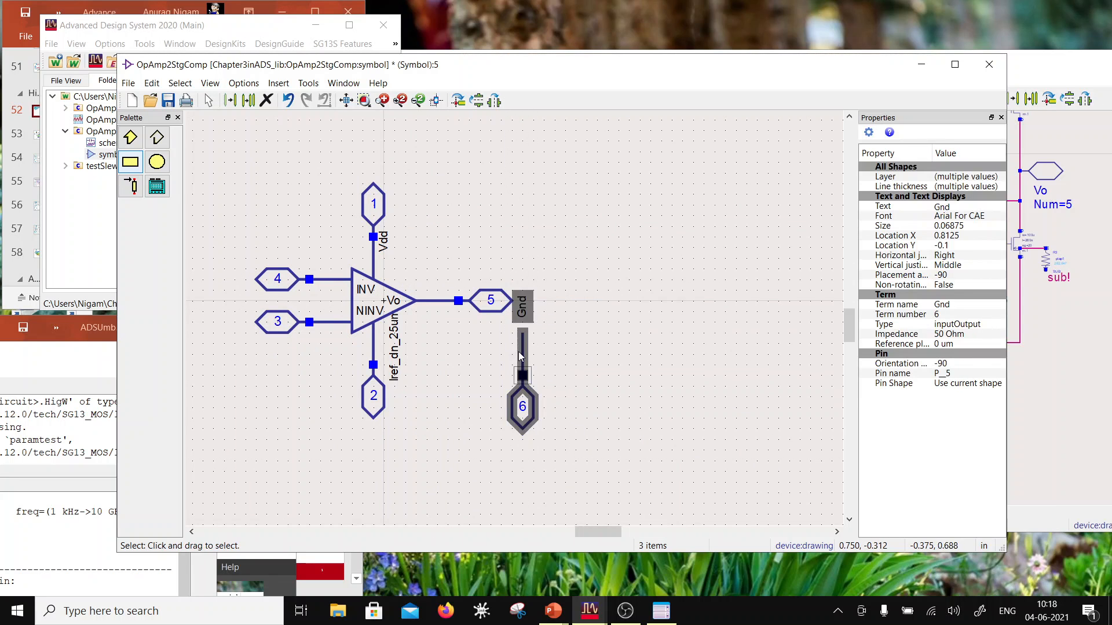
left_click_drag(520, 353, 415, 346)
left_click(497, 364)
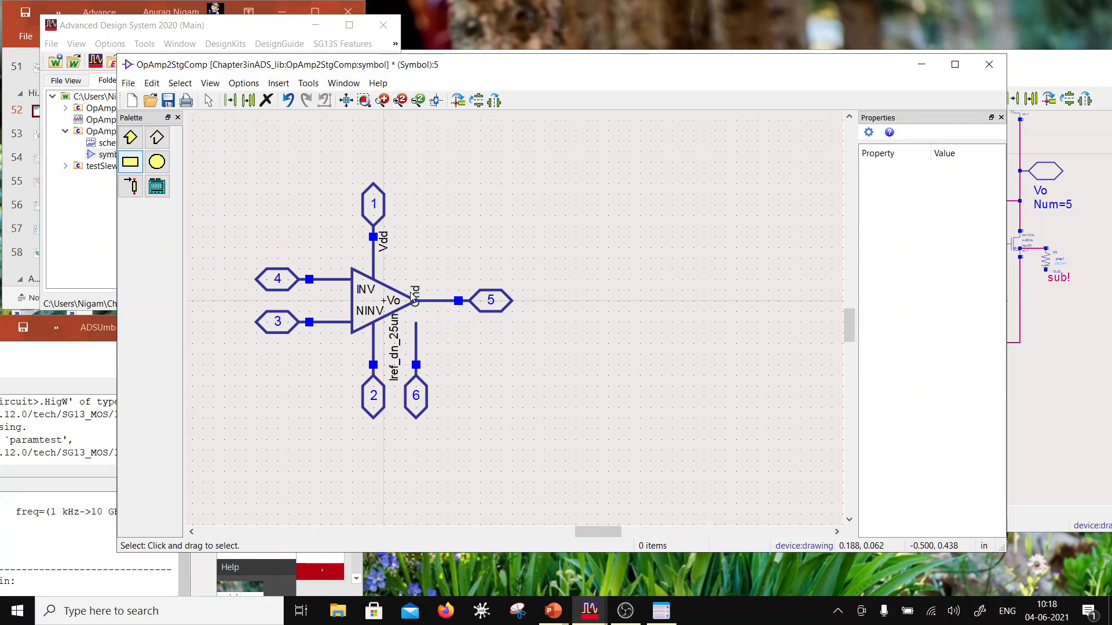
left_click_drag(416, 291, 443, 360)
left_click(529, 380)
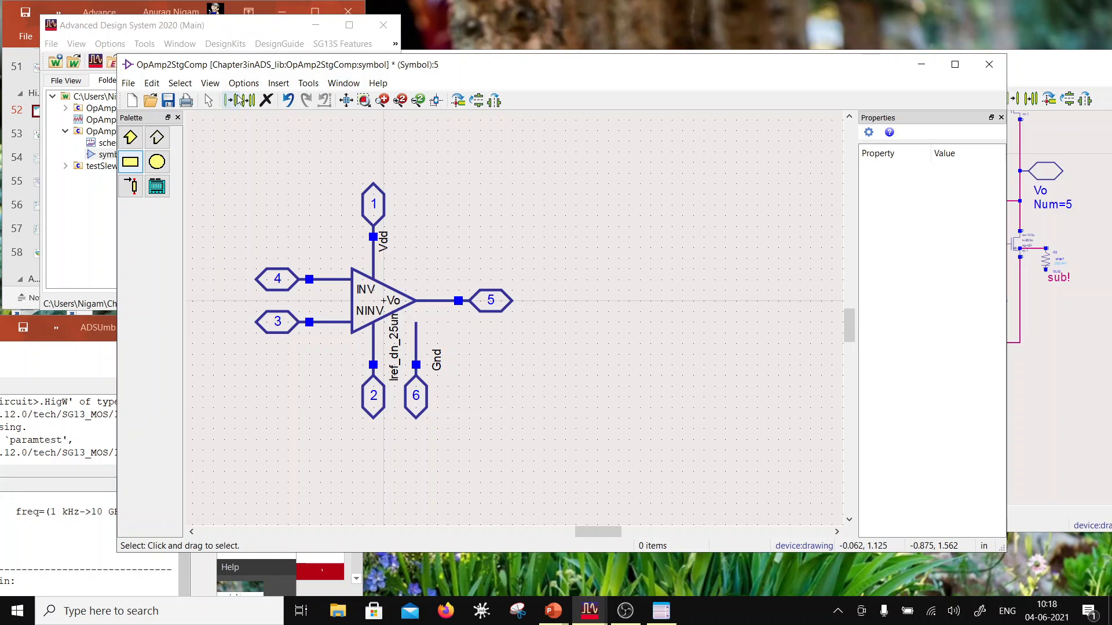
Step: Draw a medium-thickness polyline from the upper end of the Gnd pin line toward the lower edge of the op-amp triangle
left_click(165, 139)
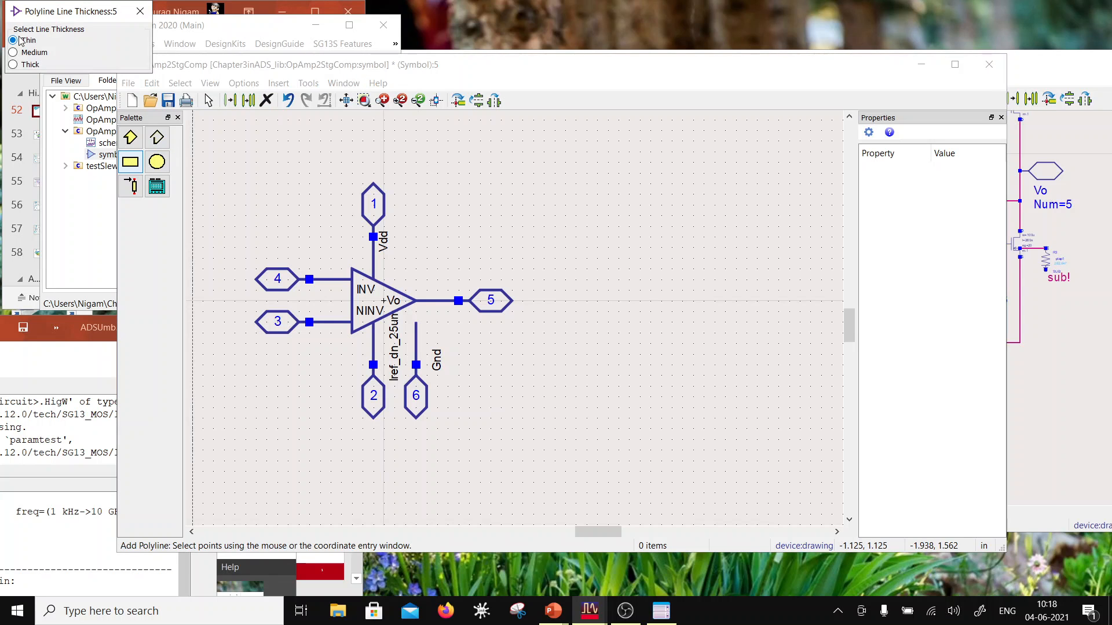
left_click(26, 53)
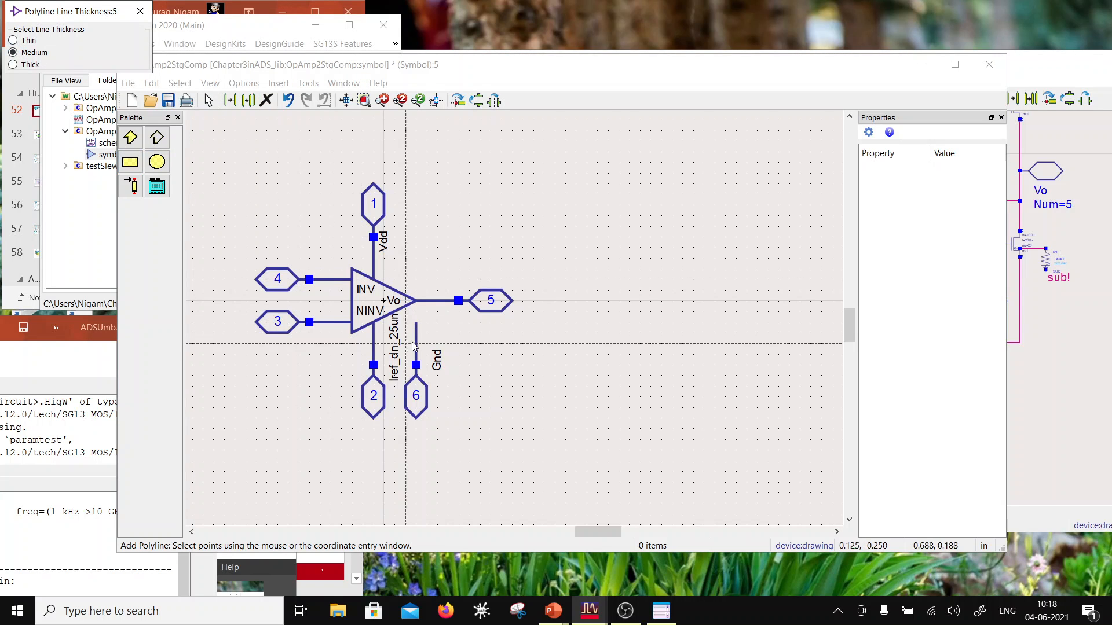
left_click(416, 322)
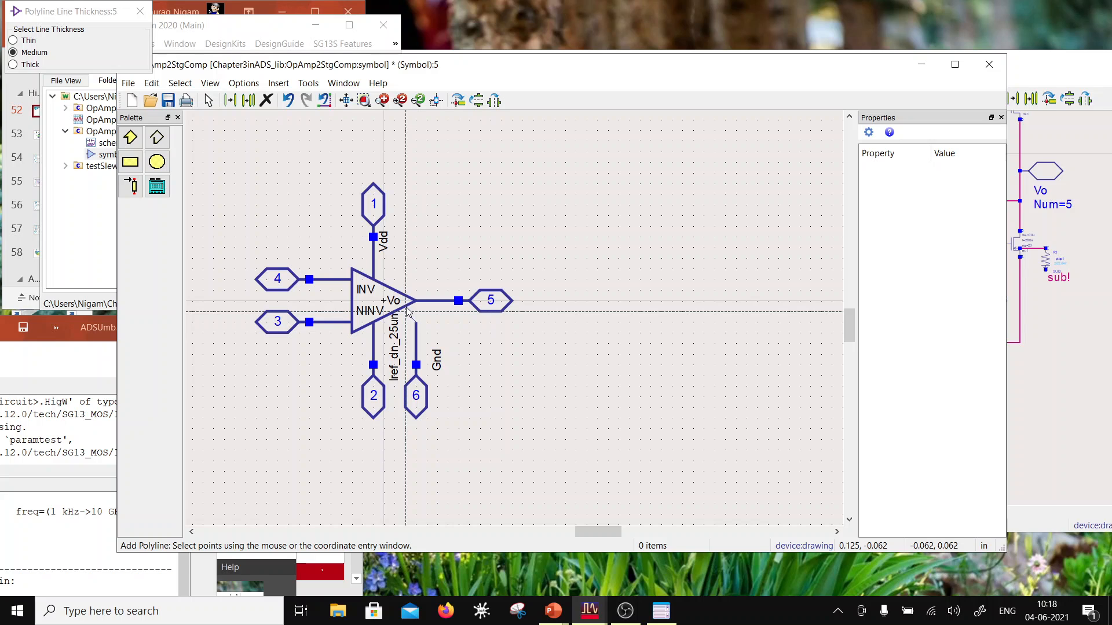
left_click(407, 312)
key("Escape")
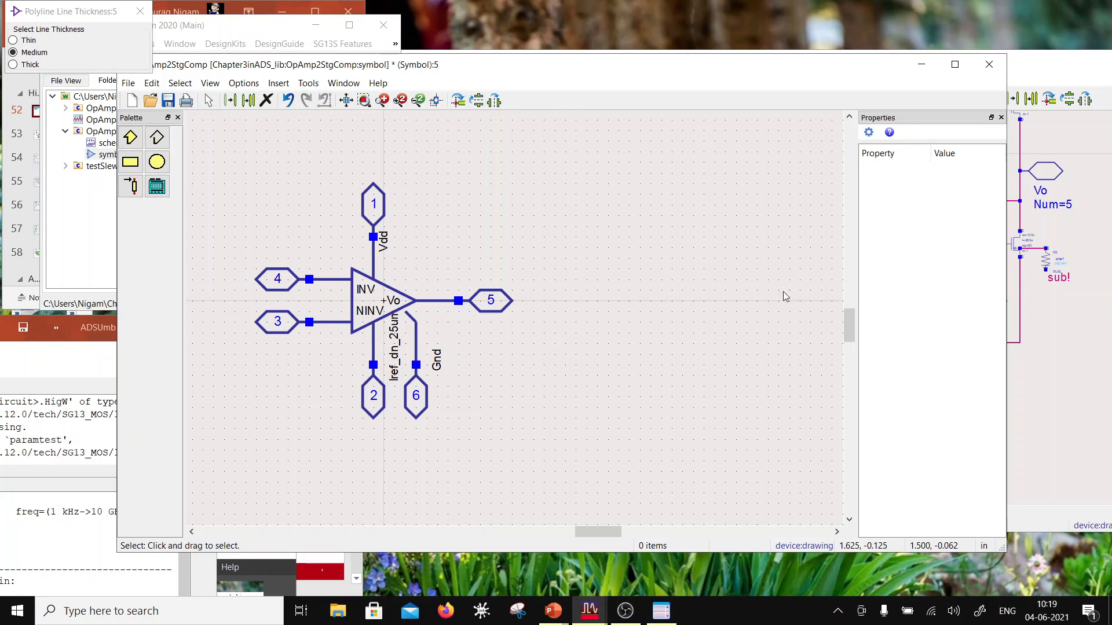
Step: With snapping temporarily disabled, extend the end of the slanted Gnd line to meet the triangle's edge, and re-enable snapping
scroll(509, 318, "up", 2)
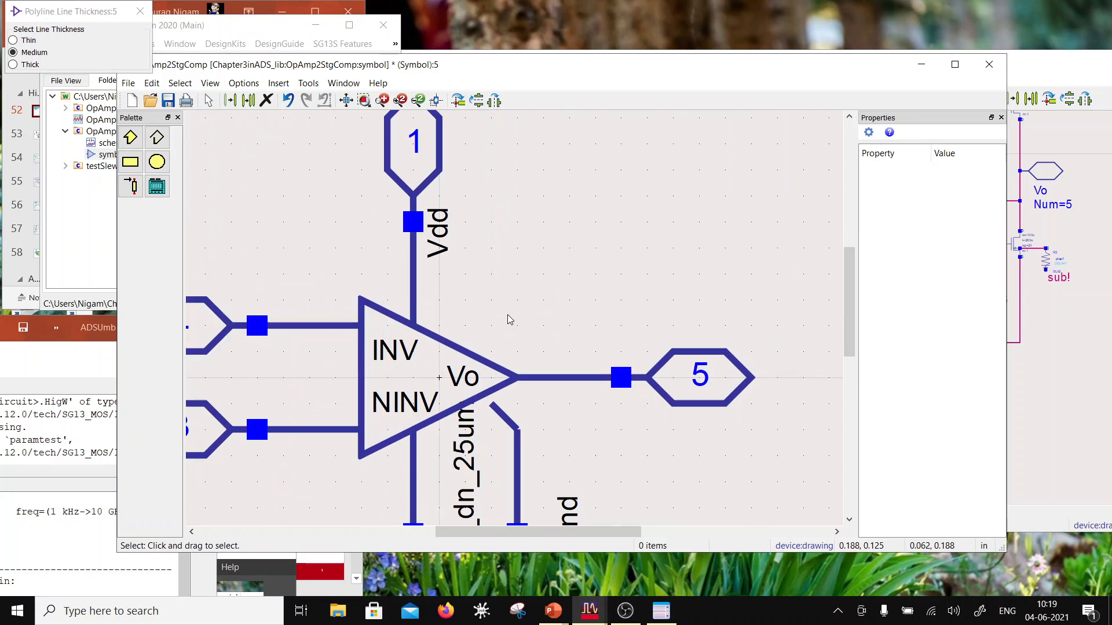
left_click(243, 83)
left_click(239, 146)
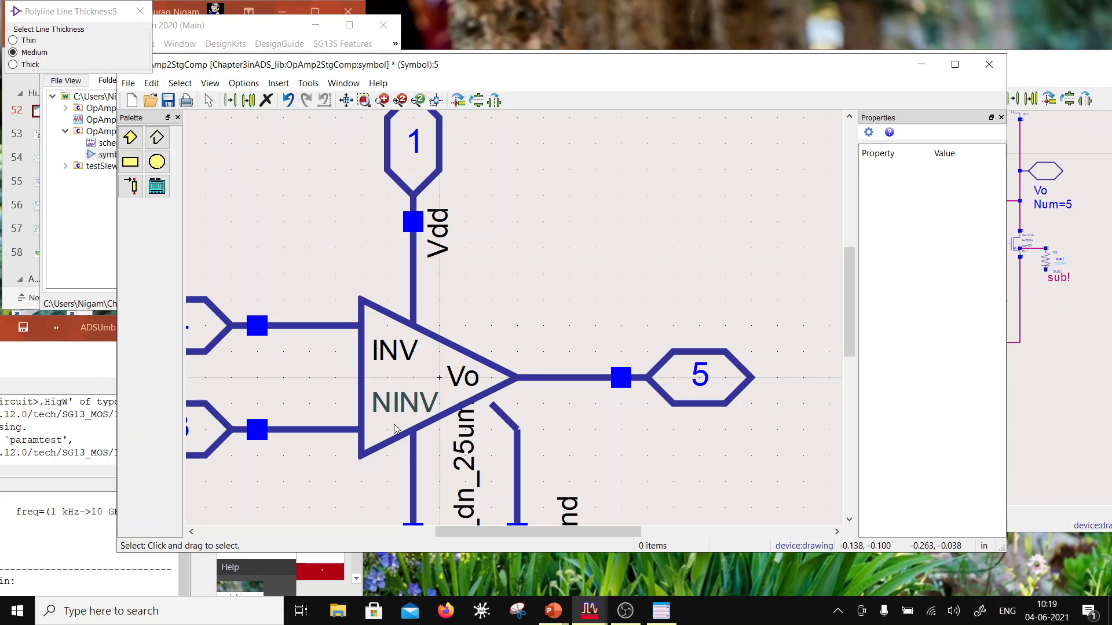
left_click(491, 407)
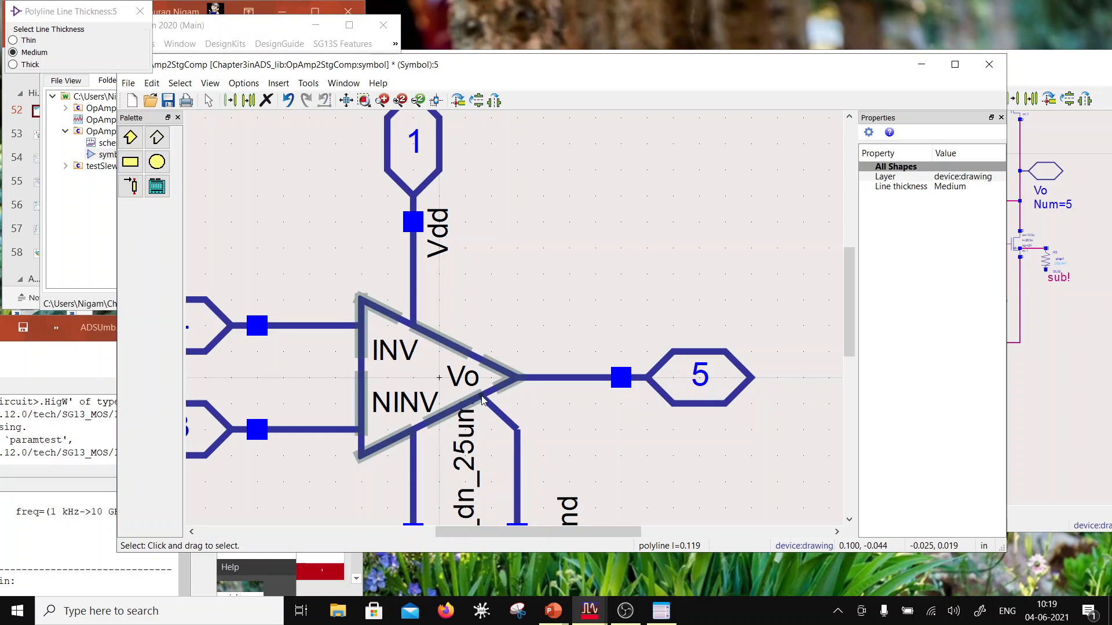
left_click(570, 433)
left_click(244, 83)
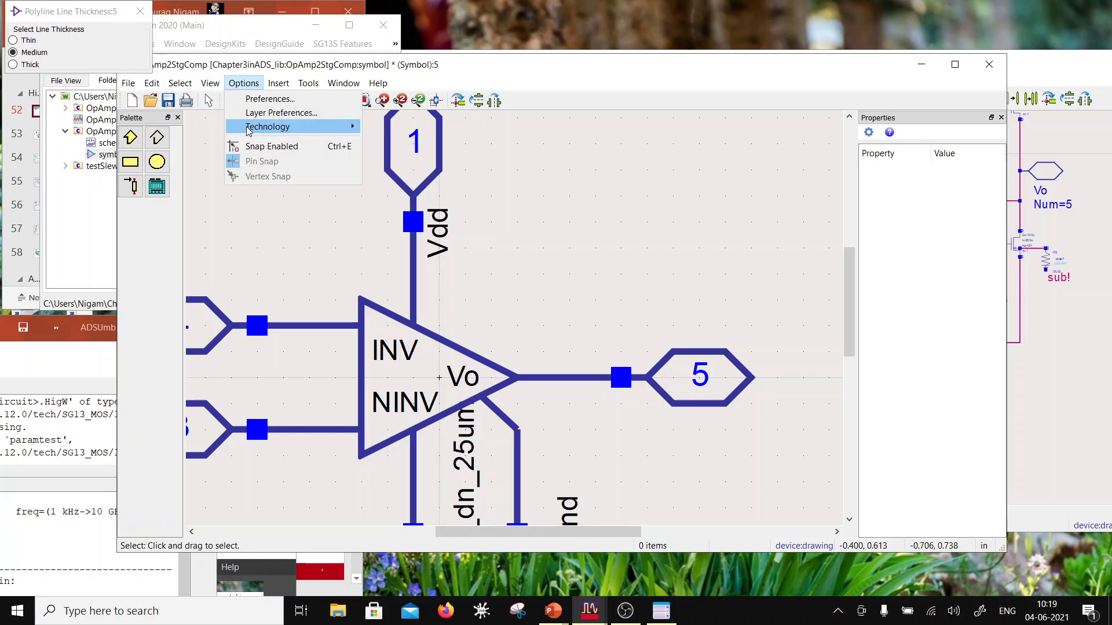
left_click(252, 147)
scroll(516, 317, "down", 5)
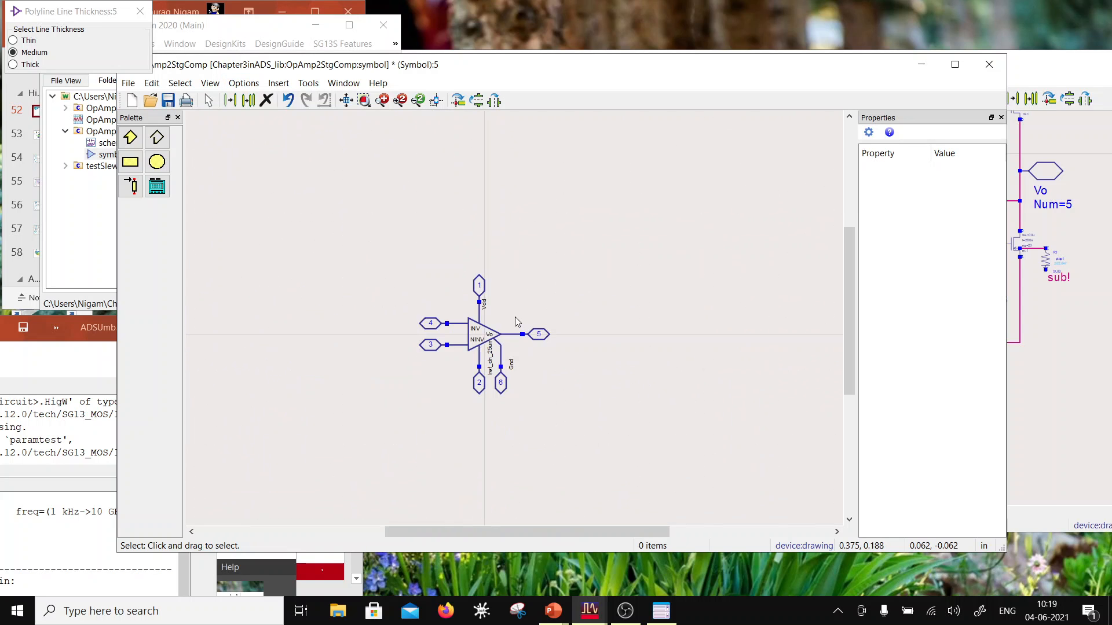
Step: Save and close the OpAmp2StgComp symbol, and open the testSlew schematic
left_click(168, 100)
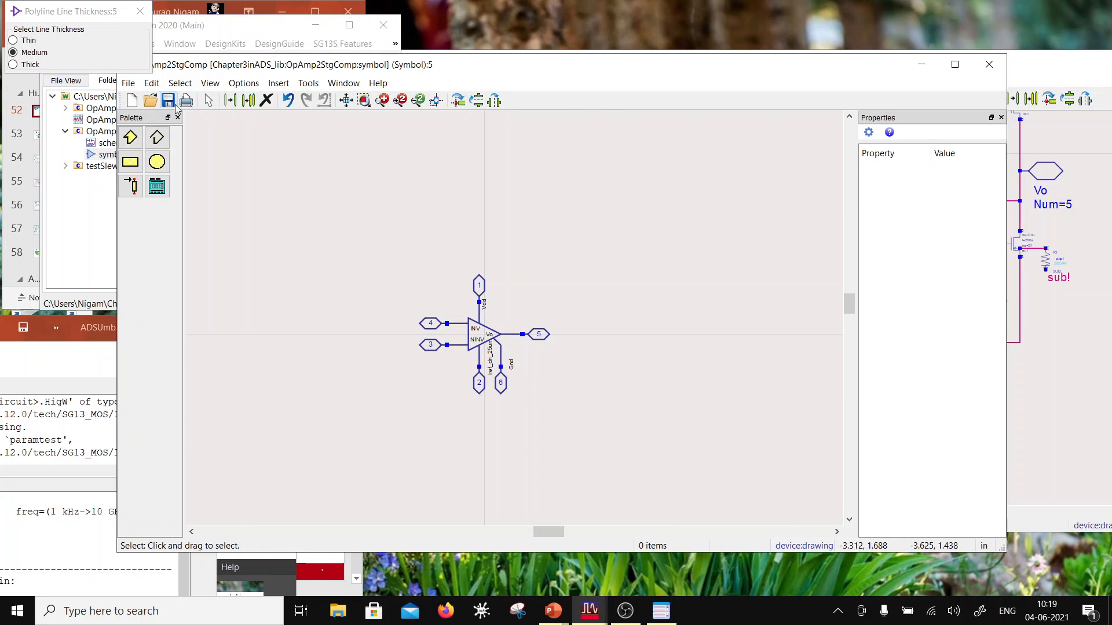
left_click(990, 64)
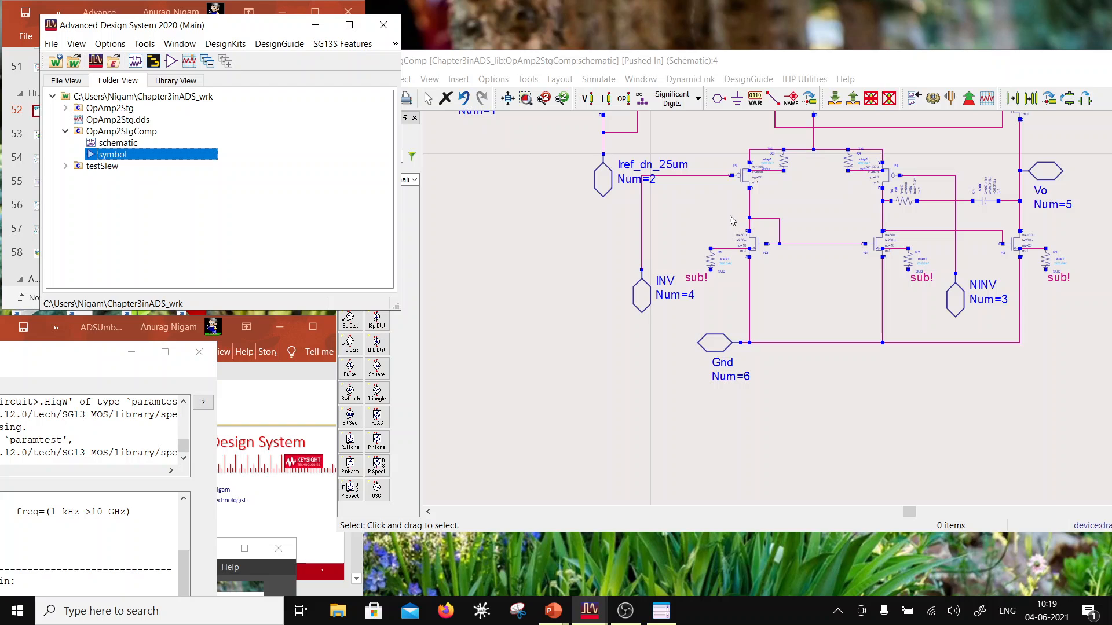
left_click(67, 166)
double_click(117, 178)
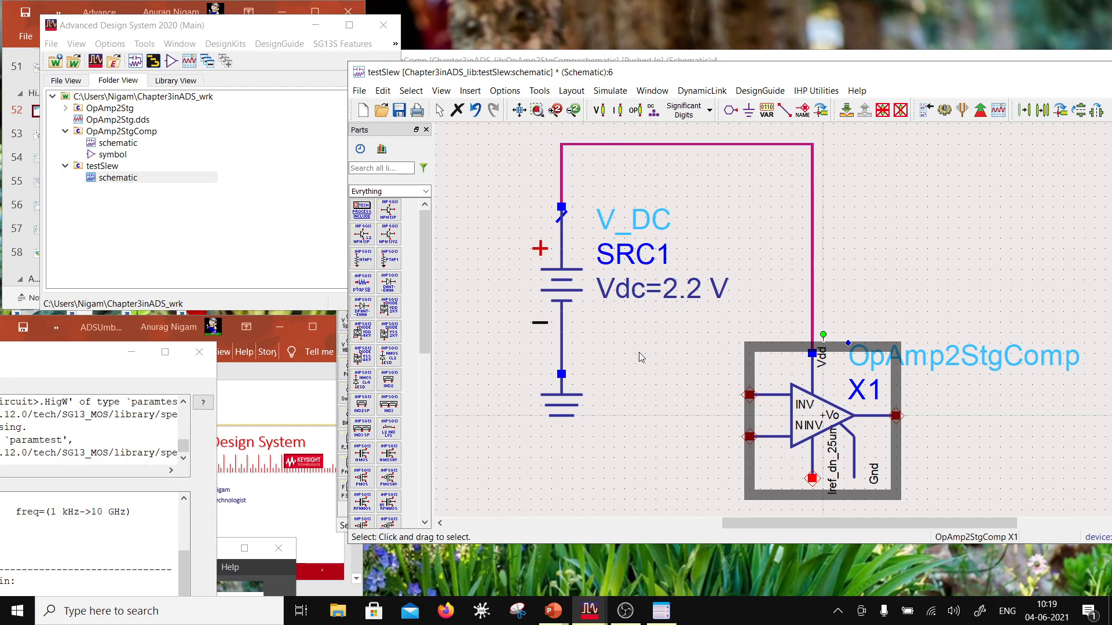
Step: Replace the old OpAmp2StgComp instance in testSlew with a fresh one, its Vdd pin attached to the supply wire
scroll(879, 416, "down", 2)
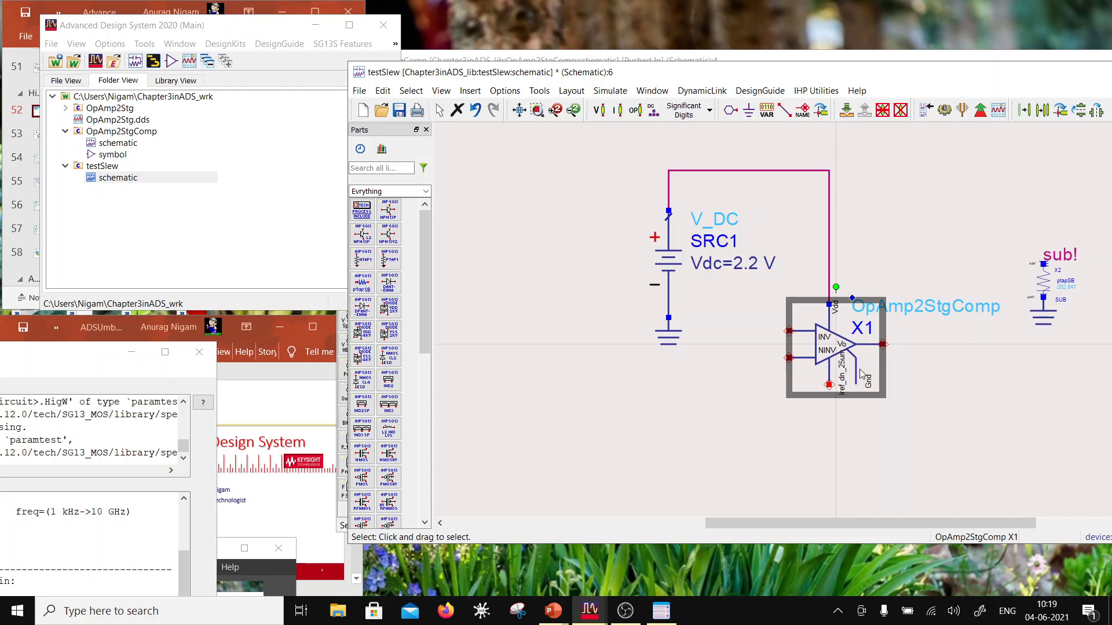
key("Delete")
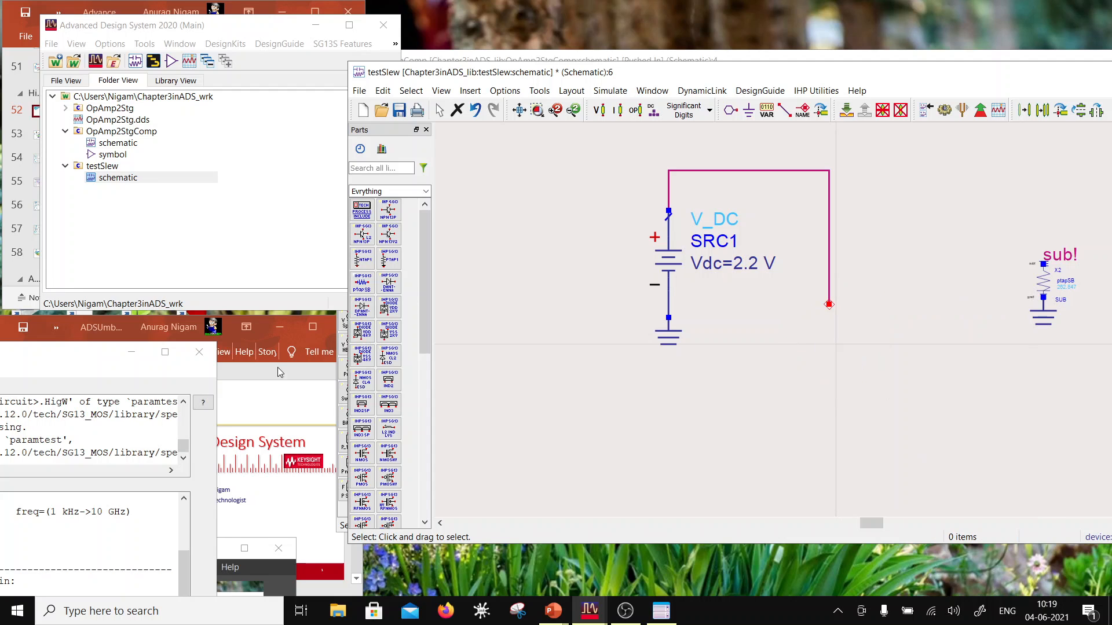
left_click_drag(114, 134, 836, 349)
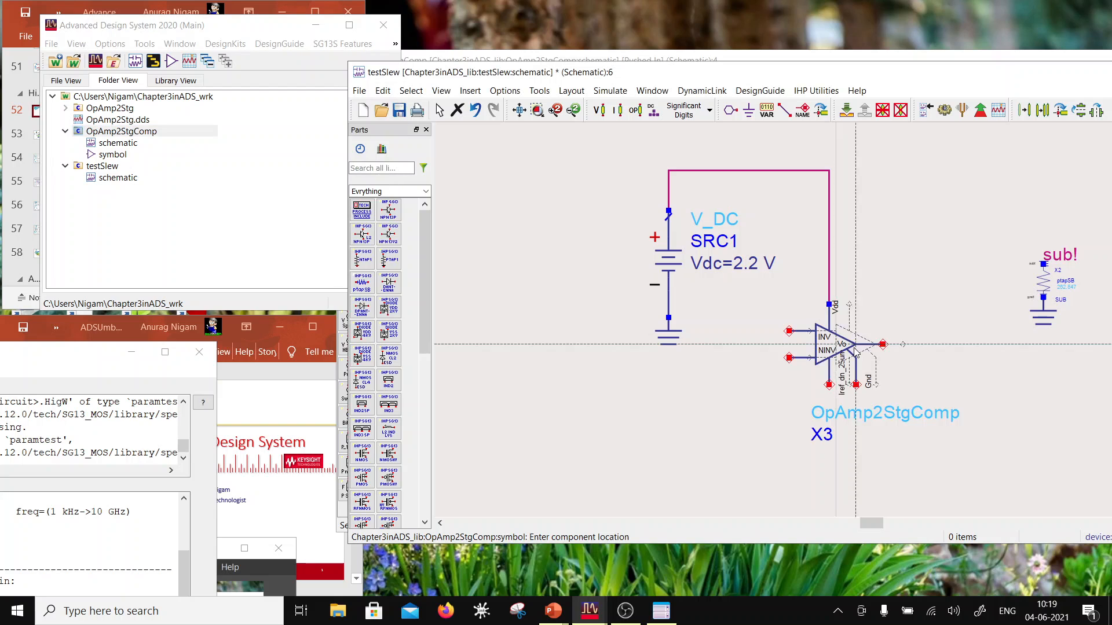
key("Escape")
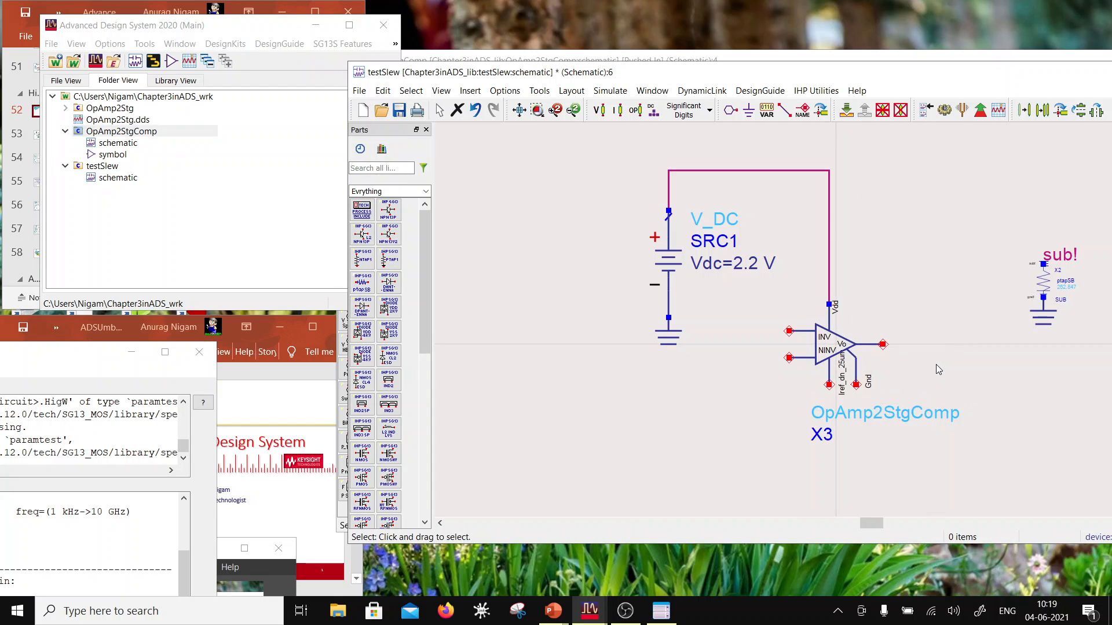
Step: Move the new OpAmp2StgComp instance's name annotation to the upper right of its symbol
left_click(836, 369)
key("F5")
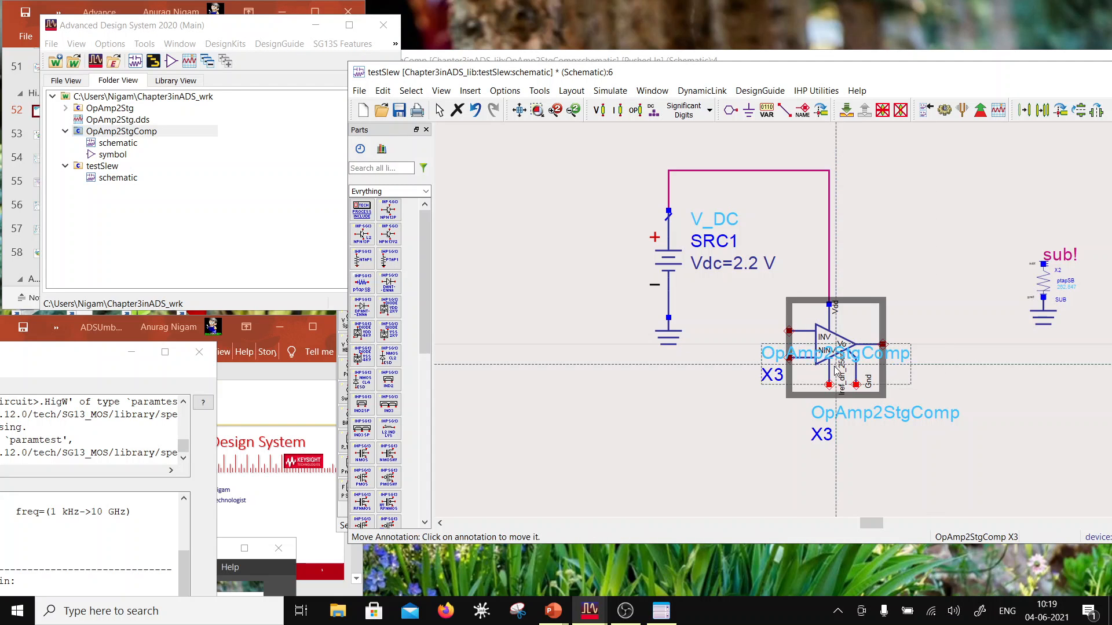
left_click(925, 313)
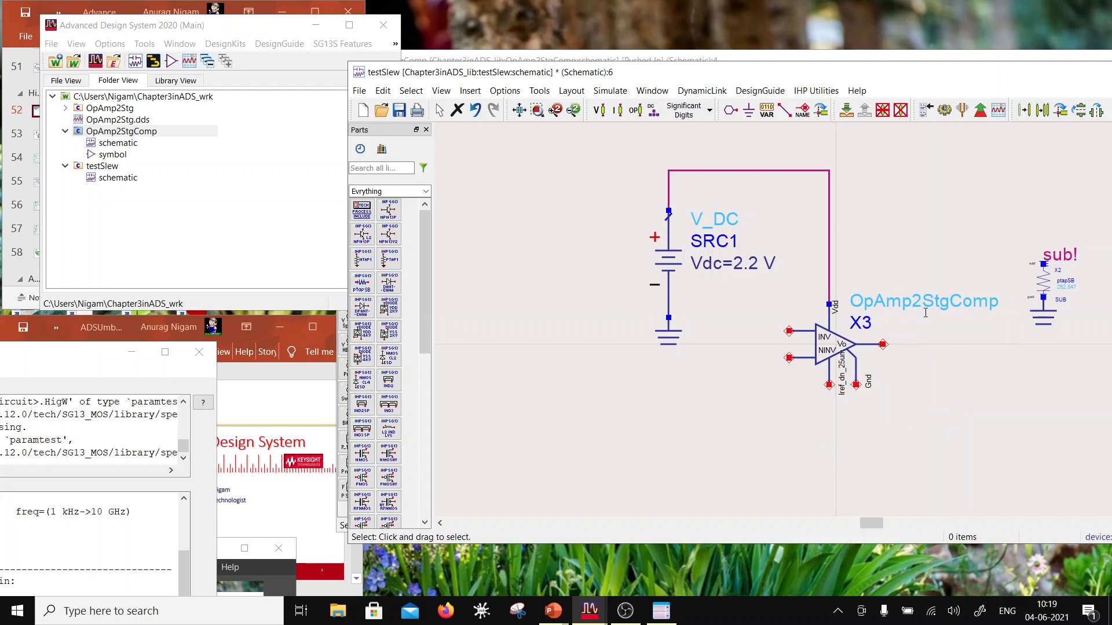
Step: Place a ground symbol on the Gnd pin of the OpAmp2StgComp instance
left_click(748, 111)
left_click(857, 385)
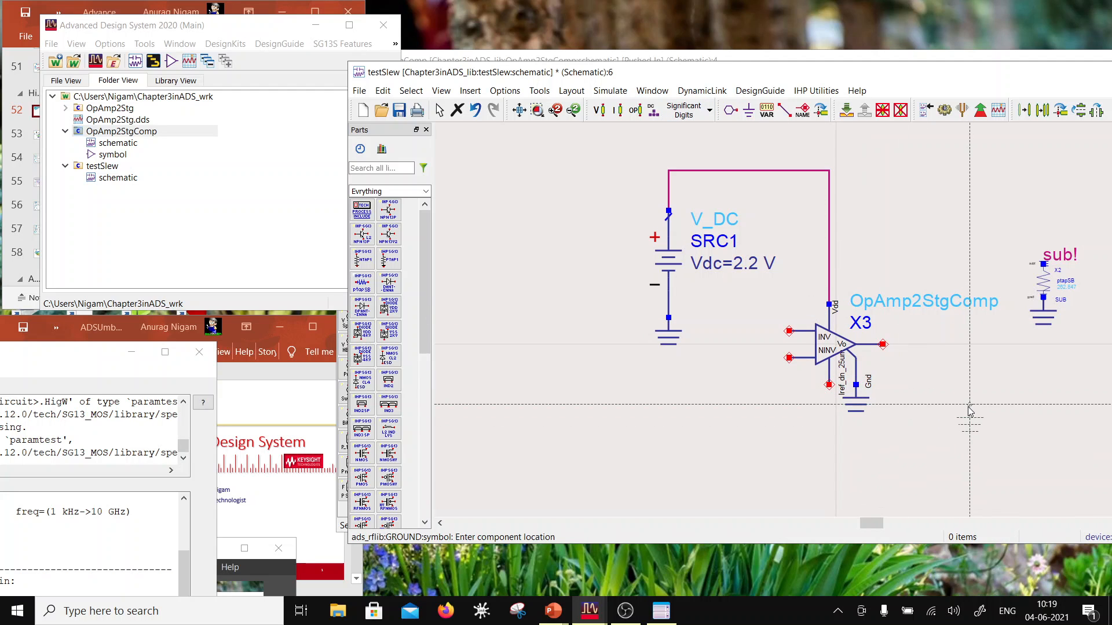
key("Escape")
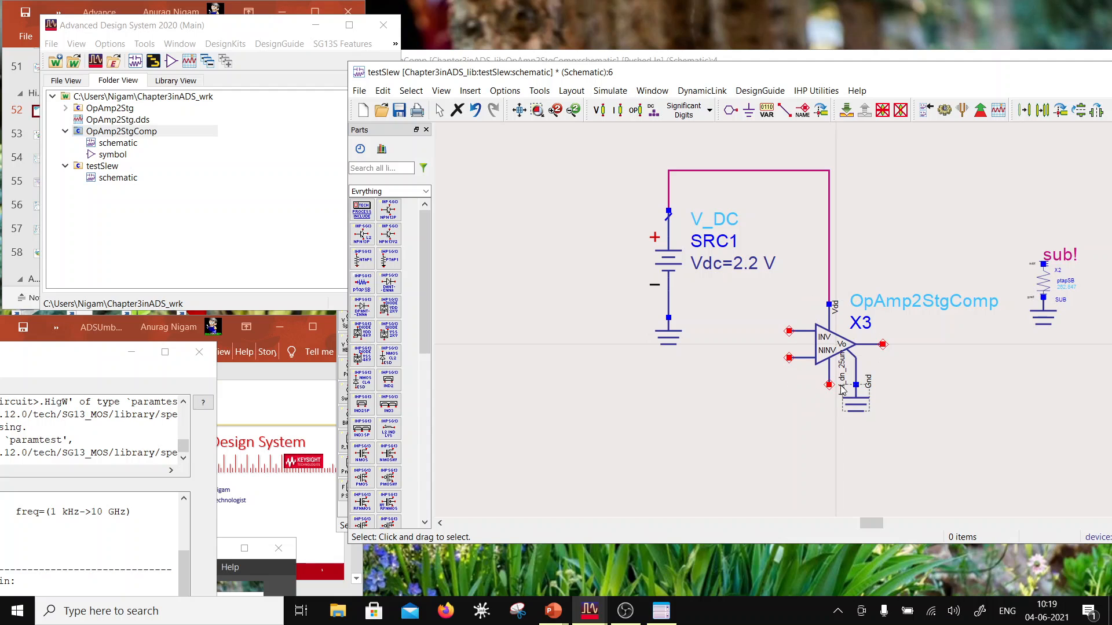
Step: Place an I_DC current source from the Sources-Freq Domain palette just below the OpAmp2StgComp instance's Iref pin
left_click(425, 191)
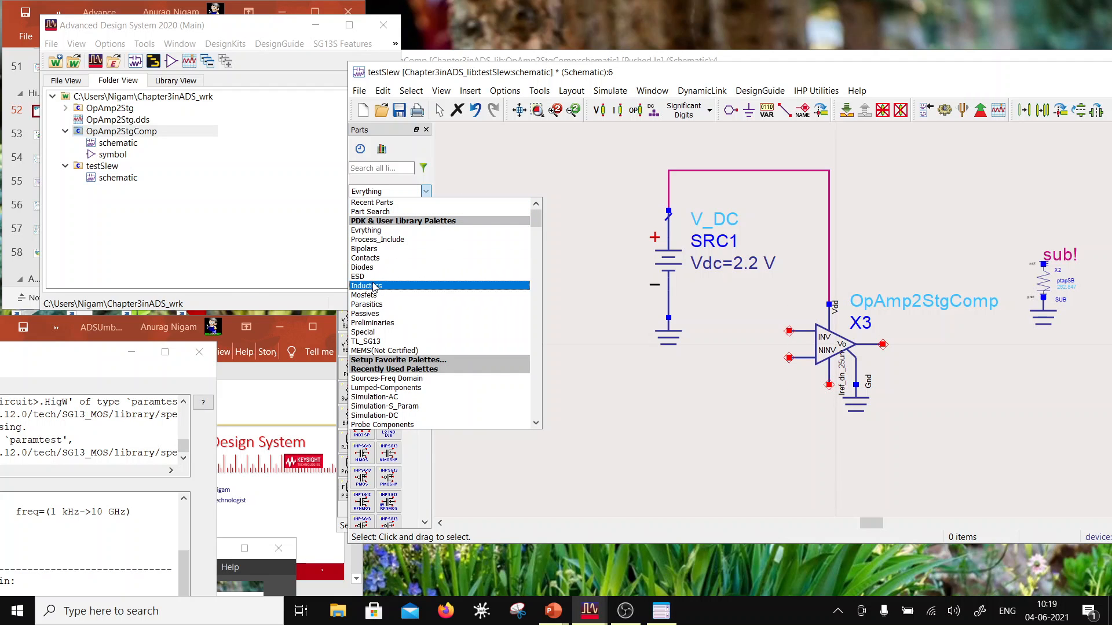
scroll(415, 357, "down", 3)
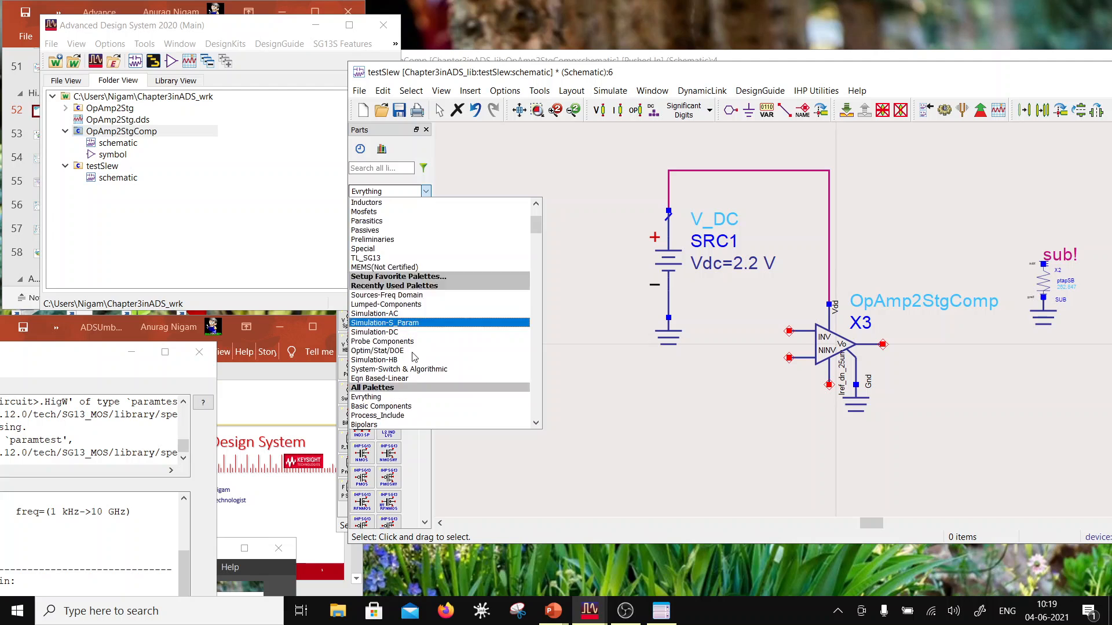
left_click(386, 295)
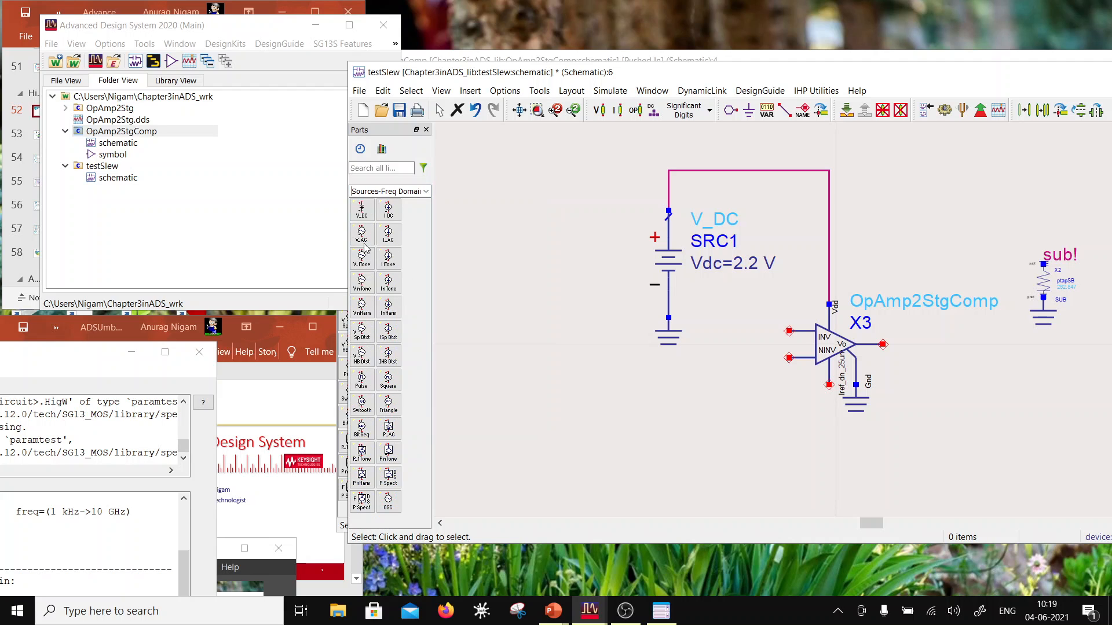
left_click(387, 211)
left_click(829, 398)
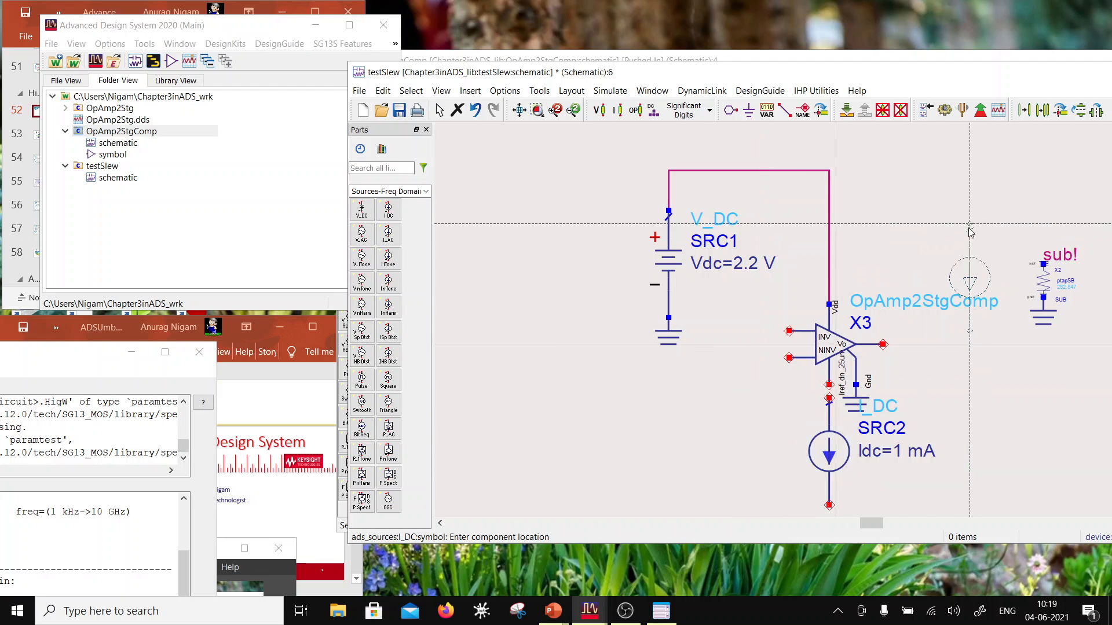
key("Escape")
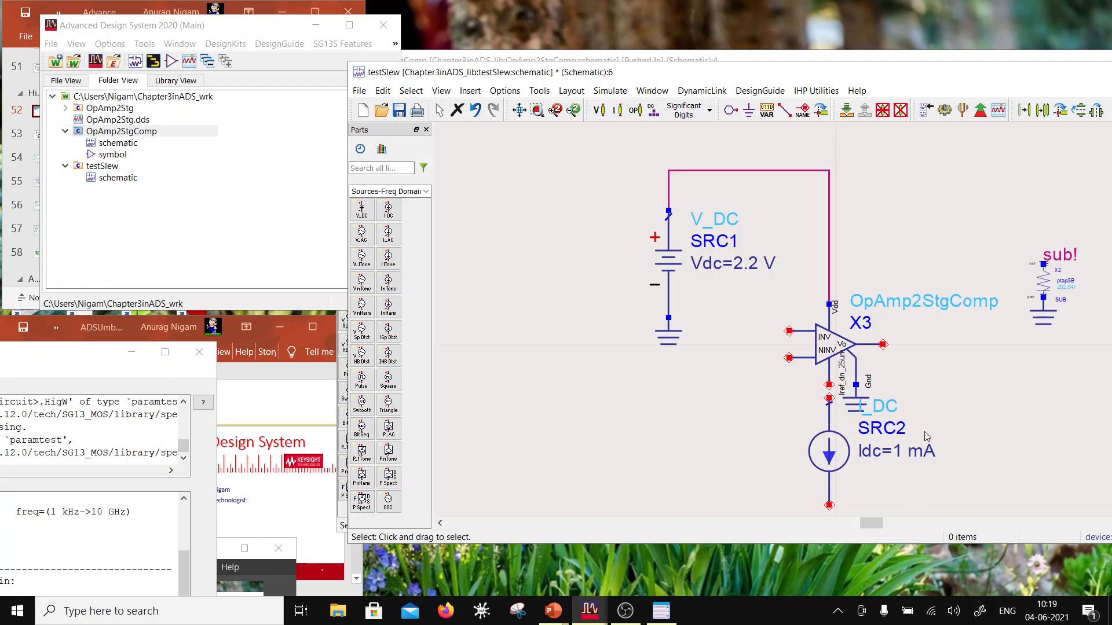
Step: Set the I_DC source's Idc to 25 uA
double_click(897, 451)
type("2")
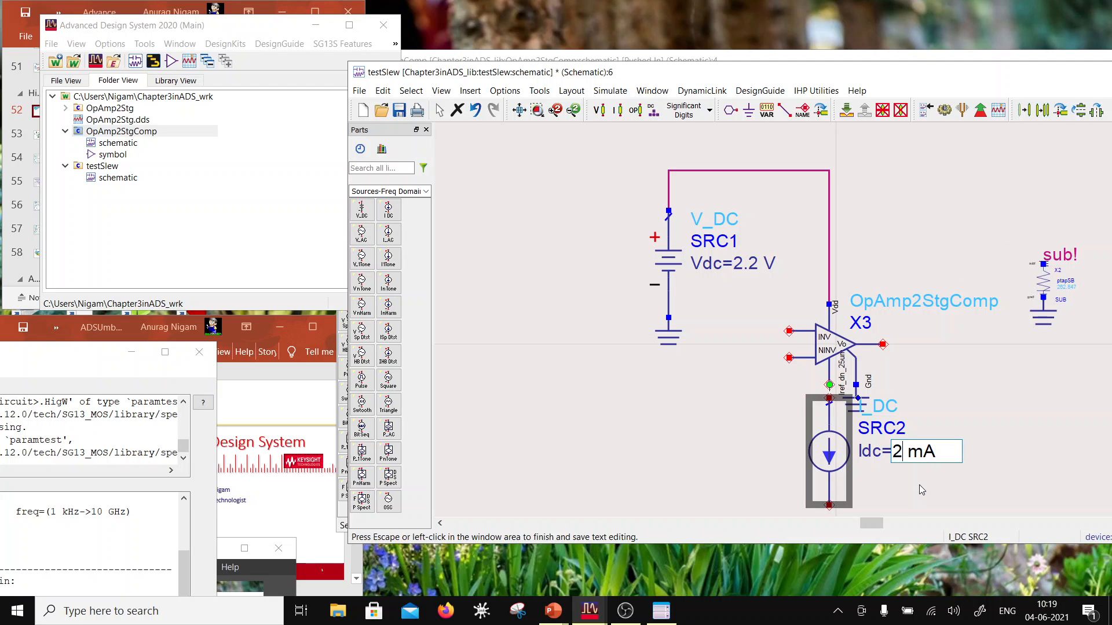
type("5")
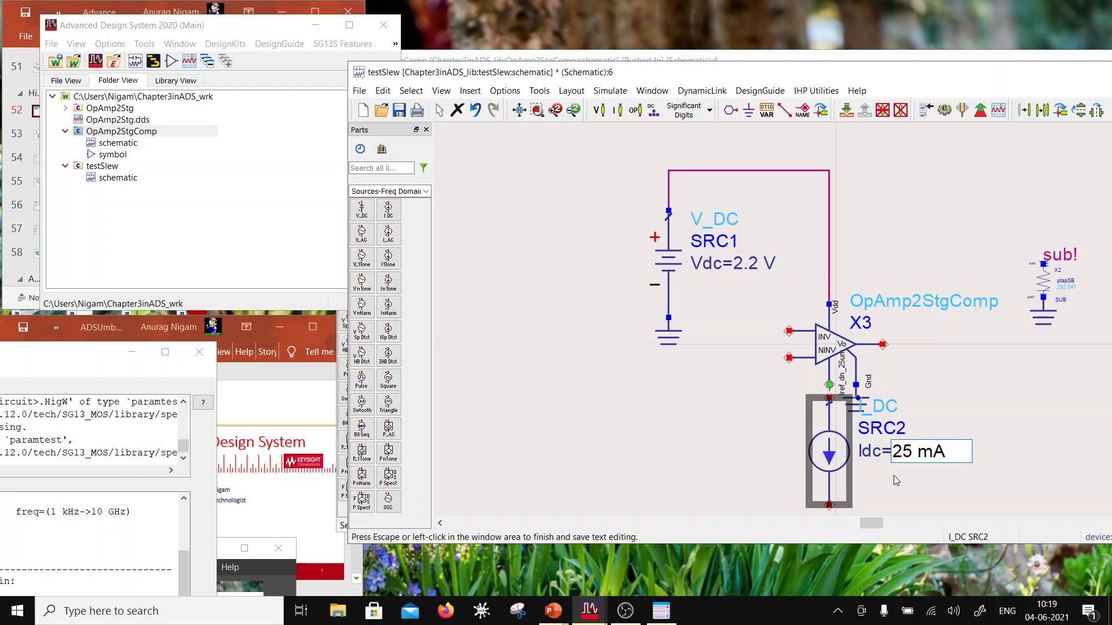
key("BackSpace")
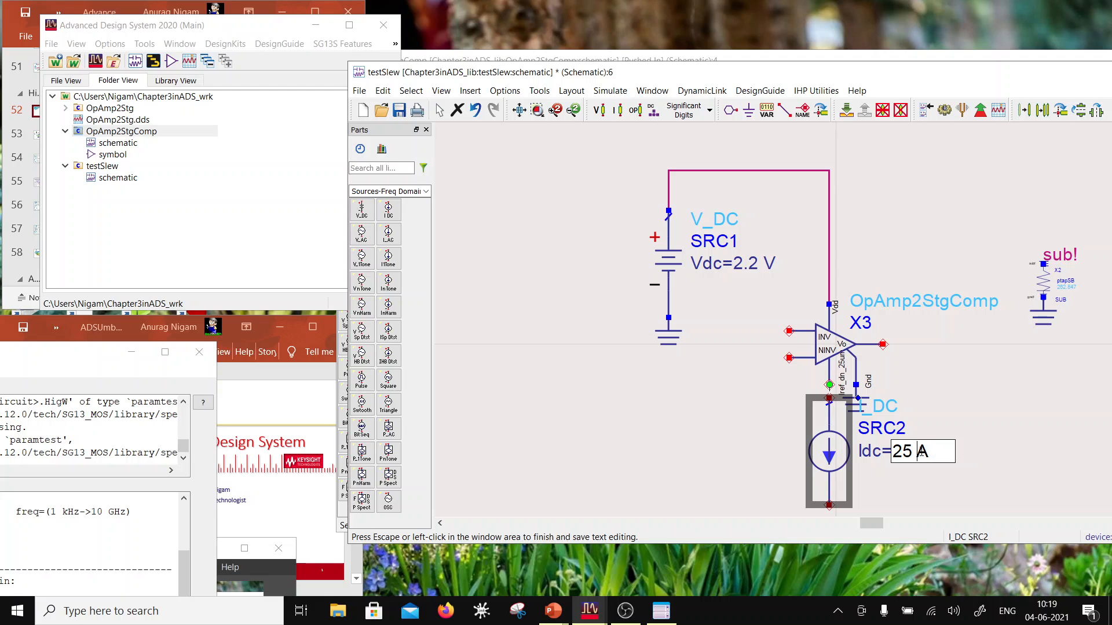
type("u")
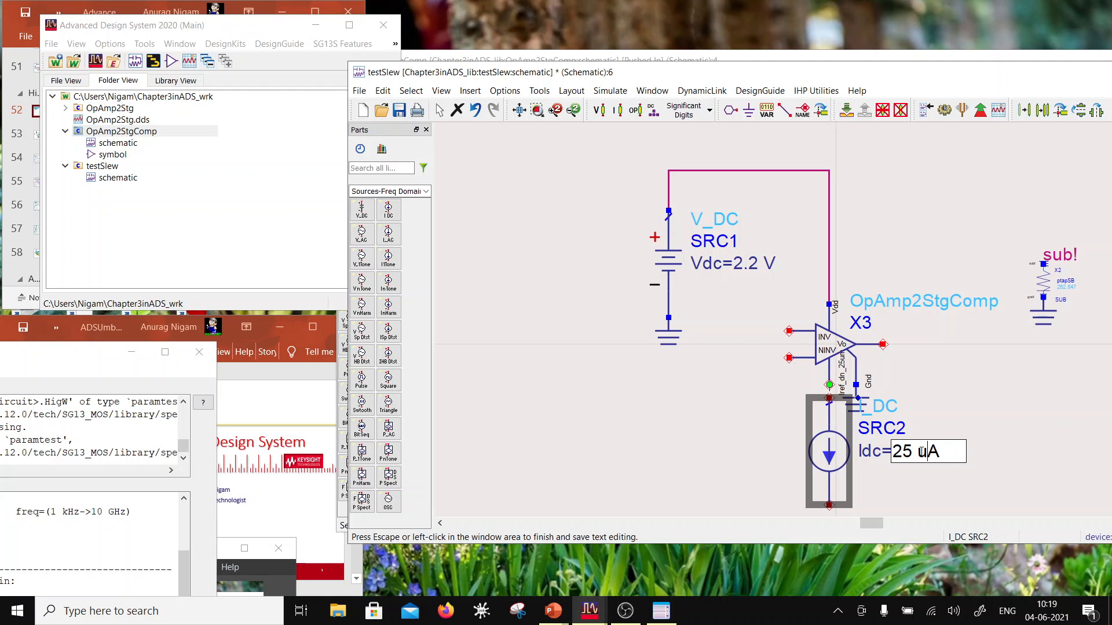
left_click(969, 342)
Step: Ground the lower end of the I_DC source and wire its upper end to the op-amp's Iref pin
left_click(748, 110)
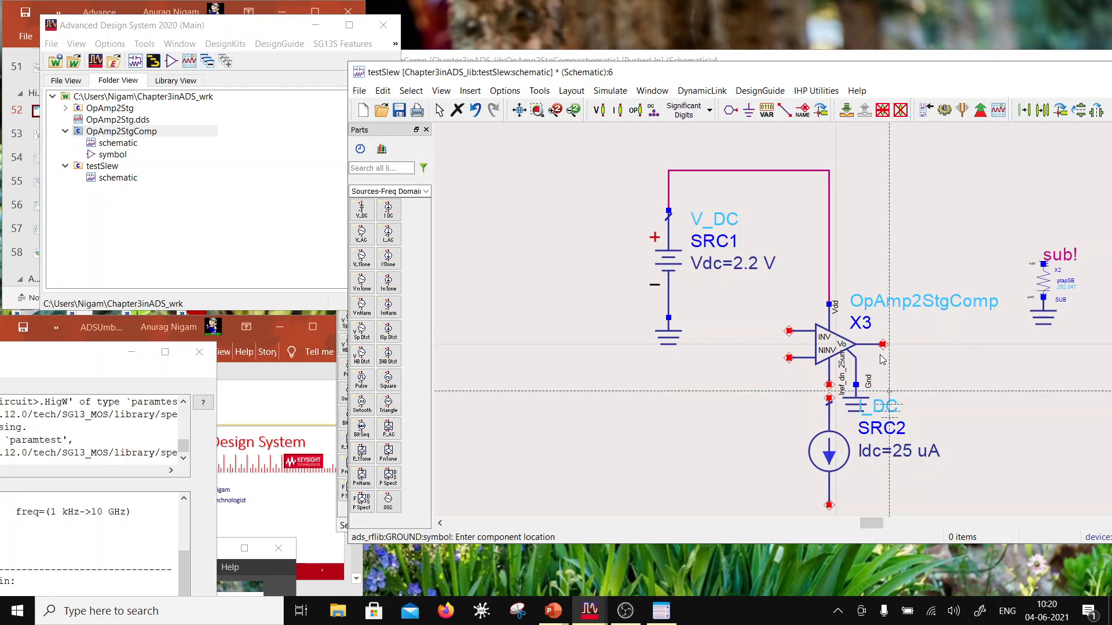
scroll(837, 215, "down", 1)
left_click(833, 449)
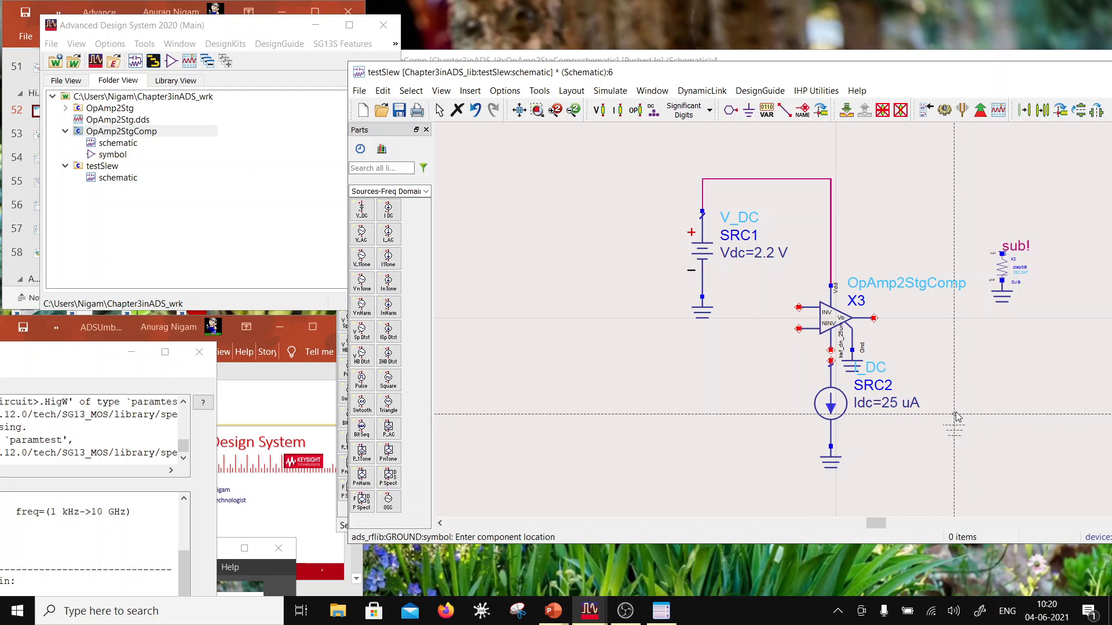
key("Escape")
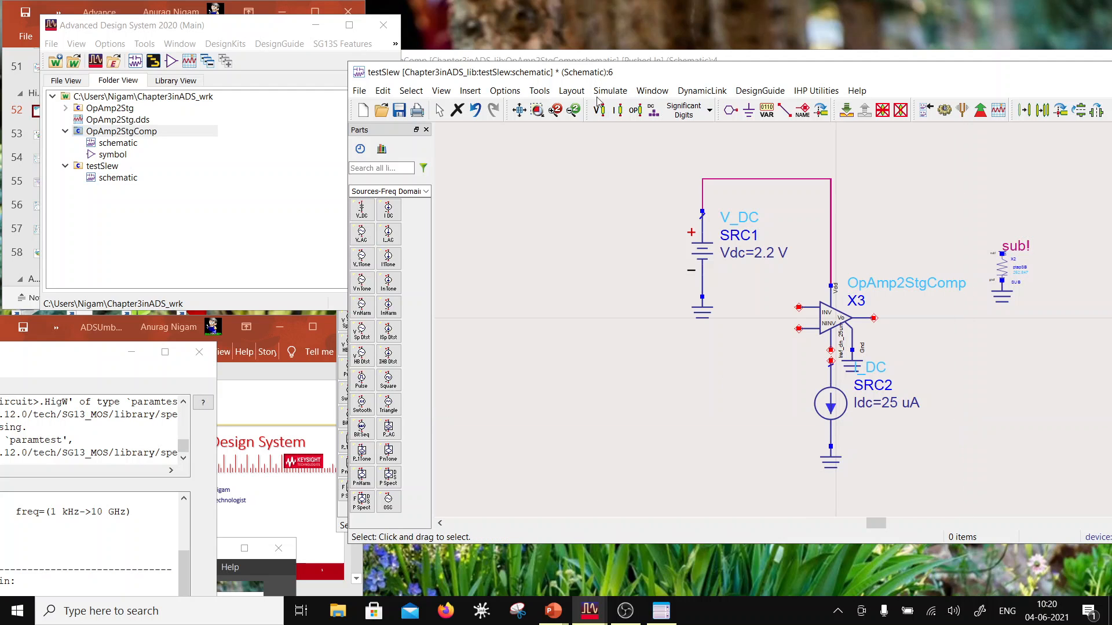
left_click(785, 110)
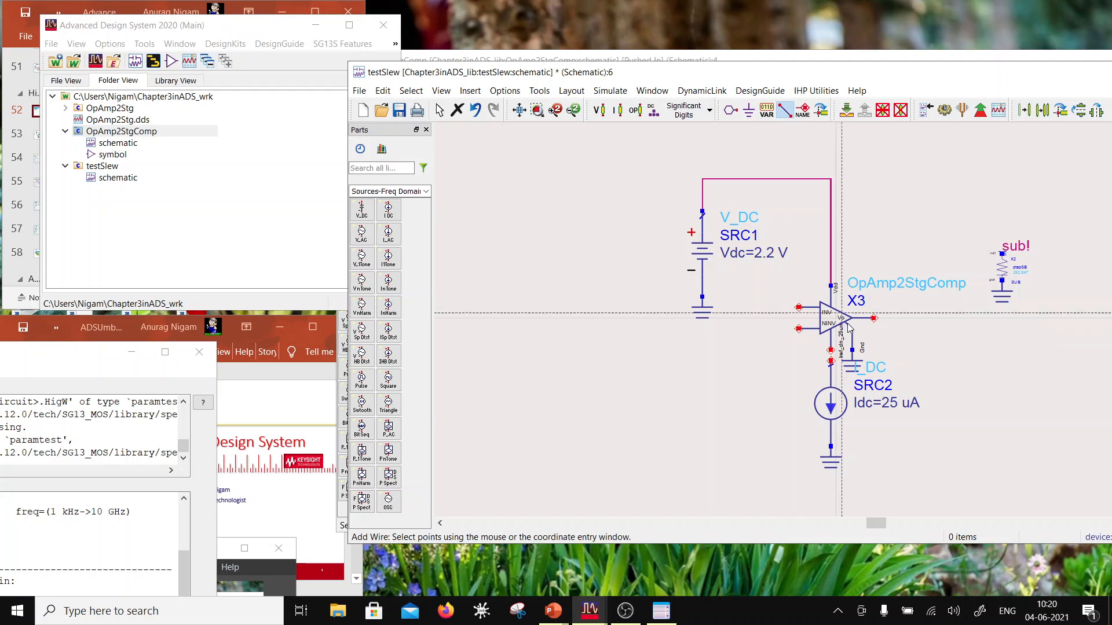
left_click(830, 361)
left_click(830, 350)
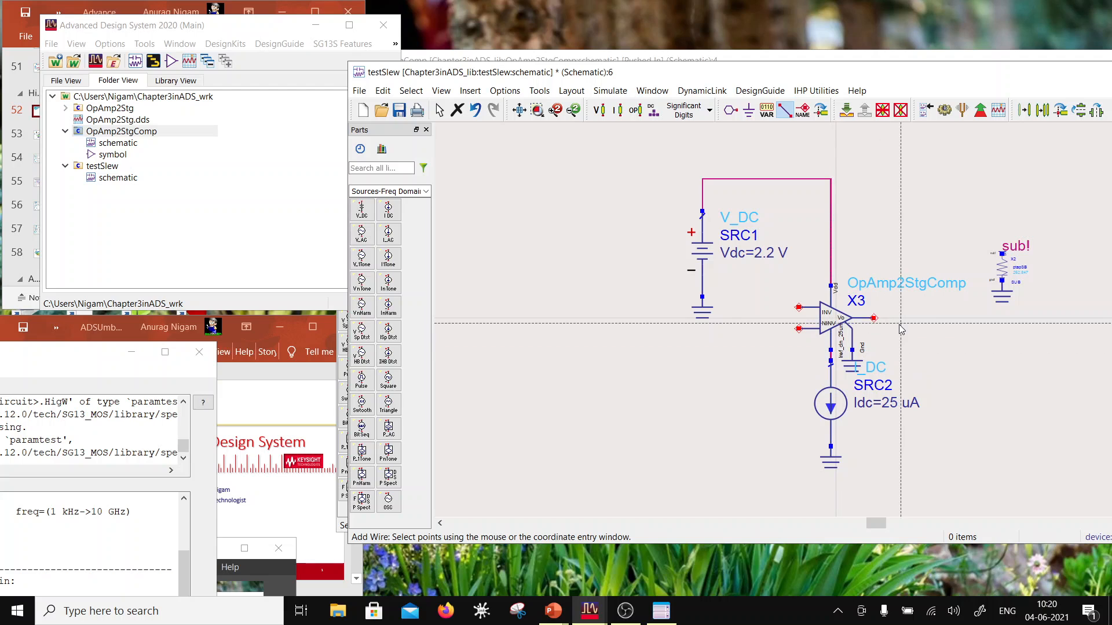
key("Escape")
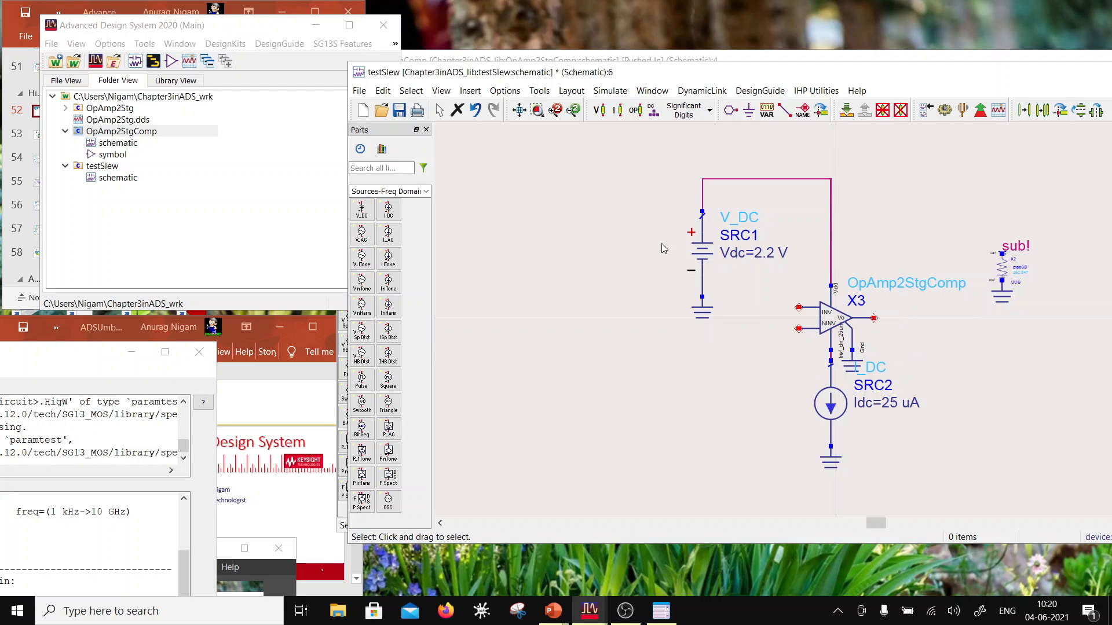
Step: Move the V_DC supply with its ground farther left of the op-amp, and save the testSlew schematic
left_click_drag(653, 152, 731, 334)
left_click_drag(705, 299, 592, 304)
left_click(629, 408)
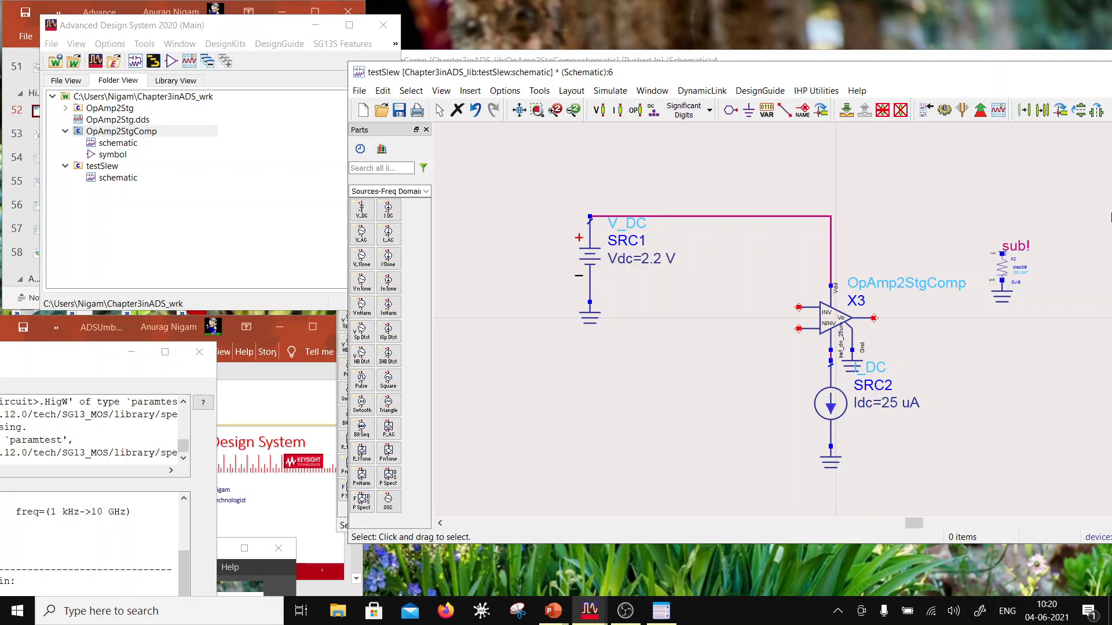
left_click(399, 110)
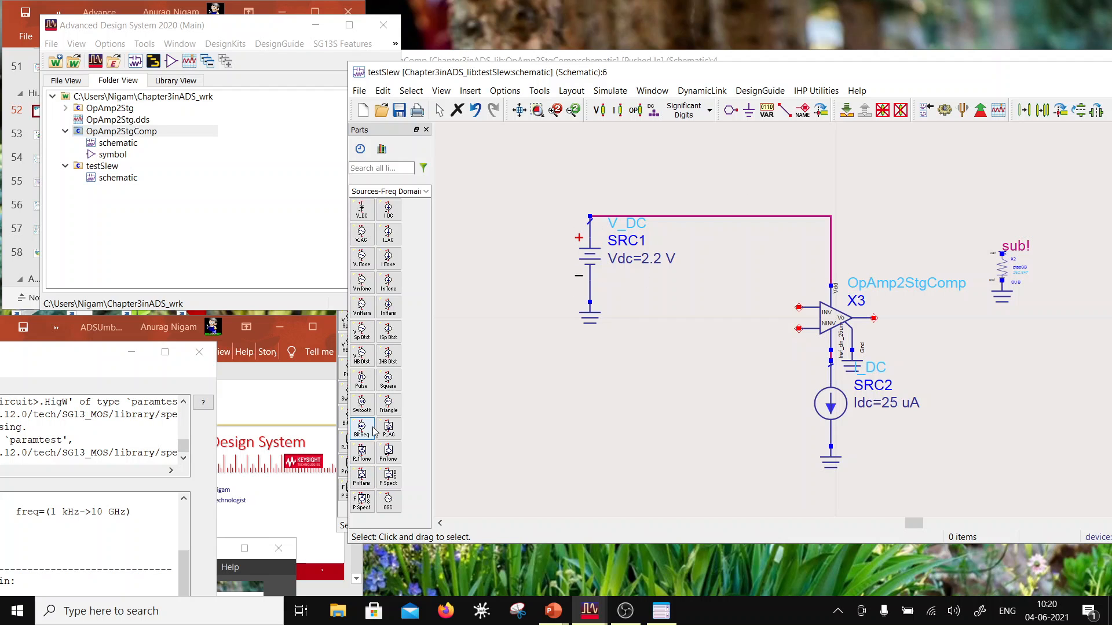
Step: Place a Vf_Pulse source from the Sources-Freq Domain palette below the V_DC supply and open its Freq value for editing
left_click(361, 380)
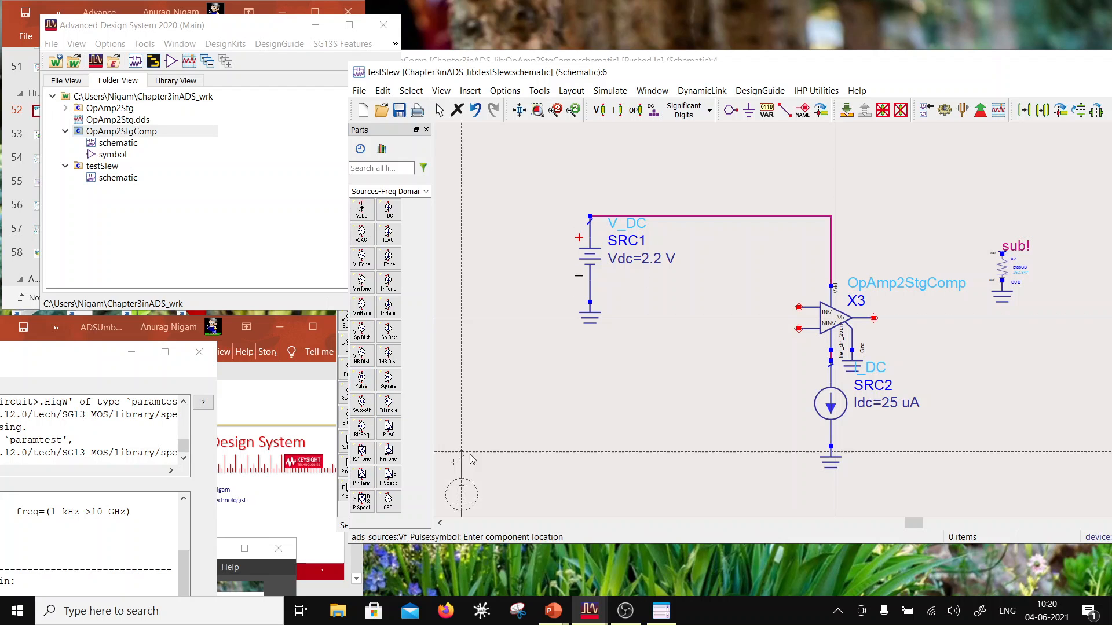
left_click(650, 352)
key("Escape")
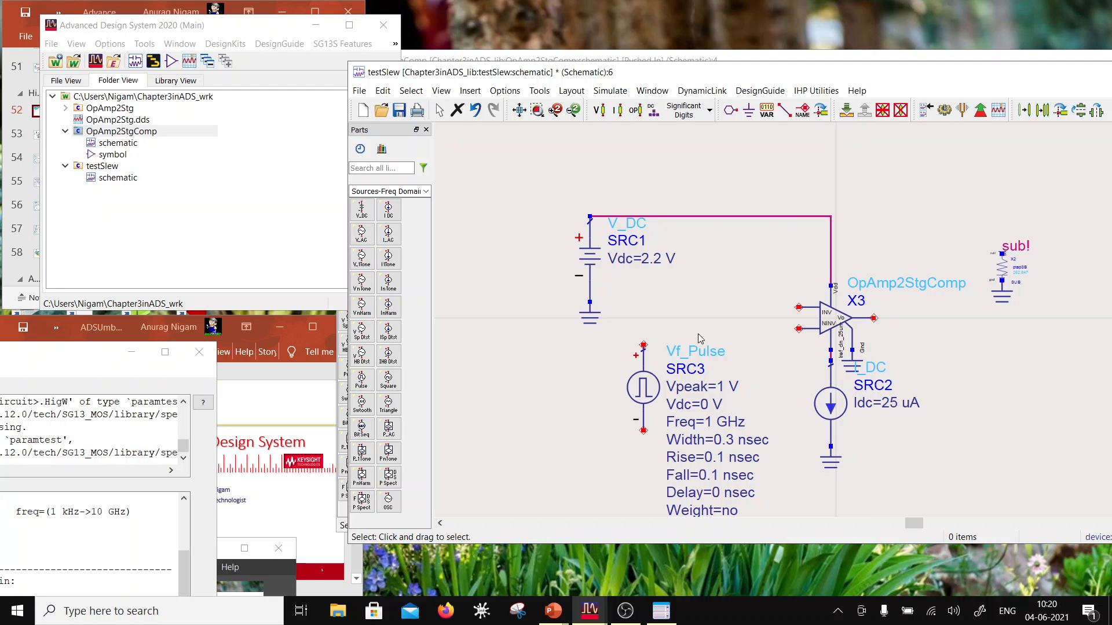
scroll(797, 375, "down", 1)
double_click(787, 384)
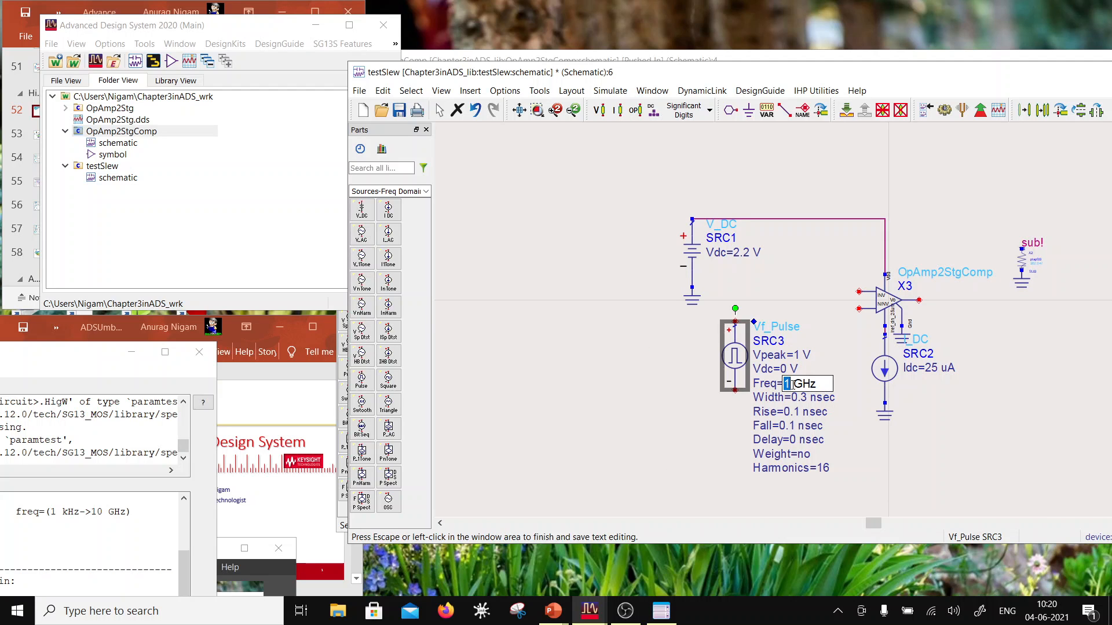
Step: Open the OpAmp2Stg.dds data display to check the op-amp's gain and phase response, and return to the testSlew schematic
left_click(589, 611)
left_click(480, 574)
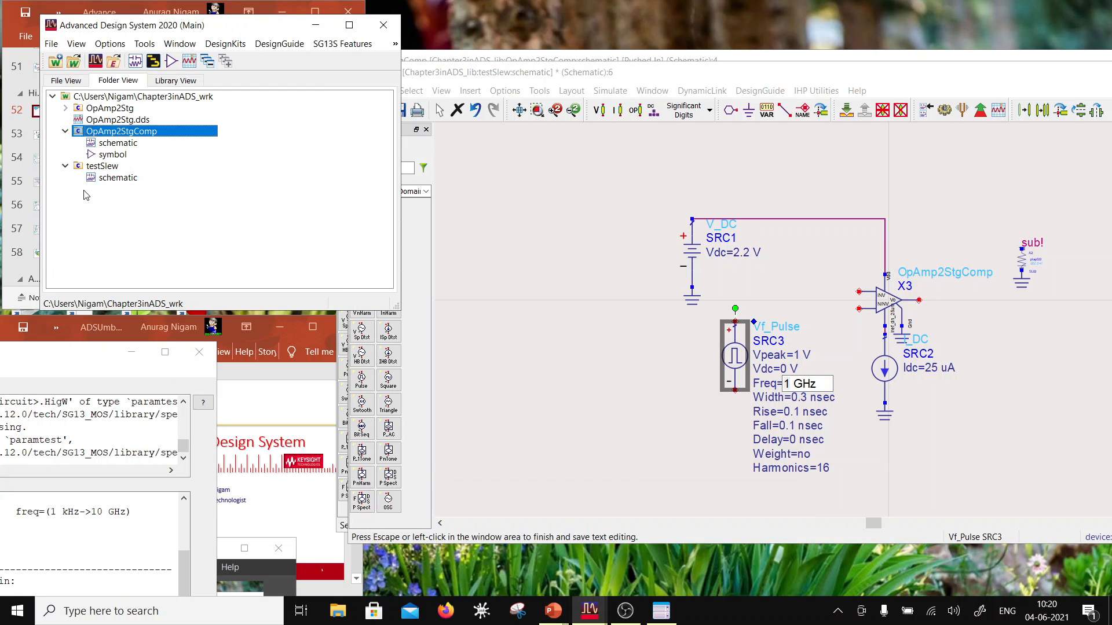
double_click(99, 120)
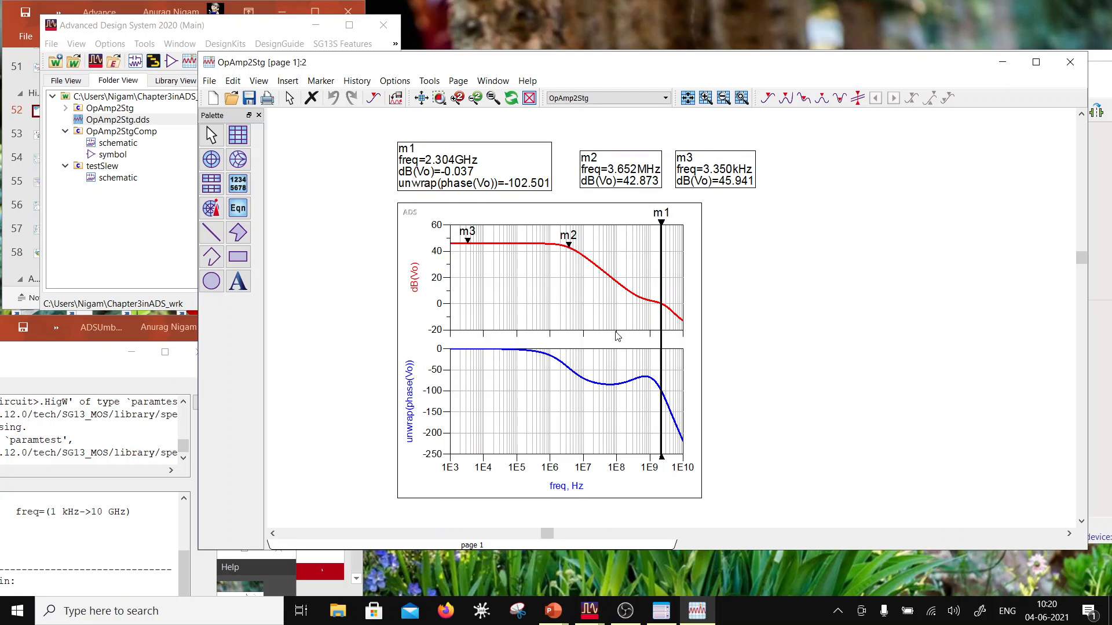
mouse_move(486, 245)
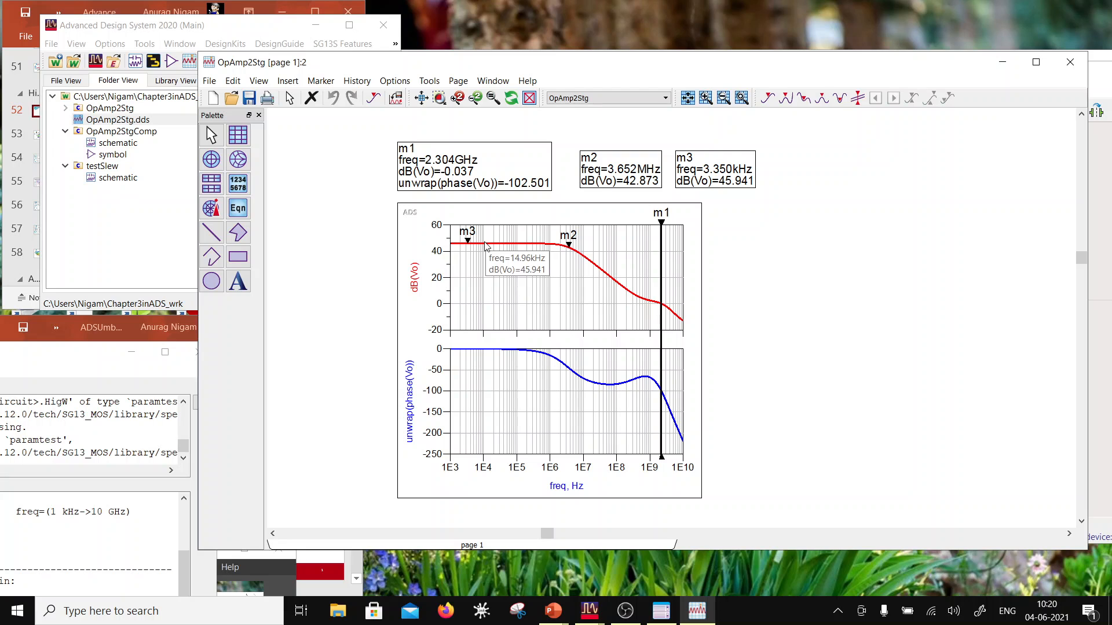
left_click(589, 611)
left_click(668, 551)
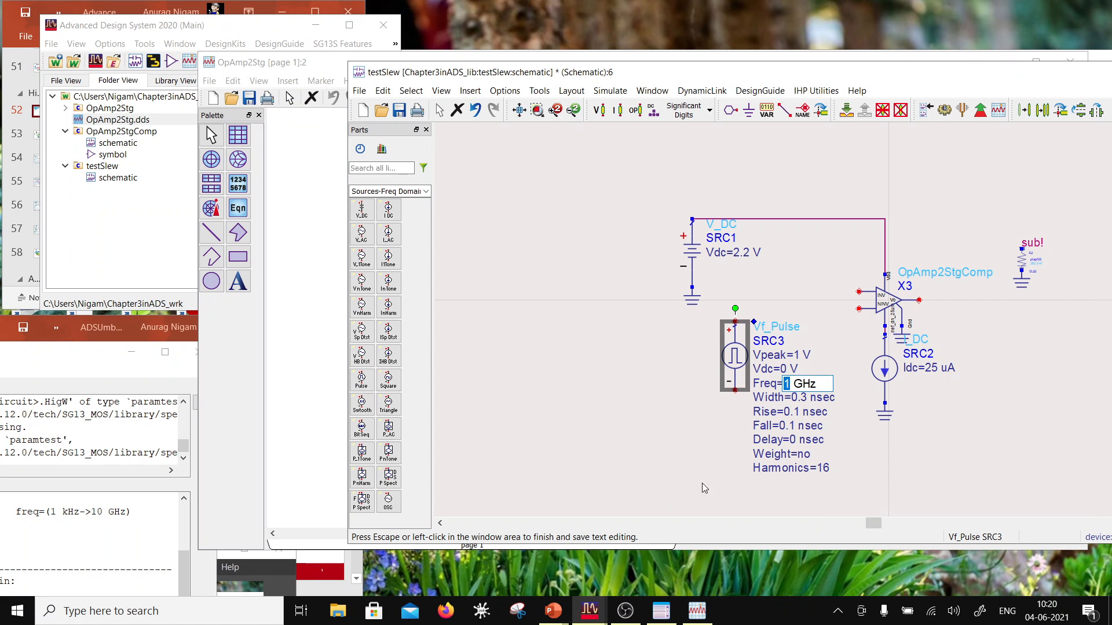
Step: Set the Vf_Pulse source's Freq to 1 MHz
left_click(805, 384)
left_click_drag(805, 384, 794, 384)
type("M")
left_click(903, 473)
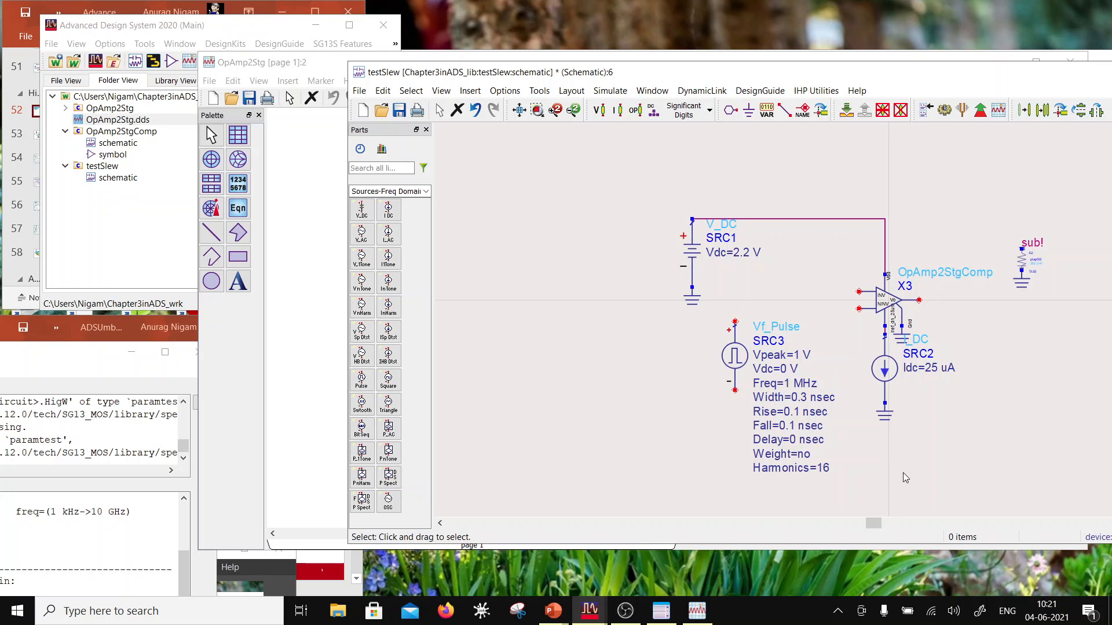
double_click(809, 402)
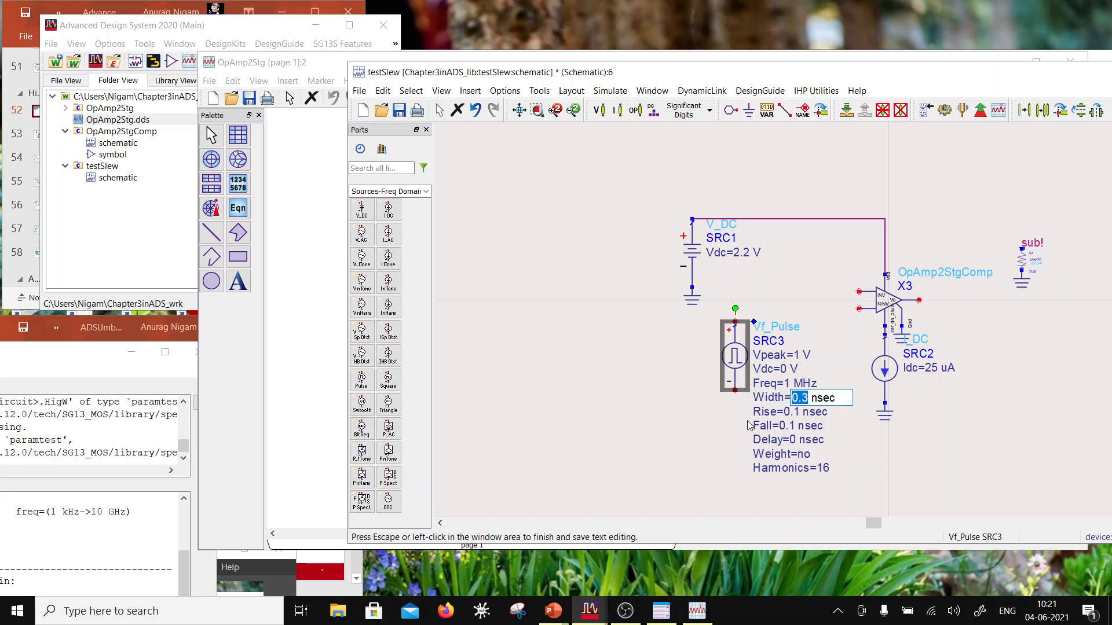
left_click(876, 432)
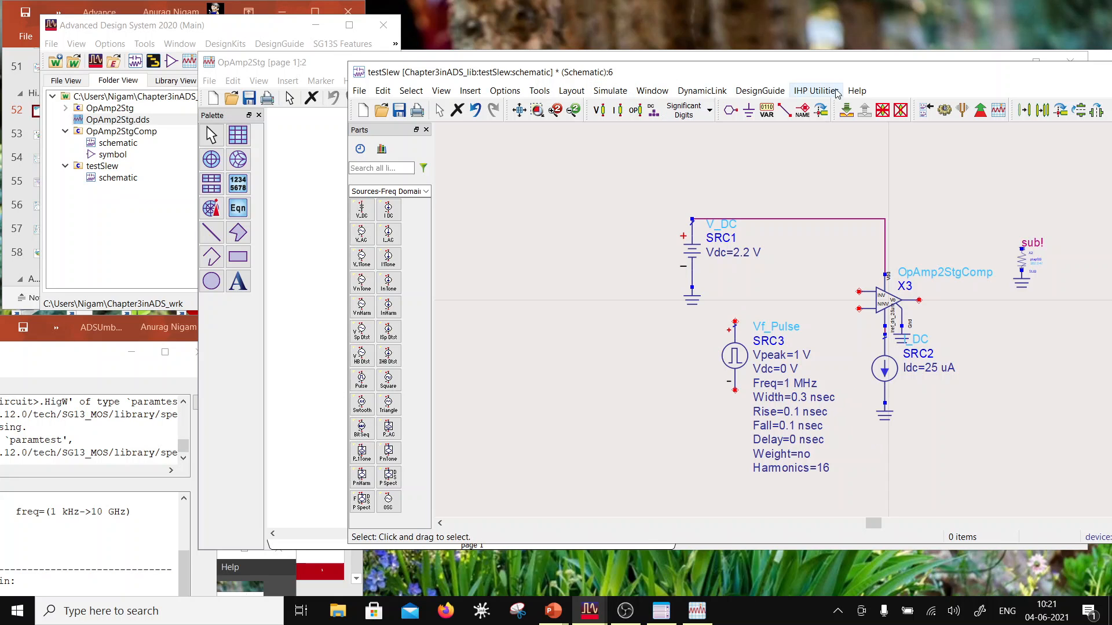
Step: Place a ground on the lower end of the Vf_Pulse source
left_click(749, 110)
left_click(740, 404)
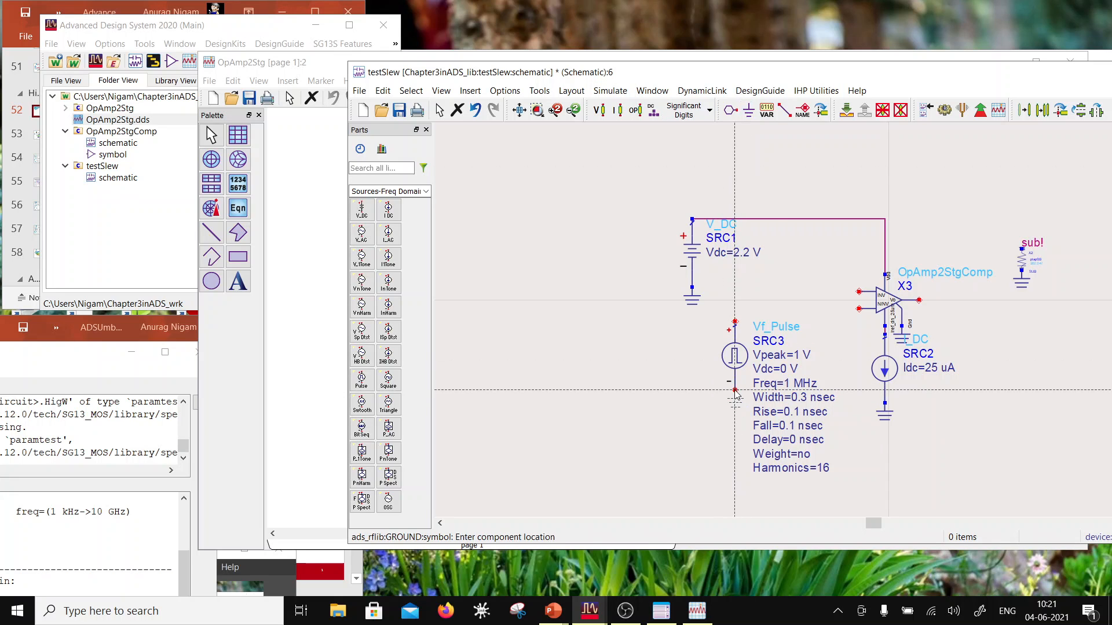
key("Escape")
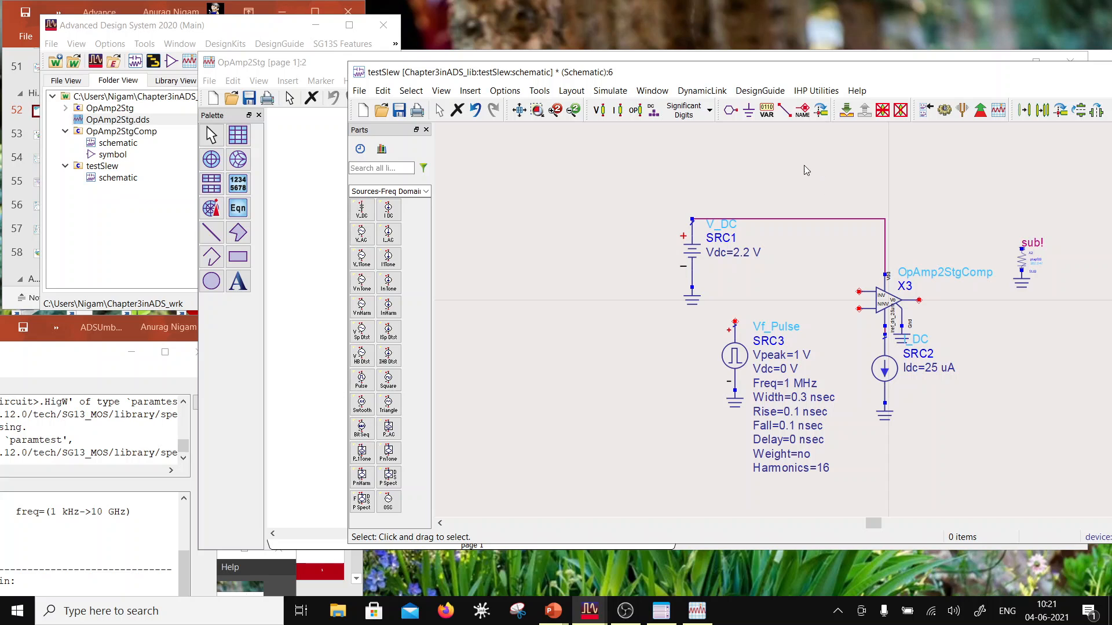
Step: Move the V_DC supply and the Vf_Pulse source, each with its ground, farther left of the op-amp
left_click_drag(717, 312, 751, 446)
left_click_drag(590, 168, 603, 296)
left_click_drag(720, 304, 664, 410)
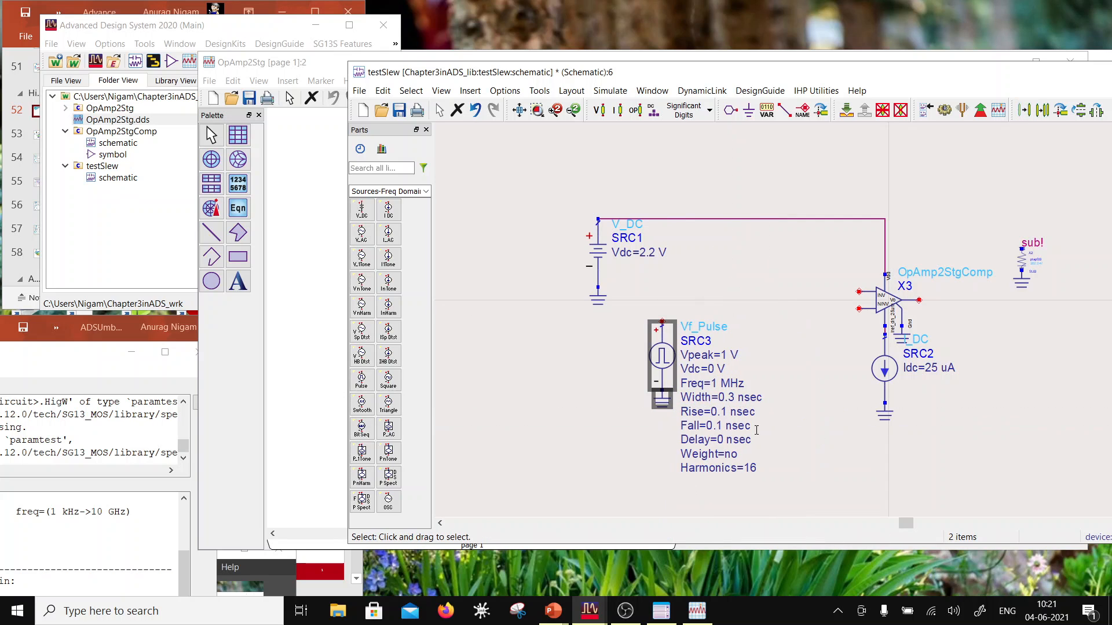
left_click(846, 453)
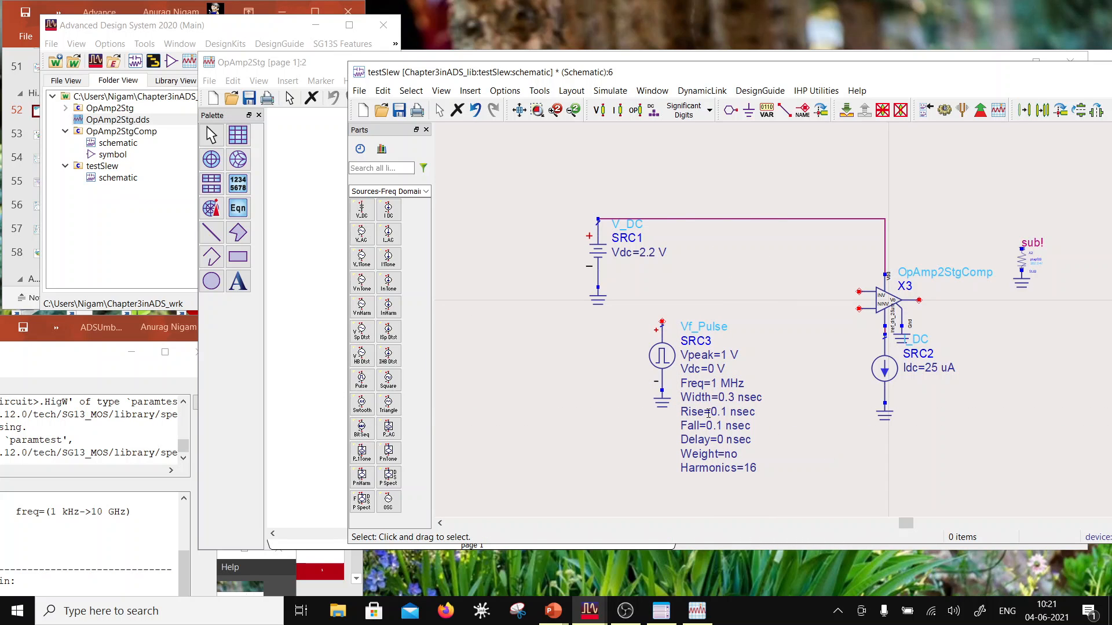
Step: Set the Vf_Pulse source's Width to 0.49 usec
double_click(729, 398)
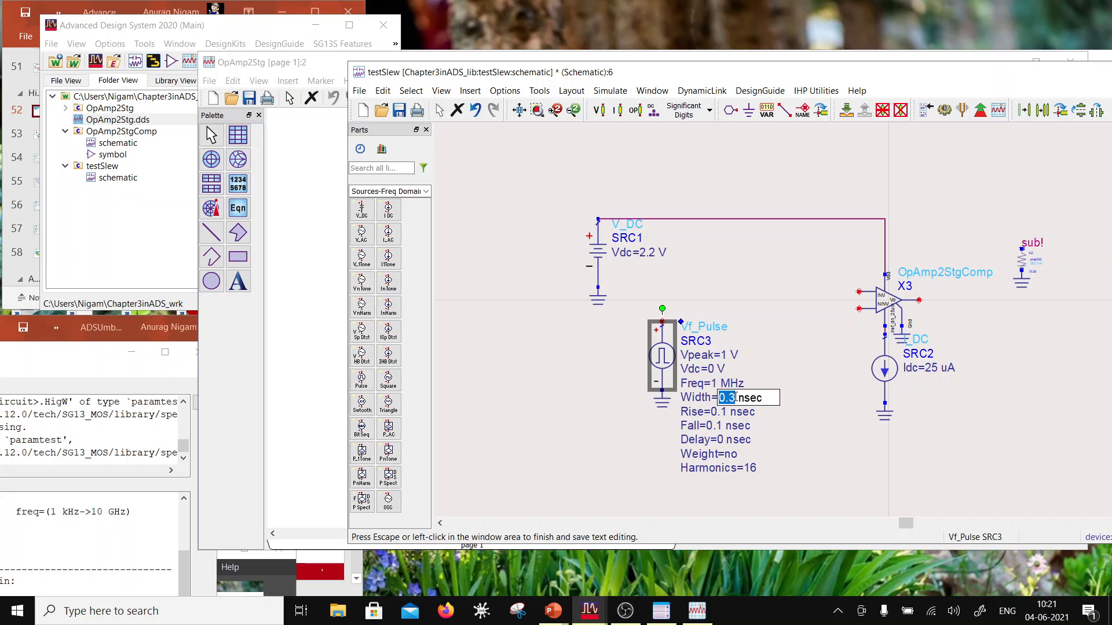
left_click_drag(726, 398, 730, 399)
type("49")
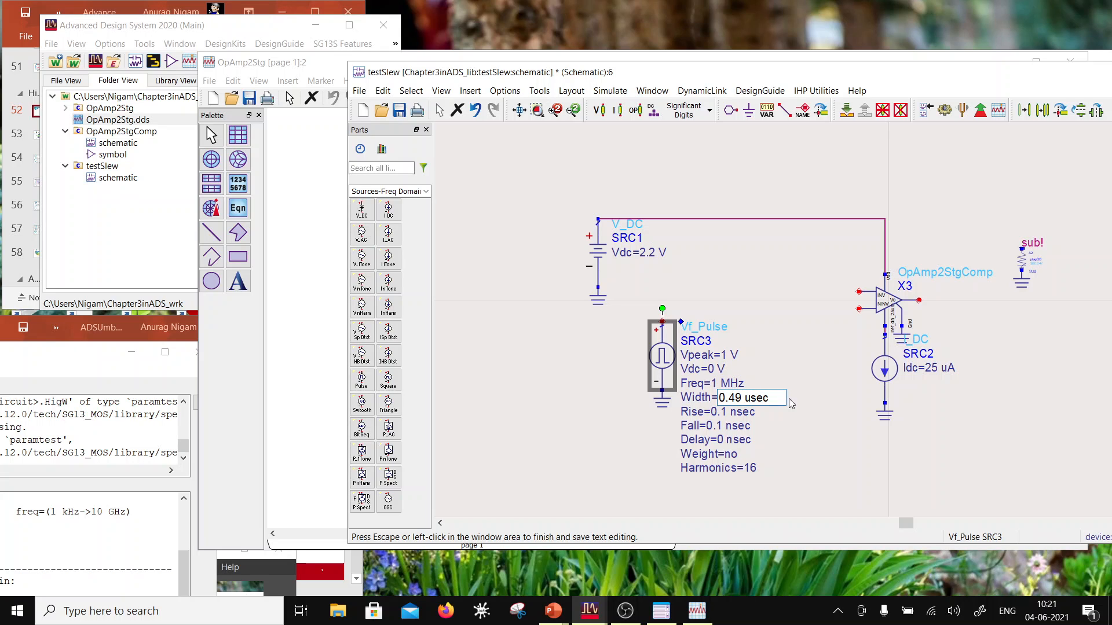
left_click(606, 459)
Step: Set both the Rise and Fall times of the Vf_Pulse source to 0.01 nsec
double_click(723, 412)
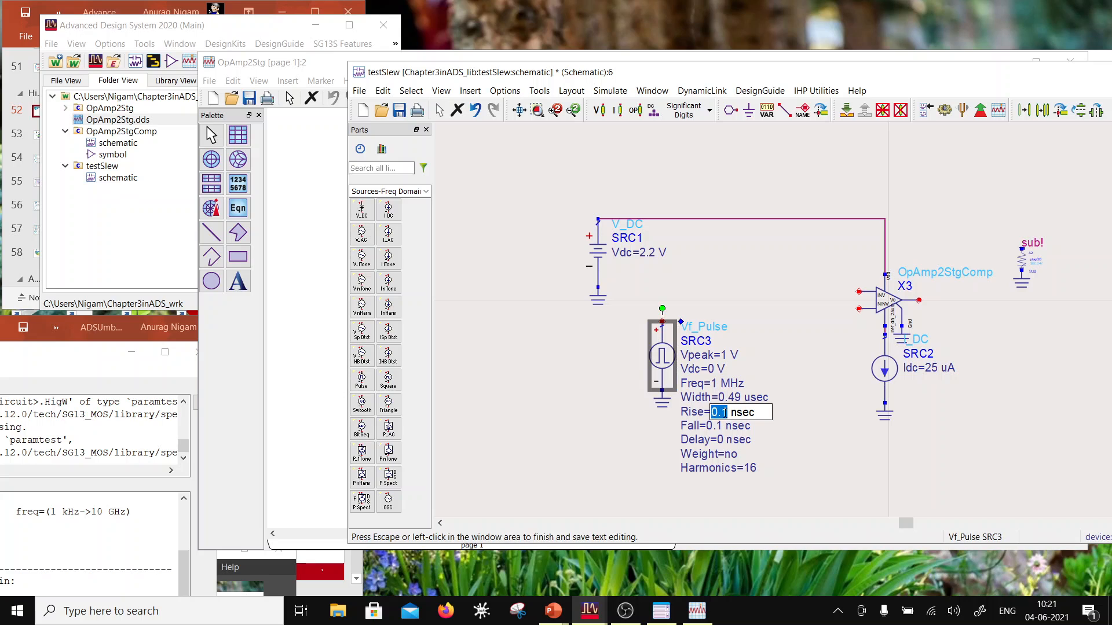
type("0")
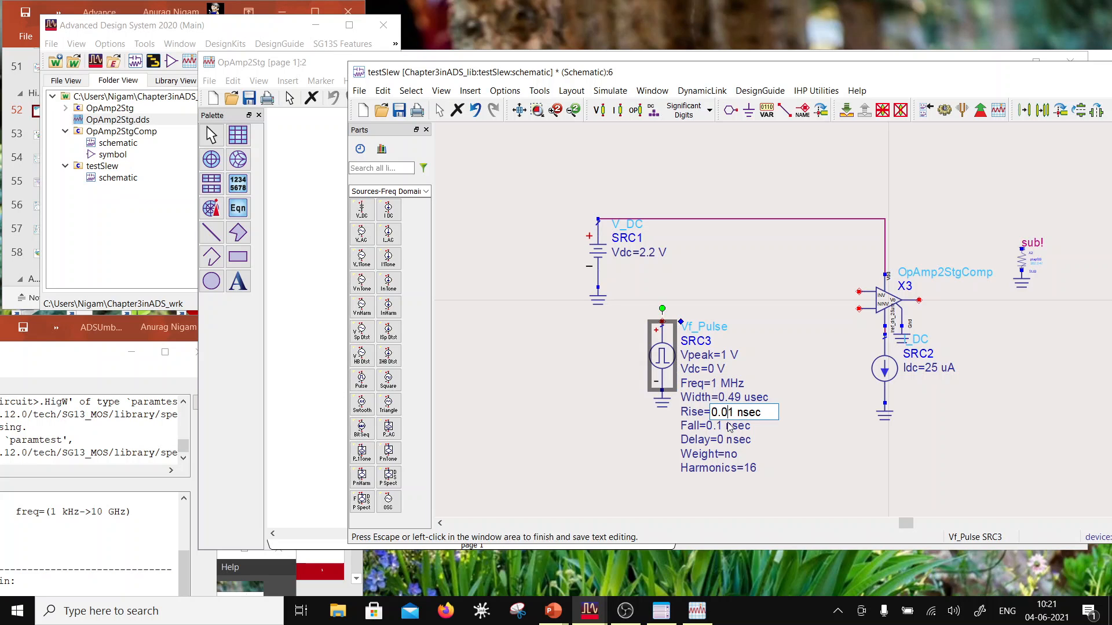
left_click(674, 443)
double_click(722, 428)
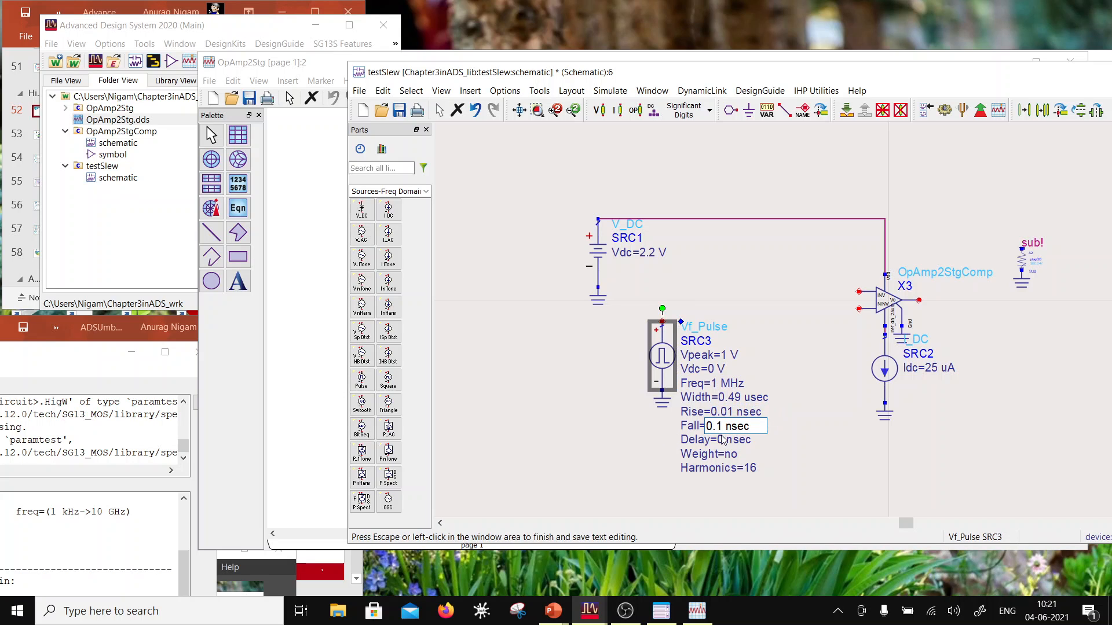
type("0")
left_click(607, 482)
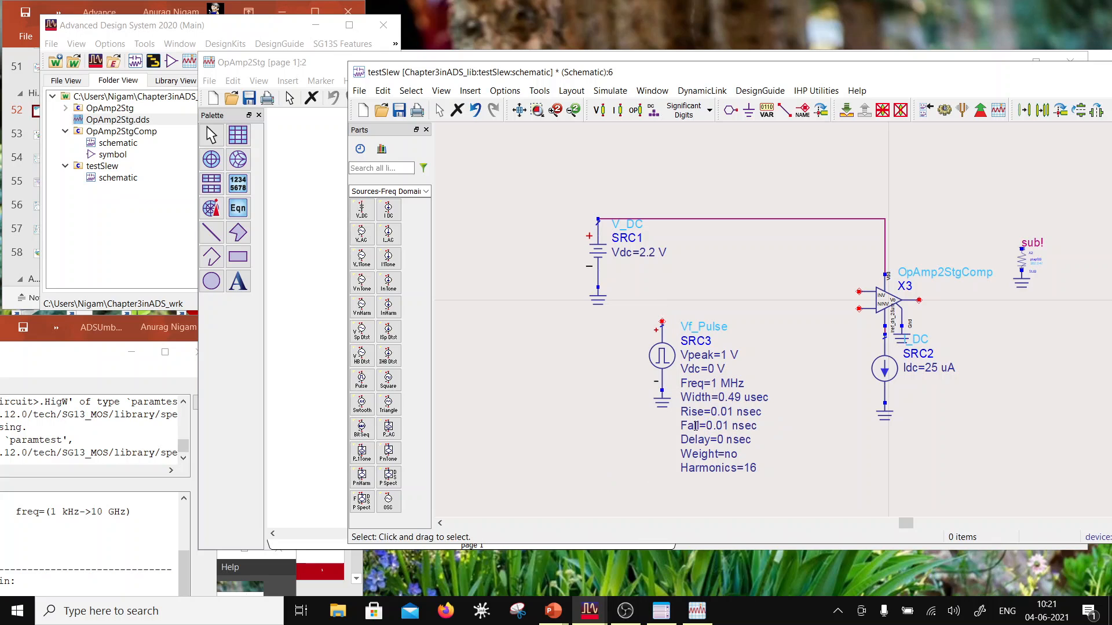
Step: Set the Vf_Pulse source's Vpeak to 2.2 V
double_click(723, 356)
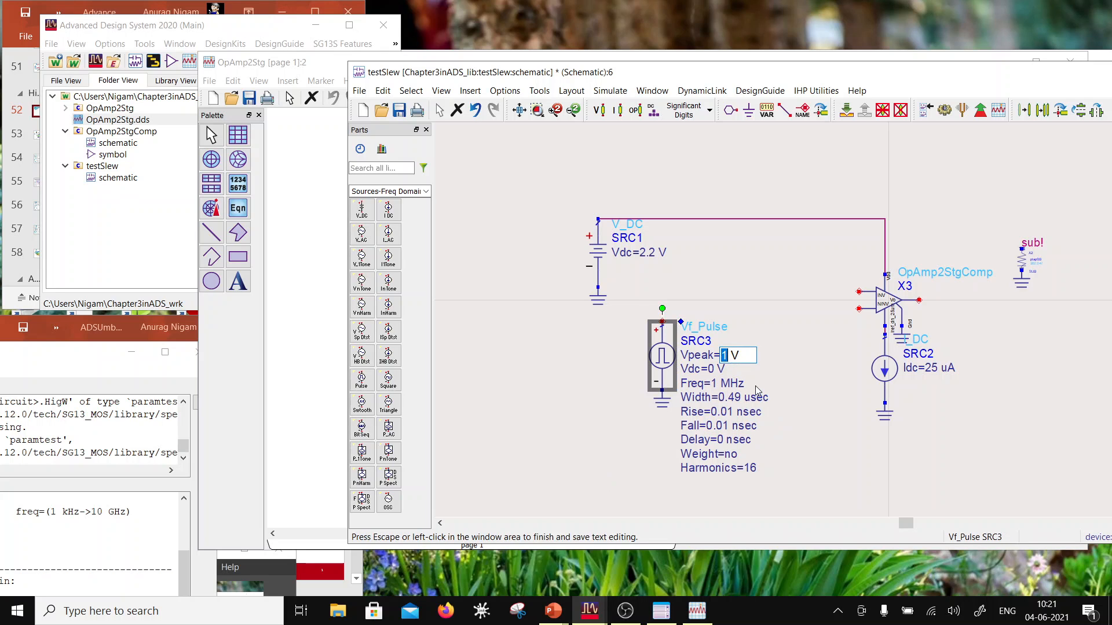
type("2.2")
left_click(647, 370)
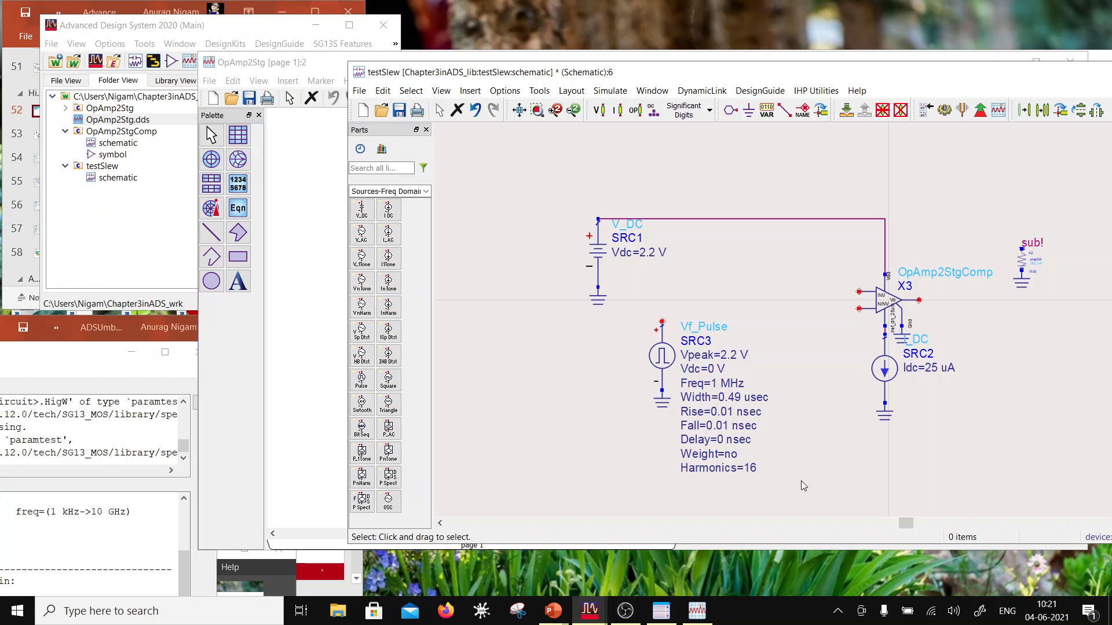
Step: Wire the upper end of the Vf_Pulse source to the op-amp's INV input
scroll(874, 359, "down", 2)
scroll(758, 292, "up", 2)
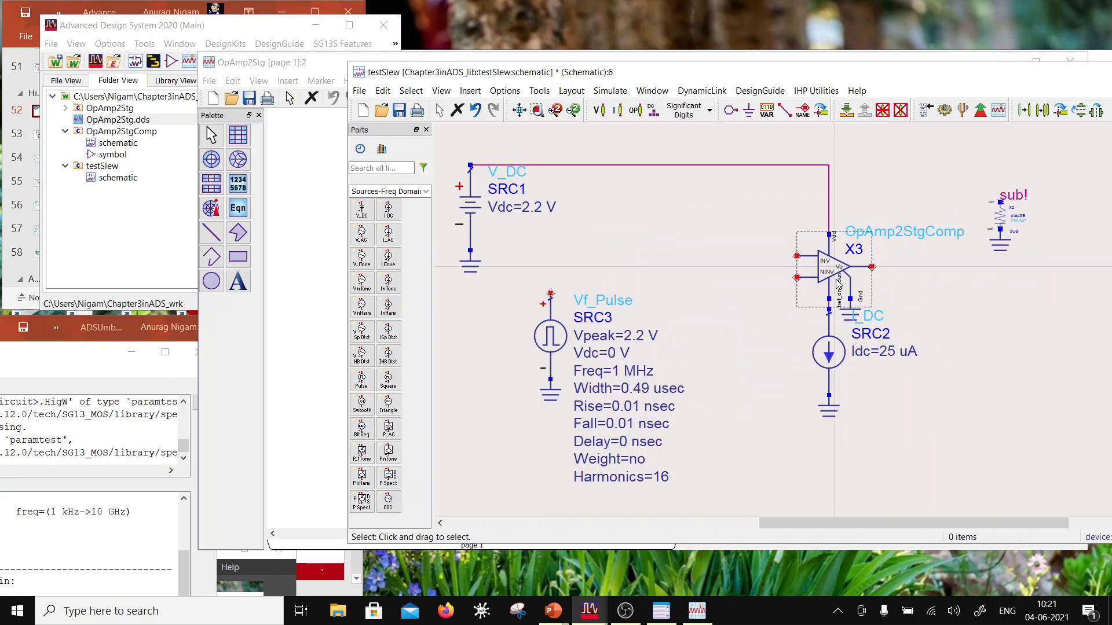
left_click(785, 110)
left_click(550, 294)
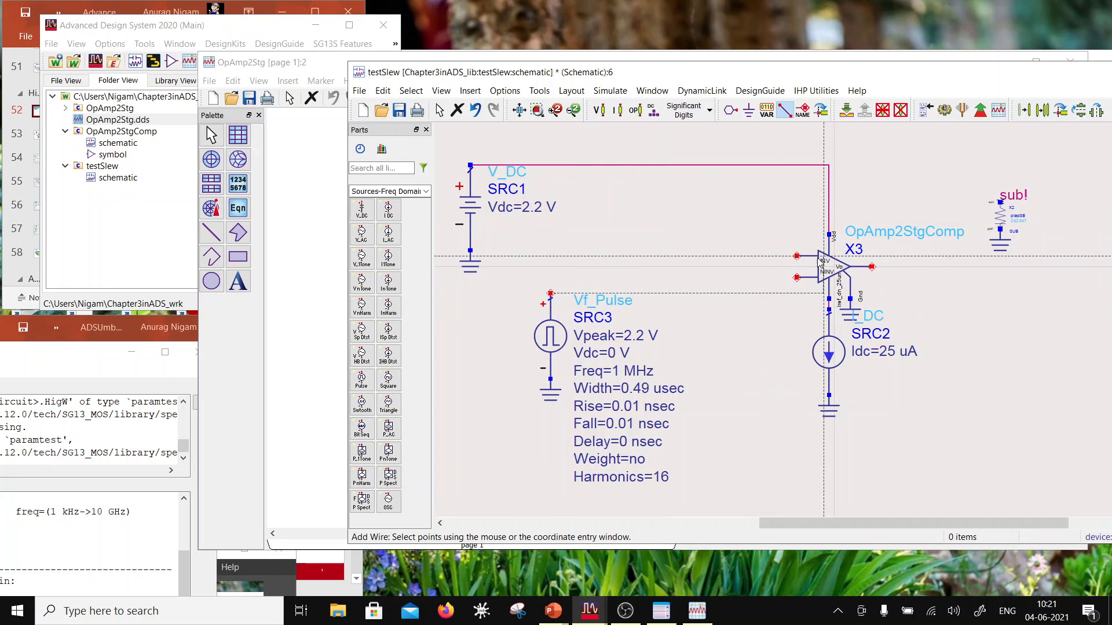
left_click(797, 256)
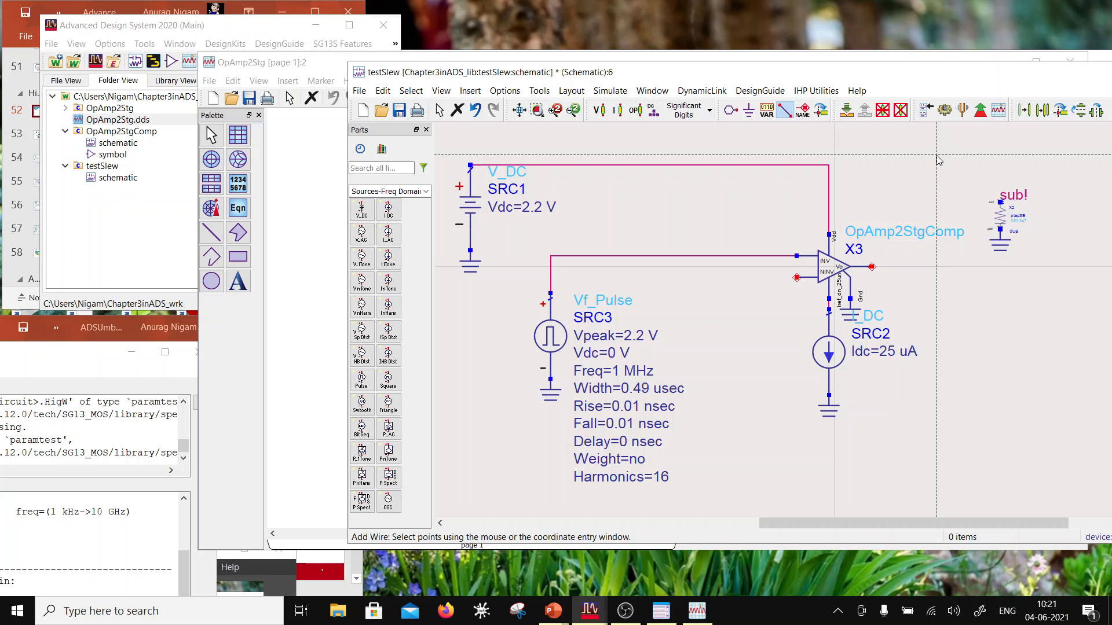
key("Escape")
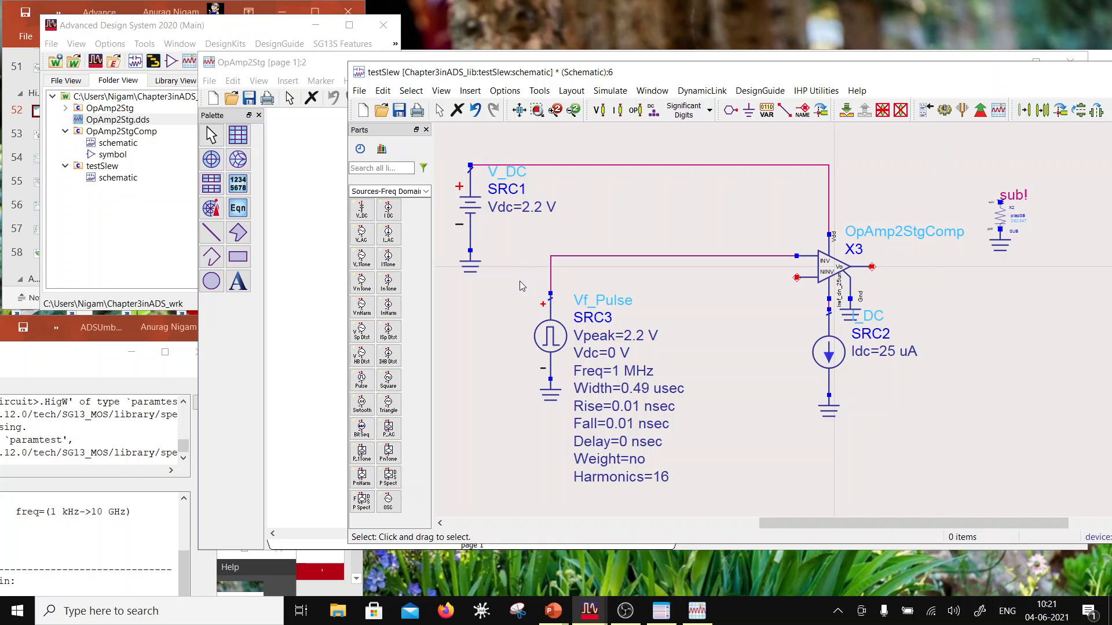
Step: Copy the Vf_Pulse source together with its ground and place the copy below and right of the original
left_click_drag(519, 281, 579, 413)
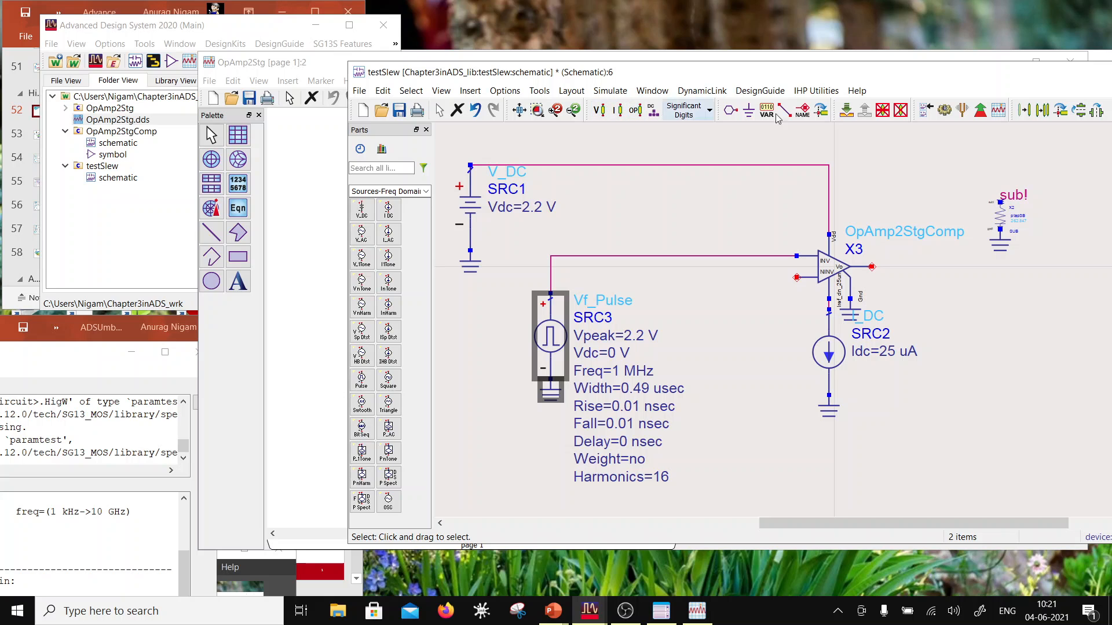
left_click(1044, 110)
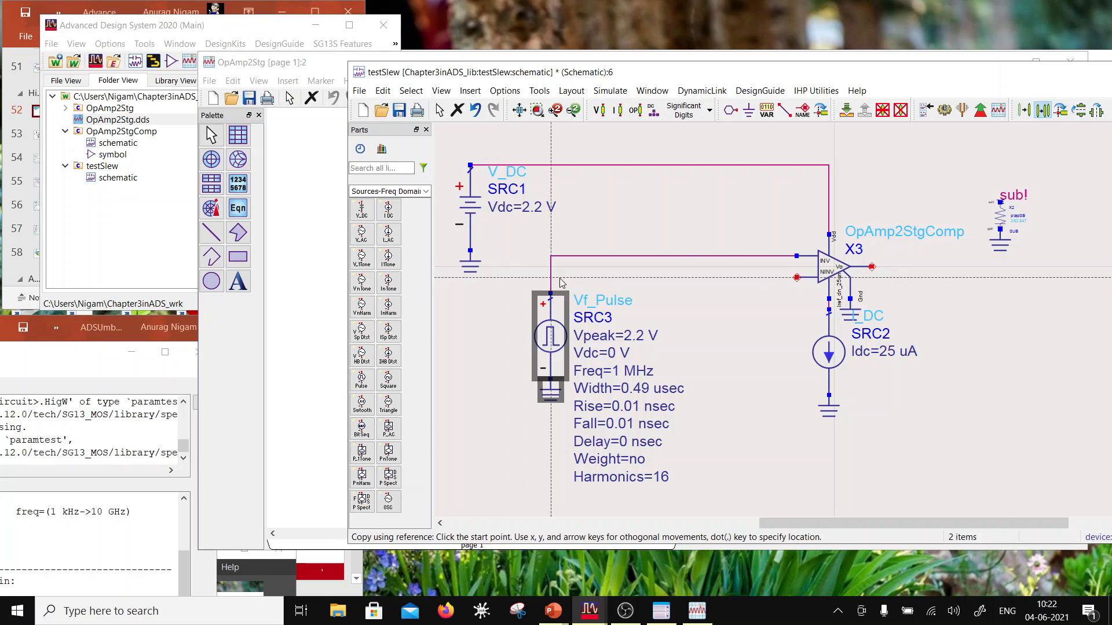
left_click(707, 386)
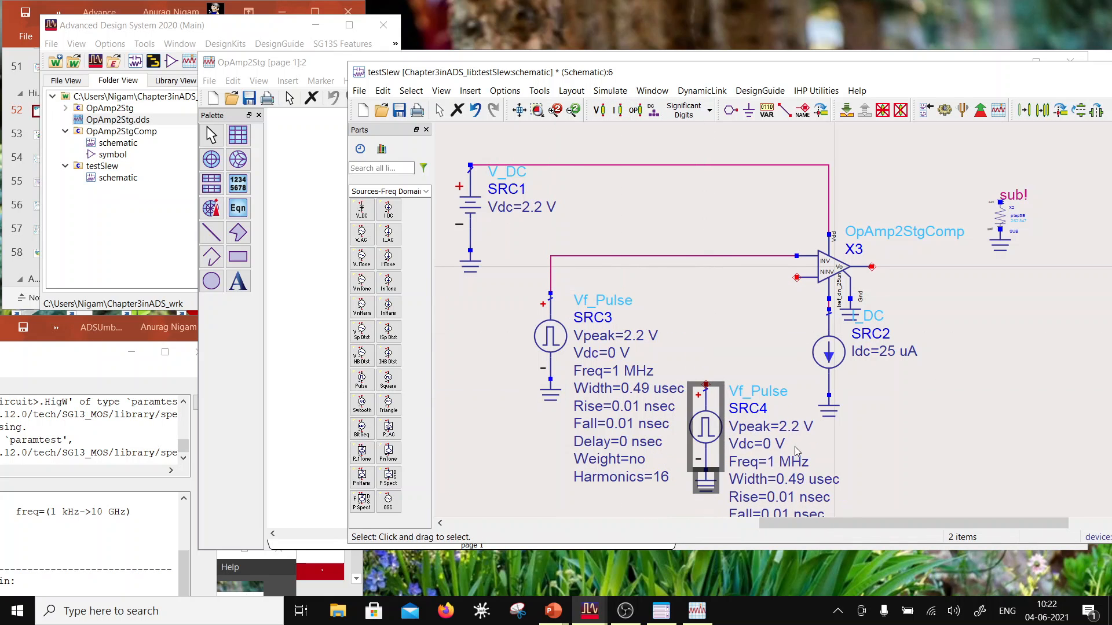
Step: Set the copied Vf_Pulse source's Vdc to 2.2 V and its Vpeak to -2.2 V
scroll(882, 389, "down", 1)
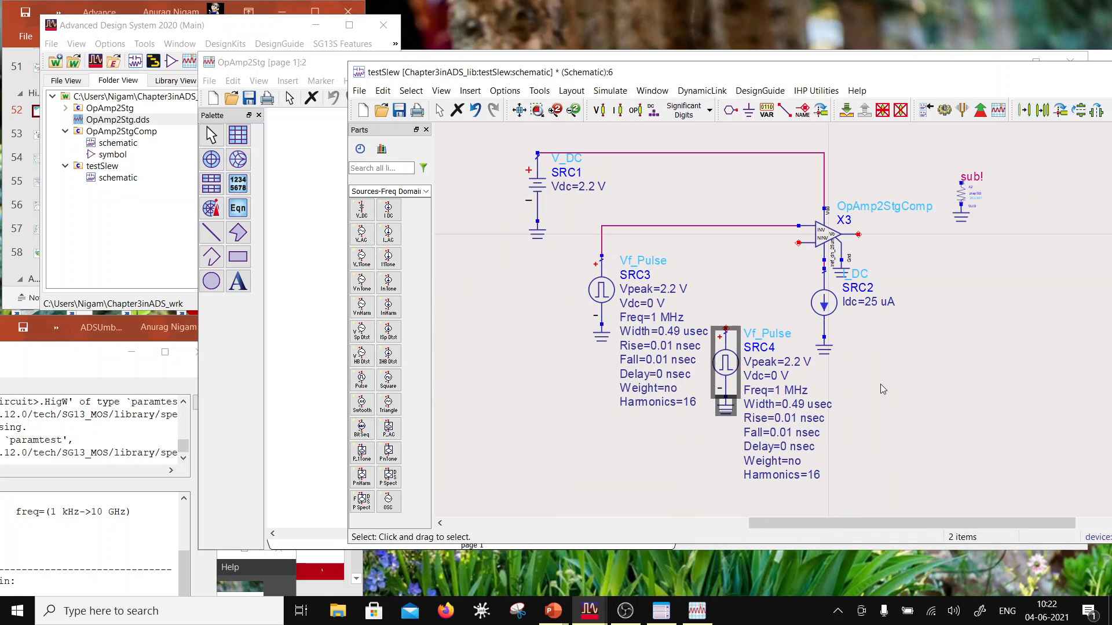
double_click(776, 376)
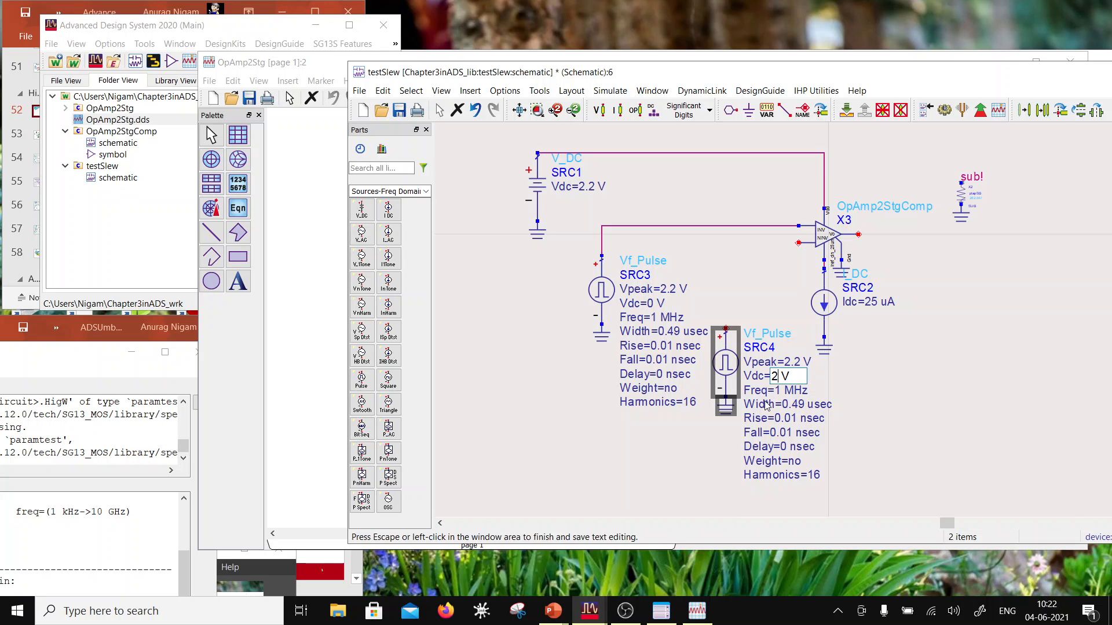
type("2.2")
left_click(785, 369)
double_click(789, 362)
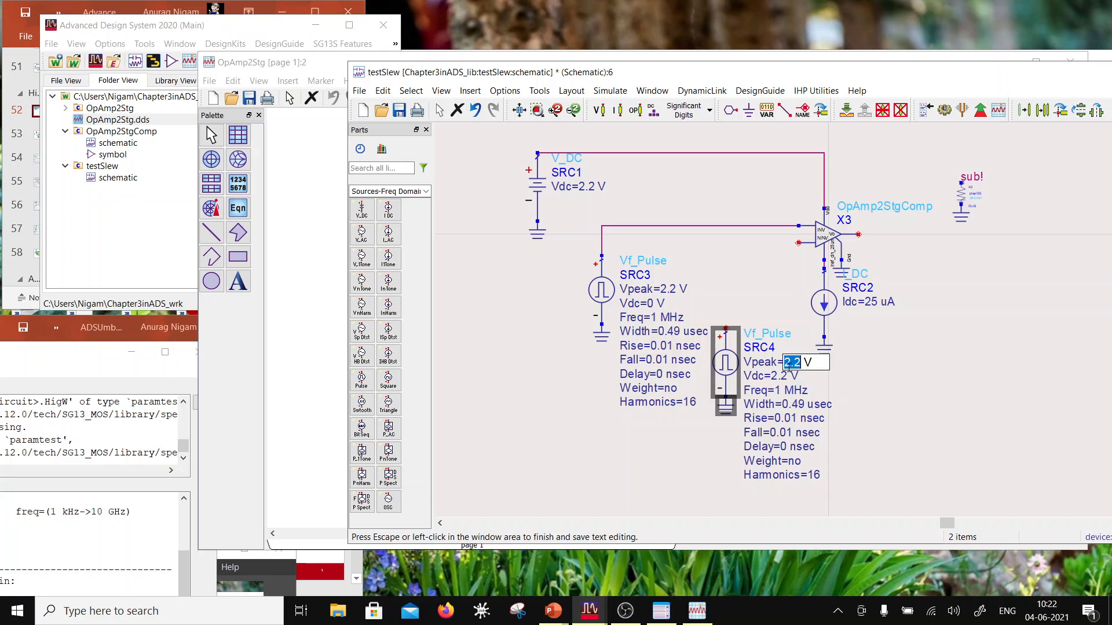
type("-")
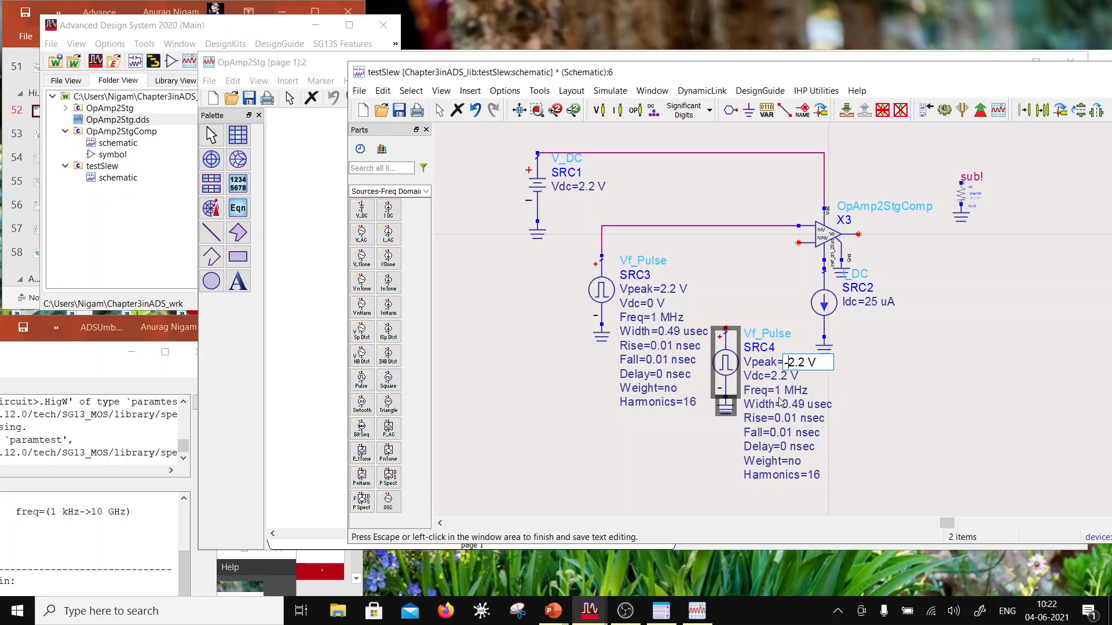
left_click(890, 373)
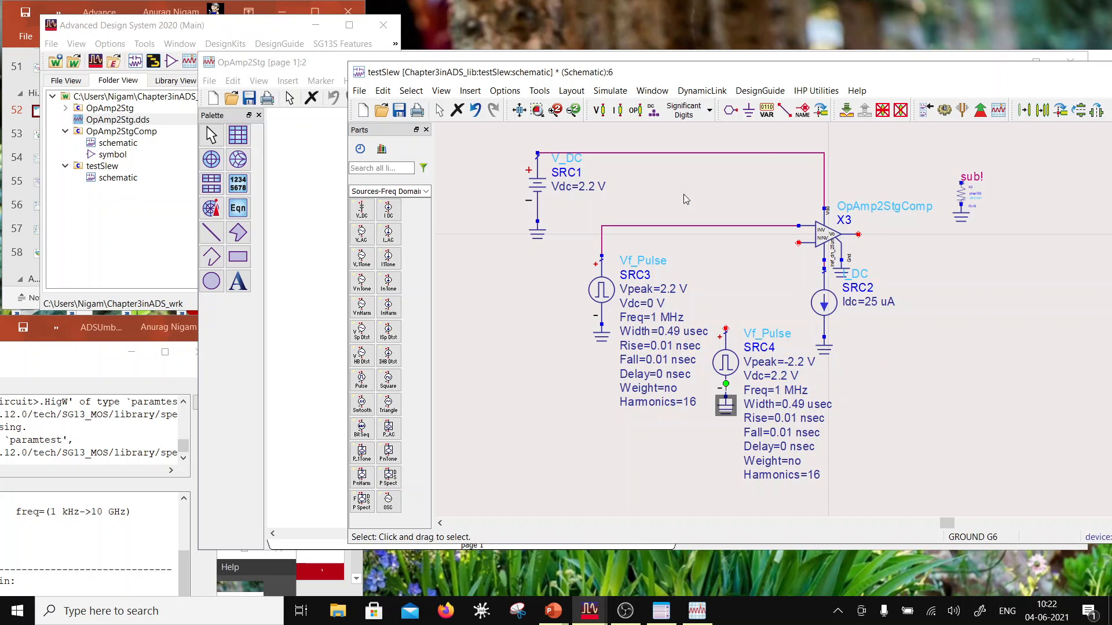
Step: Wire the upper end of the SRC4 pulse source to the op-amp's NINV input
left_click(785, 109)
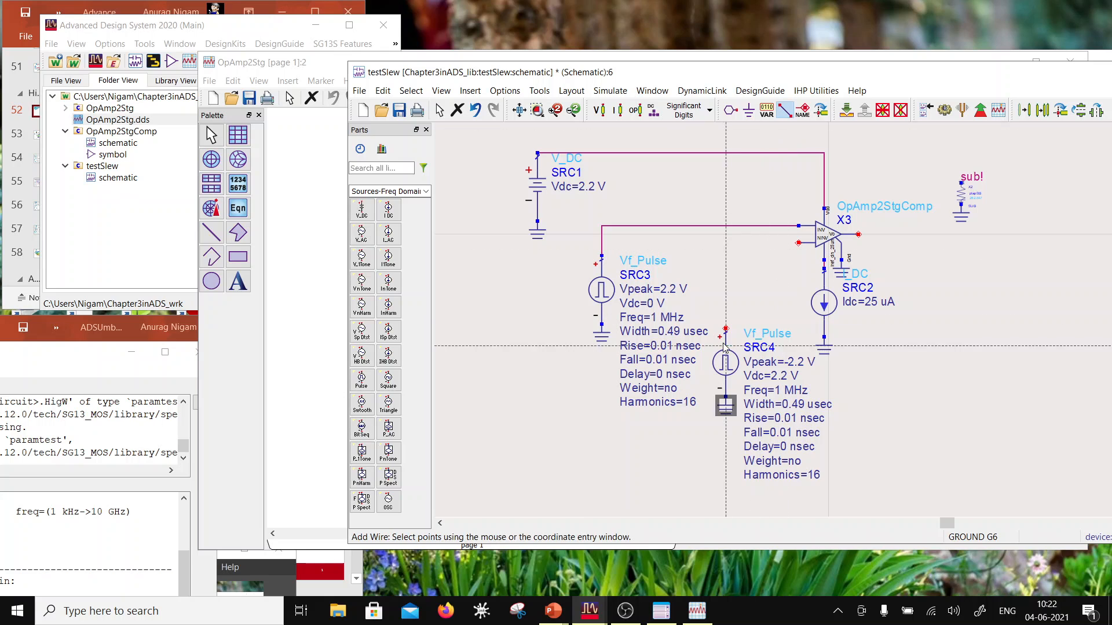
left_click(798, 243)
key("Escape")
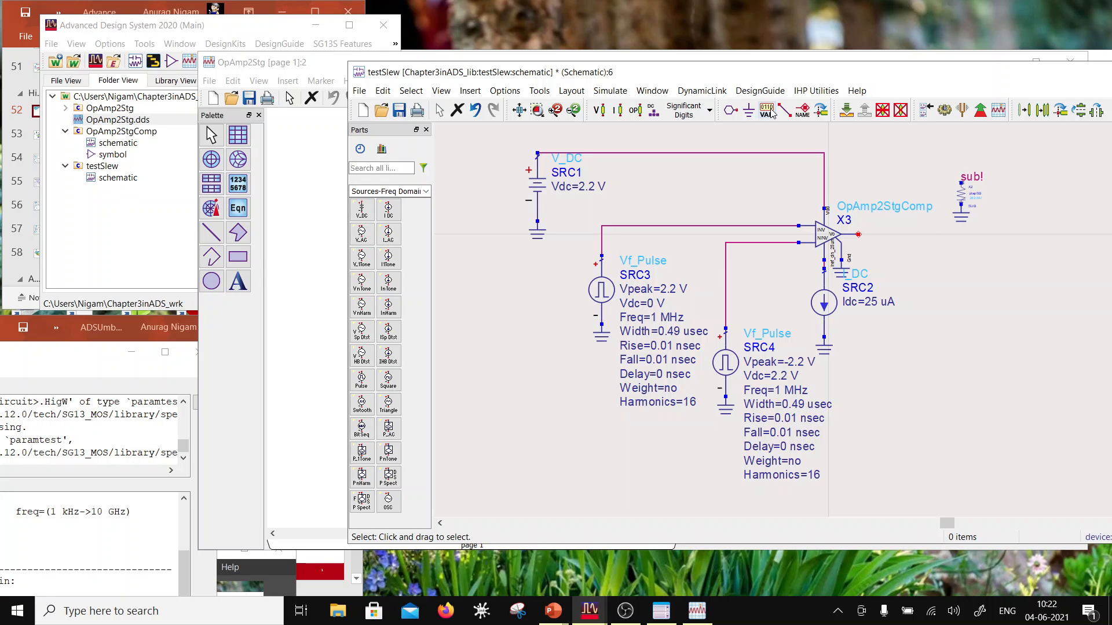
Step: Label the op-amp's output pin Vo with a wire label
left_click(803, 110)
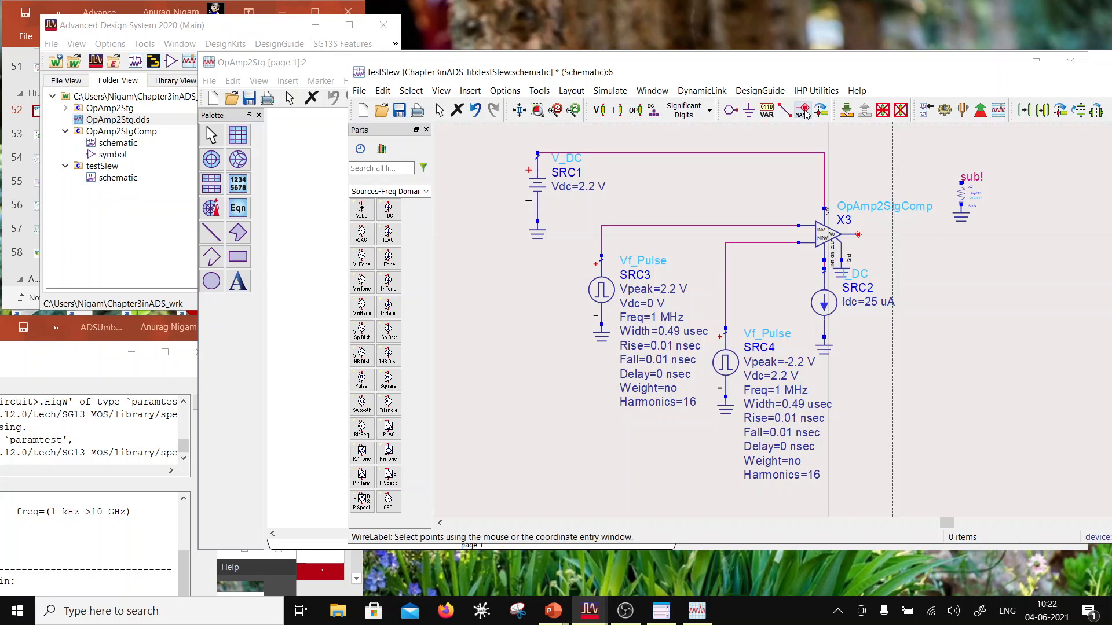
left_click(858, 234)
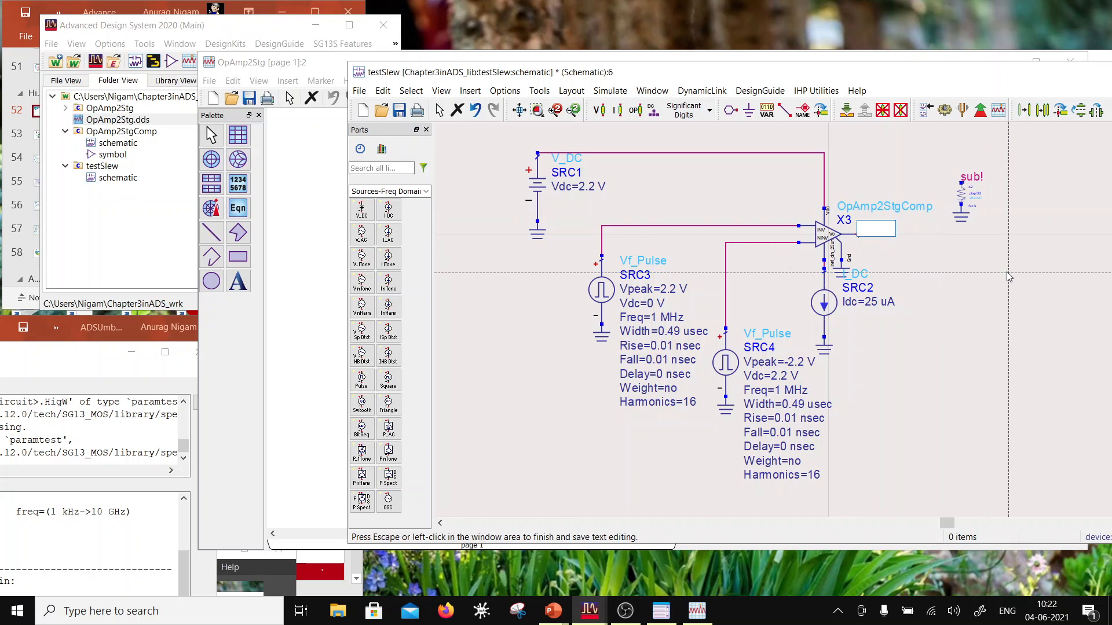
type("Vo")
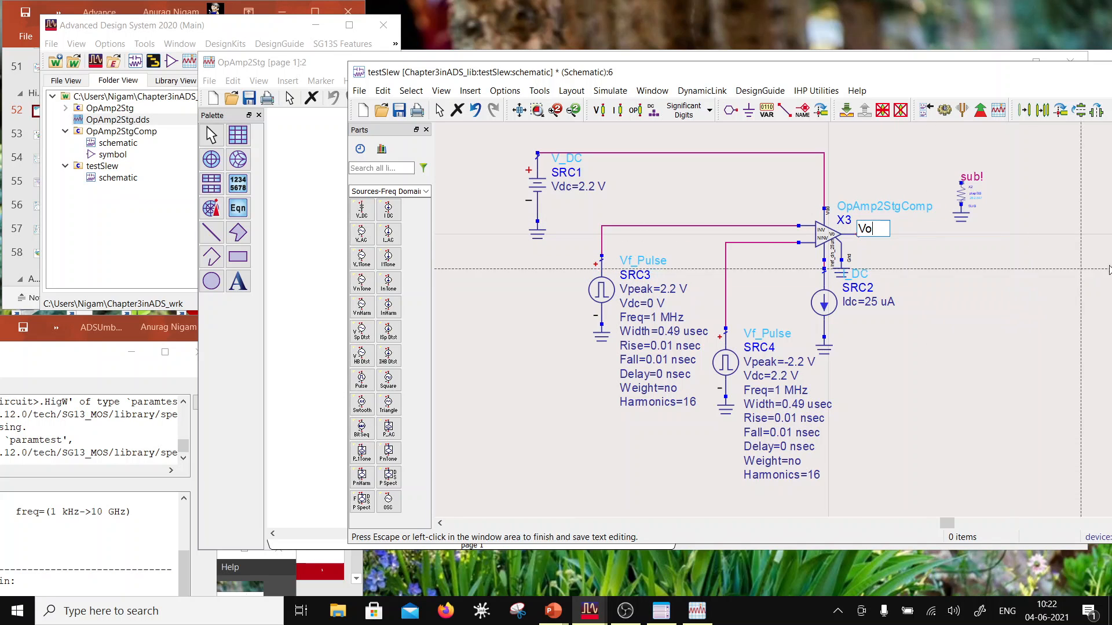
key("Escape")
key("Escape")
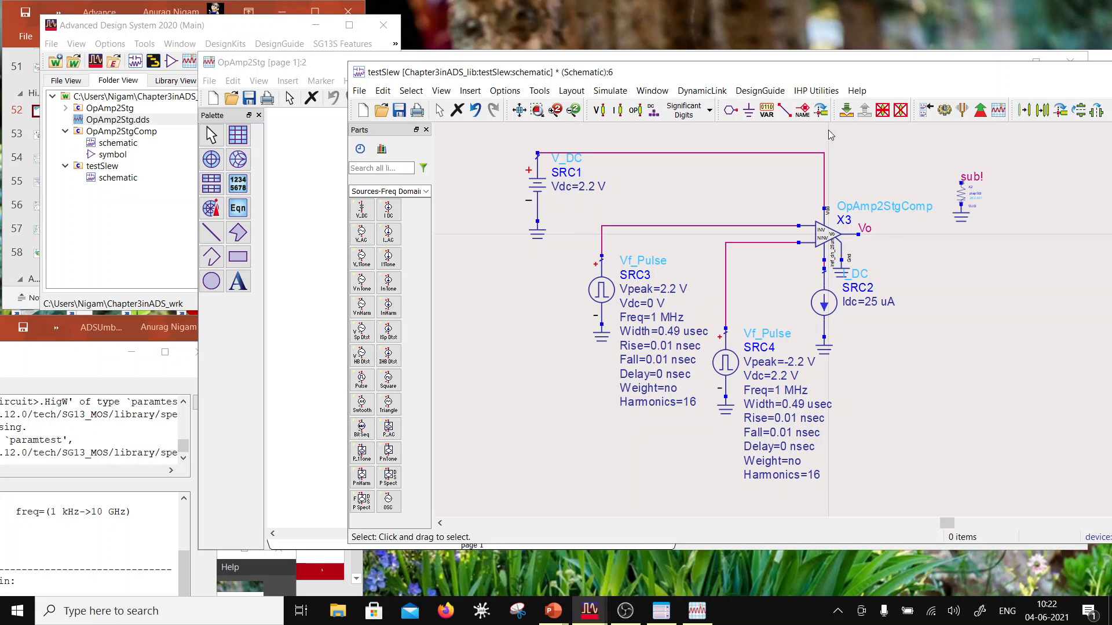
Step: Label the wire between SRC3 and the op-amp's inverting input INV
left_click(803, 110)
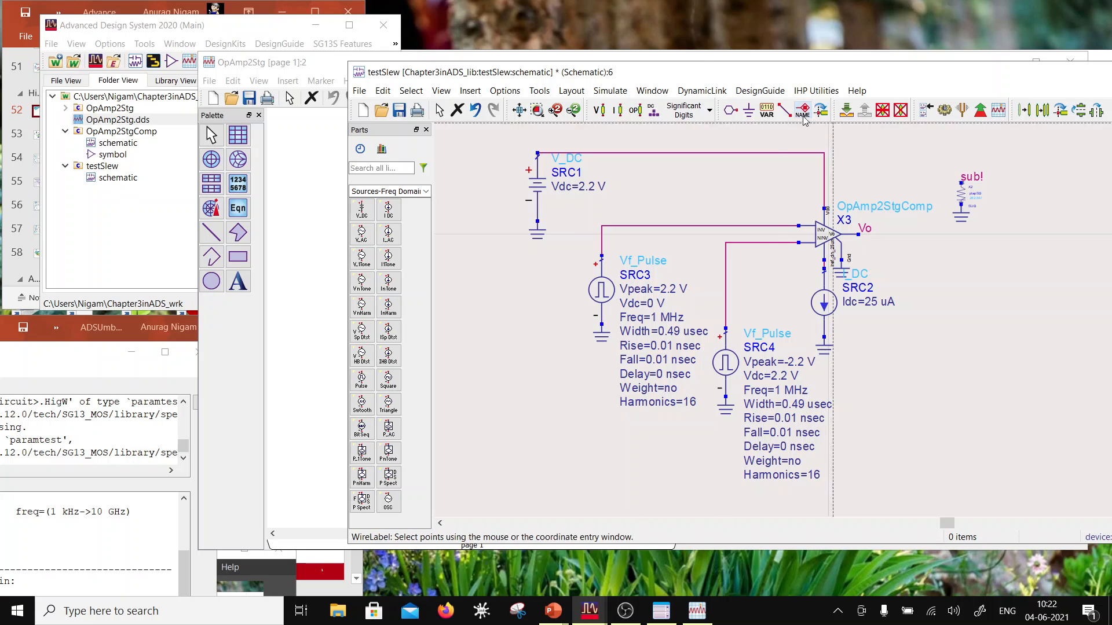
left_click(745, 226)
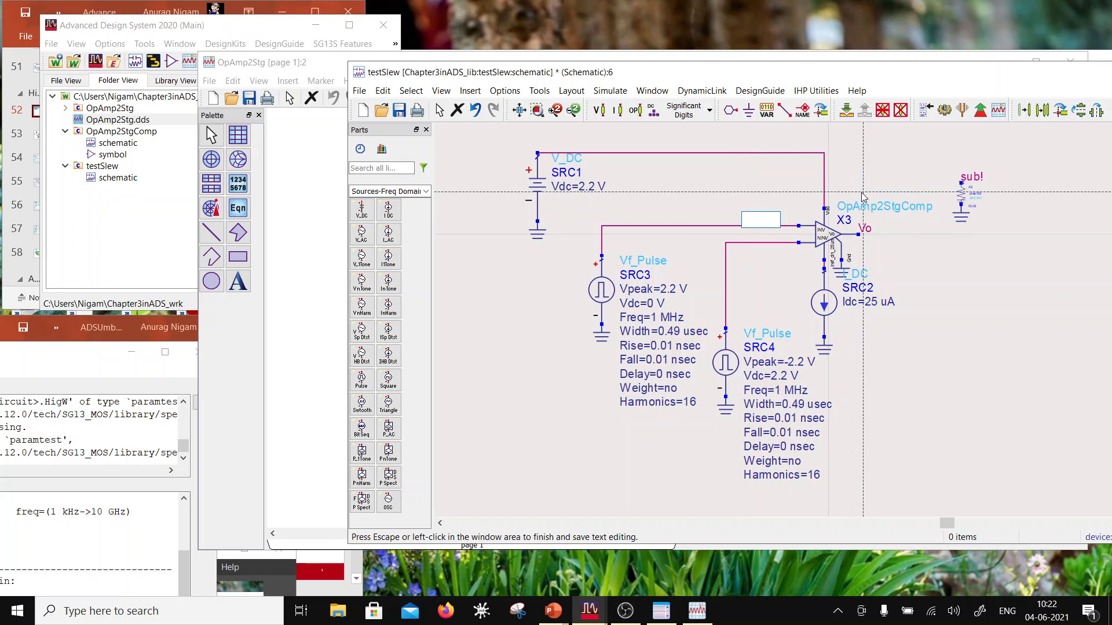
type("INV")
left_click(746, 244)
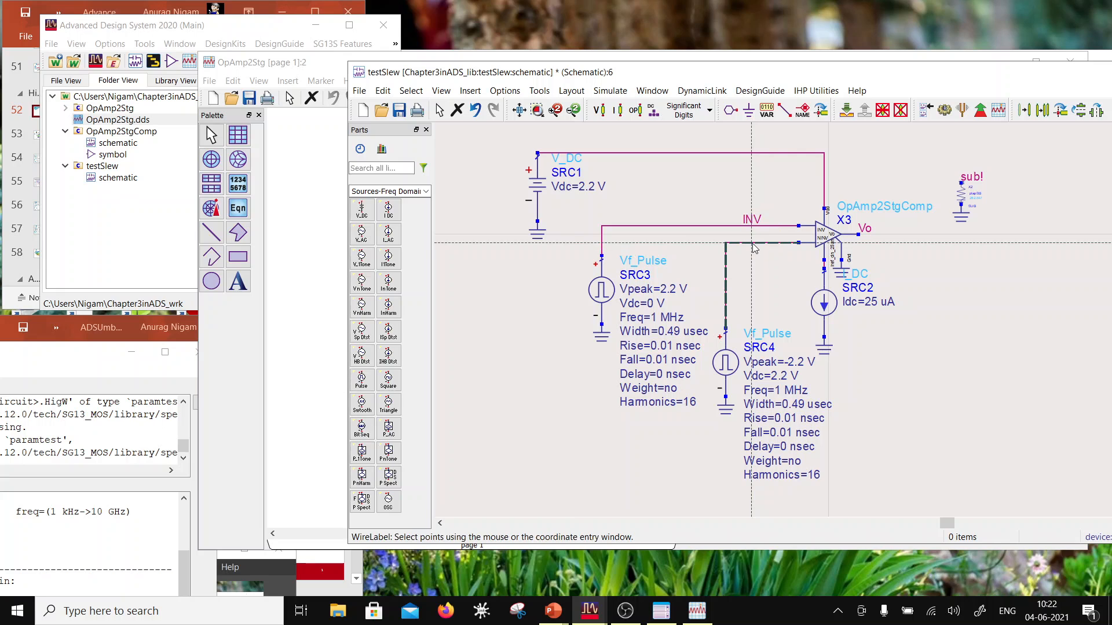
Step: Label the wire between SRC4 and the op-amp's non-inverting input NINV
left_click(753, 244)
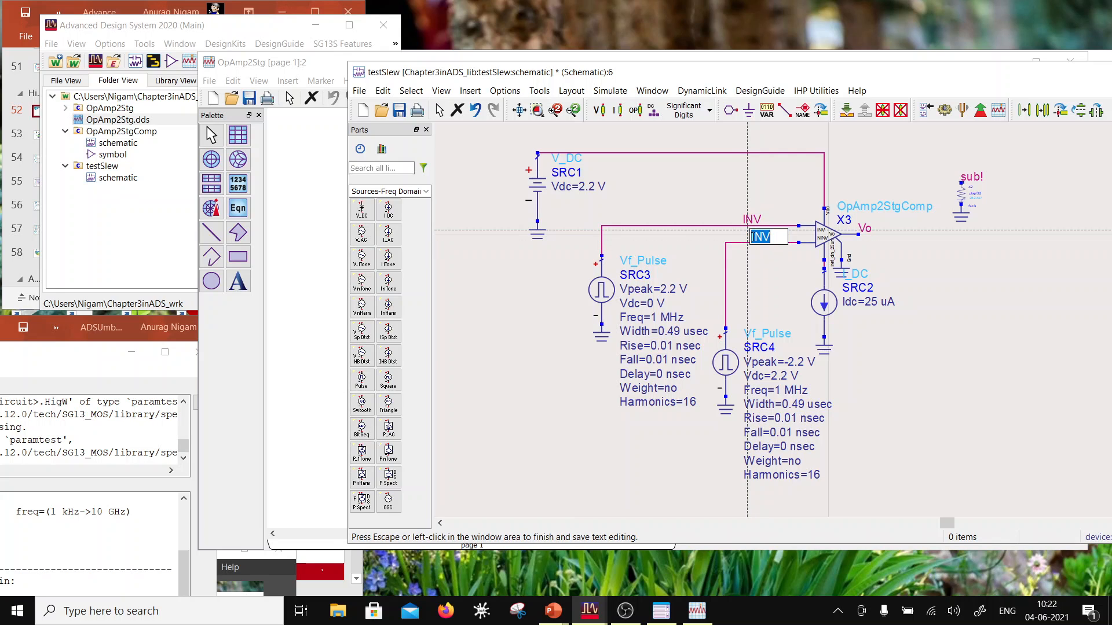
left_click(752, 237)
type("N")
left_click(951, 312)
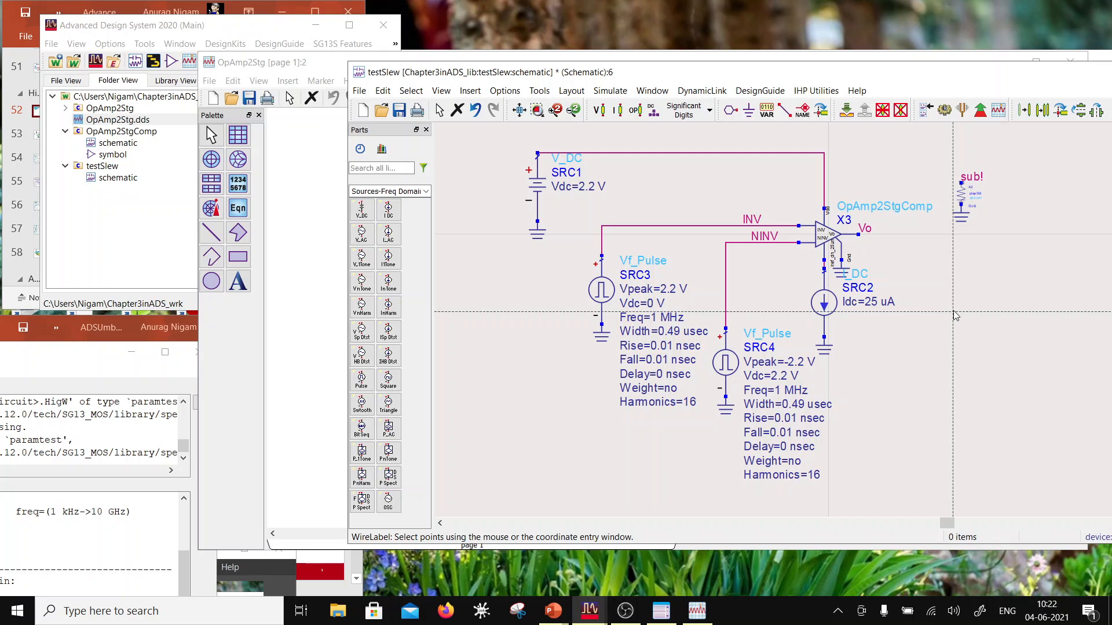
key("Escape")
Step: Place the IHP SG13S process_include component from the Evrything palette to the right of the SRC2 current source
key("f")
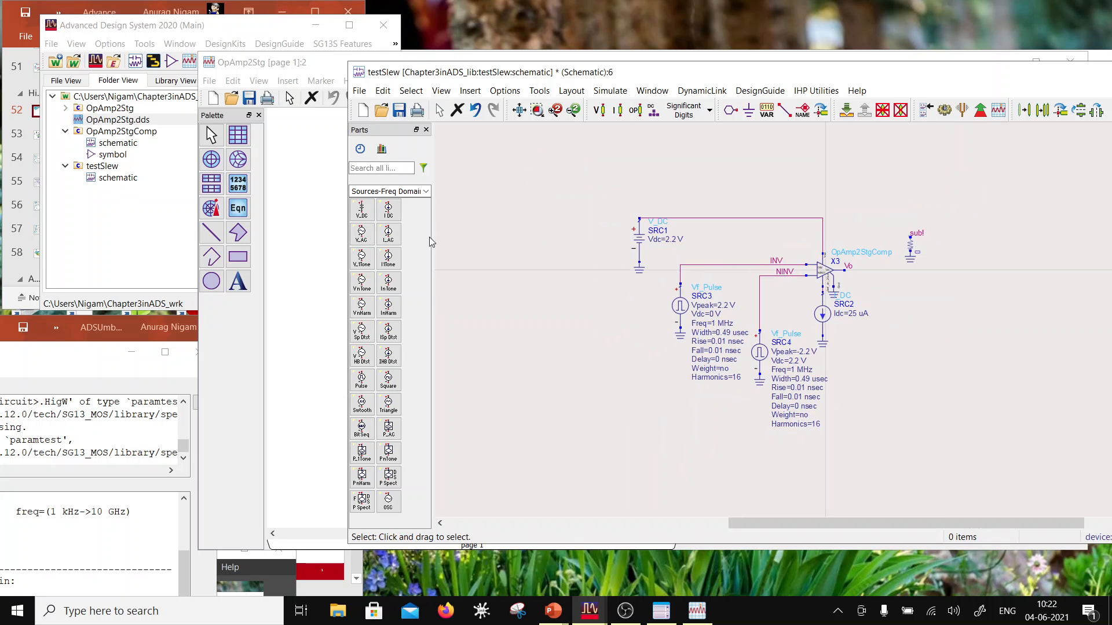
left_click(399, 191)
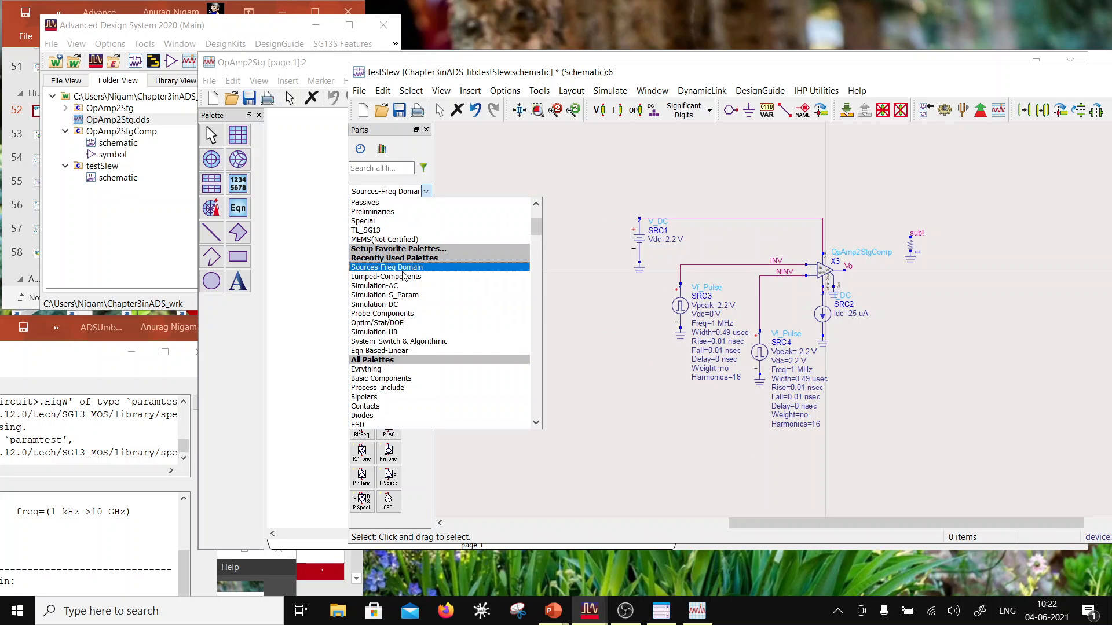
scroll(395, 243, "down", 5)
left_click(370, 225)
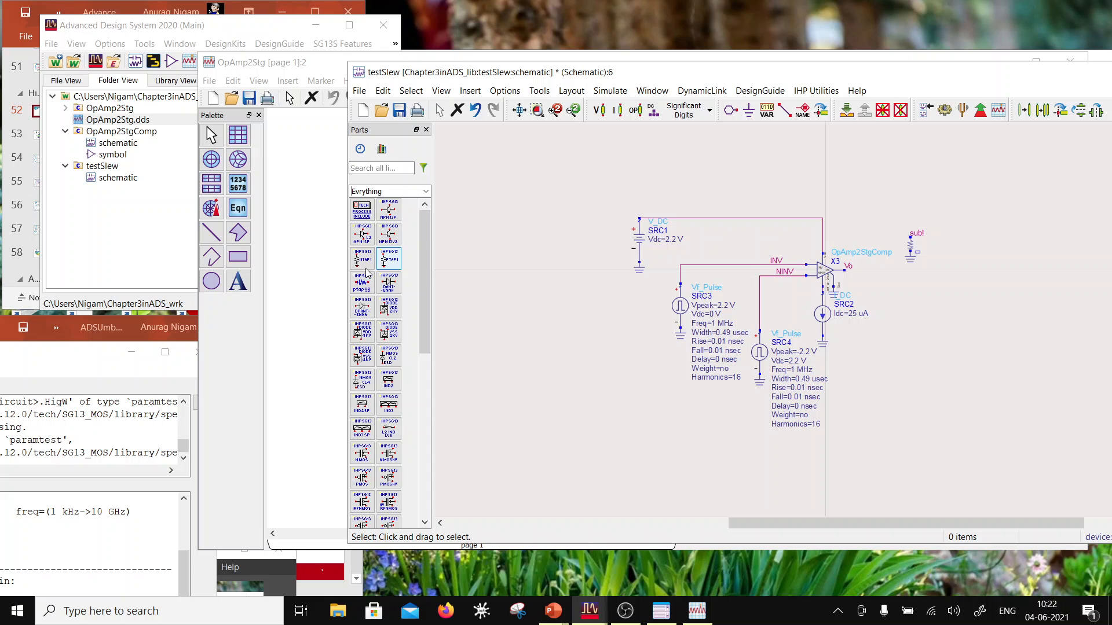
left_click(362, 209)
left_click(891, 316)
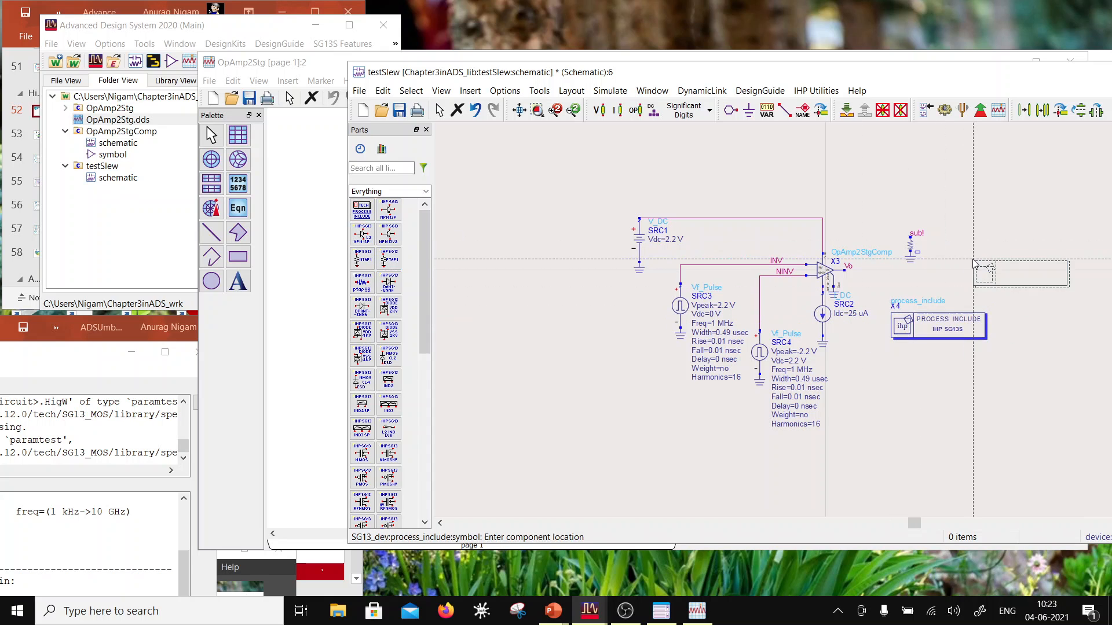
key("Escape")
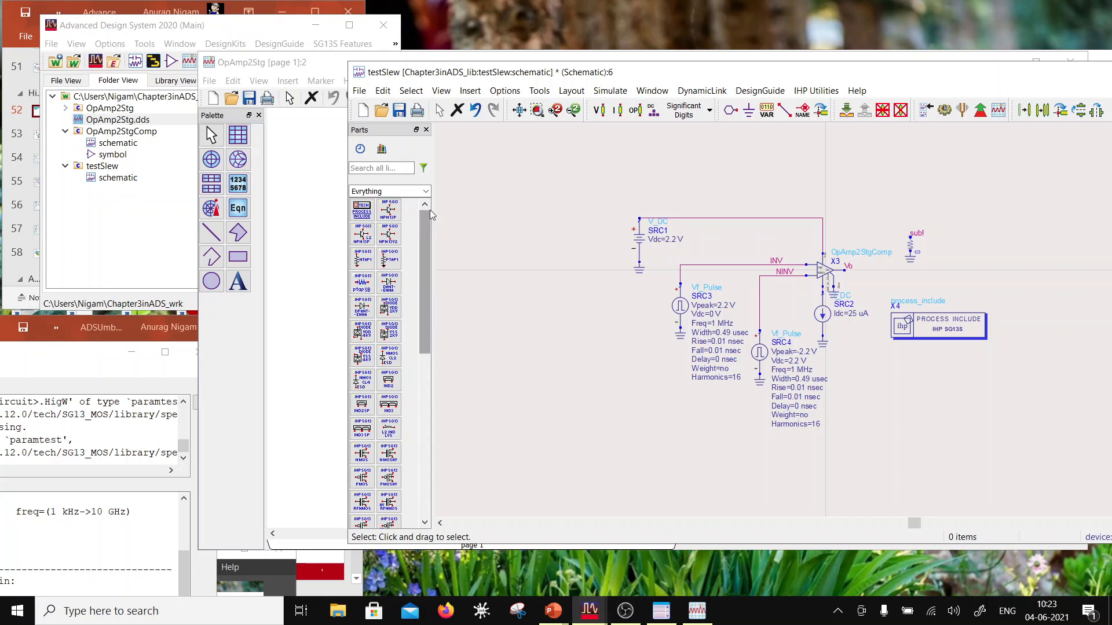
Step: Place a Trans simulation controller from the Simulation-Transient palette just below the process include block
left_click(405, 192)
scroll(420, 353, "down", 3)
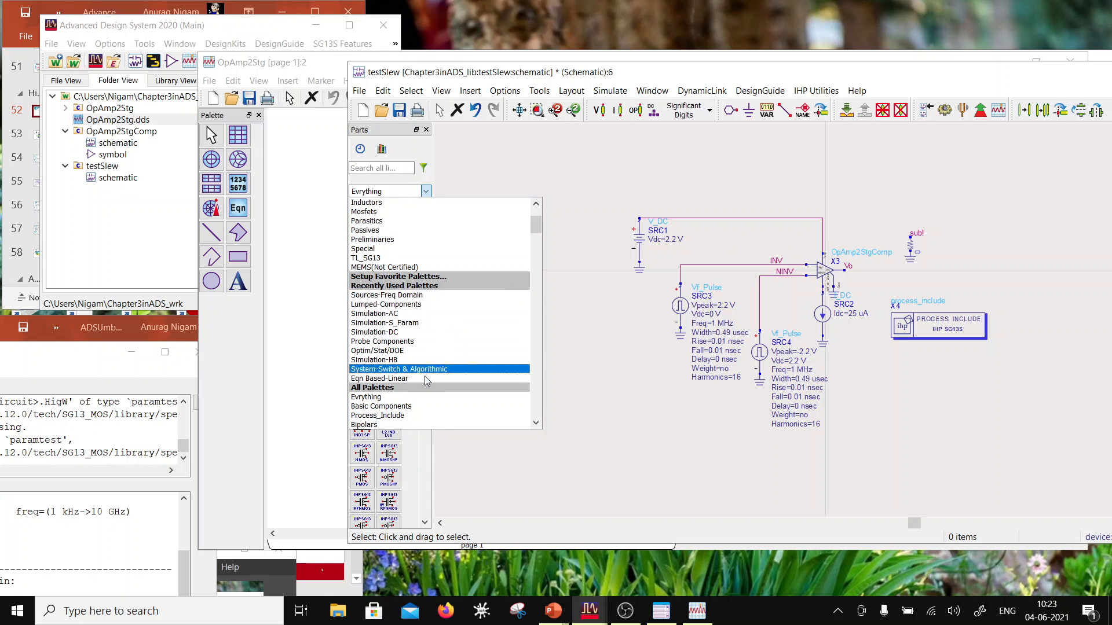
scroll(429, 358, "down", 1)
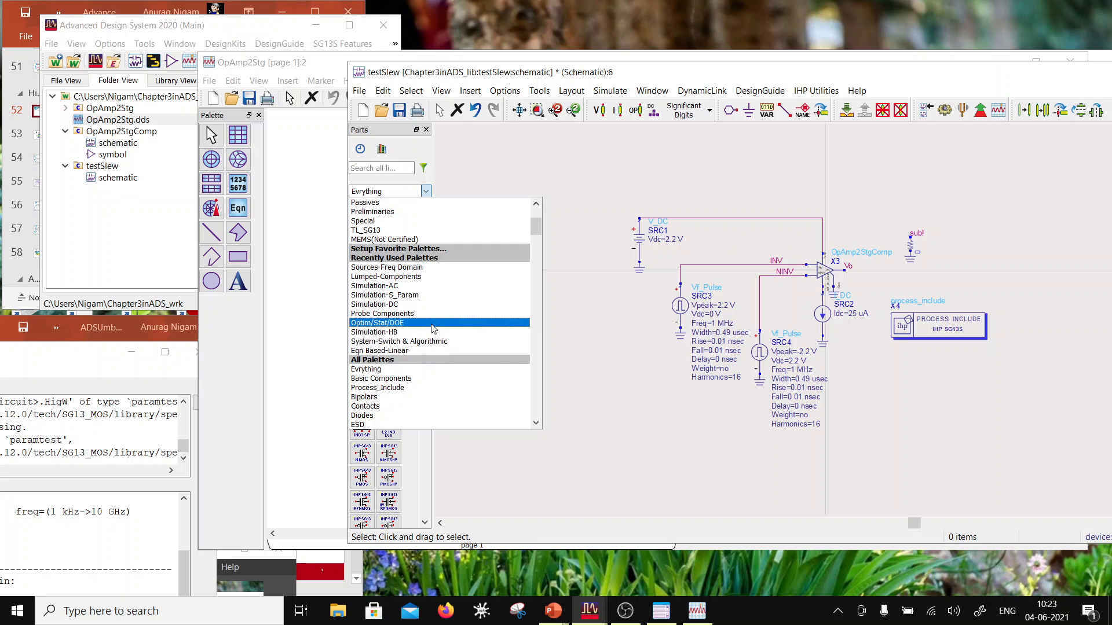
scroll(431, 327, "down", 3)
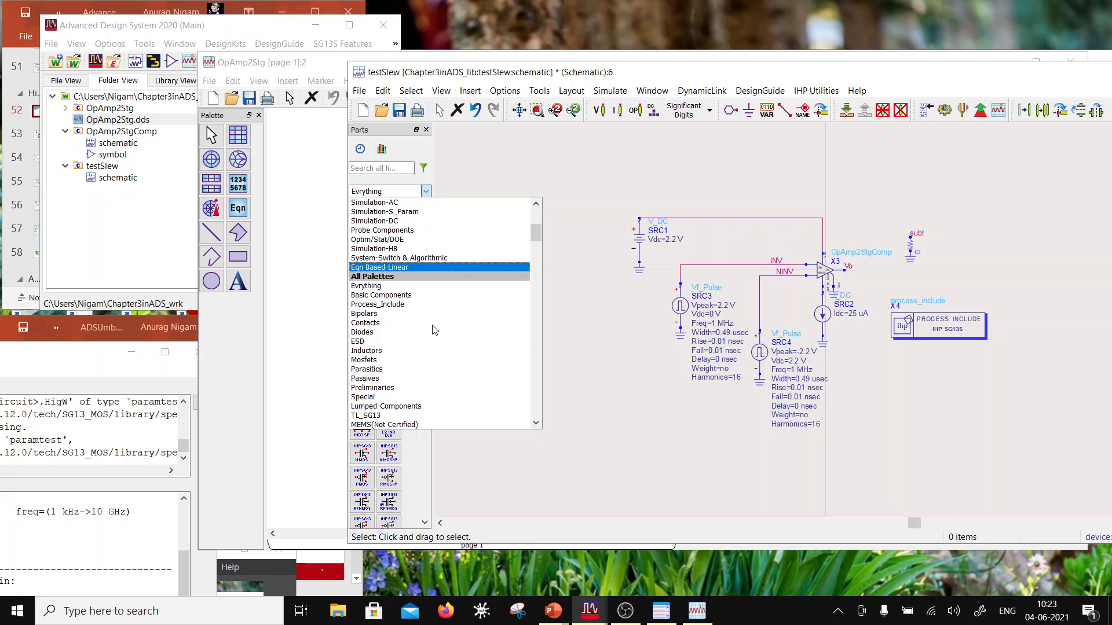
scroll(434, 330, "down", 3)
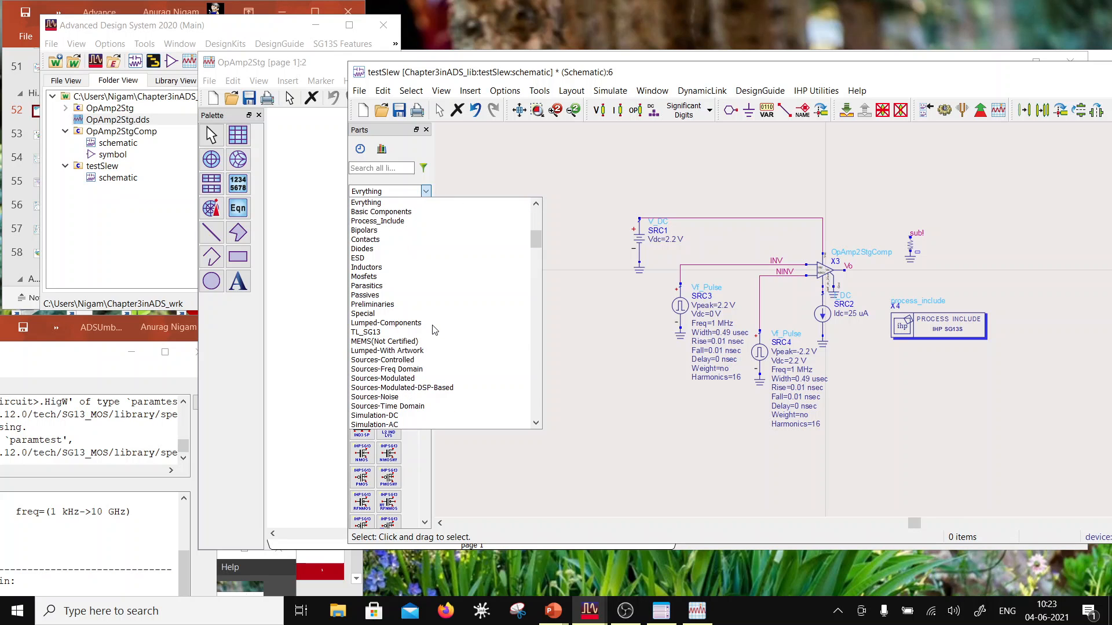
scroll(415, 426, "down", 2)
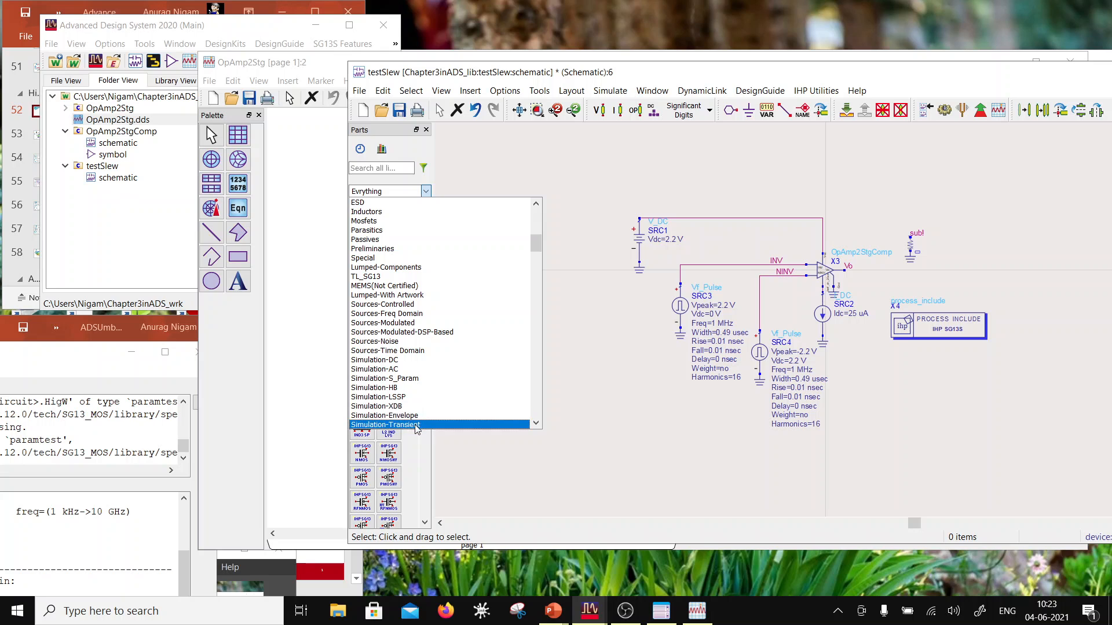
left_click(416, 426)
left_click(361, 208)
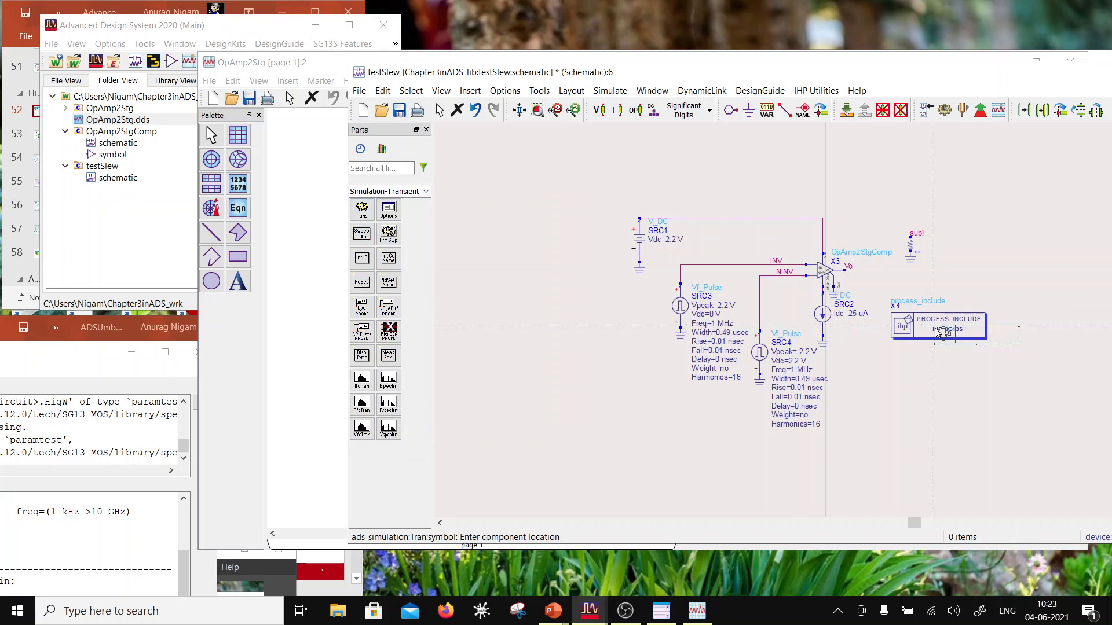
left_click(892, 359)
key("Escape")
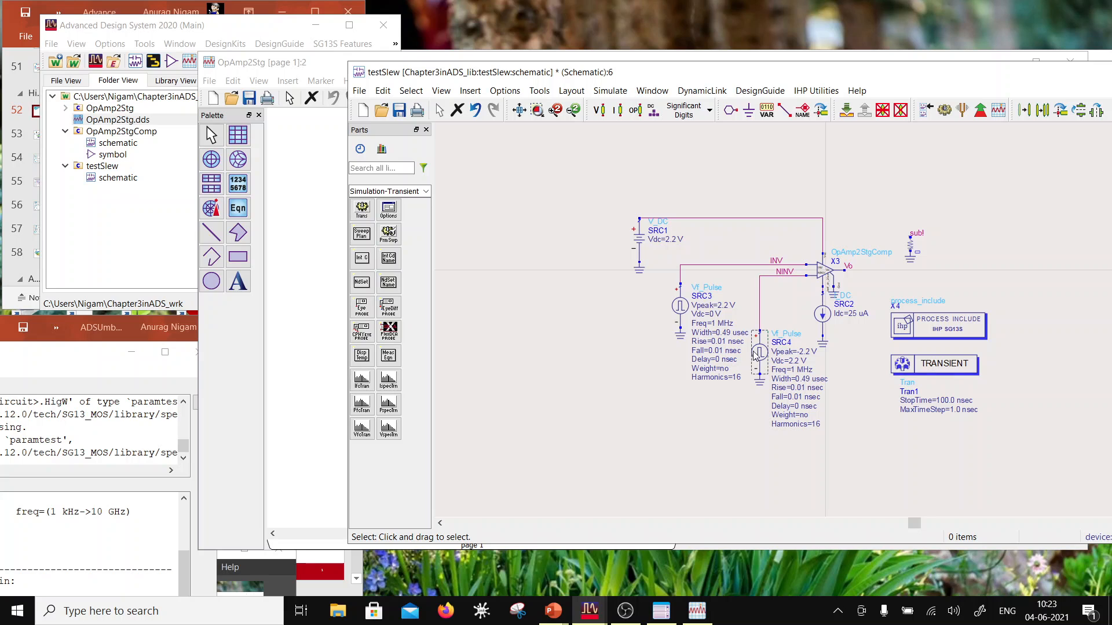
Step: Set both the Rise and Fall times of the SRC3 pulse source to 0.01 usec
double_click(734, 342)
scroll(739, 345, "up", 2)
scroll(841, 328, "up", 1)
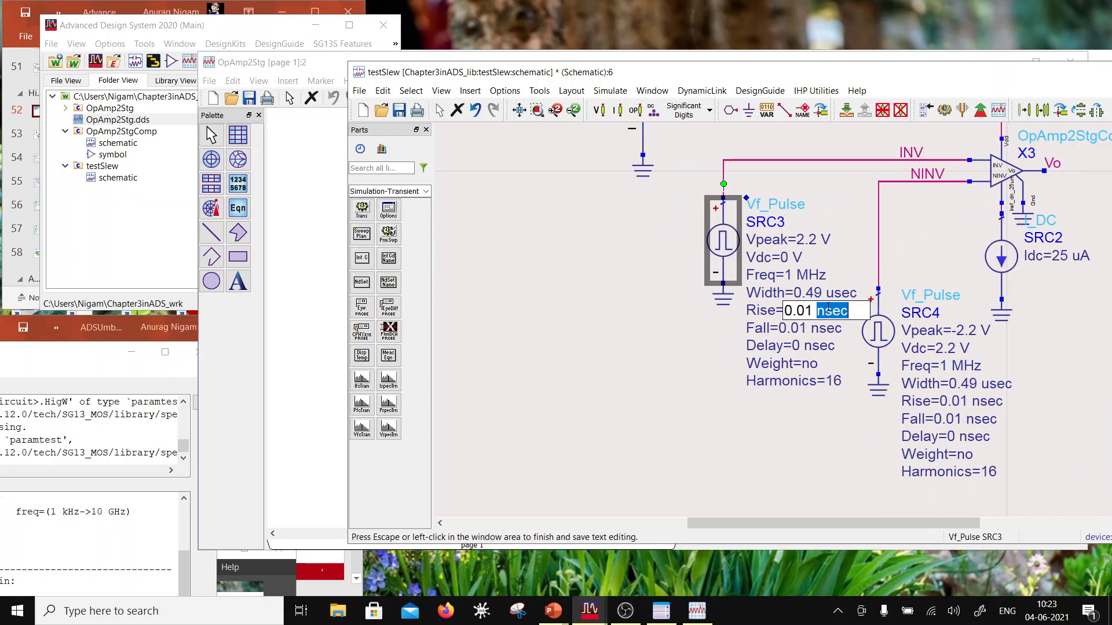
left_click(820, 311)
type("u")
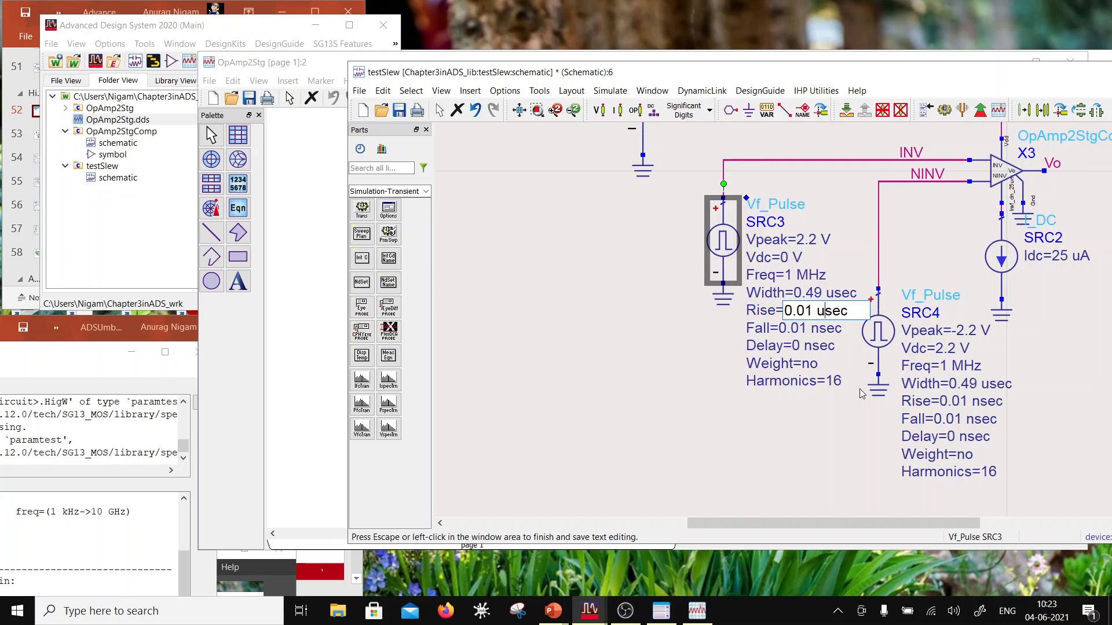
left_click(677, 463)
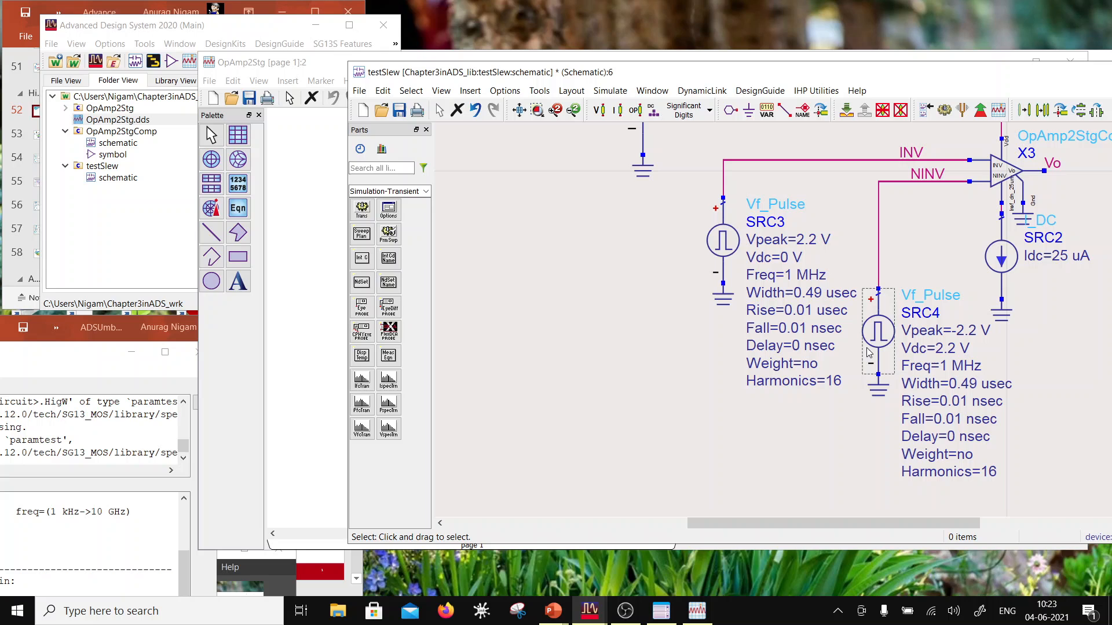
double_click(830, 329)
left_click(815, 329)
key("shift+Right")
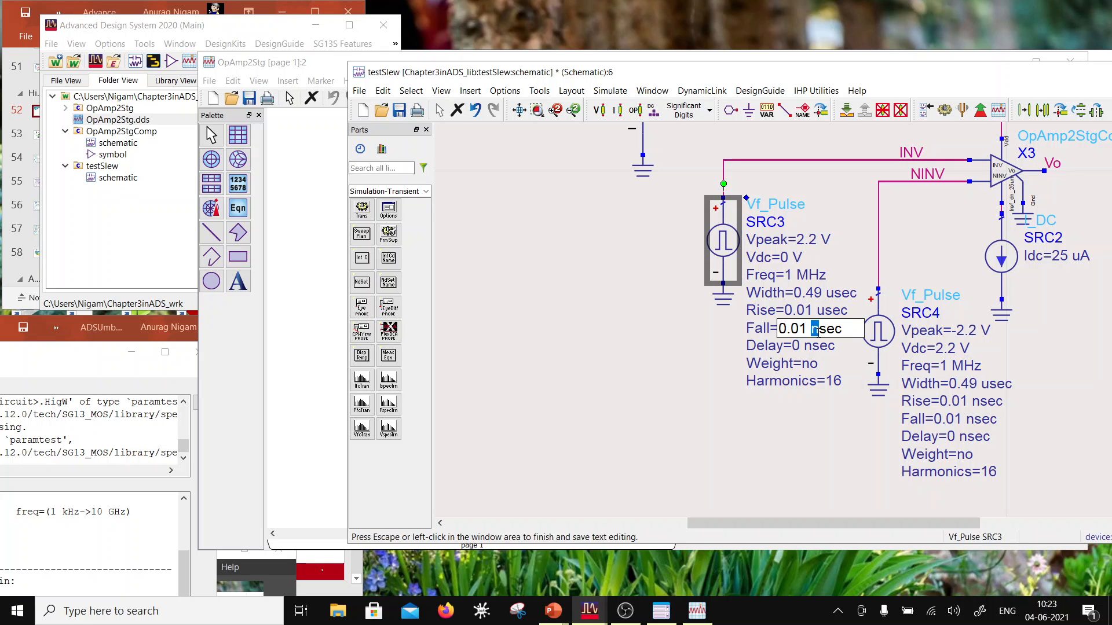
type("u")
left_click(706, 414)
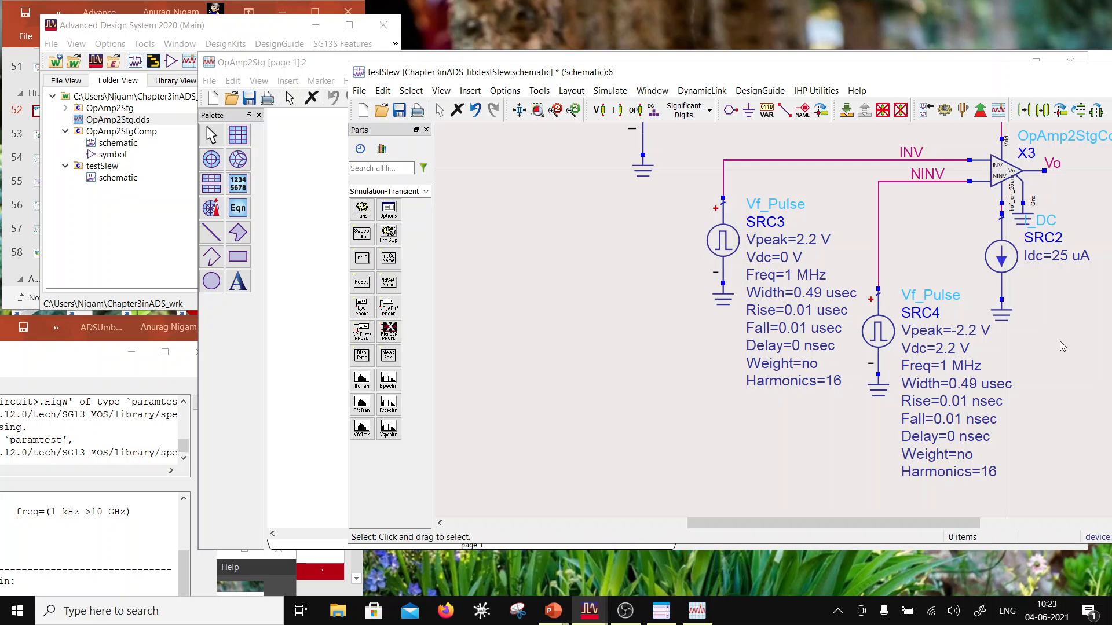
Step: Set both the Rise and Fall times of the SRC4 pulse source to 0.01 usec
double_click(987, 387)
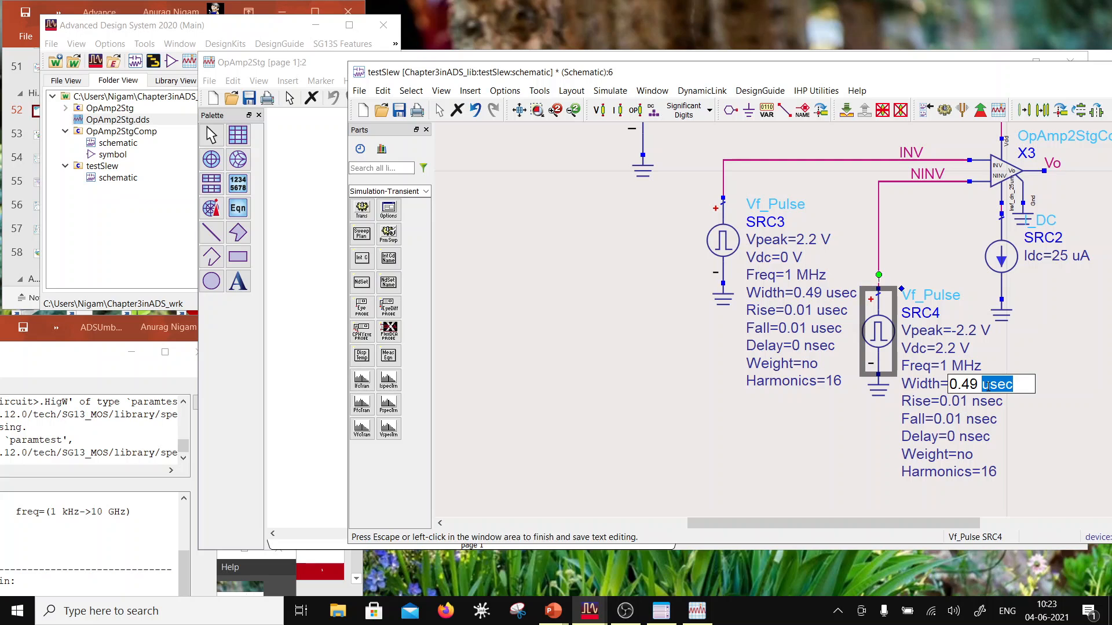
left_click(979, 402)
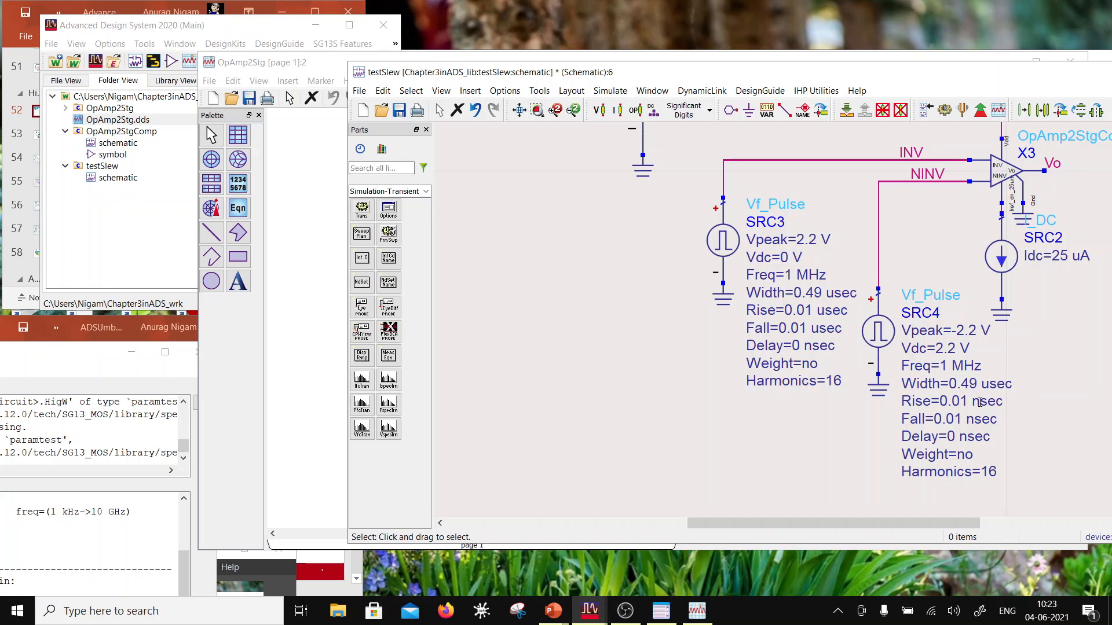
double_click(979, 402)
left_click(976, 402)
key("shift+Right")
type("u")
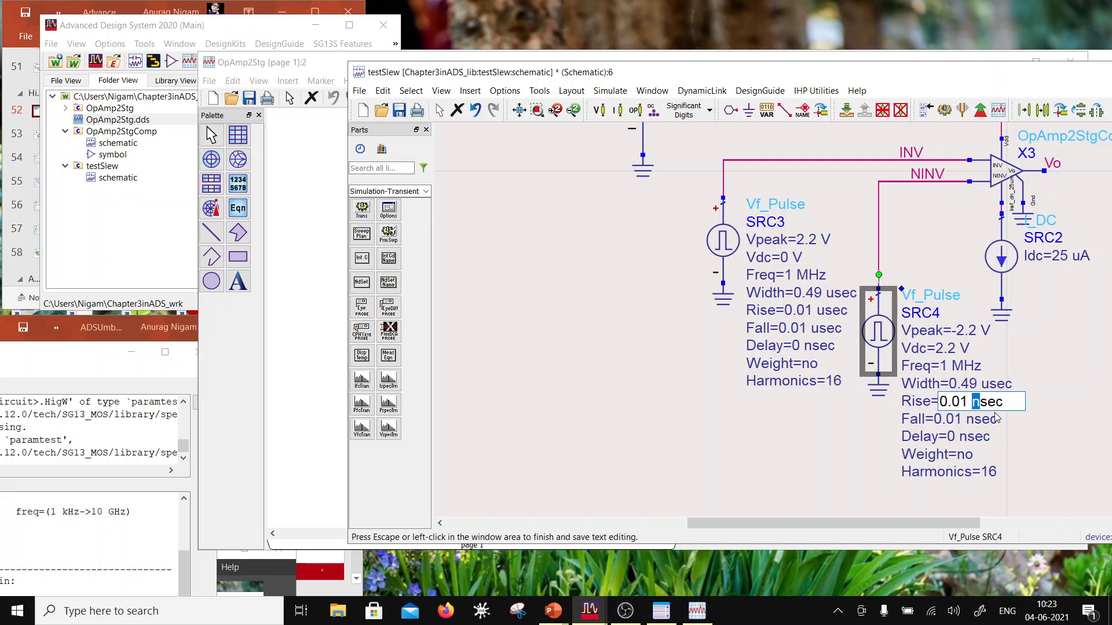
left_click(812, 473)
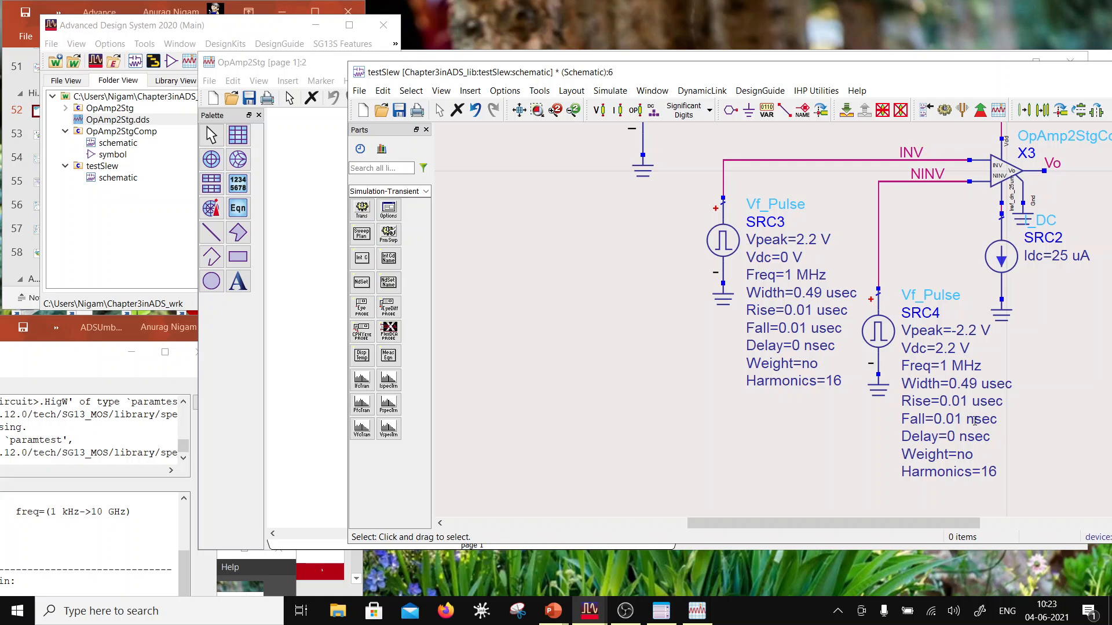
double_click(975, 421)
left_click(970, 420)
key("shift+Right")
type("u")
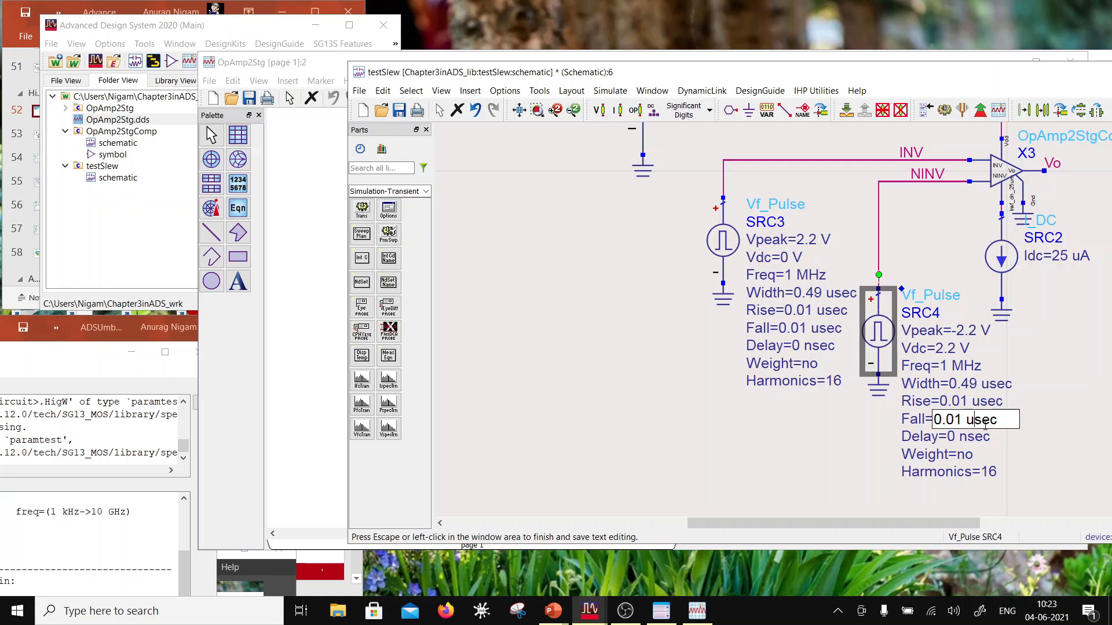
left_click(576, 326)
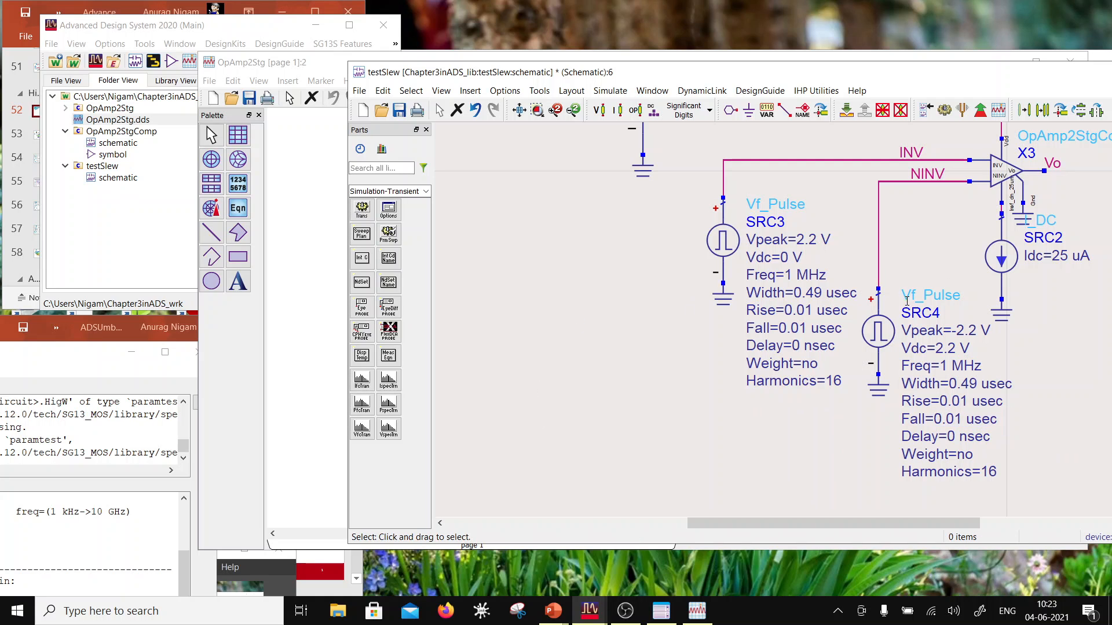
key("f")
scroll(988, 342, "up", 2)
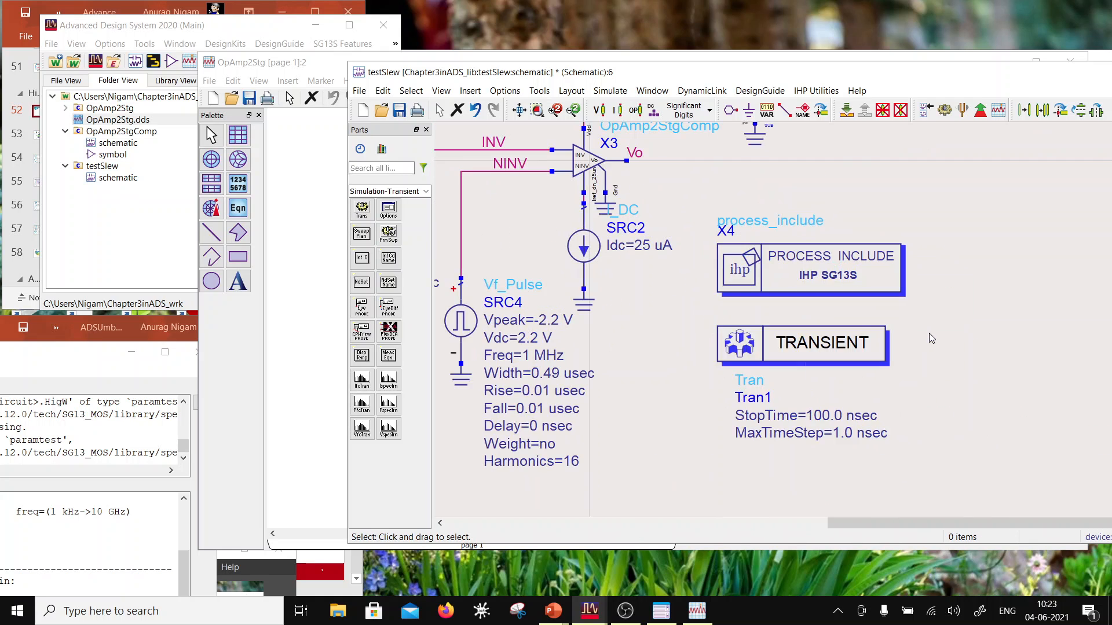
Step: Set the StopTime of the Tran1 transient controller to 4.0 usec
double_click(828, 415)
left_click_drag(828, 415, 787, 430)
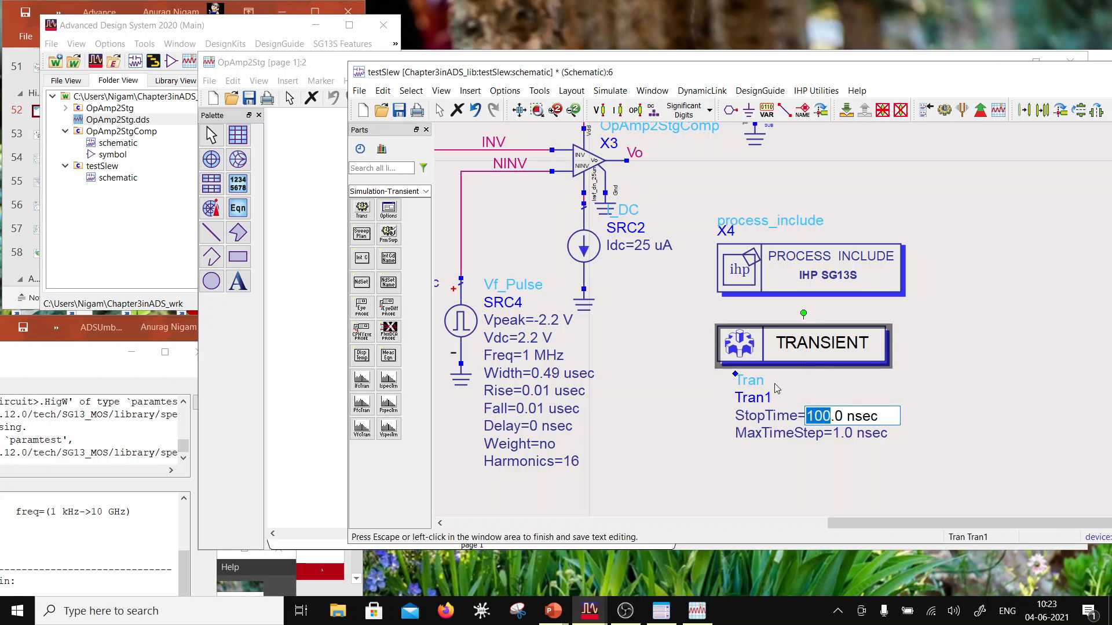
type("4")
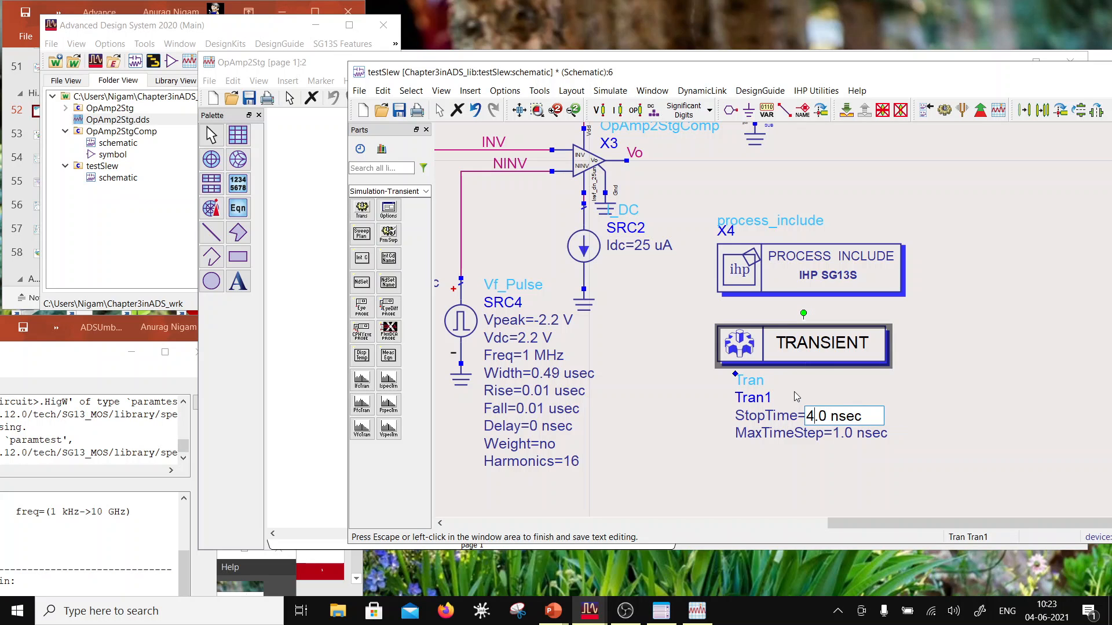
left_click(846, 436)
double_click(850, 433)
left_click(844, 417)
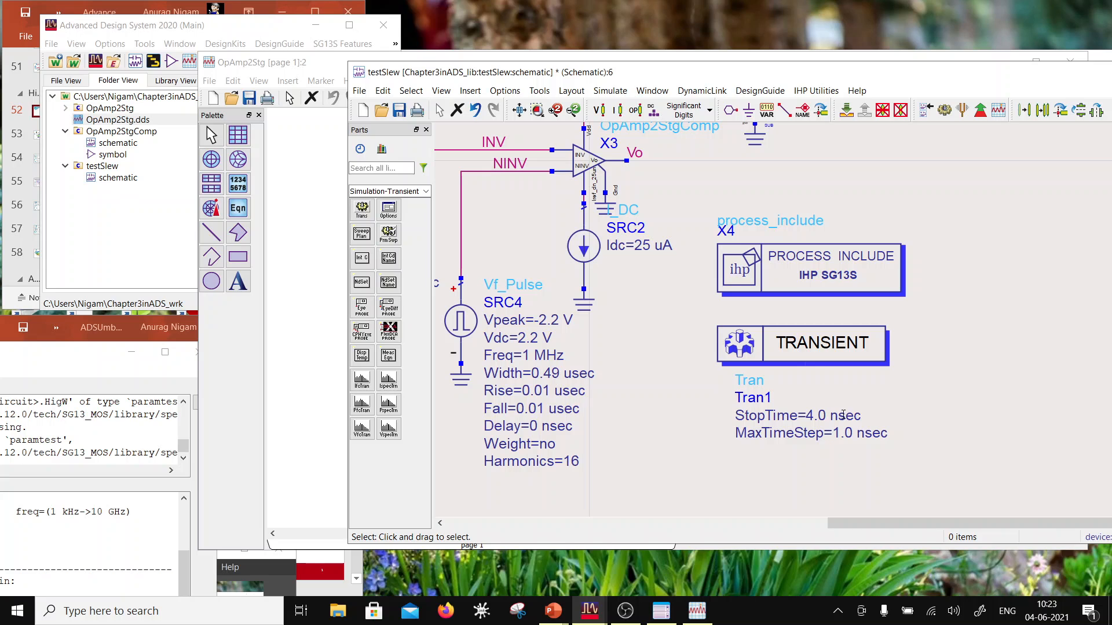
double_click(843, 415)
left_click_drag(839, 416, 831, 416)
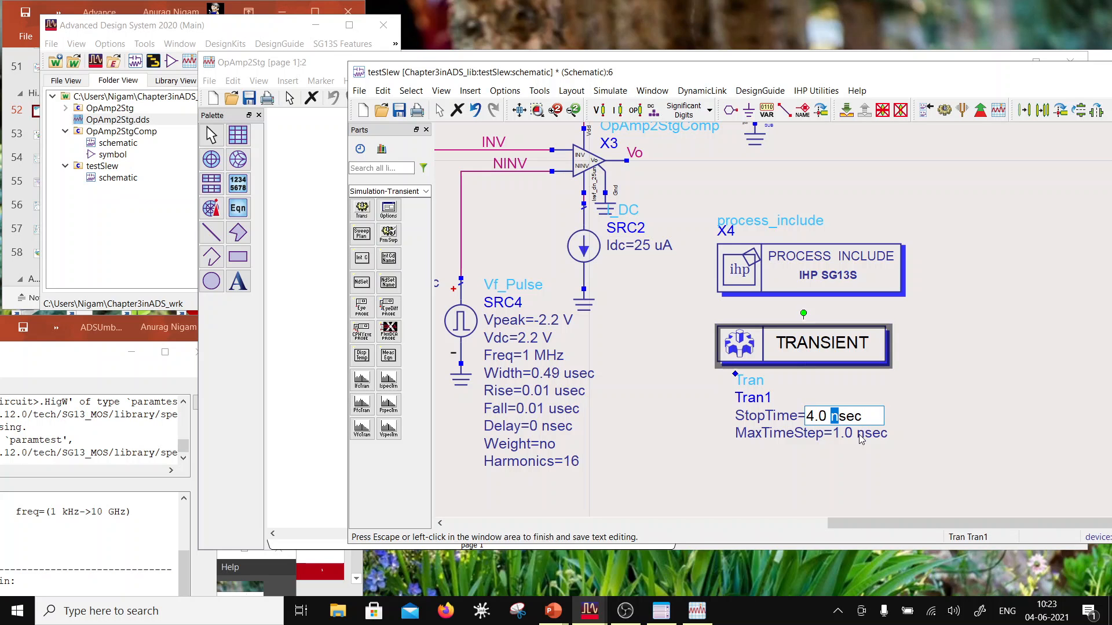
type("u")
left_click(885, 472)
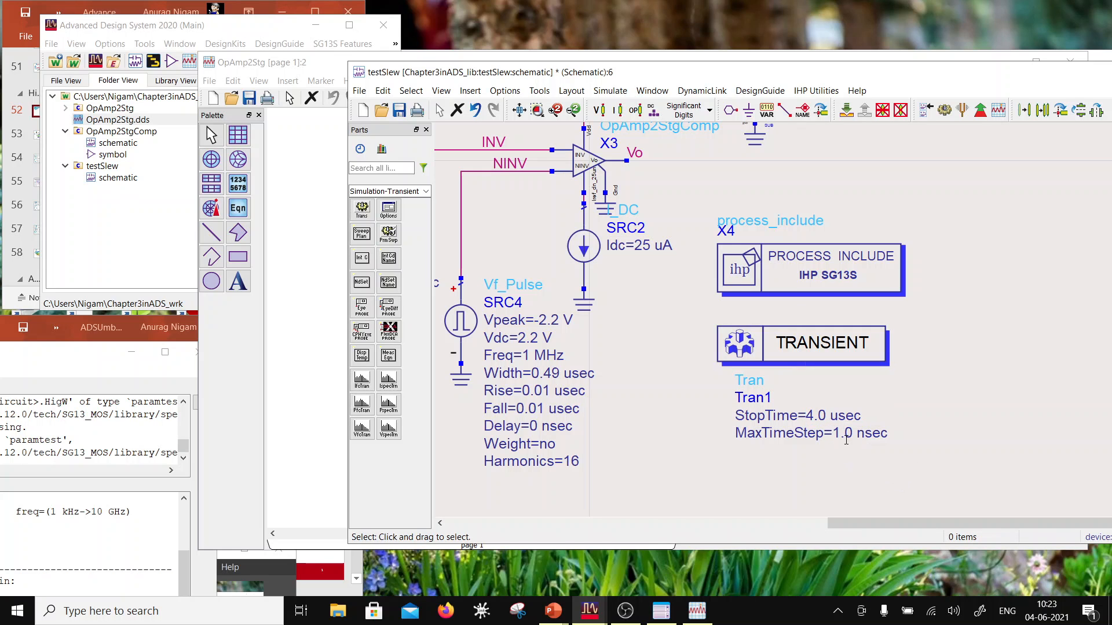
Step: Set the MaxTimeStep of the Tran1 controller to 0.01 usec and save the testSlew schematic
double_click(846, 433)
type("0.0")
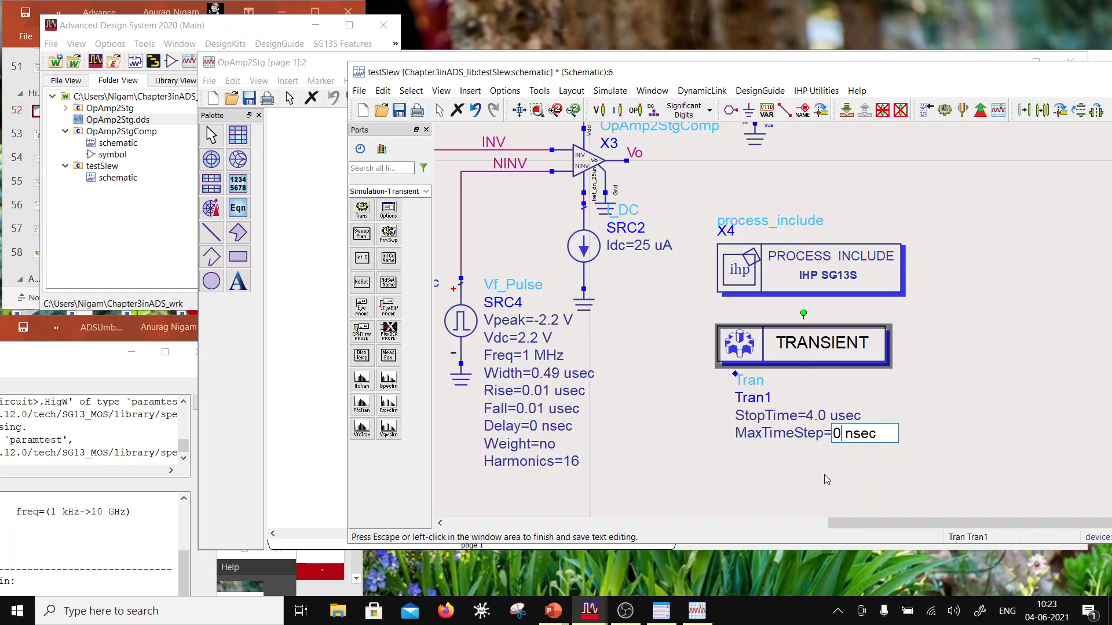
type("1")
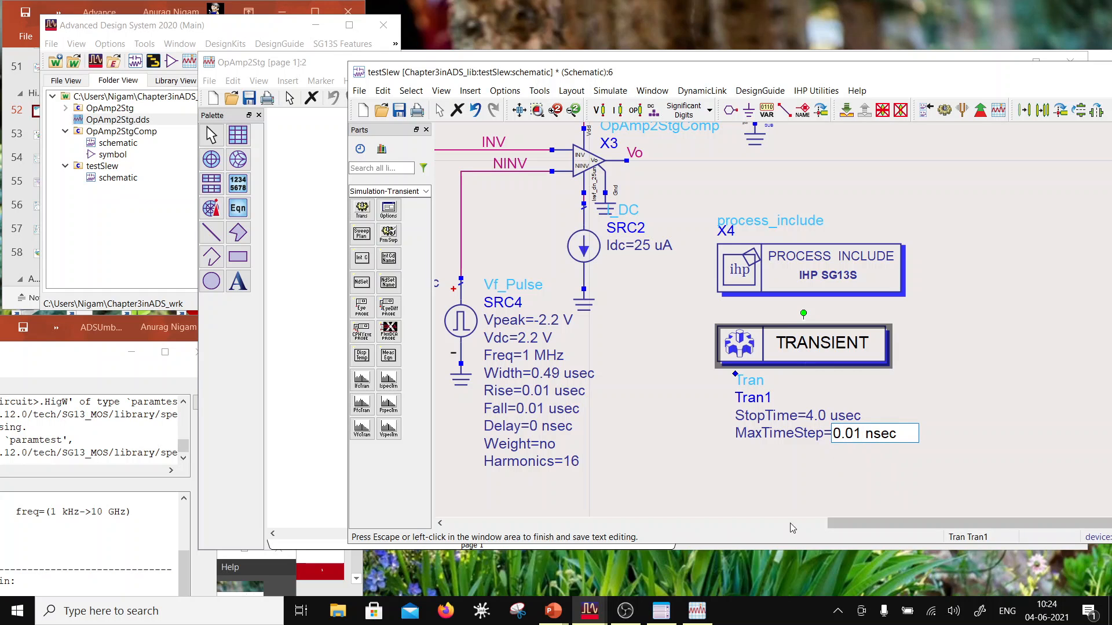
left_click(875, 434)
key("BackSpace")
type("u")
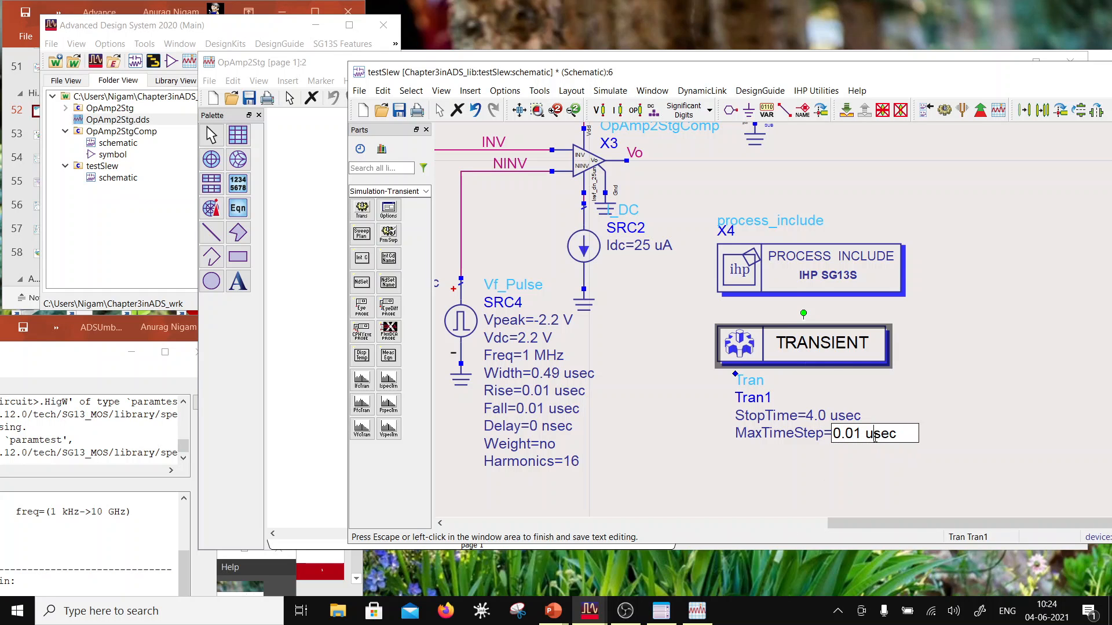
left_click(1032, 219)
key("ctrl+s")
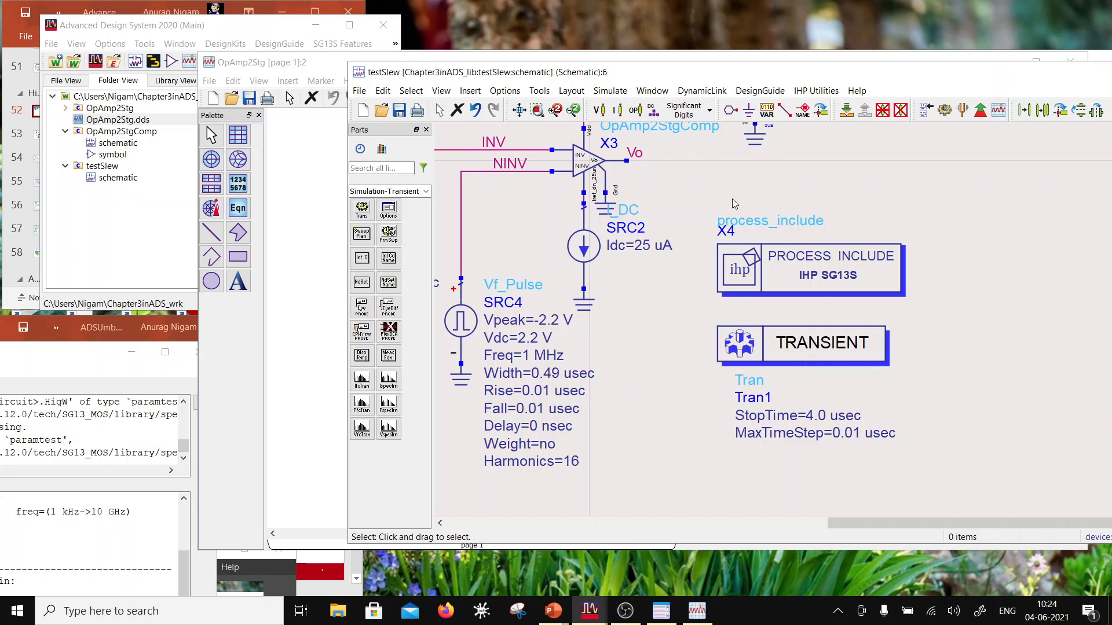
Step: Check the time setup of the Tran1 transient controller, then run the simulation of the saved schematic
scroll(732, 199, "down", 2)
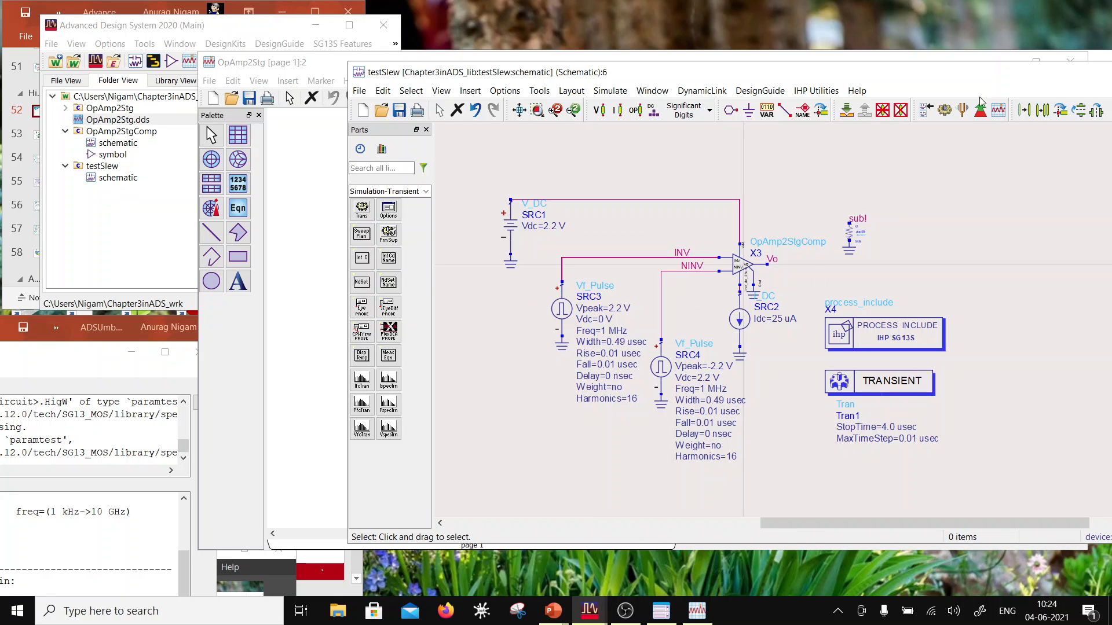
double_click(891, 382)
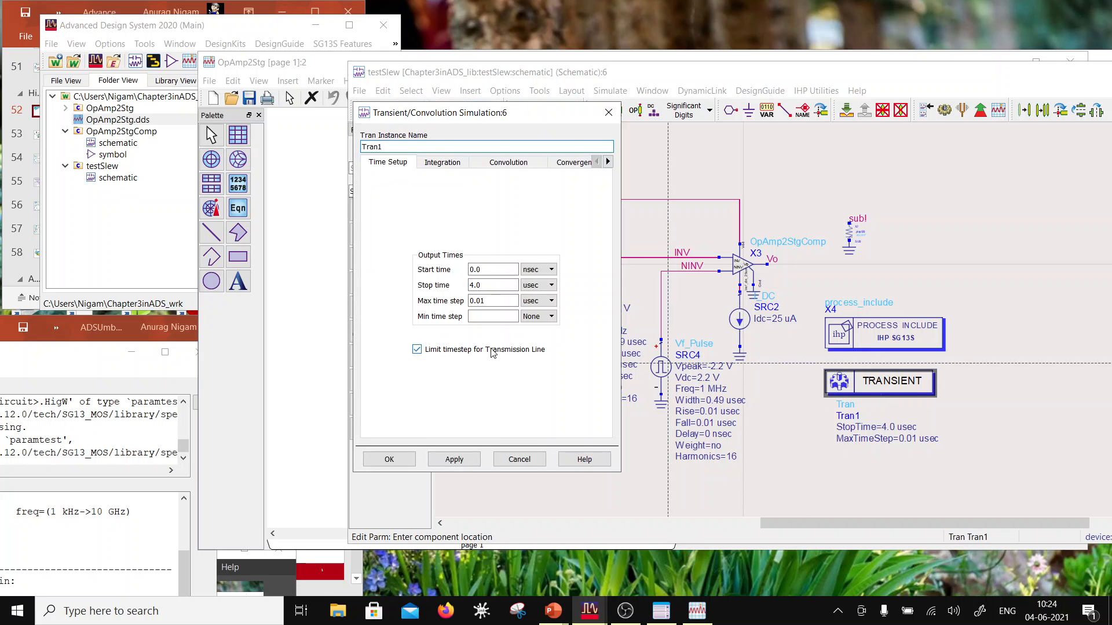
left_click(389, 459)
left_click(399, 110)
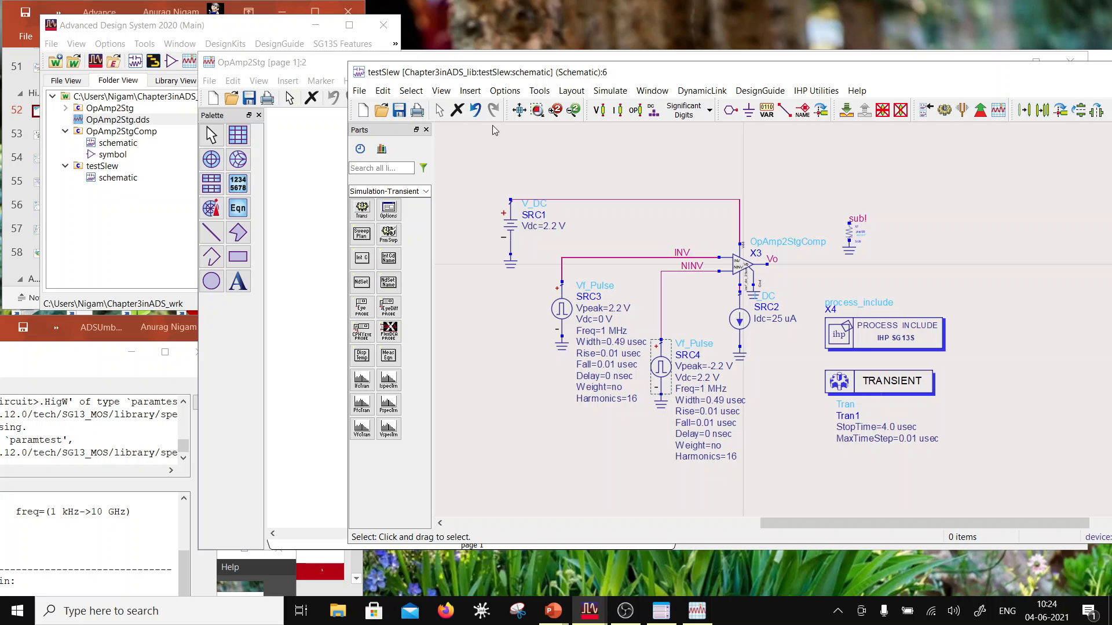
left_click(945, 111)
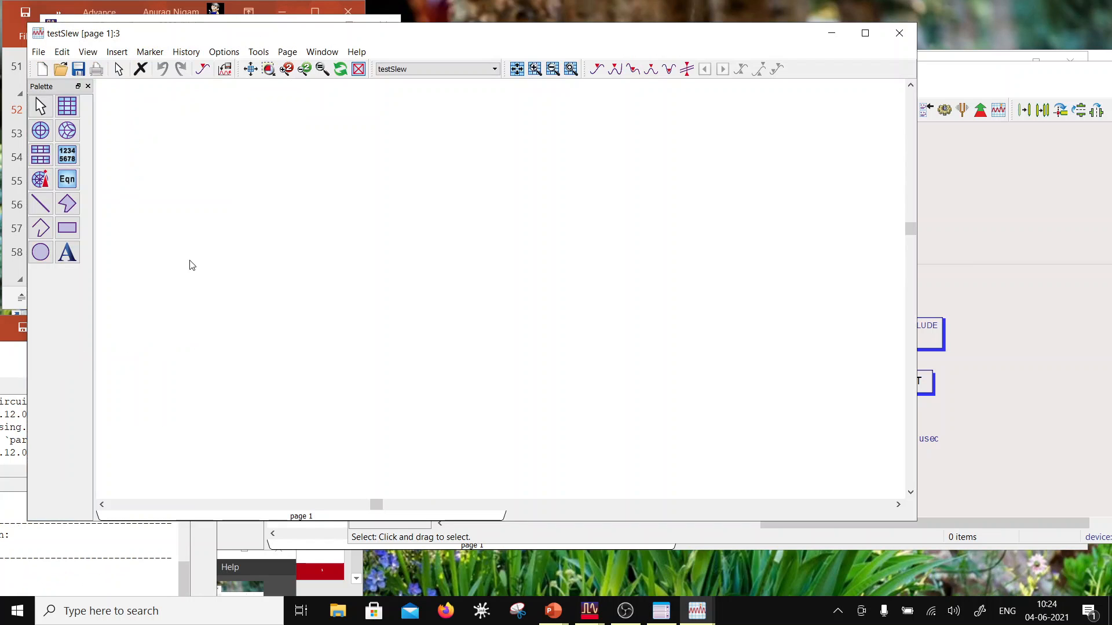
Step: Insert a rectangular plot of the INV trace in the upper part of the testSlew data display page
left_click(67, 106)
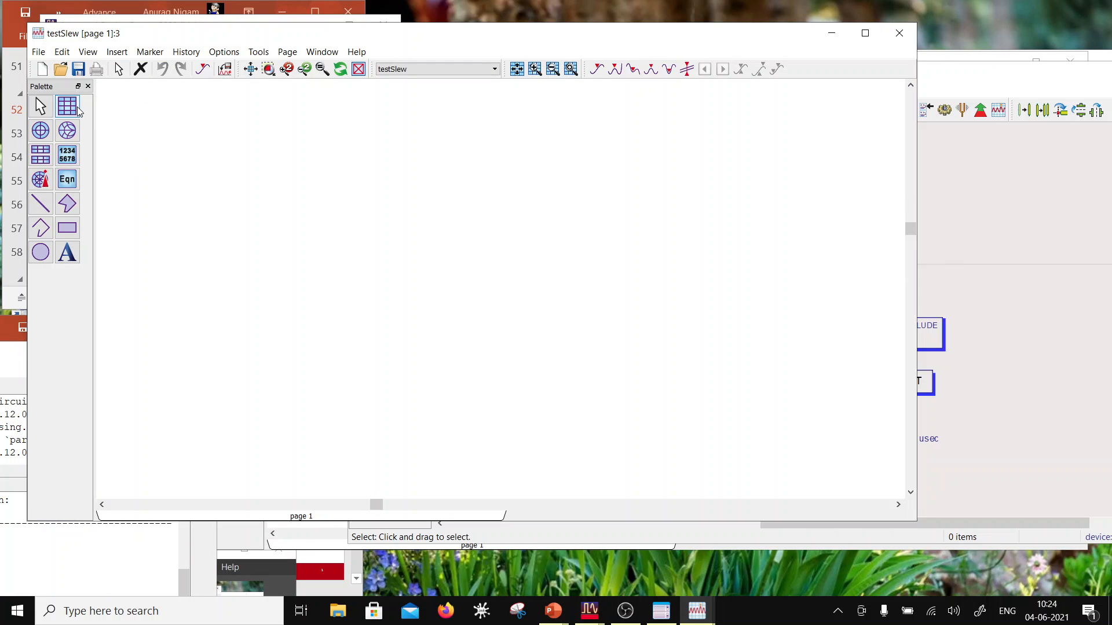
left_click(189, 136)
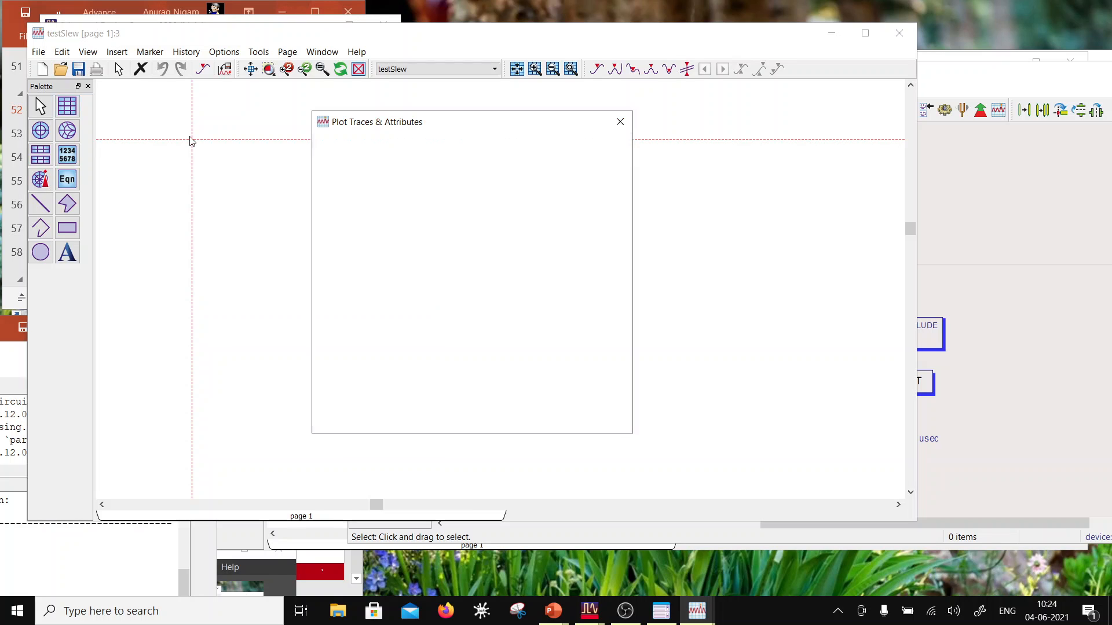
left_click(347, 254)
left_click(456, 254)
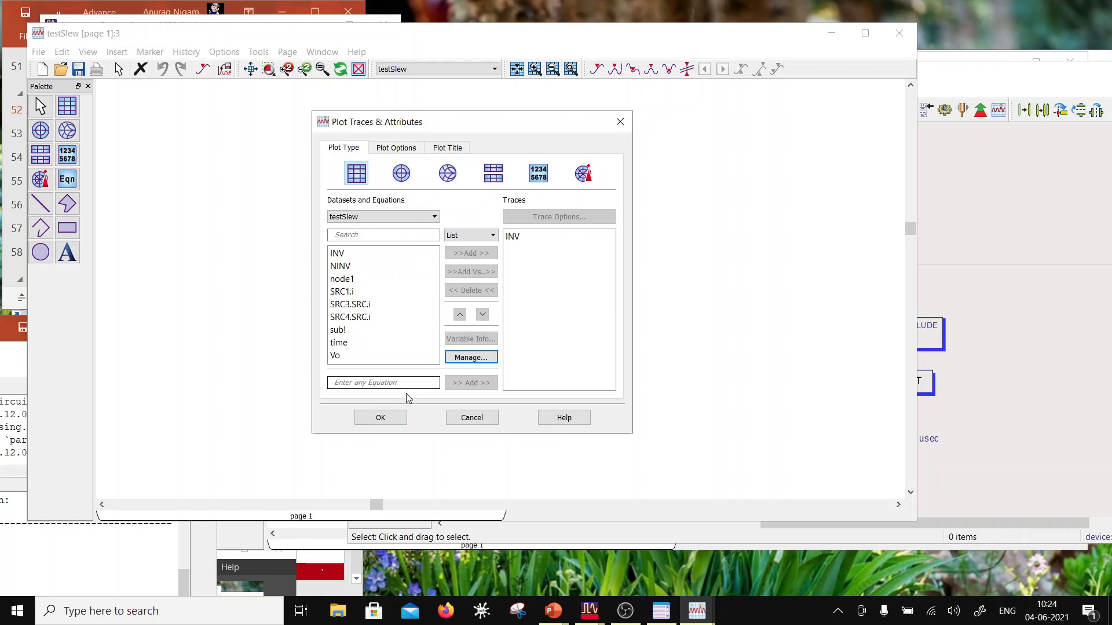
left_click(380, 417)
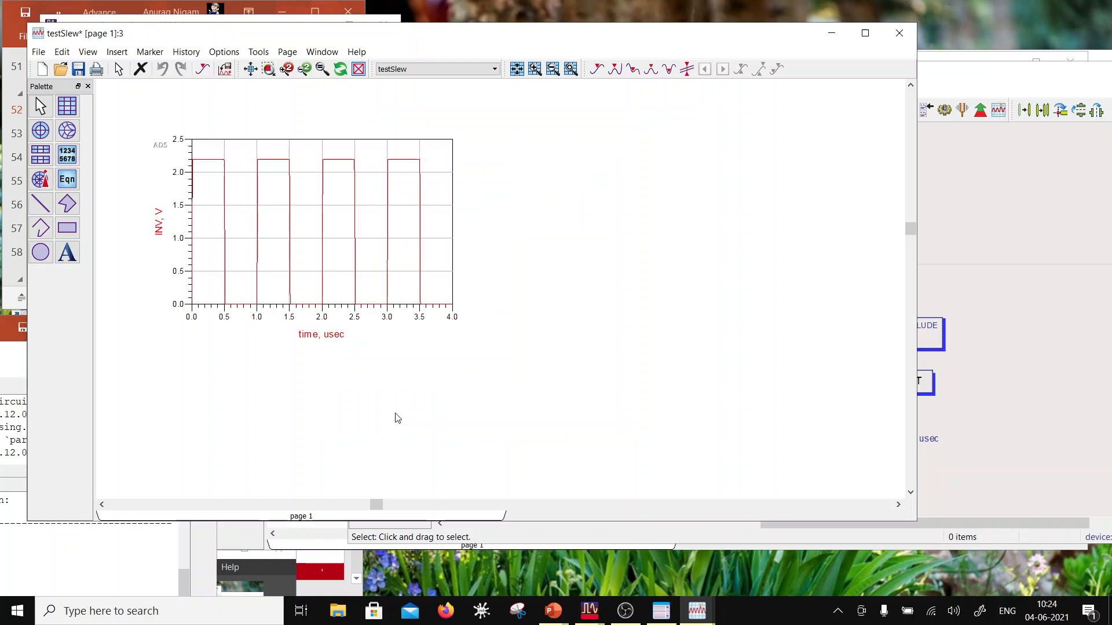
Step: Add the NINV trace to the INV plot and change the plot type to a stacked rectangular plot
double_click(243, 230)
left_click(385, 267)
left_click(460, 255)
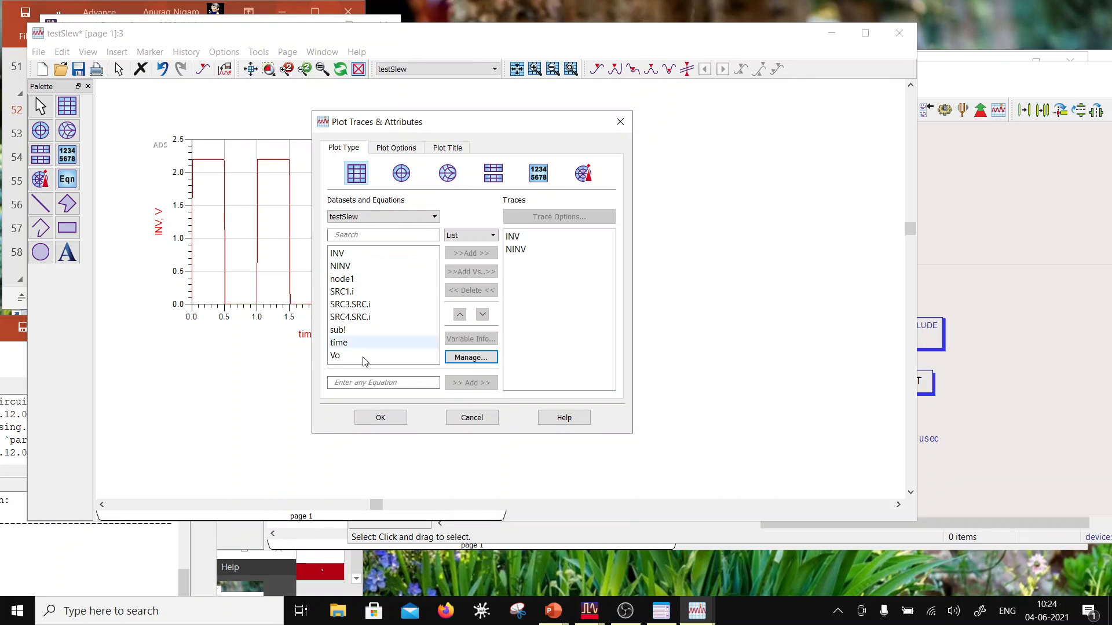
left_click(376, 416)
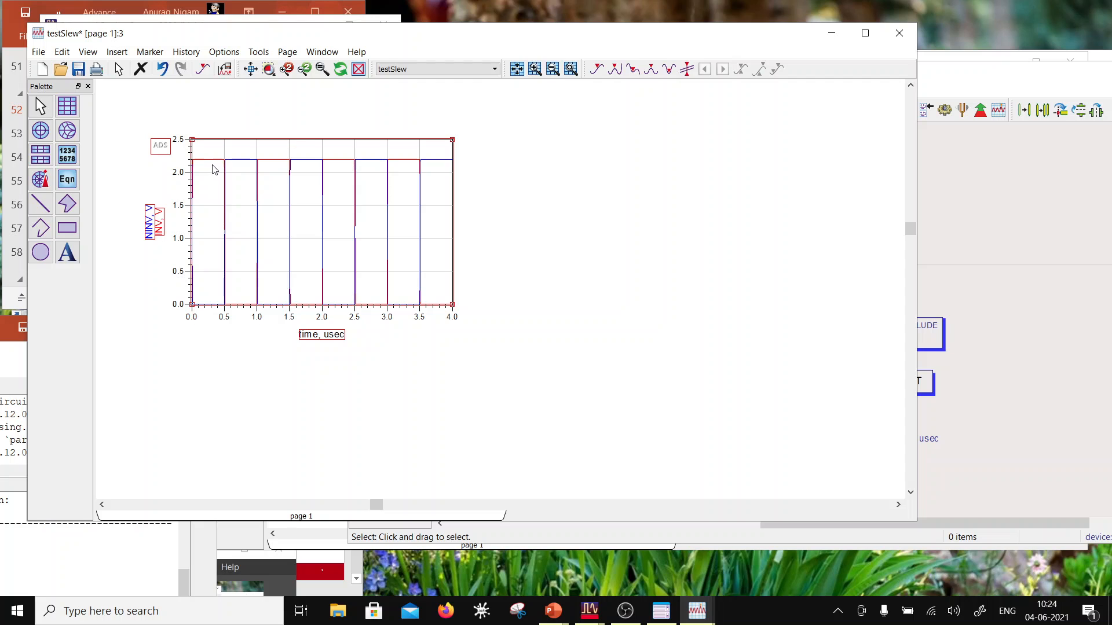
double_click(236, 154)
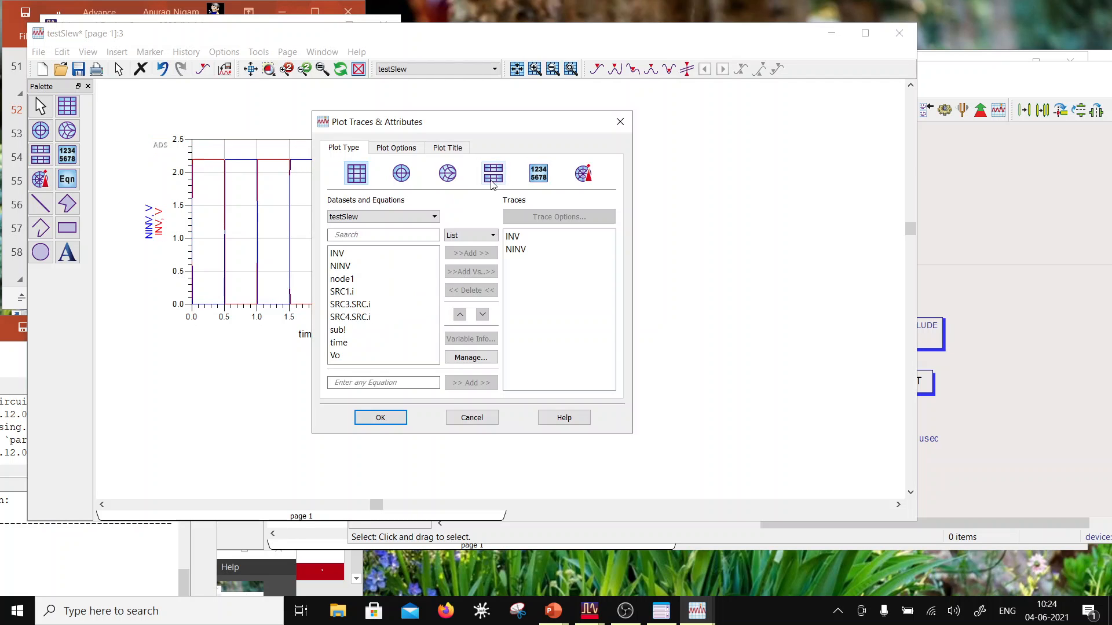
left_click(384, 417)
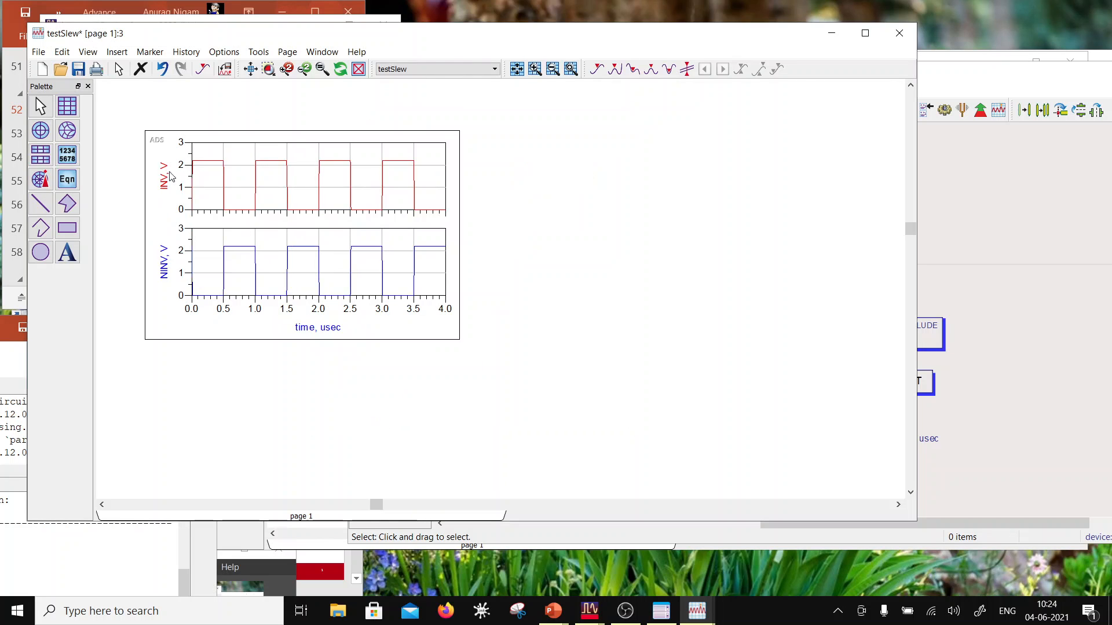
Step: Insert a second rectangular plot showing the Vo trace to the right of the stacked input plot
left_click(67, 106)
left_click(554, 186)
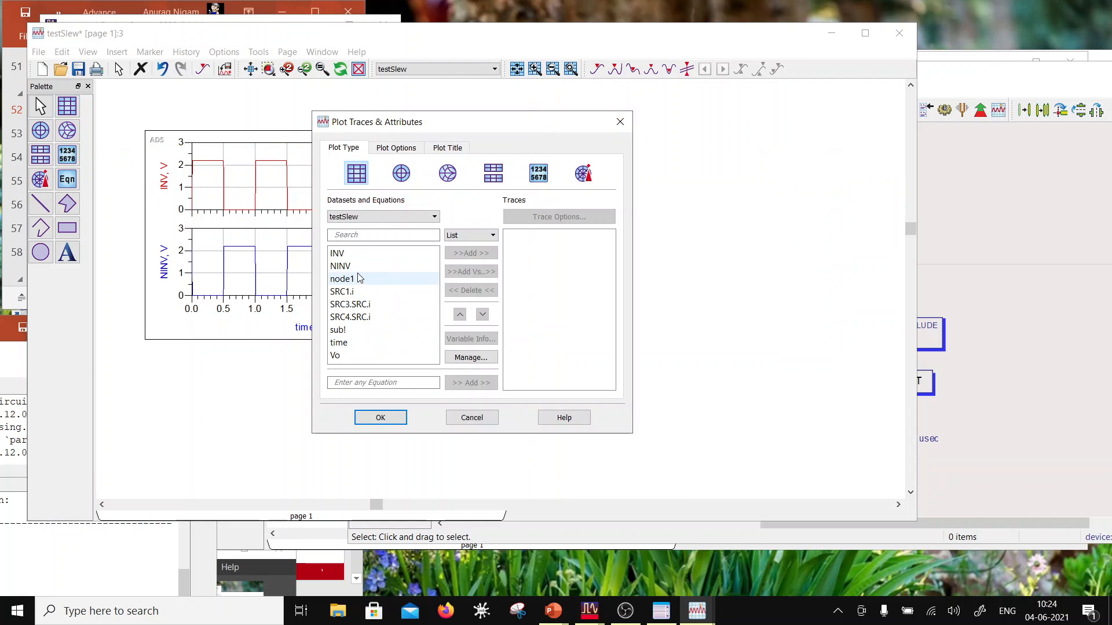
left_click(377, 355)
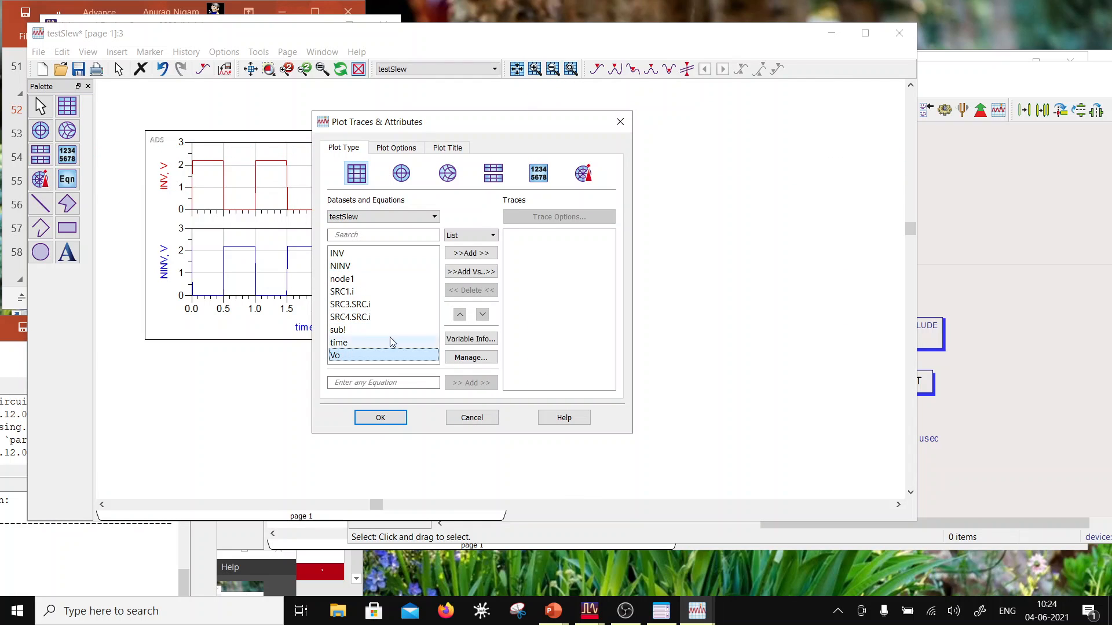
left_click(482, 254)
left_click(383, 418)
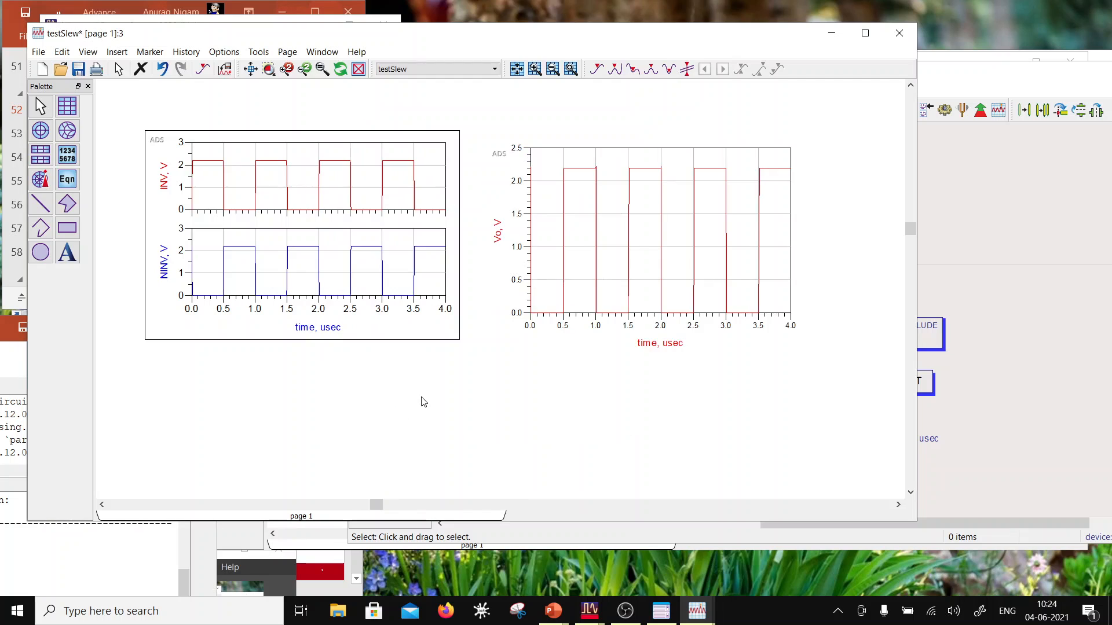
Step: Move the Vo plot slightly further right from the stacked plot and save the data display
scroll(546, 225, "up", 2)
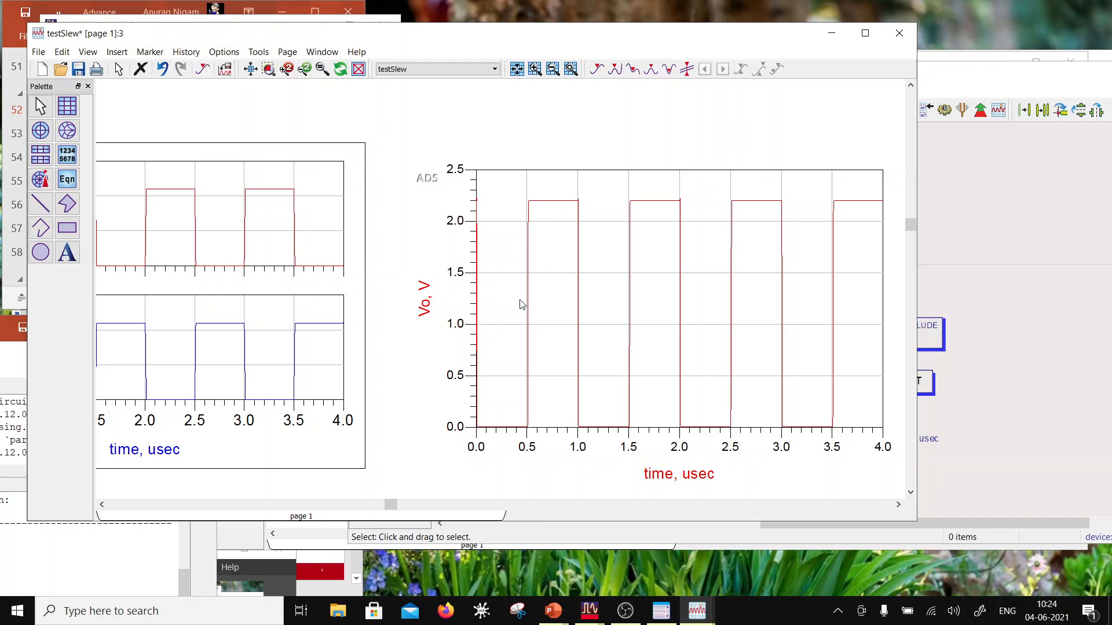
left_click_drag(514, 290, 533, 290)
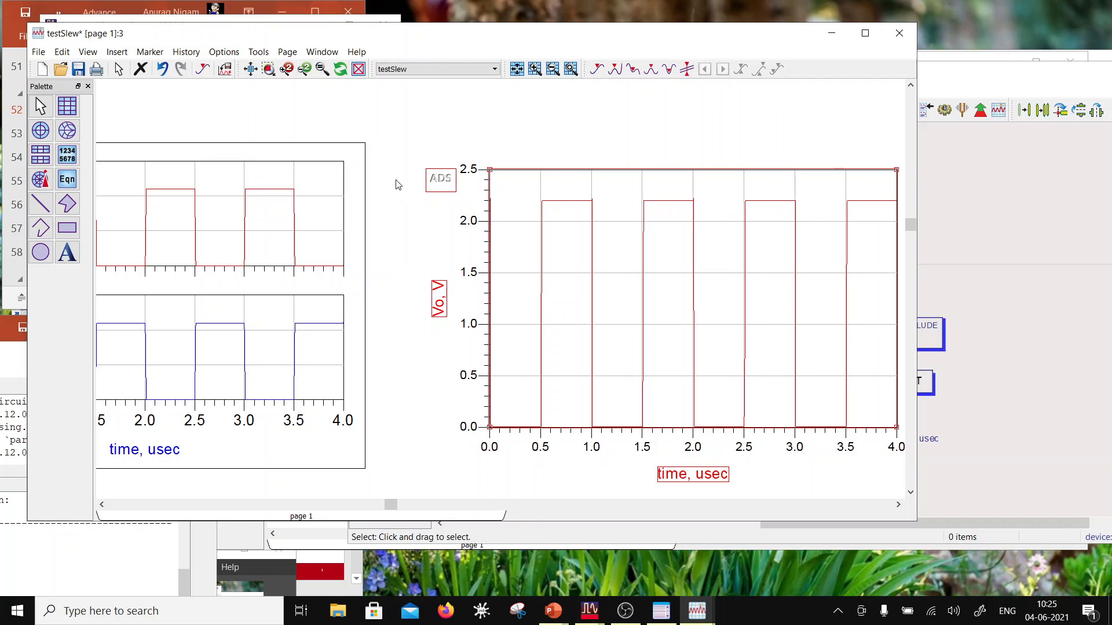
left_click(412, 137)
left_click(79, 69)
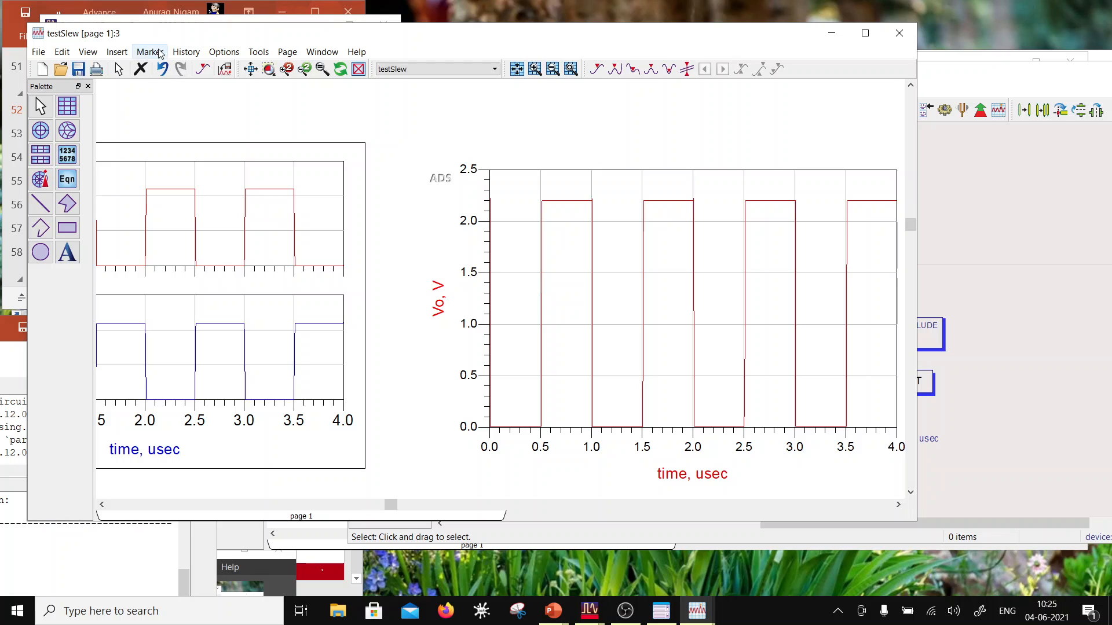
Step: Place a marker near the top of Vo's first rising edge, at about 511 nsec and 1.9 V
left_click(161, 53)
left_click(171, 70)
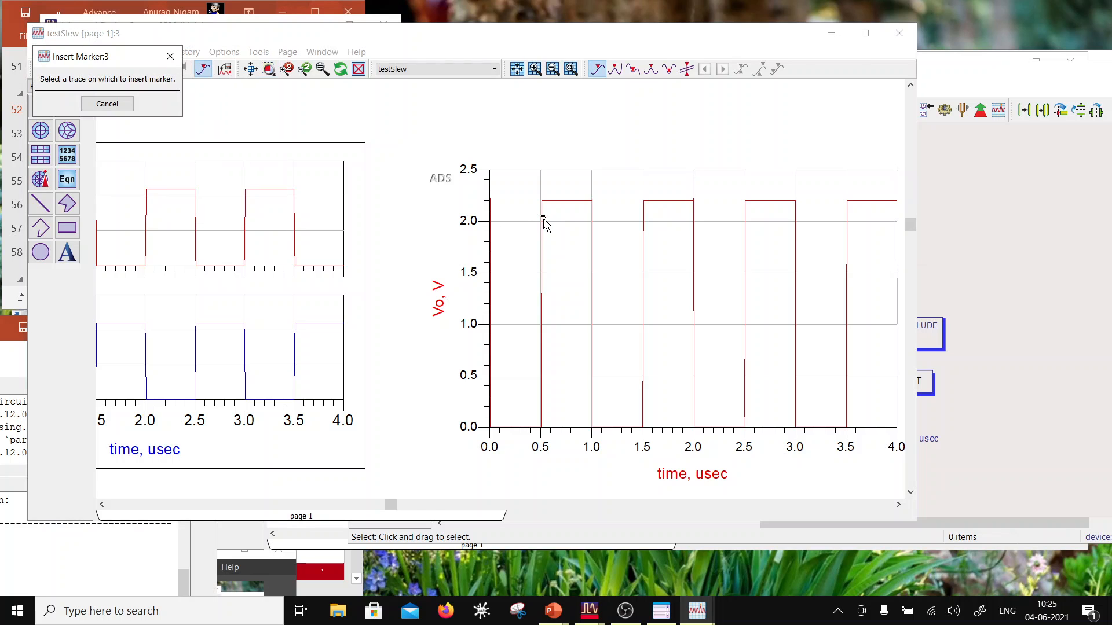
left_click(544, 221)
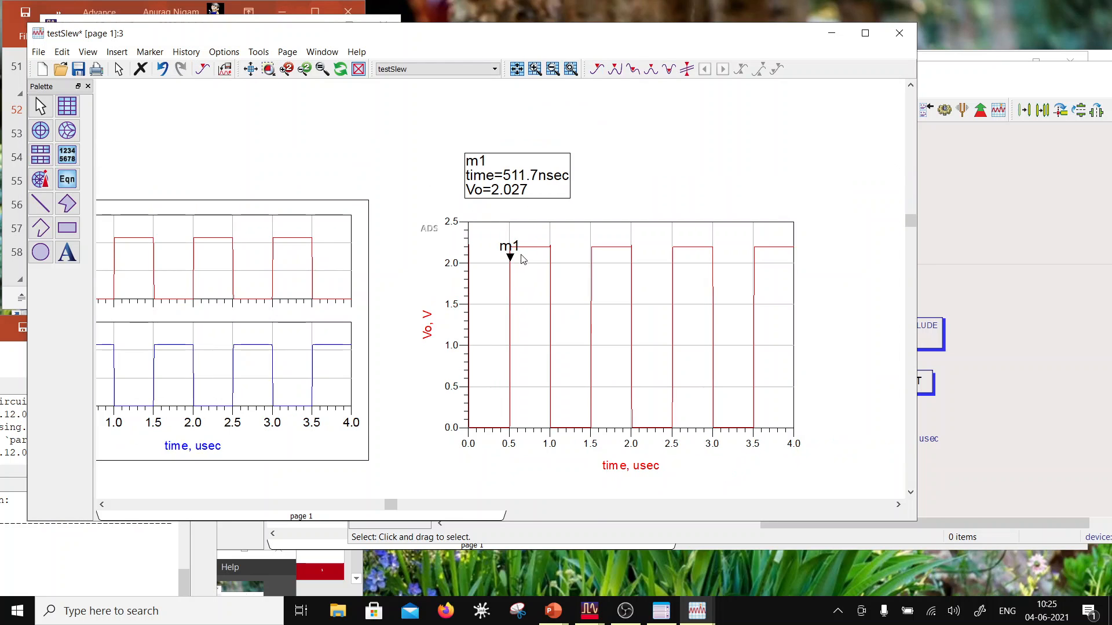
left_click(510, 258)
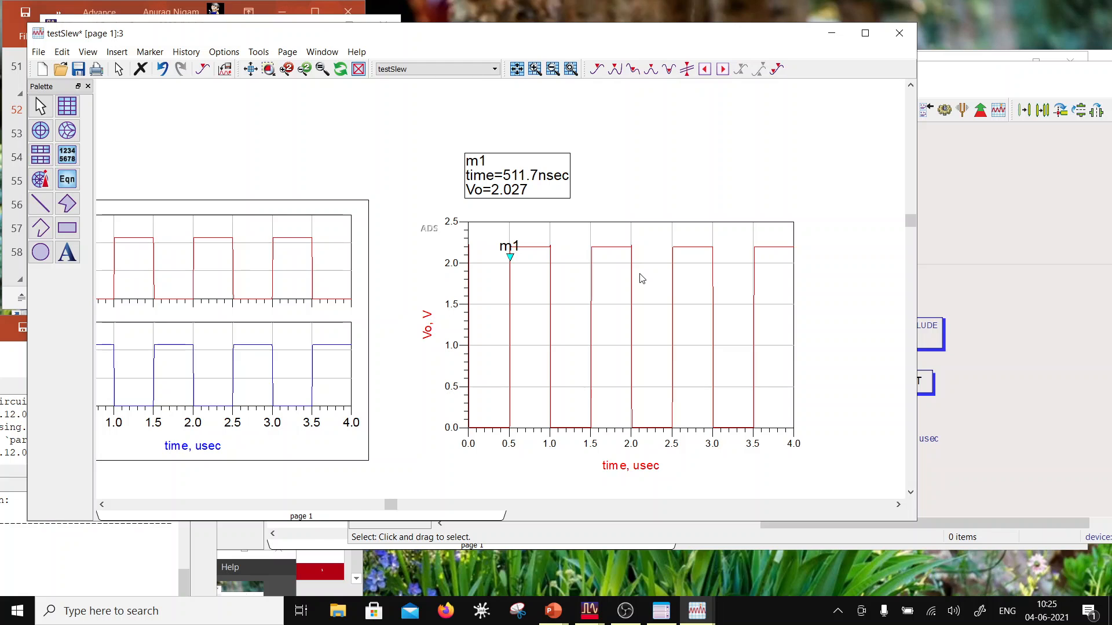
key("Left")
Step: Place a second marker near the base of Vo's first rising edge, at about 507 nsec, and move its readout beside m1's
left_click(150, 52)
left_click(159, 69)
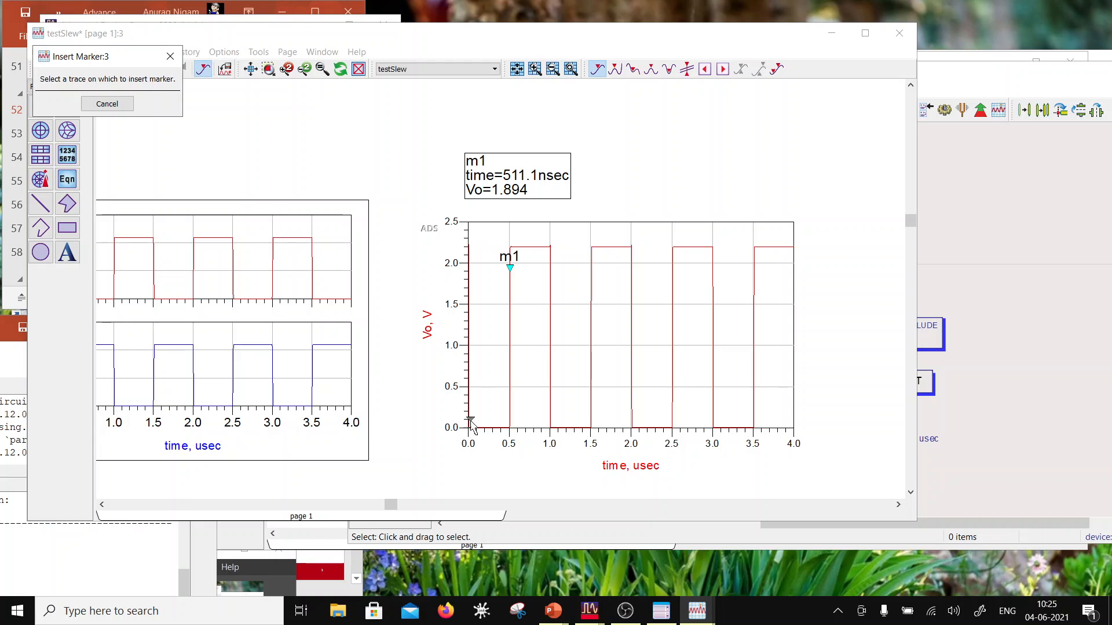
left_click(510, 416)
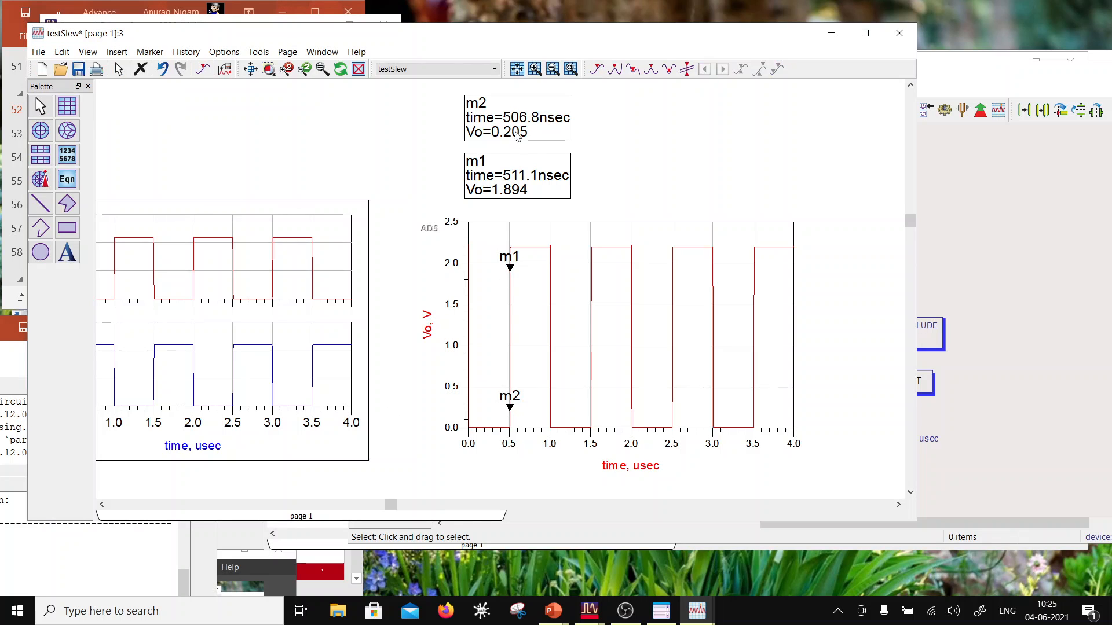
mouse_move(517, 134)
left_mouse_down()
mouse_move(628, 184)
mouse_move(632, 197)
left_mouse_up()
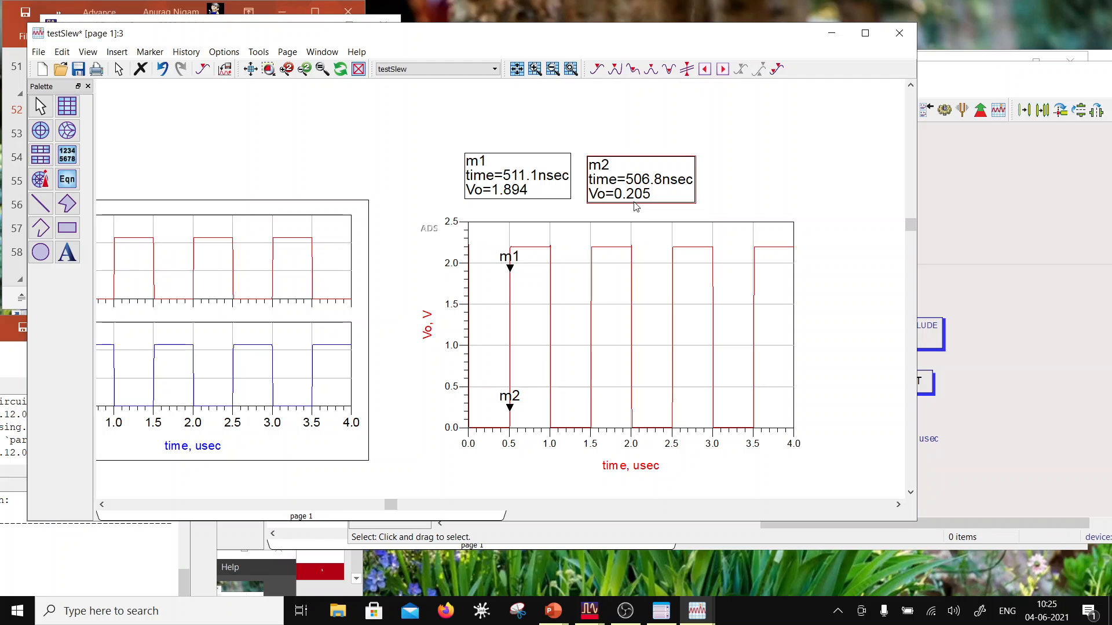
left_click_drag(633, 180, 628, 169)
left_click(721, 166)
scroll(555, 283, "down", 2)
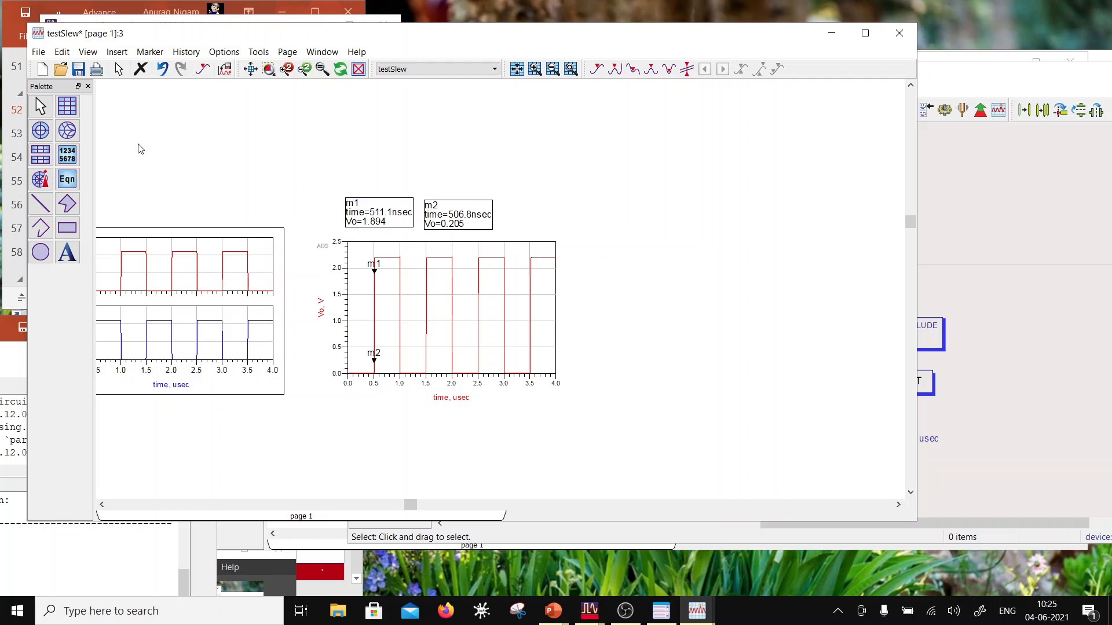
Step: Add the equation SRp=(m1-m2)/(indep(m1)-indep(m2)) above and to the right of the Vo plot
left_click(67, 179)
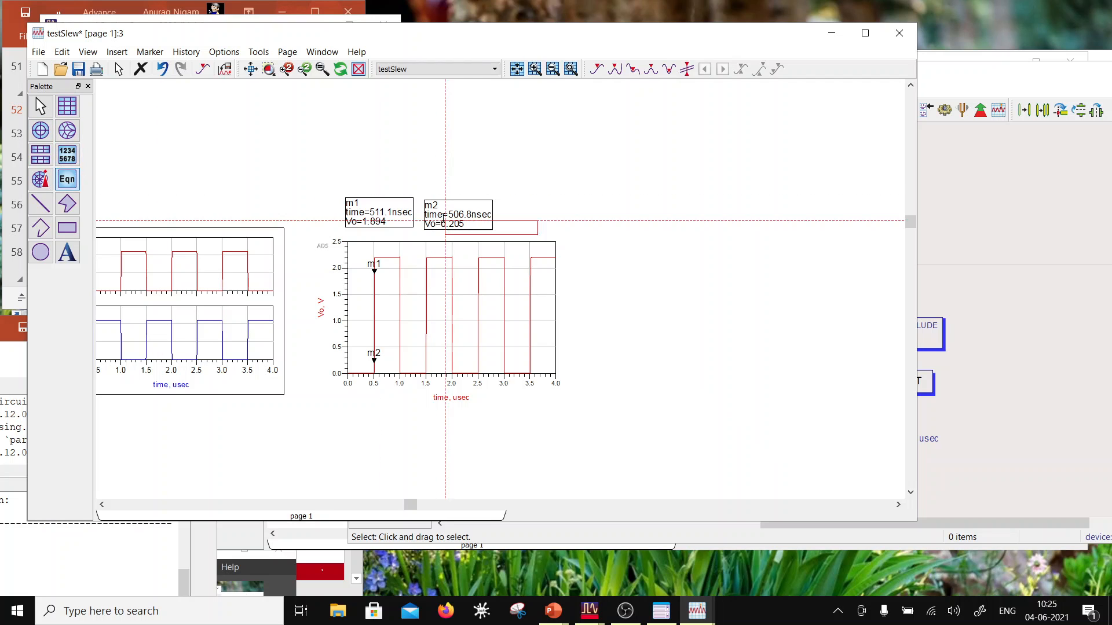
left_click(536, 177)
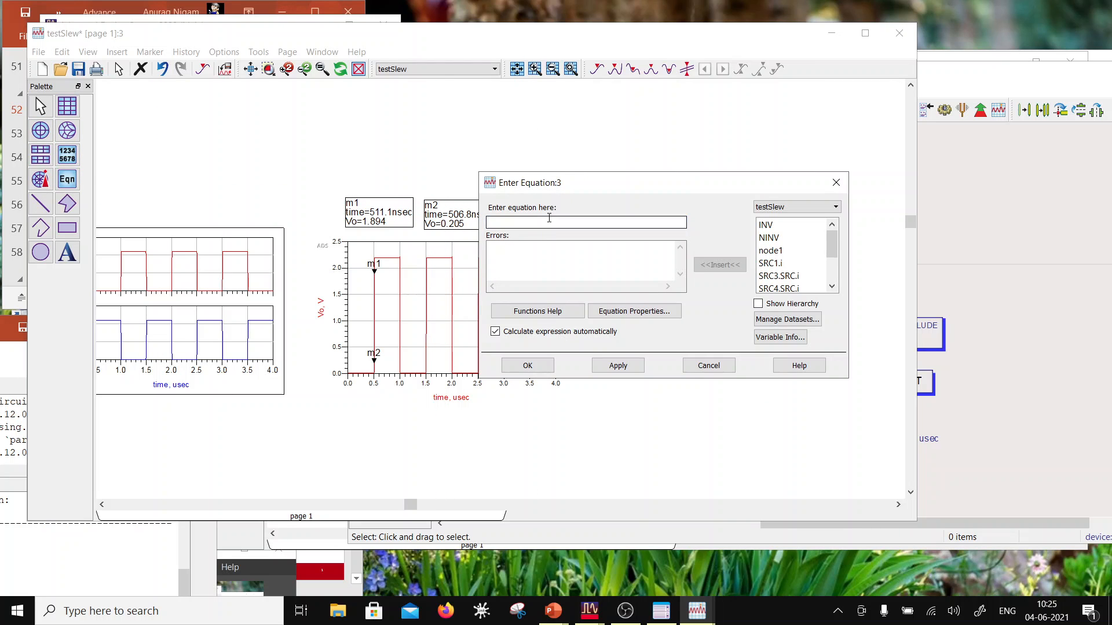
type("SRp=")
left_click(554, 224)
type("()")
type("m")
type("10m2")
key("BackSpace")
type("-")
type("/()")
type("inde")
type("-indep(m2))")
left_click(530, 365)
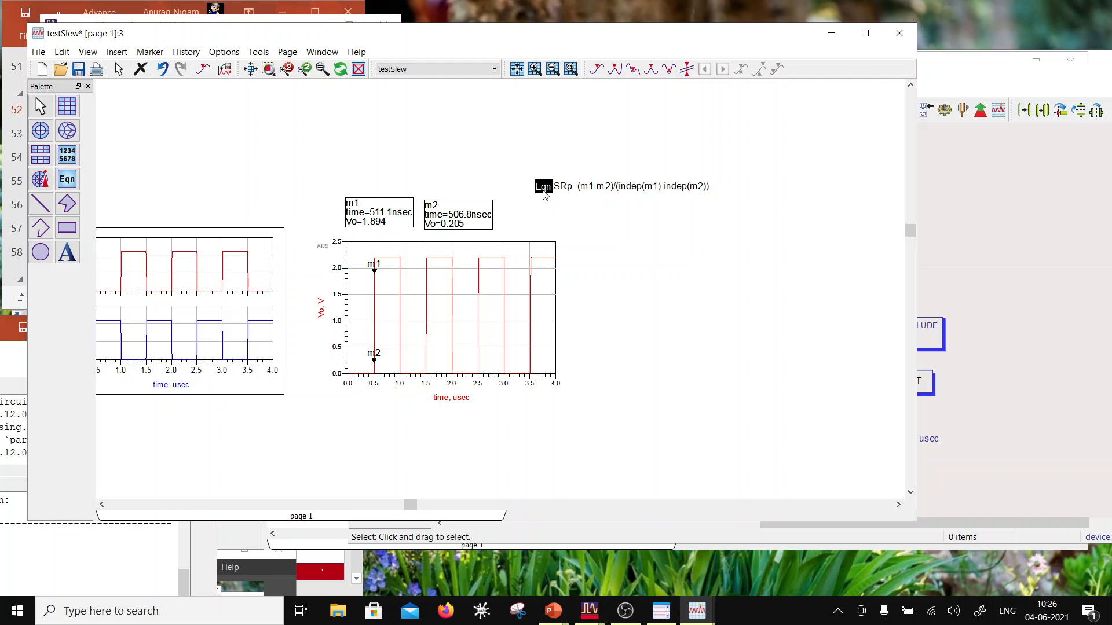
Step: Insert a list table of the SRp equation below its text, beside the Vo plot
left_click(67, 154)
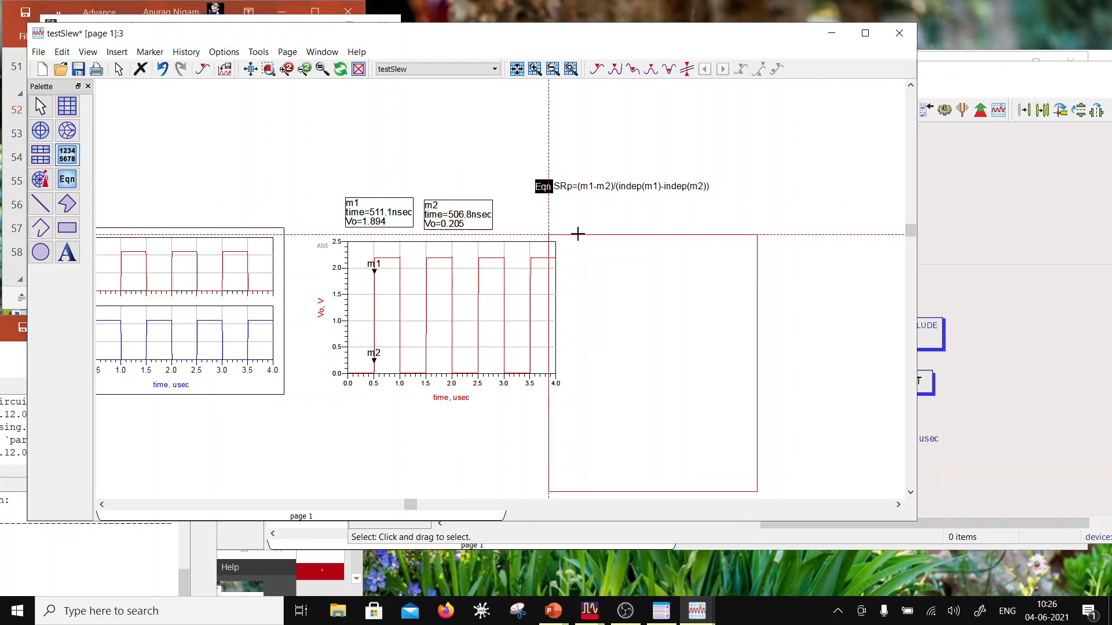
left_click(597, 213)
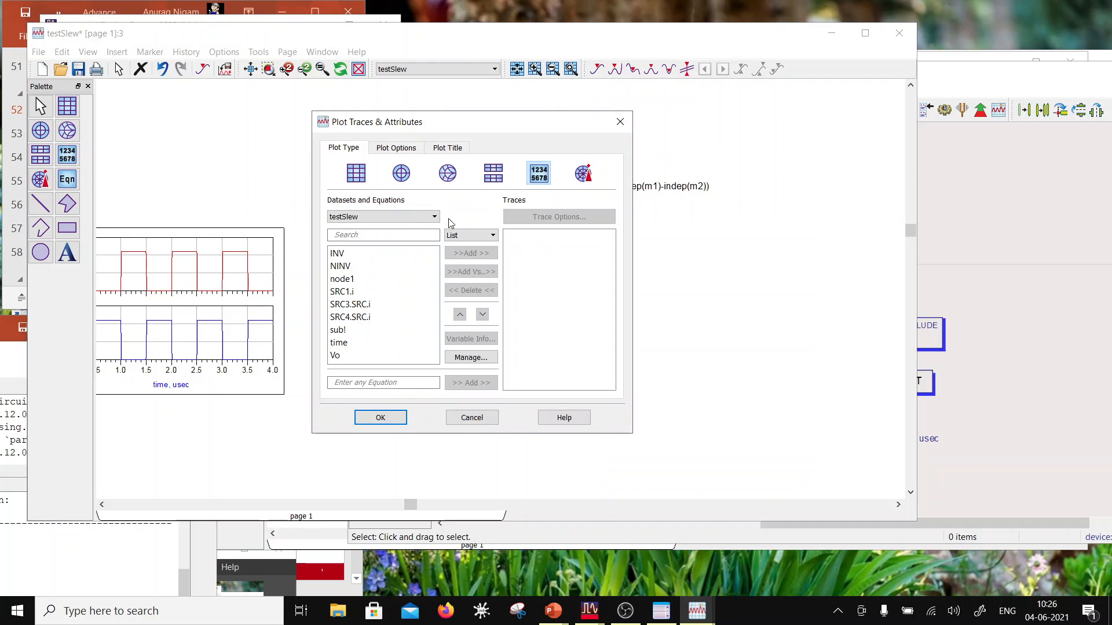
left_click(386, 216)
left_click(359, 229)
left_click(349, 254)
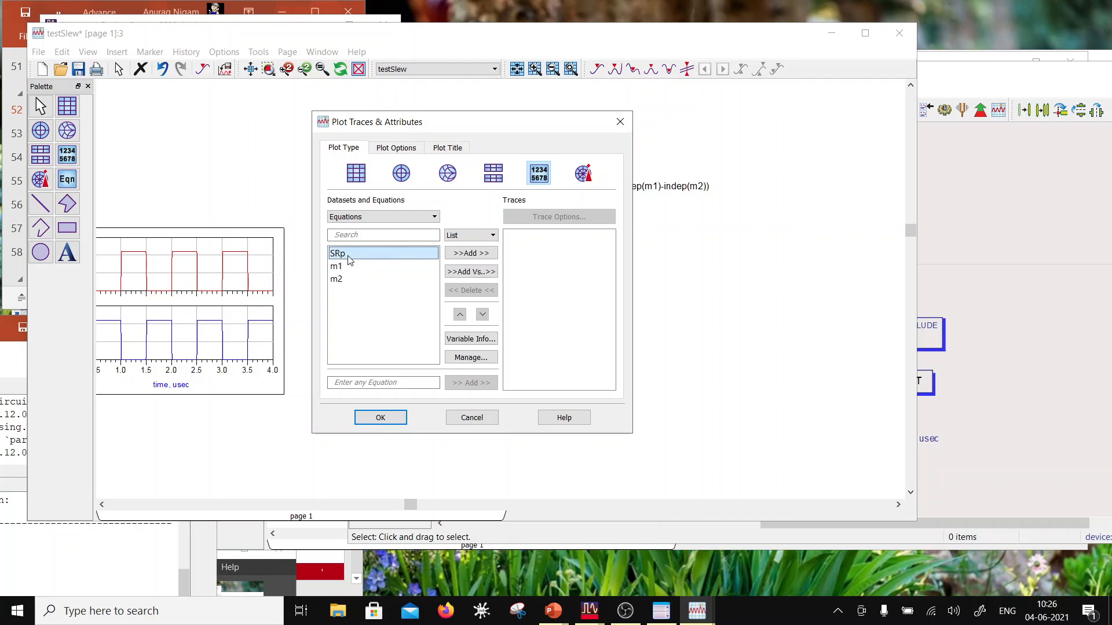
left_click(464, 253)
left_click(381, 418)
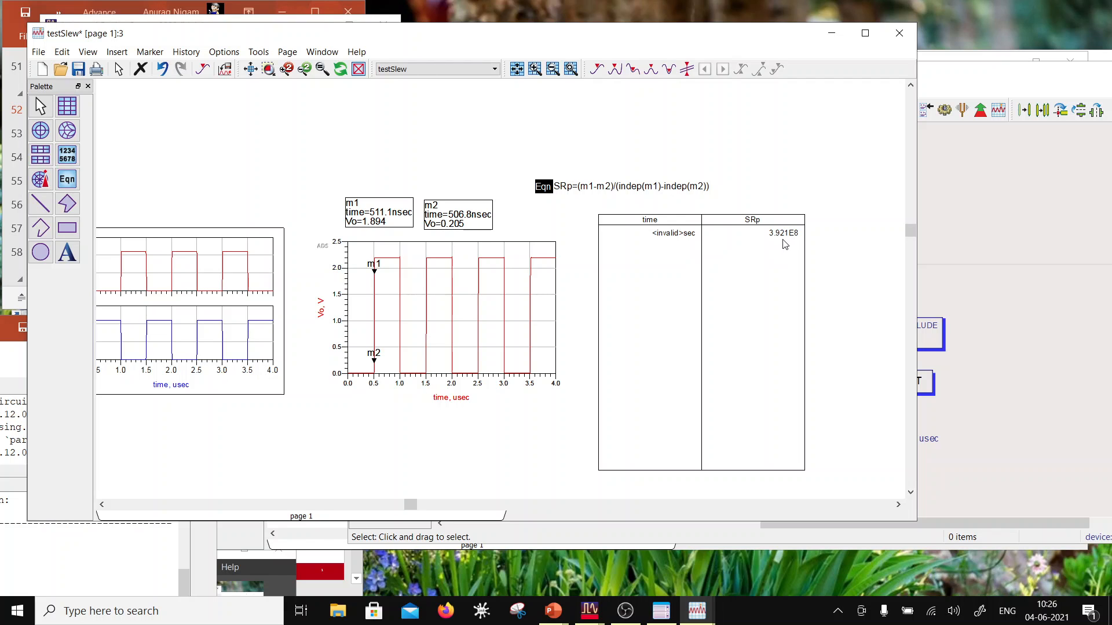
Step: Append /1e6 to the SRp equation and save the data display
double_click(751, 265)
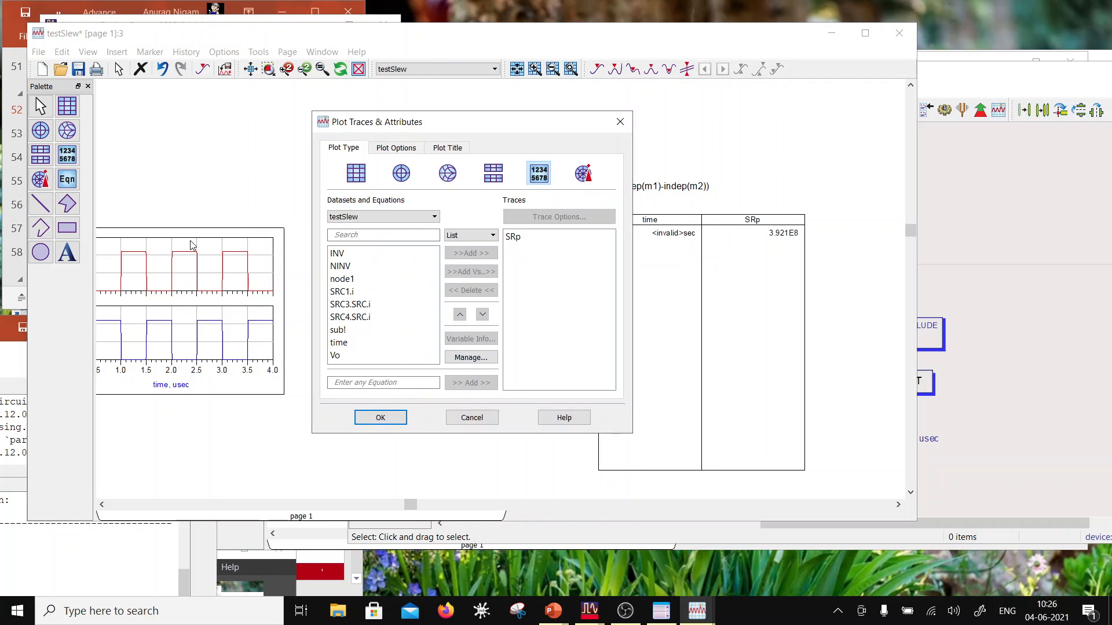
left_click(620, 122)
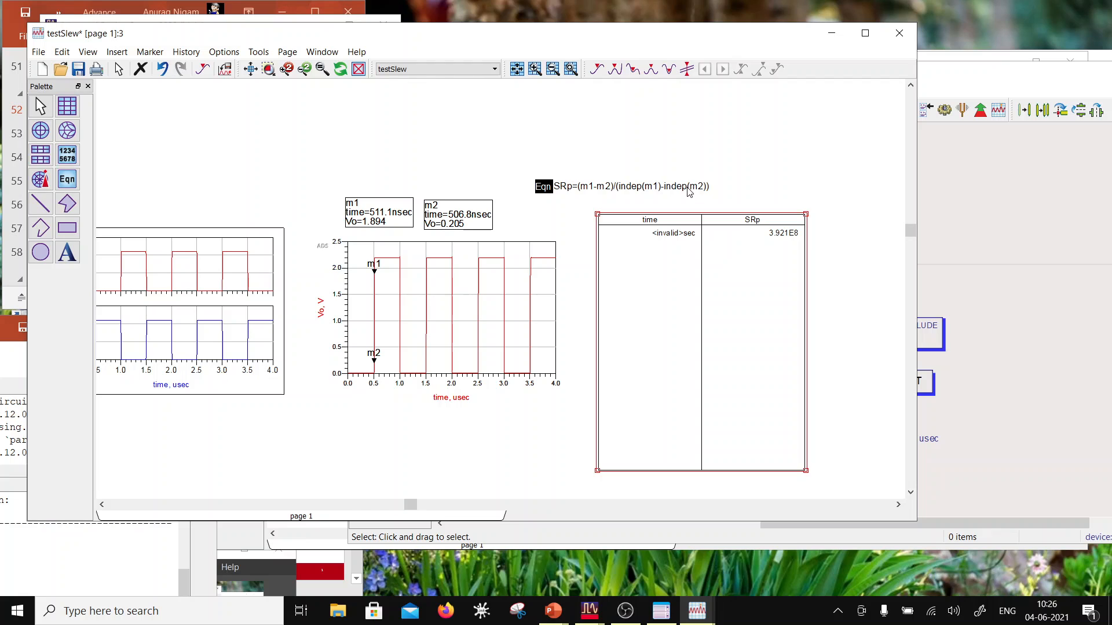
double_click(699, 188)
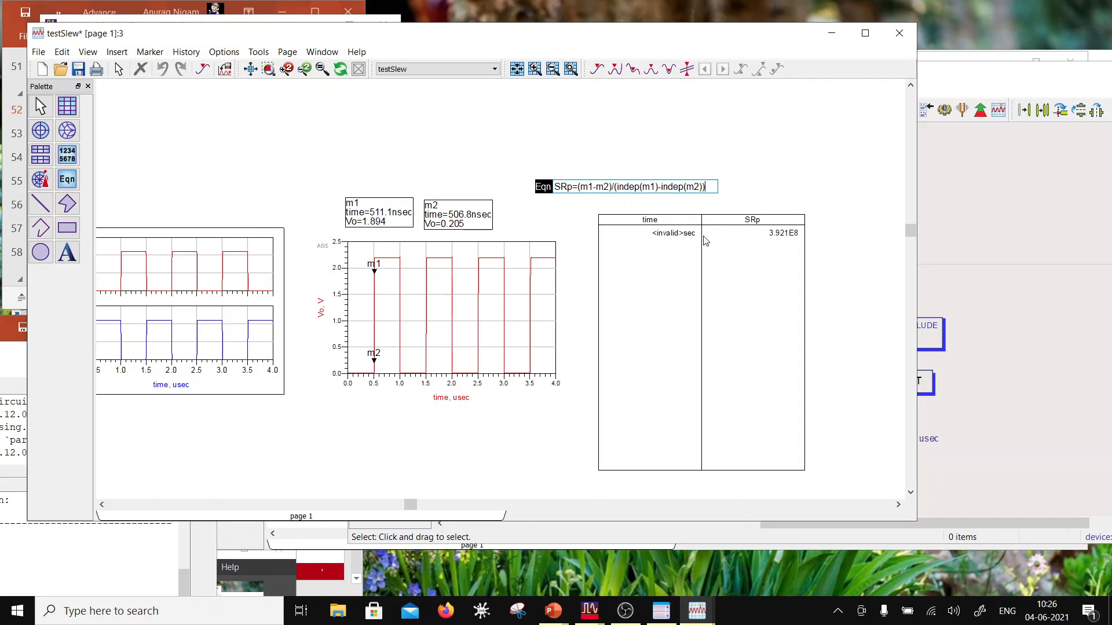
type("/1e6")
left_click(704, 162)
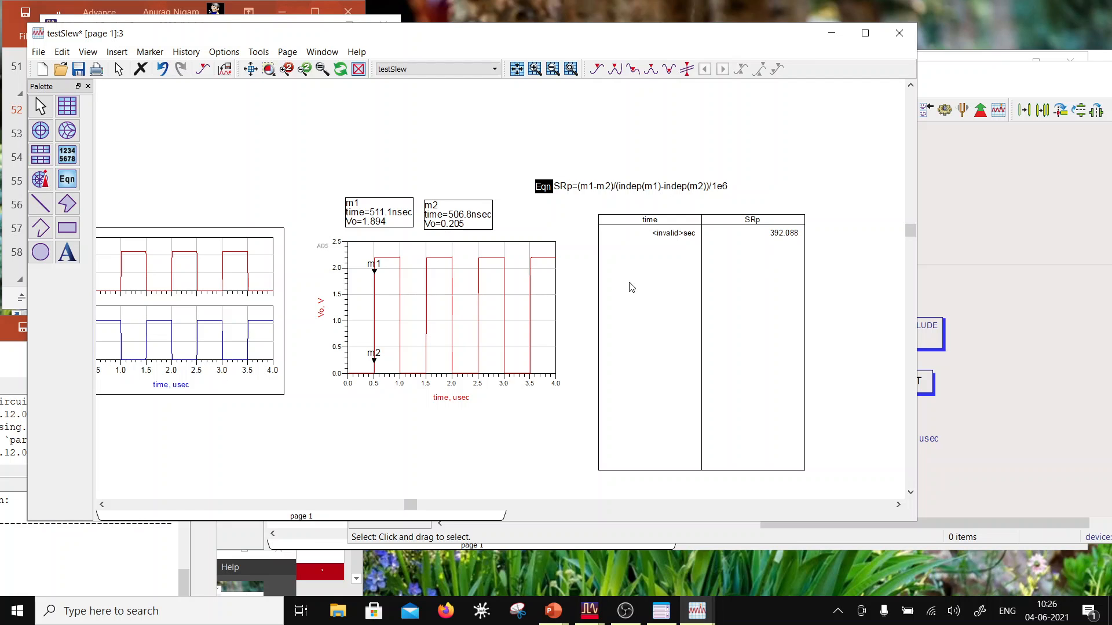
left_click(77, 70)
Step: Place a third marker near the top of Vo's second falling edge, at about 2.006 usec and 2.0 V
left_click(186, 51)
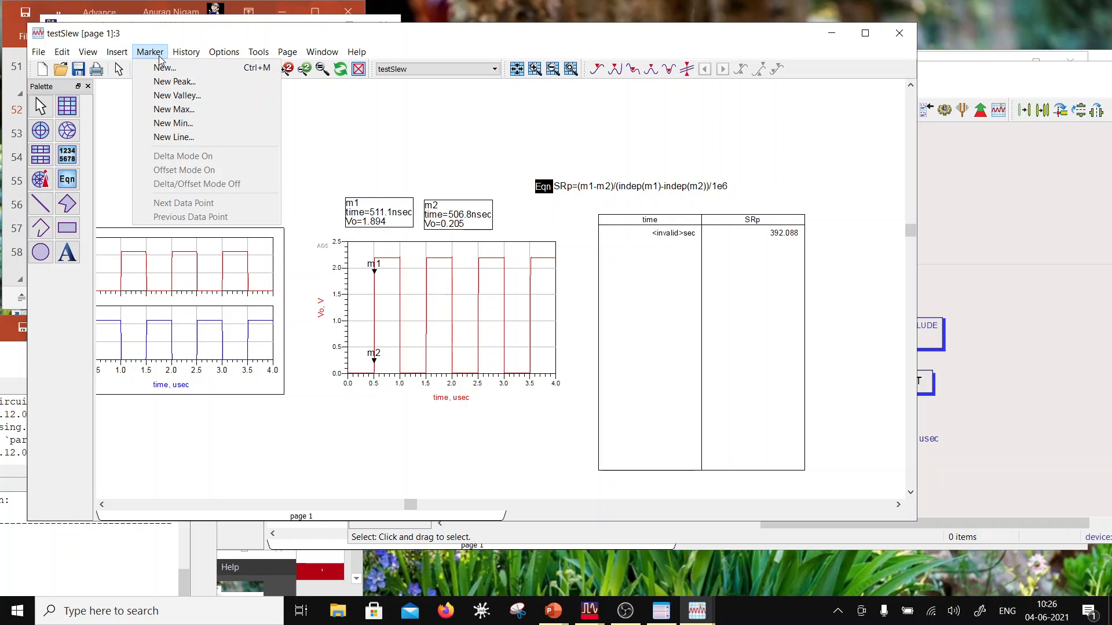
left_click(164, 68)
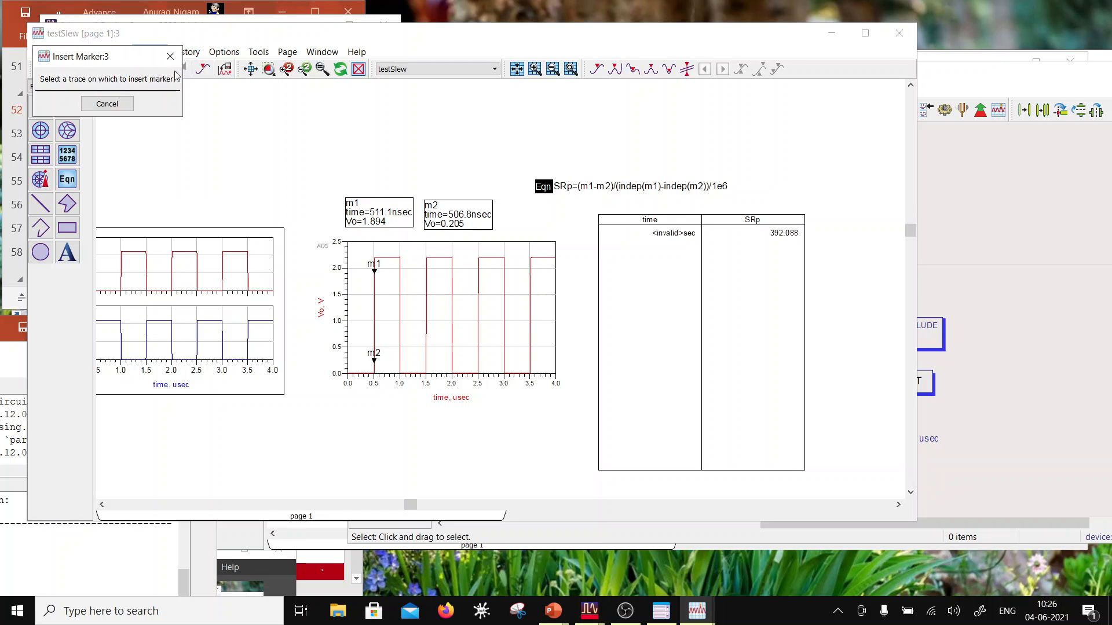
left_click(454, 272)
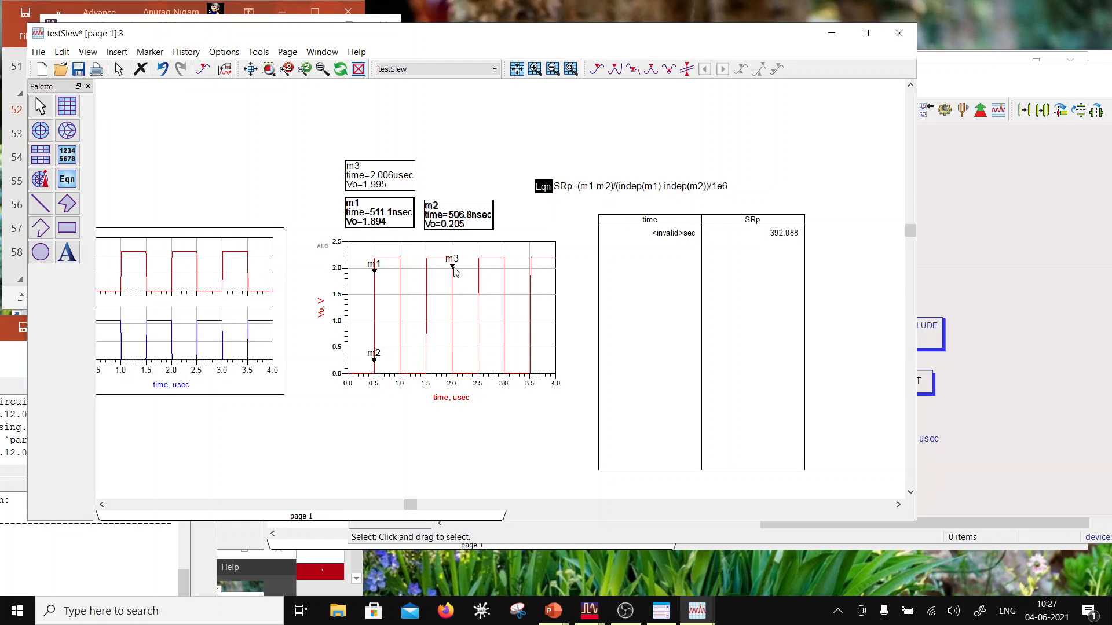
left_click(454, 268)
mouse_move(454, 277)
left_mouse_down()
mouse_move(454, 287)
mouse_move(453, 271)
left_mouse_up()
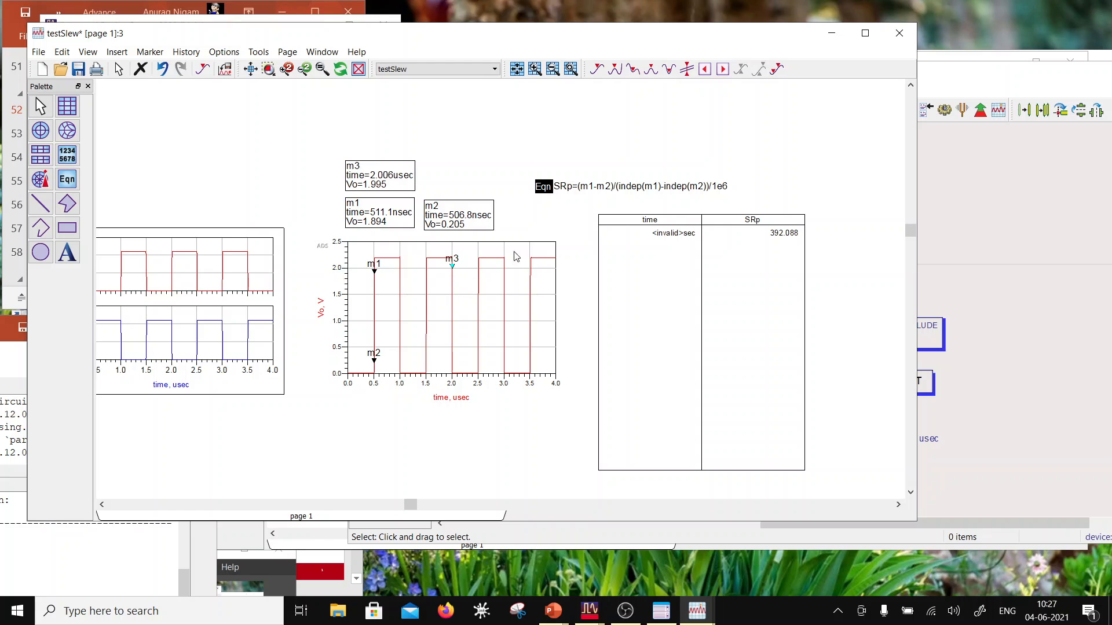
Step: Place a fourth marker near the base of Vo's second falling edge, at about 2.006 usec and 0.1 V
left_click(150, 52)
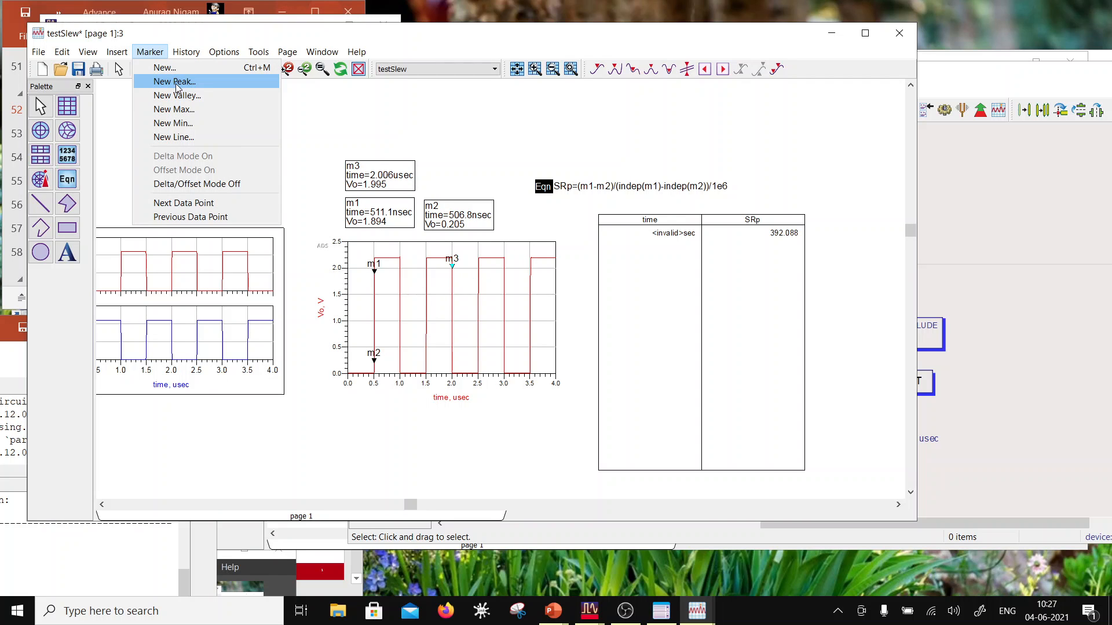
left_click(164, 67)
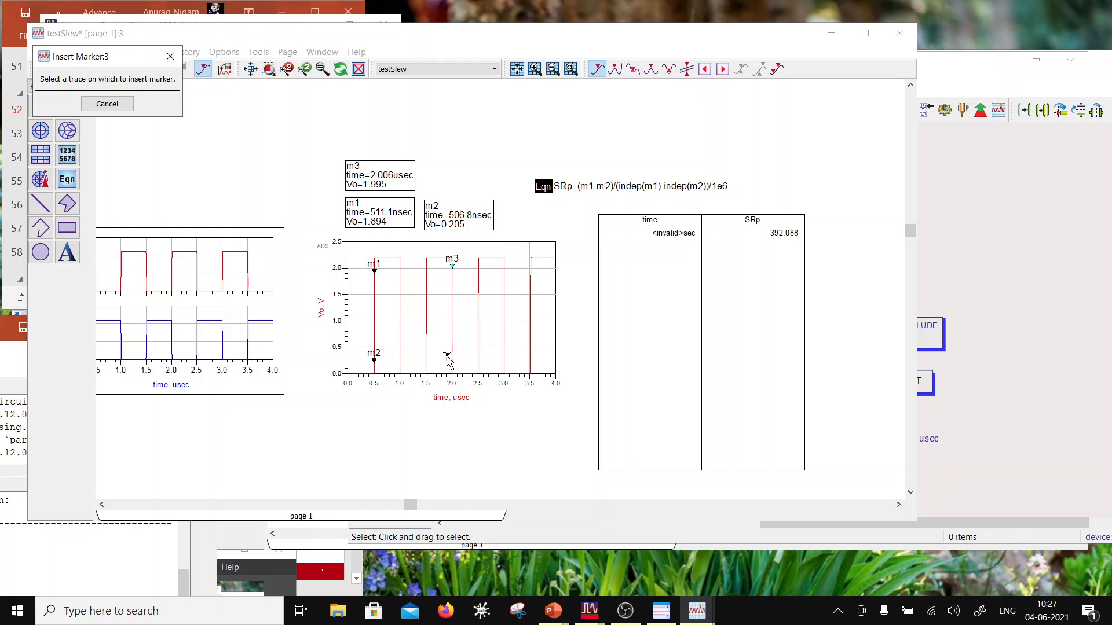
left_click(455, 366)
mouse_move(455, 366)
left_mouse_down()
mouse_move(457, 352)
mouse_move(454, 365)
mouse_move(505, 365)
mouse_move(505, 355)
left_mouse_up()
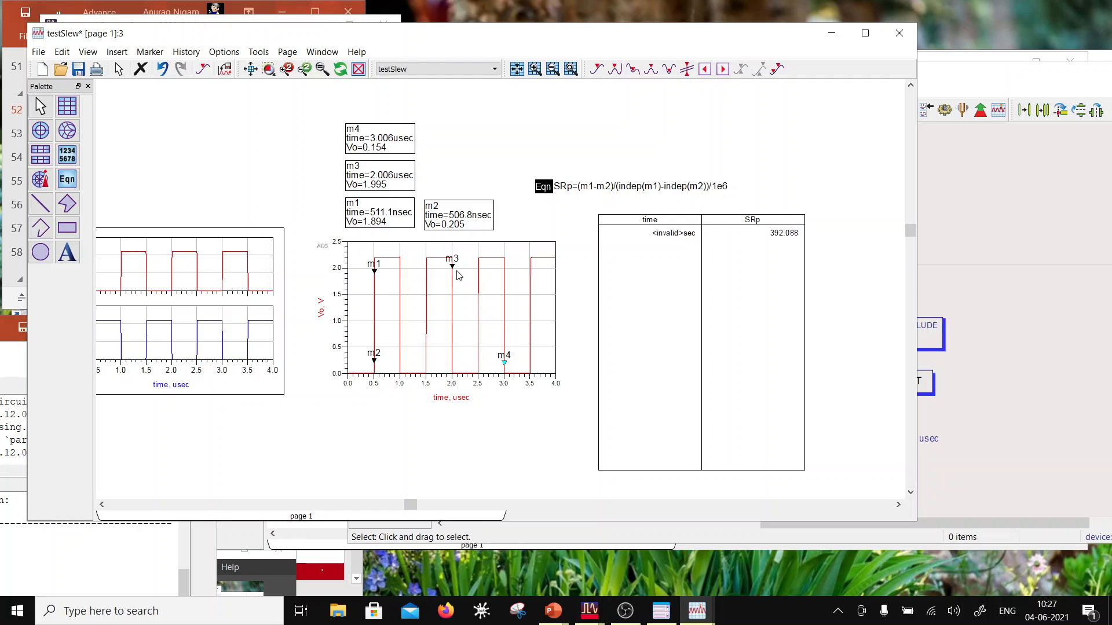
mouse_move(453, 267)
left_mouse_down()
mouse_move(508, 280)
mouse_move(452, 266)
left_mouse_up()
left_click_drag(507, 367, 455, 359)
Step: Move the SRp equation slightly higher and place a copy of it directly below
left_click_drag(544, 189, 537, 154)
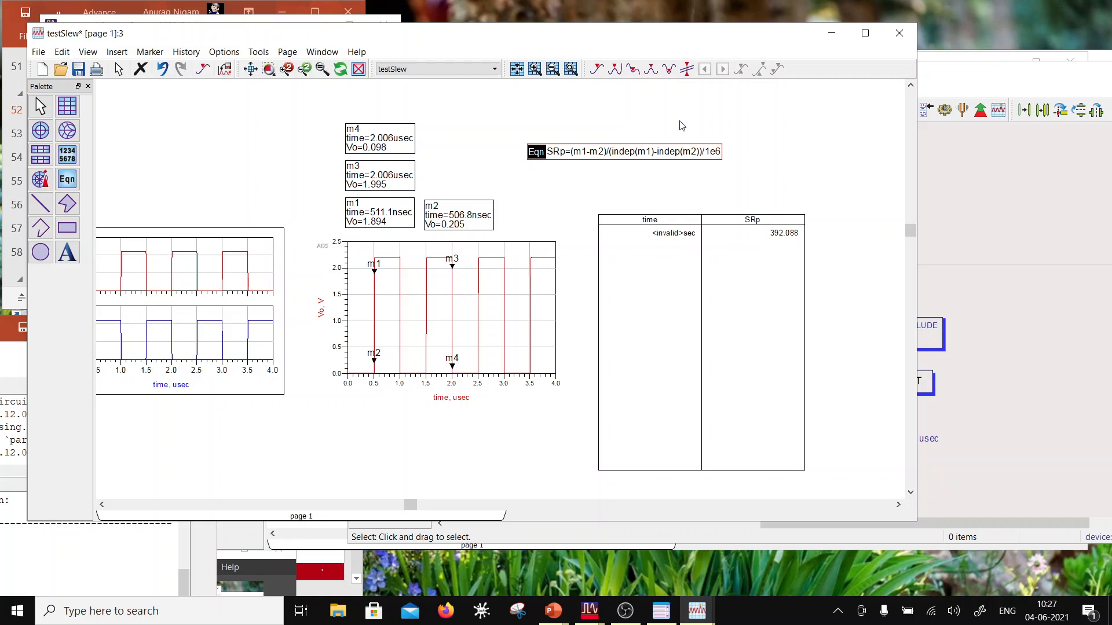
key("ctrl+v")
left_click(527, 180)
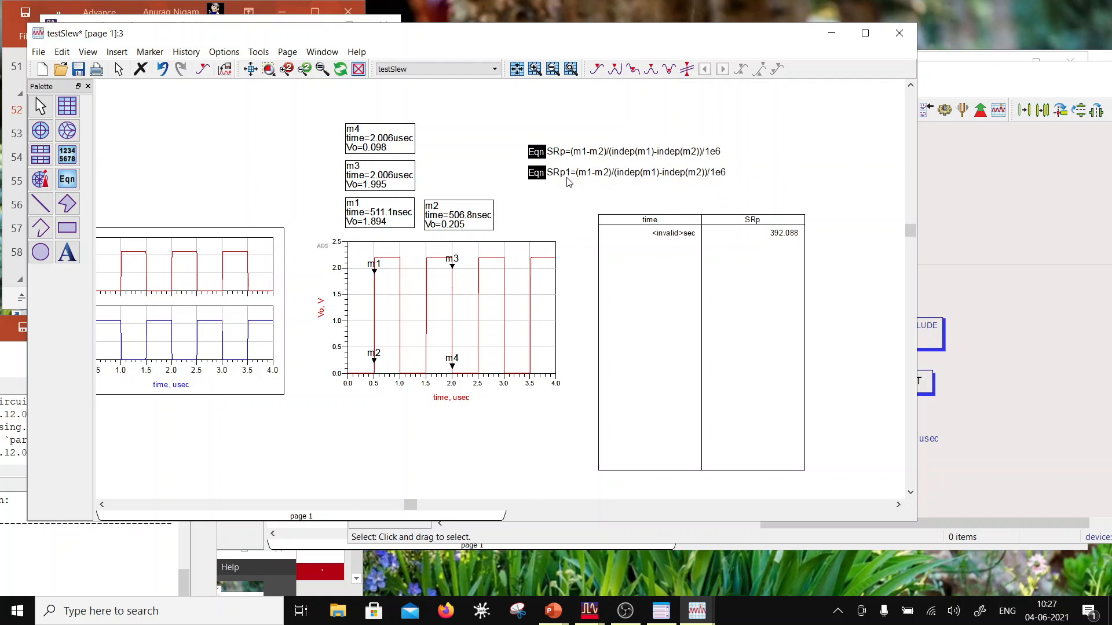
Step: Edit the copied equation to read SRn=(m4-m3)/(indep(m4)-indep(m3))/1e6
left_click(569, 176)
left_click(570, 174)
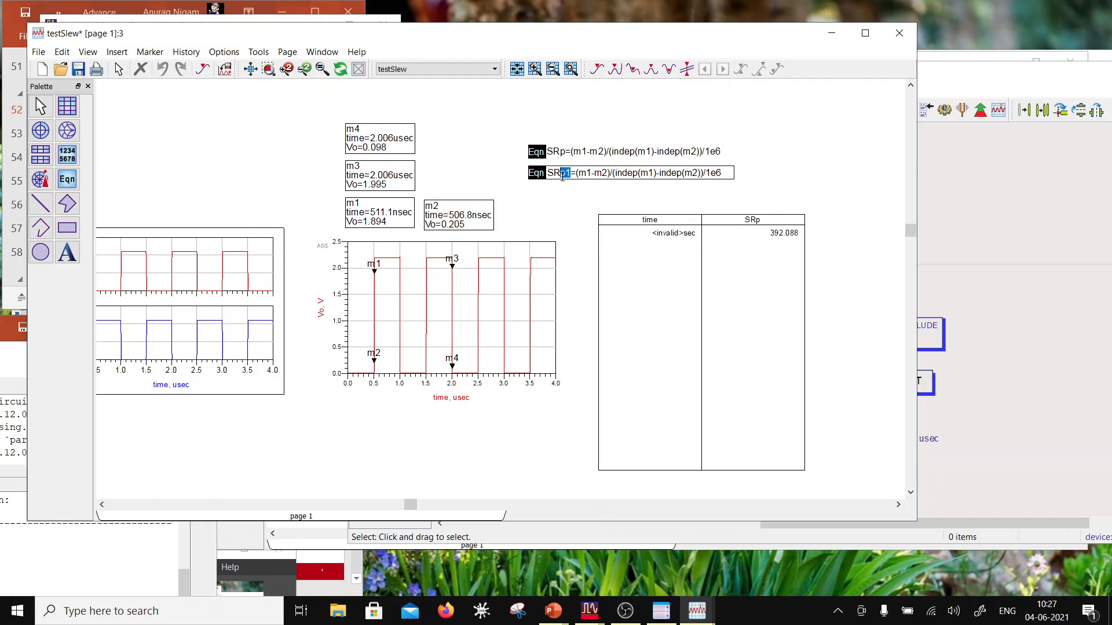
type("n")
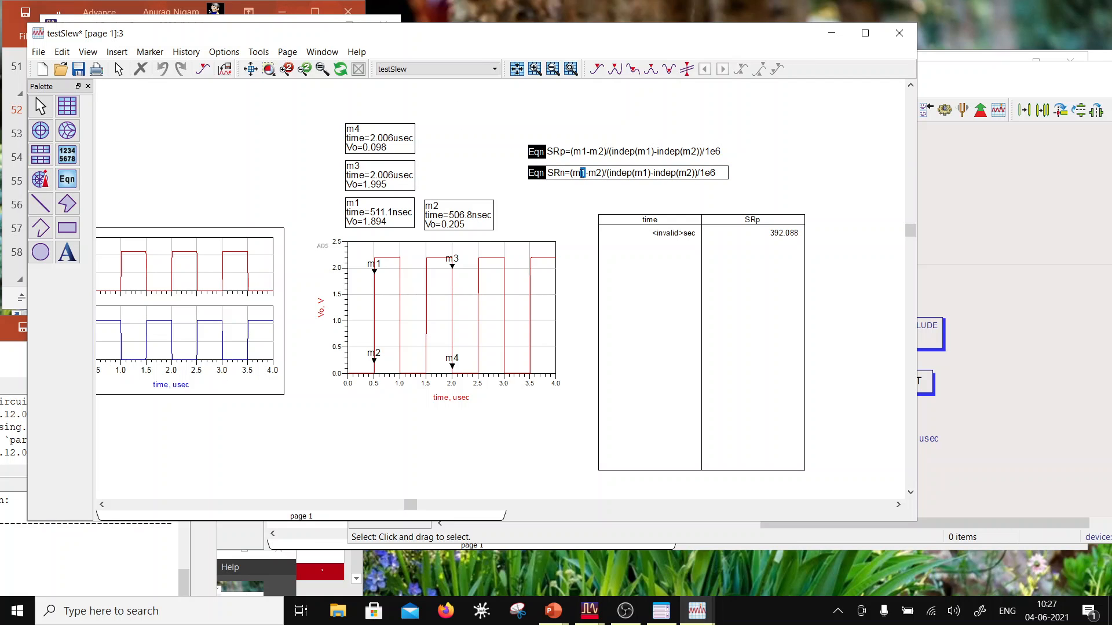
type("4")
left_click_drag(649, 173, 641, 172)
type("3")
Step: Add the SRn equation to the list table that shows SRp
double_click(699, 272)
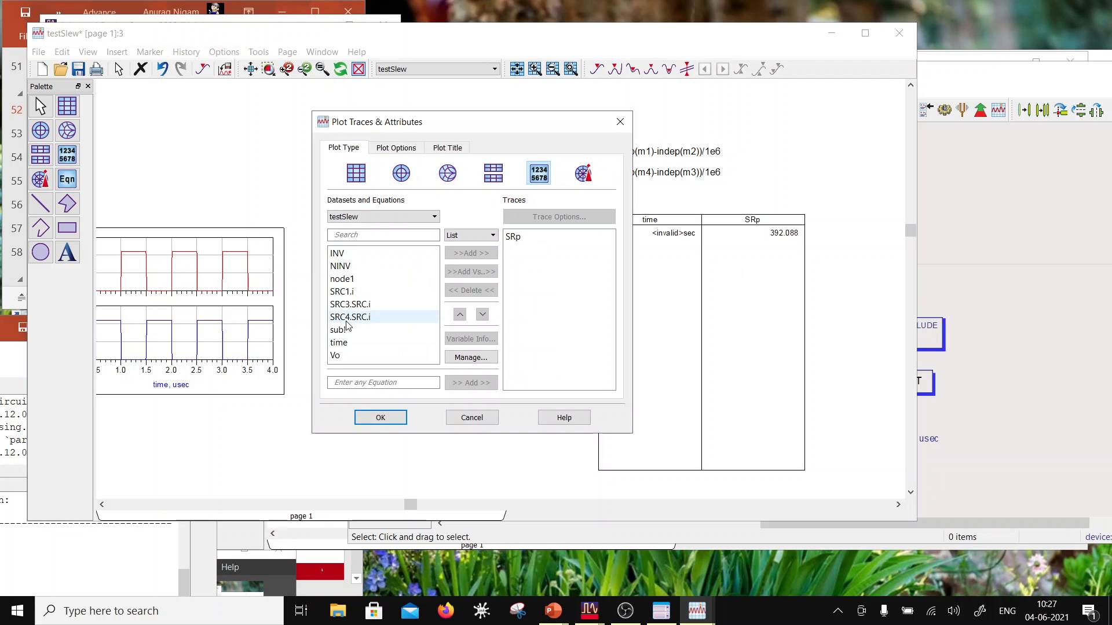
left_click(387, 216)
left_click(382, 228)
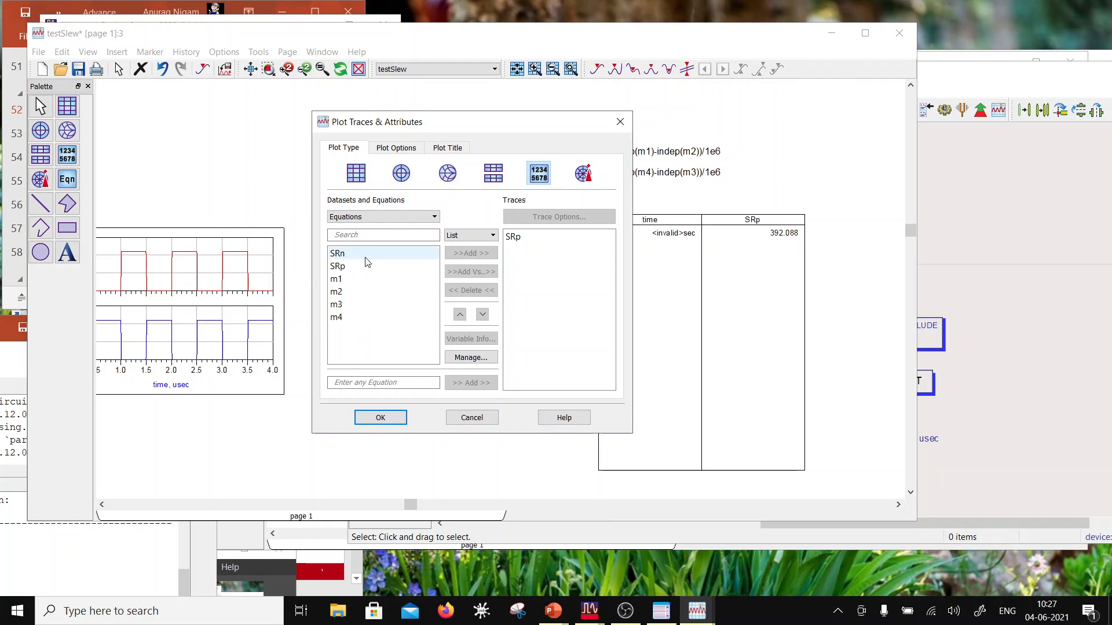
left_click(377, 255)
left_click(471, 253)
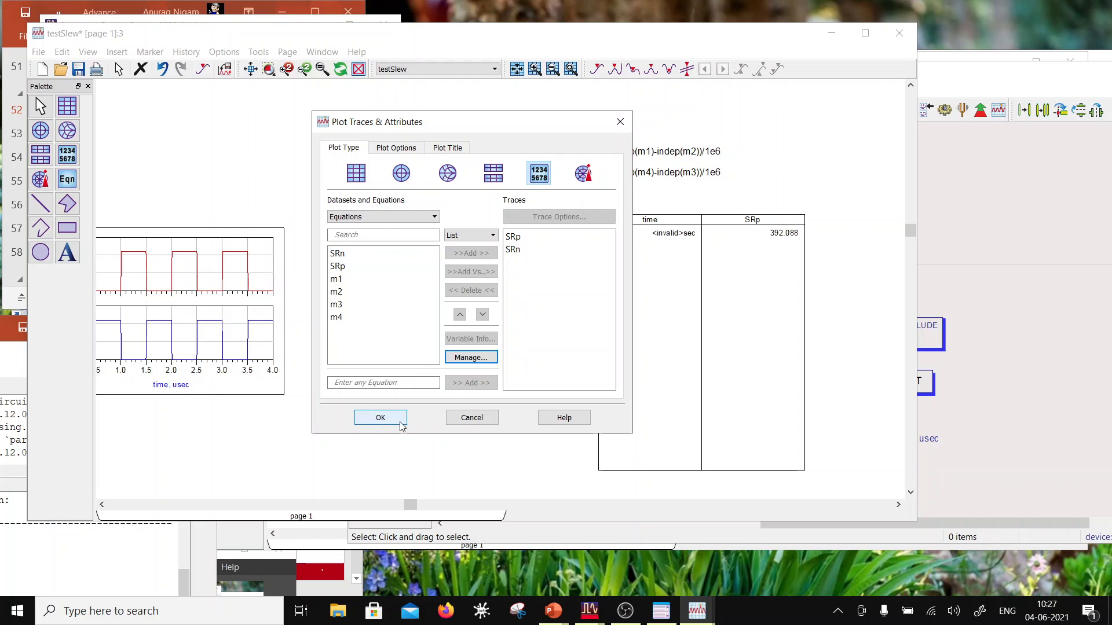
left_click(380, 418)
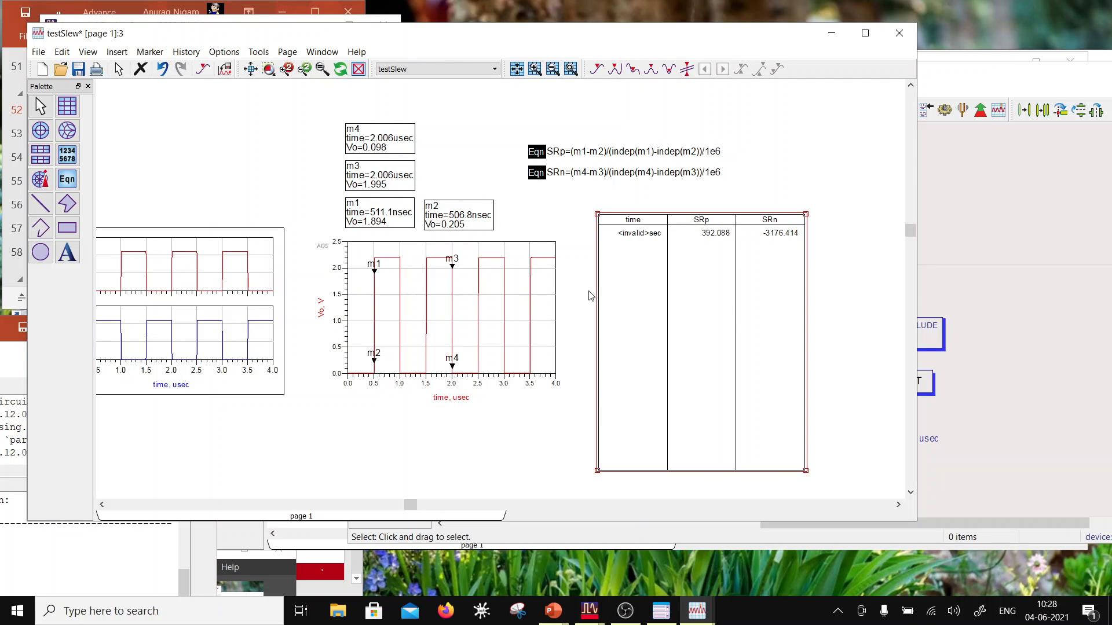
Step: Switch to the testSlew schematic and move the process include and transient blocks further right, away from the op-amp output
left_click(1006, 227)
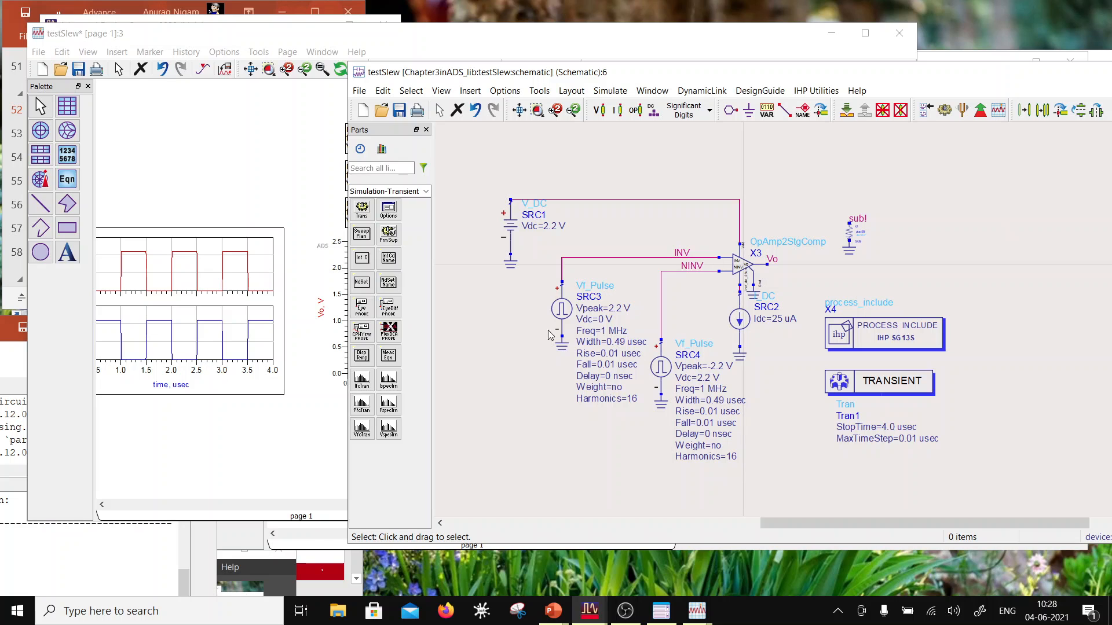
left_click_drag(809, 276, 1001, 439)
left_click_drag(930, 381, 1093, 381)
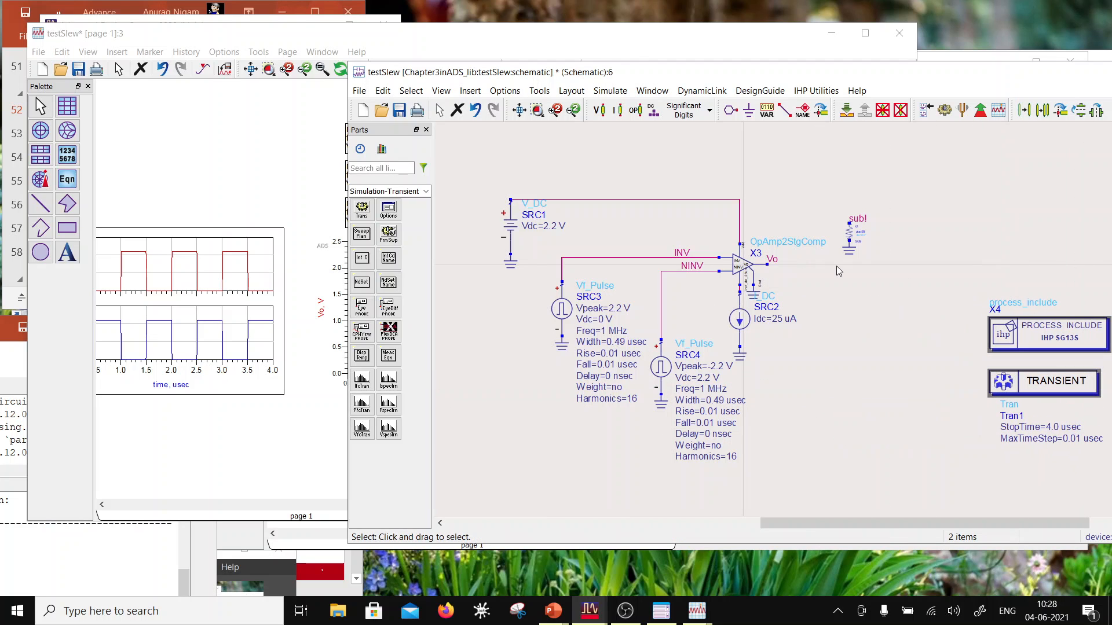
Step: Place a 1.0 pF lumped capacitor vertically to the right of the Vo output, with its upper pin level with Vo
left_click(426, 191)
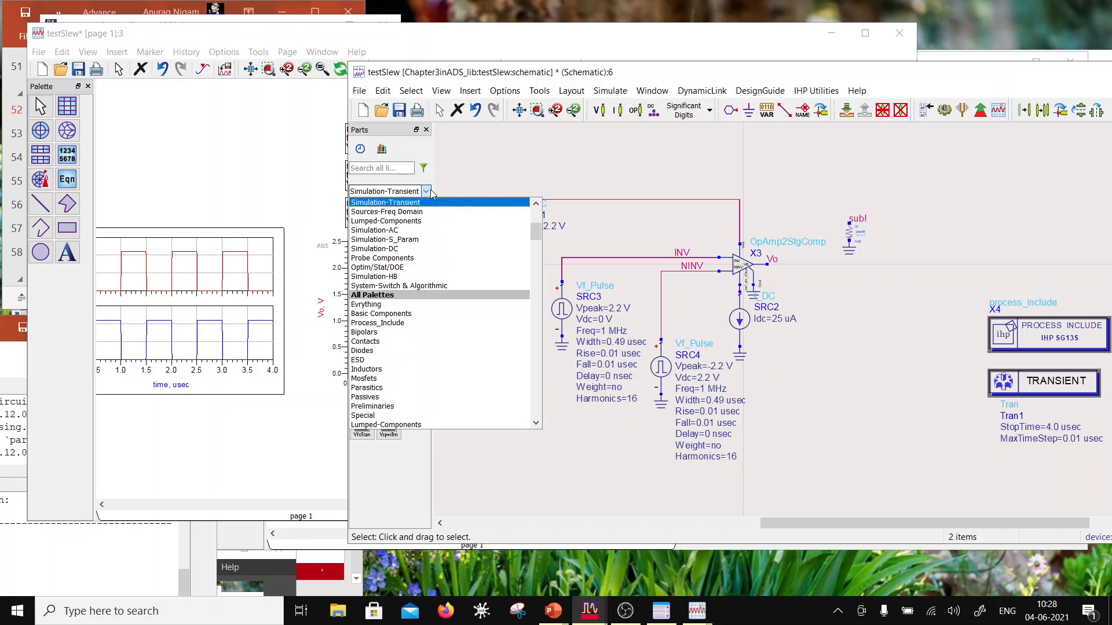
left_click(399, 222)
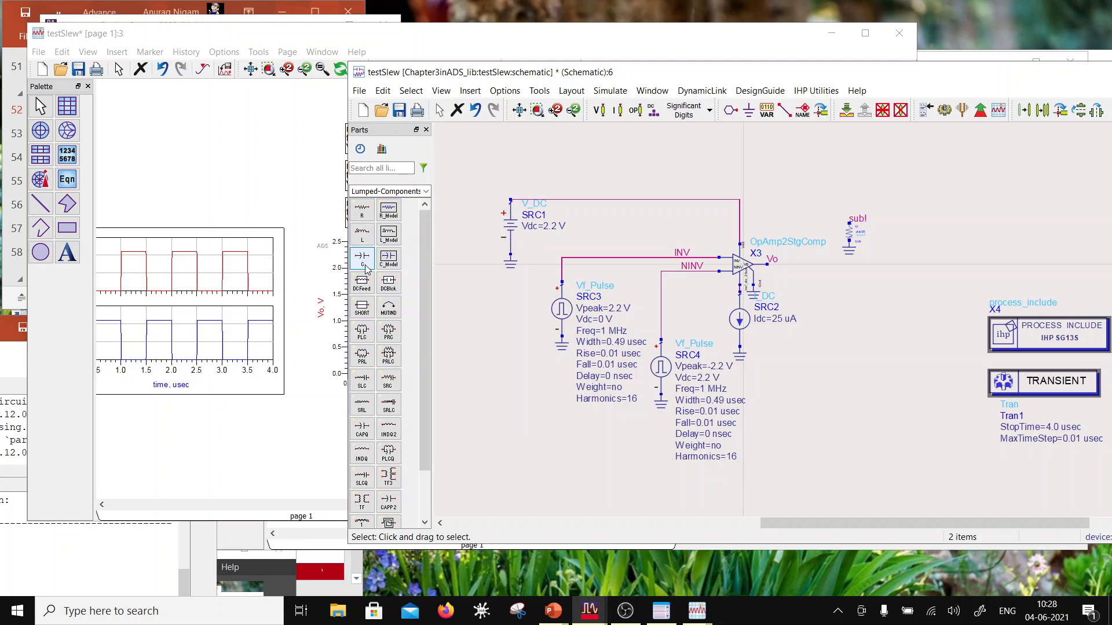
left_click(362, 259)
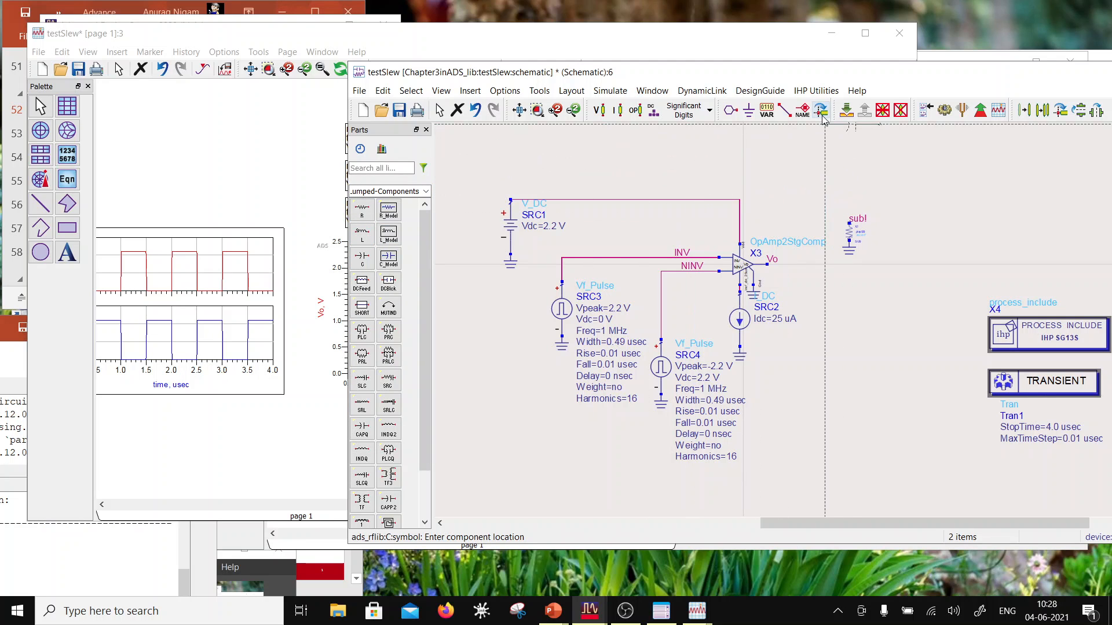
left_click(828, 267)
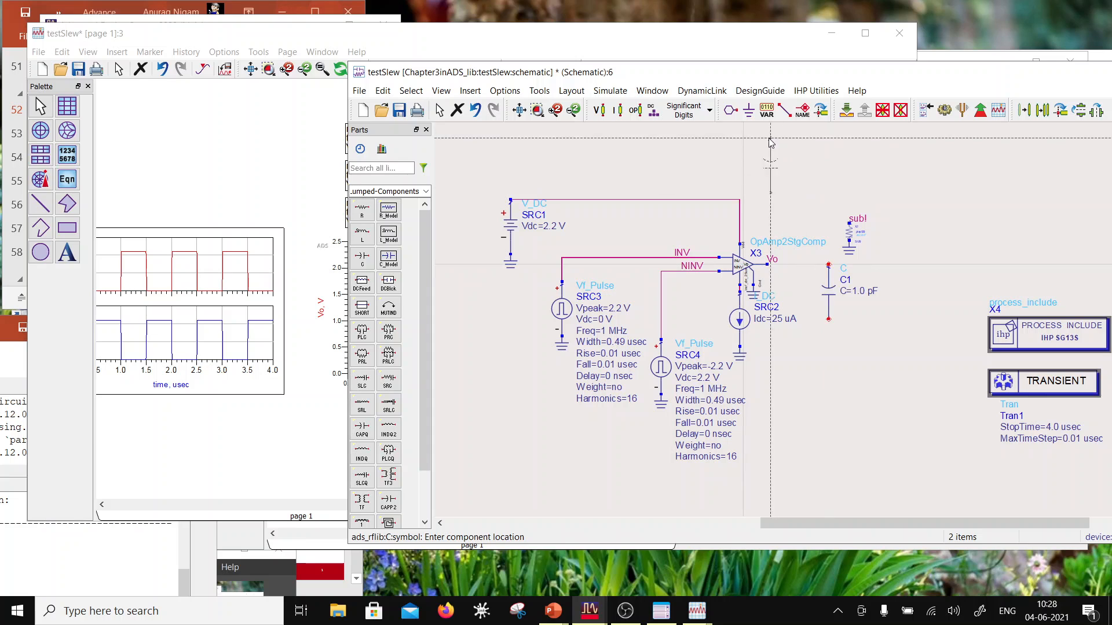
left_click(828, 319)
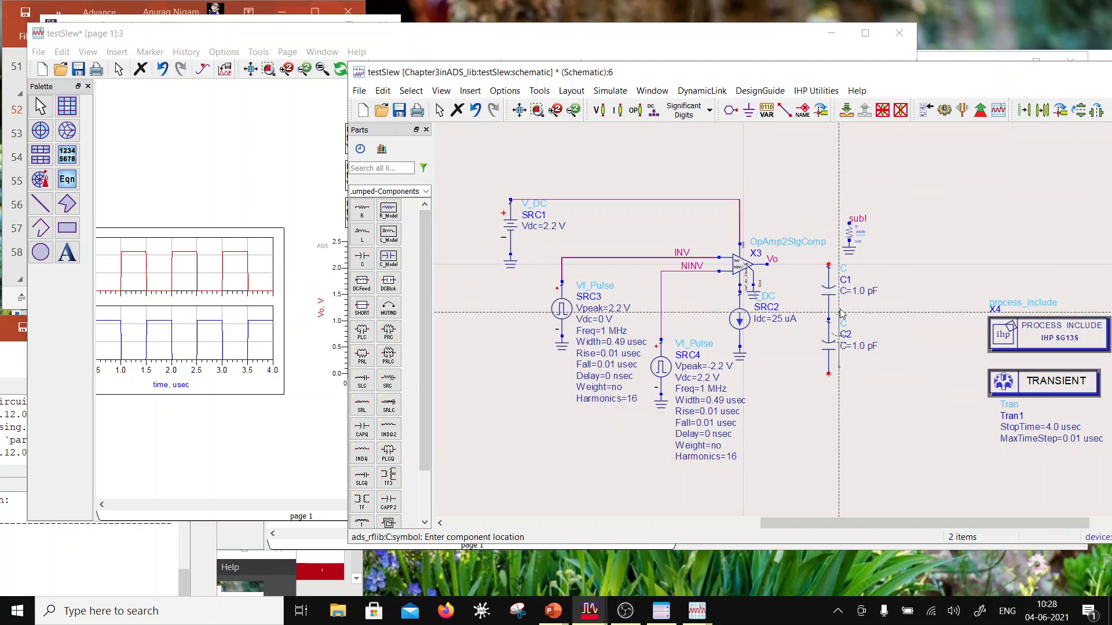
key("Escape")
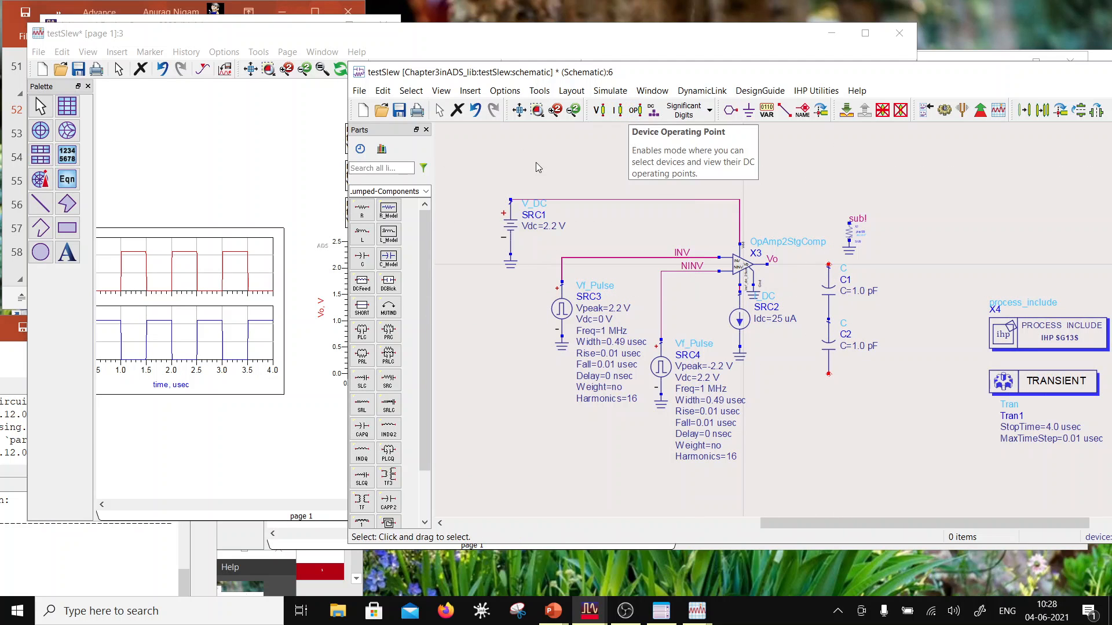
left_click(829, 350)
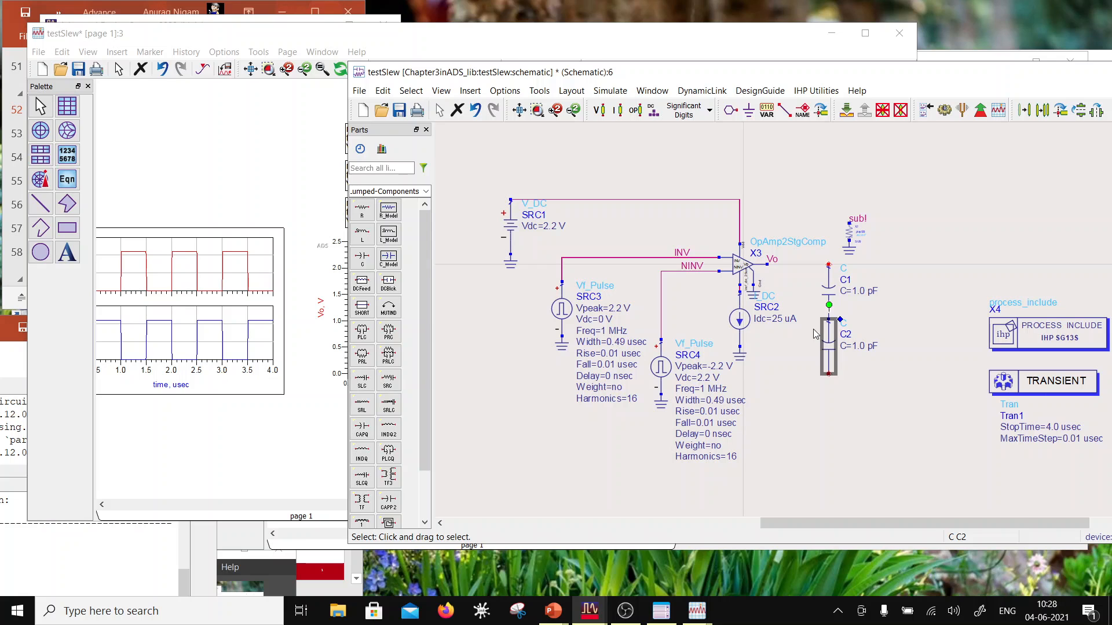
key("Delete")
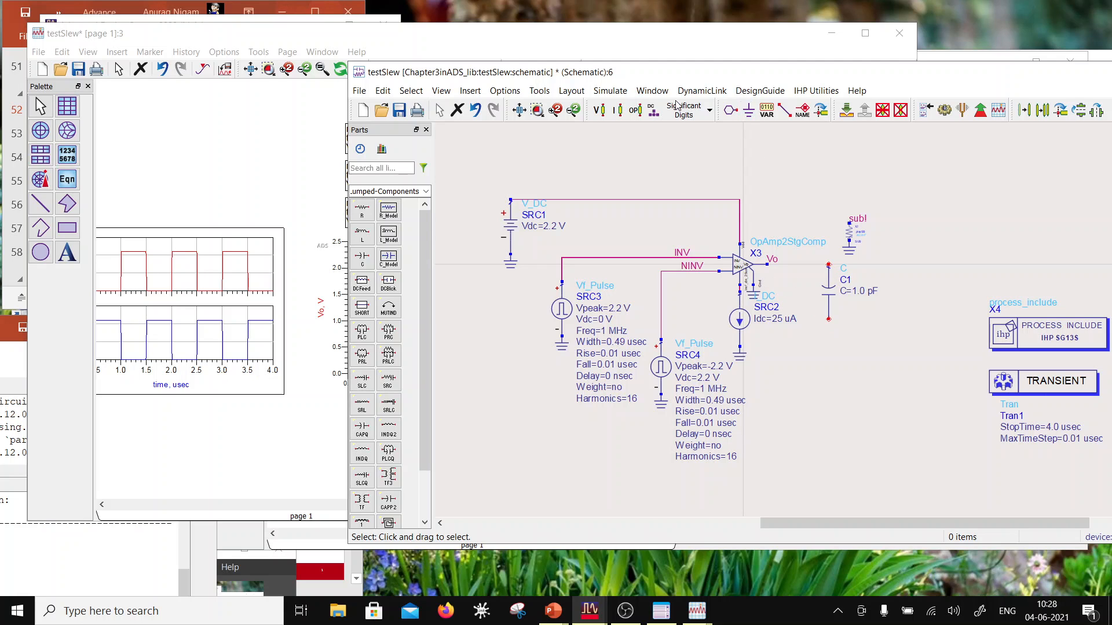
Step: Ground the lower pin of load capacitor C1 and wire its upper pin to the op-amp's Vo output
left_click(748, 109)
left_click(828, 320)
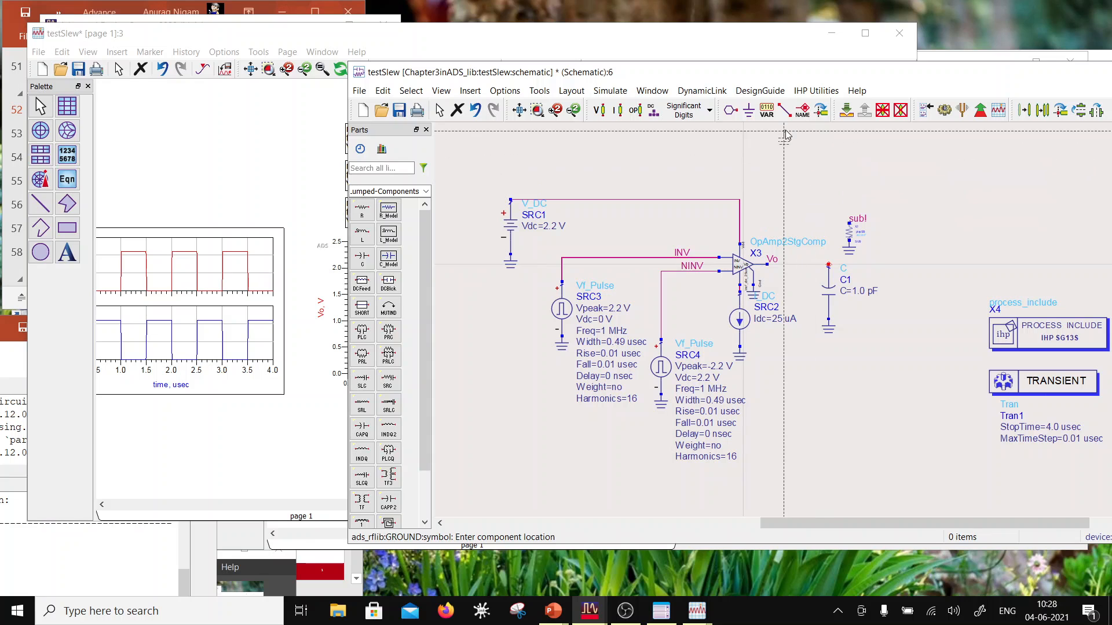
left_click(785, 109)
left_click(767, 264)
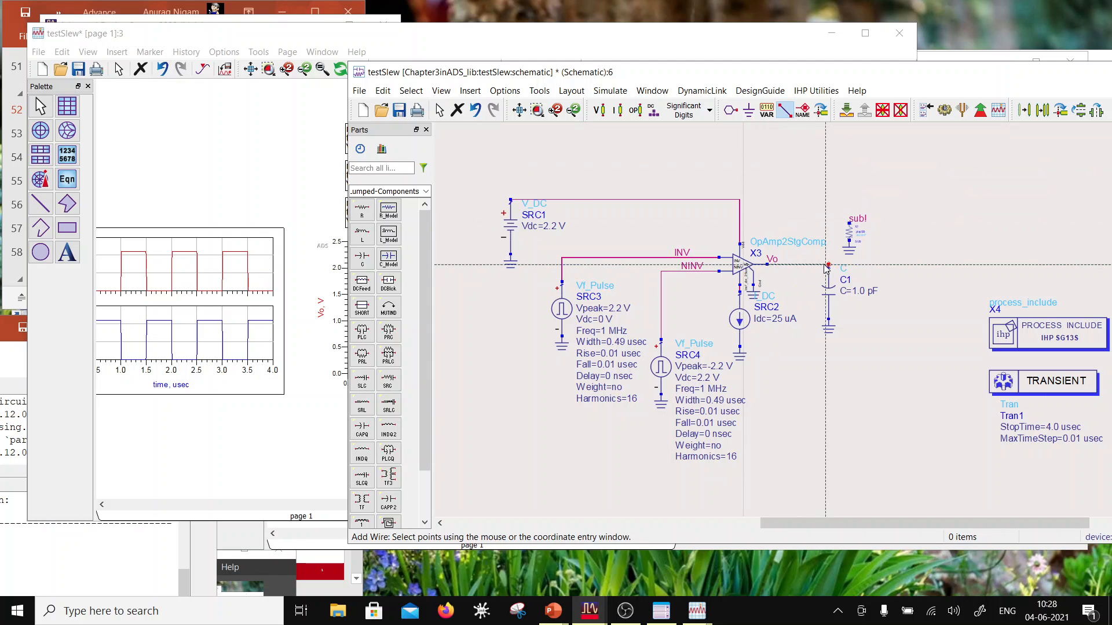
left_click(829, 264)
key("Escape")
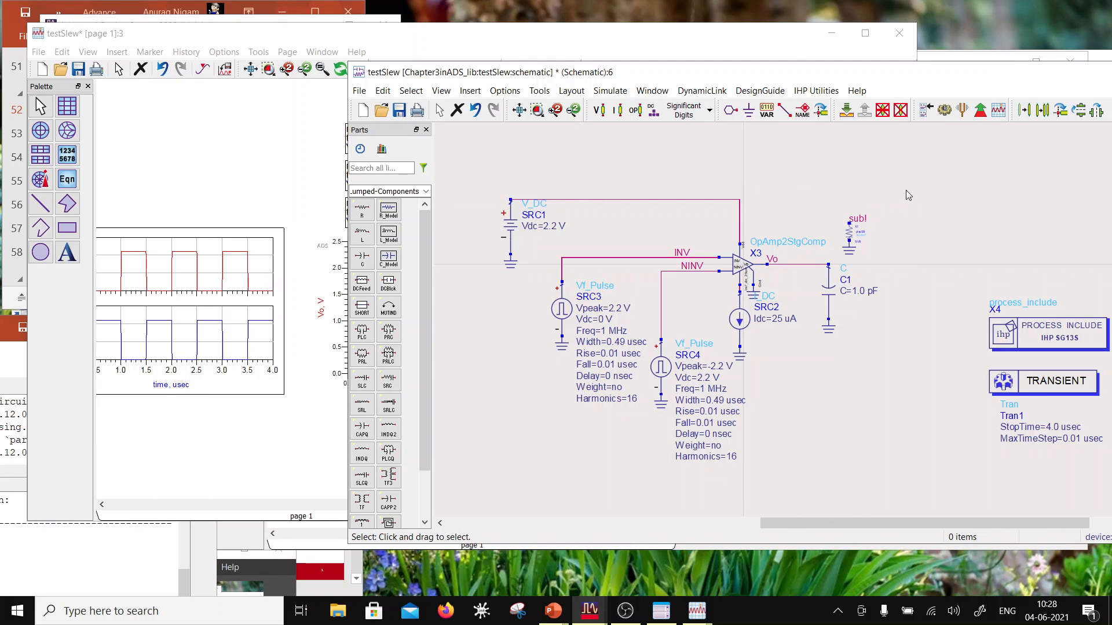
Step: Simulate testSlew with the load capacitor, and move markers m1 and m3 on the Vo plot to about 1.79 V and 1.65 V
left_click(944, 109)
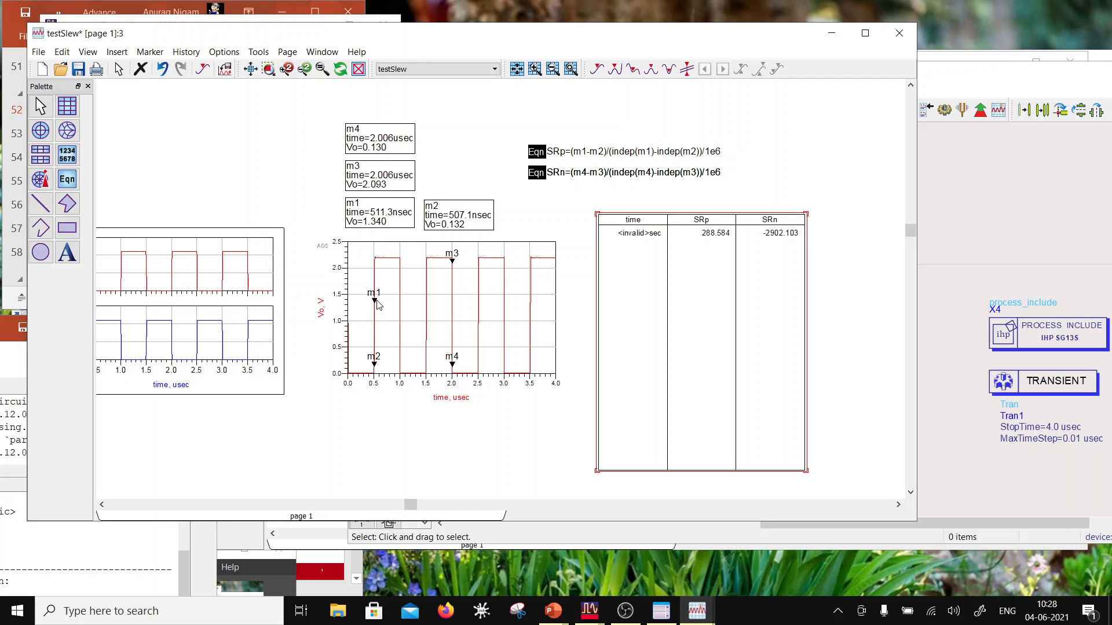
mouse_move(377, 306)
left_mouse_down()
mouse_move(376, 271)
mouse_move(377, 285)
left_mouse_up()
left_click_drag(452, 261, 454, 285)
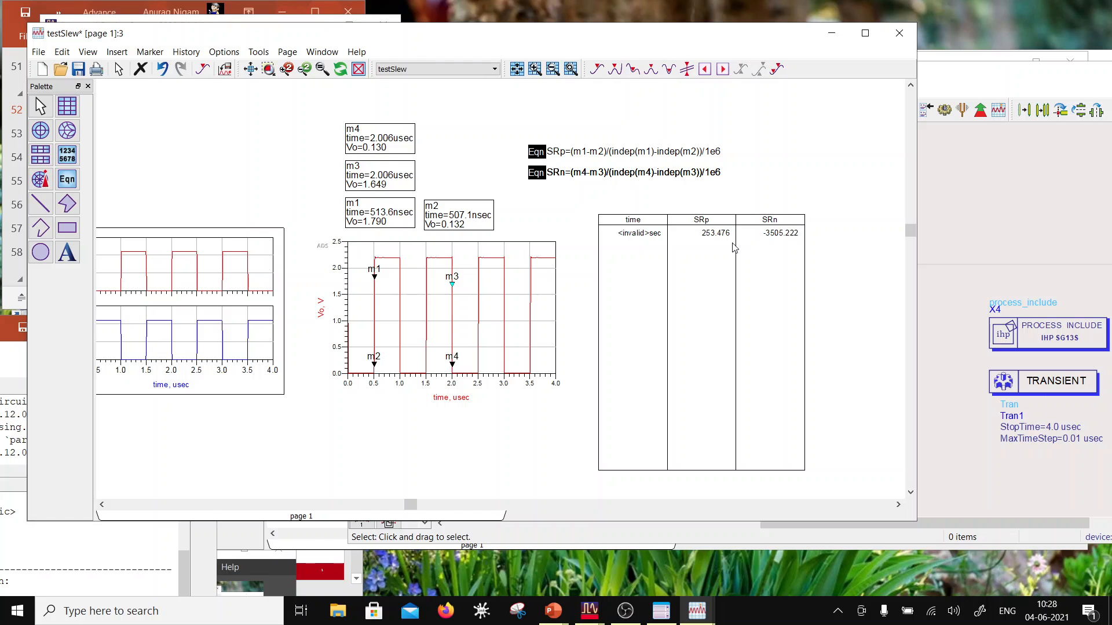
Step: Save the testSlew data display and the testSlew schematic
scroll(405, 276, "down", 2)
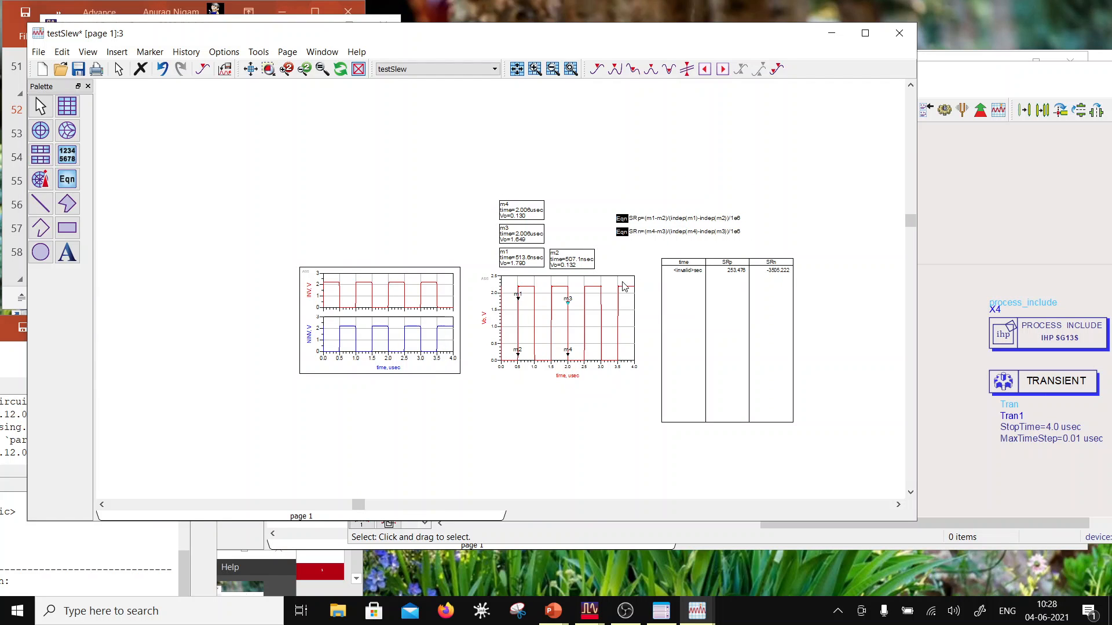
left_click(78, 68)
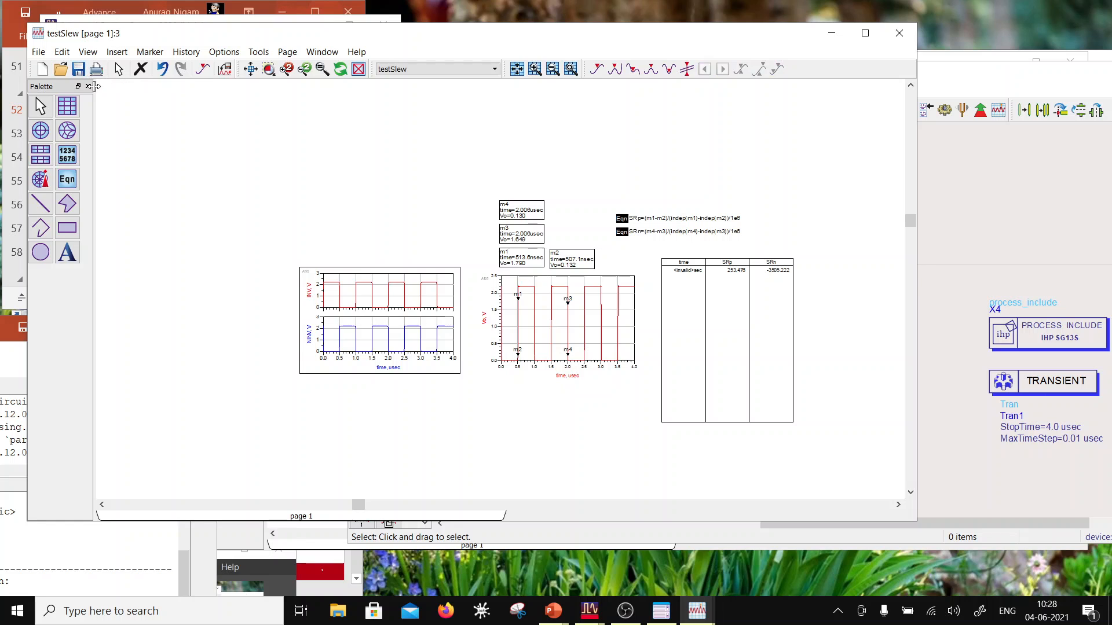
left_click(1007, 216)
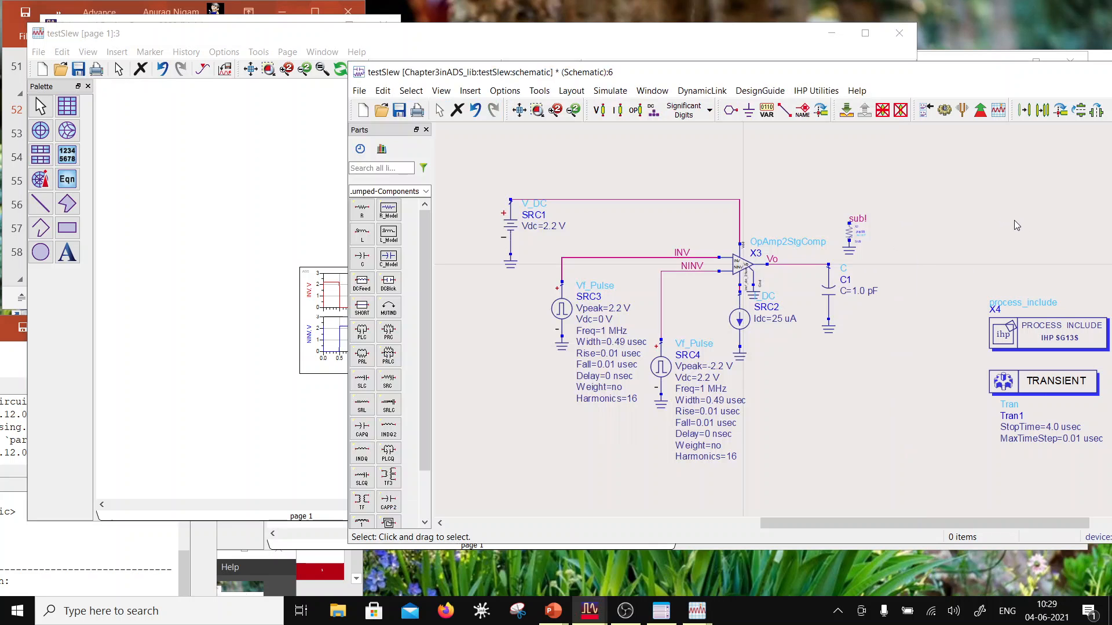
left_click_drag(798, 72, 555, 87)
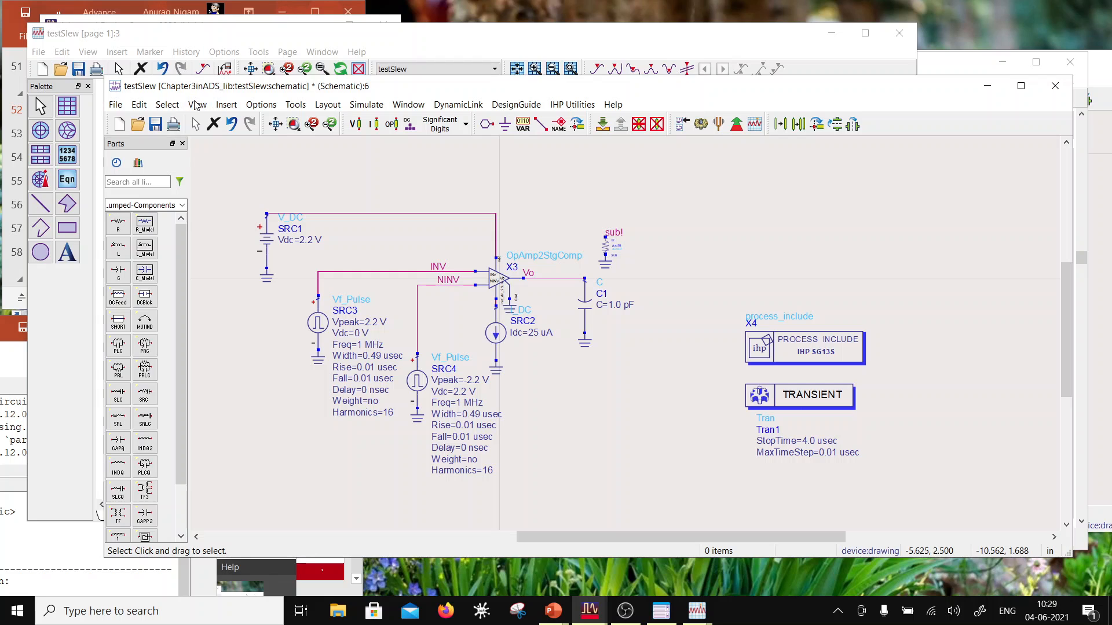
left_click(155, 124)
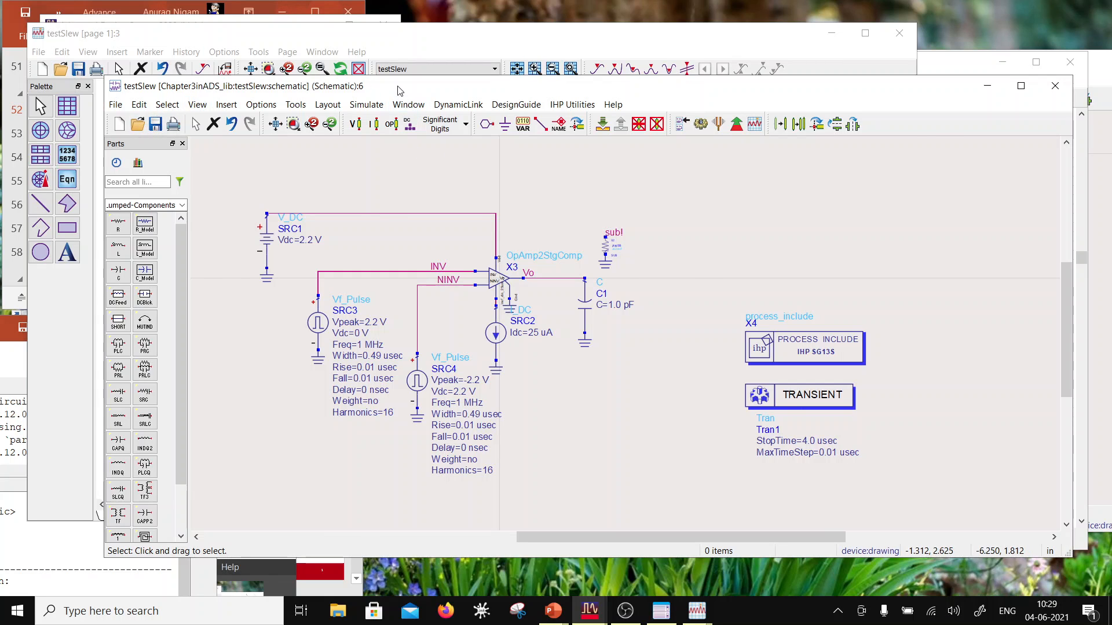
Step: Move the testSlew windows aside and examine the OpAmp2Stg gain and phase plots around markers m2 and m1
left_click_drag(400, 90, 516, 67)
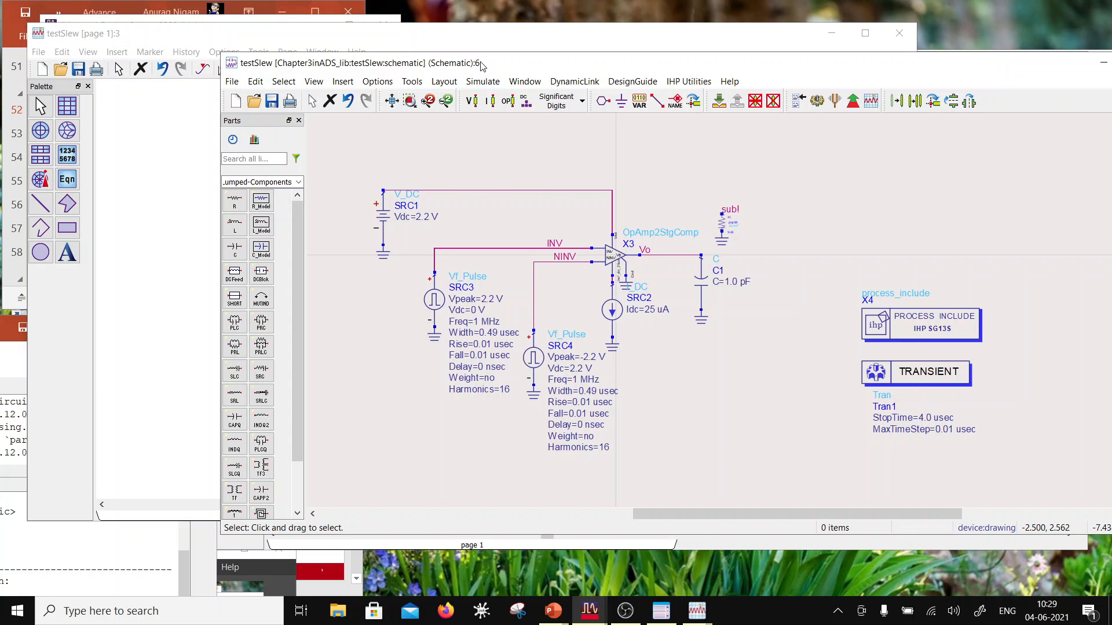
left_click_drag(482, 65, 365, 302)
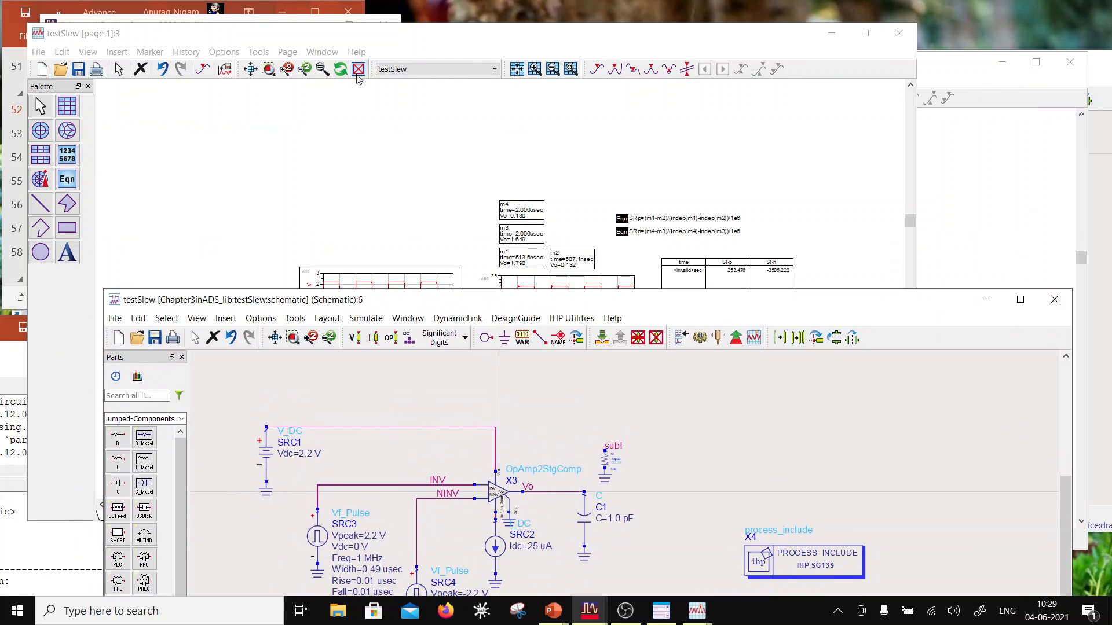
left_click_drag(371, 38, 1026, 327)
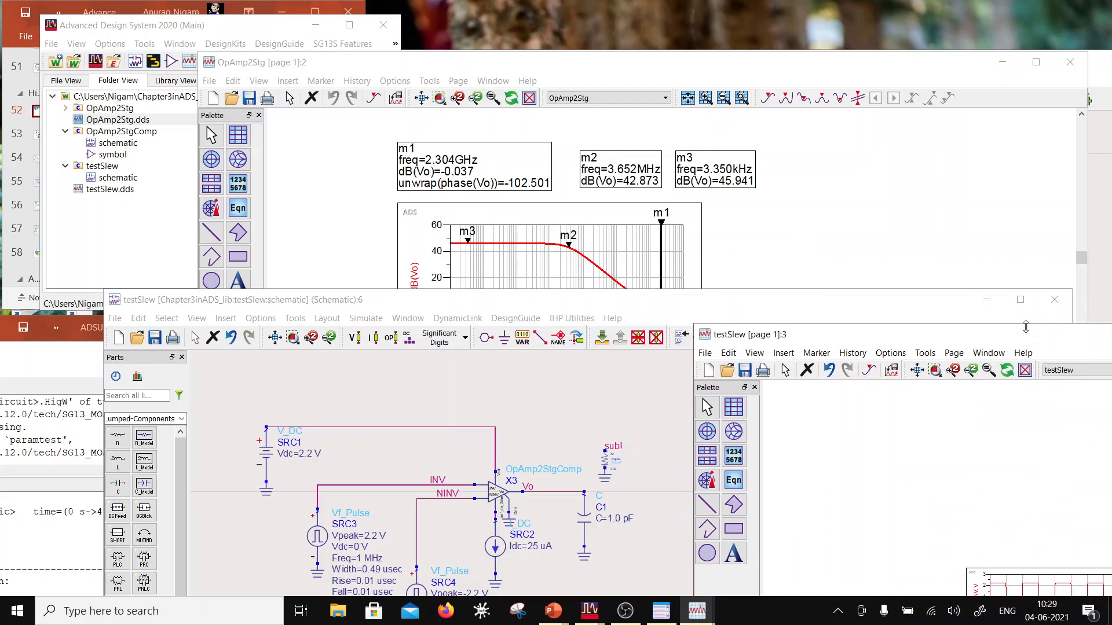
left_click(625, 64)
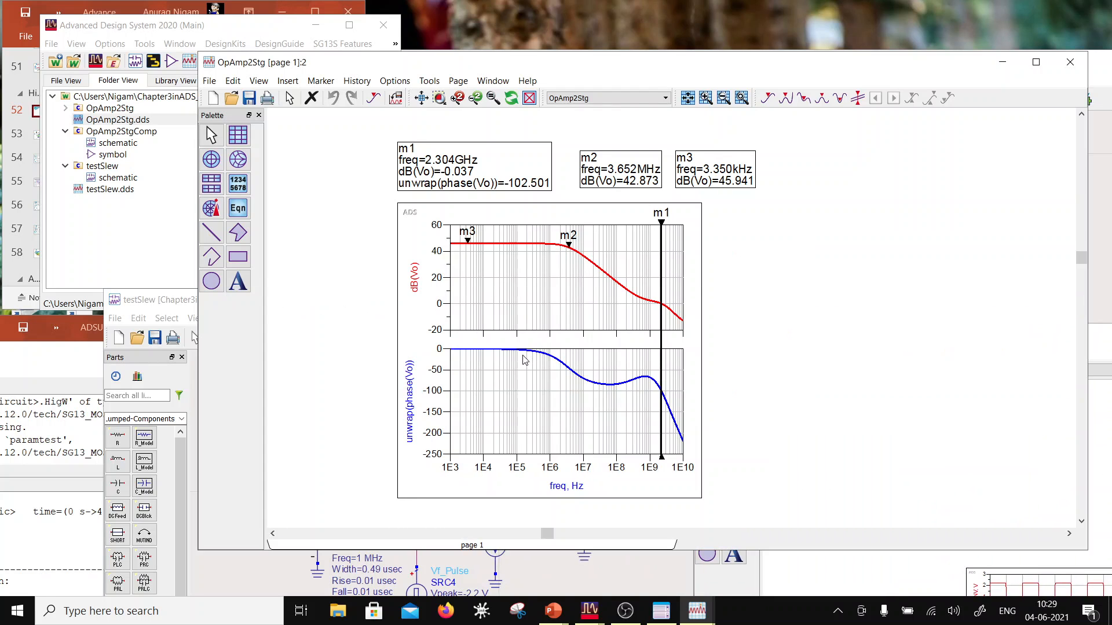
mouse_move(569, 253)
mouse_move(662, 400)
Step: Close the OpAmp2Stg data display and bring the testSlew data display back in front of the schematics
left_click_drag(572, 66, 281, 143)
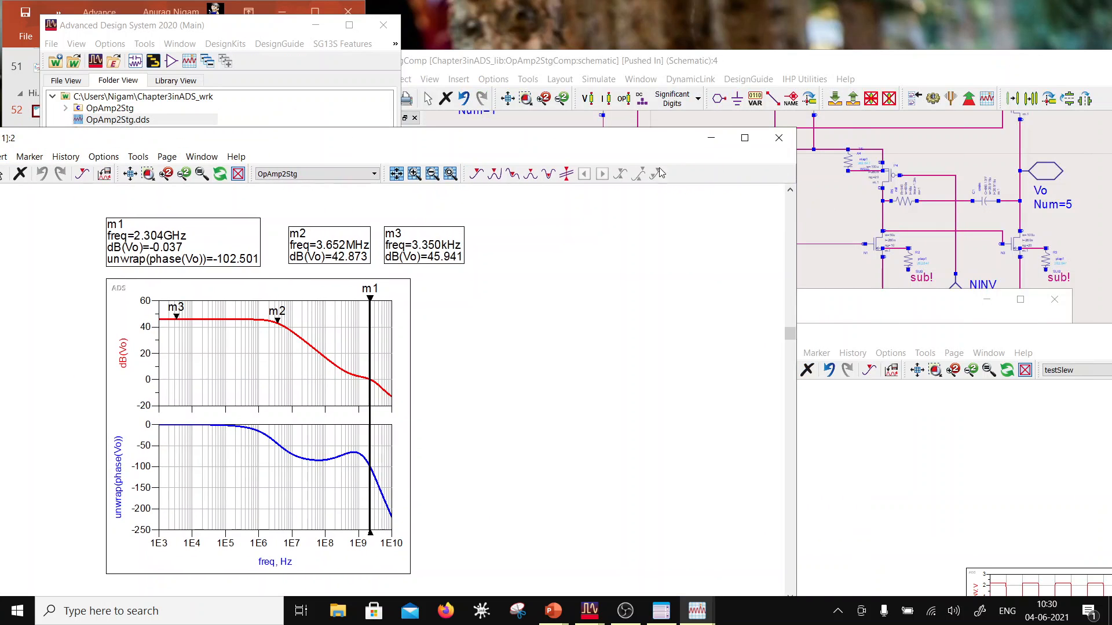
left_click(776, 149)
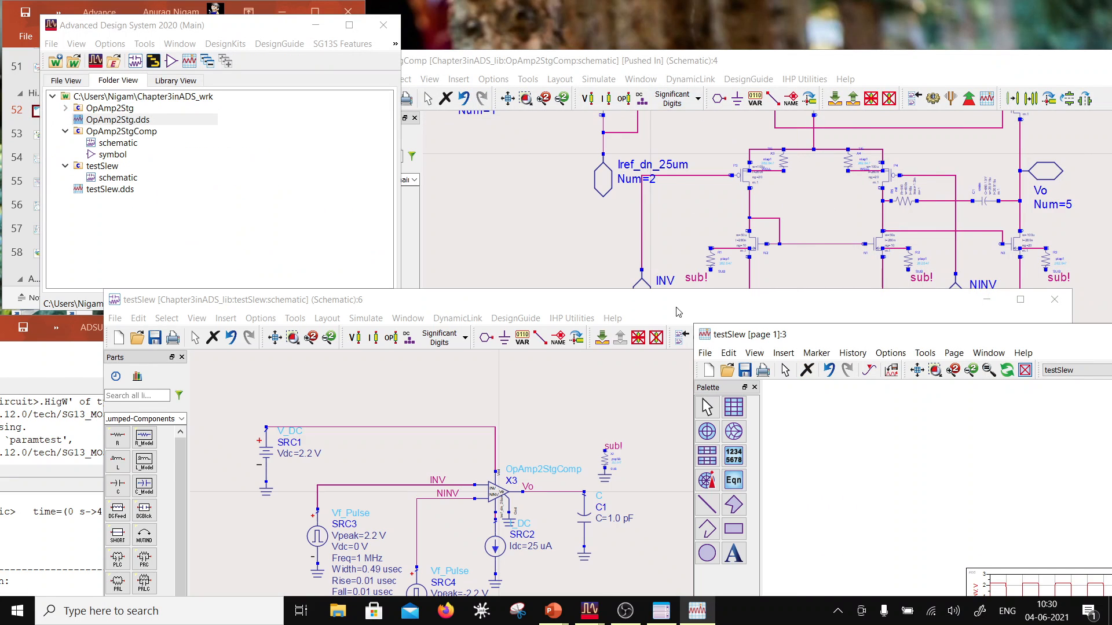
left_click_drag(679, 312, 679, 114)
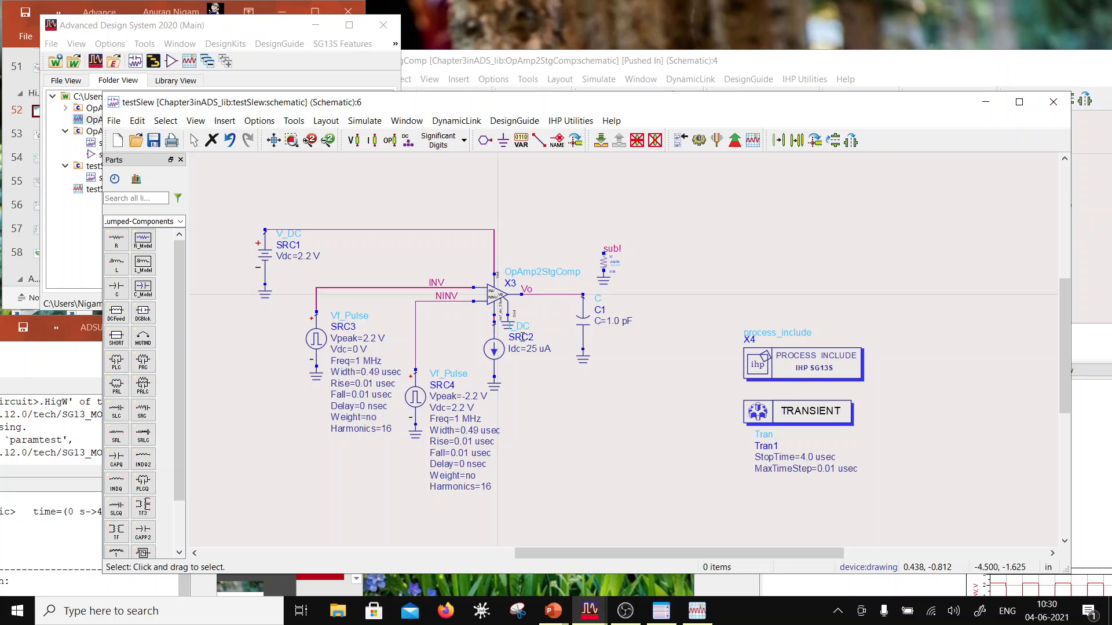
left_click_drag(622, 110, 572, 294)
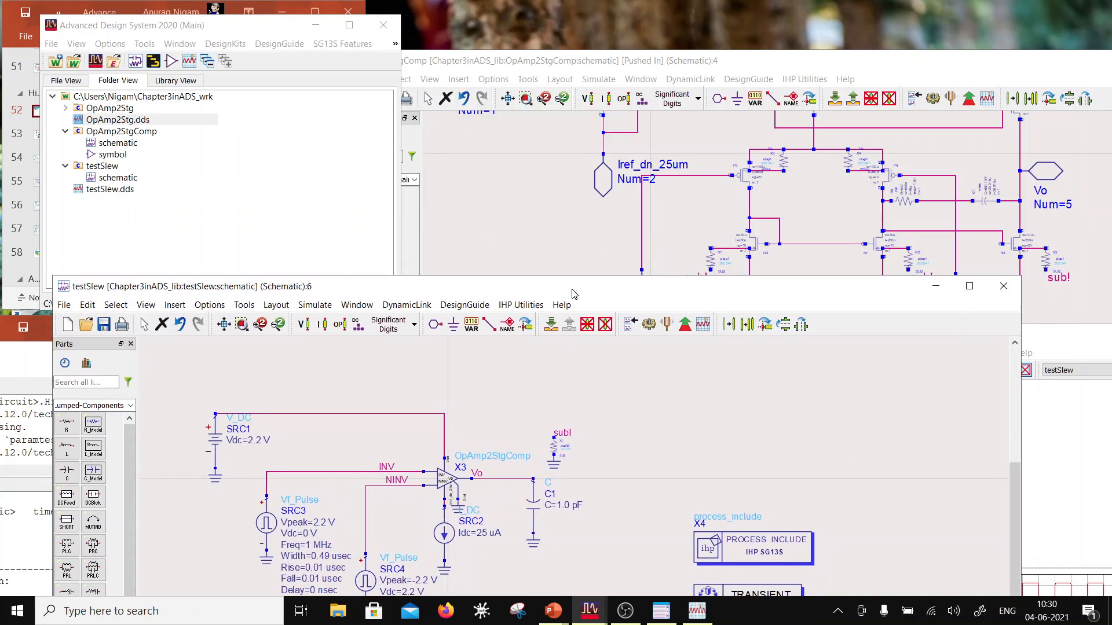
left_click_drag(1049, 347, 584, 99)
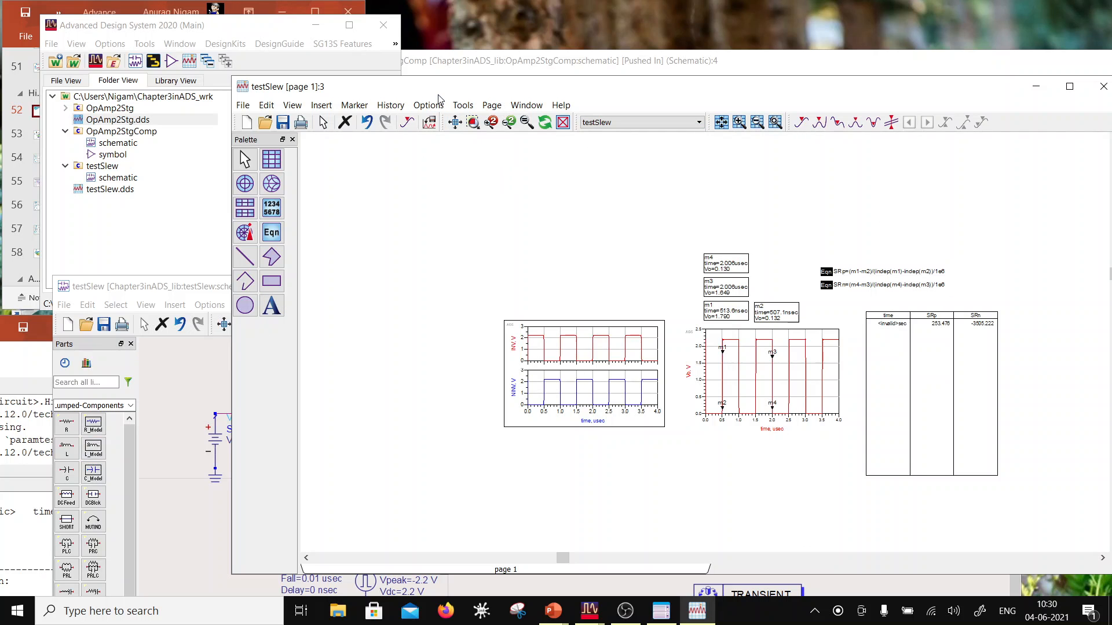
left_click_drag(442, 88, 437, 128)
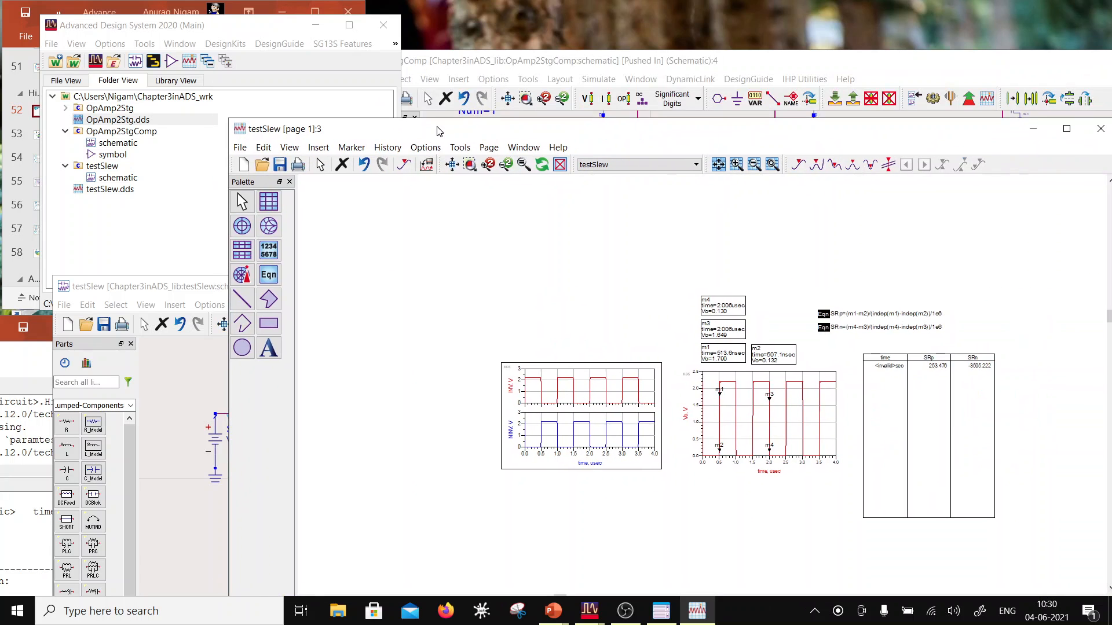
left_click(626, 611)
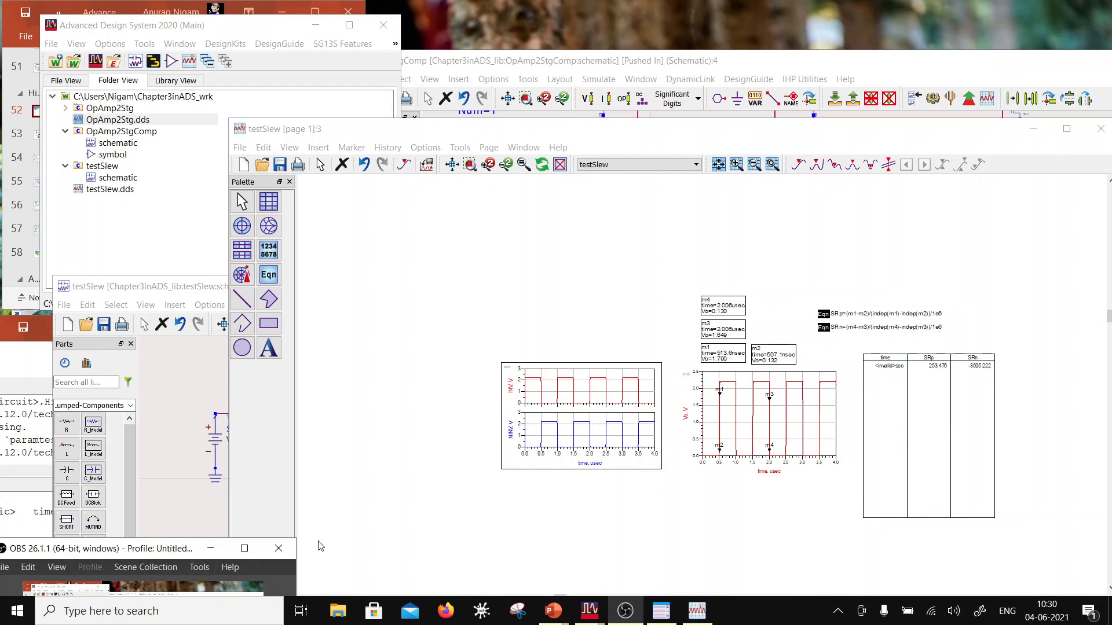
left_click_drag(161, 552, 202, 356)
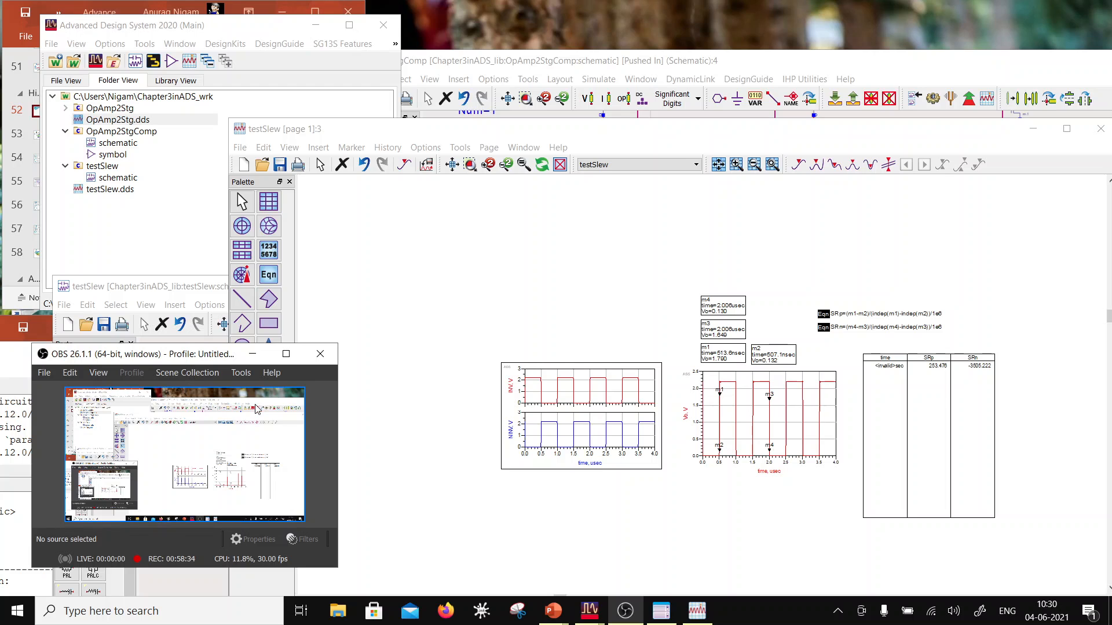